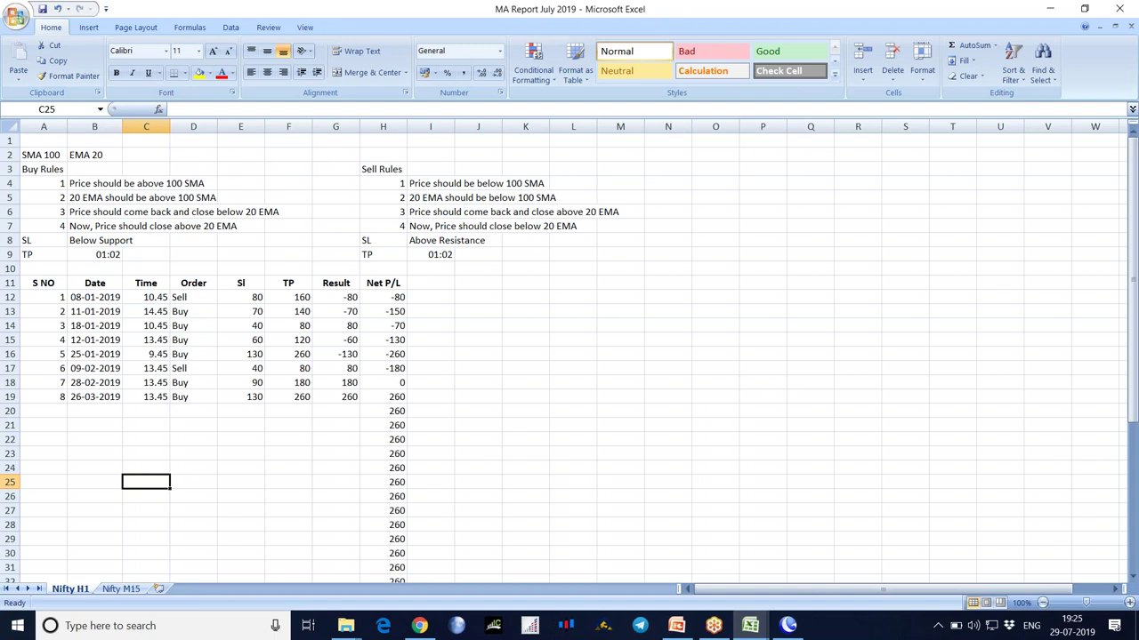
Review the moving-average trade log on the Nifty H1 and Nifty M15 sheets of the MA Report July 2019 workbook
left_click(493, 401)
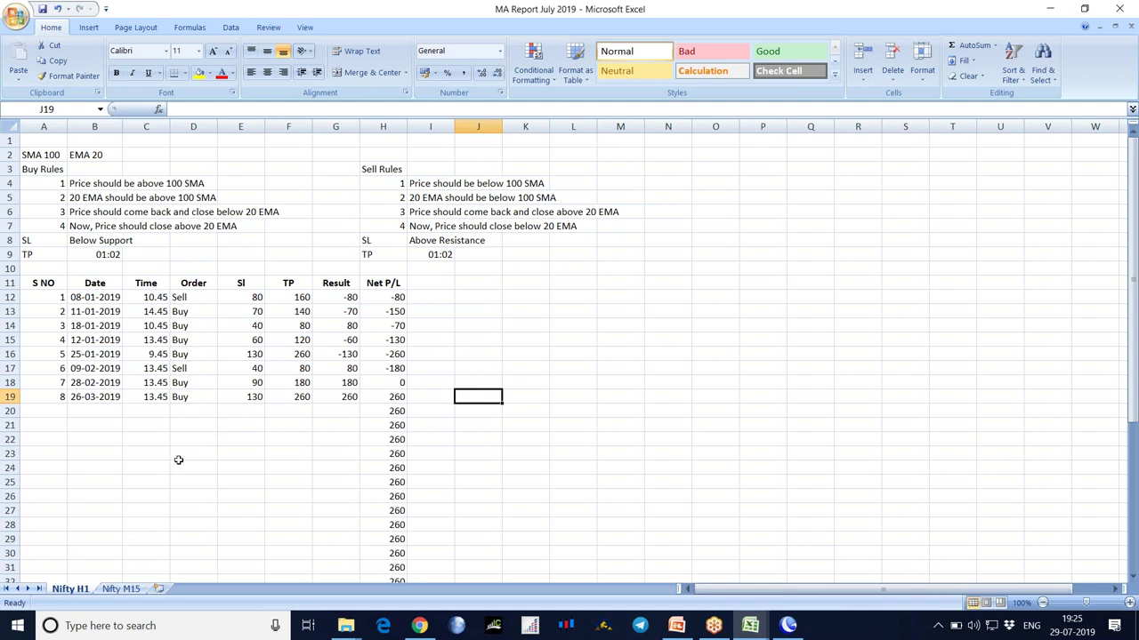
left_click(118, 589)
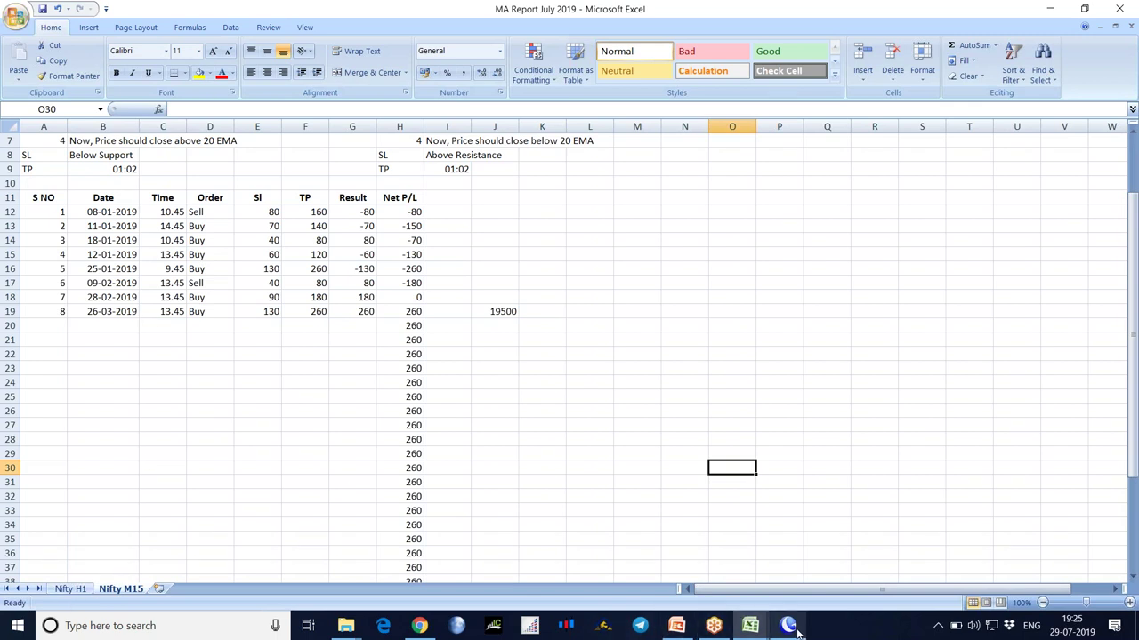
mouse_move(797, 632)
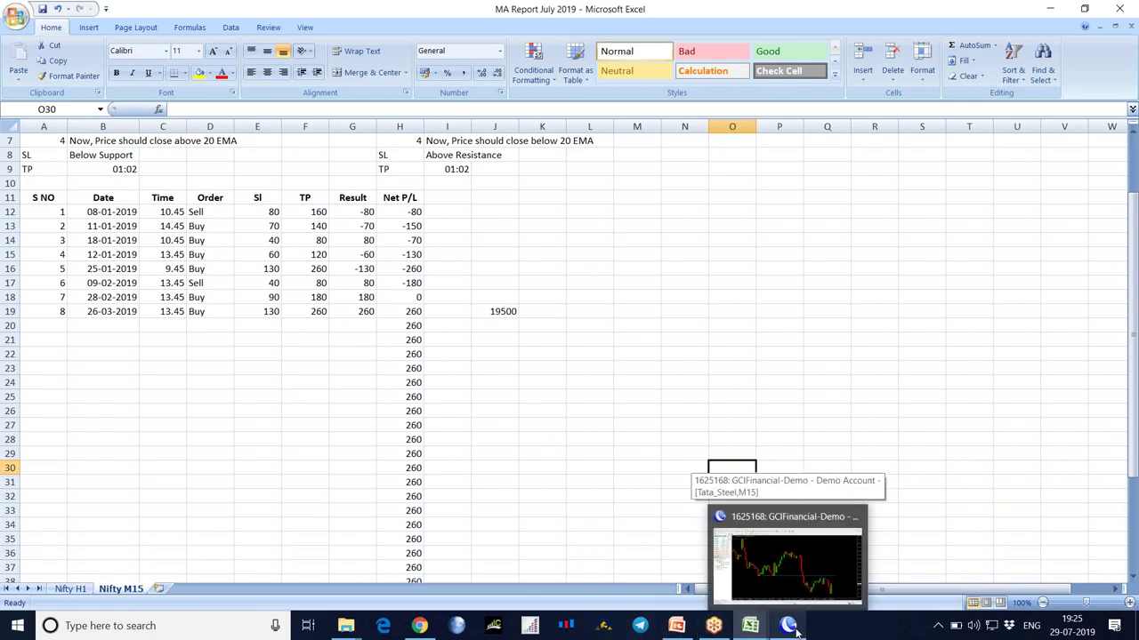
left_click(629, 376)
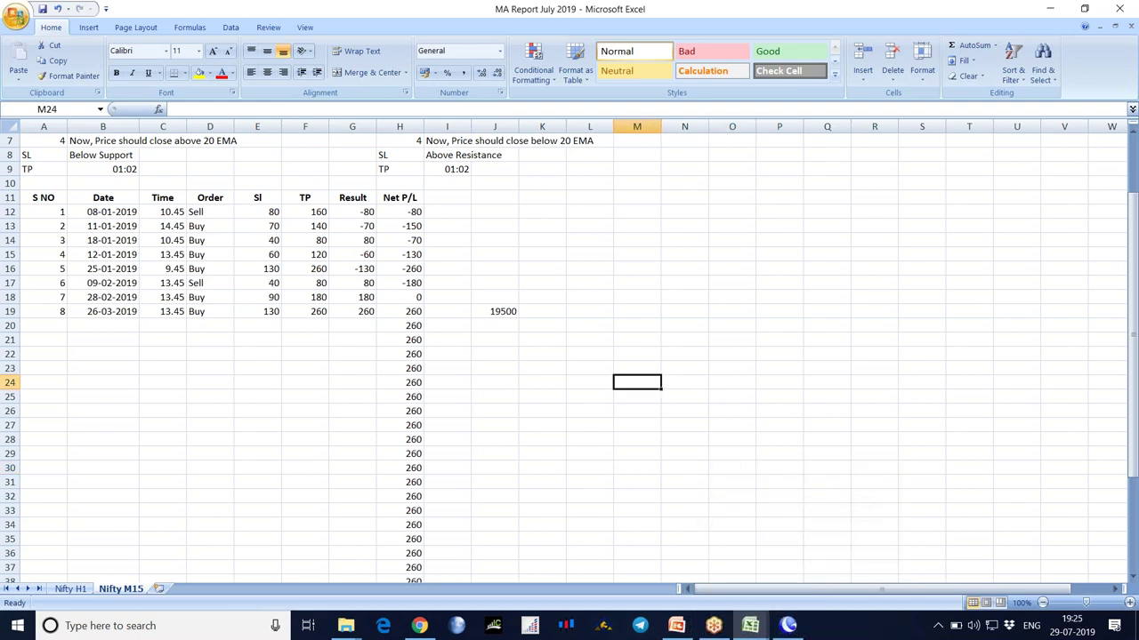
Switch to MetaTrader 4 and examine the Tata_Steel M15 chart's price history back to early July 2019
left_click(790, 627)
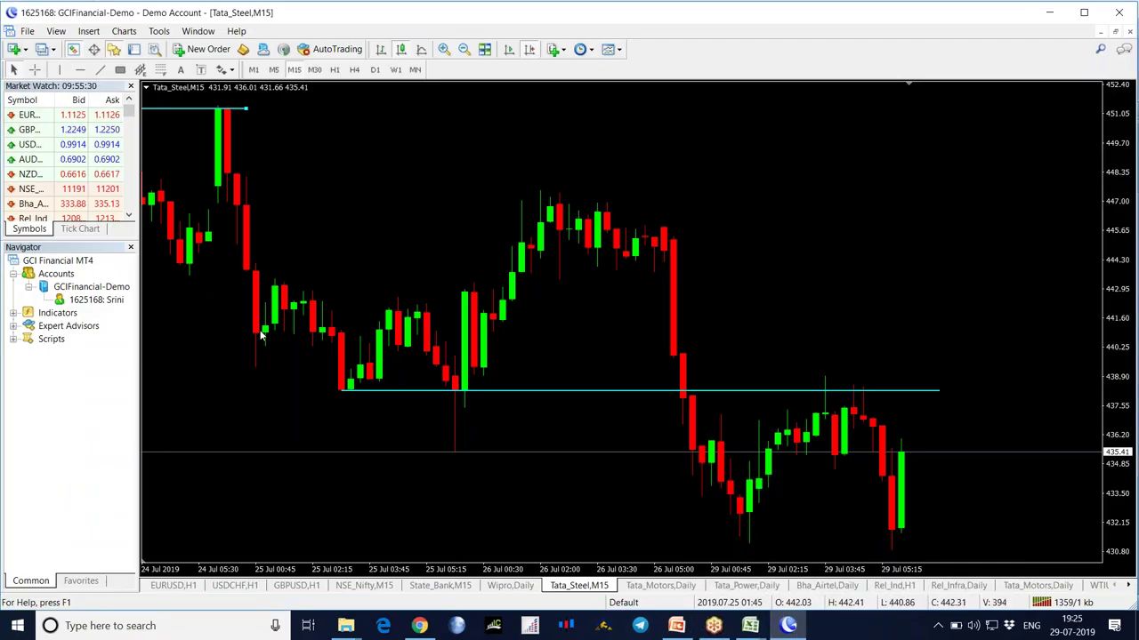
scroll(363, 325, "up", 10)
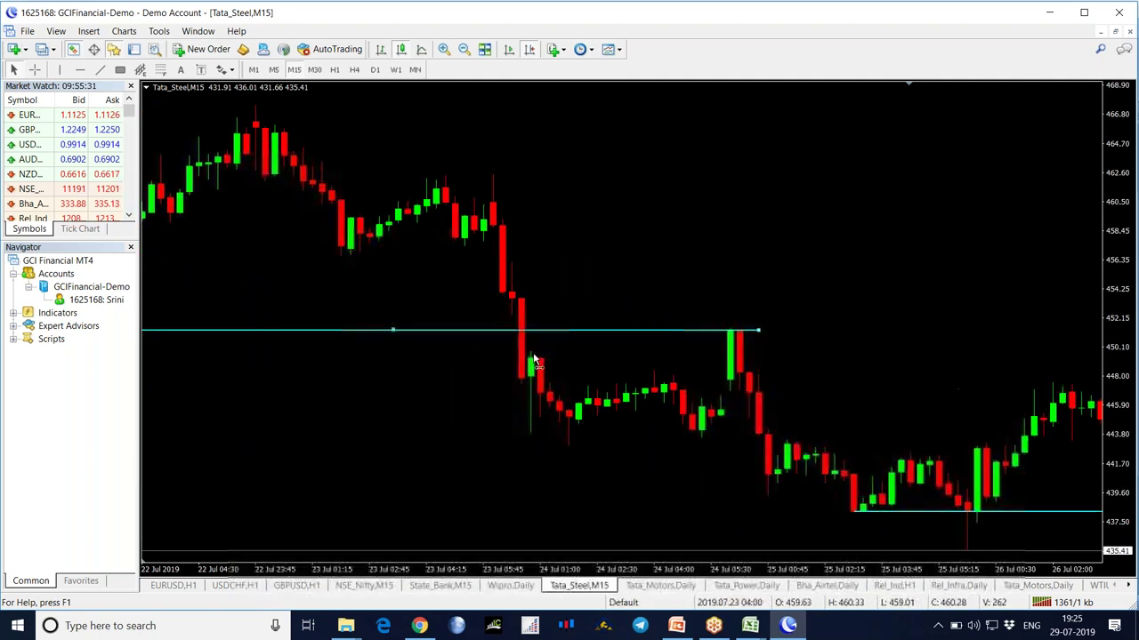
scroll(638, 373, "up", 15)
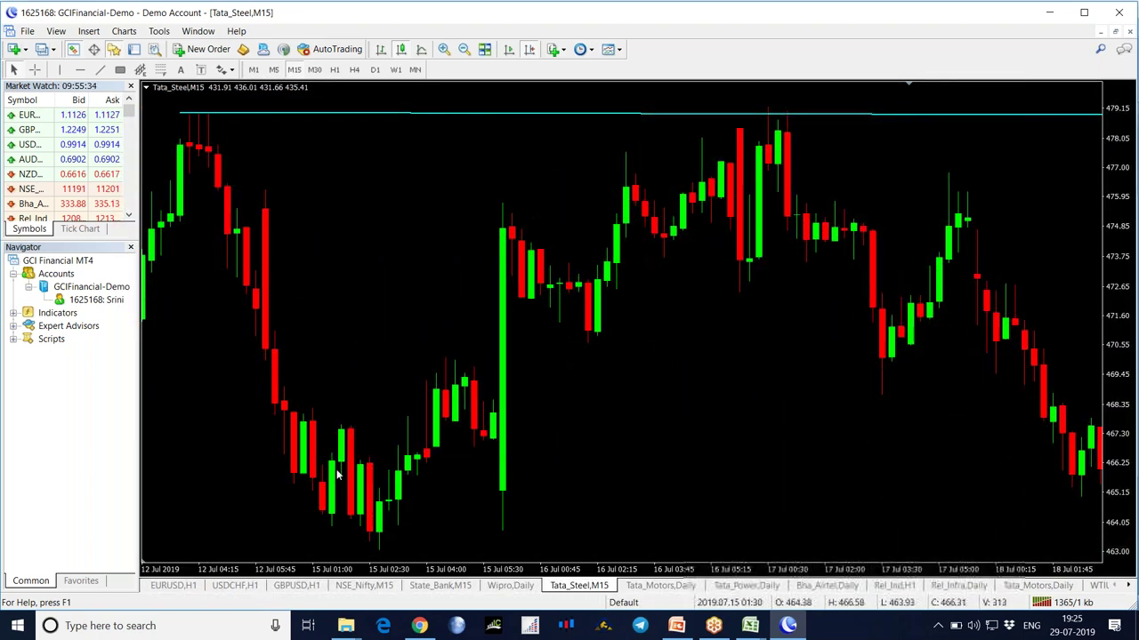
left_click_drag(504, 431, 391, 419)
scroll(468, 404, "up", 10)
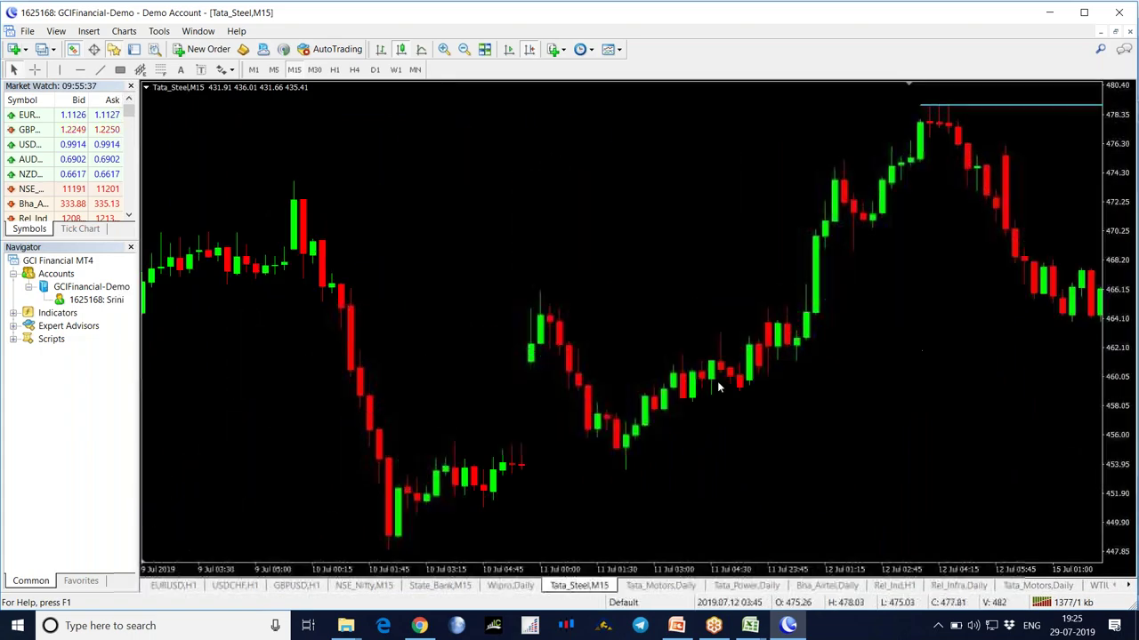
scroll(454, 409, "up", 5)
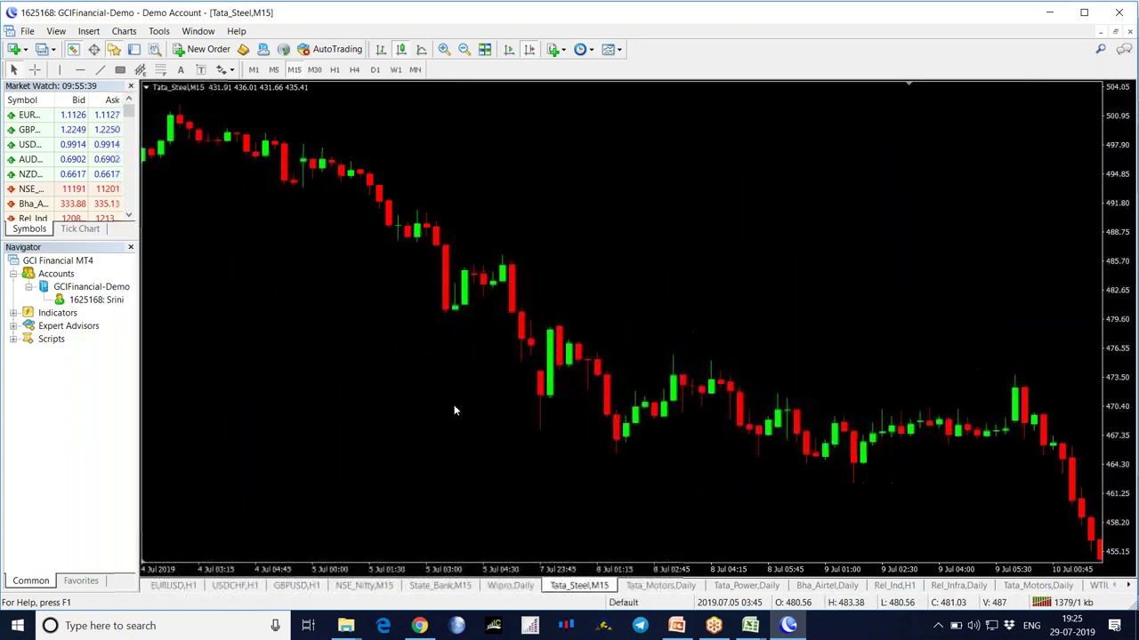
Examine the NSE_Nifty M15 chart from late December 2018 to mid-March 2019 against its two moving averages
left_click(365, 586)
scroll(795, 338, "up", 10)
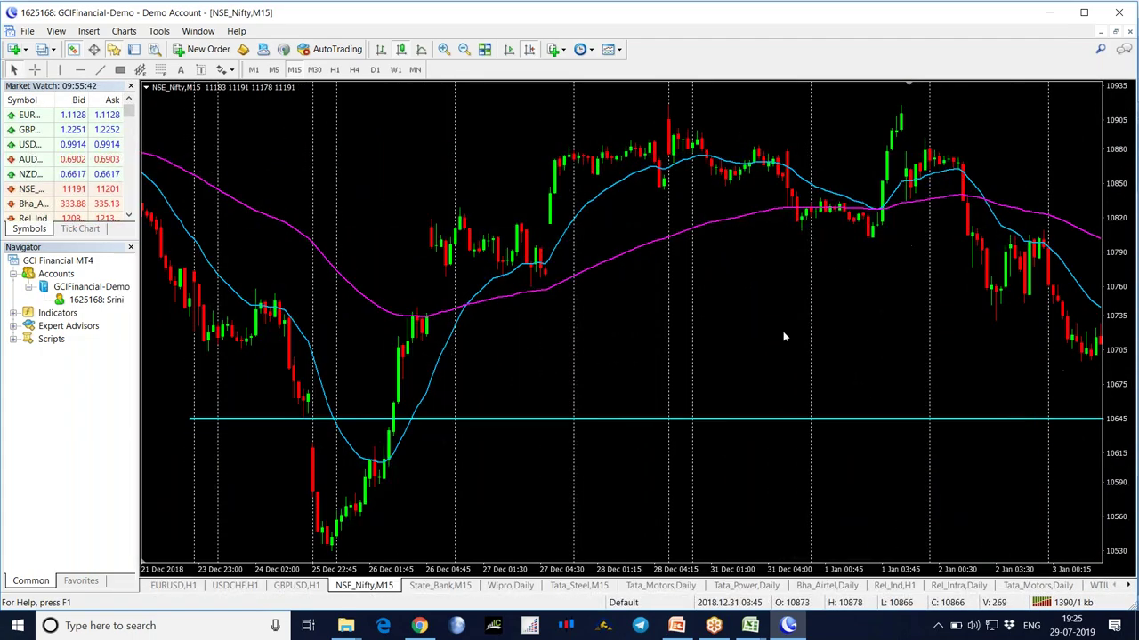
scroll(726, 347, "down", 20)
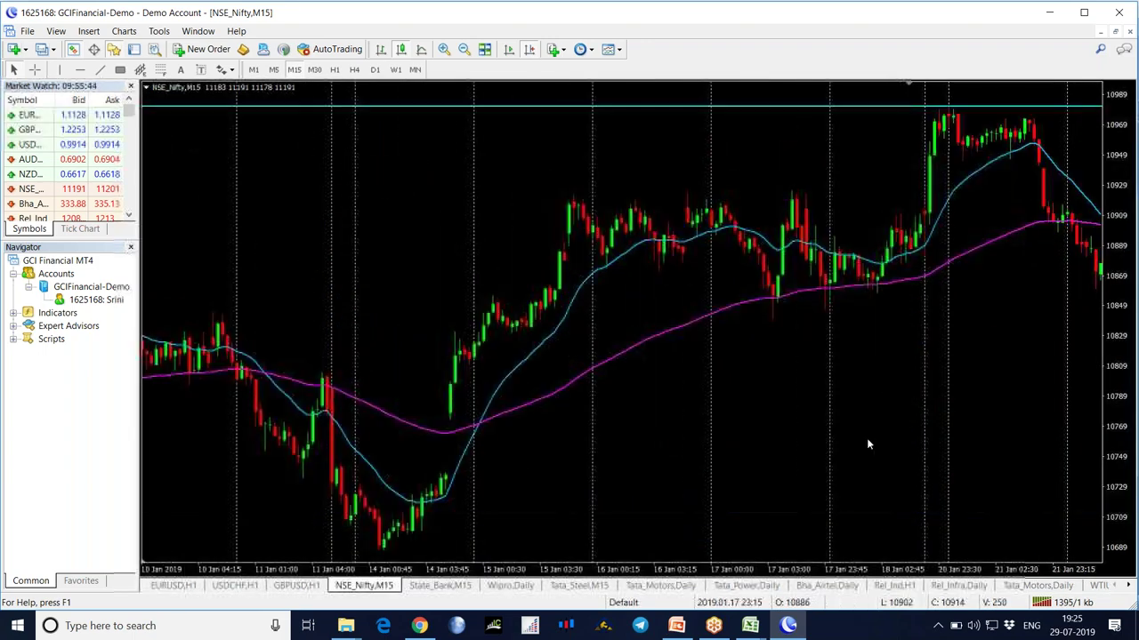
scroll(916, 399, "down", 20)
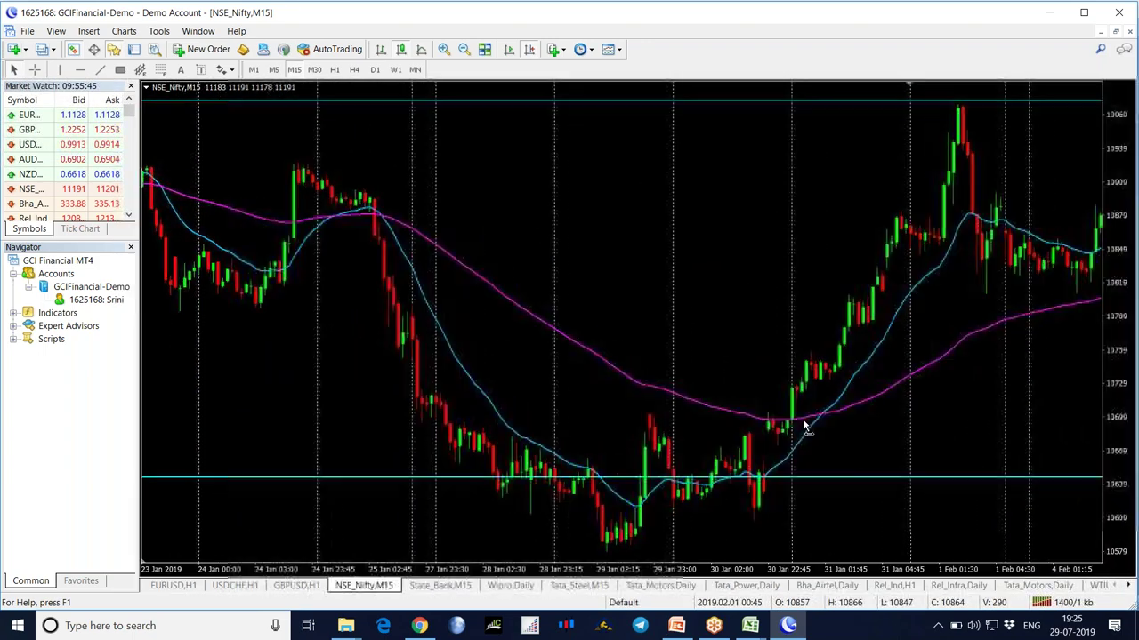
scroll(921, 397, "down", 20)
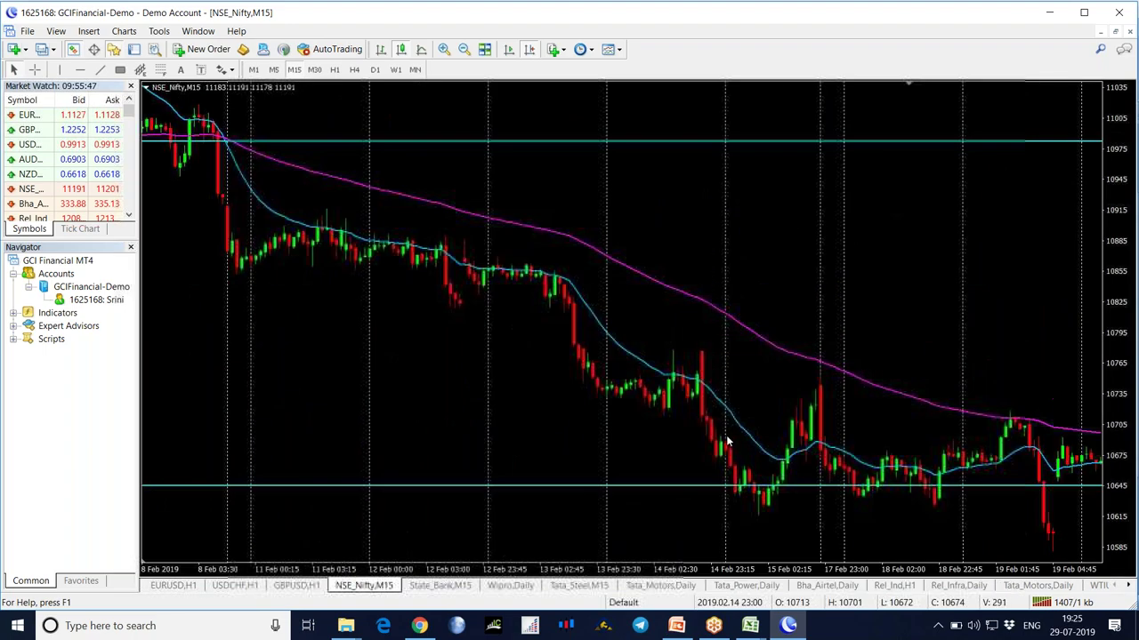
scroll(474, 473, "down", 8)
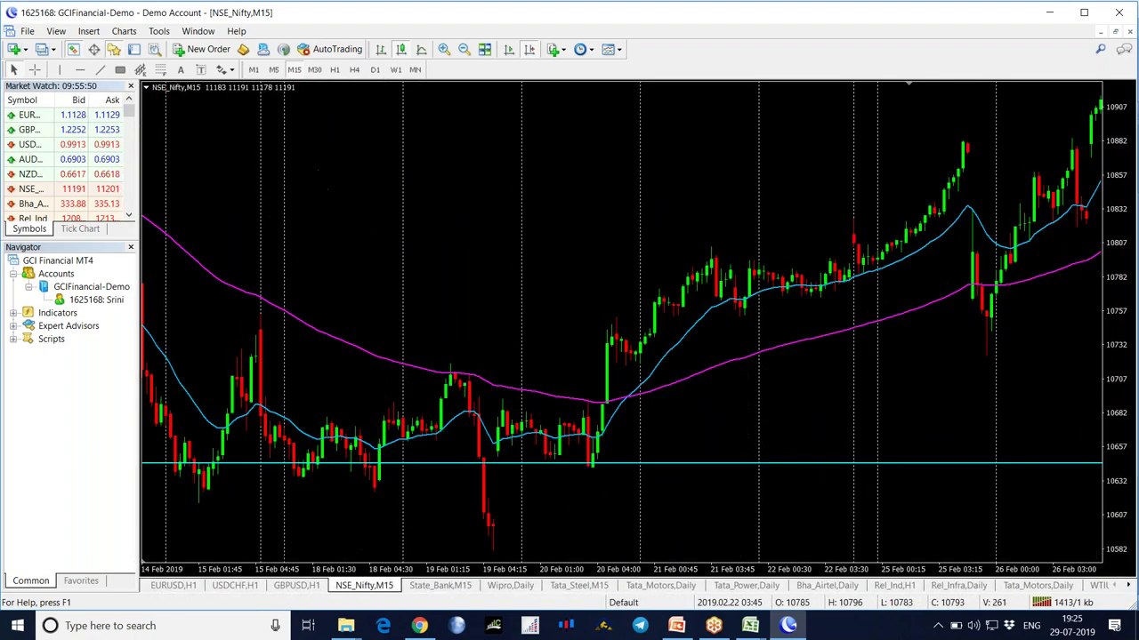
scroll(876, 395, "down", 15)
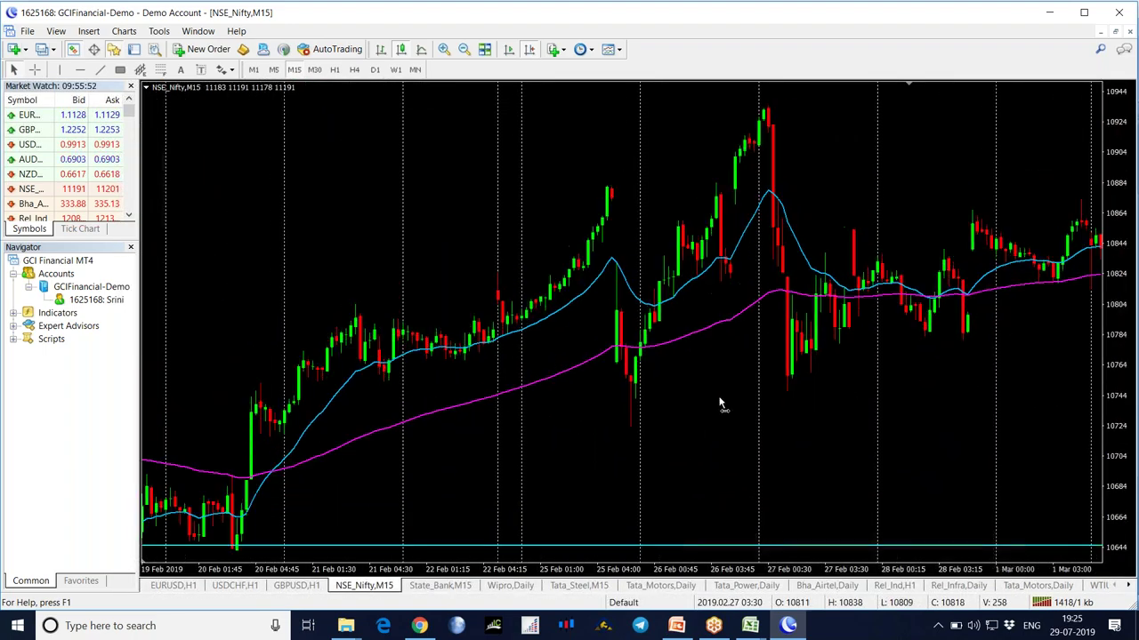
scroll(965, 401, "down", 4)
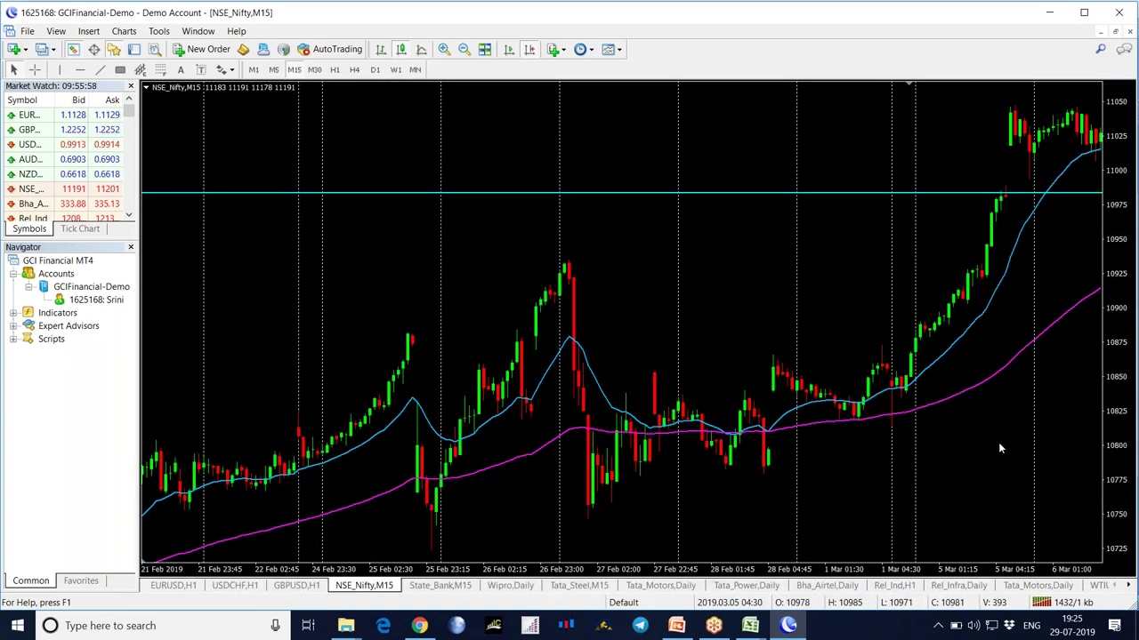
scroll(998, 447, "down", 15)
scroll(854, 463, "down", 4)
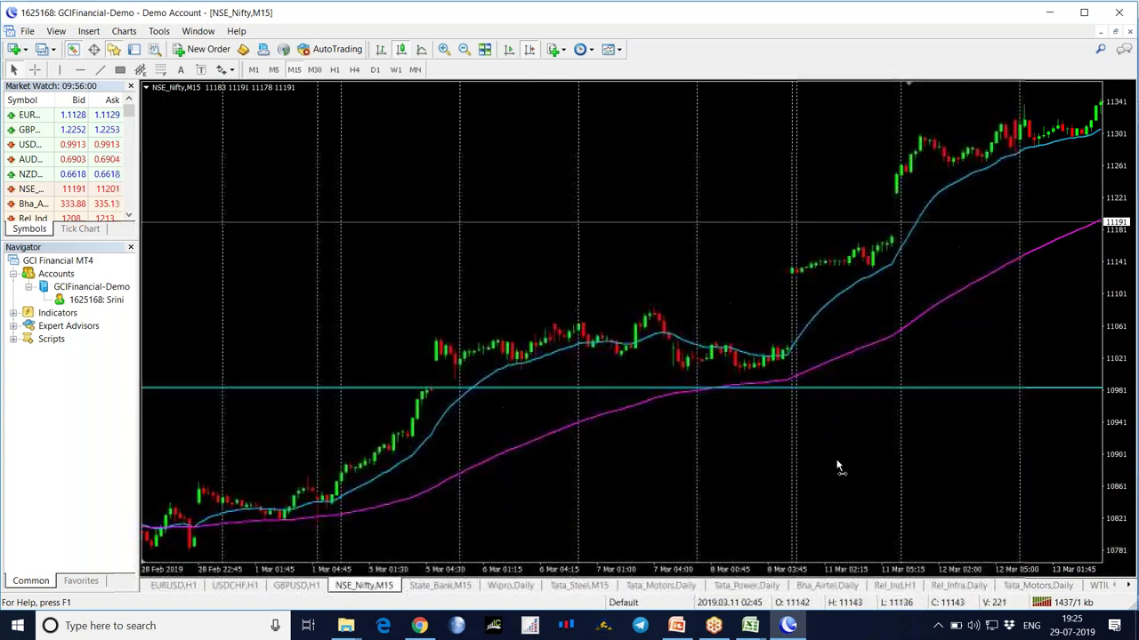
left_click_drag(517, 501, 587, 502)
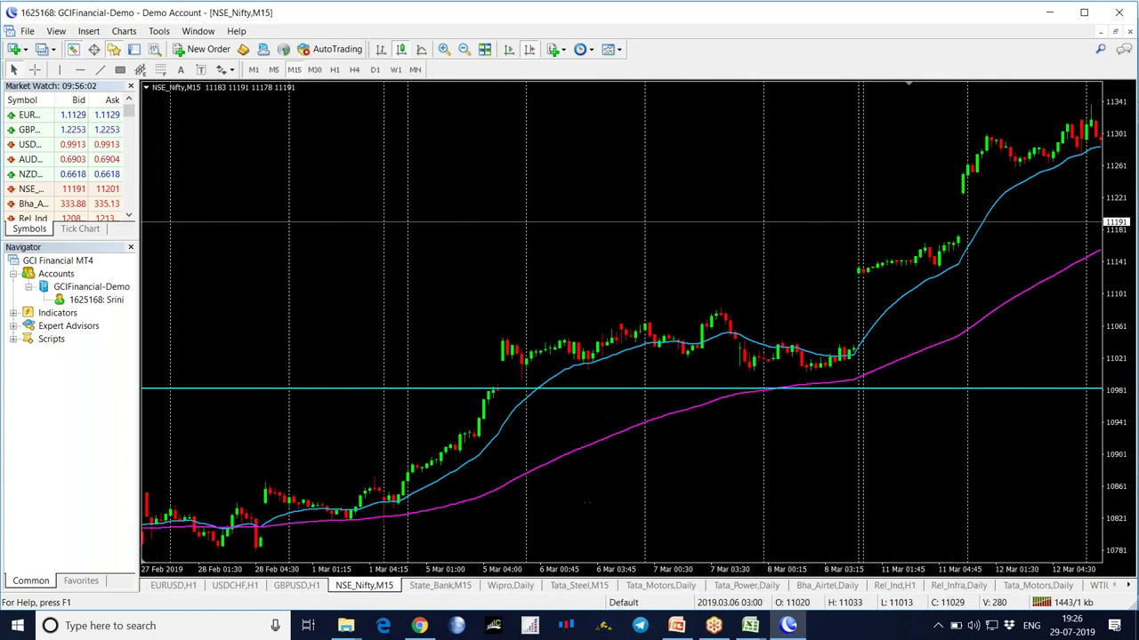
left_click_drag(352, 428, 497, 403)
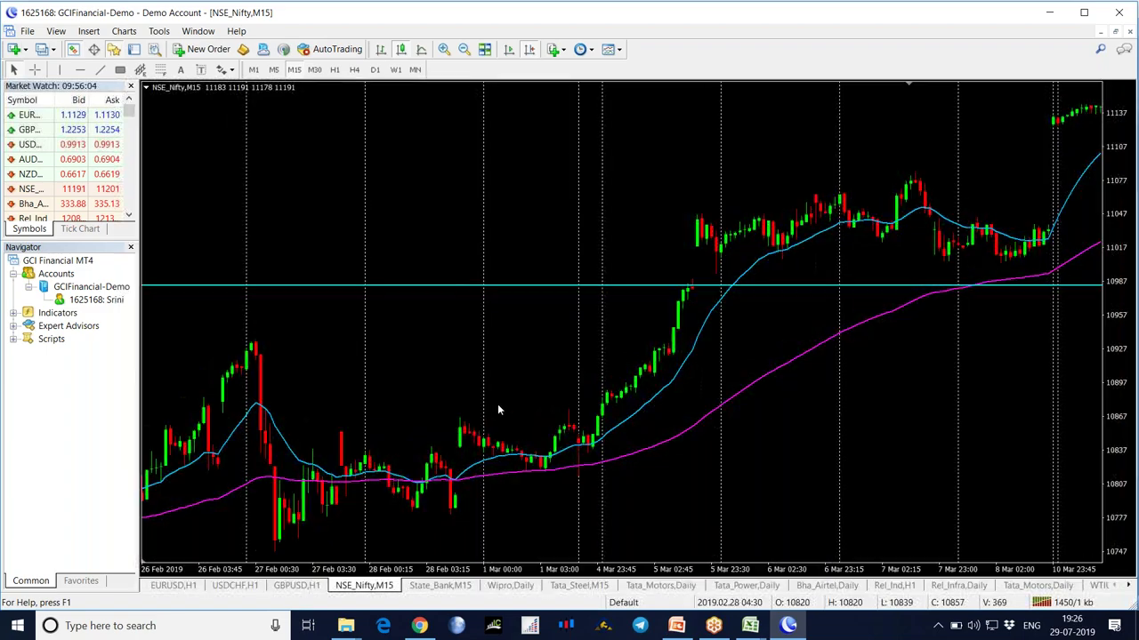
Enlarge the NSE_Nifty M15 candles and examine price against the moving averages from late July back to late March 2019
left_click(443, 49)
left_click(528, 50)
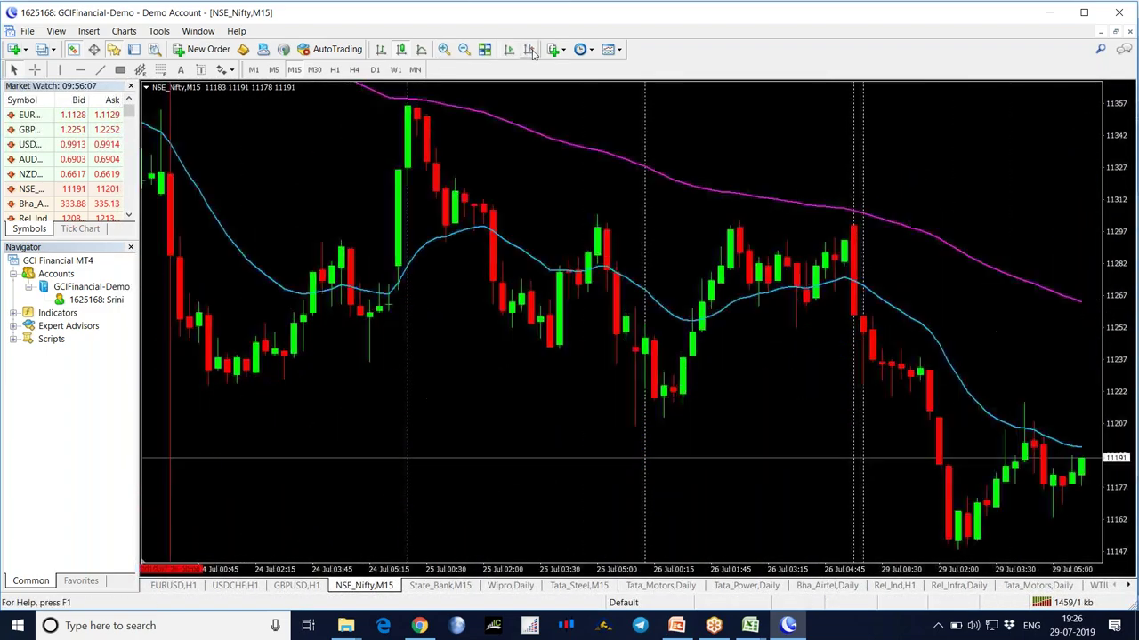
scroll(665, 453, "down", 10)
scroll(282, 476, "down", 15)
scroll(620, 392, "down", 15)
scroll(737, 372, "down", 15)
scroll(320, 420, "down", 15)
scroll(785, 297, "down", 15)
scroll(344, 401, "down", 15)
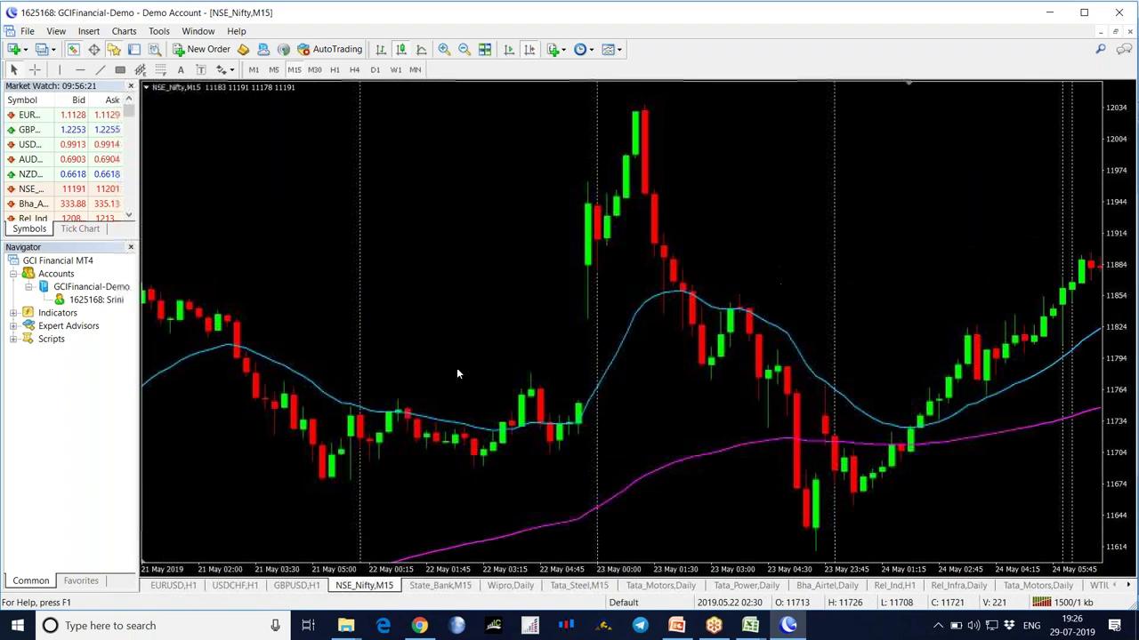
scroll(456, 374, "down", 15)
scroll(700, 283, "down", 10)
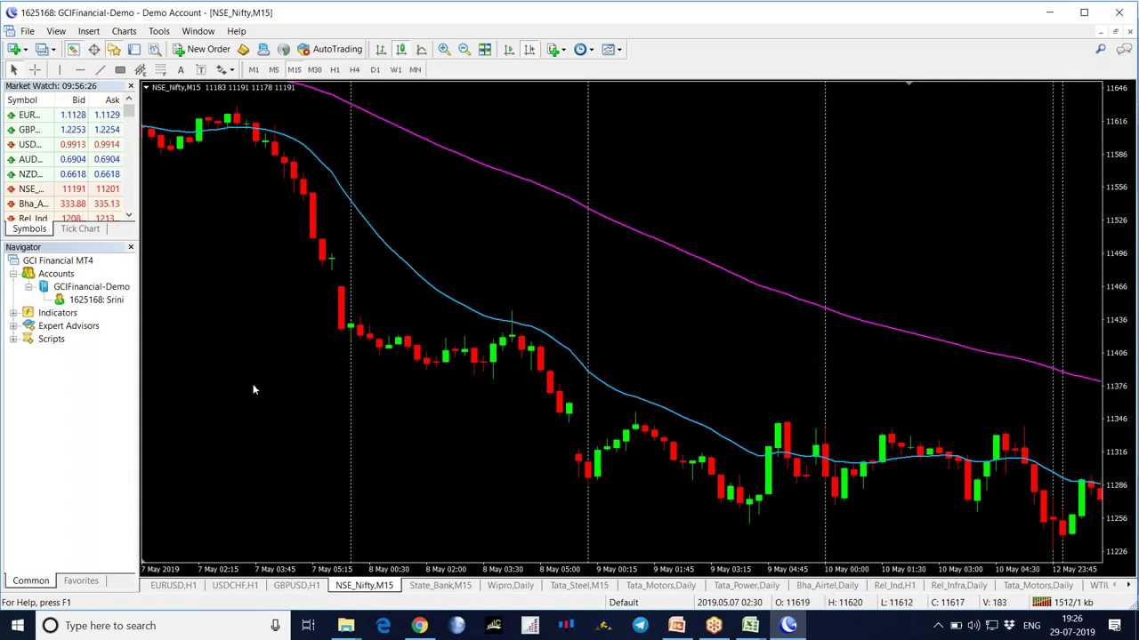
scroll(278, 384, "down", 12)
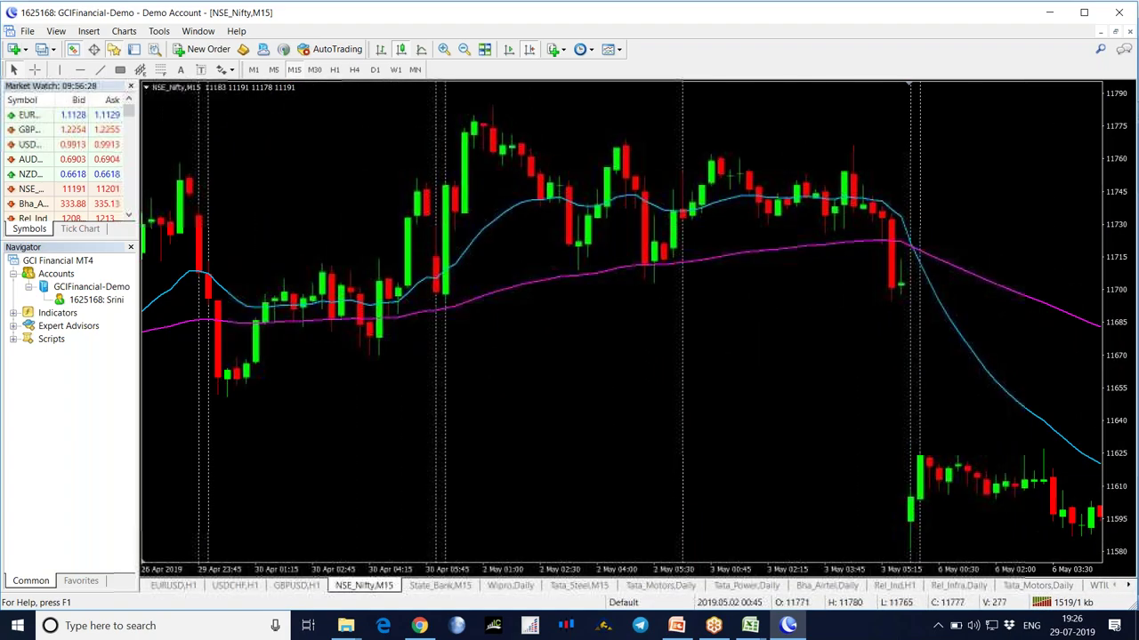
scroll(481, 468, "down", 12)
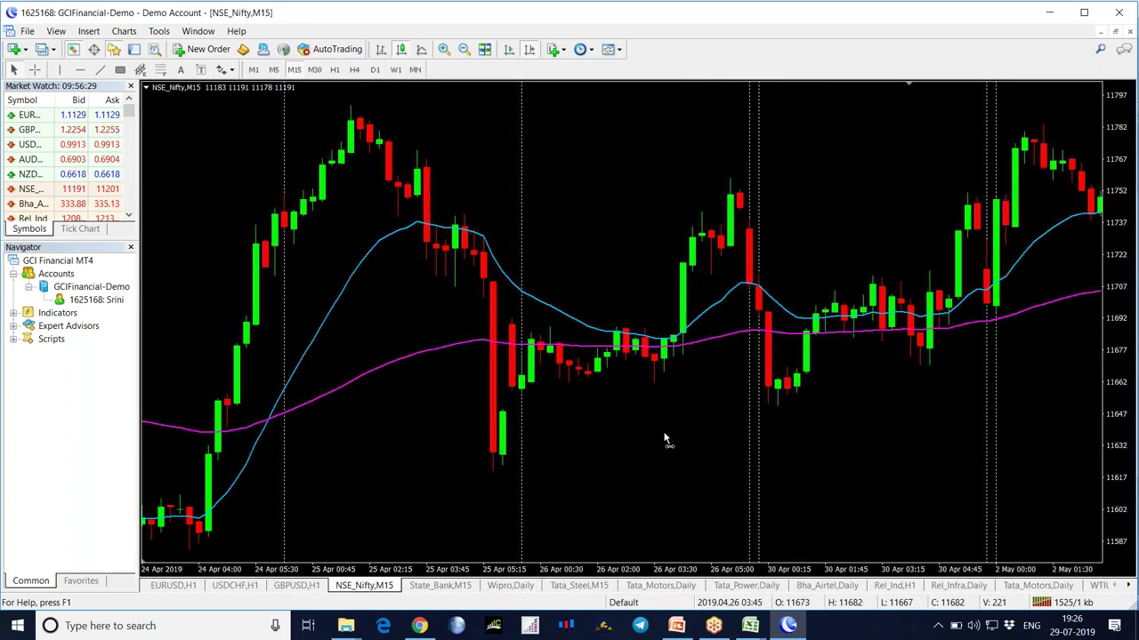
scroll(527, 476, "down", 12)
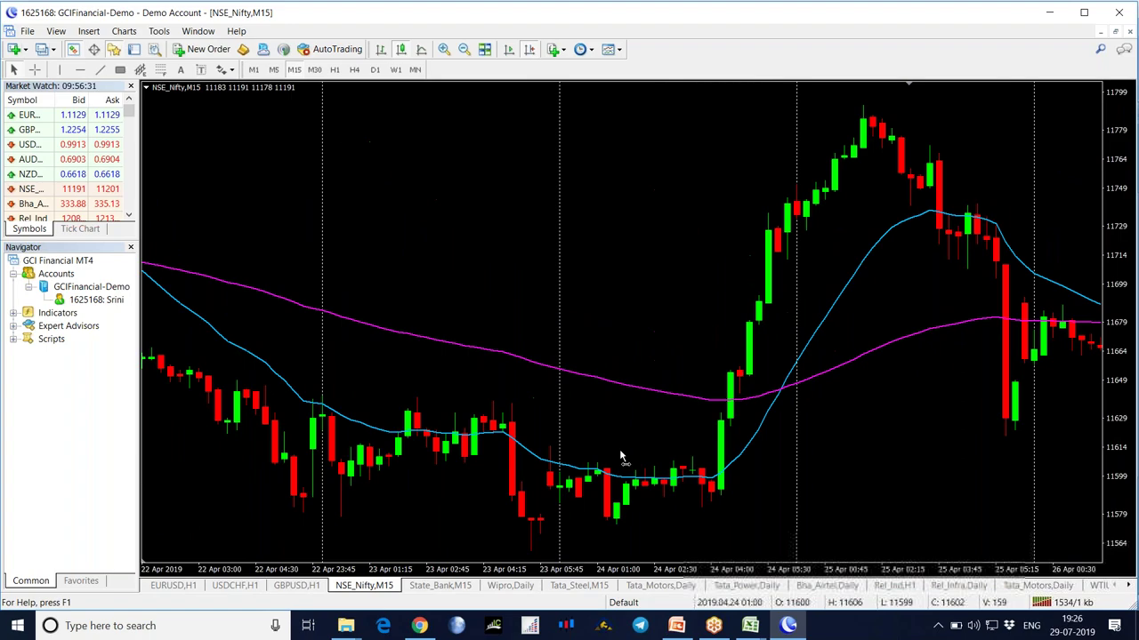
scroll(843, 360, "down", 12)
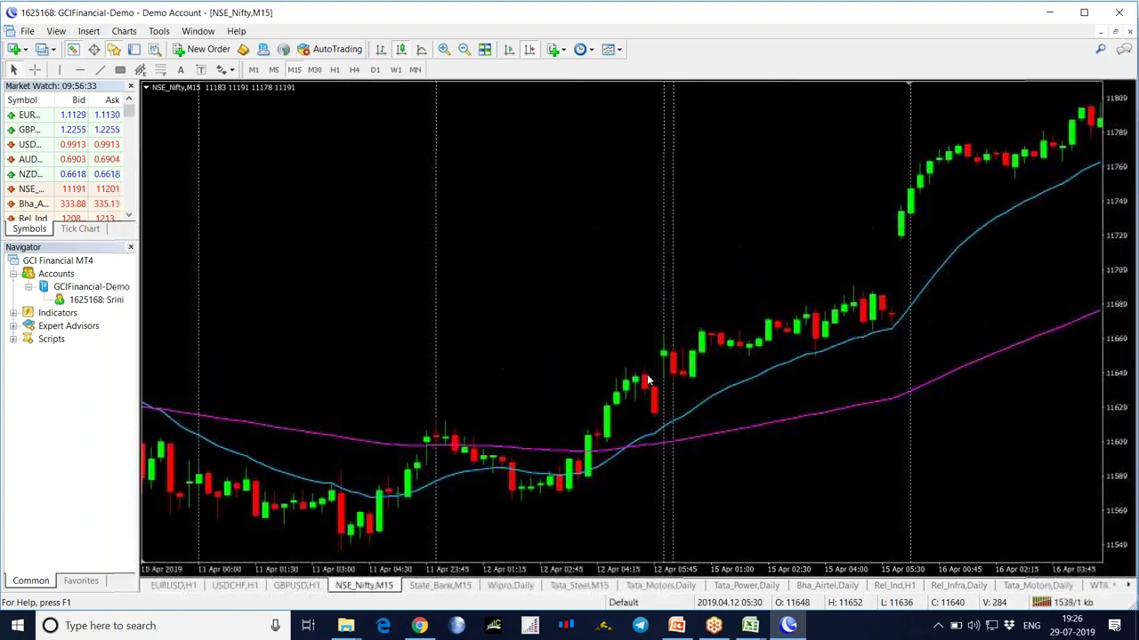
scroll(401, 438, "down", 12)
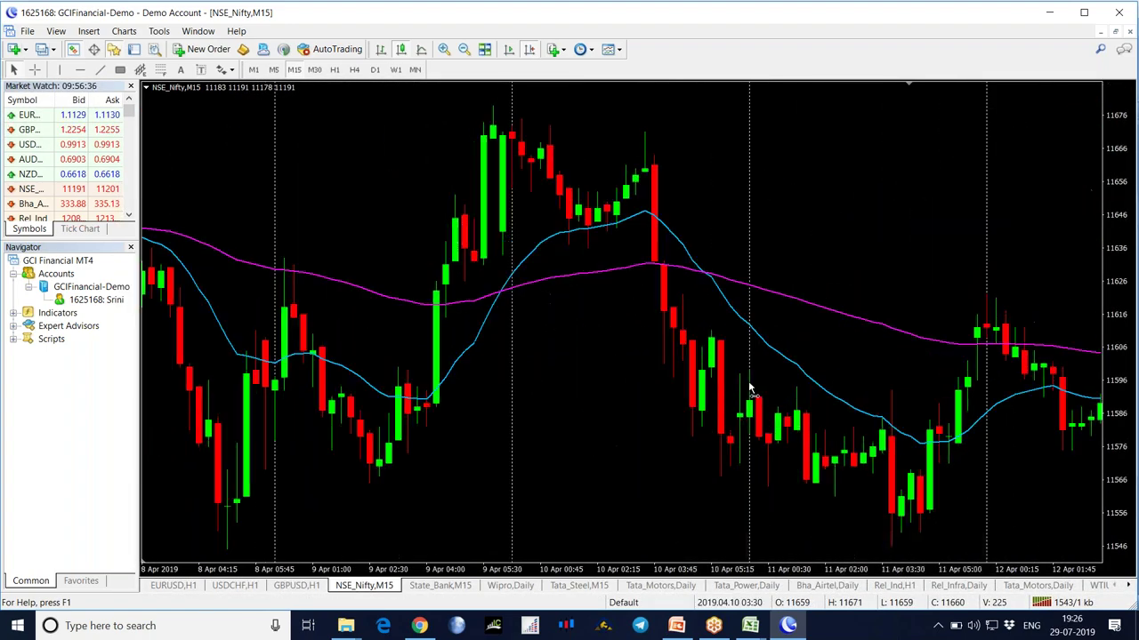
scroll(473, 451, "down", 10)
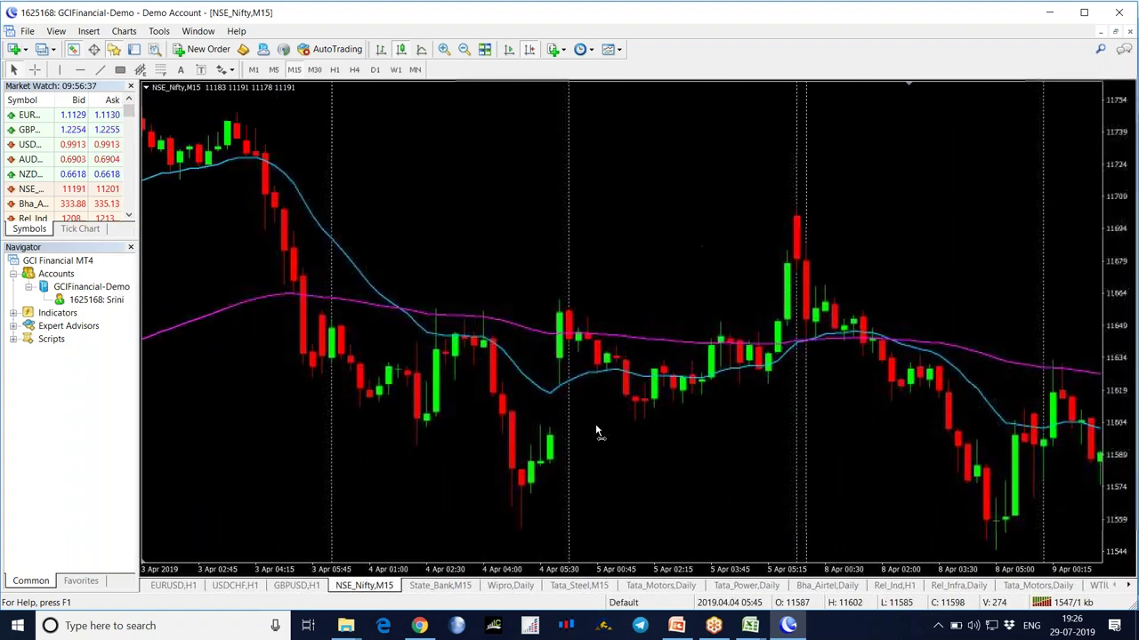
scroll(635, 406, "down", 4)
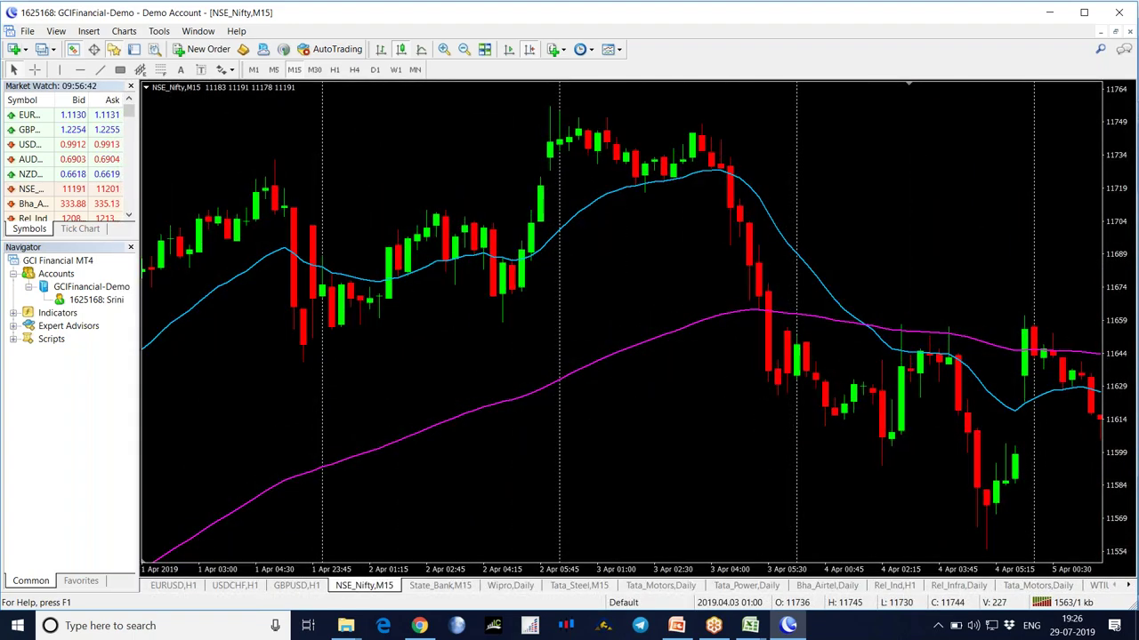
scroll(584, 433, "down", 8)
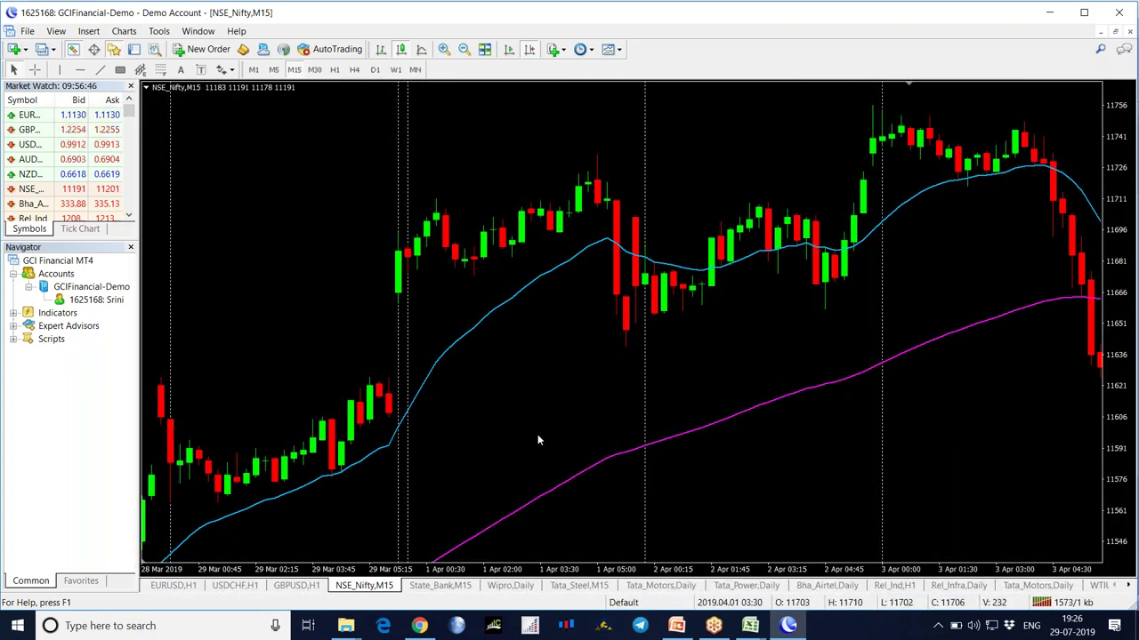
Switch to Excel, view the individual trader's track sheet, and return to the Nifty H1 sheet of MA Report July 2019
left_click(750, 626)
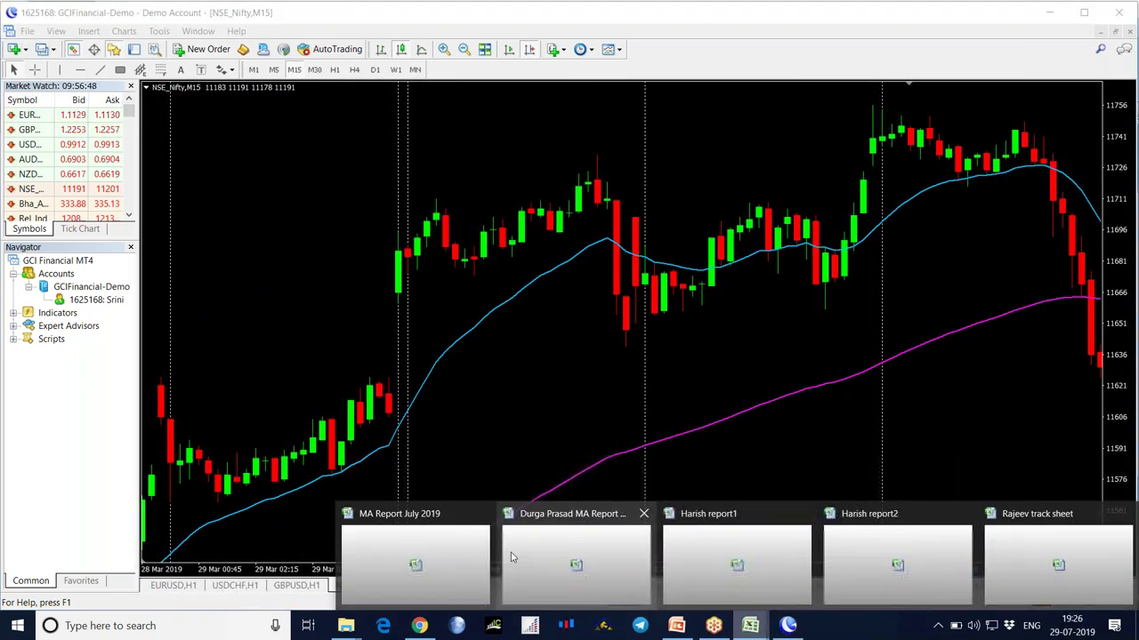
left_click(1067, 549)
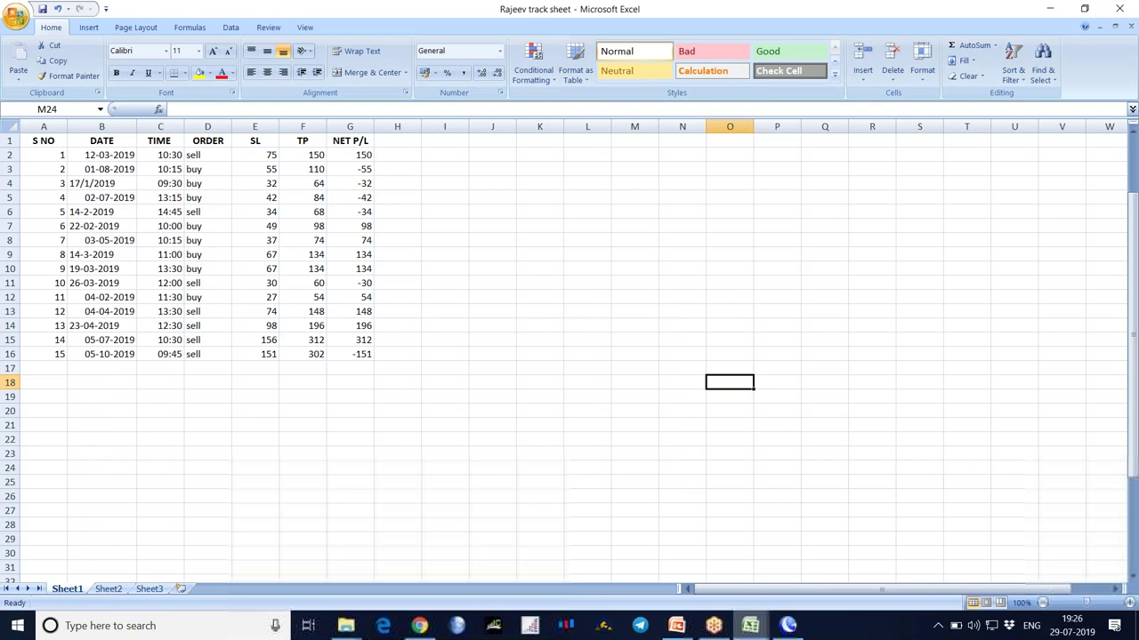
key("alt+Tab")
left_click(70, 589)
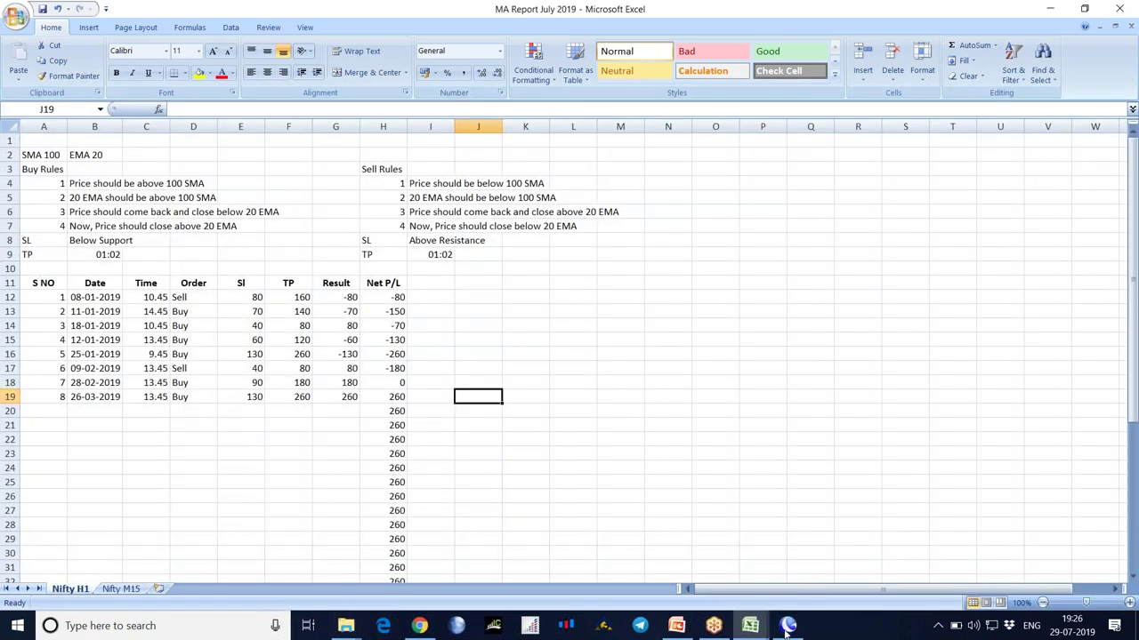
Bring up the other trader's MA Report July 2019 workbook and review its Nifty M15 and Nifty H1 trade logs
mouse_move(750, 625)
left_click(576, 556)
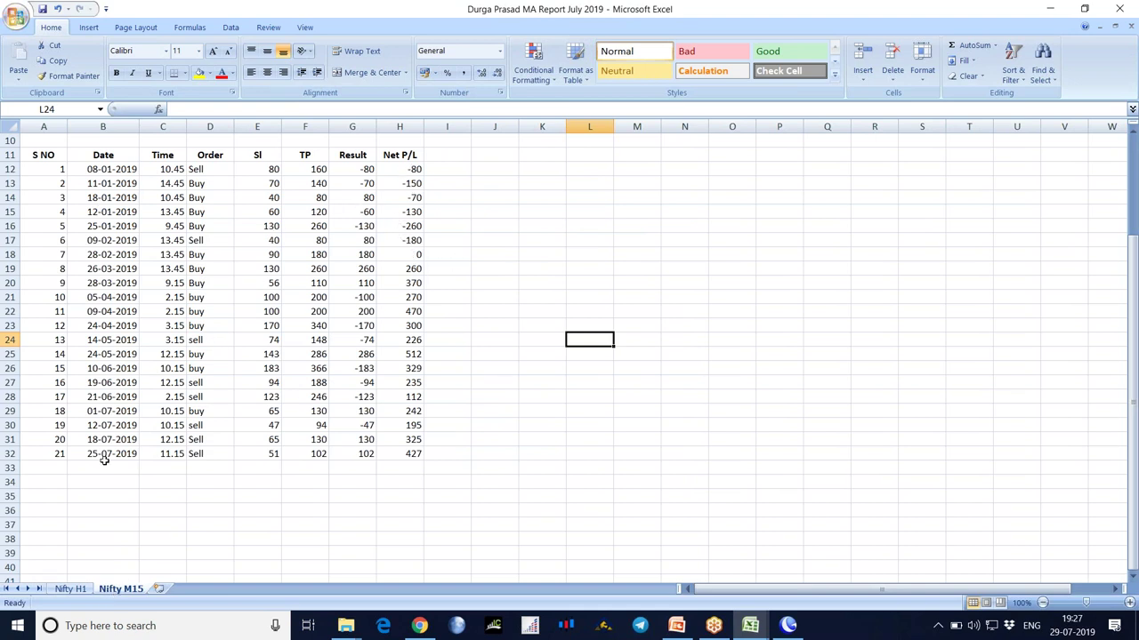
left_click(75, 590)
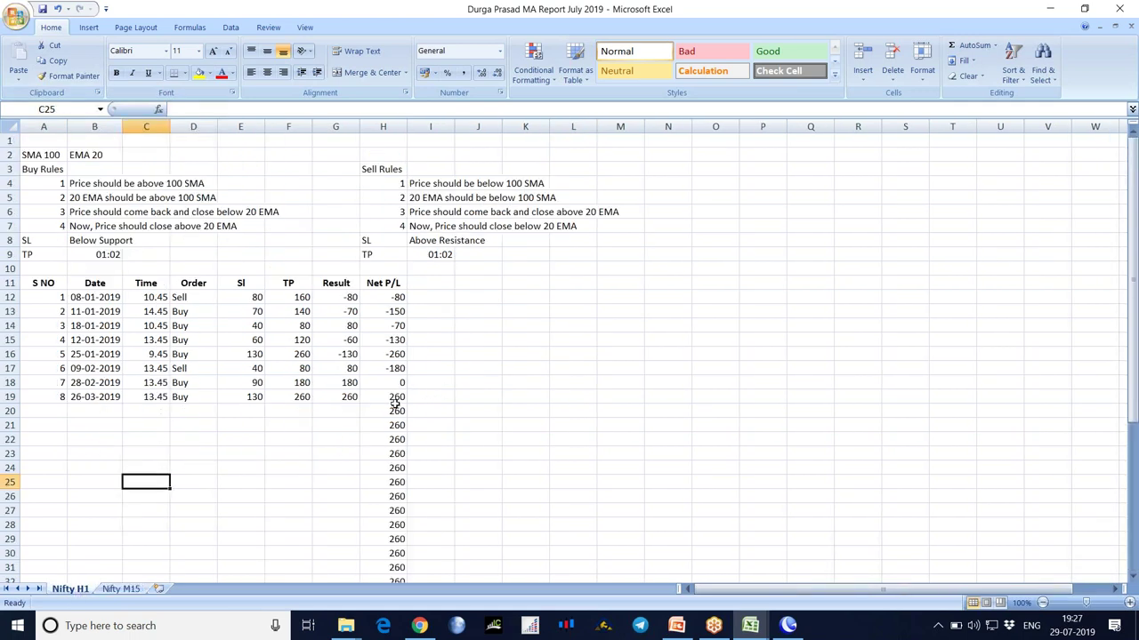
Review the Nifty M15 trade log in the other trader's MA Report July 2019, following Net P/L through the last trade
left_click(121, 589)
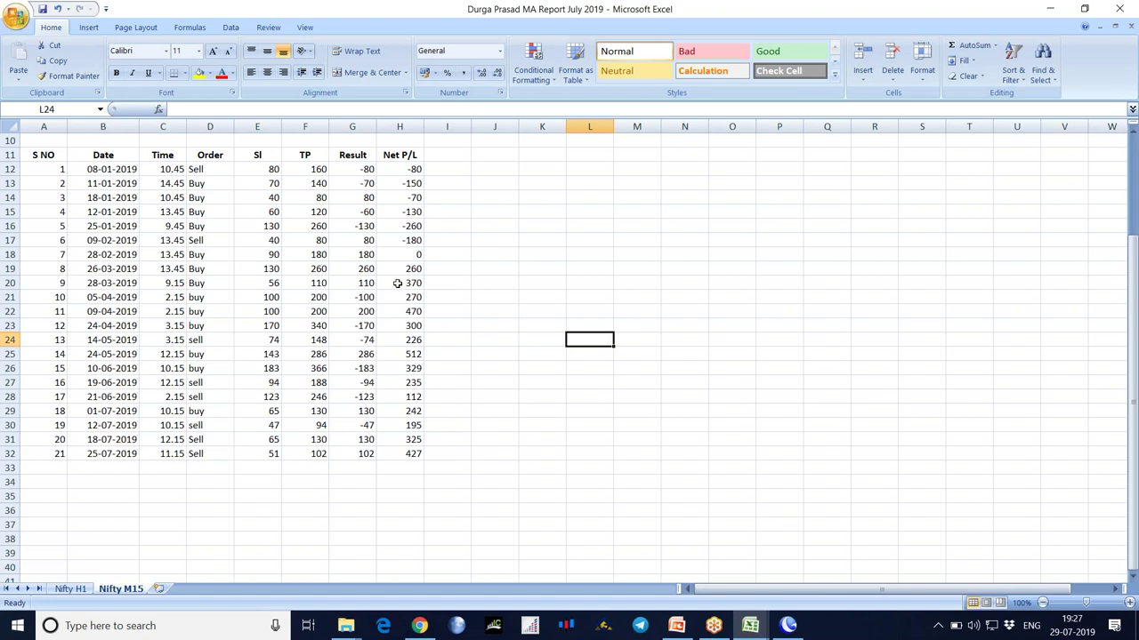
left_click_drag(397, 283, 411, 452)
left_click(532, 440)
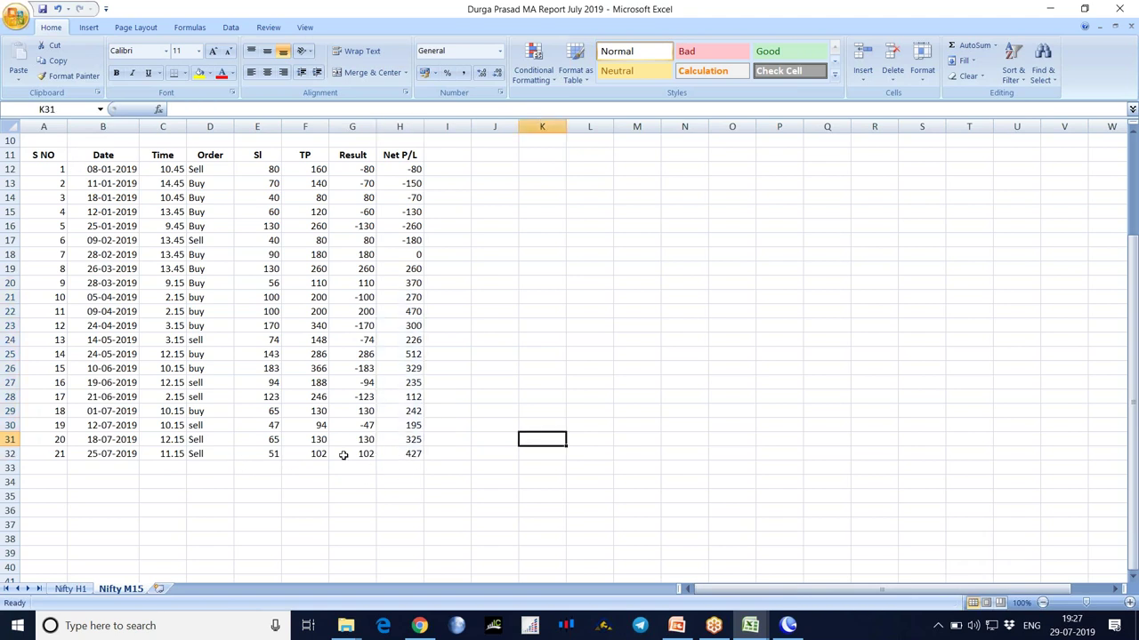
left_click(411, 454)
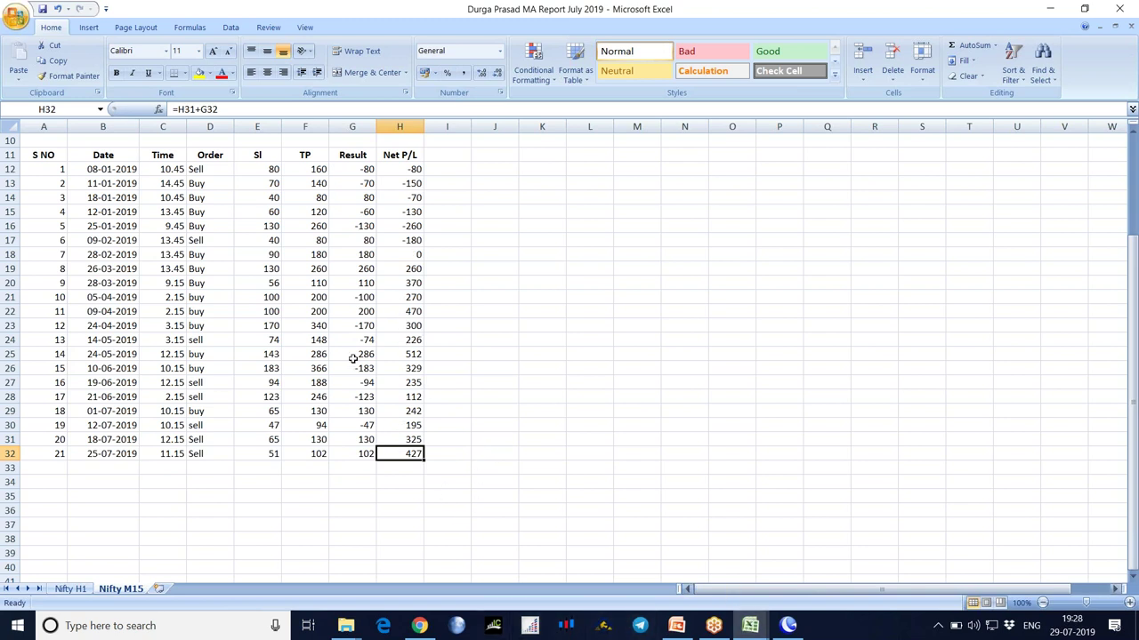
Bring up the report2 and report1 workbooks in turn and check the net p/l at the last trade of each
left_click(750, 625)
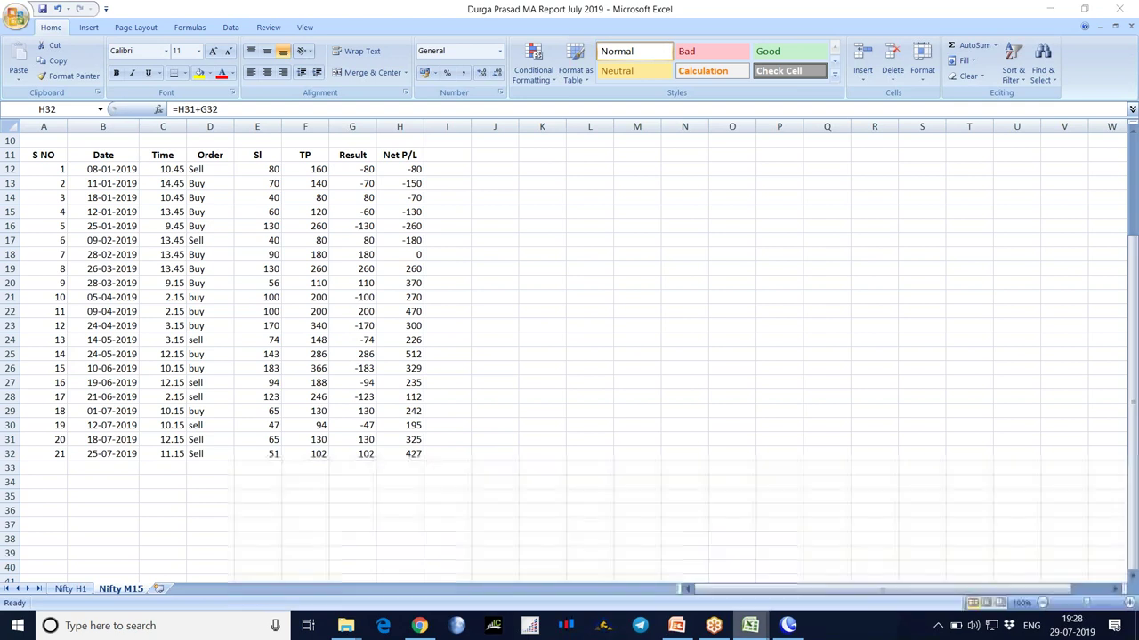
left_click(676, 552)
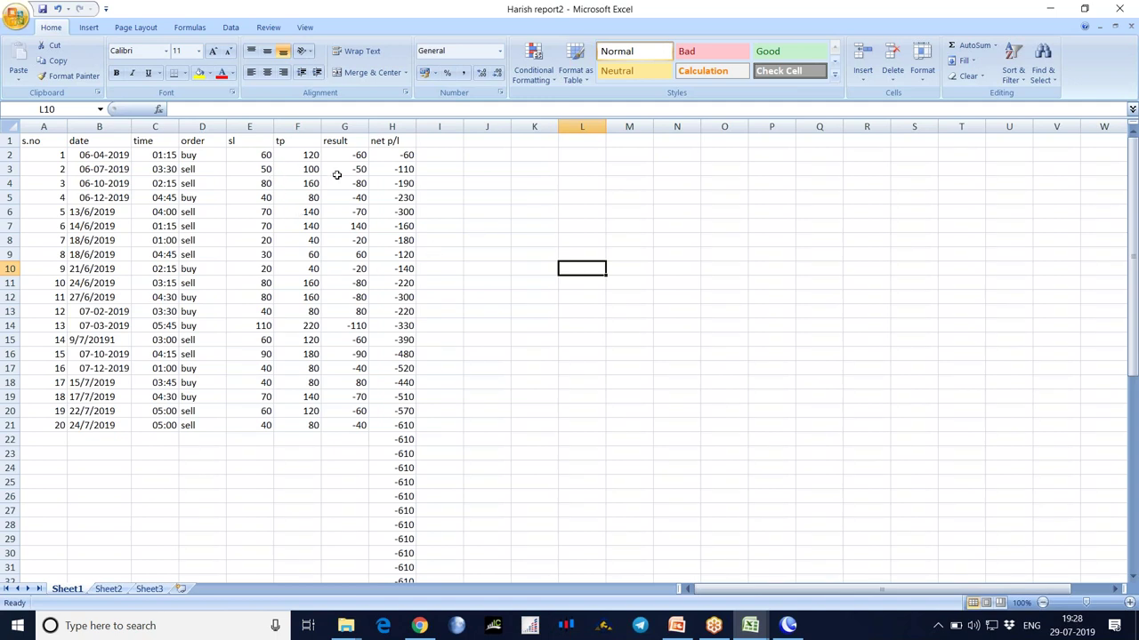
left_click(396, 428)
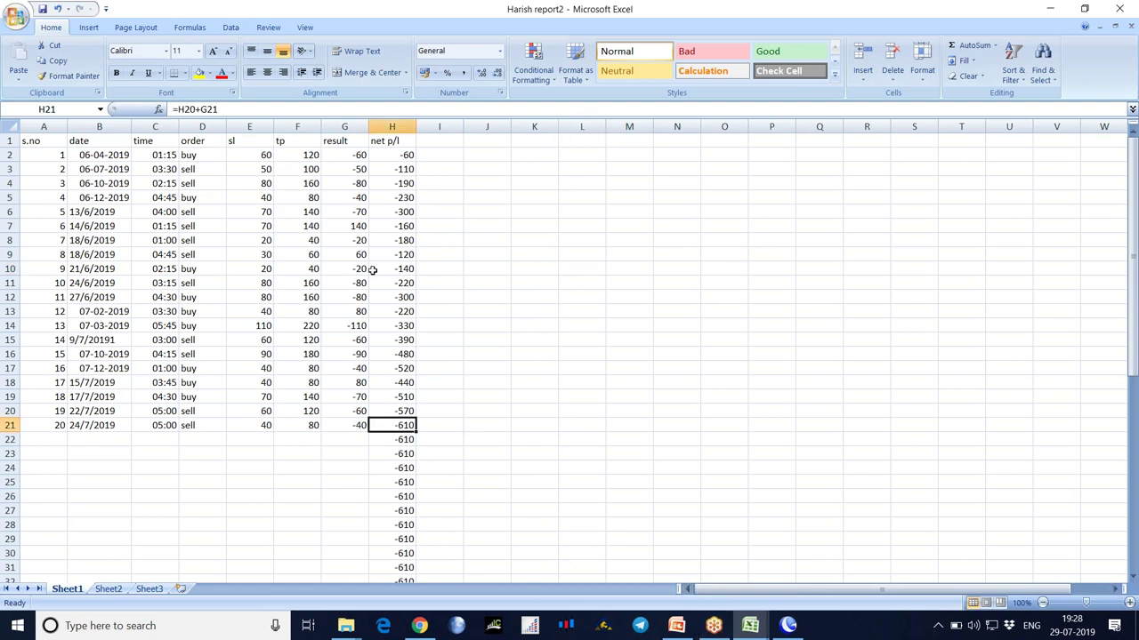
left_click(750, 626)
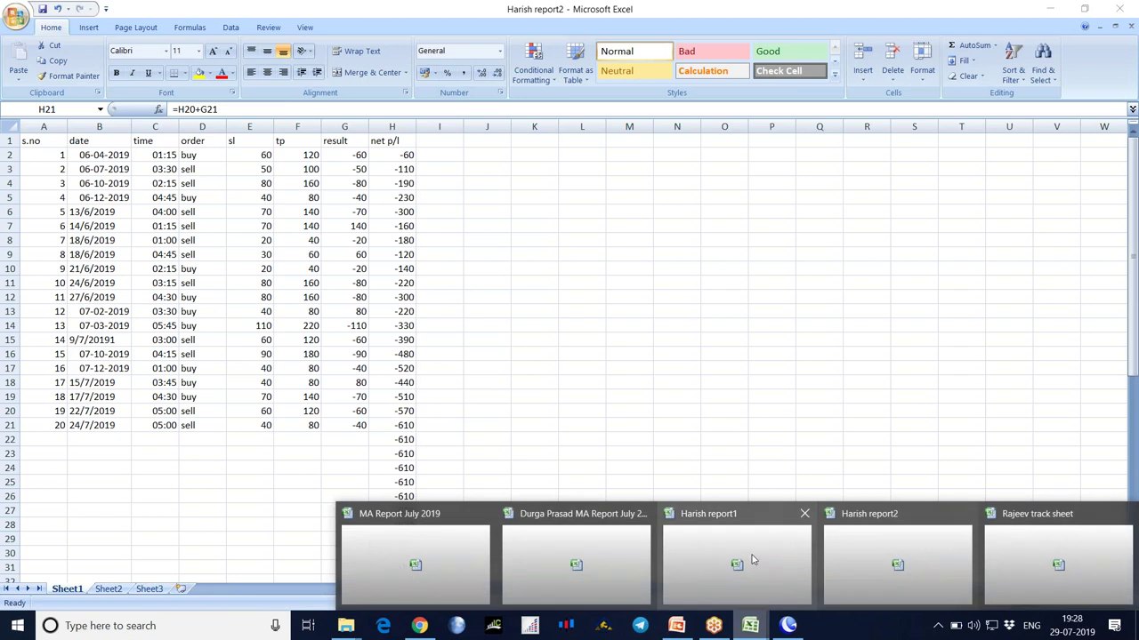
left_click(752, 558)
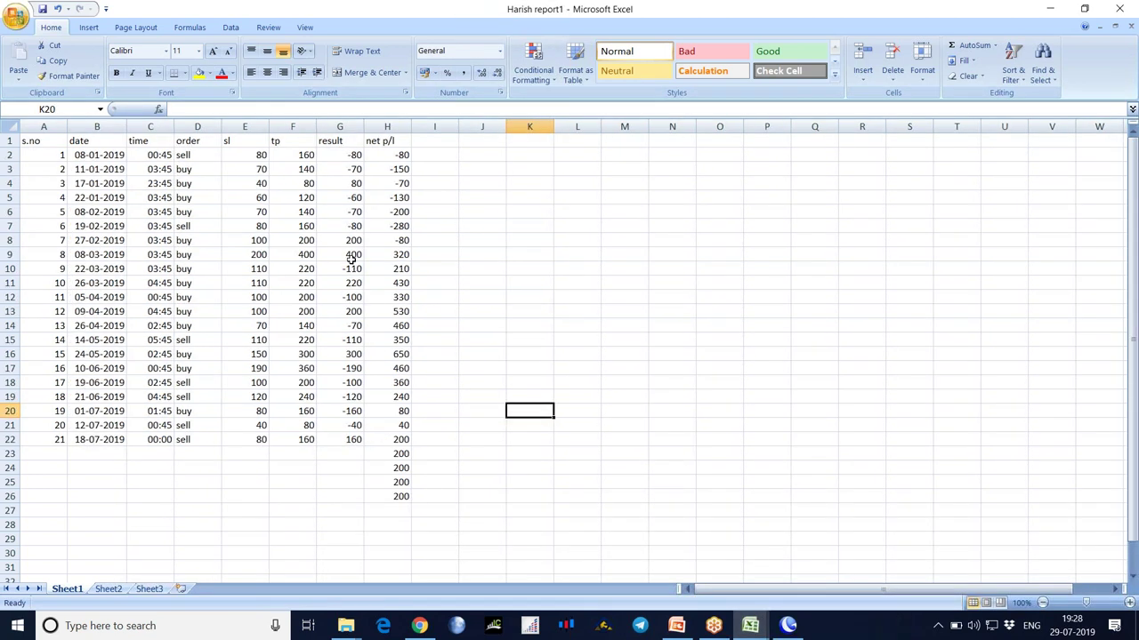
left_click(386, 440)
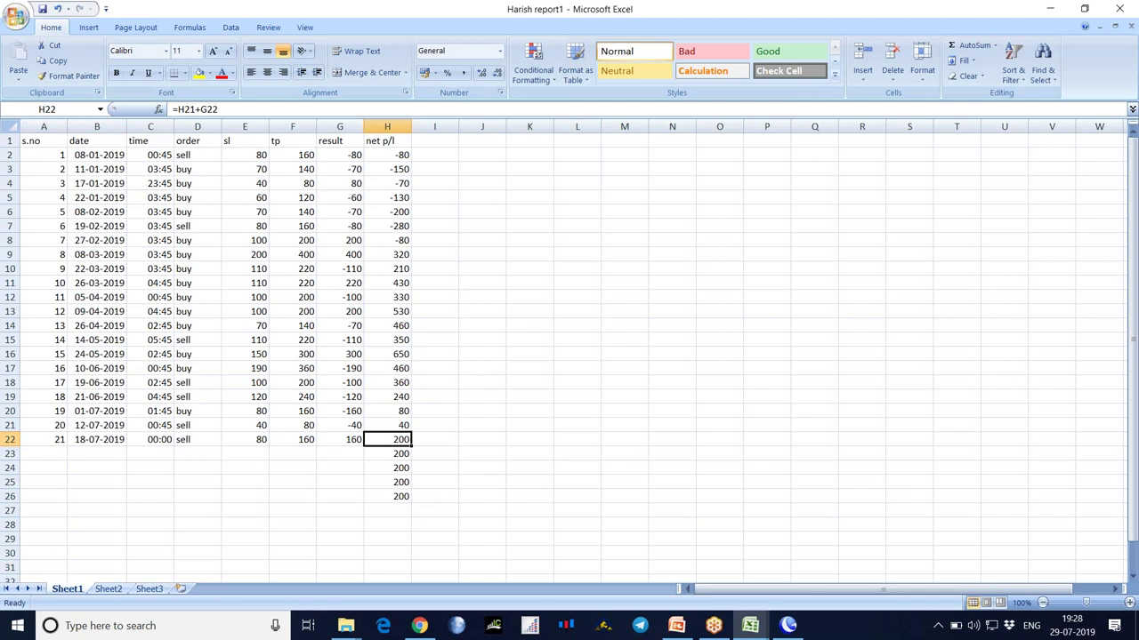
Go back to report2 and return to report1 to compare the results of their trade logs
left_click(750, 625)
left_click(827, 551)
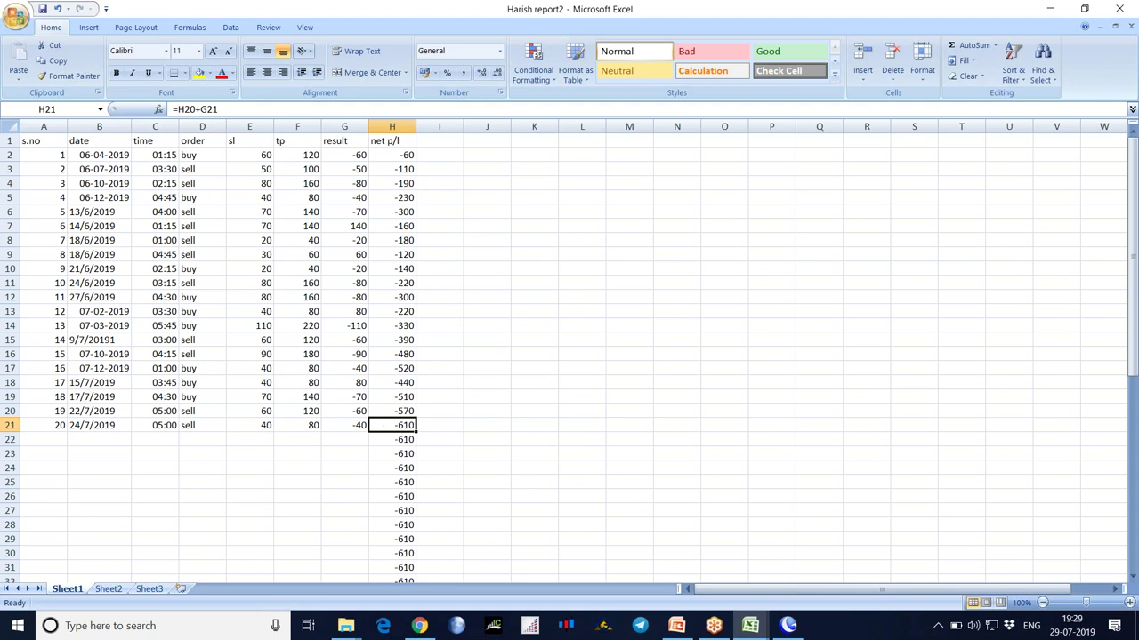
left_click(751, 627)
left_click(737, 564)
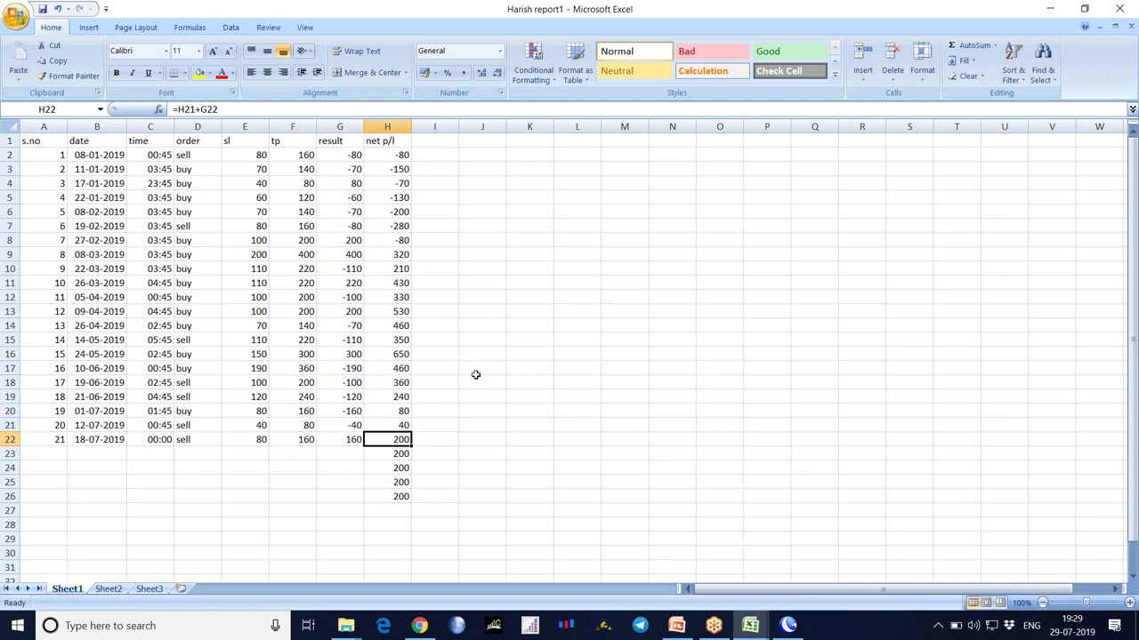
Return to the other trader's MA Report July 2019 workbook and inspect the results of trades 4 and 5 on Nifty M15
left_click(745, 628)
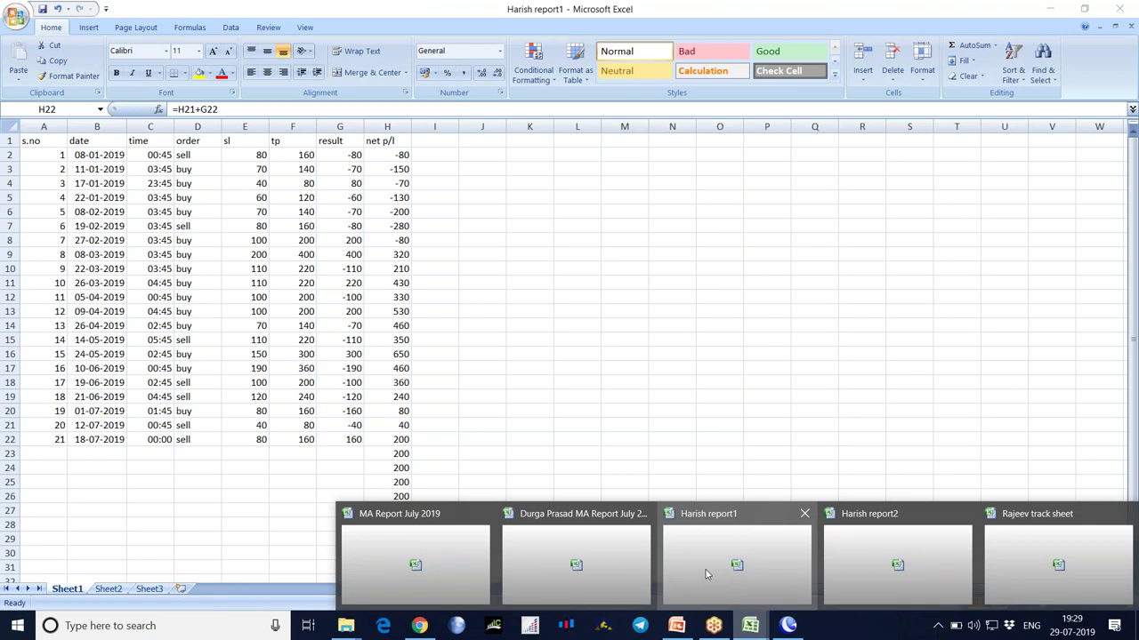
left_click(605, 578)
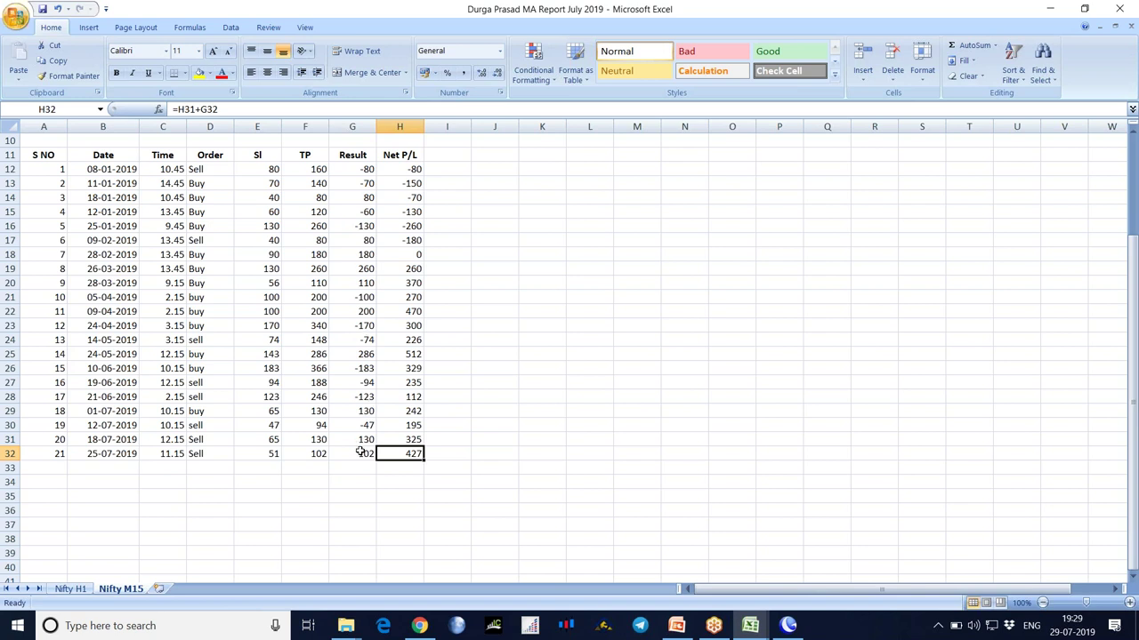
left_click(352, 212)
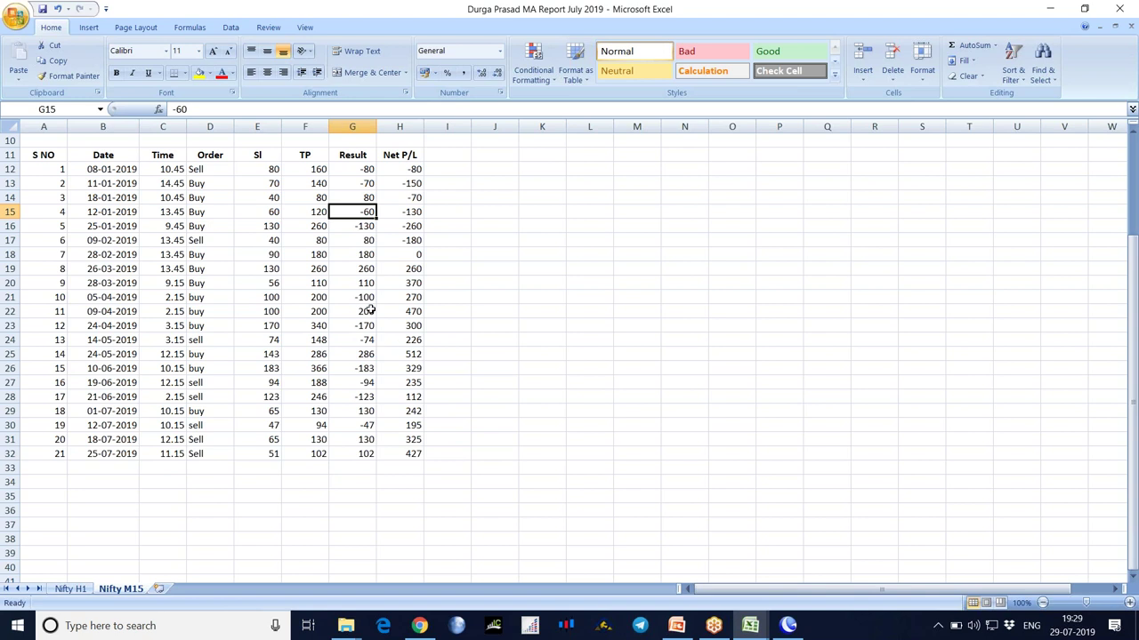
left_click(353, 225)
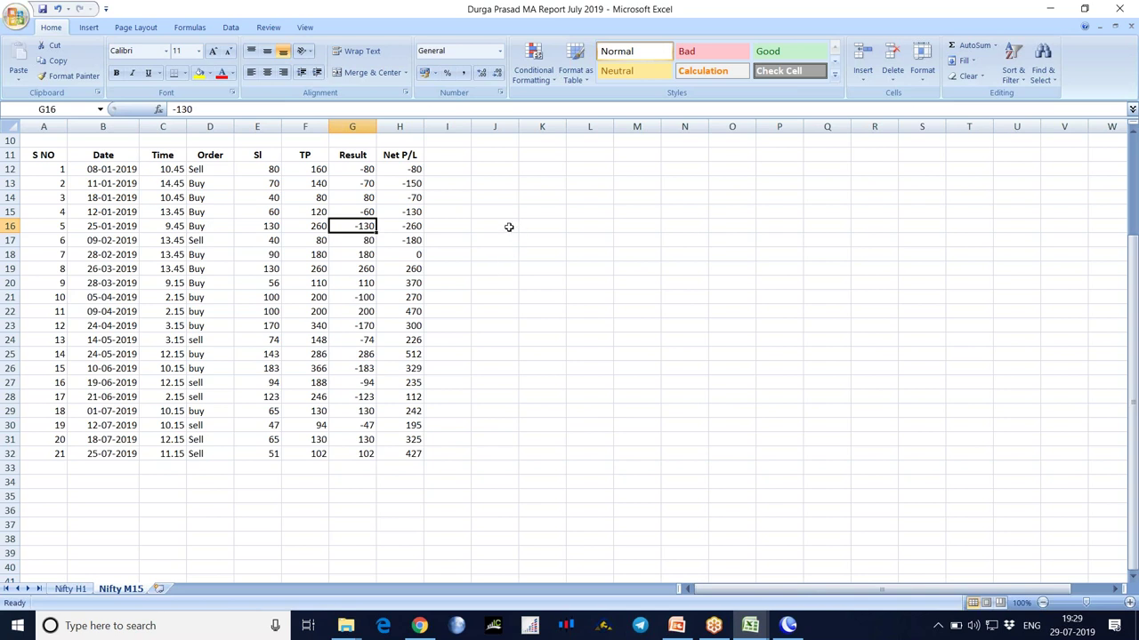
On the Nifty M15 sheet of MA Report July 2019, clear the Date to Result entries of trades 1 to 8 and cell J19
left_click(750, 625)
left_click(427, 567)
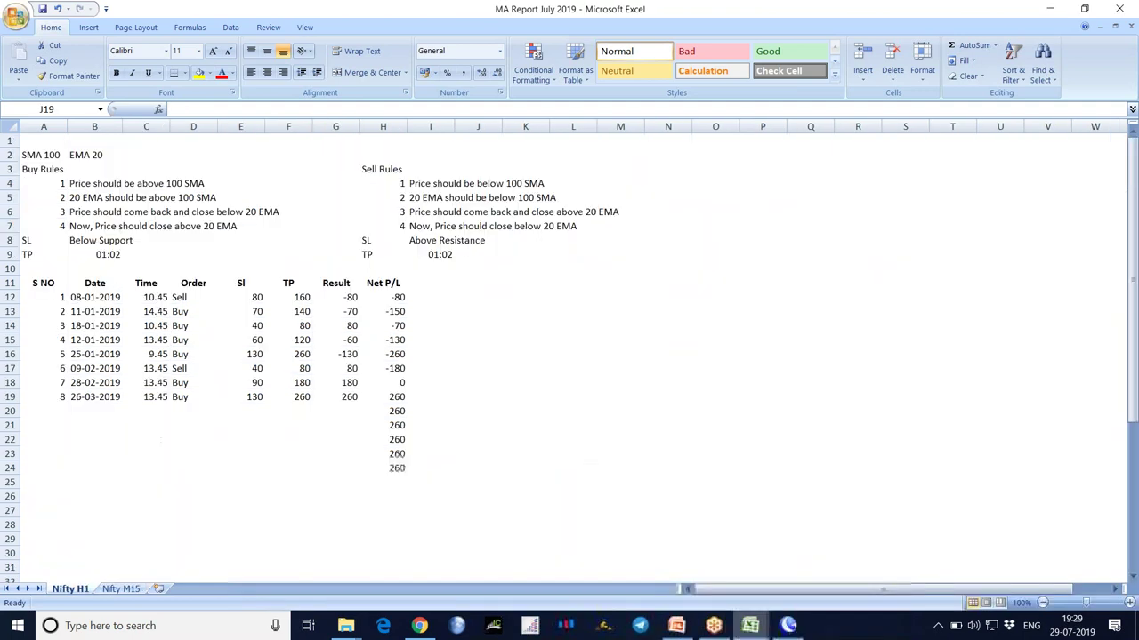
left_click(127, 589)
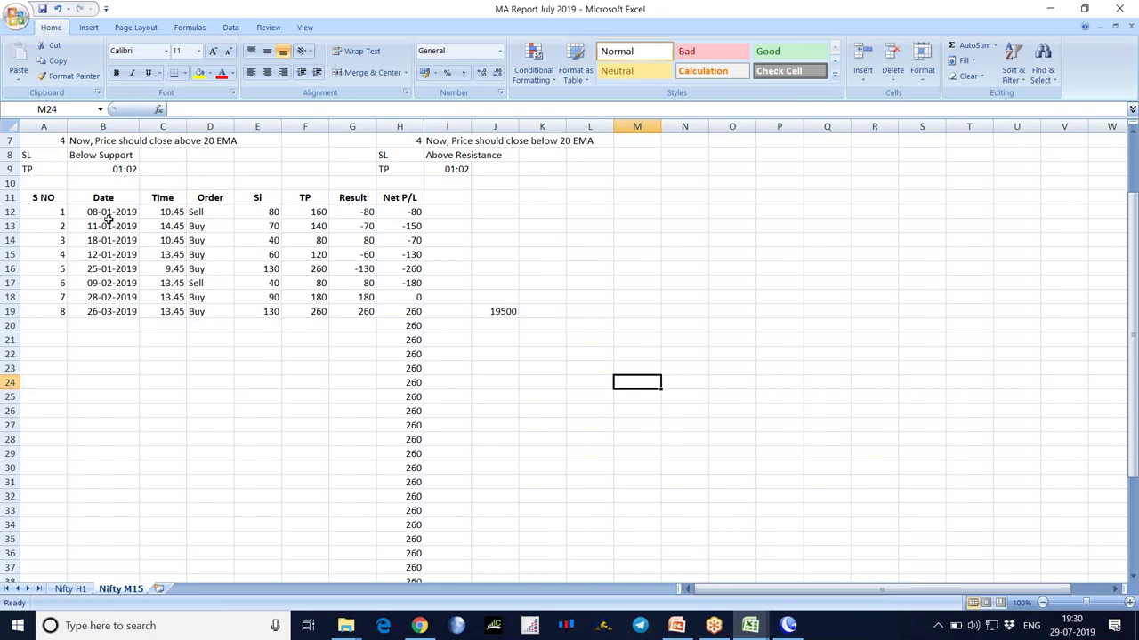
left_click_drag(101, 212, 355, 310)
key("Delete")
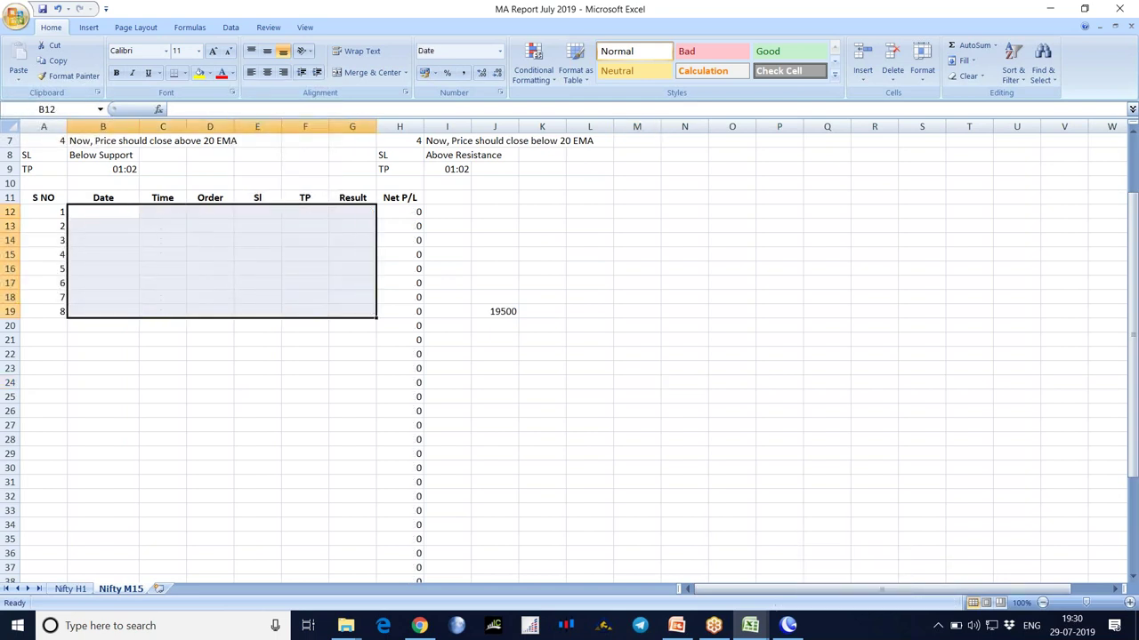
left_click(352, 383)
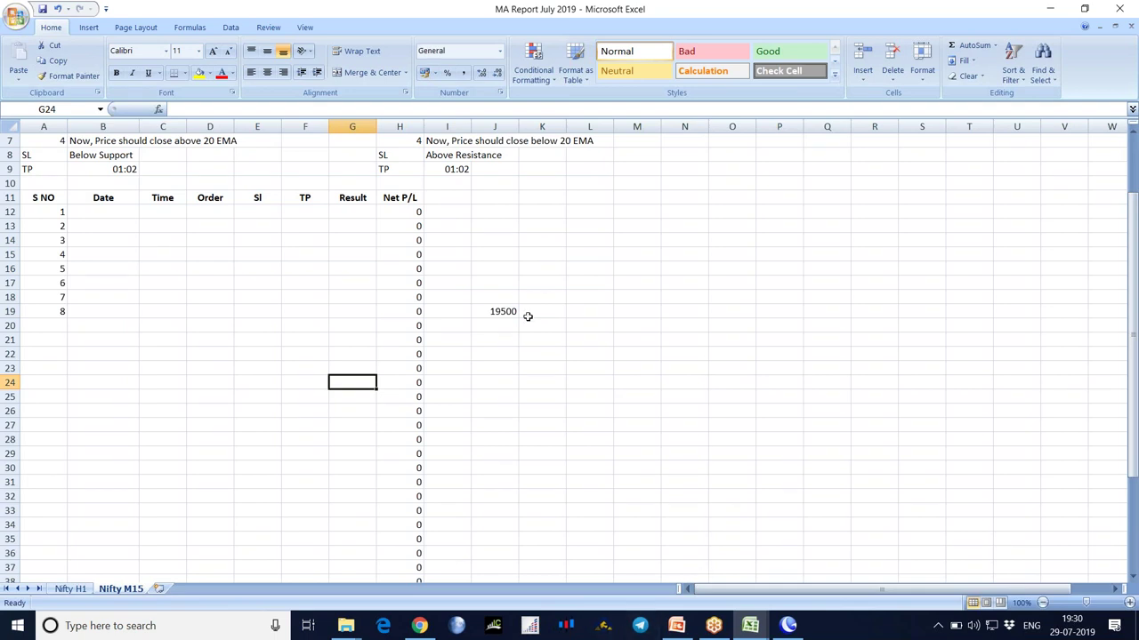
left_click_drag(495, 310, 523, 318)
key("Delete")
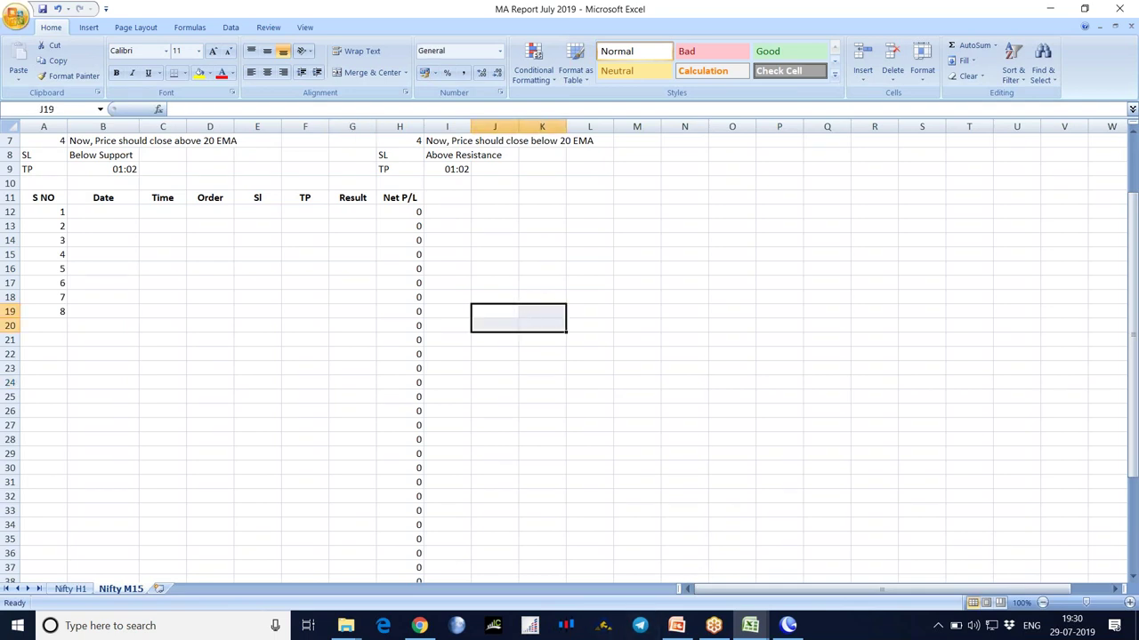
left_click(215, 288)
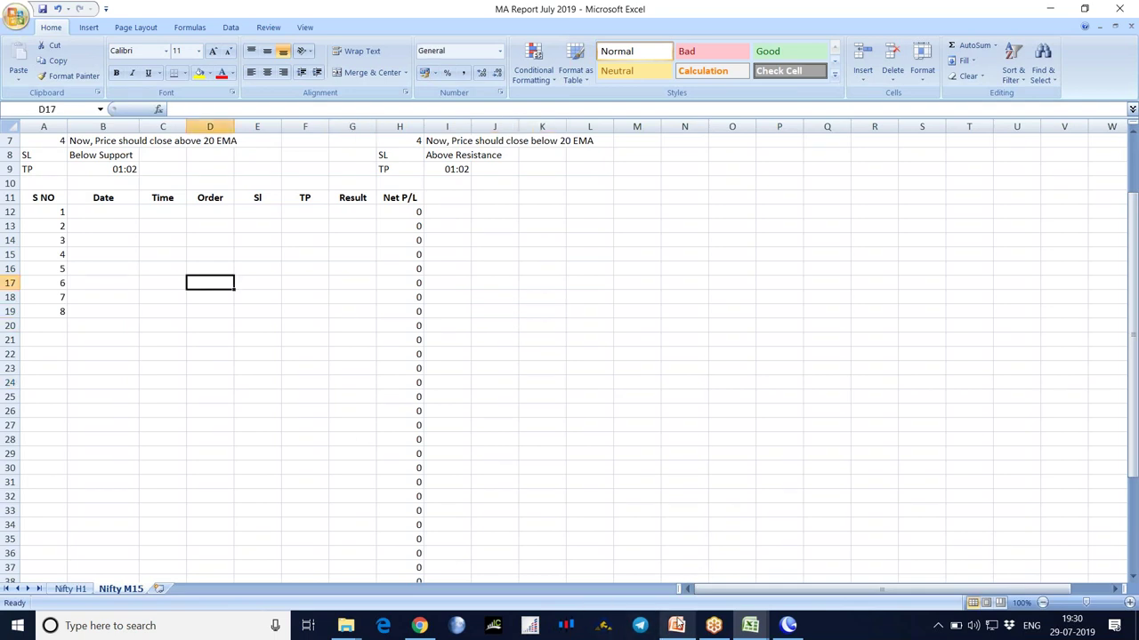
Switch to MetaTrader 4 and measure the NSE_Nifty M15 chart from the 2 April 2019 01:45 close to the preceding swing low
left_click(787, 626)
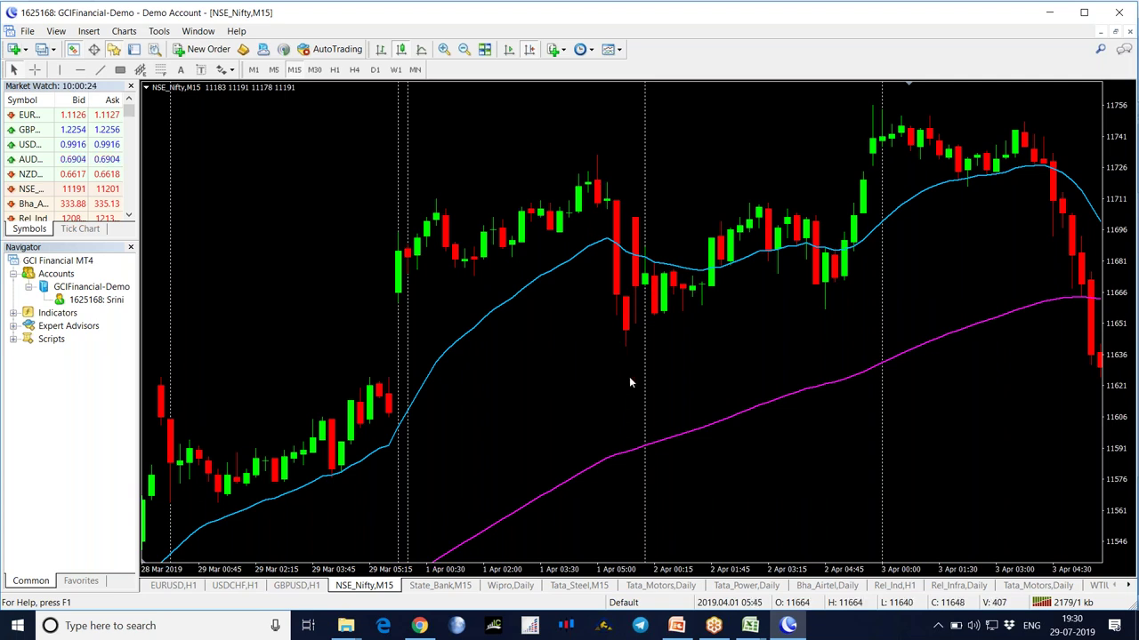
middle_click(707, 245)
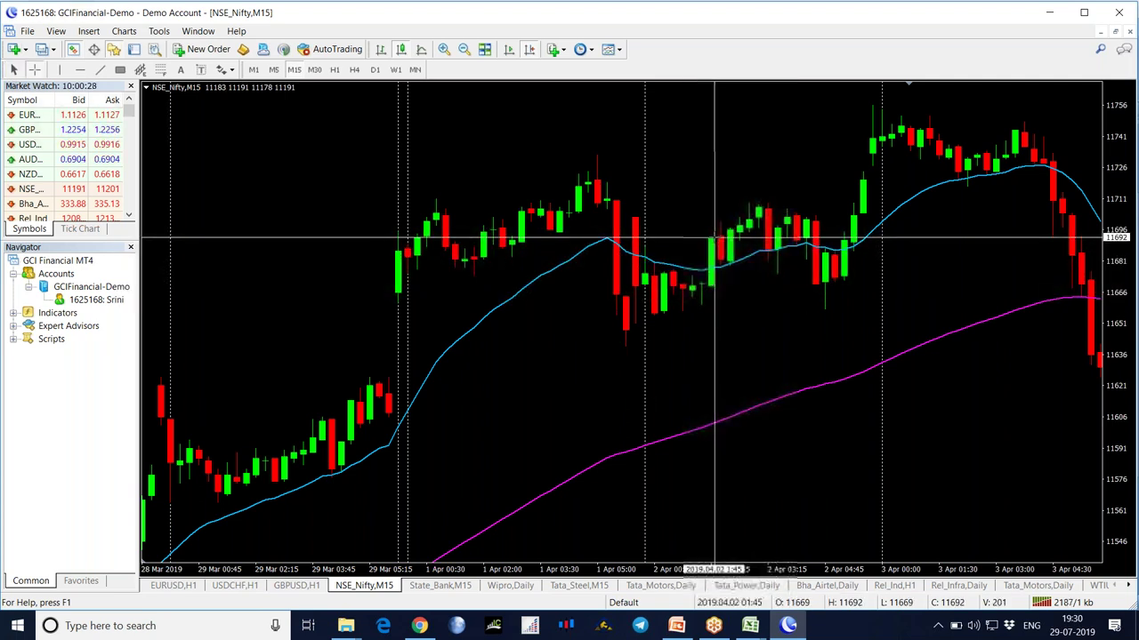
left_click_drag(713, 238, 637, 346)
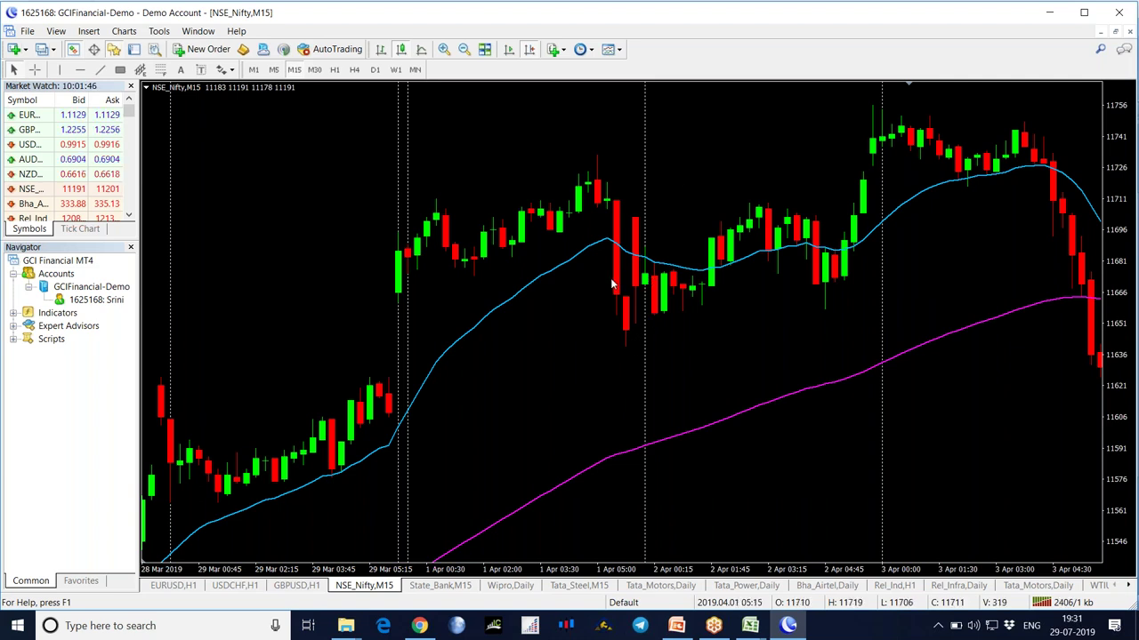
Measure from the 2 April 2019 breakout candle to the prior swing low, the following high and the 3 April decline
middle_click(631, 343)
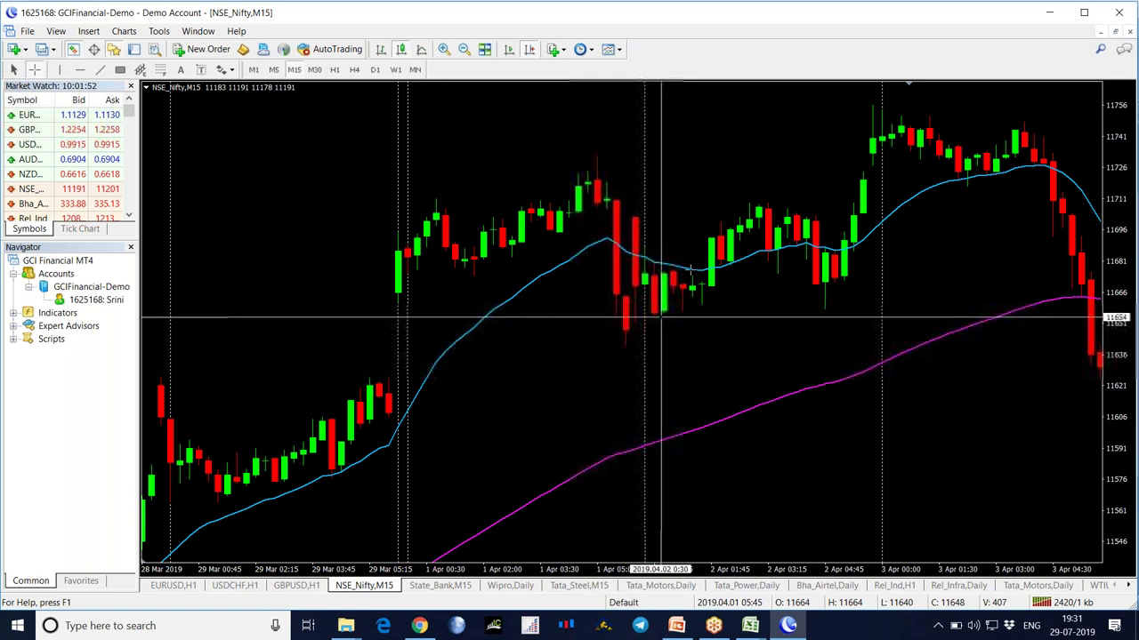
mouse_move(710, 241)
left_click_drag(710, 240, 631, 344)
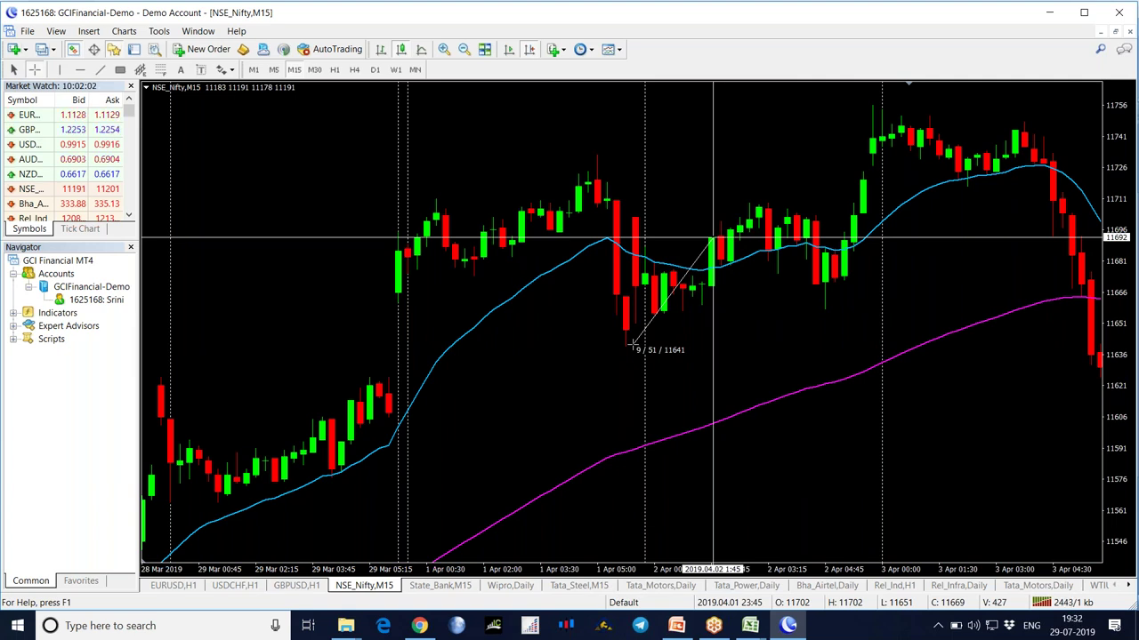
left_click_drag(631, 343, 871, 105)
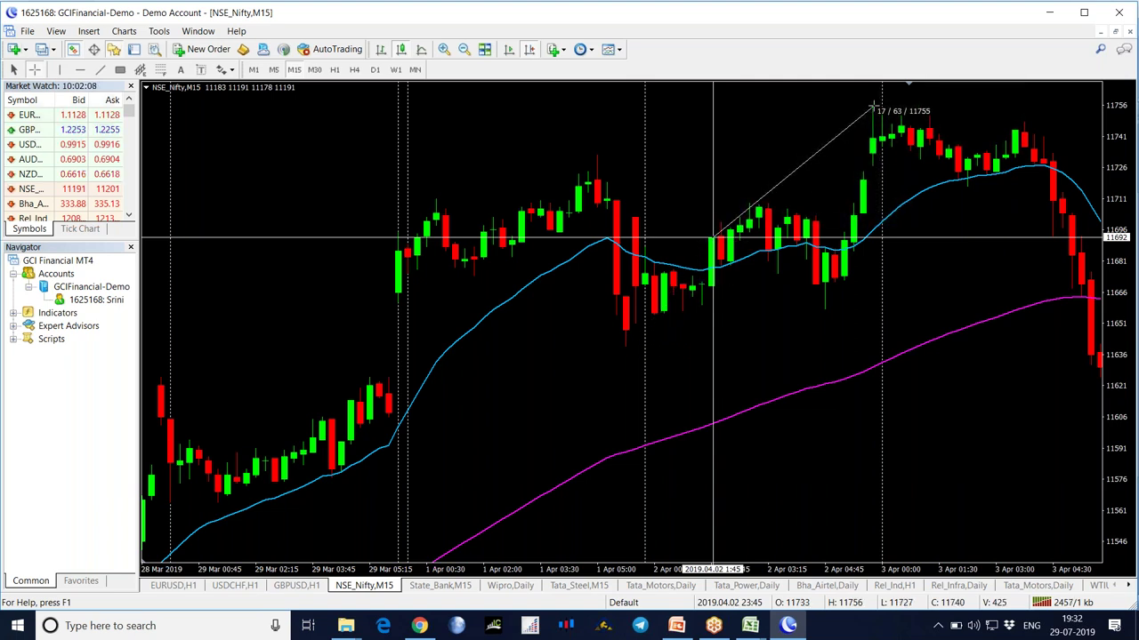
left_click_drag(871, 105, 1071, 338)
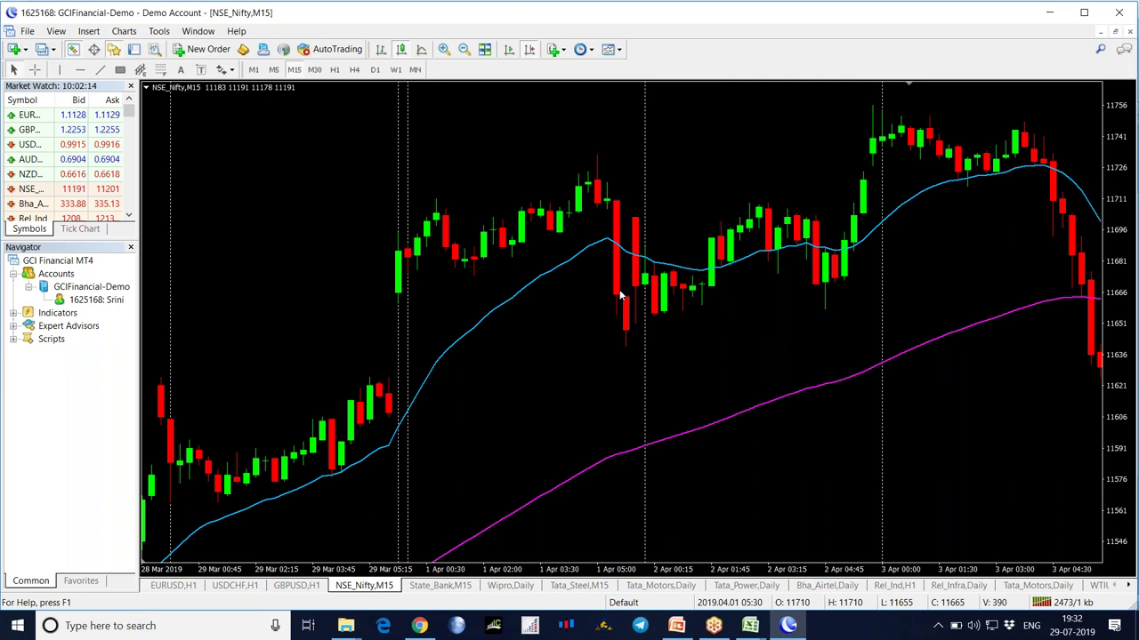
middle_click(717, 267)
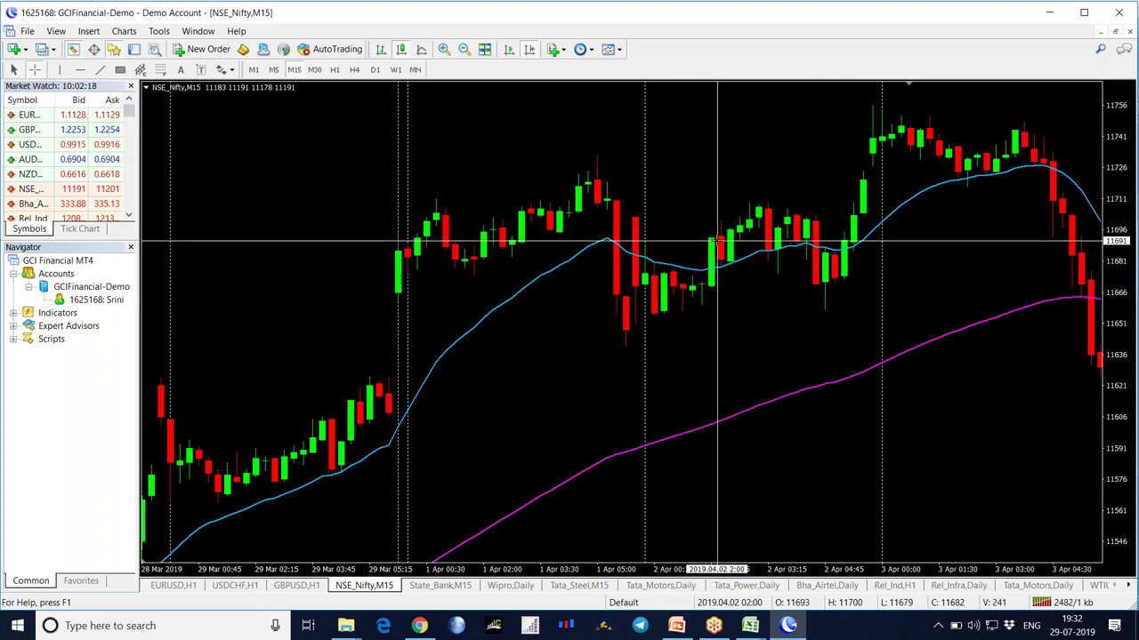
mouse_move(717, 239)
left_mouse_down()
mouse_move(673, 304)
mouse_move(645, 272)
mouse_move(707, 304)
mouse_move(869, 103)
mouse_move(821, 283)
mouse_move(829, 309)
mouse_move(652, 324)
mouse_move(637, 348)
mouse_move(777, 200)
mouse_move(897, 103)
mouse_move(1072, 301)
left_mouse_up()
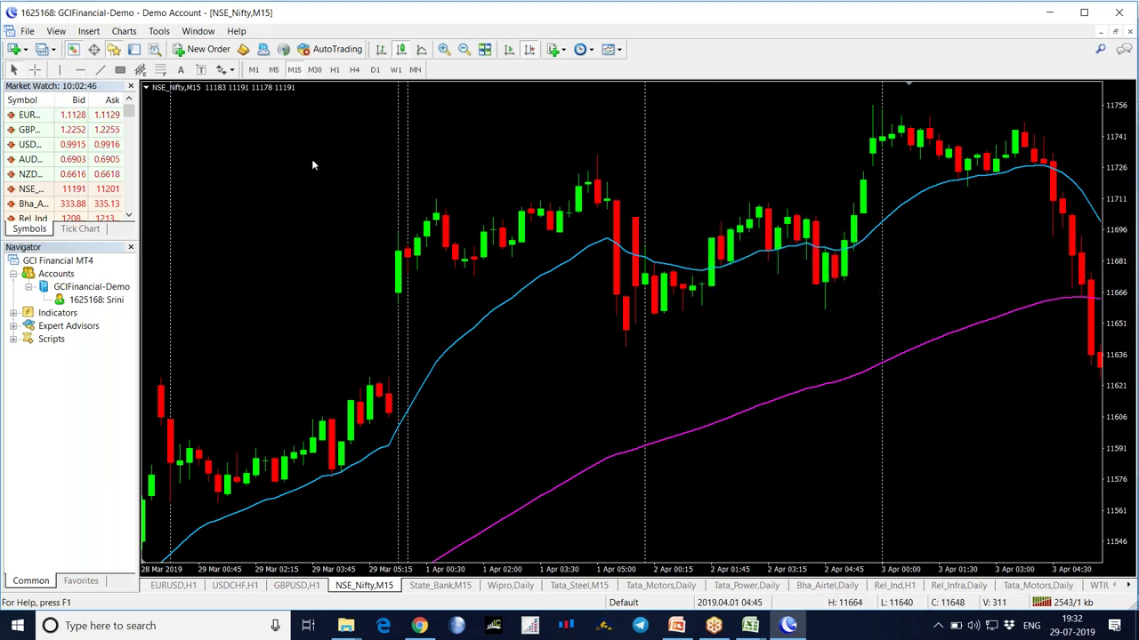
Mark the 2 April 2019 02:00 candle on the NSE_Nifty M15 chart with a red vertical line
left_click(711, 261)
left_click_drag(710, 332, 719, 332)
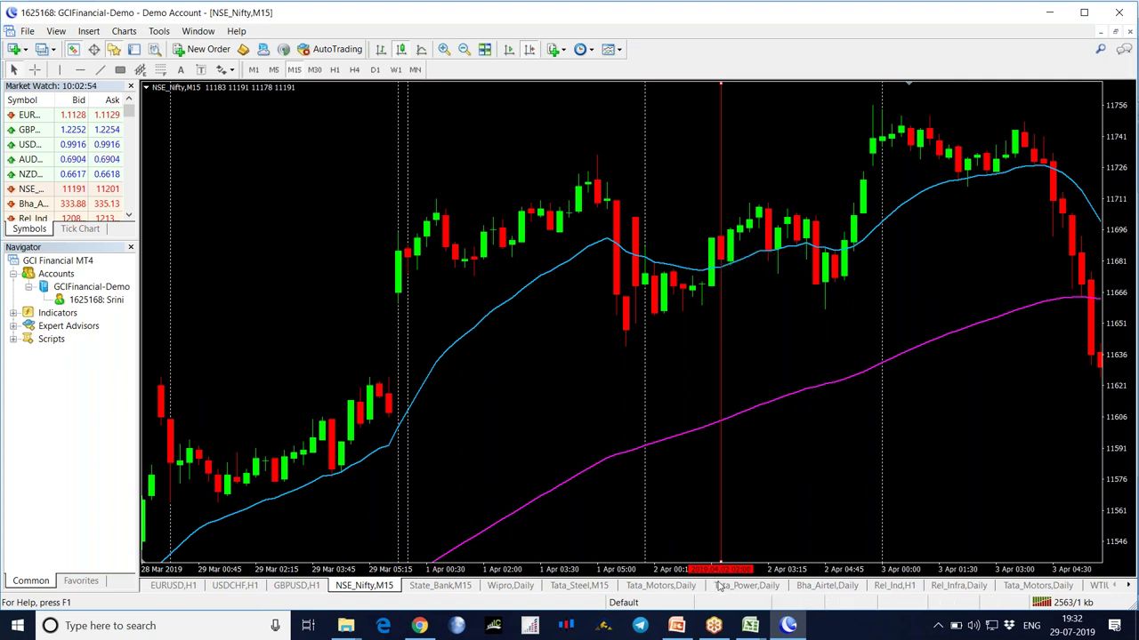
Switch to Excel and close the individual trader's track sheet workbook, saving its changes
left_click(752, 627)
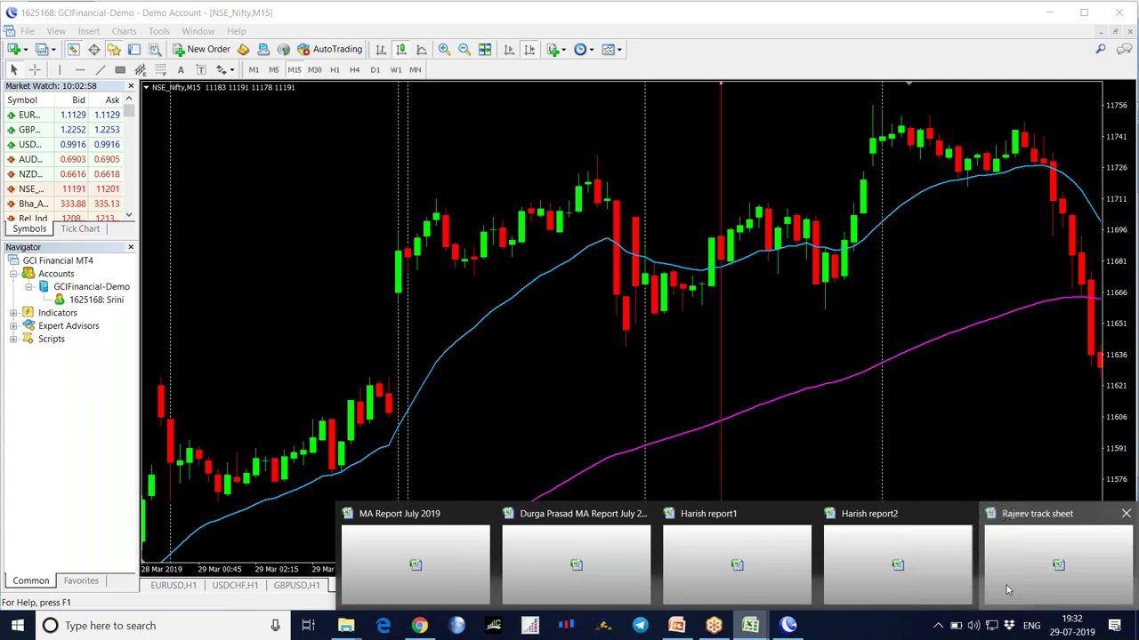
left_click(996, 569)
left_click(1118, 8)
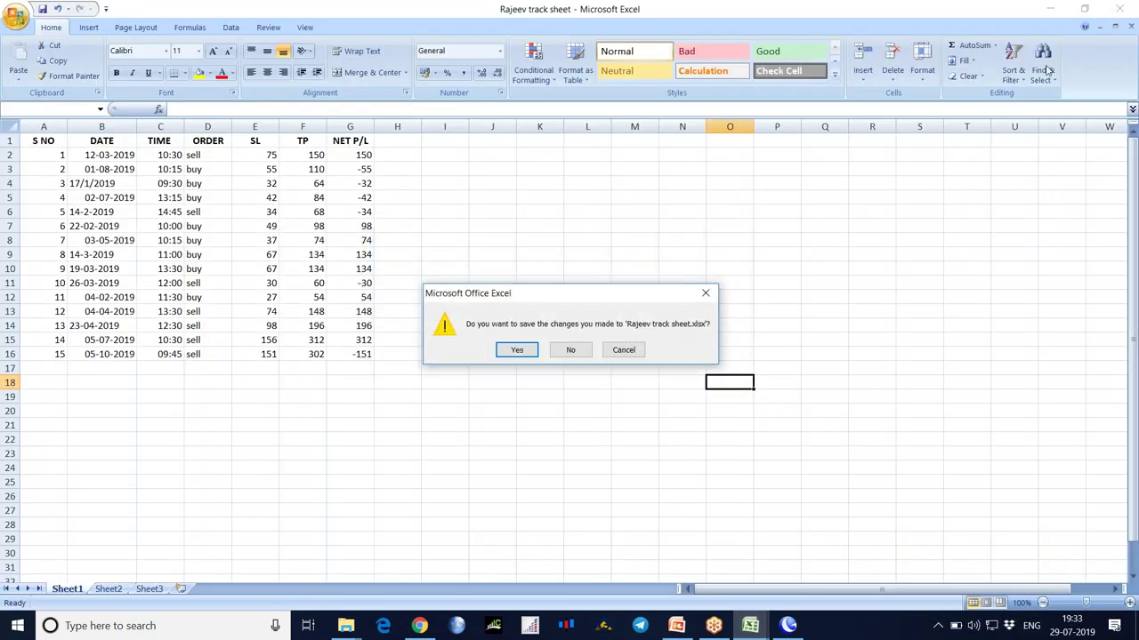
left_click(514, 348)
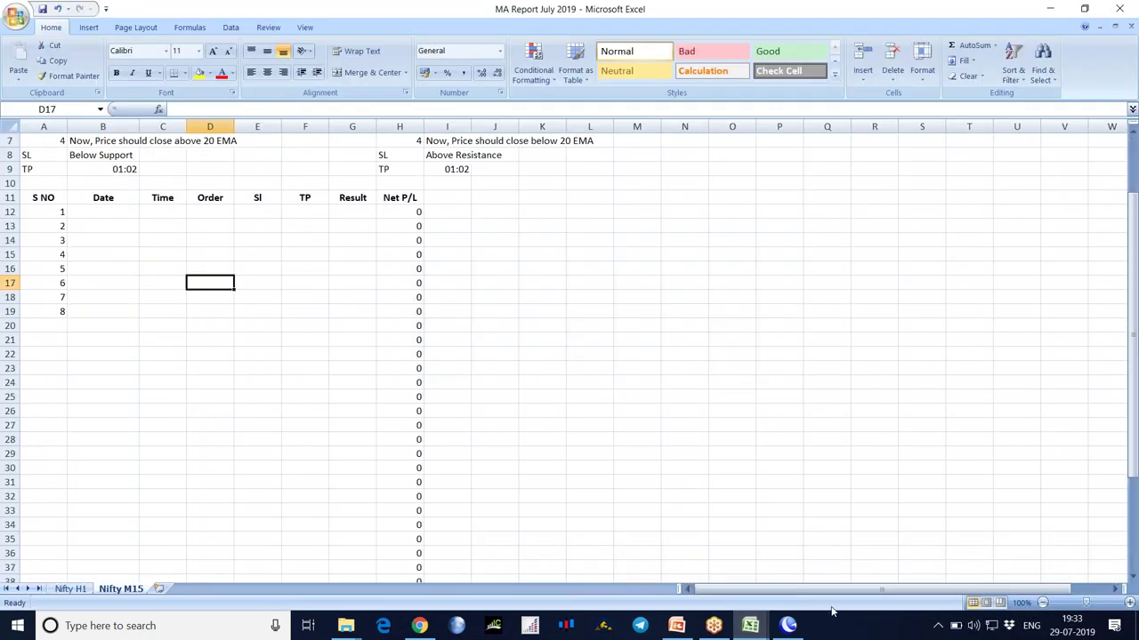
Close the same trader's report2 and report1 workbooks, saving the changes in both
left_click(750, 625)
left_click(670, 565)
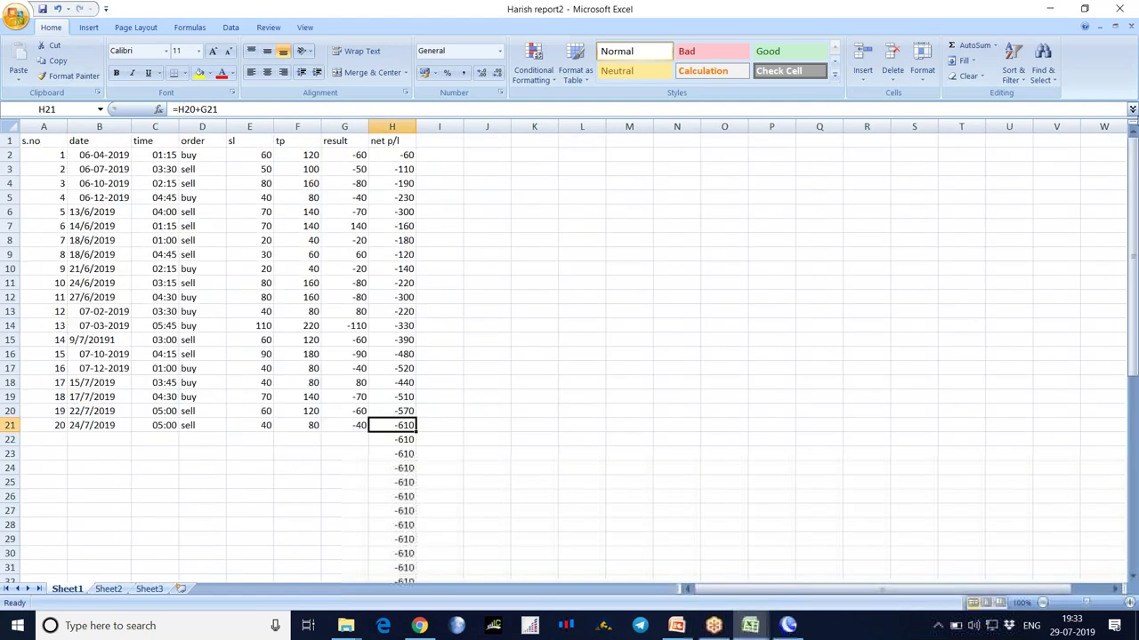
left_click(1118, 8)
left_click(507, 353)
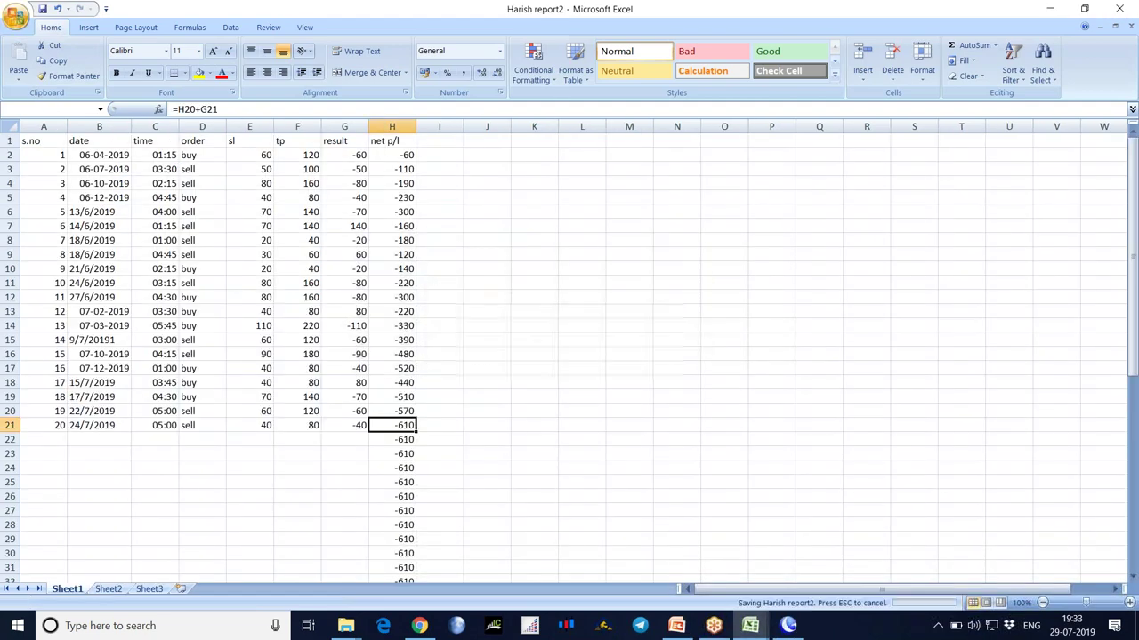
left_click(750, 625)
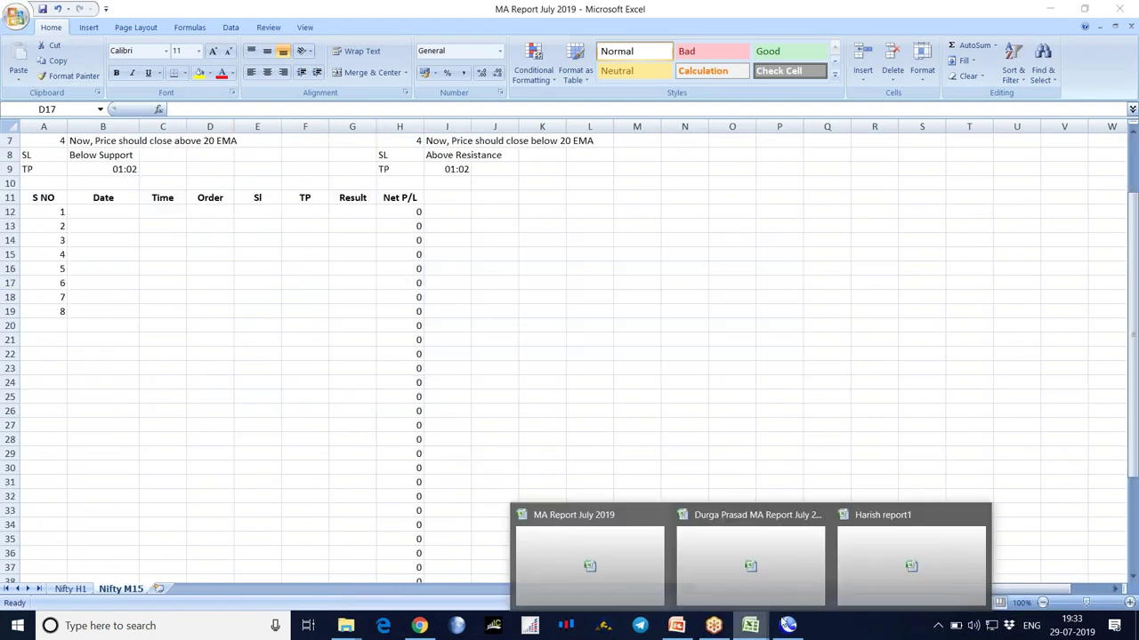
left_click(905, 593)
left_click(1118, 8)
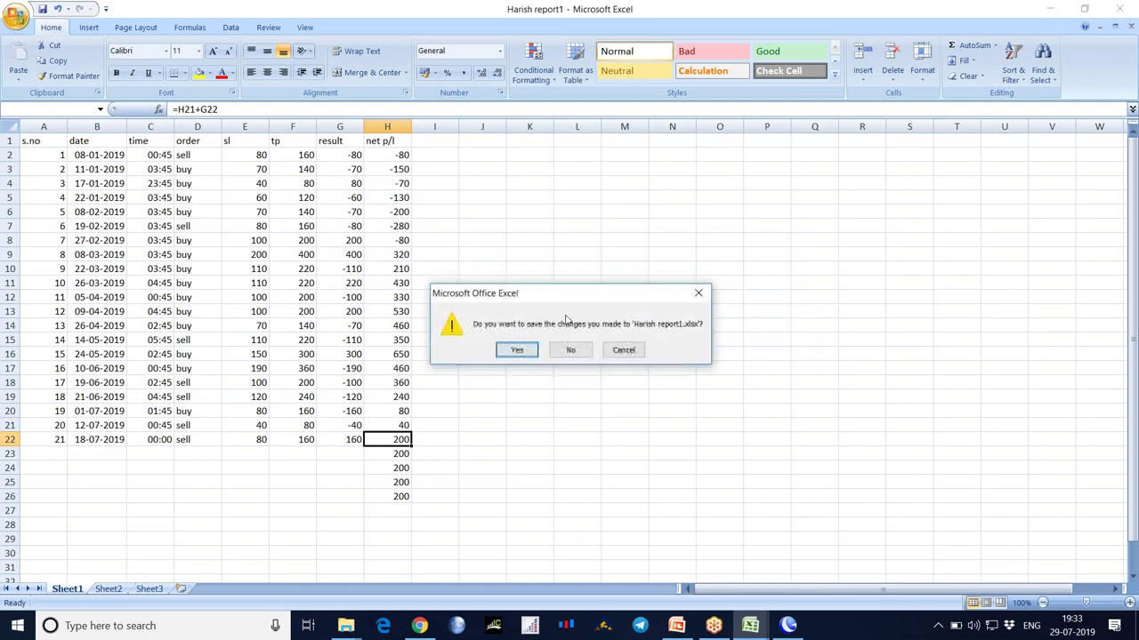
left_click(516, 350)
Close the other trader's MA Report July workbook, leaving MA Report July 2019 open
left_click(749, 626)
left_click(780, 574)
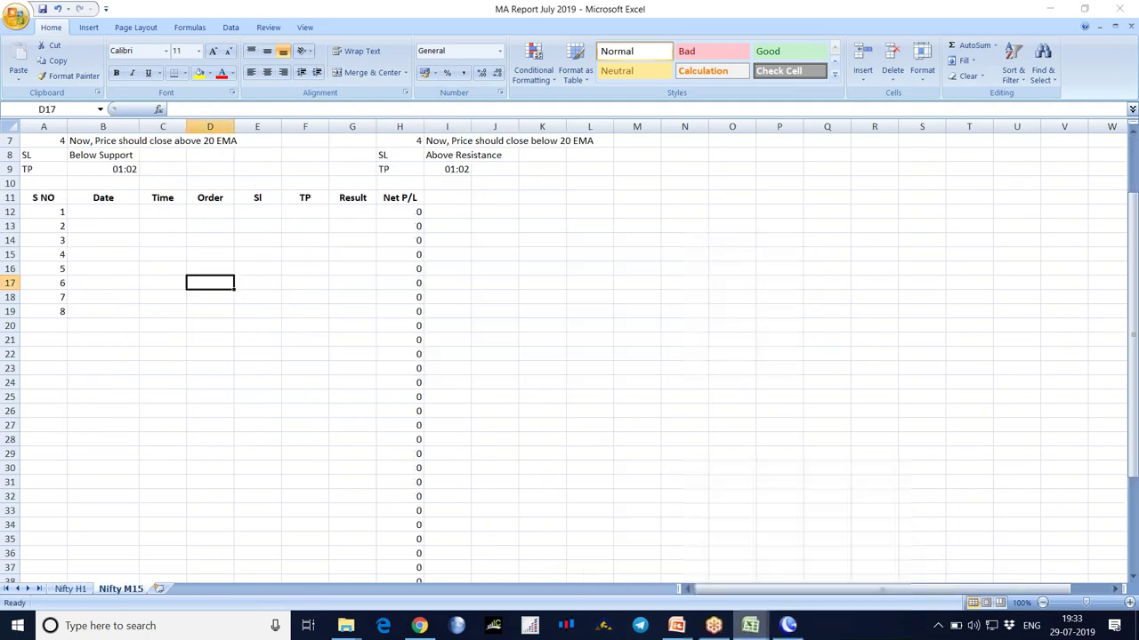
left_click(1119, 8)
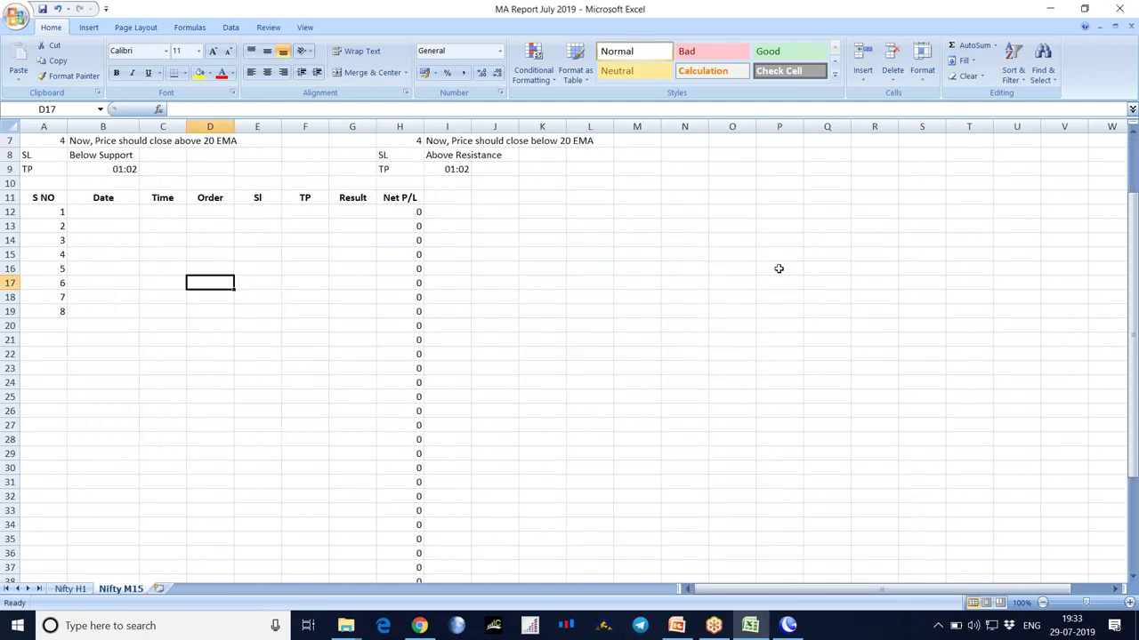
Log trade 1 on the Nifty M15 sheet with date 02-04-2019, time 2 and order Buy
left_click(98, 213)
type("2")
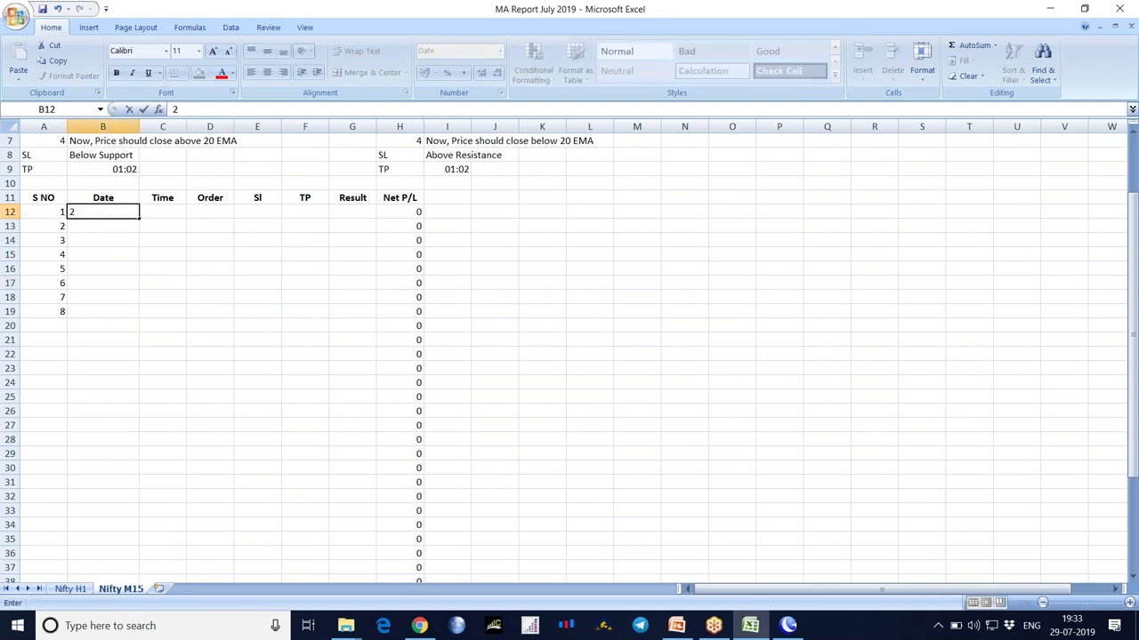
type("-04-2019")
key("Tab")
type("2")
key("Tab")
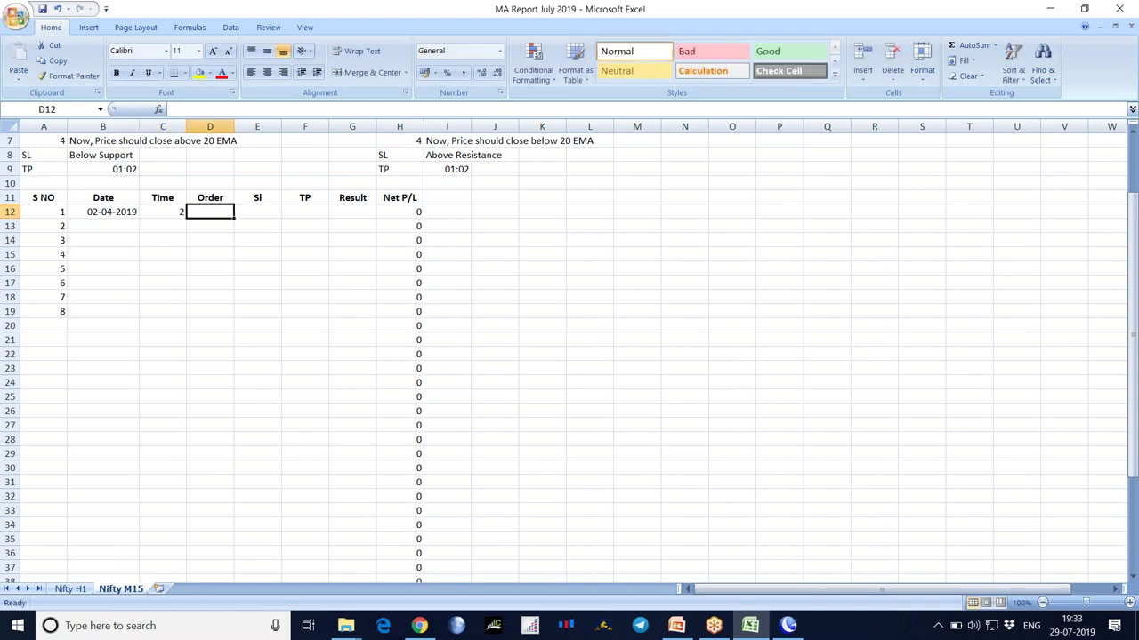
type("b")
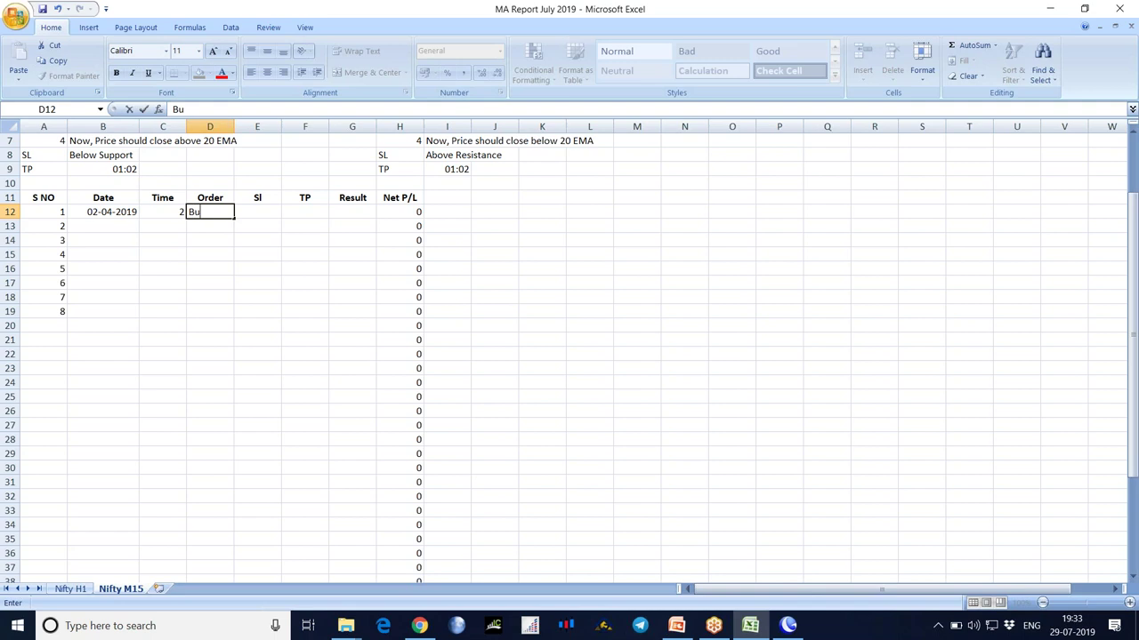
key("Tab")
Complete trade 1 with SL 50, TP 100 and result -50, and select the date cell of trade 2
type("50")
key("Tab")
type("100")
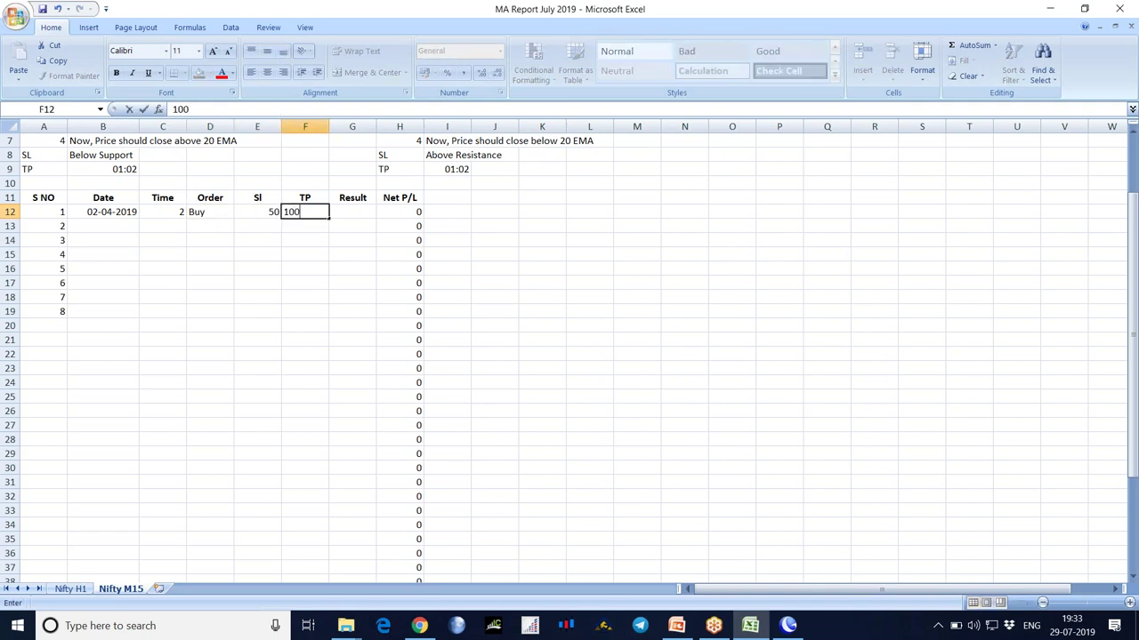
key("Tab")
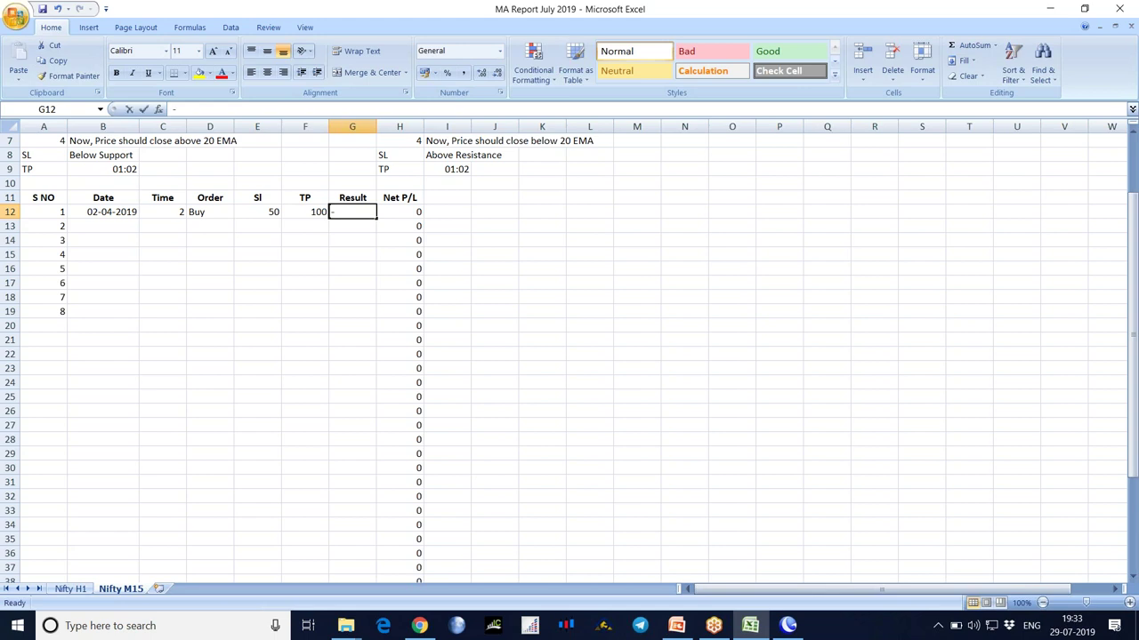
type("-50")
key("Tab")
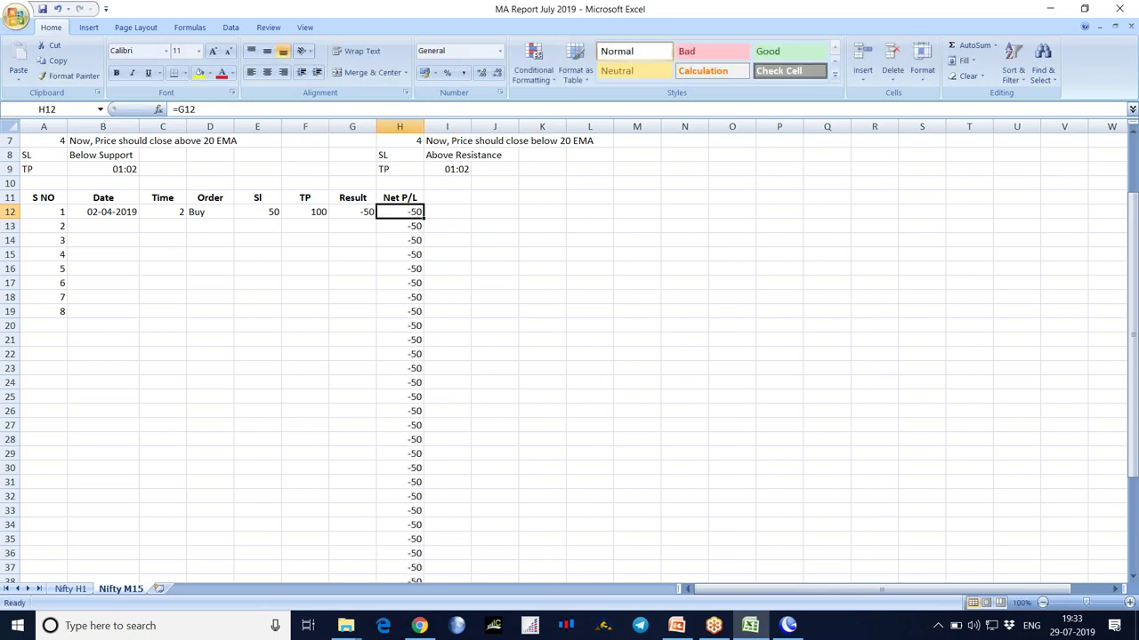
key("Down")
key("Left")
key("Left")
key("Left")
key("Left")
key("Left")
key("Left")
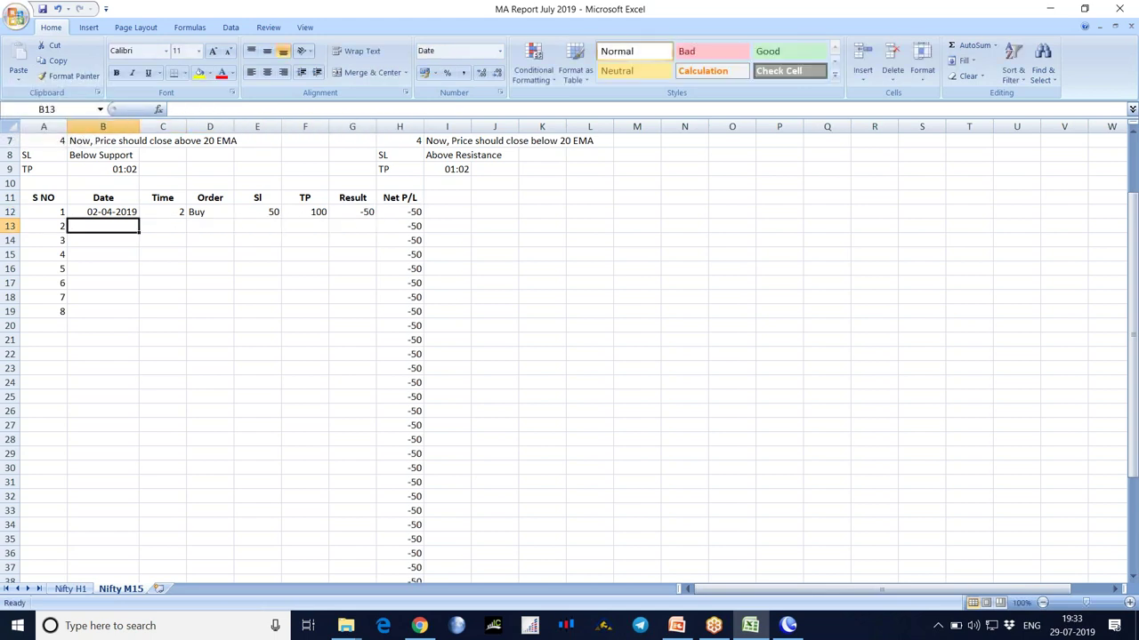
Switch to MetaTrader 4 and measure from the 2 April 2019 05:30 candle up to the 23:45 candle's high
left_click(787, 626)
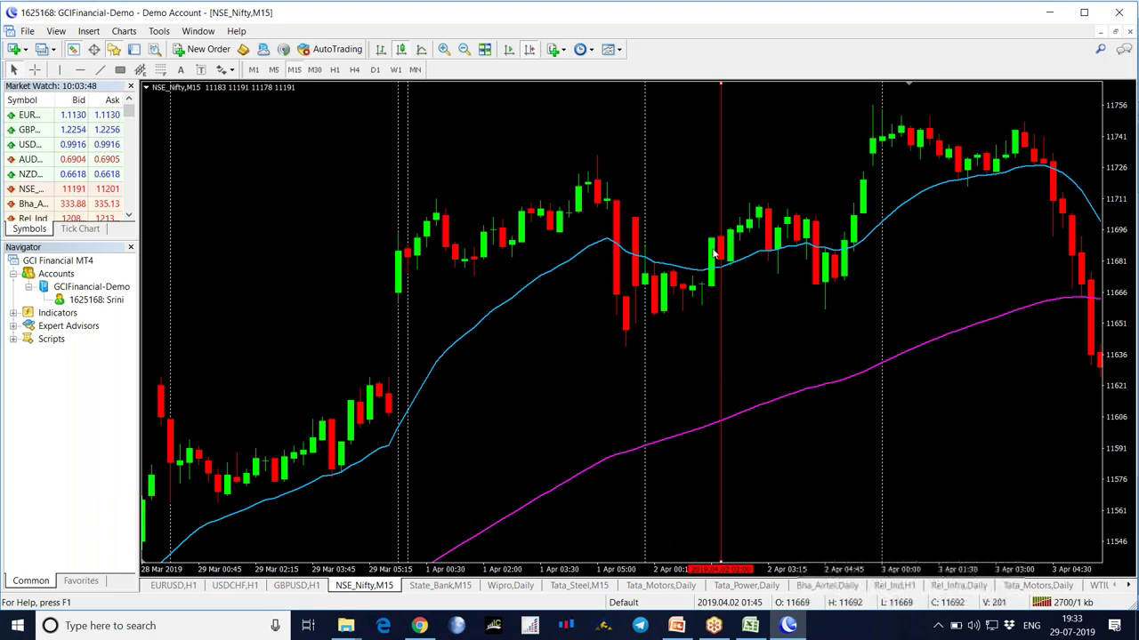
middle_click(852, 249)
left_click_drag(849, 240, 877, 105)
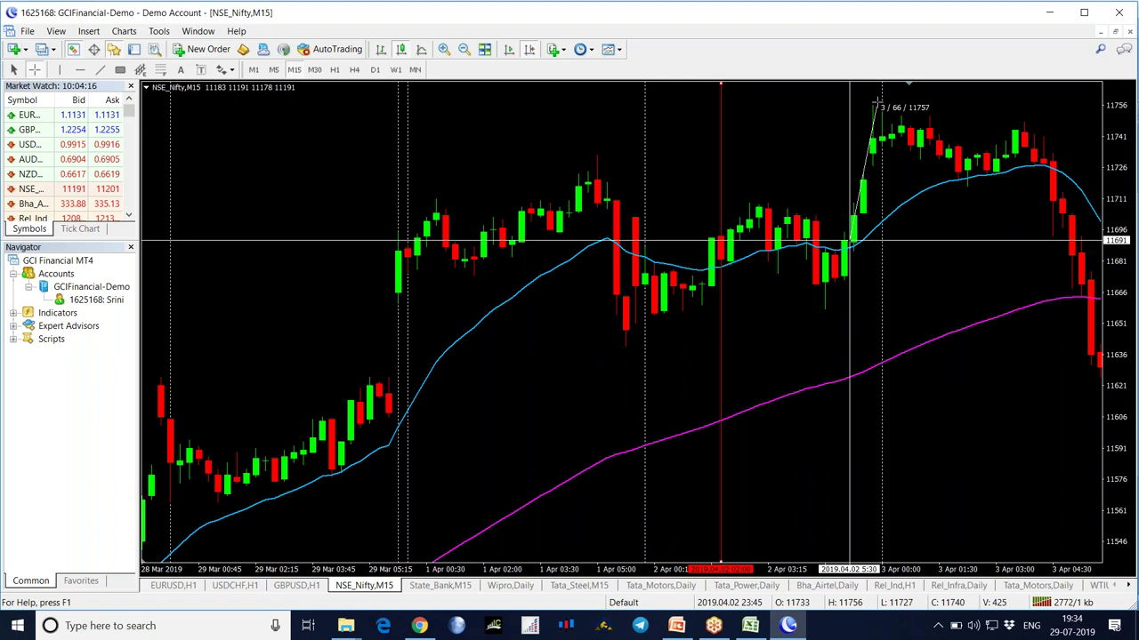
left_click_drag(876, 105, 878, 105)
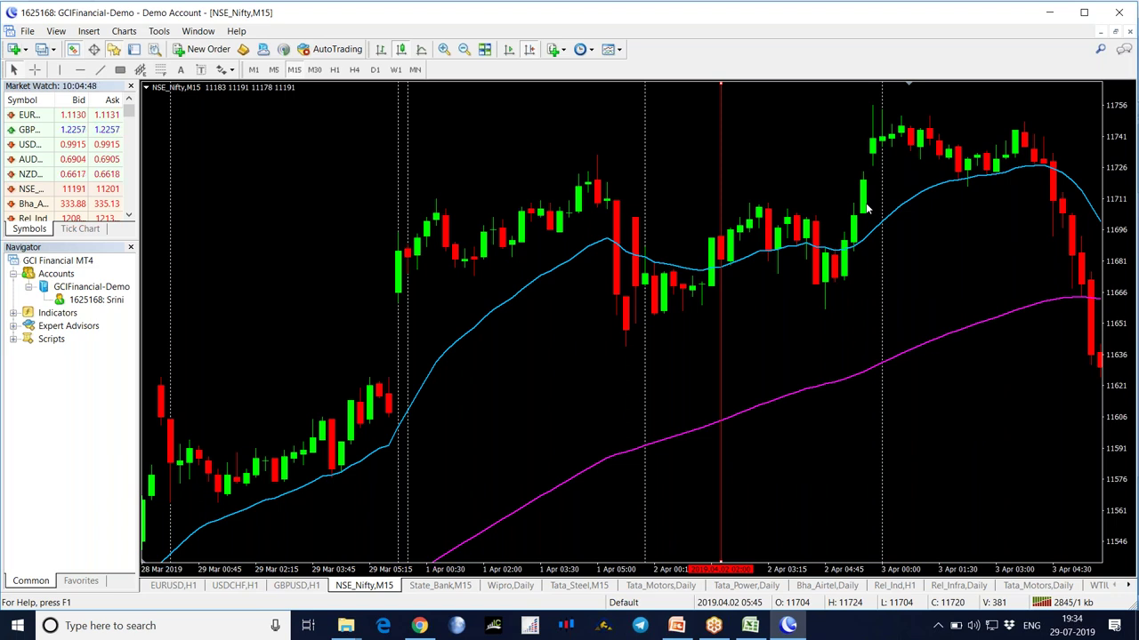
Measure from the 4 April 2019 03:45 close to the next candle's high and move the red vertical line to the 04:00 candle
left_click_drag(961, 237, 628, 383)
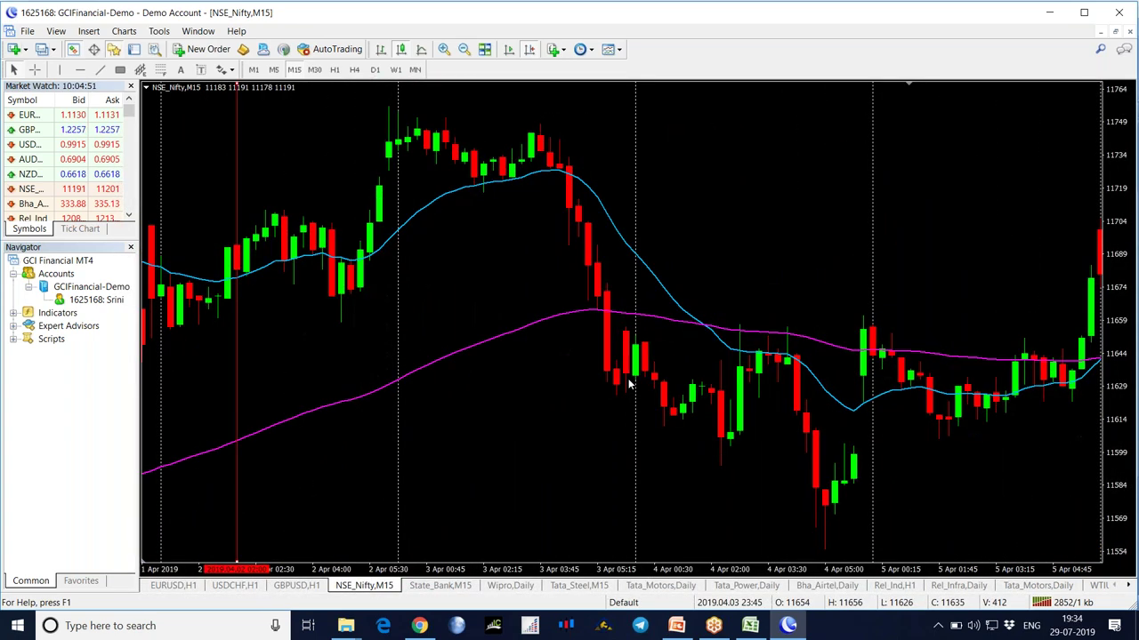
middle_click(778, 366)
middle_click(777, 366)
middle_click(769, 358)
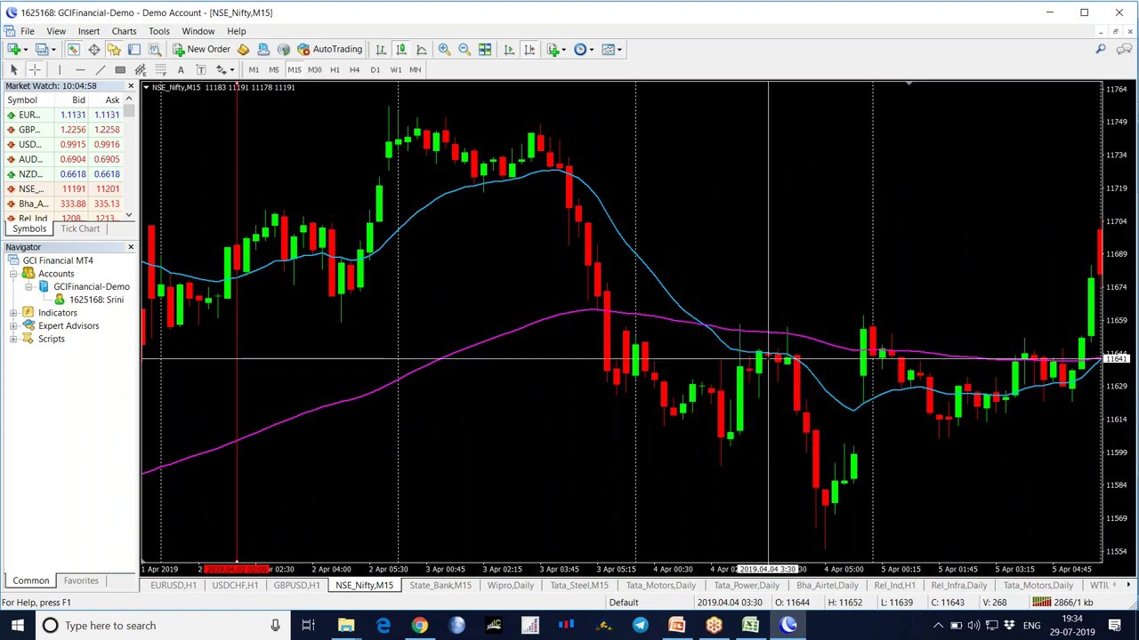
middle_click(769, 359)
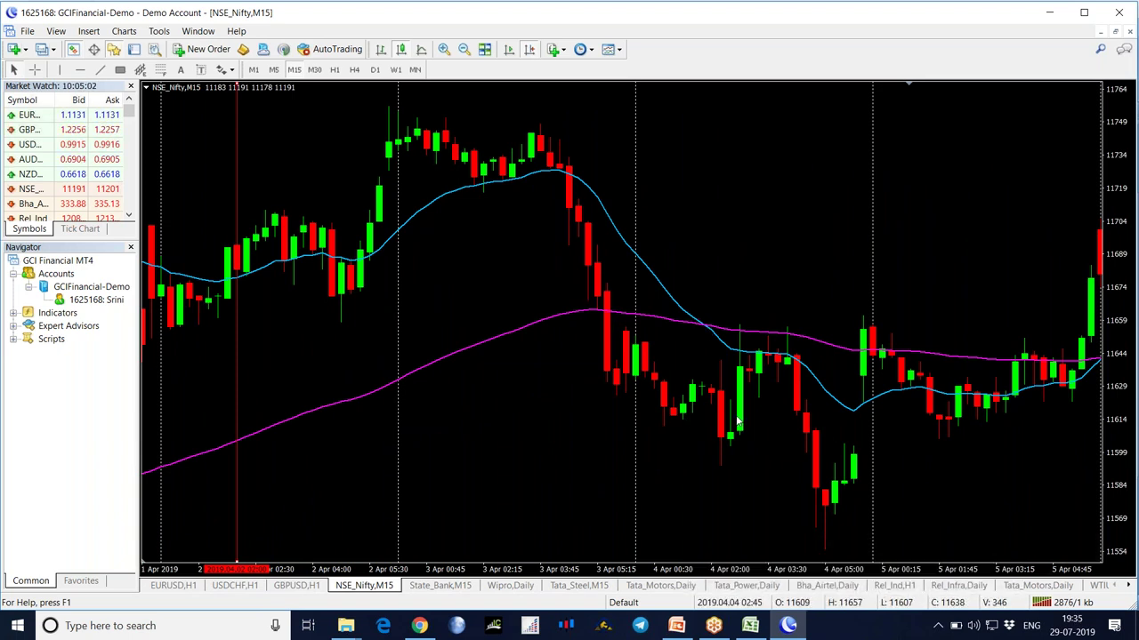
middle_click(759, 355)
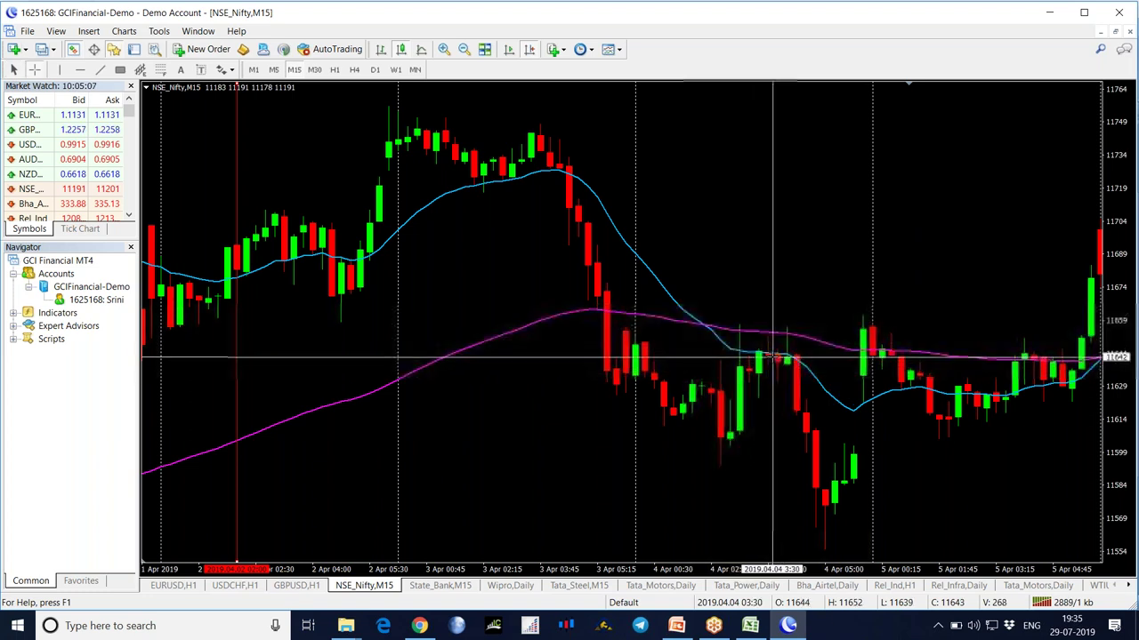
mouse_move(773, 357)
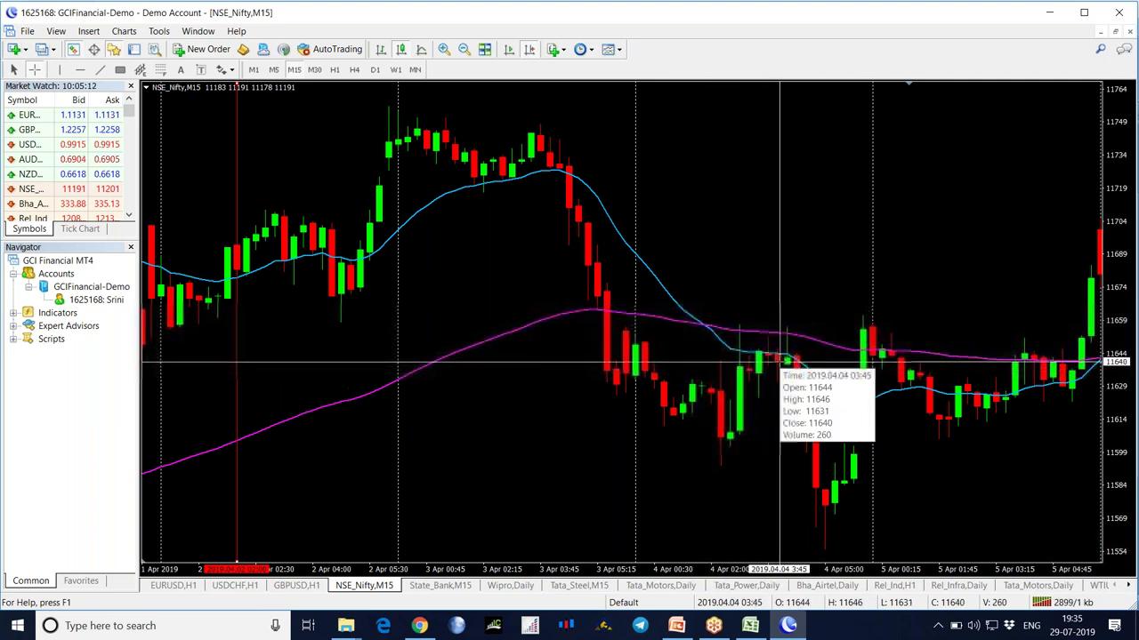
left_click_drag(779, 362, 794, 328)
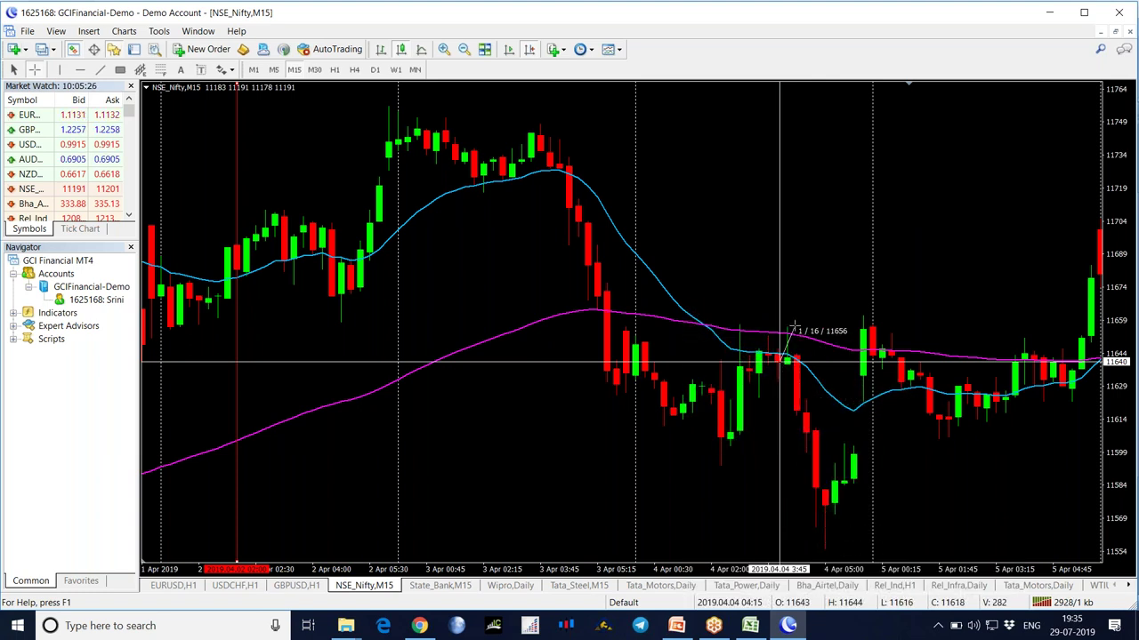
left_click_drag(795, 328, 769, 349)
left_click_drag(828, 404, 839, 528)
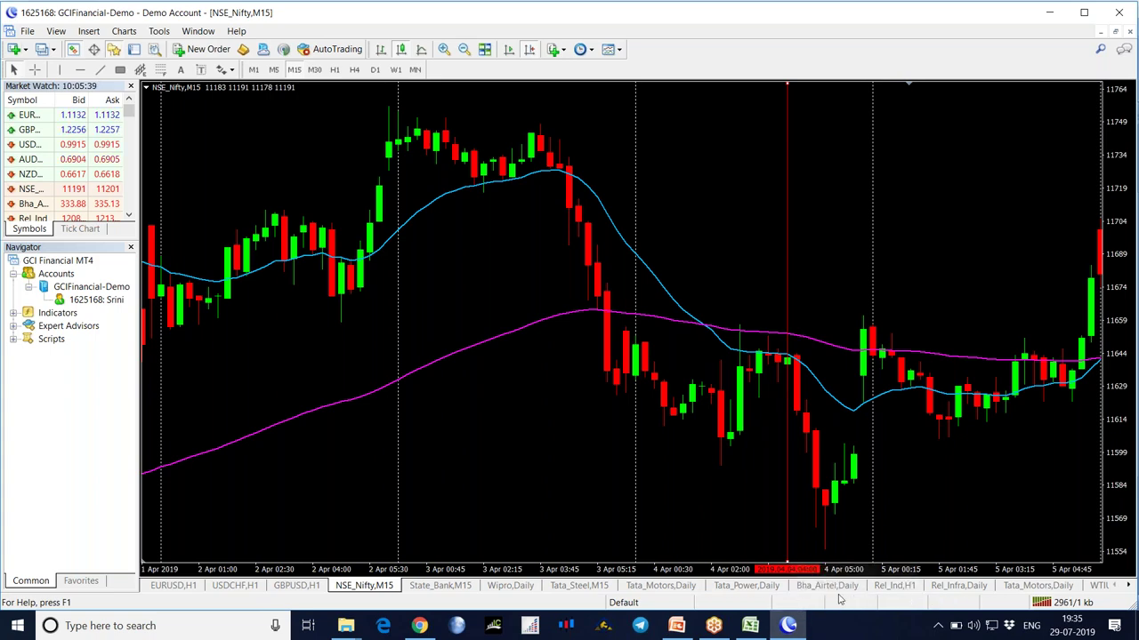
Switch to Excel and log trade 2 with date 04-04-2019, time 4 and order Sell
left_click(788, 627)
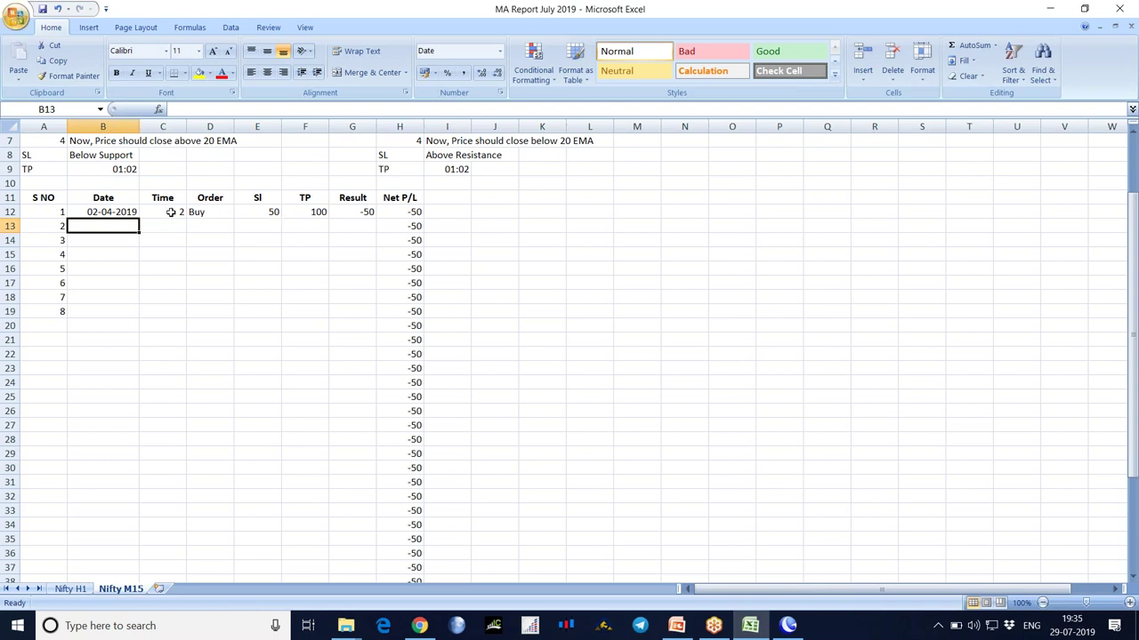
type("4-4-19")
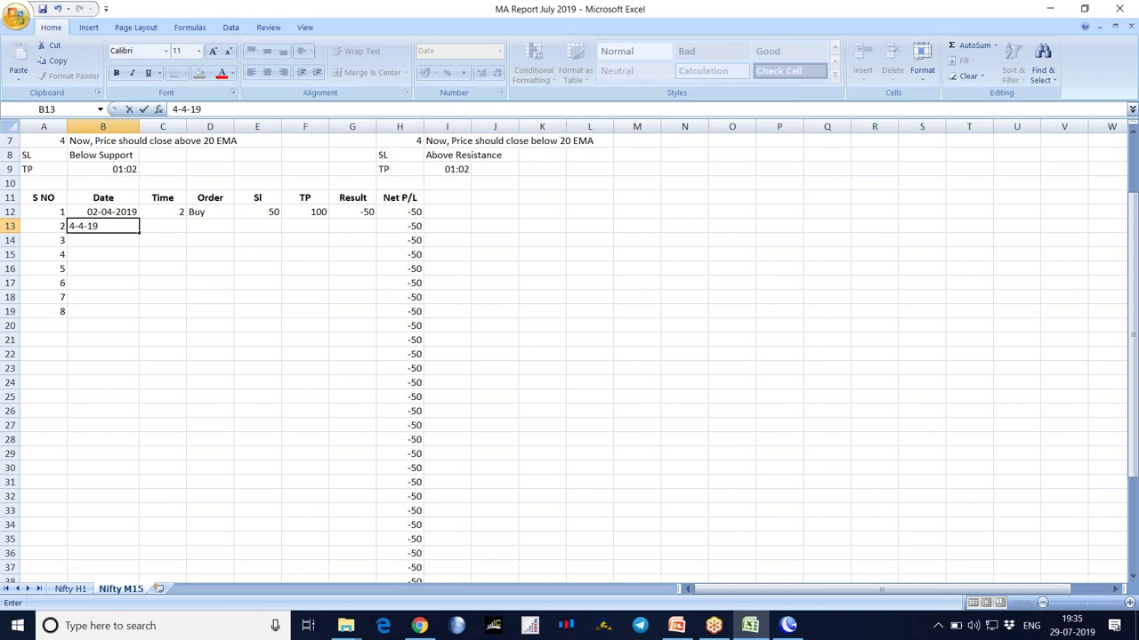
key("Tab")
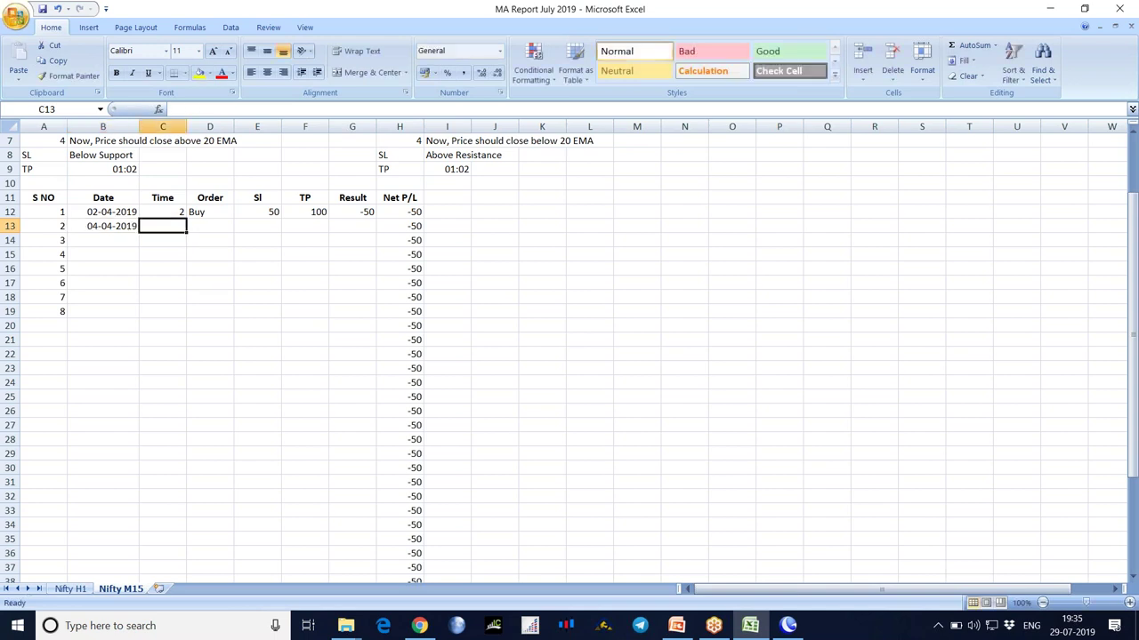
type("4")
key("Tab")
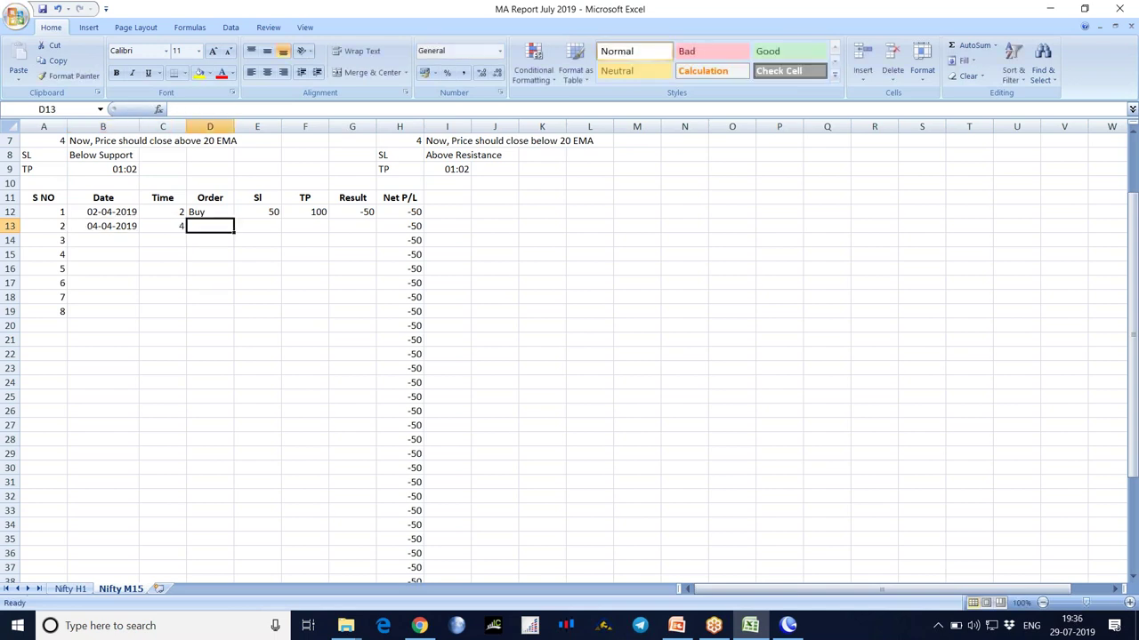
type("Se")
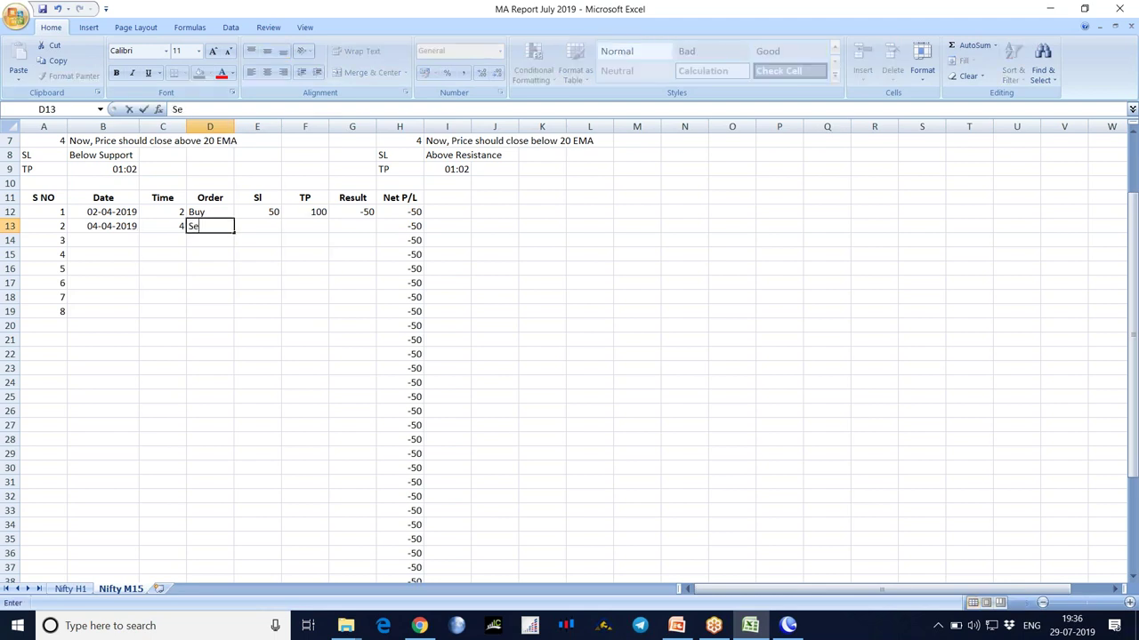
type("ll")
key("Tab")
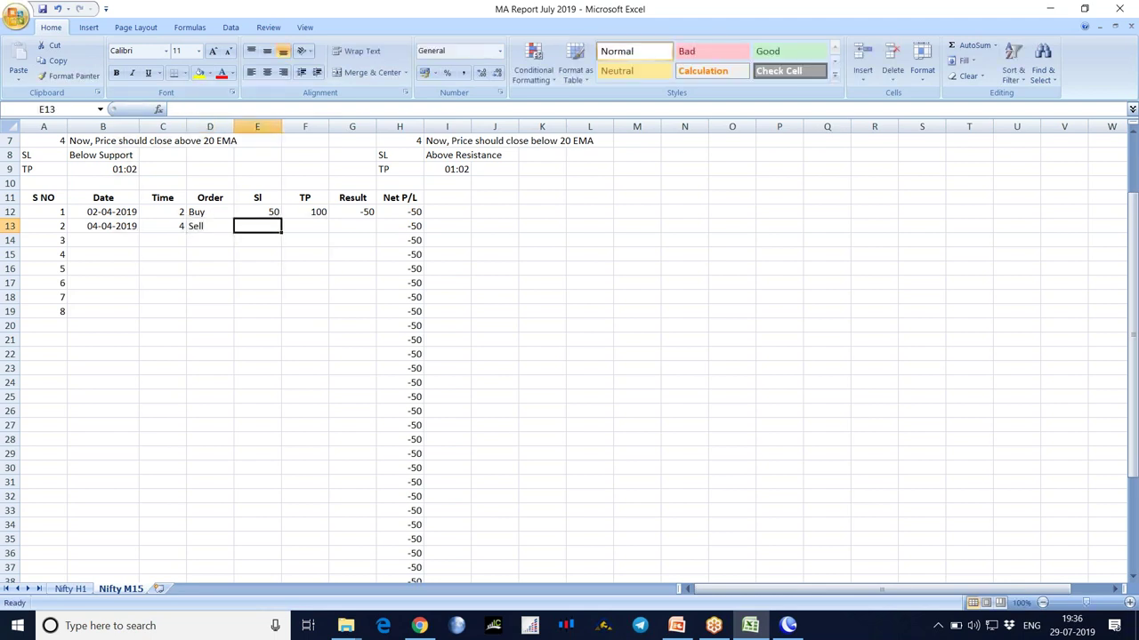
Complete trade 2 with SL 20, TP 40 and result 40
type("20")
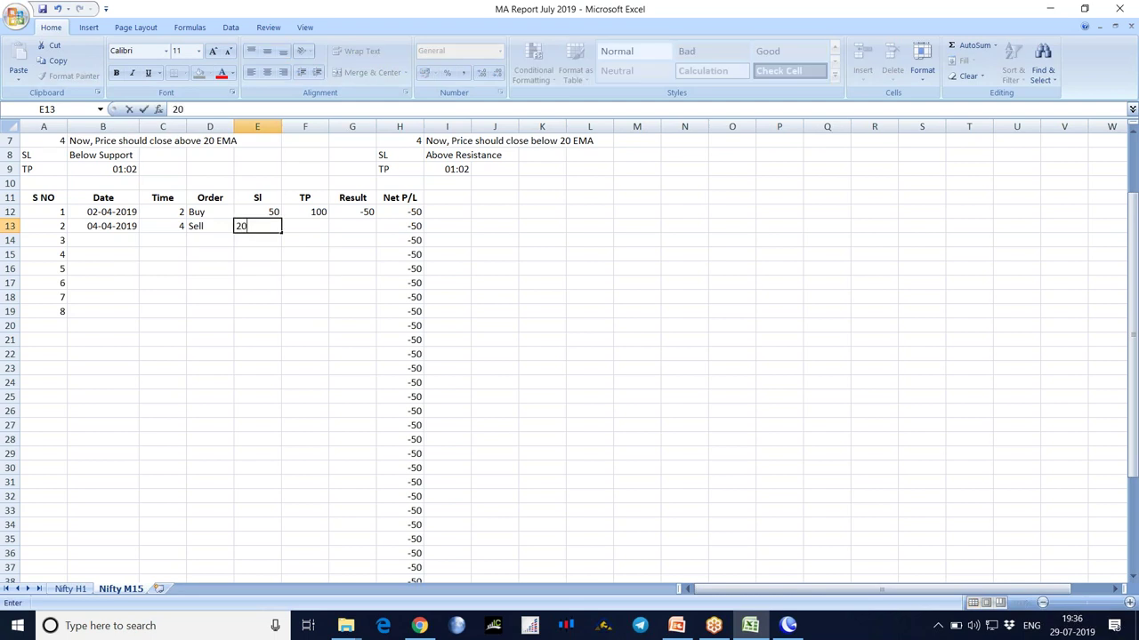
key("Tab")
type("40")
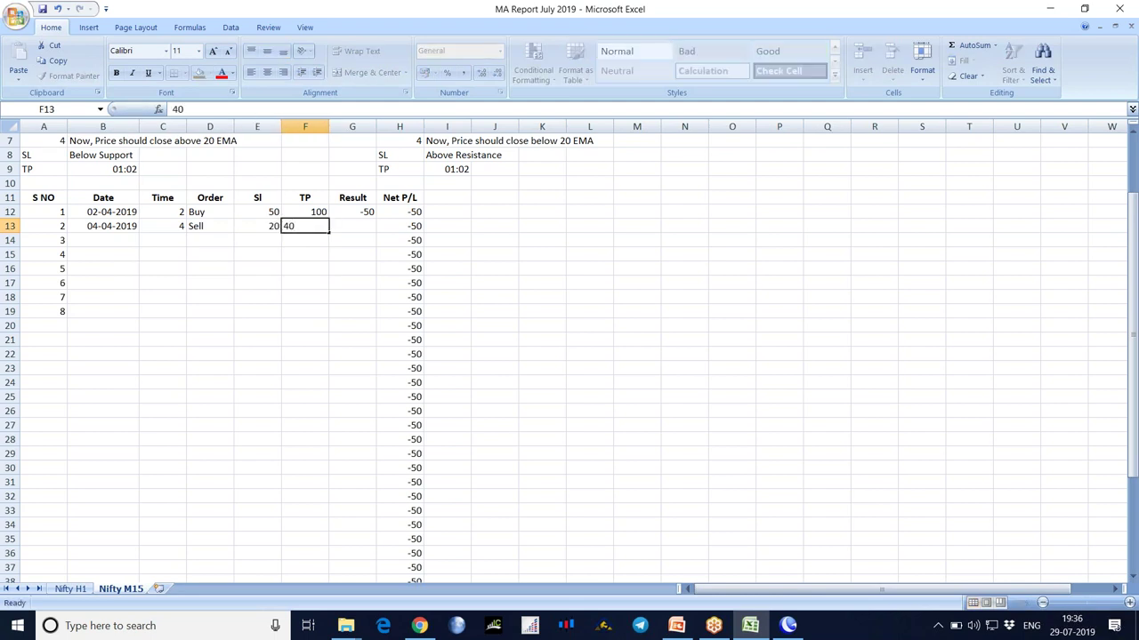
key("Tab")
type("40")
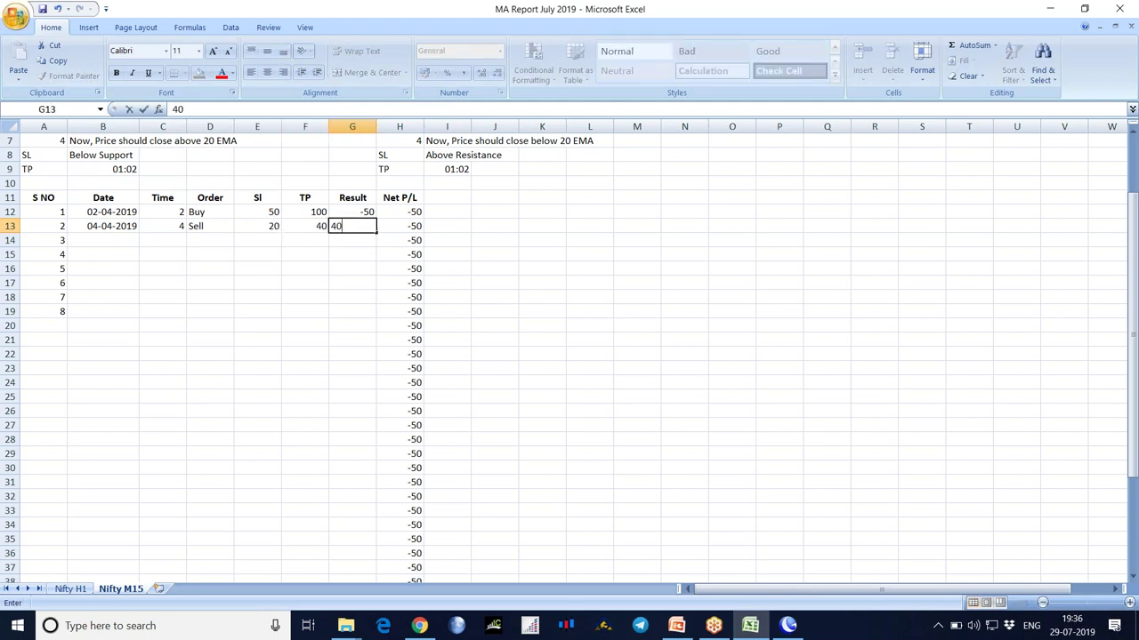
key("Return")
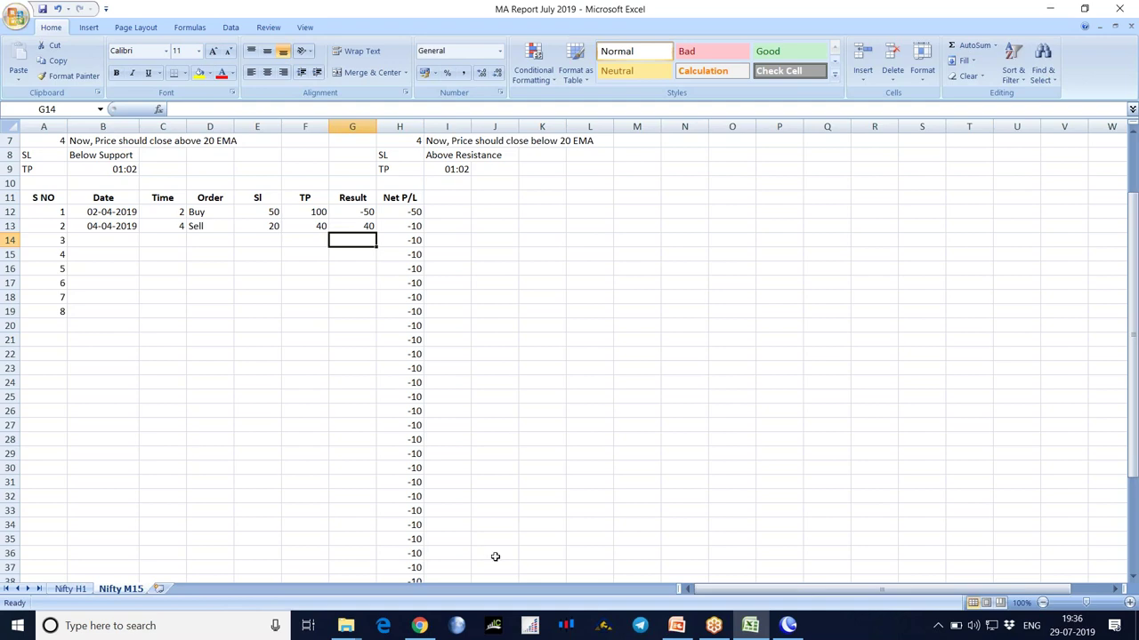
Switch to MetaTrader 4, move the red vertical line to the 5 April 2019 01:45 candle and measure from its open up to the preceding swing high
left_click(782, 628)
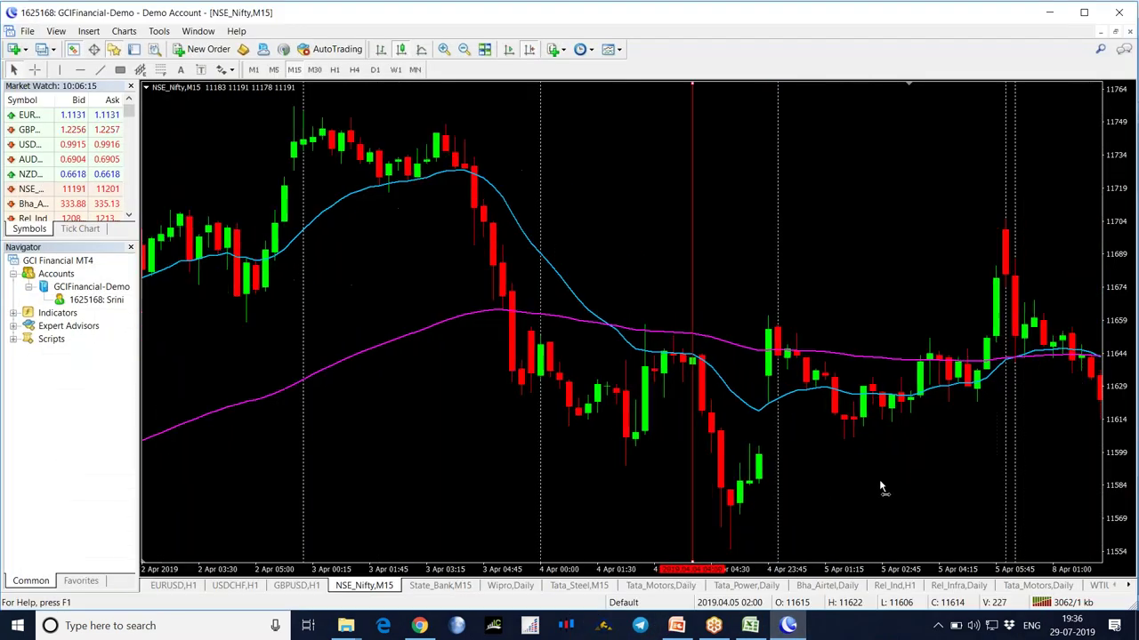
left_click_drag(878, 483, 667, 309)
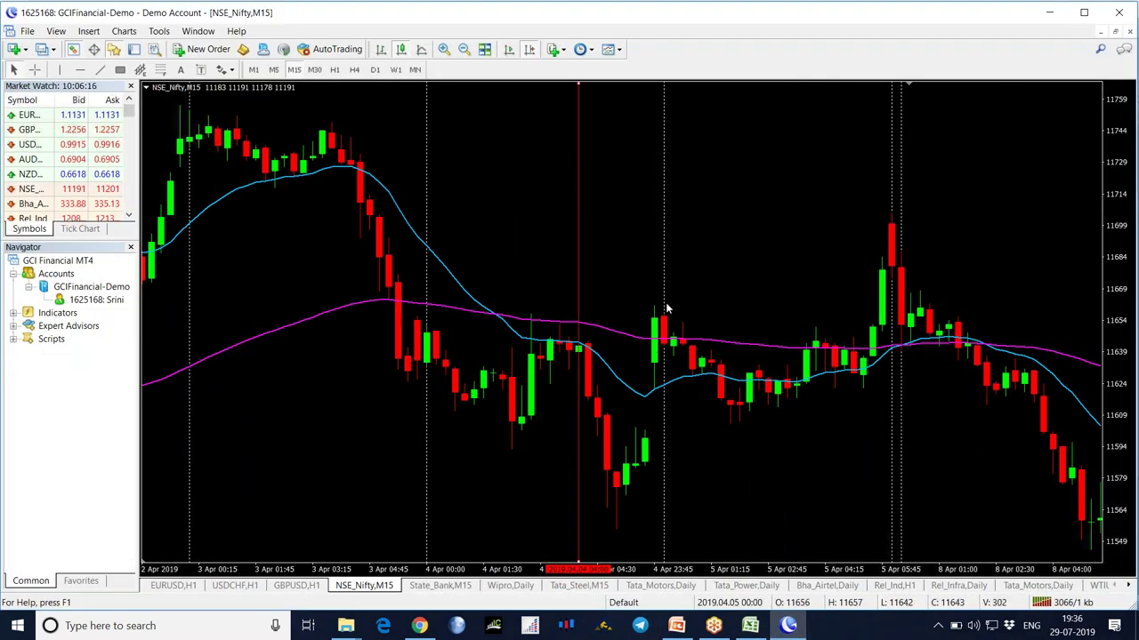
middle_click(720, 404)
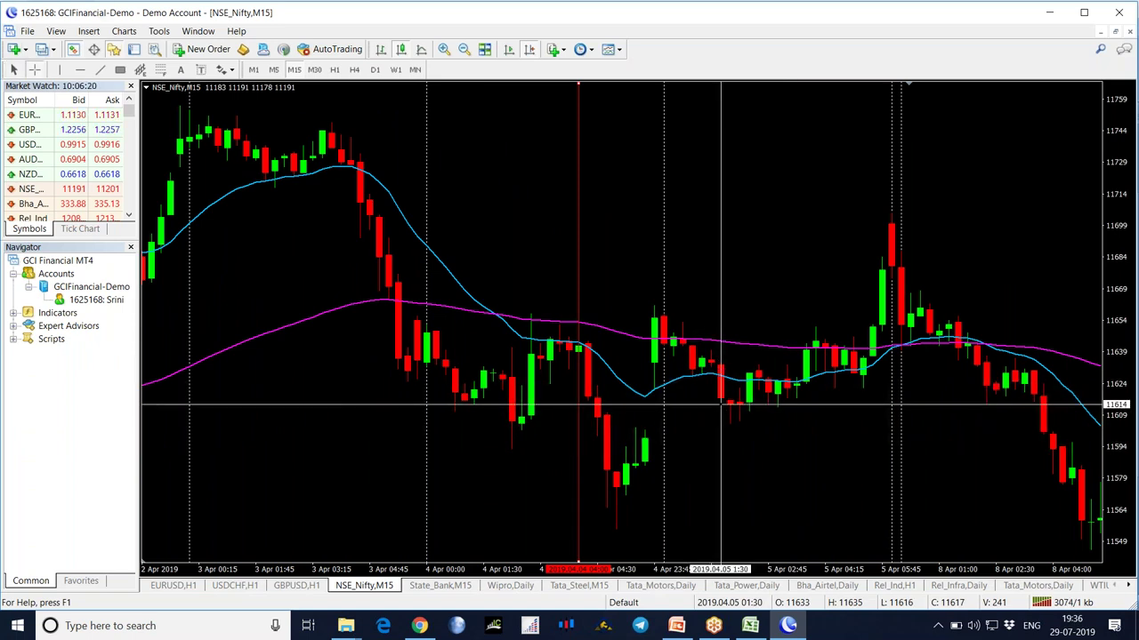
left_click(720, 404)
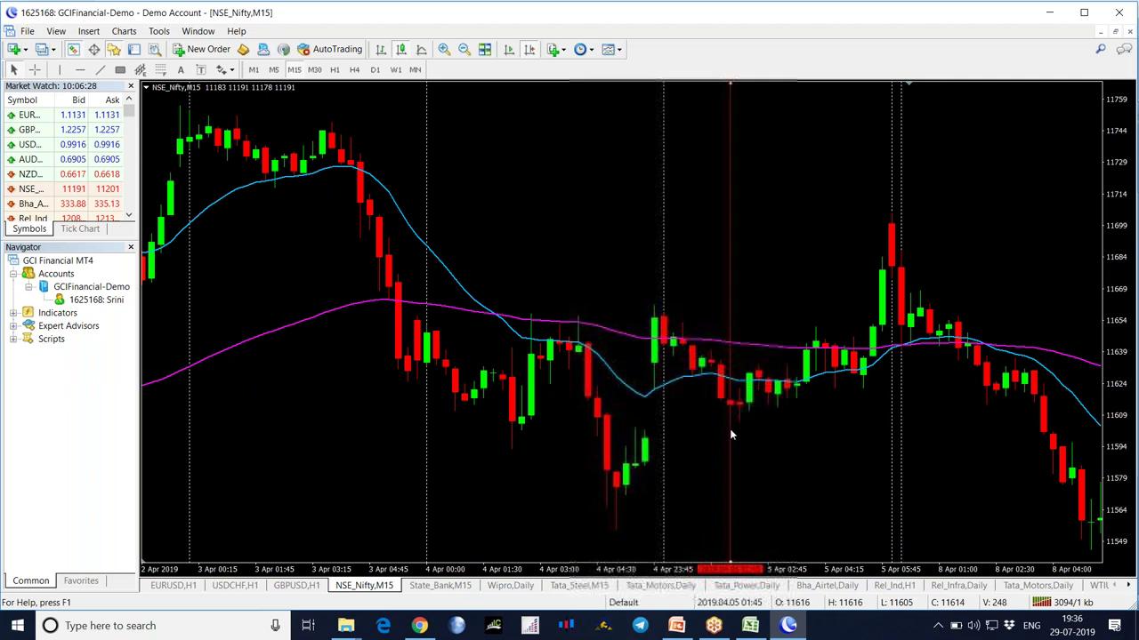
middle_click(736, 402)
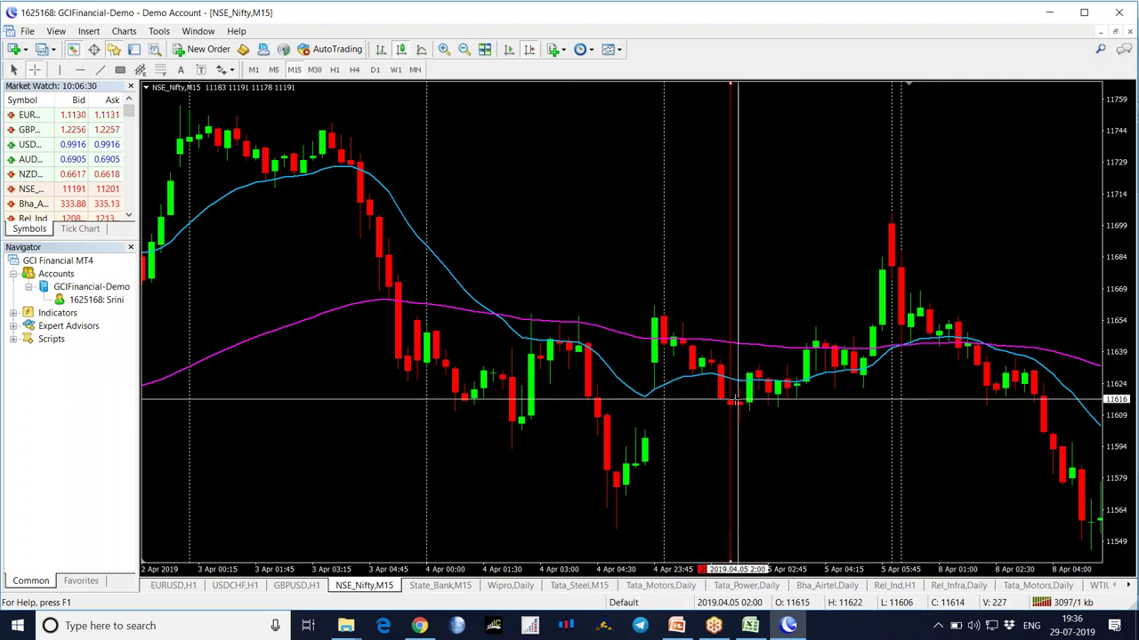
left_click_drag(729, 402, 659, 305)
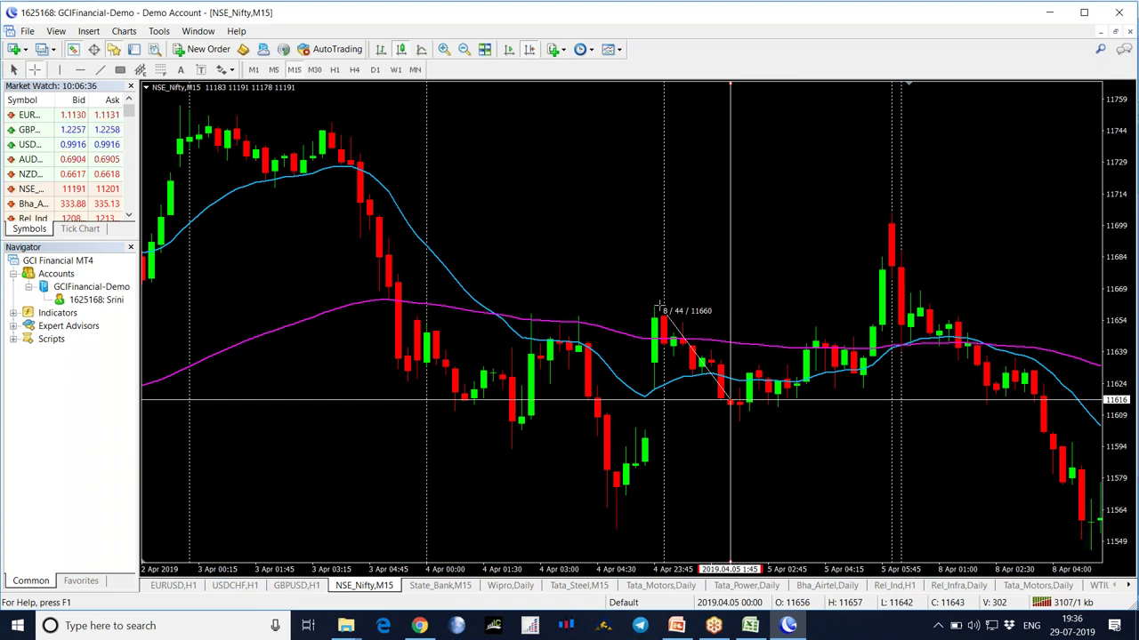
left_click_drag(659, 306, 897, 242)
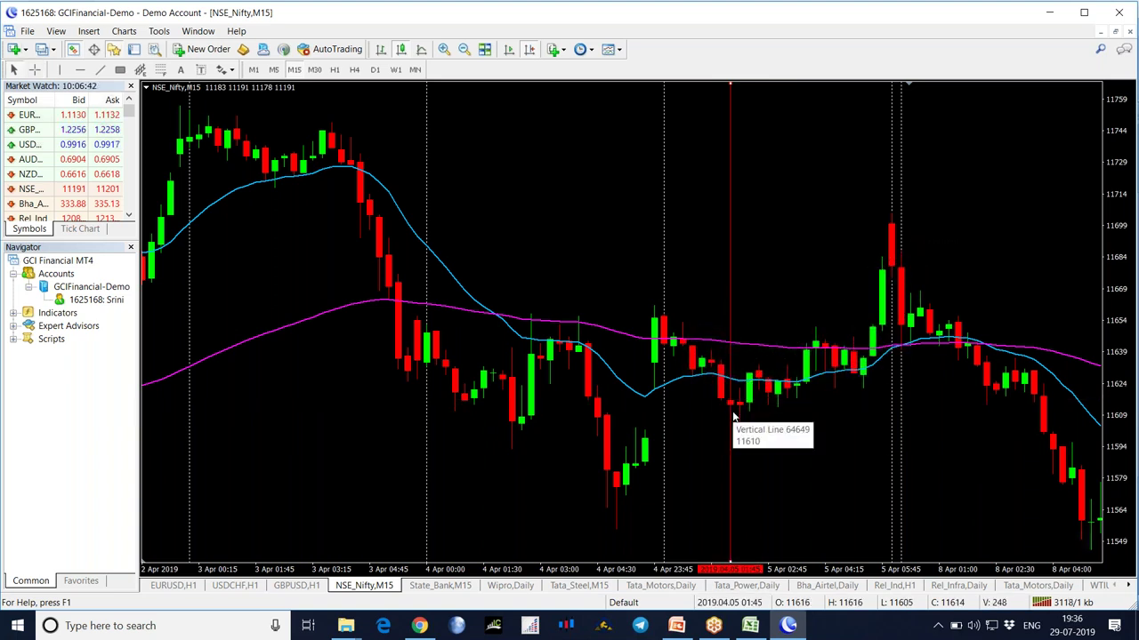
Switch to Excel and log trade 3 with date 05-04-2019, time 1.45 and order Sell
left_click(750, 625)
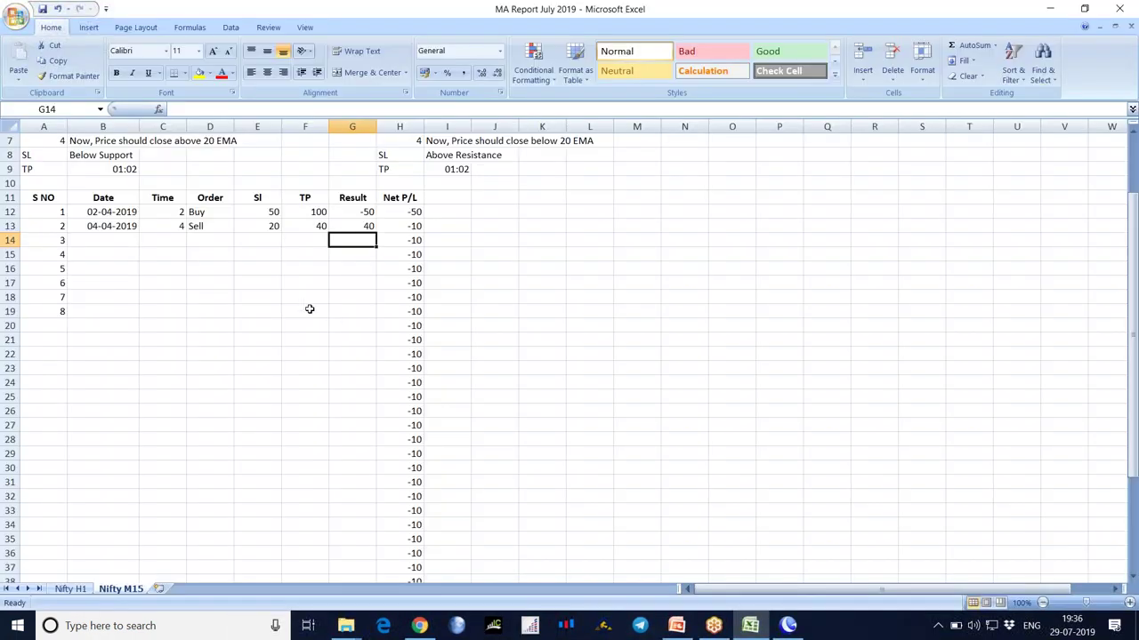
left_click(89, 240)
type("5")
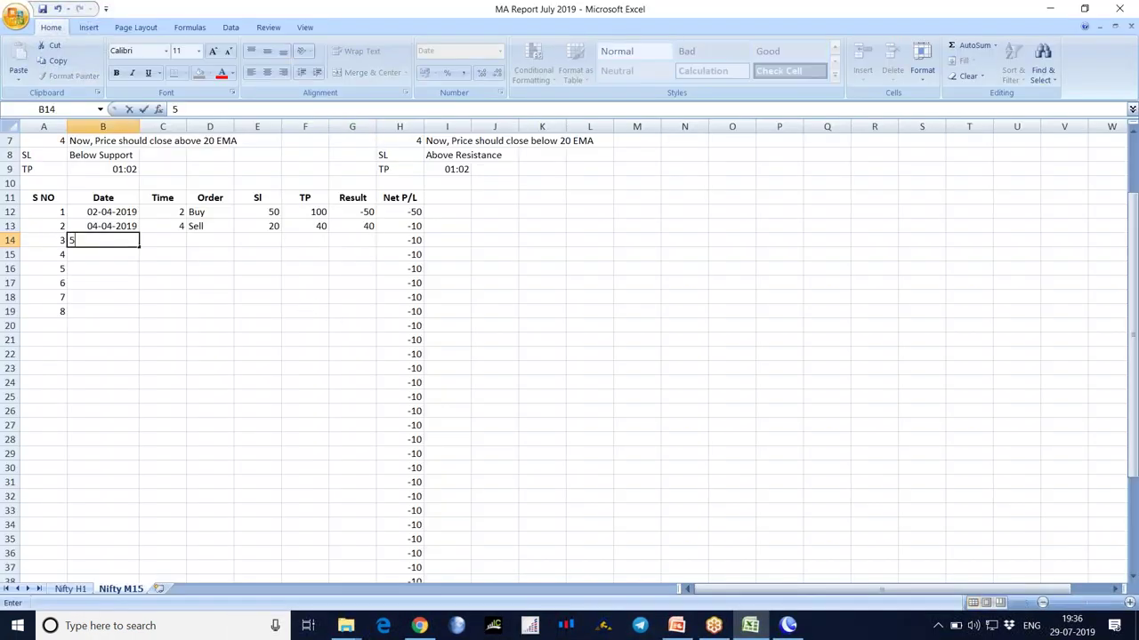
type("-04-2019")
key("Tab")
type("1.45")
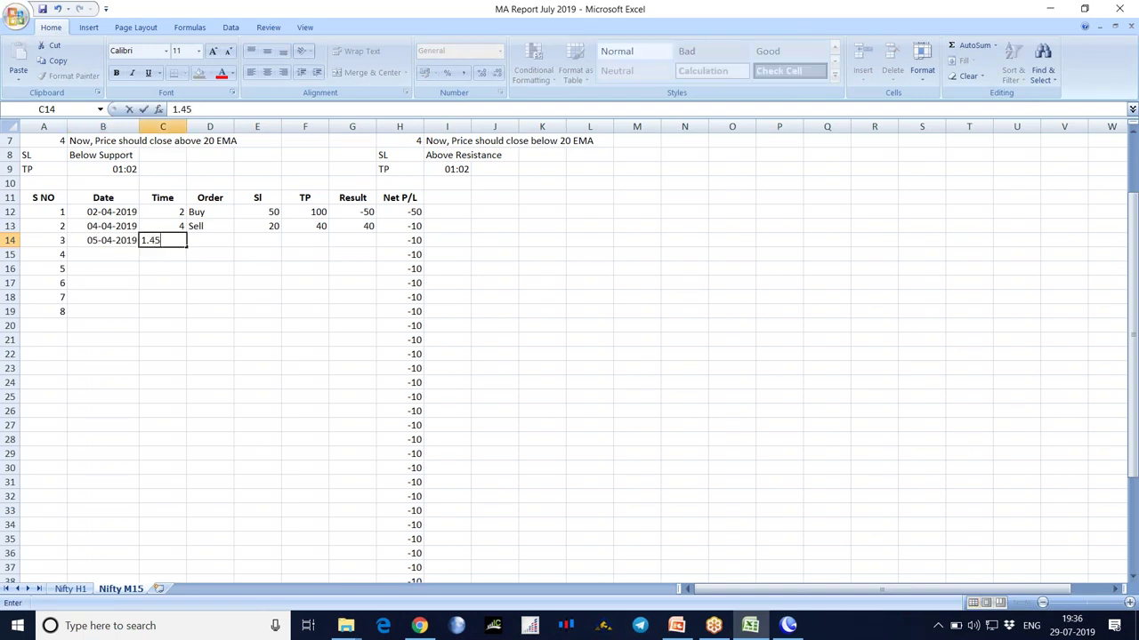
key("Tab")
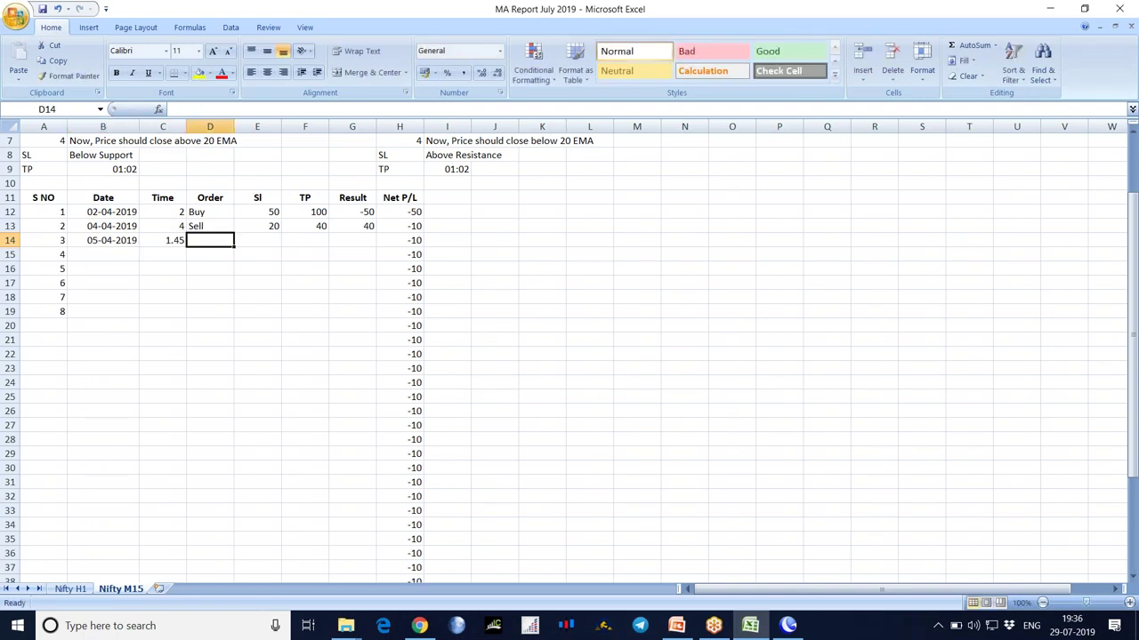
type("Sell")
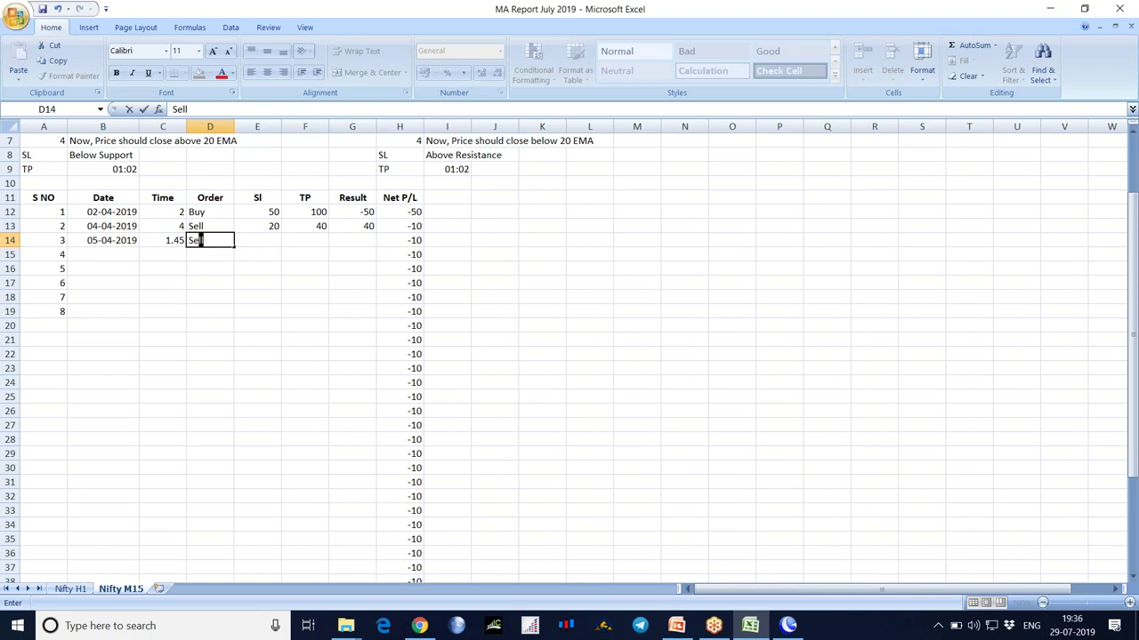
key("Tab")
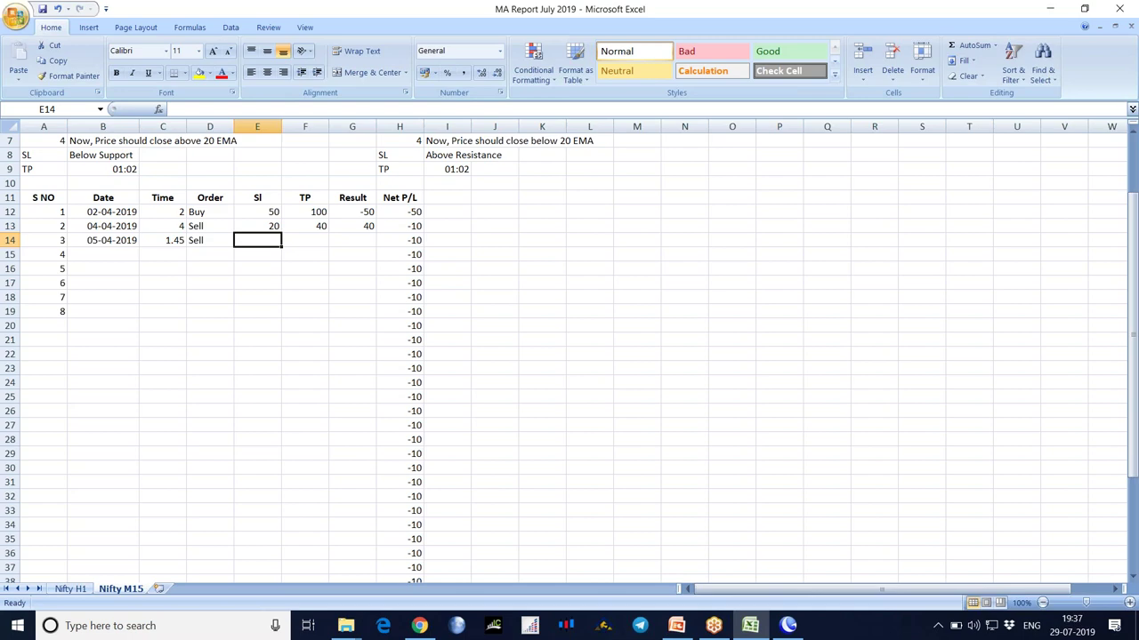
Switch to MetaTrader 4 and remeasure the stop distance from the 5 April 01:45 candle's open to the preceding swing high
left_click(788, 625)
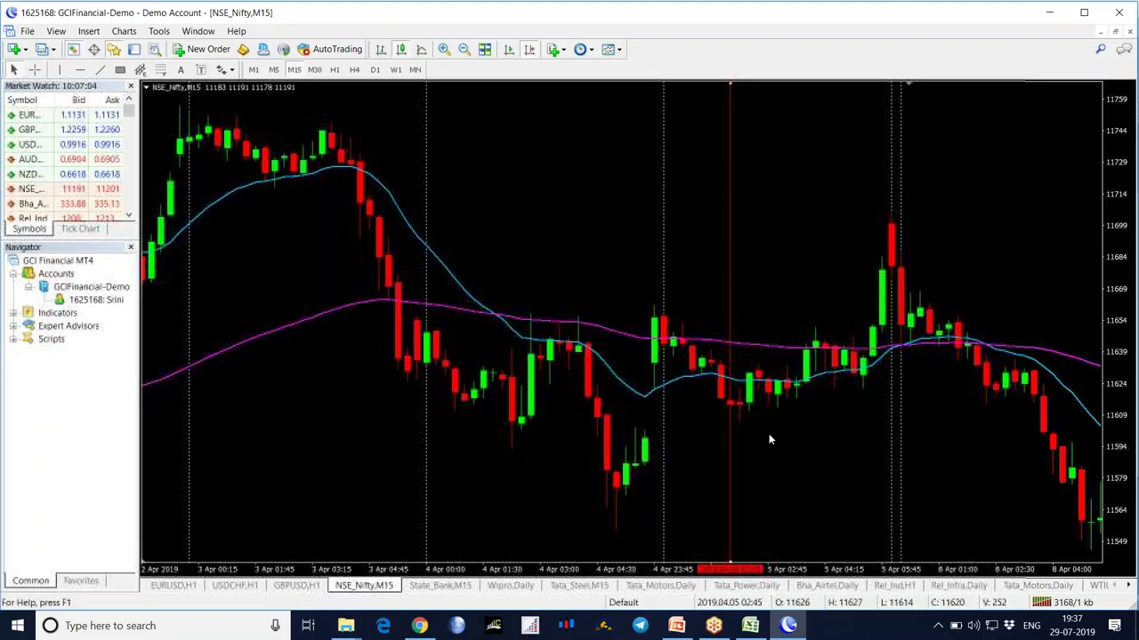
middle_click(737, 396)
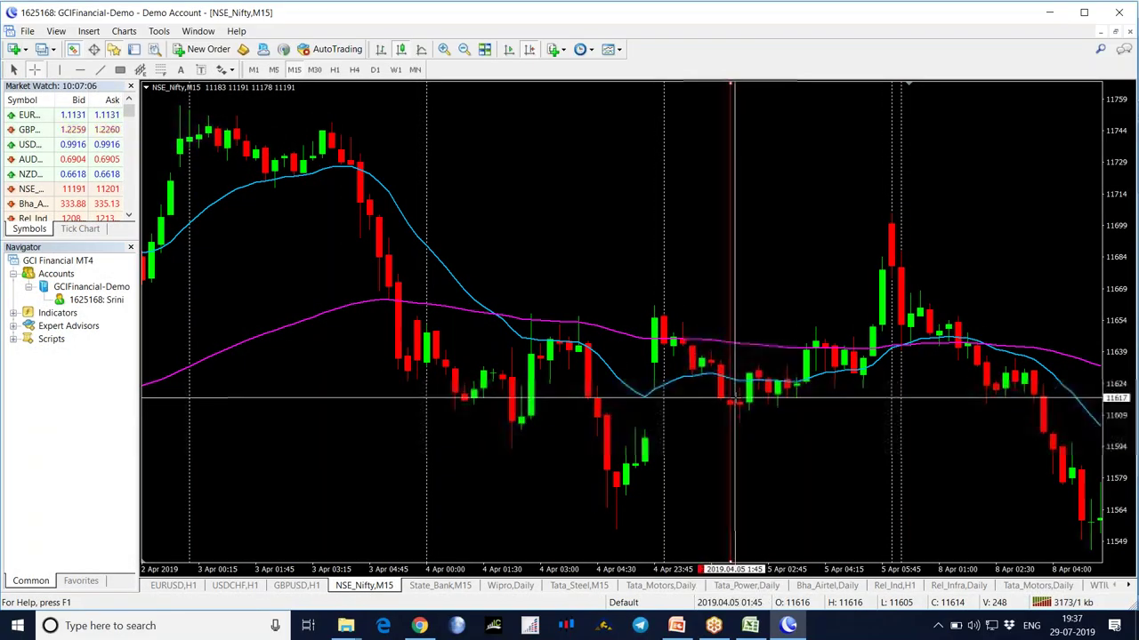
left_click_drag(735, 396, 663, 309)
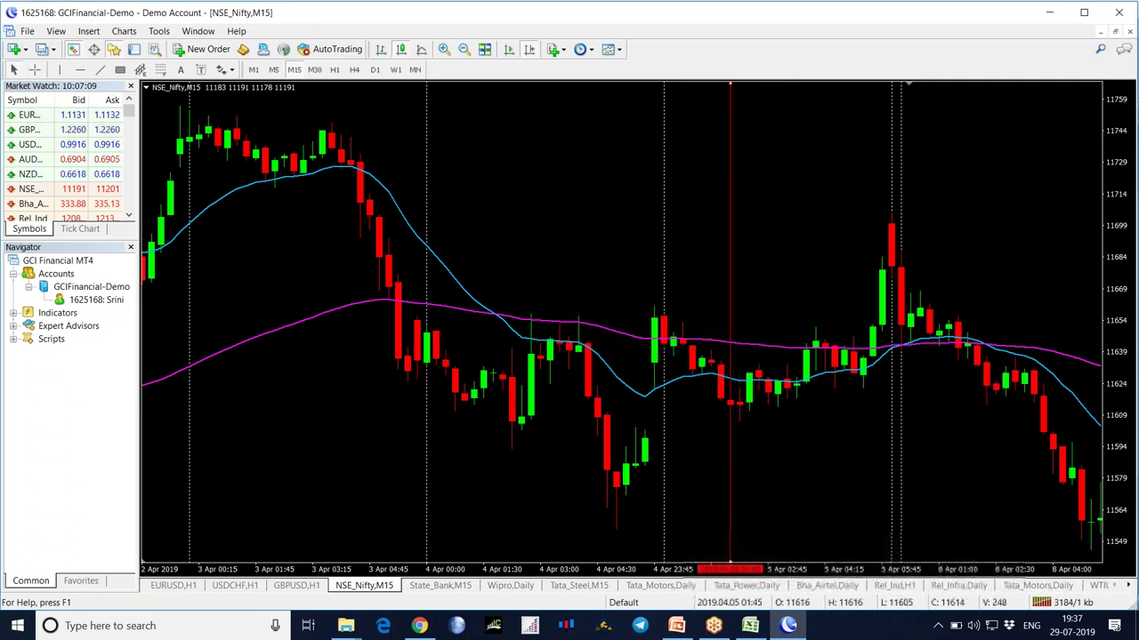
Switch to Excel and complete trade 3 with SL 46, TP 92 and result -46
left_click(749, 625)
type("46")
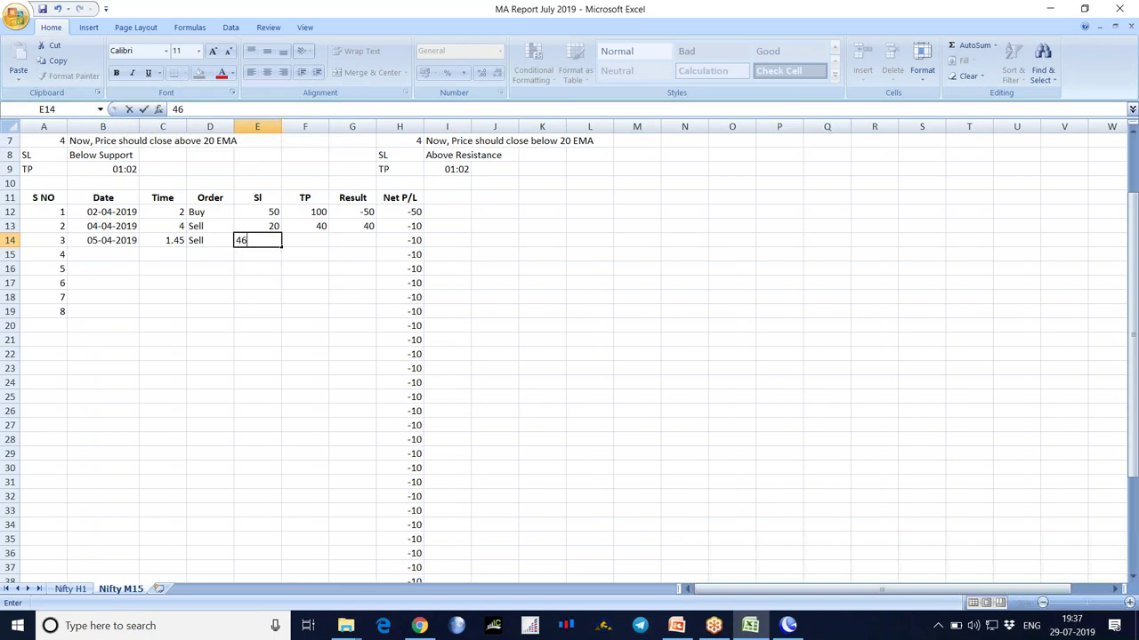
key("Tab")
type("92")
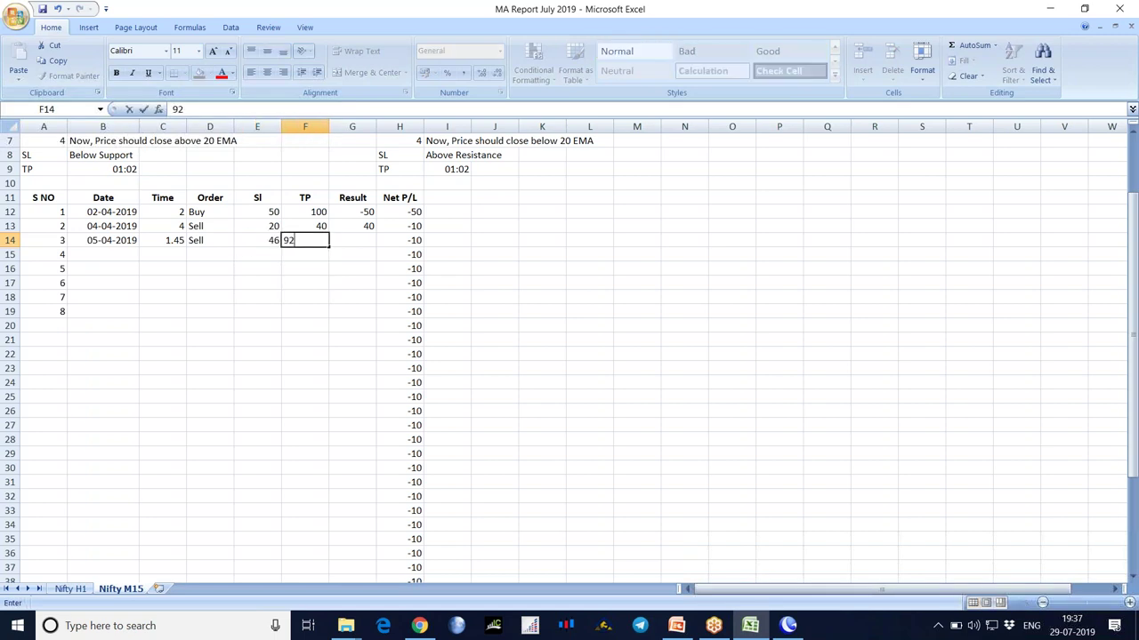
key("Tab")
type("-46")
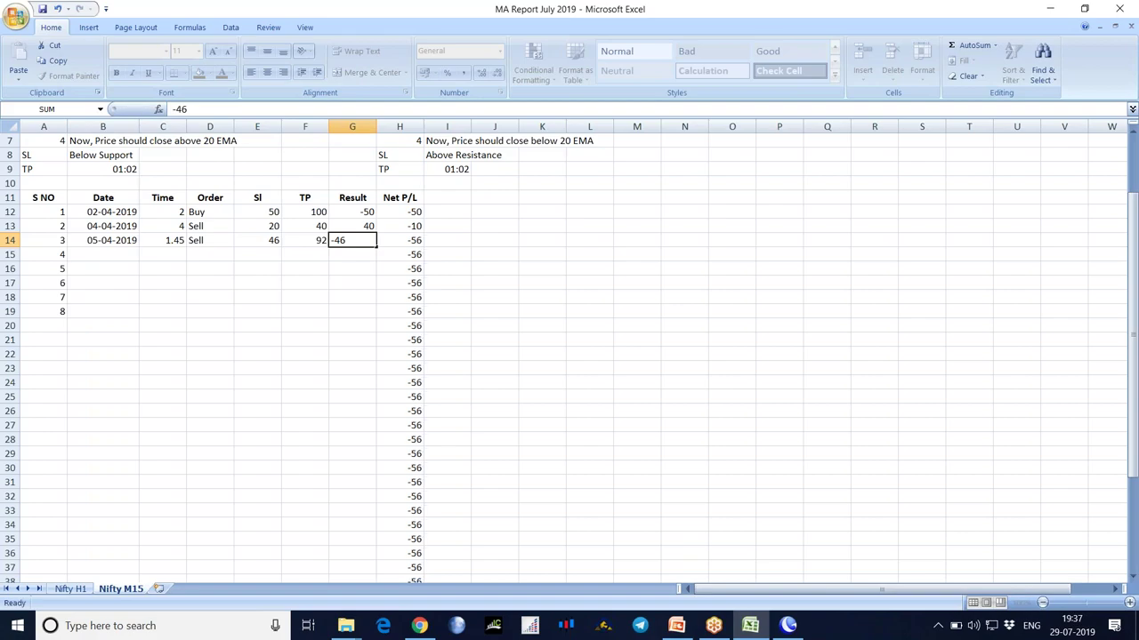
key("Return")
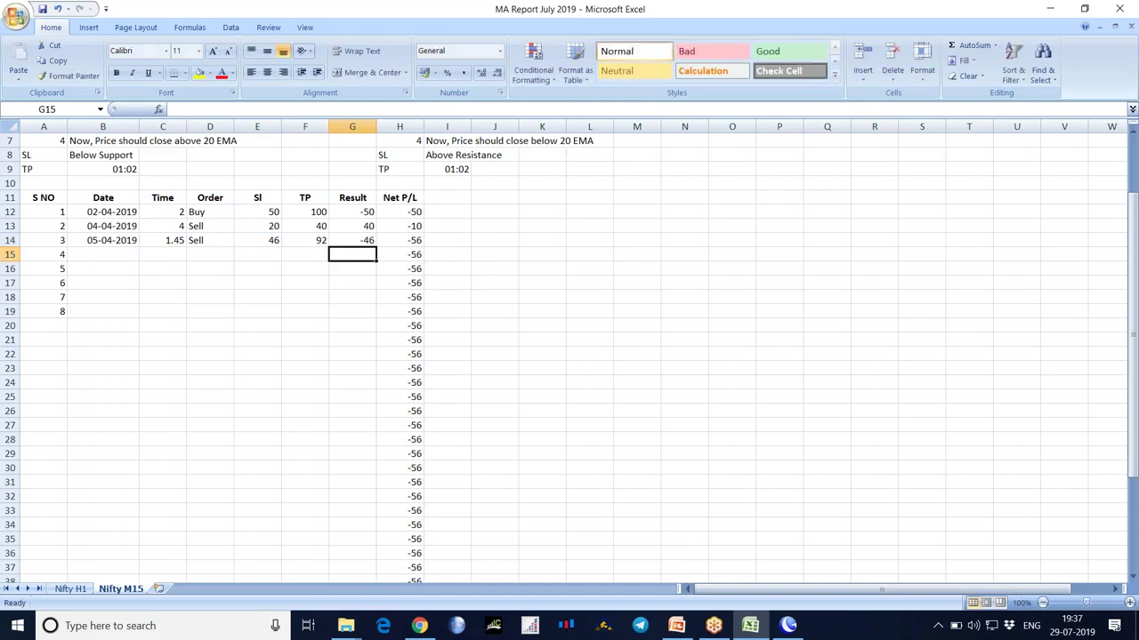
Switch to MetaTrader 4, measure from the 9 April 2019 01:30 candle and move the red vertical line to that candle
left_click(787, 626)
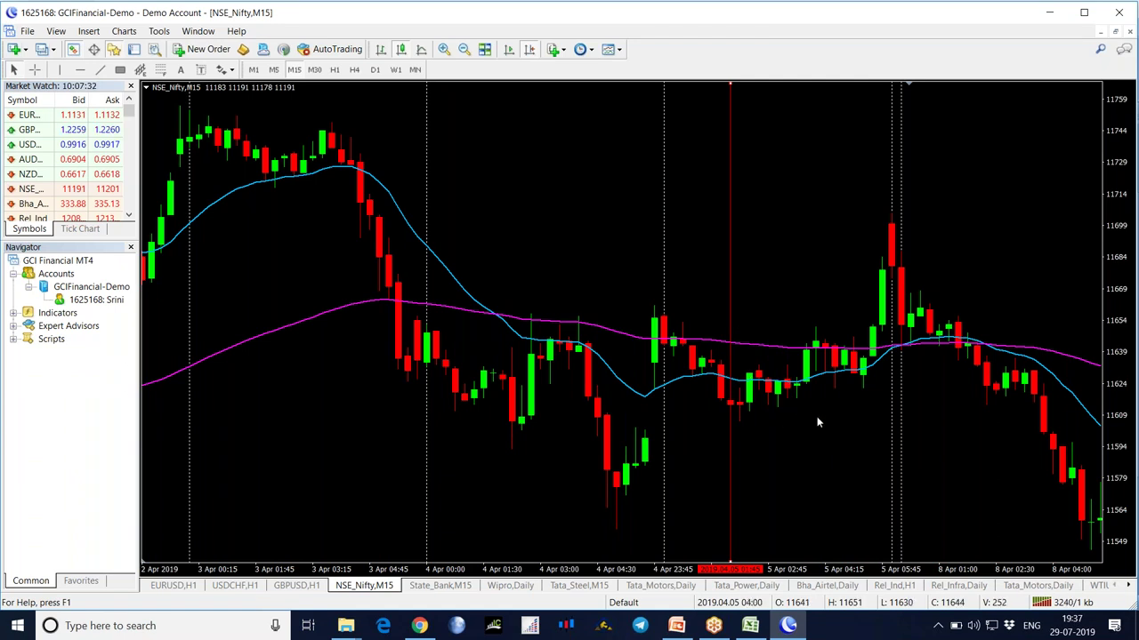
left_click_drag(818, 422, 647, 365)
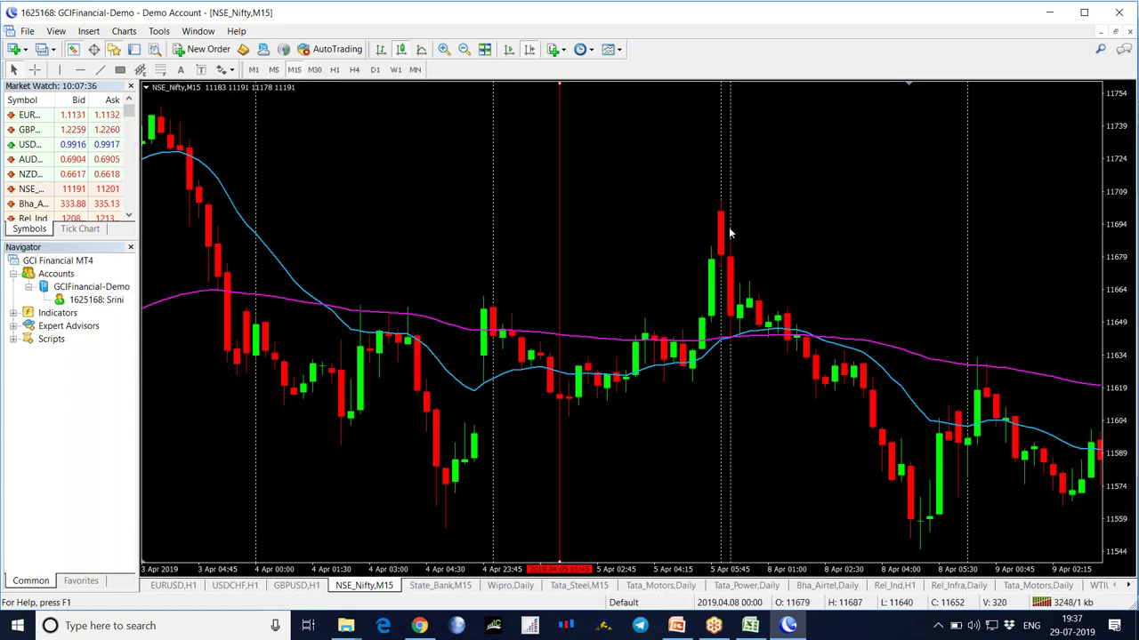
left_click_drag(867, 450, 519, 429)
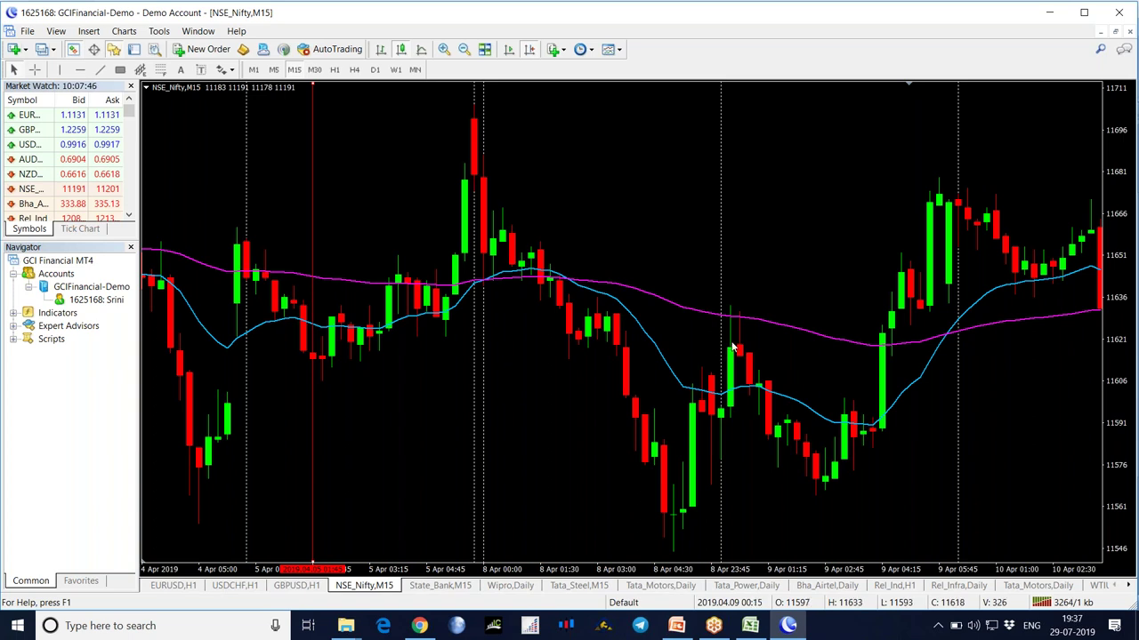
middle_click(775, 434)
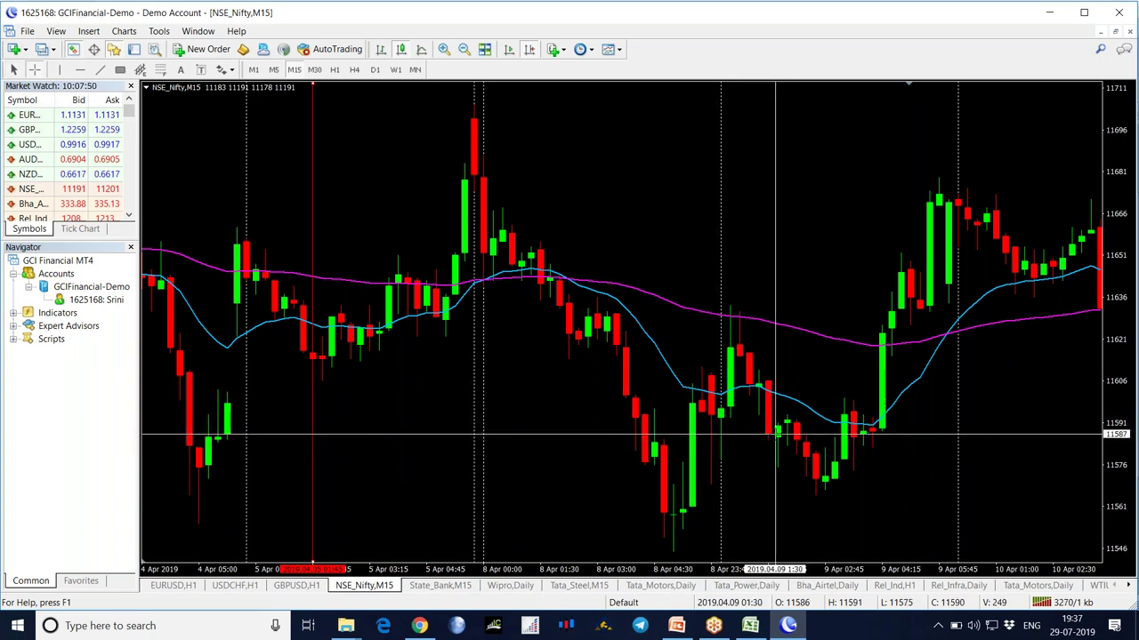
left_click_drag(776, 434, 929, 301)
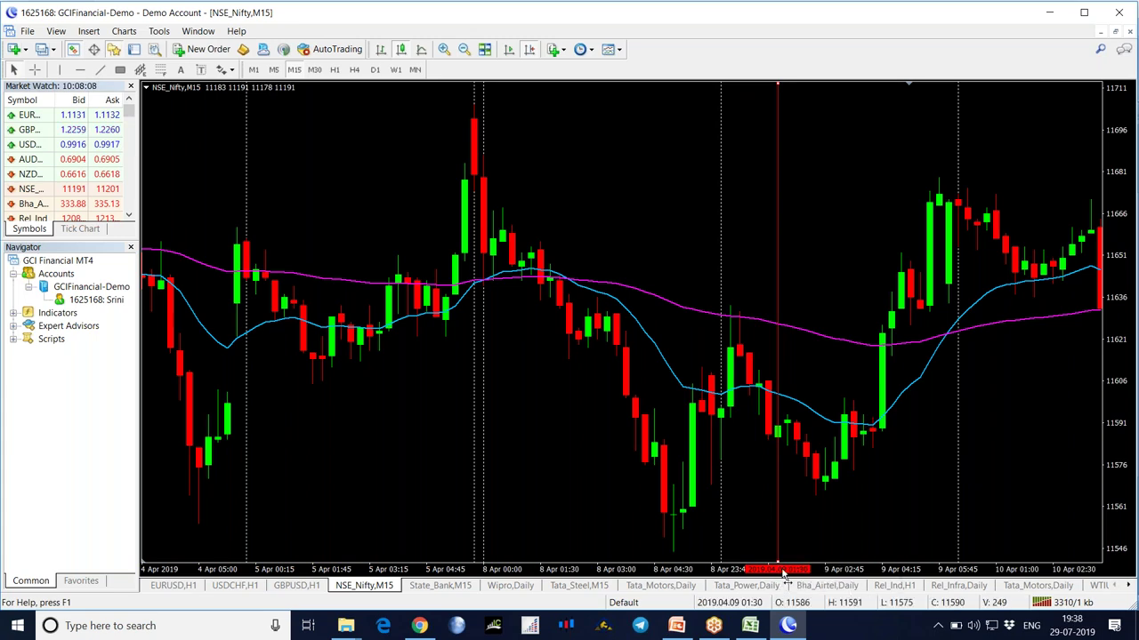
Switch to Excel and log trade 4 with date 09-04-2019, time 1.3 and order Sell
left_click(749, 625)
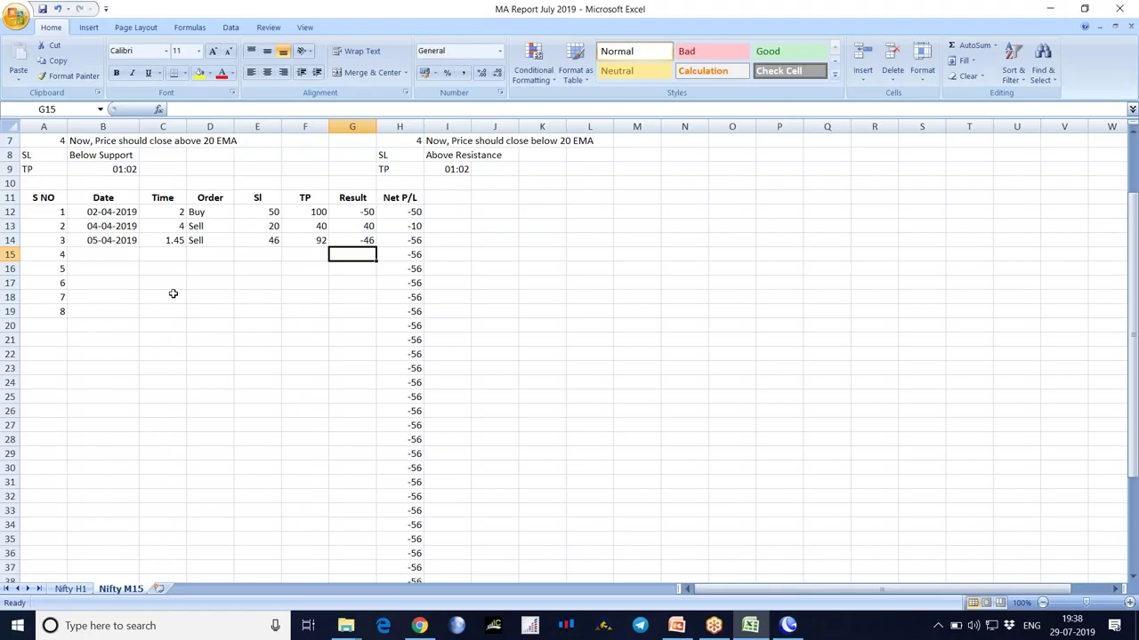
left_click(85, 253)
type("9-04-2019")
key("Tab")
type("1.3")
key("Tab")
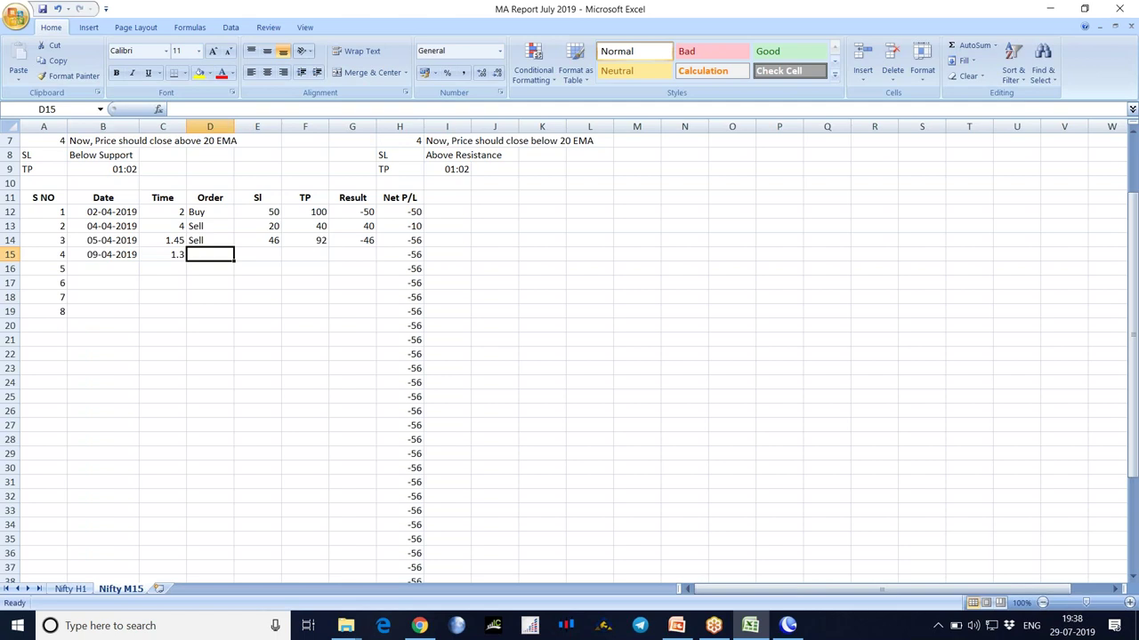
type("sell")
key("Tab")
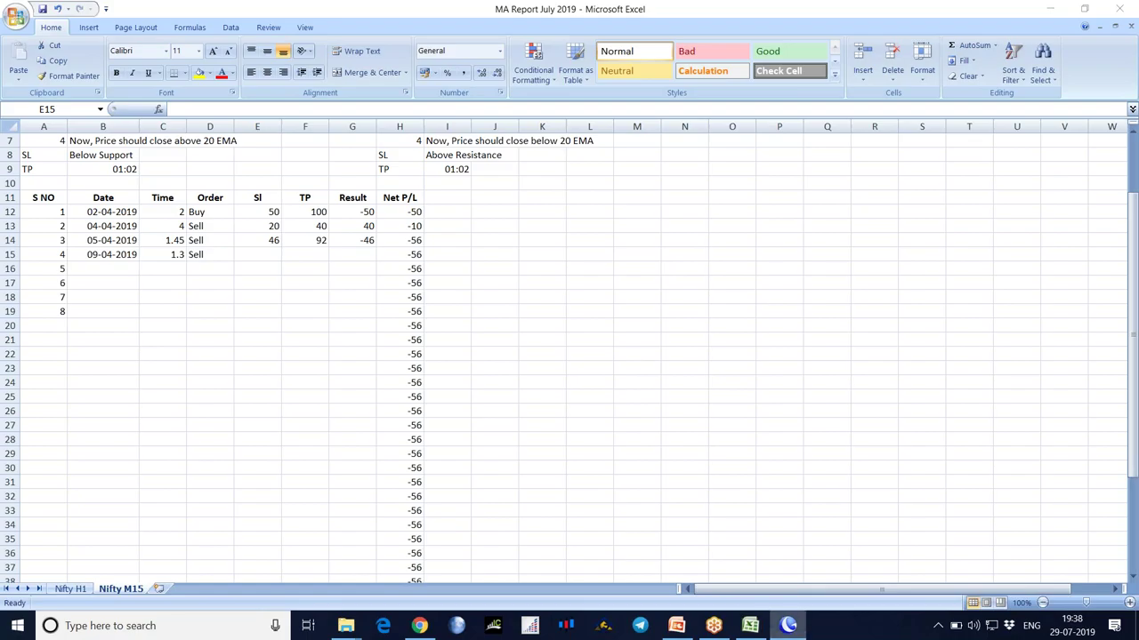
Switch to MetaTrader 4 and measure from the 9 April 01:30 candle's close up to the preceding swing high on the same day
left_click(788, 625)
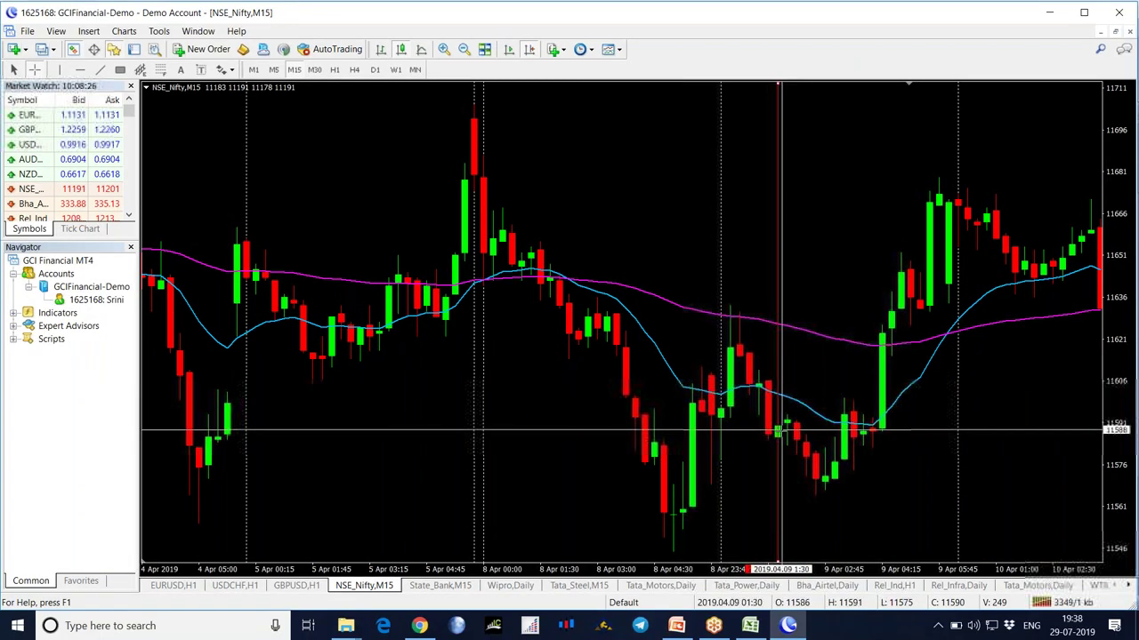
left_click_drag(776, 433, 735, 311)
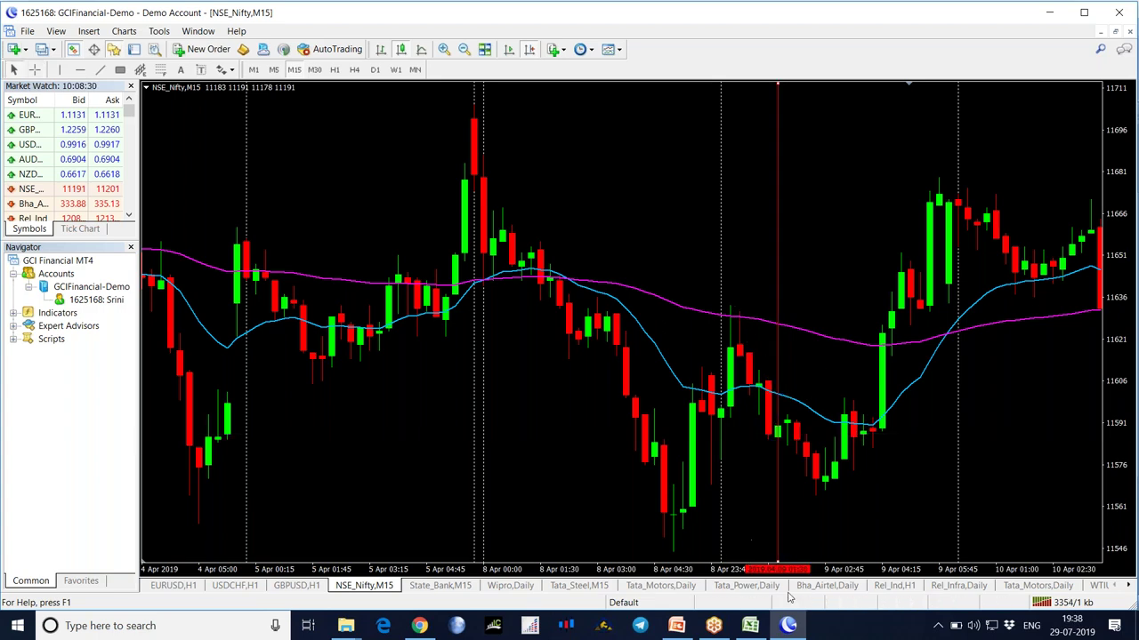
left_click(729, 628)
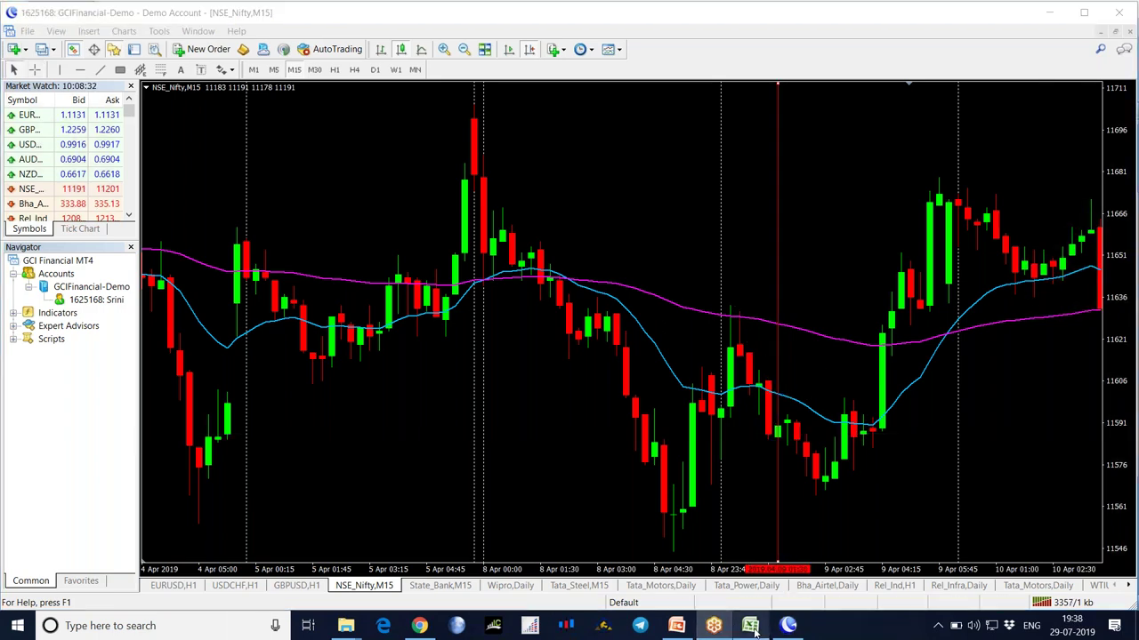
Switch to Excel, complete trade 4 with SL 50, TP 100 and result -50, and select the date cell of trade 5
left_click(750, 626)
type("50")
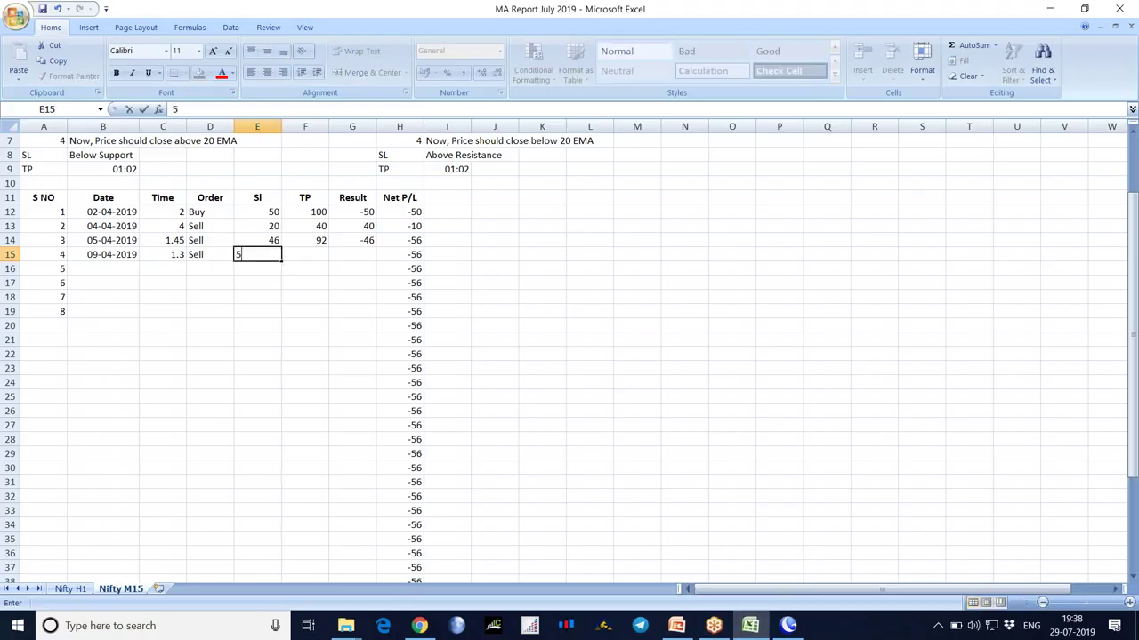
key("Tab")
type("1")
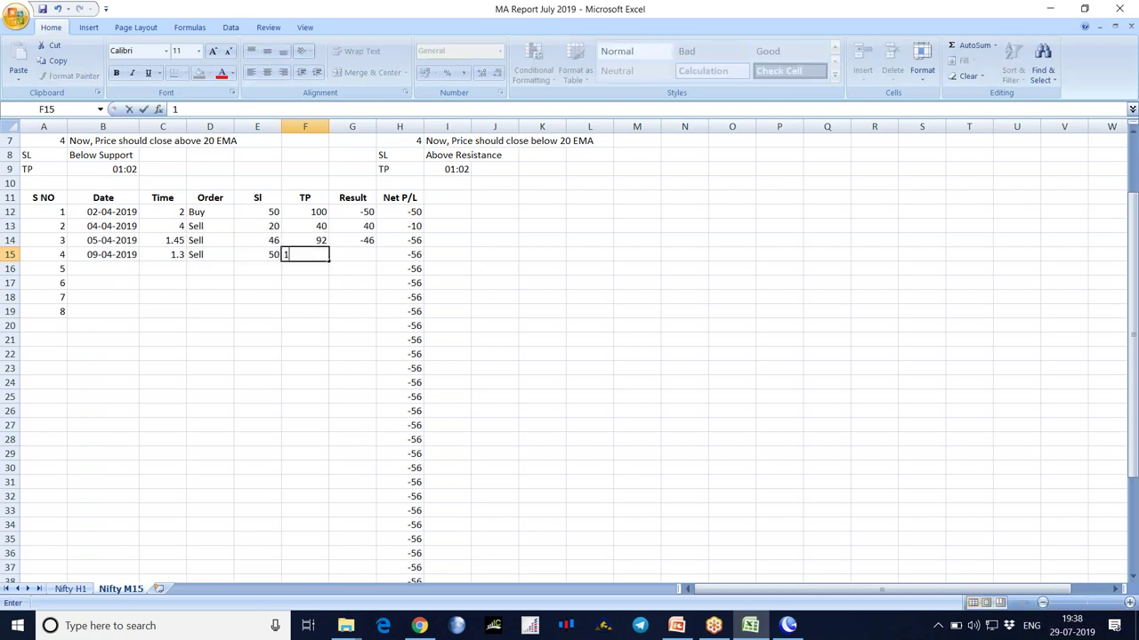
key("Tab")
type("-5")
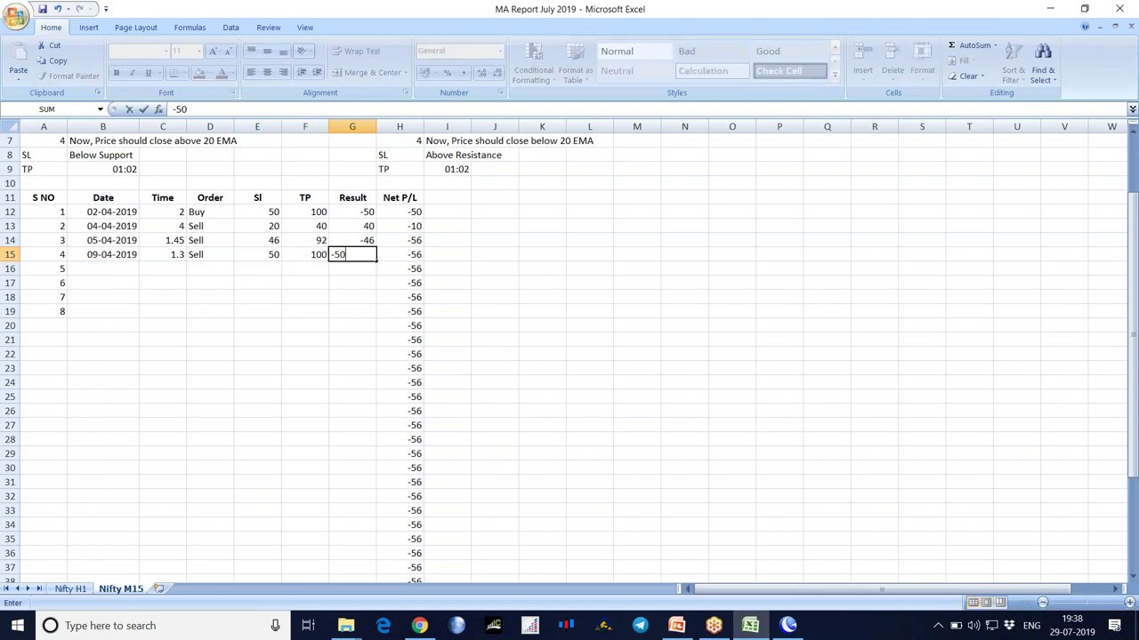
key("Return")
key("Left")
key("Left")
key("Left")
key("Left")
key("Left")
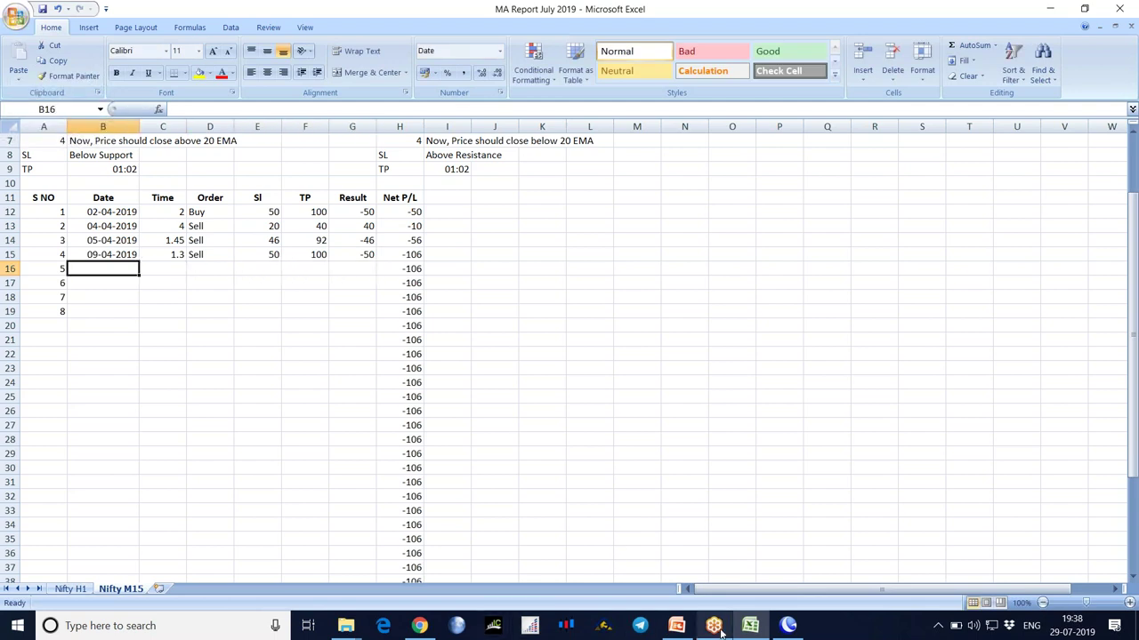
Switch to MetaTrader 4 and move the red vertical line to the 12 April 2019 02:00 candle
left_click(787, 626)
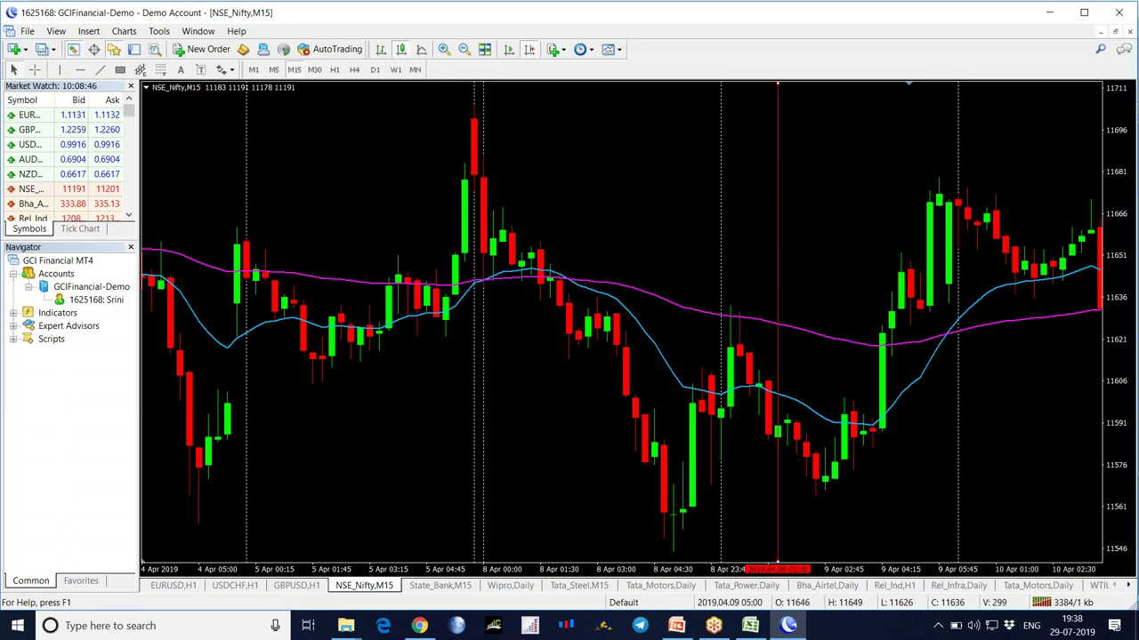
scroll(828, 450, "down", 2)
scroll(828, 450, "down", 5)
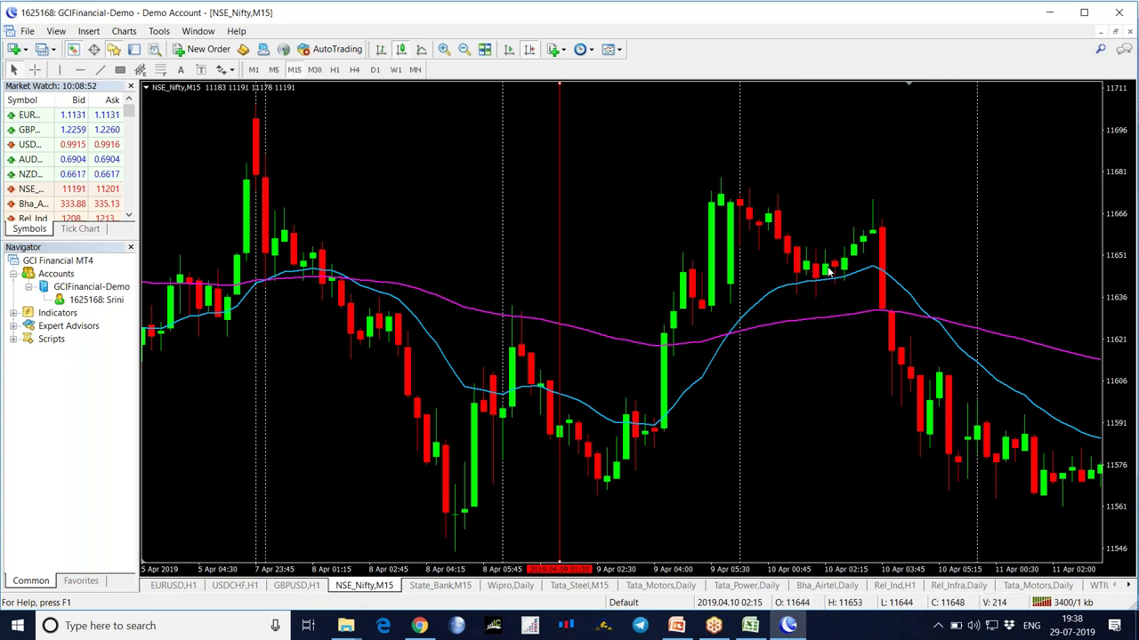
left_click(984, 473)
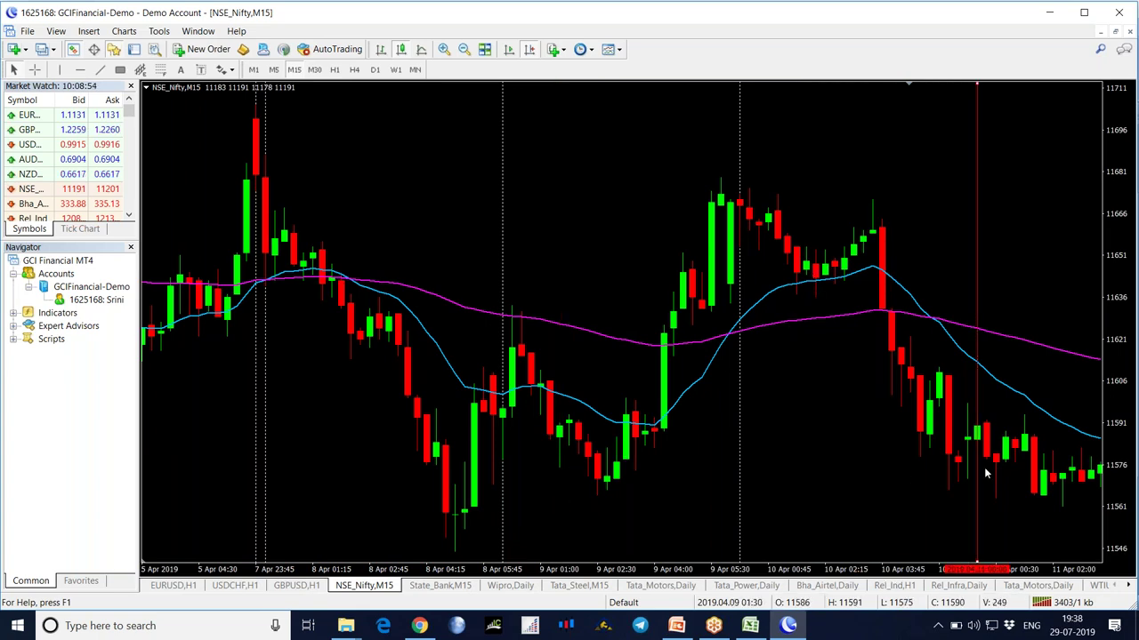
left_click_drag(889, 480, 749, 481)
scroll(750, 481, "down", 8)
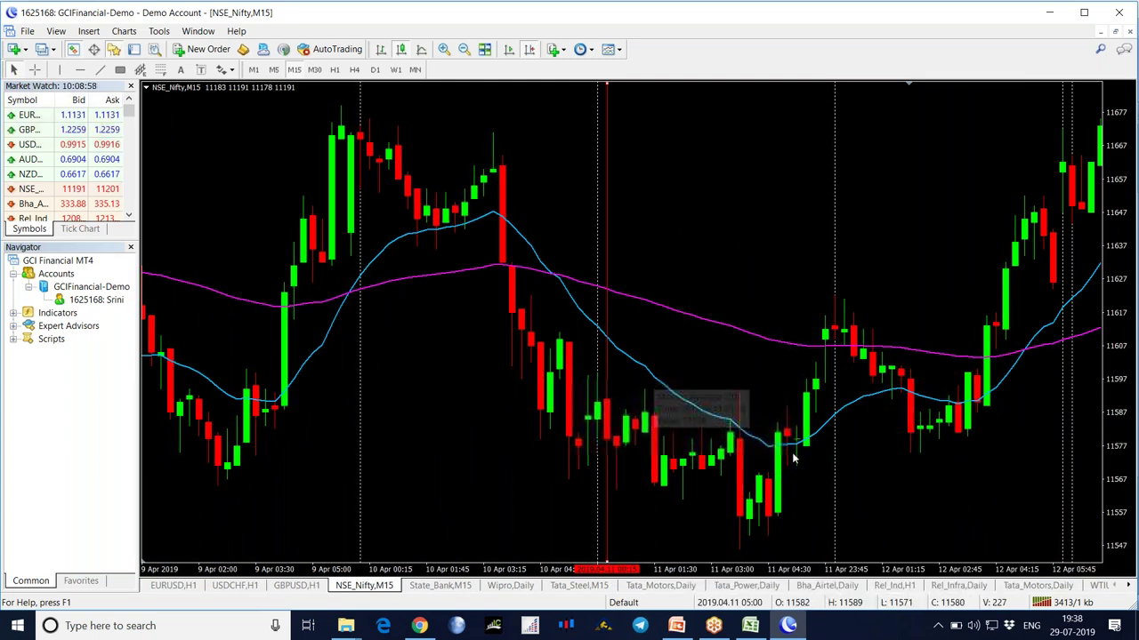
mouse_move(778, 436)
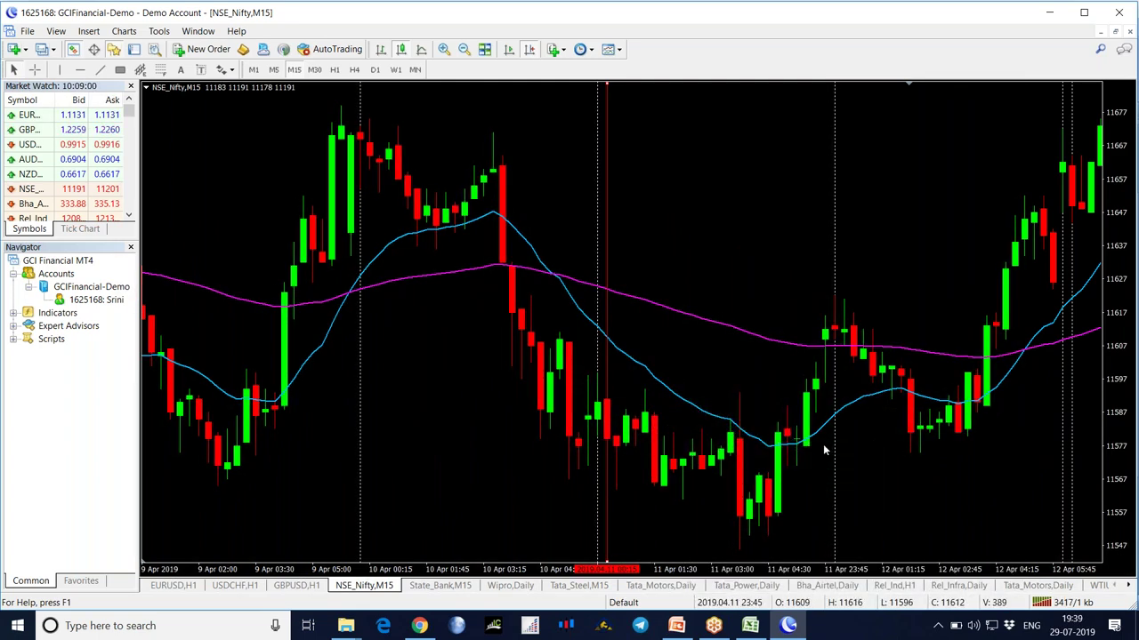
scroll(934, 463, "down", 7)
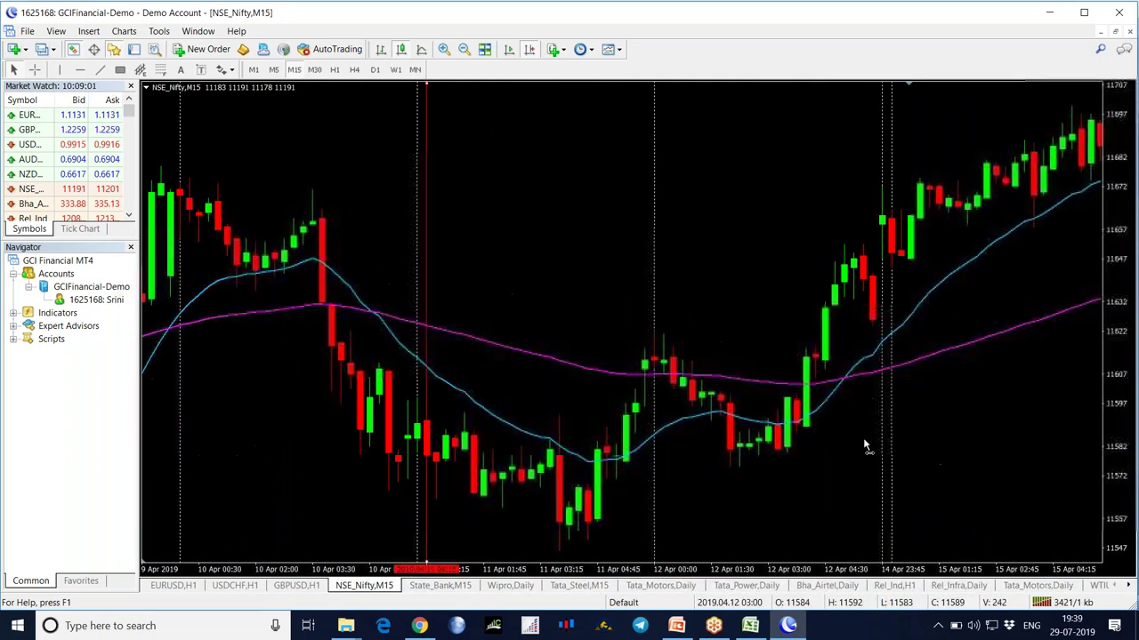
left_click_drag(334, 360, 886, 287)
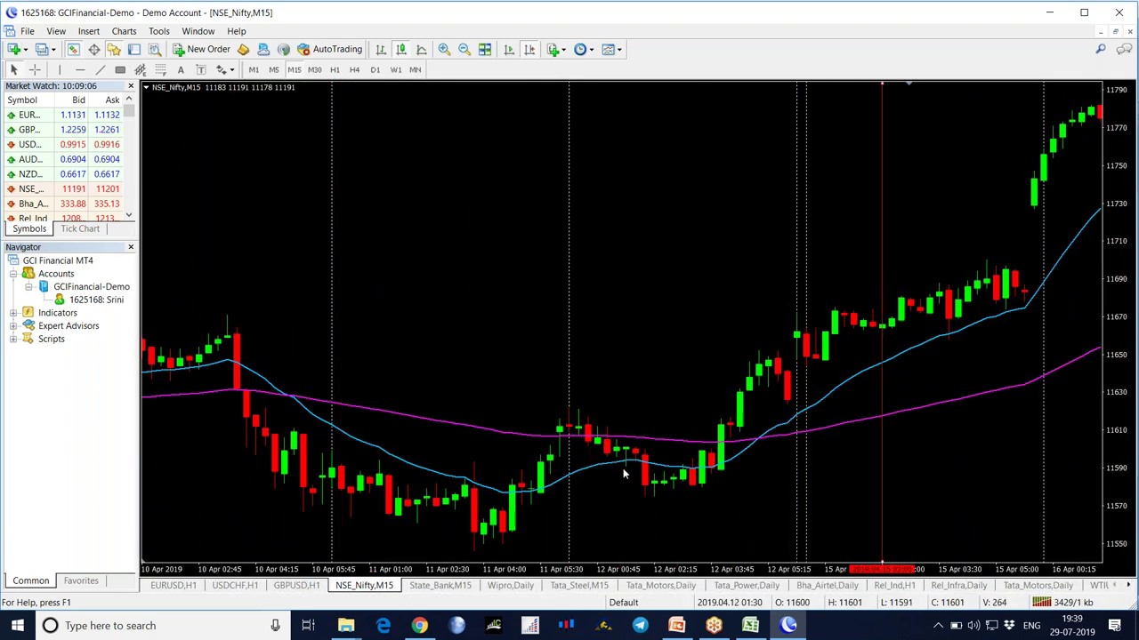
key("plus")
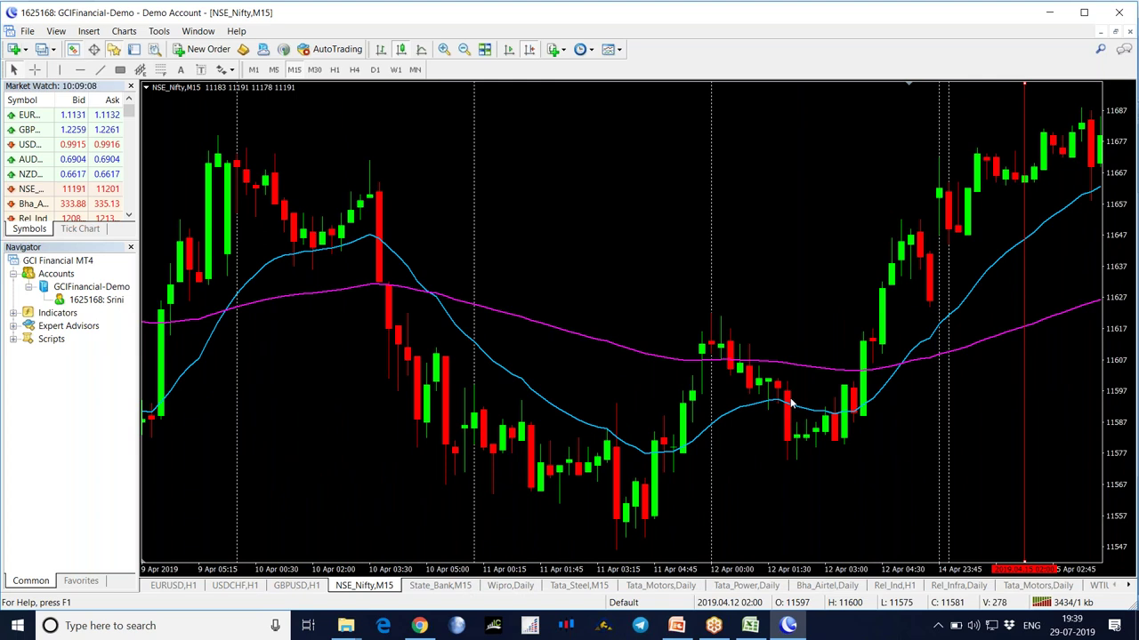
left_click_drag(1022, 450, 792, 492)
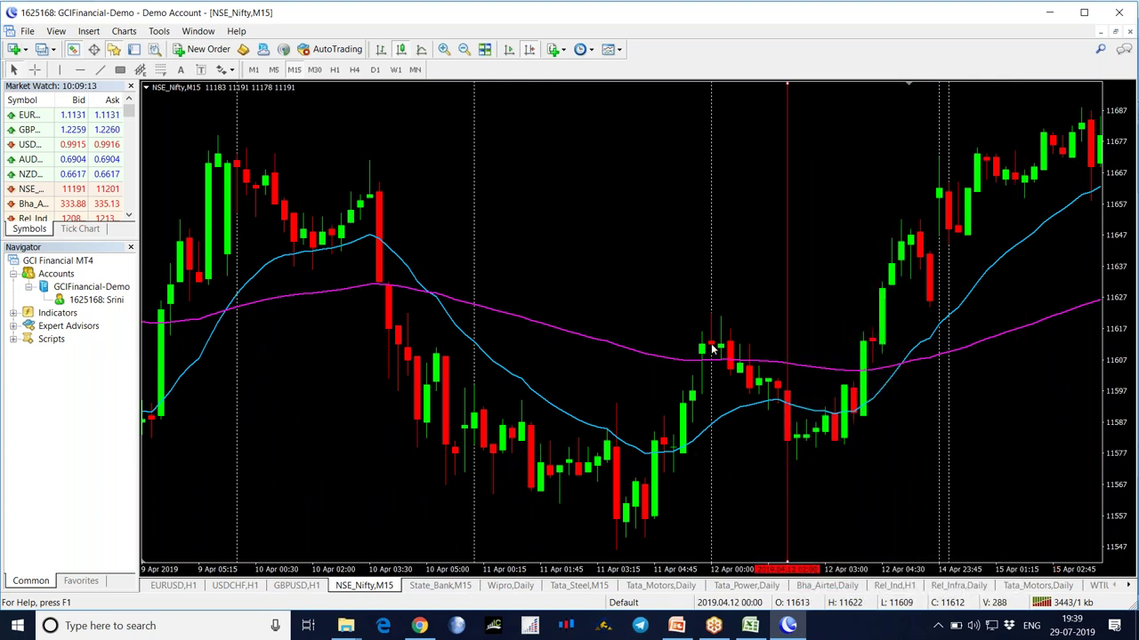
Measure from the 12 April 02:00 candle's close up to the preceding swing high, and shift the red vertical line one candle forward
middle_click(790, 443)
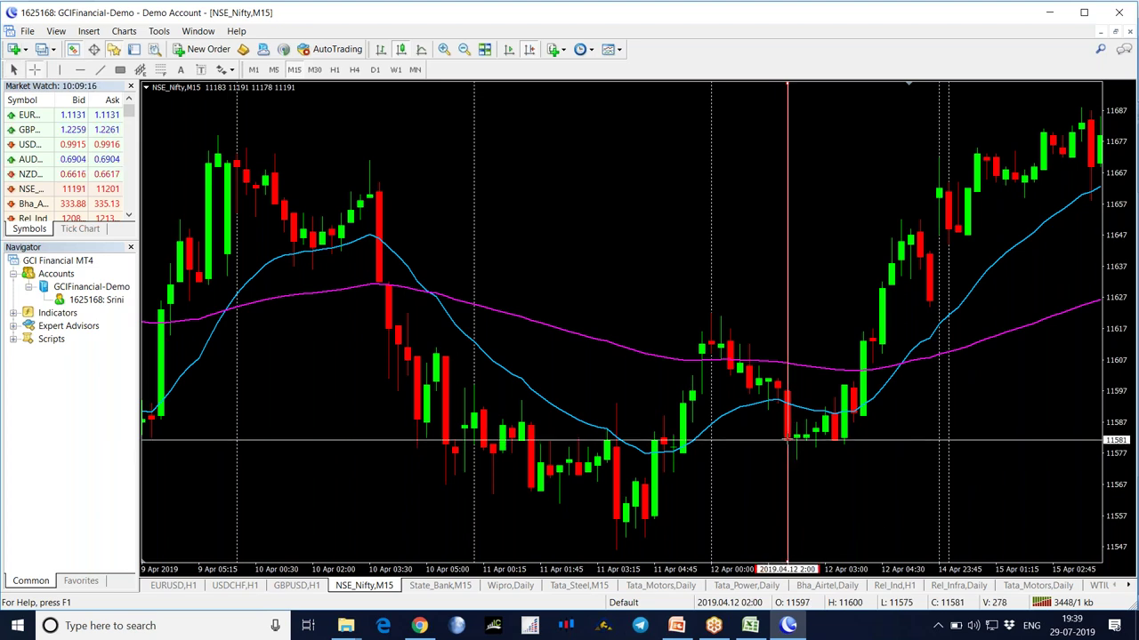
left_click_drag(789, 443, 727, 318)
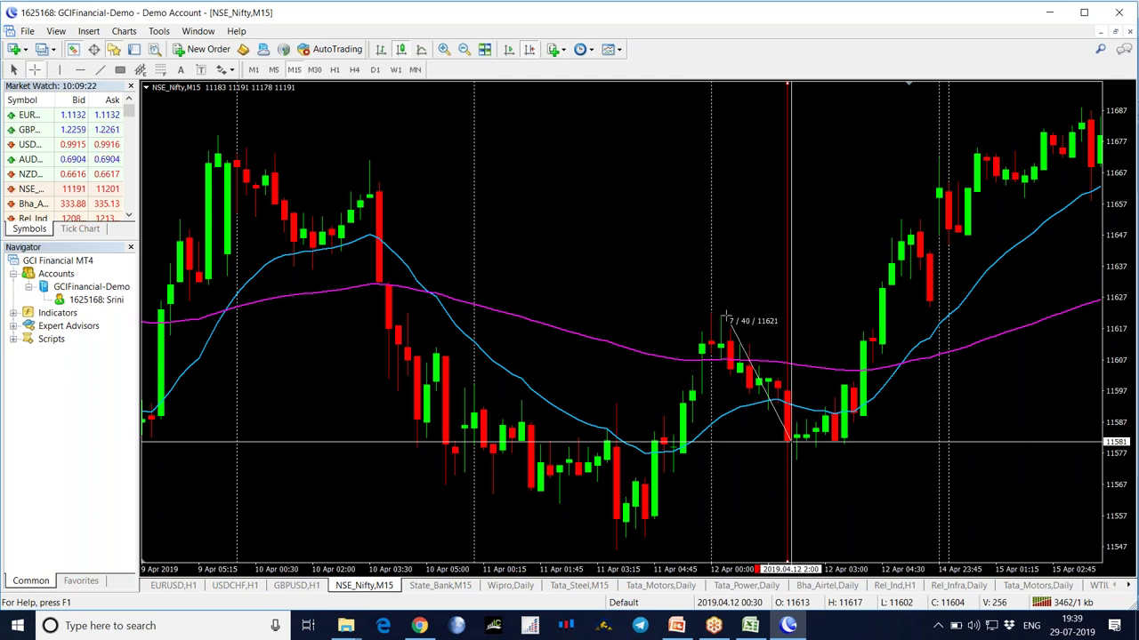
left_click_drag(727, 318, 727, 318)
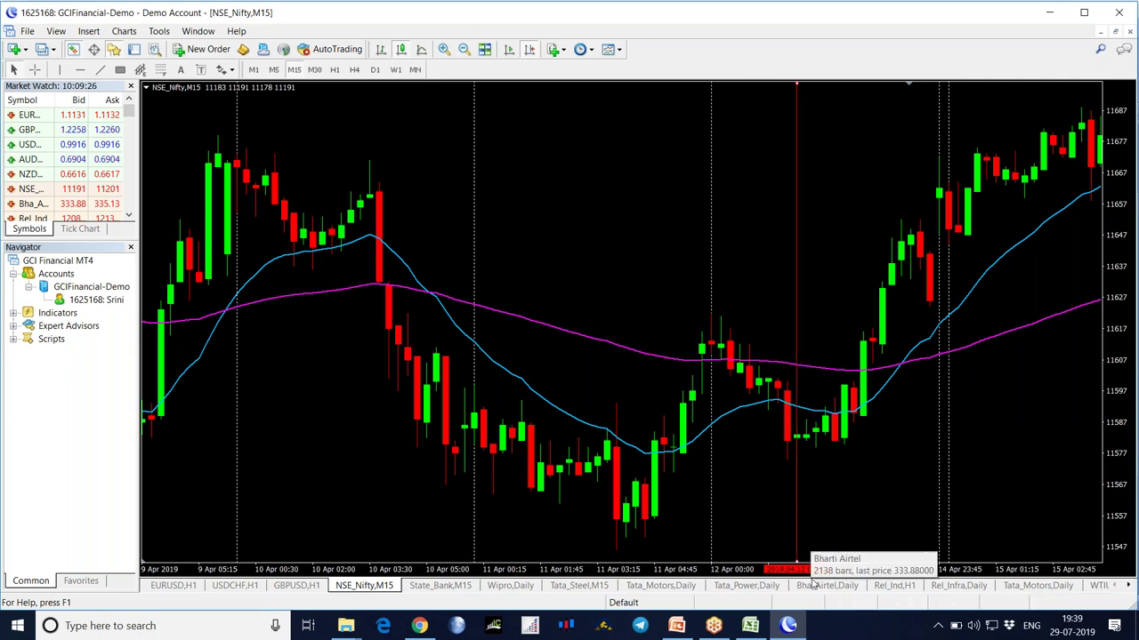
Switch to Excel and log trade 5 with date 01-12-2019, time 2.15 and order Sell
left_click(750, 625)
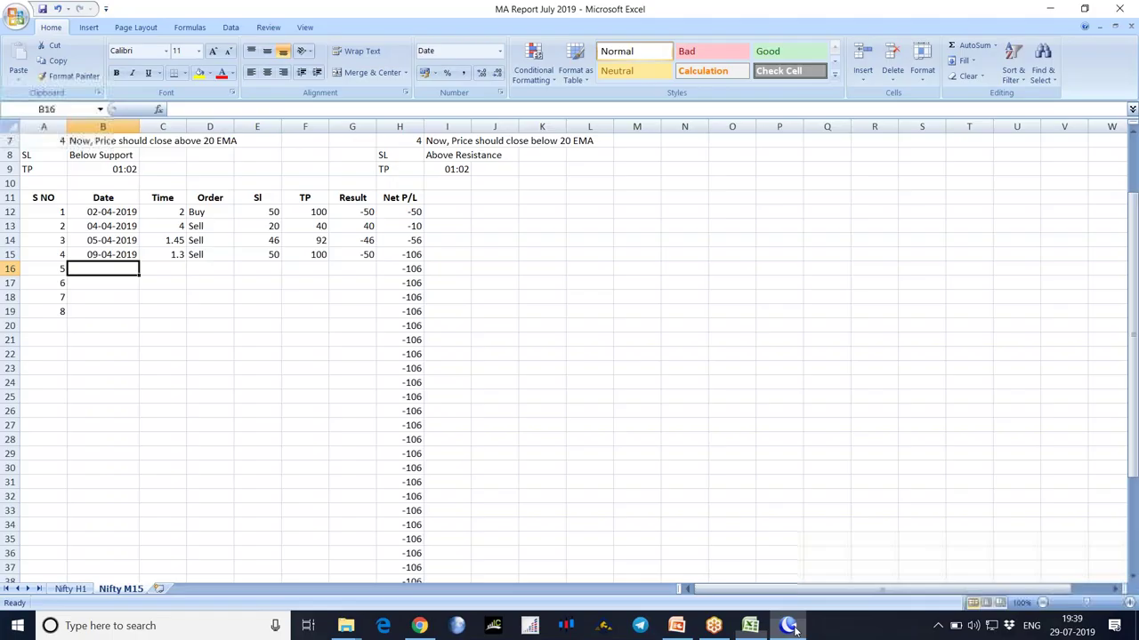
type("1-12-2019")
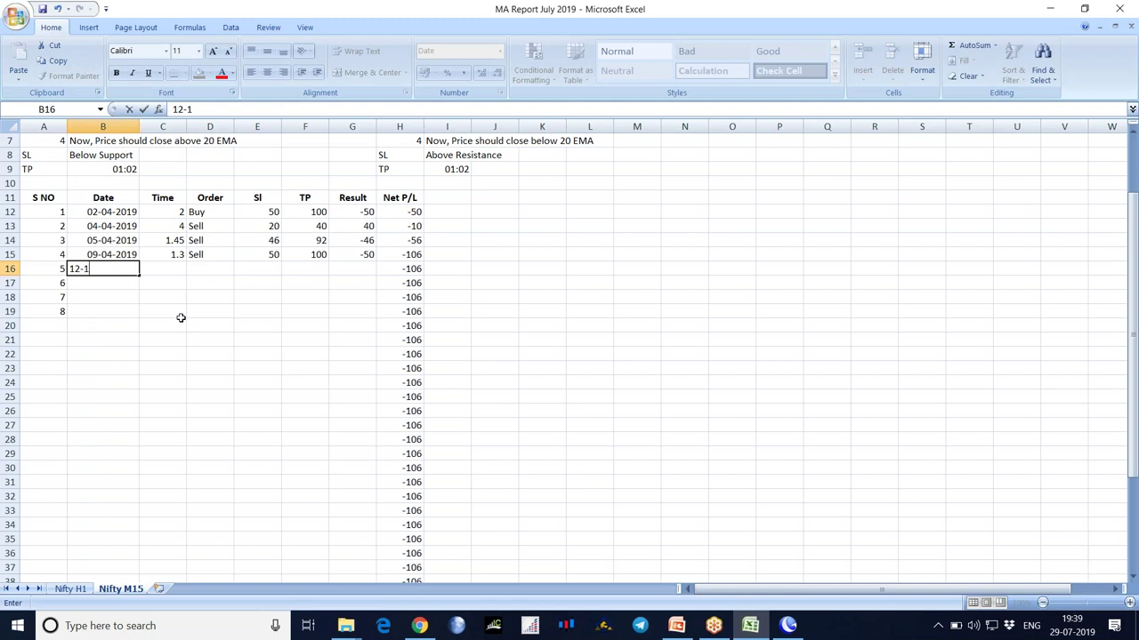
key("Tab")
type("2.15")
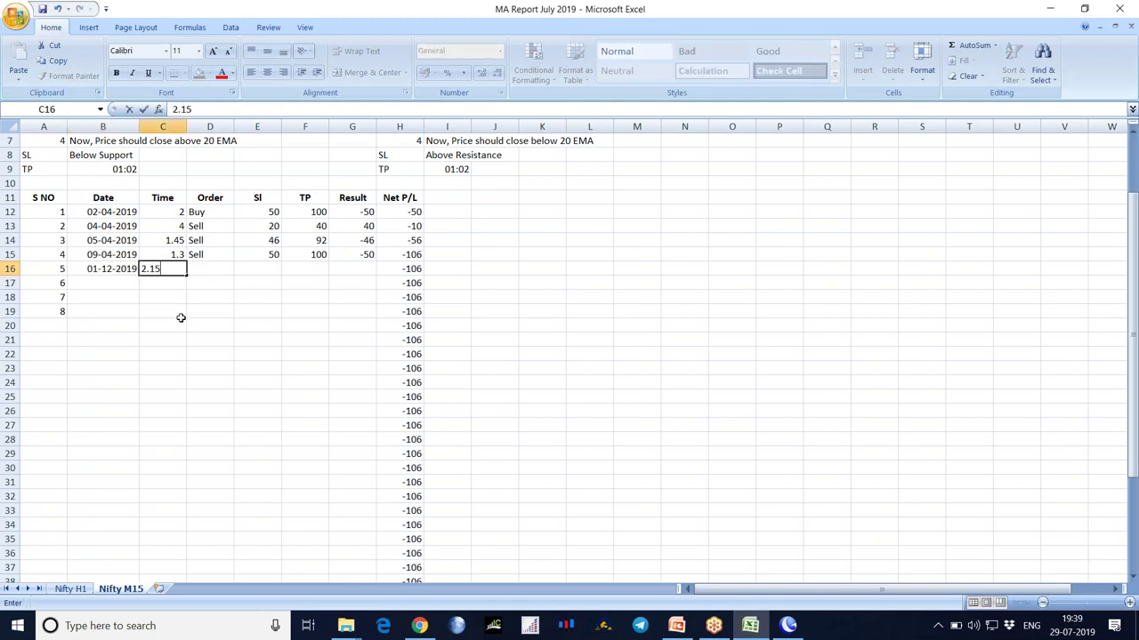
key("Tab")
type("Sell")
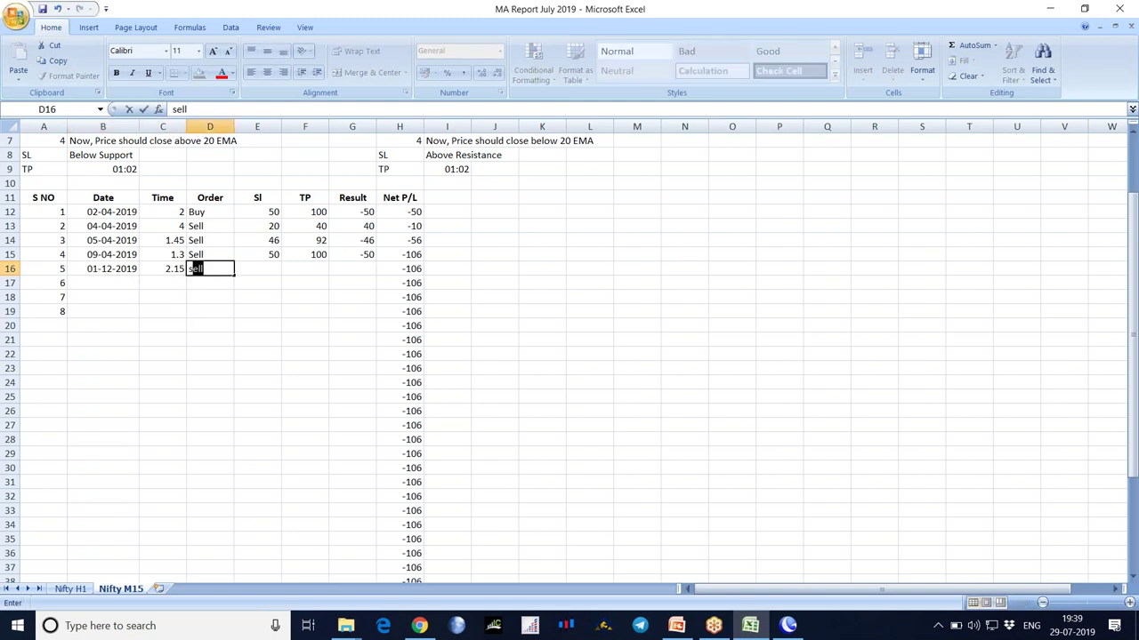
key("Tab")
Complete trade 5 with SL 42, TP 84 and result -42
type("42")
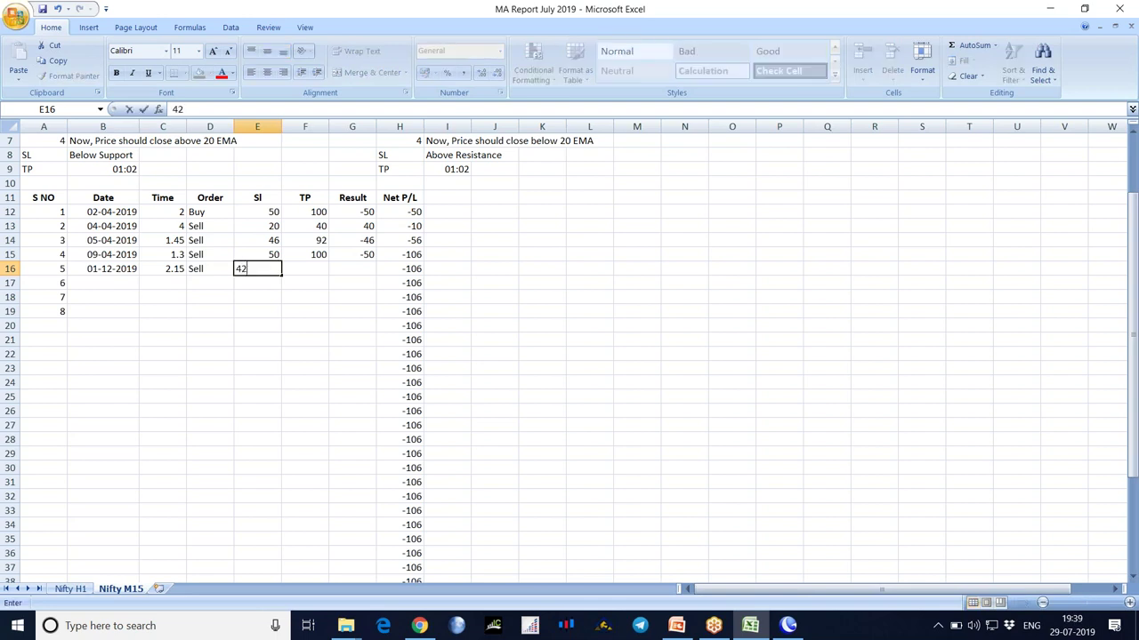
key("Tab")
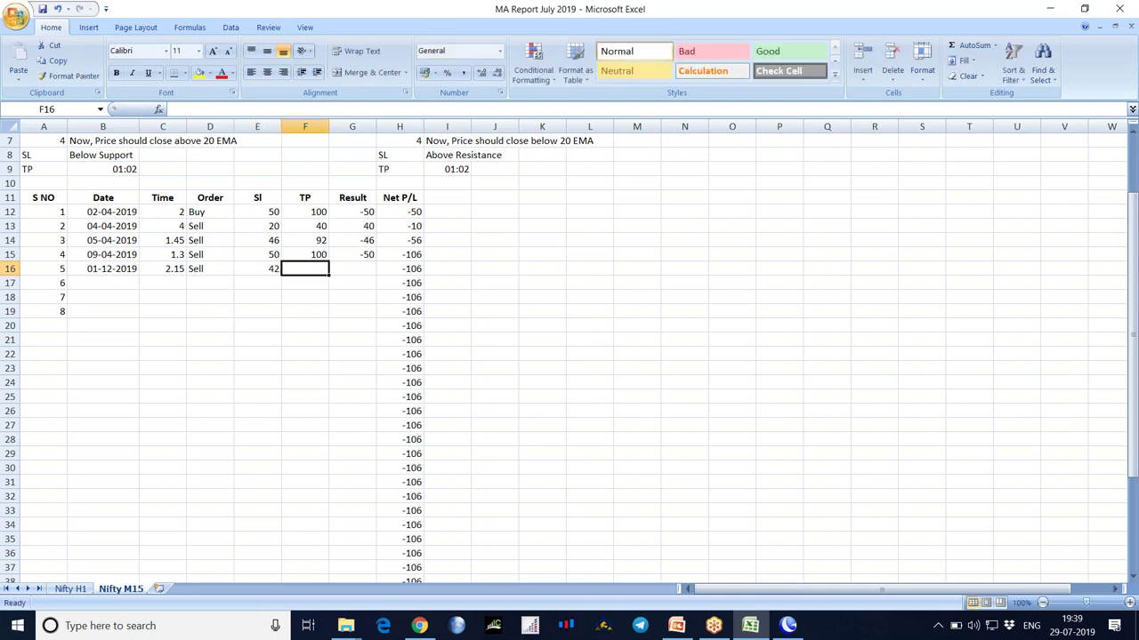
type("84")
key("Tab")
type("-42")
key("Return")
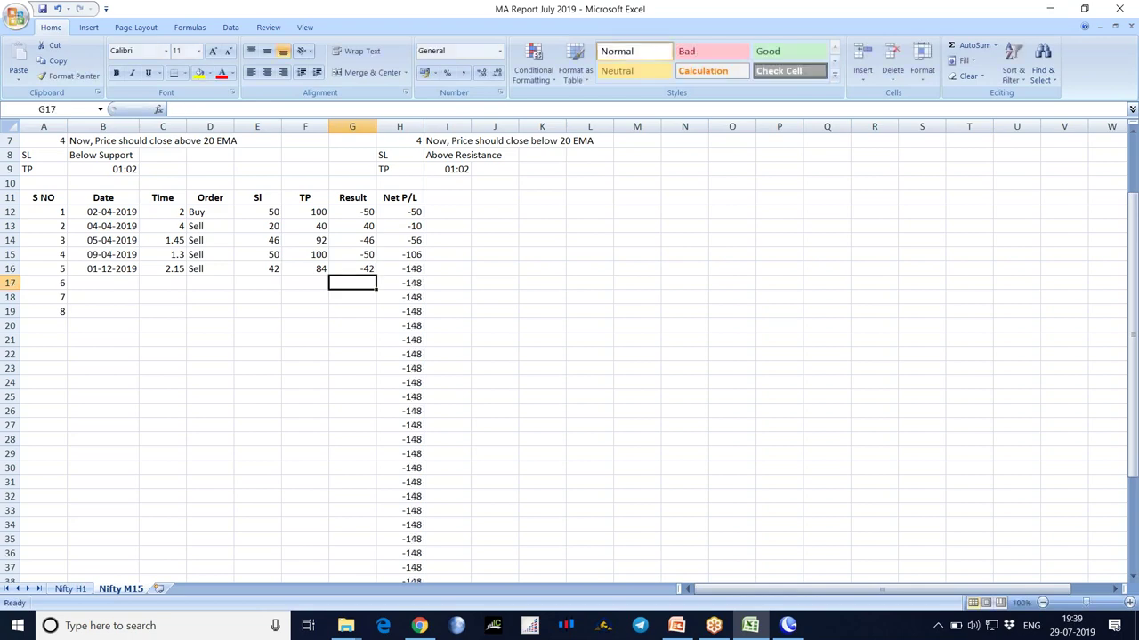
Switch to MetaTrader 4 and move the red vertical line to the 18 April 2019 04:15 candle
left_click(799, 628)
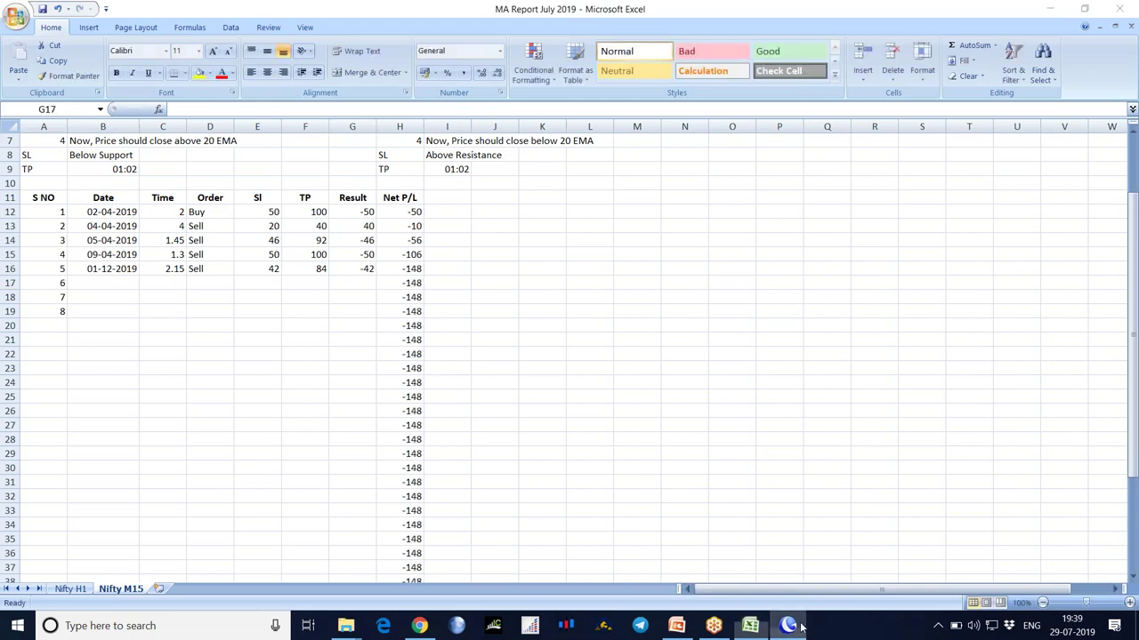
scroll(766, 448, "down", 10)
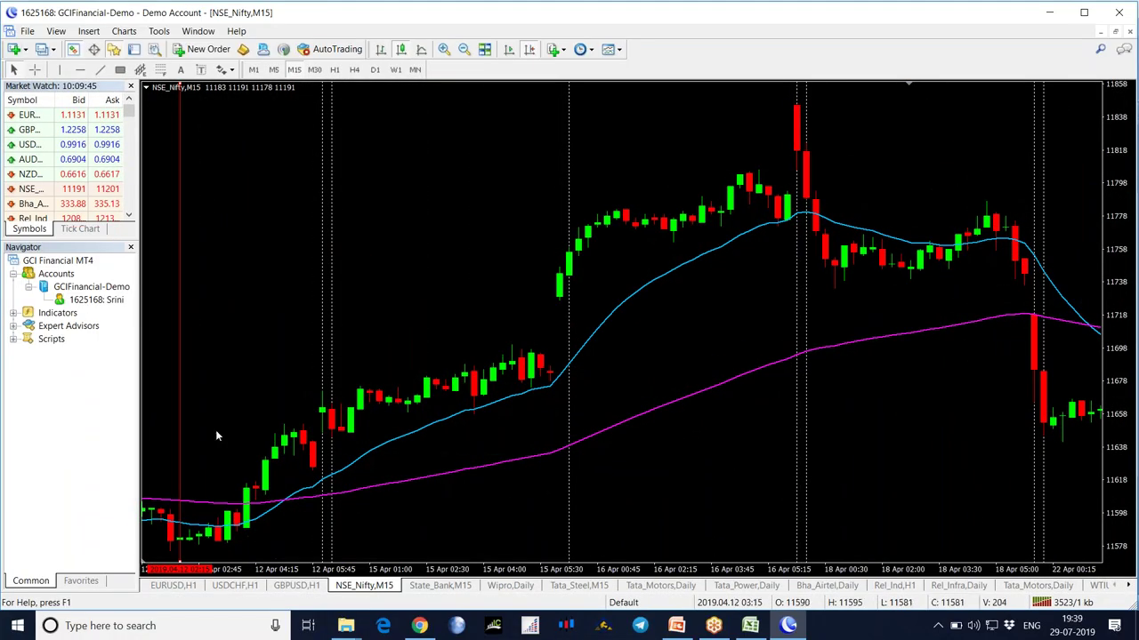
left_click_drag(180, 425, 966, 389)
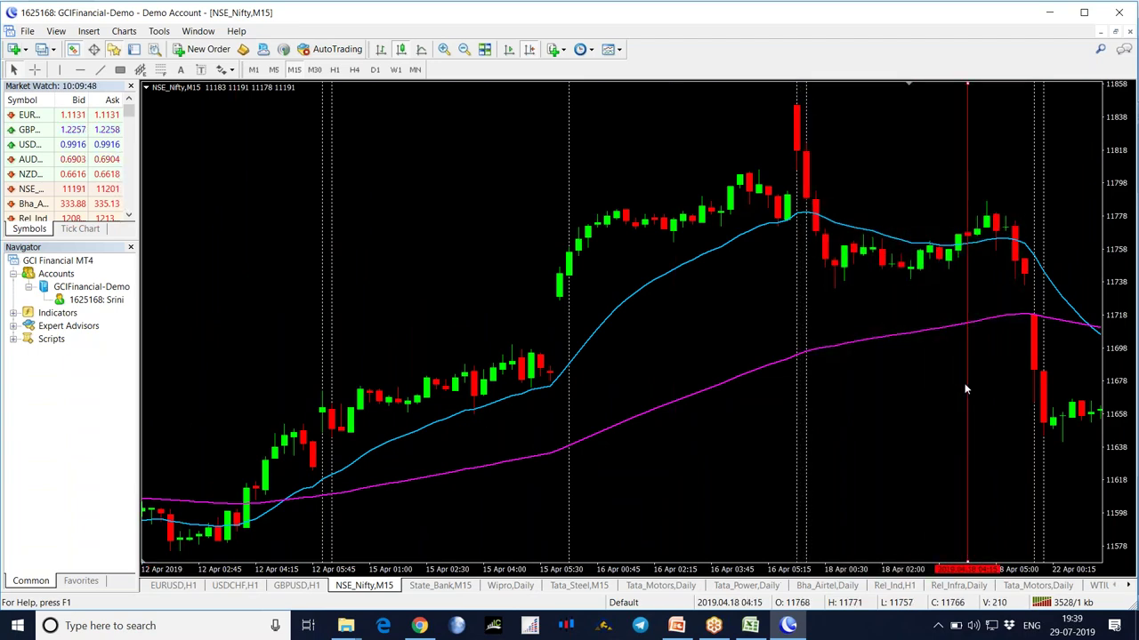
left_click_drag(933, 440, 836, 457)
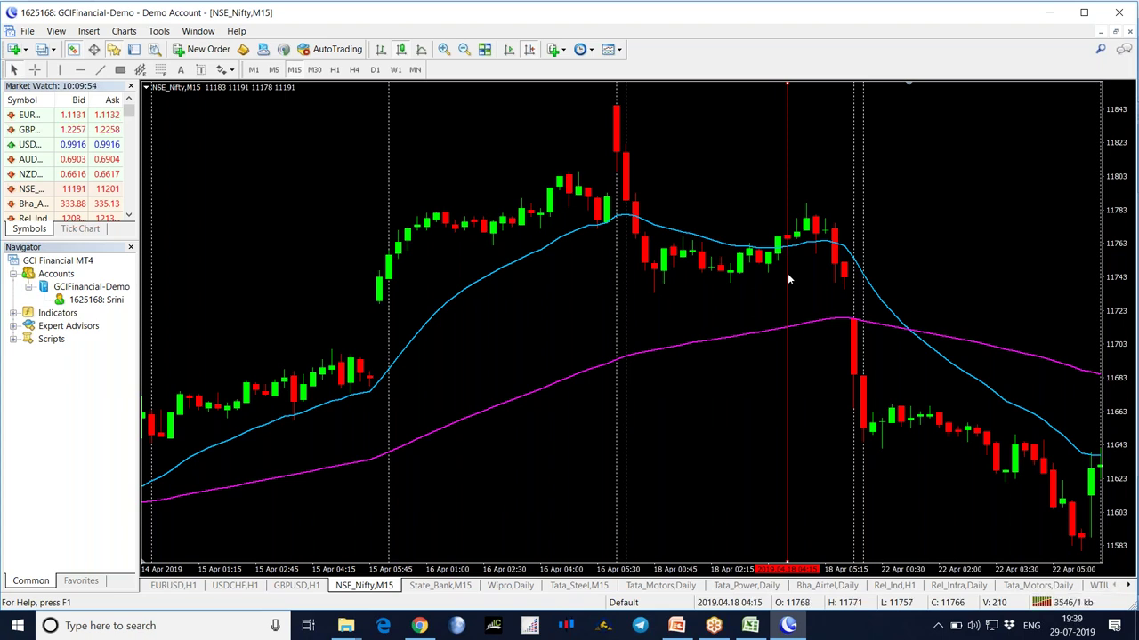
Measure the price distance from the 18 April 2019 04:15 candle with the crosshair
middle_click(774, 246)
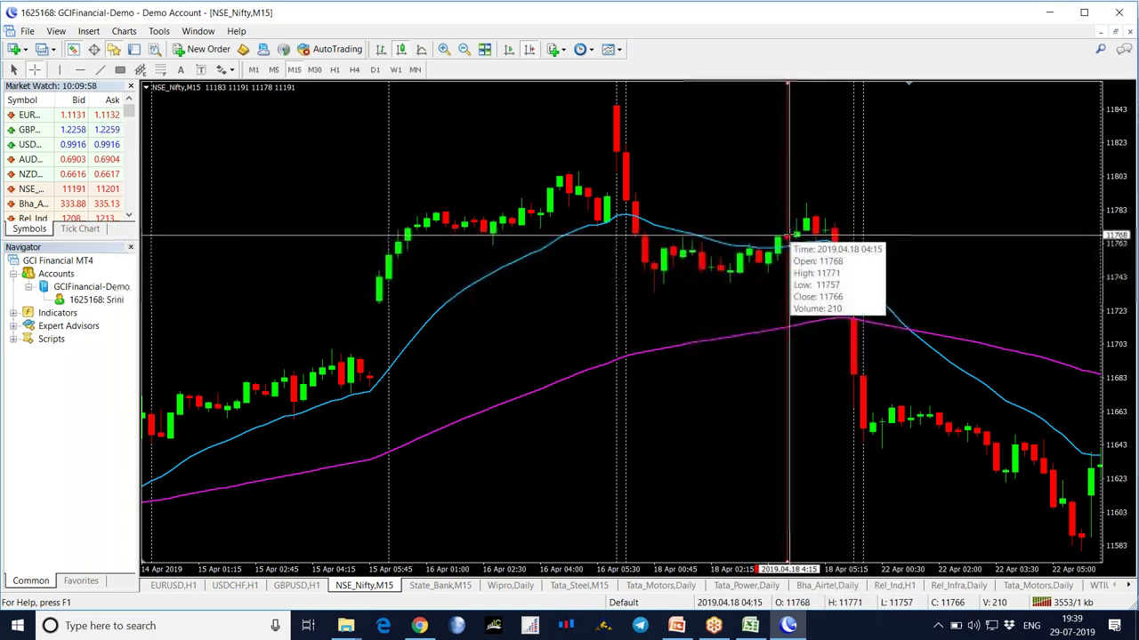
left_click_drag(789, 236, 913, 255)
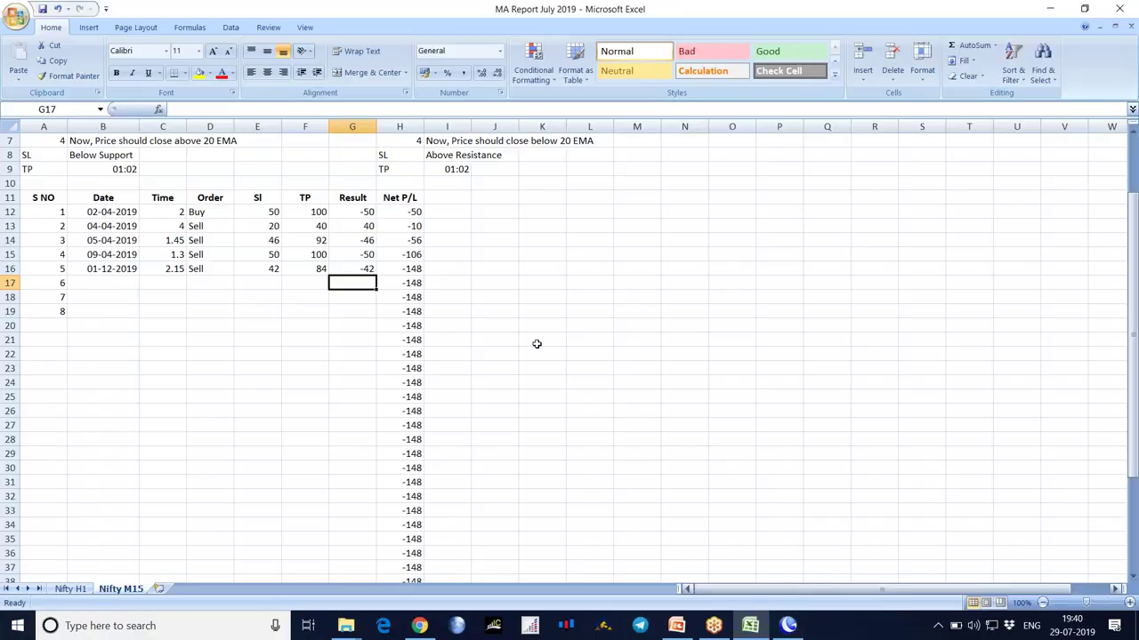
Switch to Excel and log trade 6 with date 18-04-2019, time 4.15 and order Buy
left_click(788, 625)
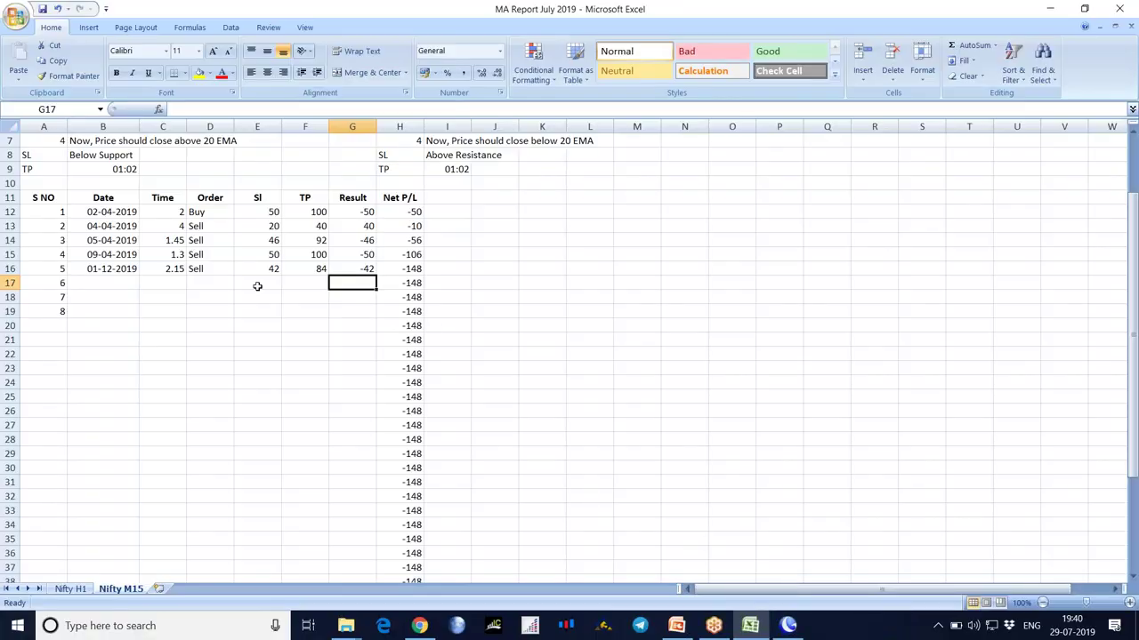
left_click(108, 283)
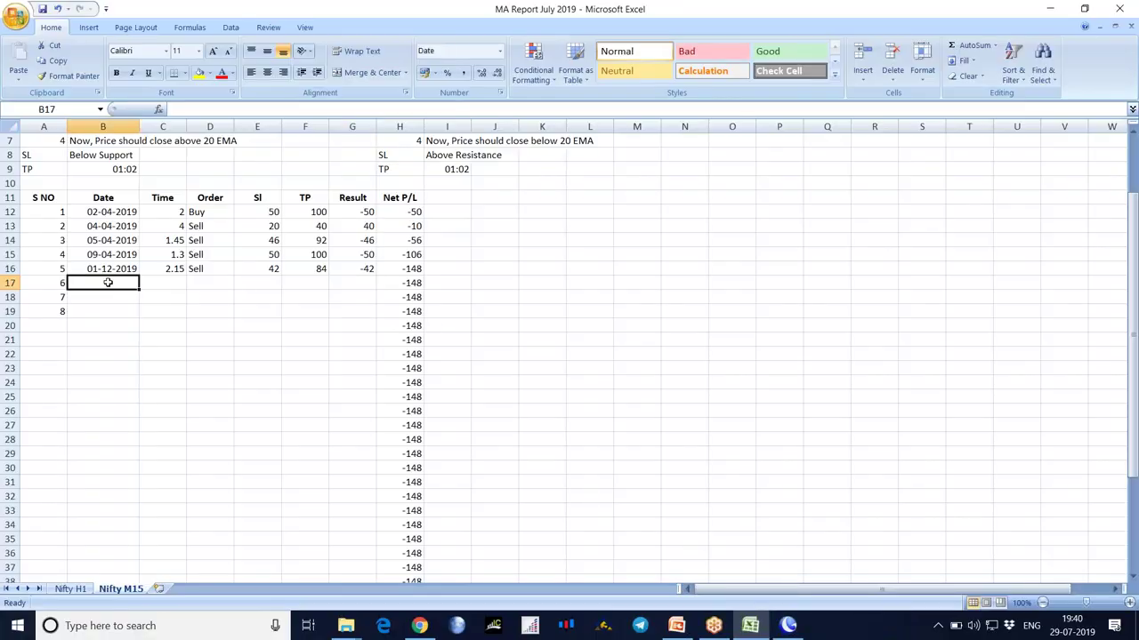
type("18-4-19")
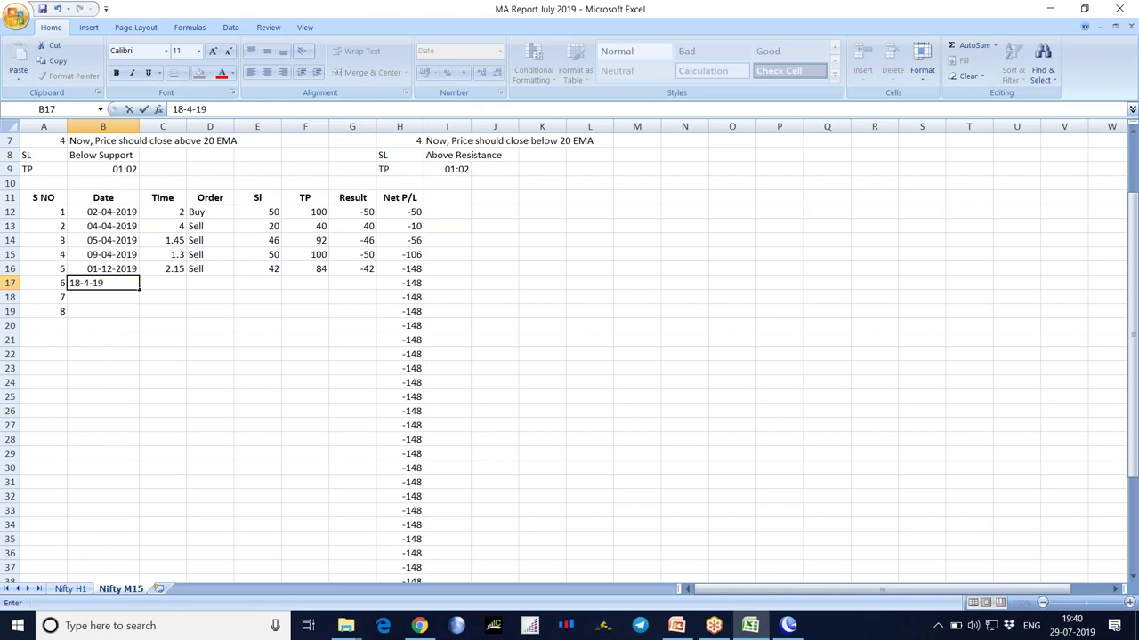
key("Tab")
type("4")
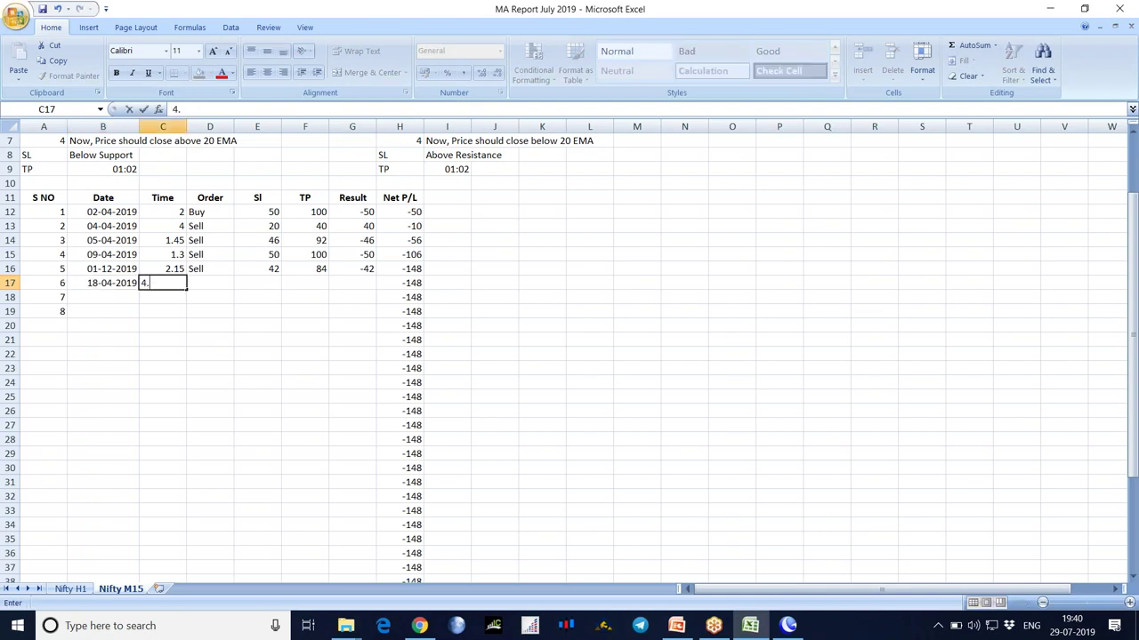
type(".15")
key("Tab")
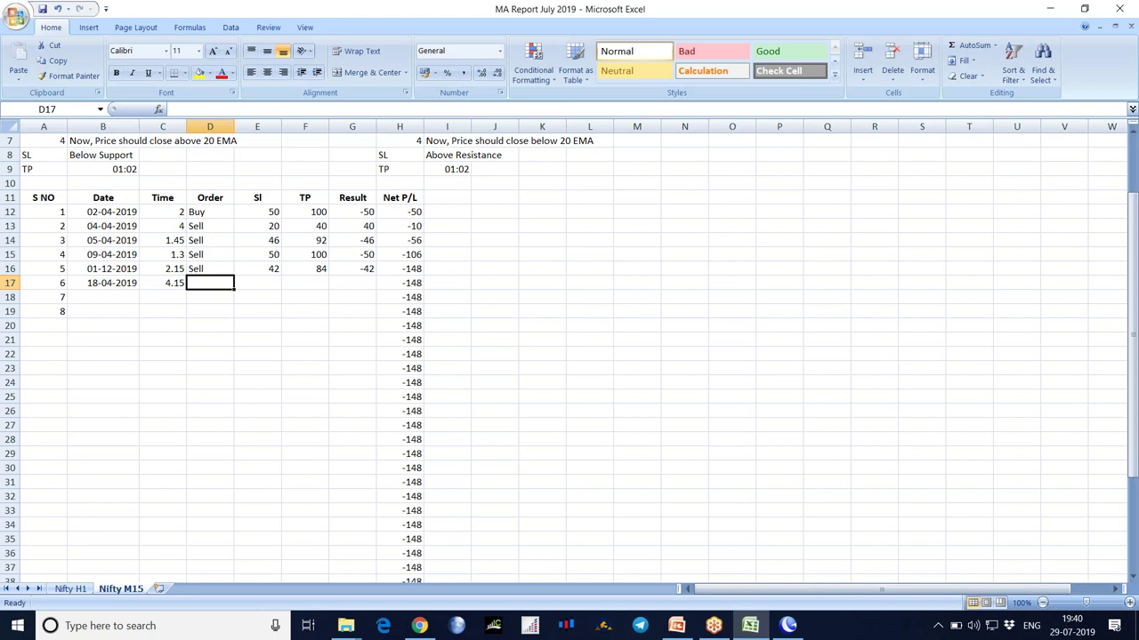
type("Buy")
key("Tab")
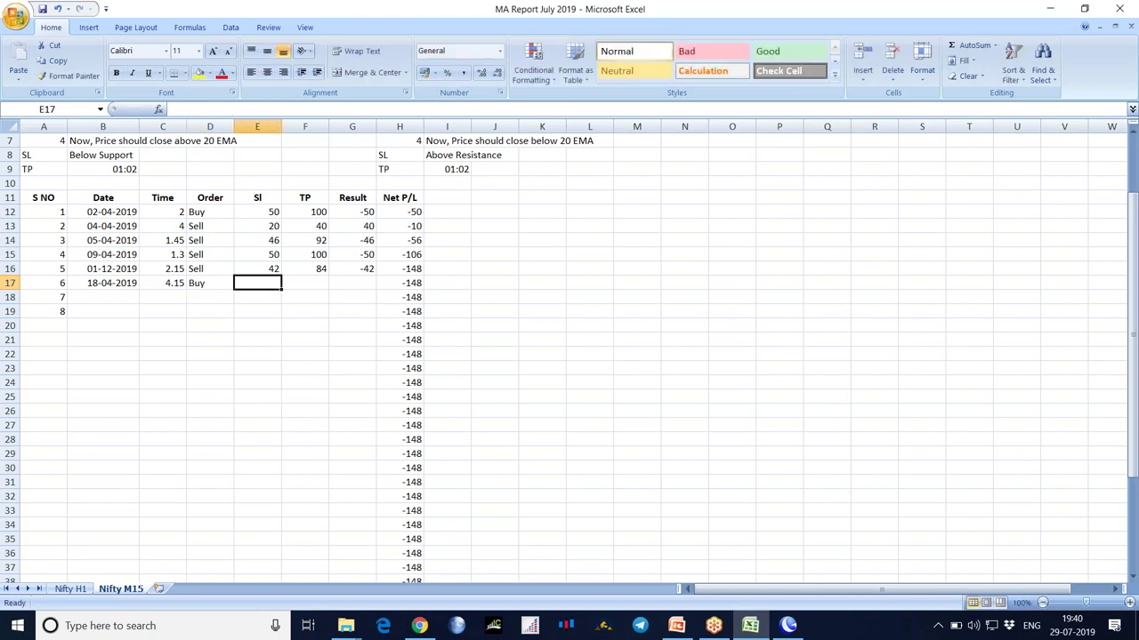
Complete trade 6 with SL 30, TP 60 and result -30, and return to its date cell
type("30")
key("Tab")
type("60")
key("Tab")
type("-")
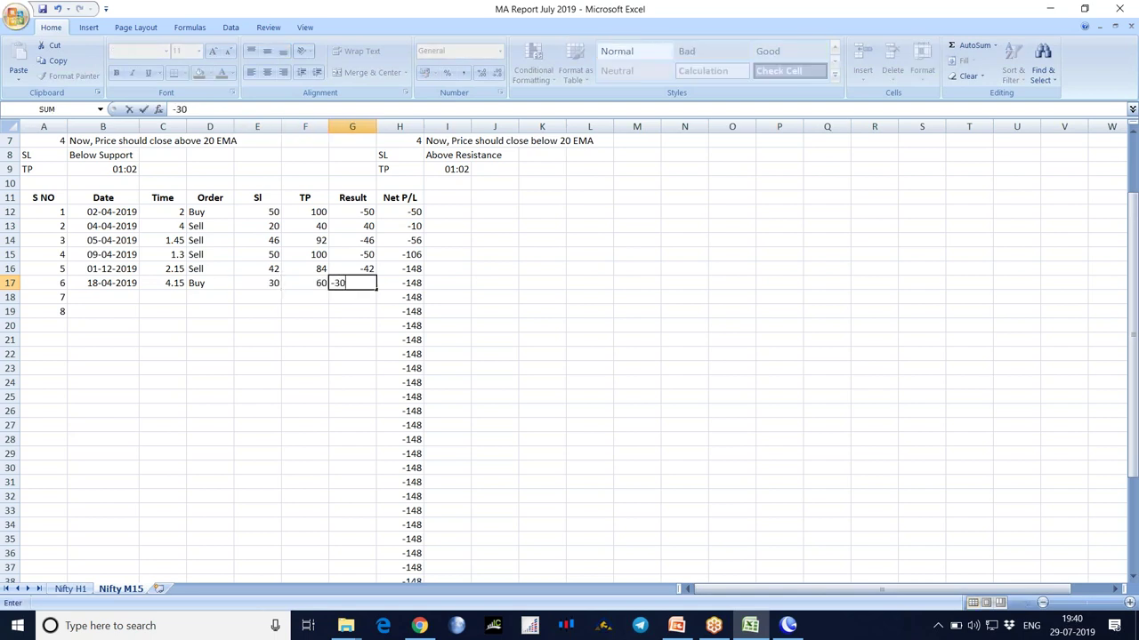
key("Left")
key("Left")
key("Left")
key("Left")
key("Left")
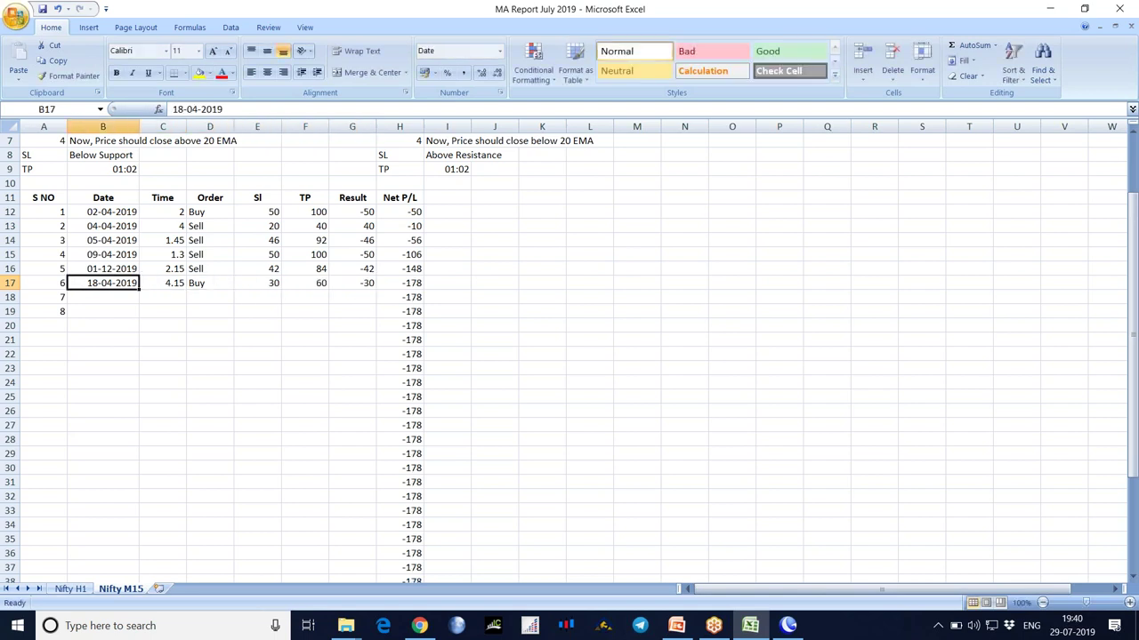
Check the date cell of trade 5 and switch back to the Nifty M15 chart in MetaTrader 4
left_click(102, 268)
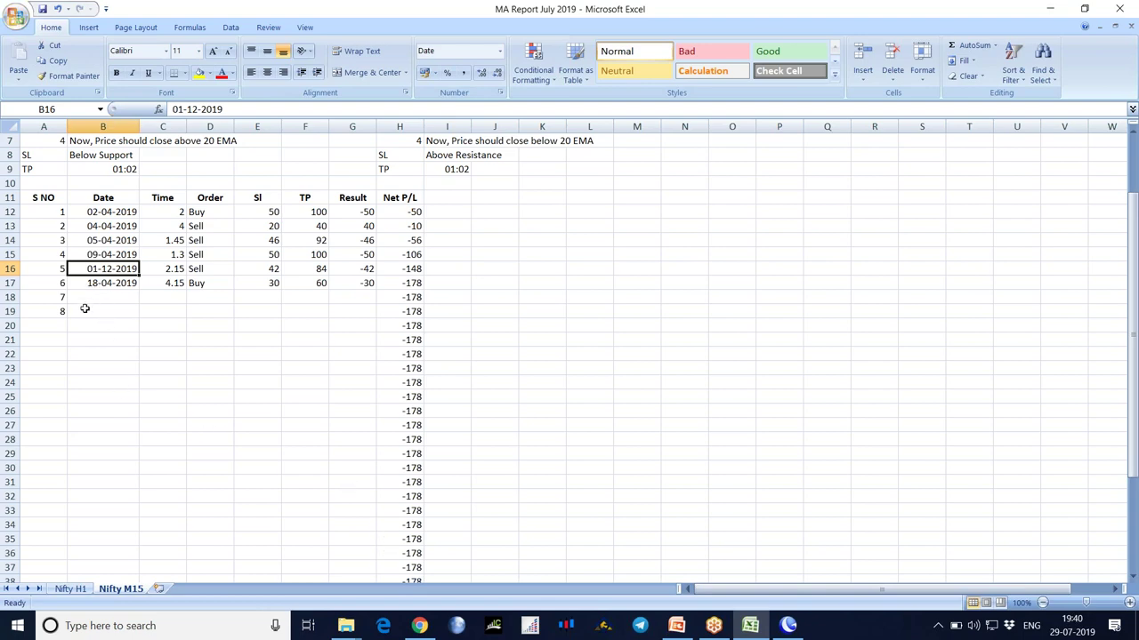
left_click(773, 635)
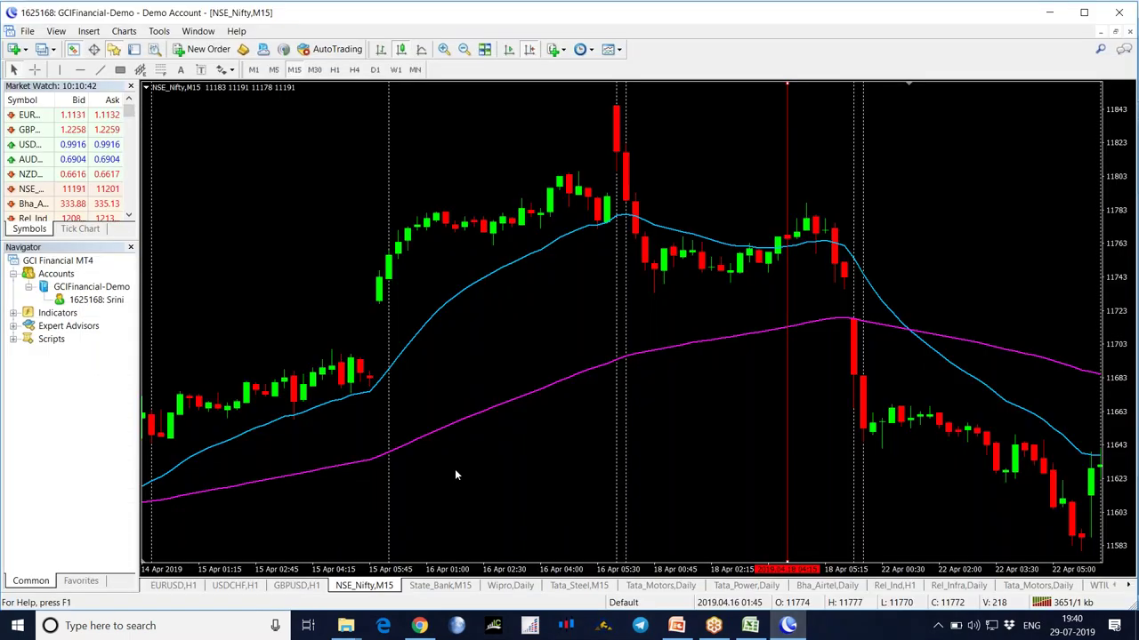
Check the date and time of the trade 5 entry candle around 12 April 2019 02:00 with the crosshair
left_click_drag(467, 469, 709, 453)
scroll(730, 452, "up", 3)
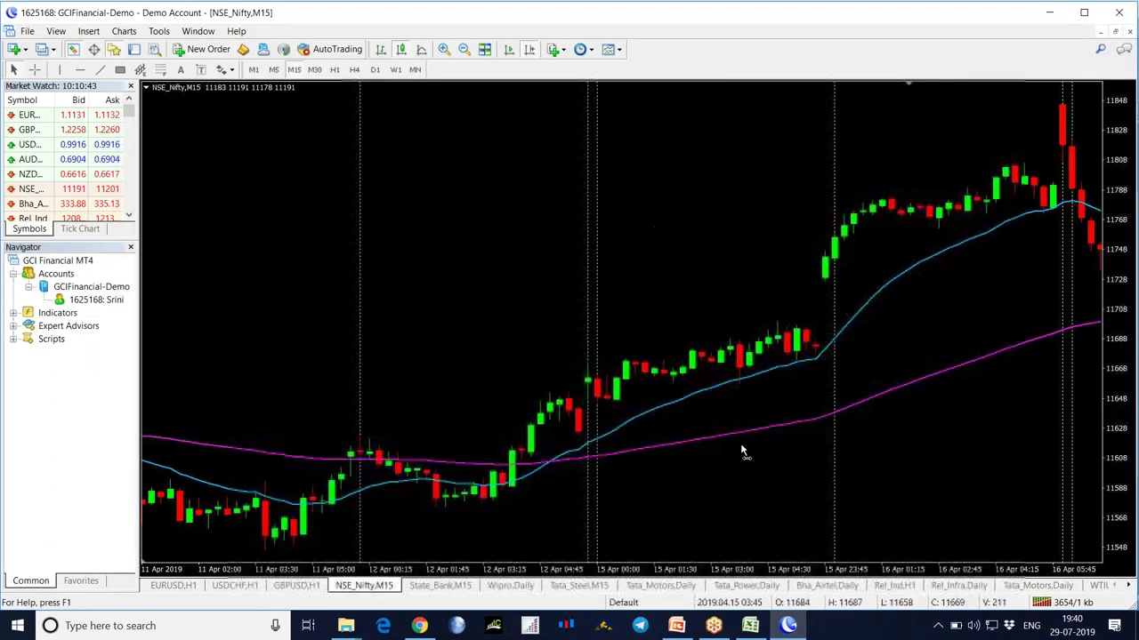
middle_click(433, 505)
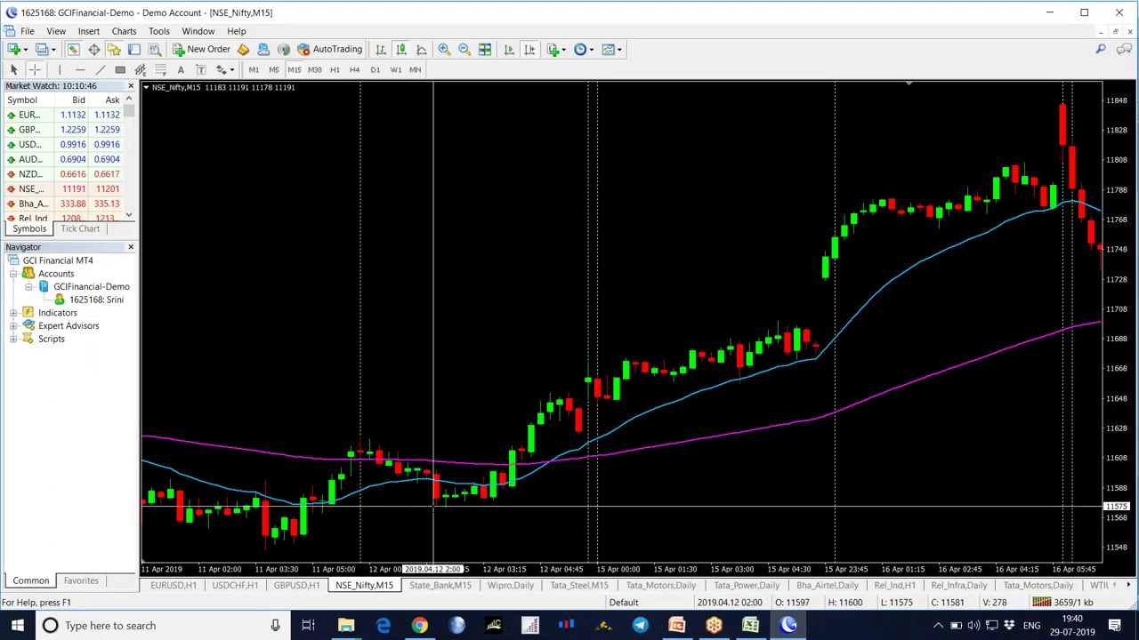
key("Escape")
Switch to Excel, correct the date of trade 5 to 12-04-2019 and select the date cell of trade 7
left_click(750, 625)
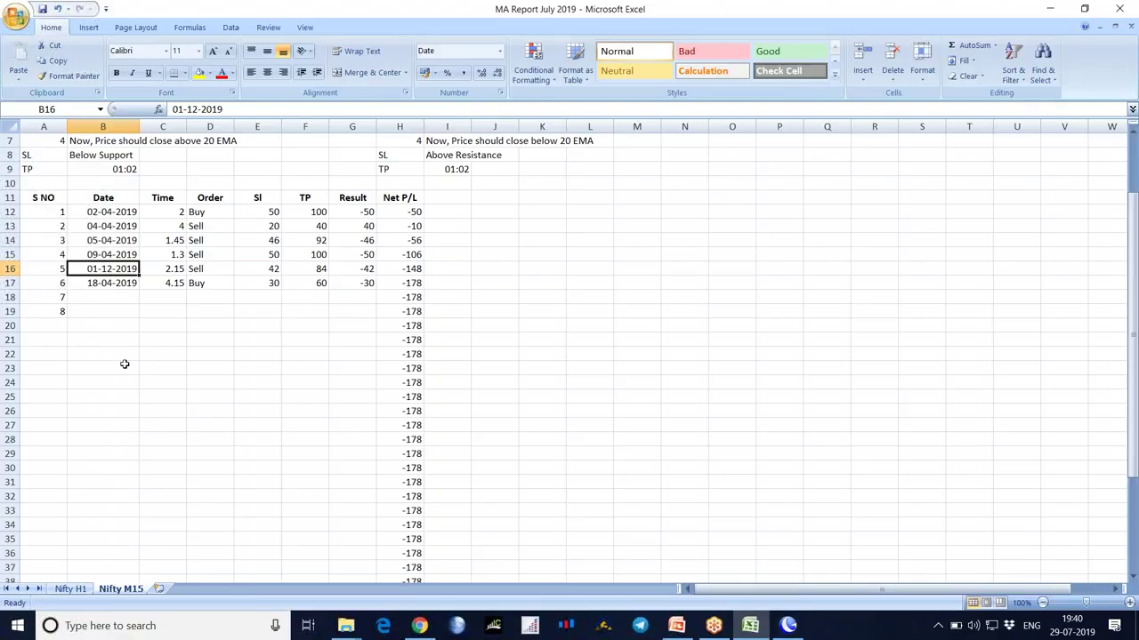
type("12-4-19")
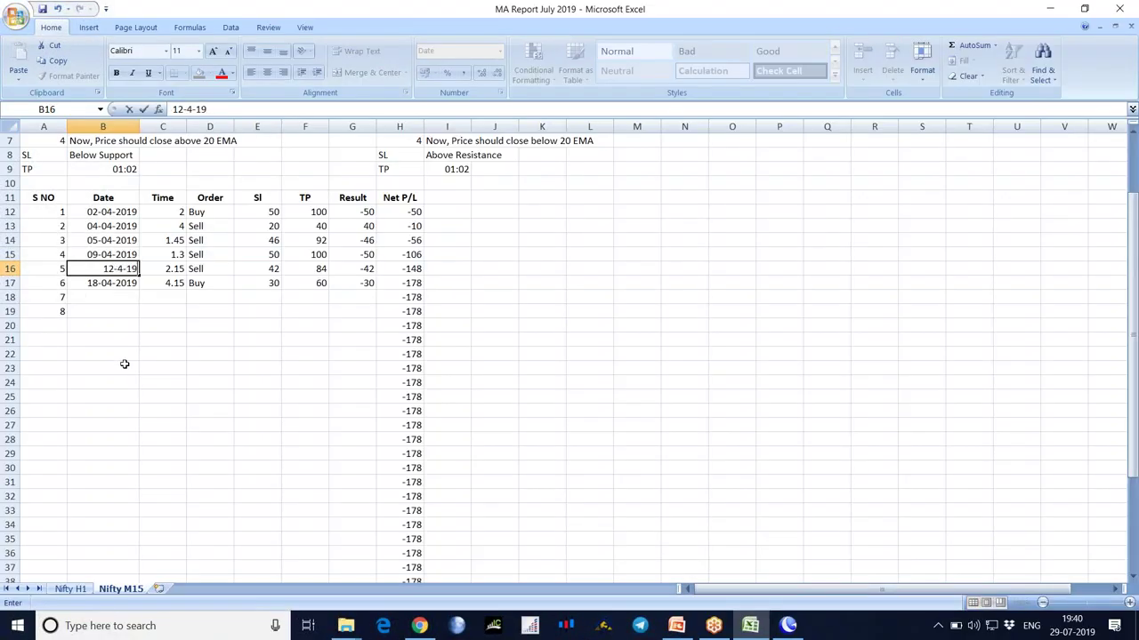
key("Return")
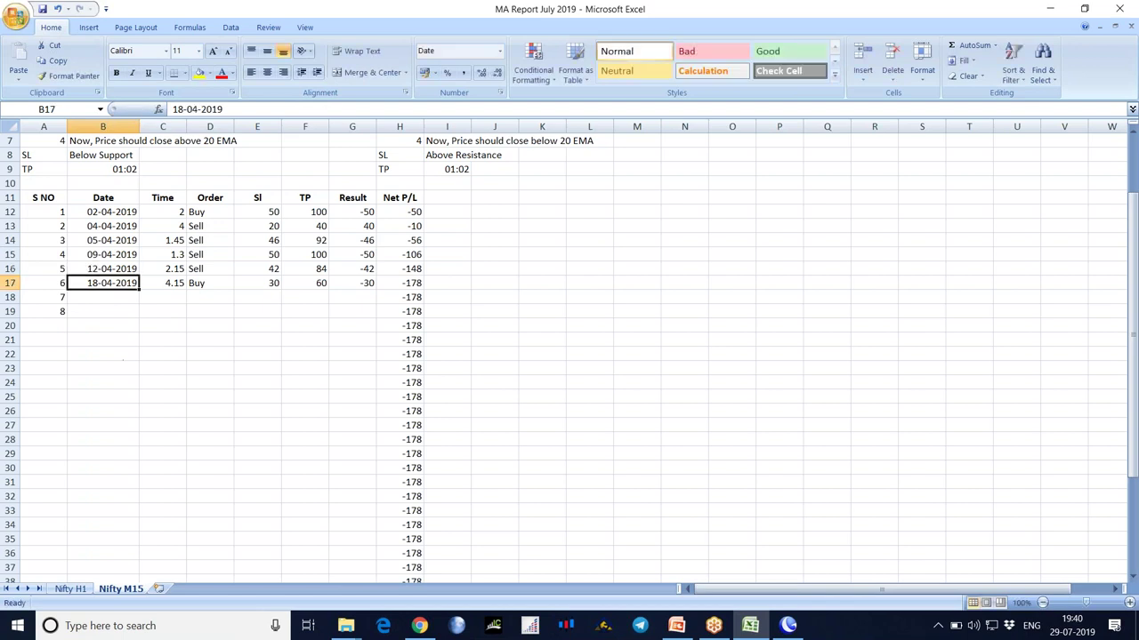
left_click(100, 301)
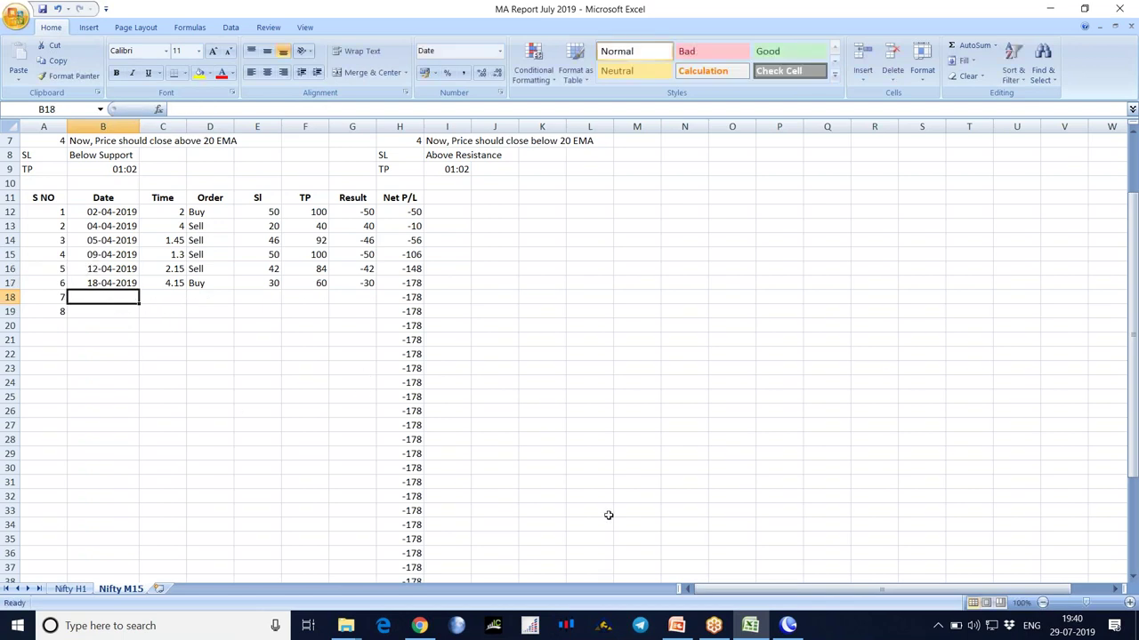
Switch to the Nifty M15 chart in MetaTrader 4 and place the vertical line on the 23 April 2019 02:45 candle
left_click(787, 625)
left_click_drag(943, 422, 374, 462)
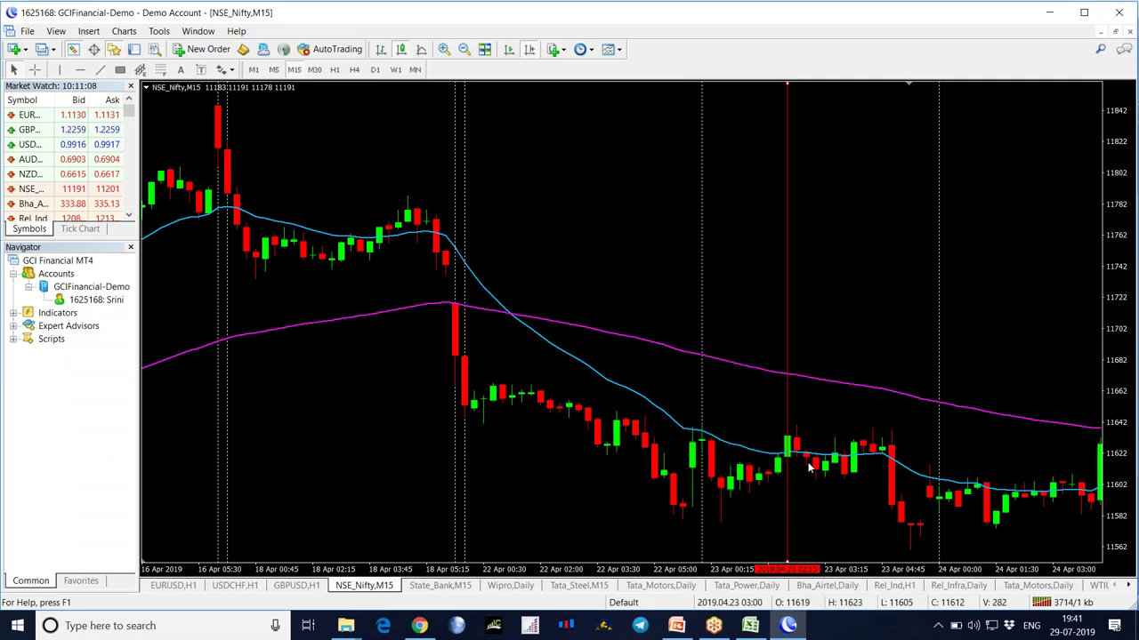
left_click_drag(816, 502, 662, 425)
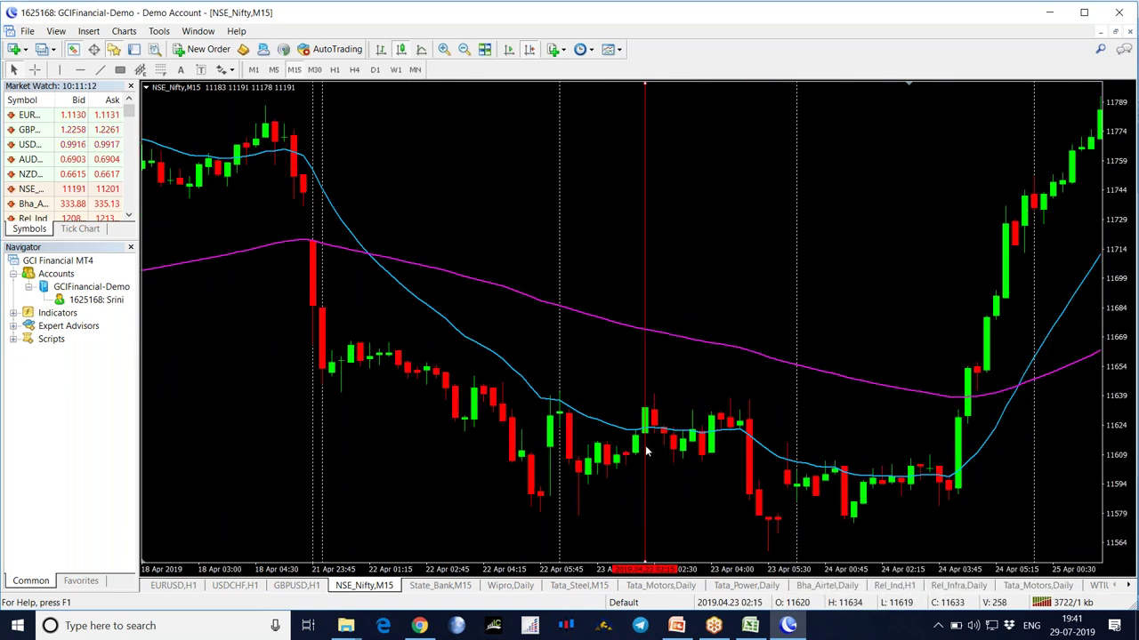
left_click_drag(639, 459, 665, 472)
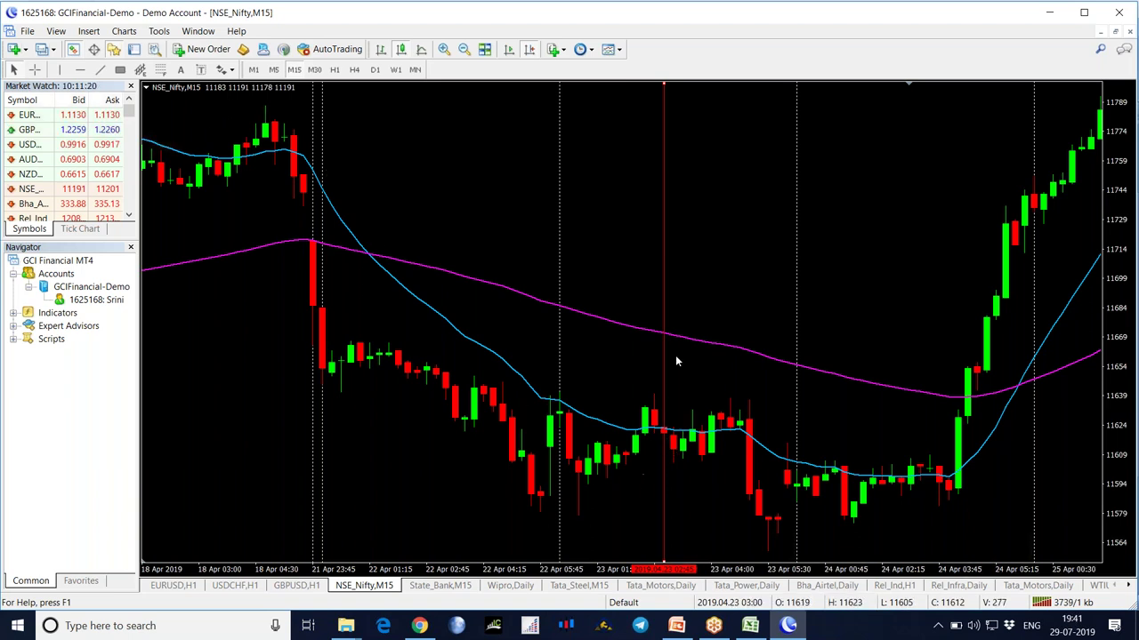
Measure the price distance from the 23 April 2019 02:45 candle to the recent swing high and to the following low with the crosshair
middle_click(628, 504)
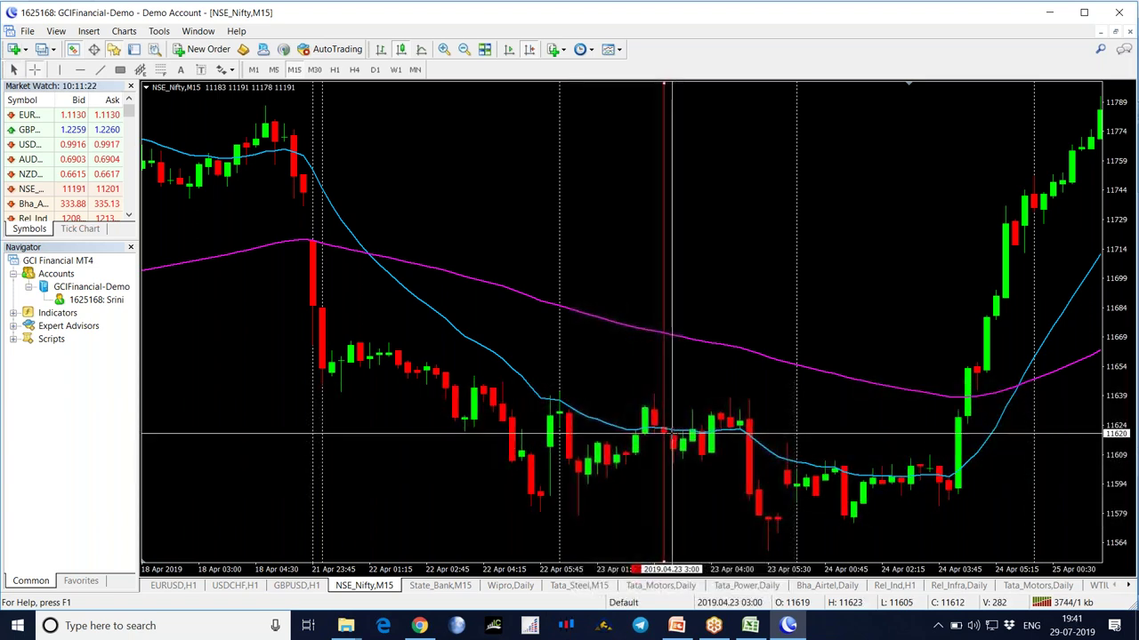
left_click_drag(664, 433, 659, 392)
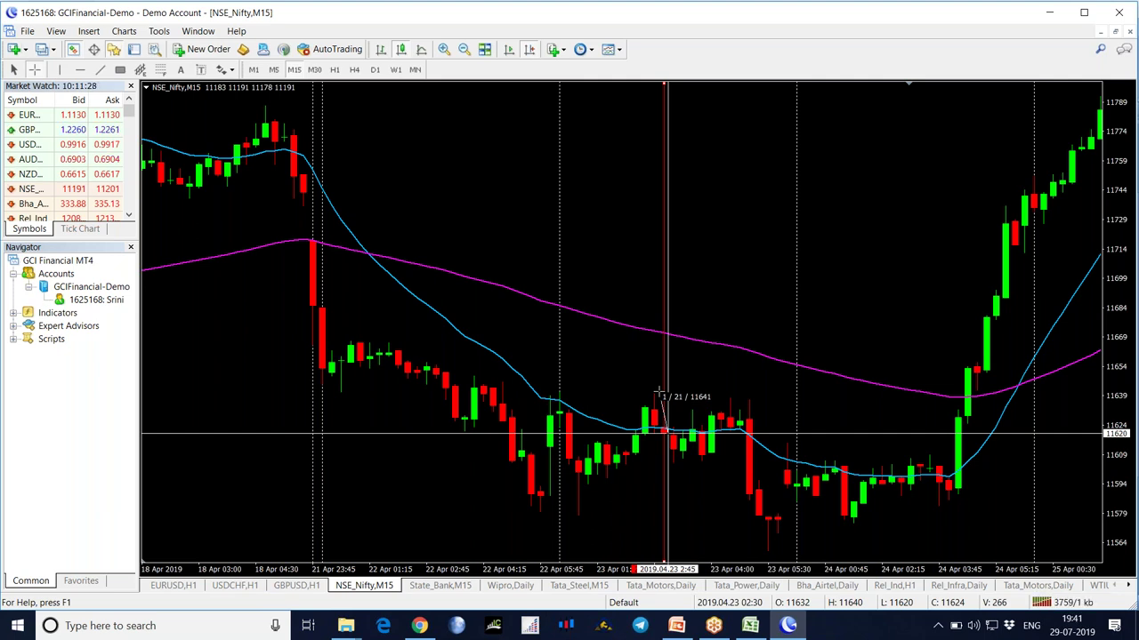
left_click_drag(659, 391, 772, 544)
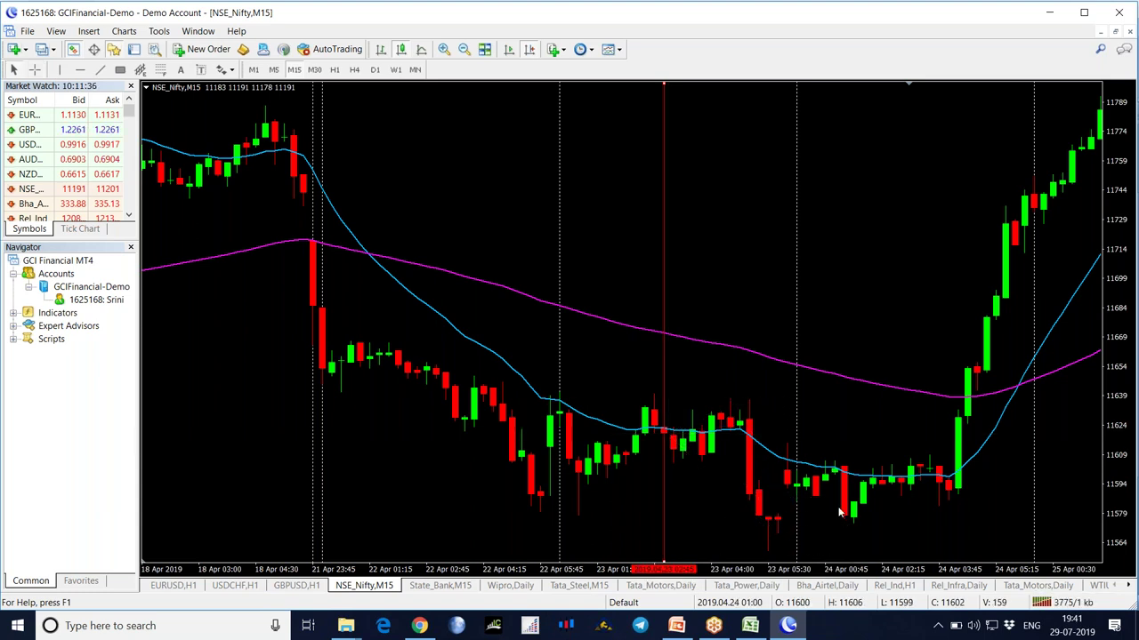
Examine the 25 April 2019 04:30 candle against the 20 EMA with the crosshair
scroll(836, 512, "down", 10)
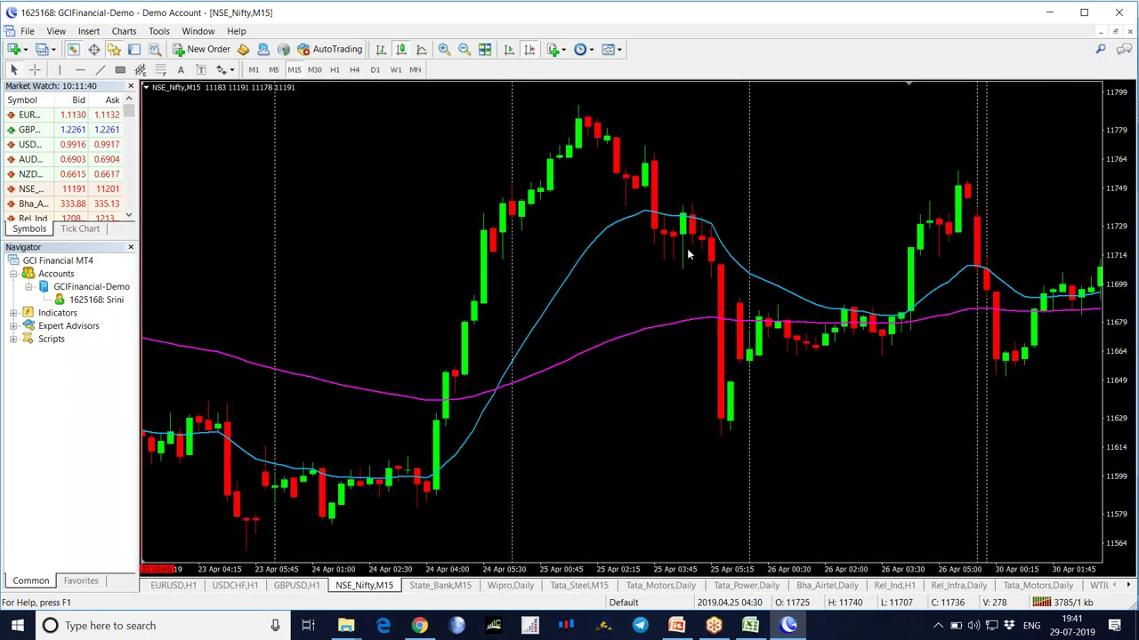
middle_click(686, 218)
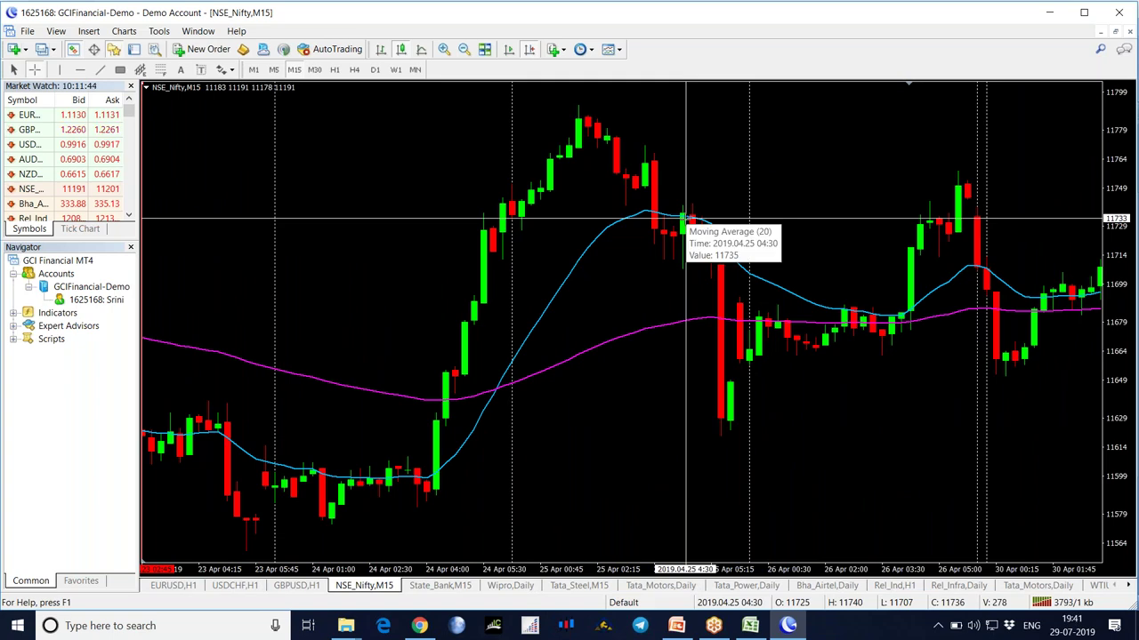
left_click(686, 218)
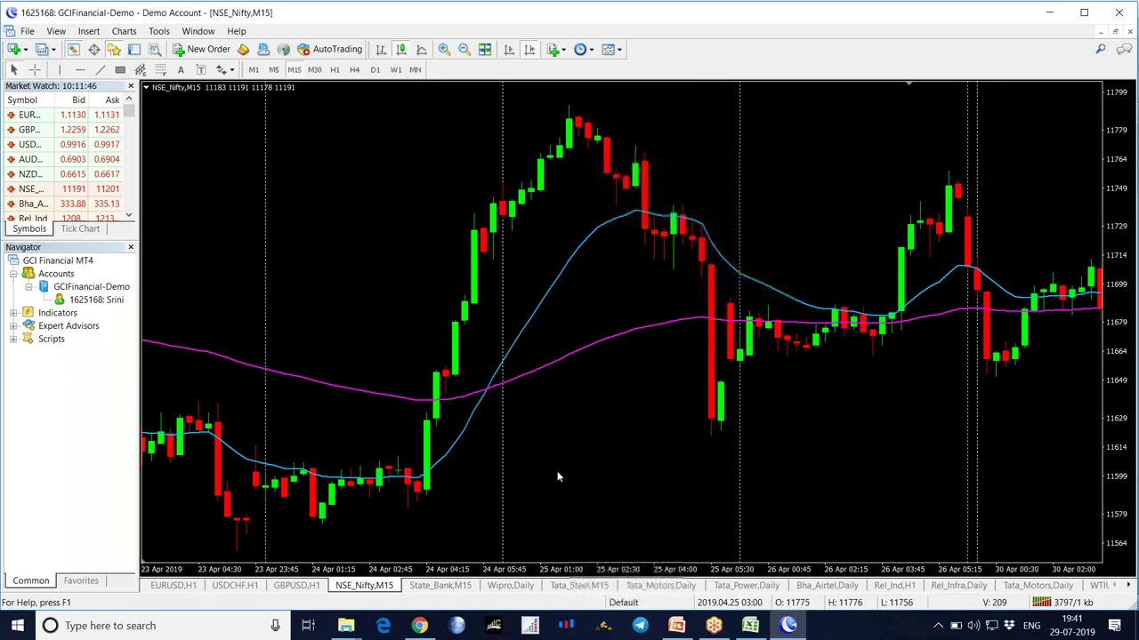
Move the vertical line to the 23 April 2019 03:00 candle and check its time with the crosshair
scroll(377, 498, "up", 10)
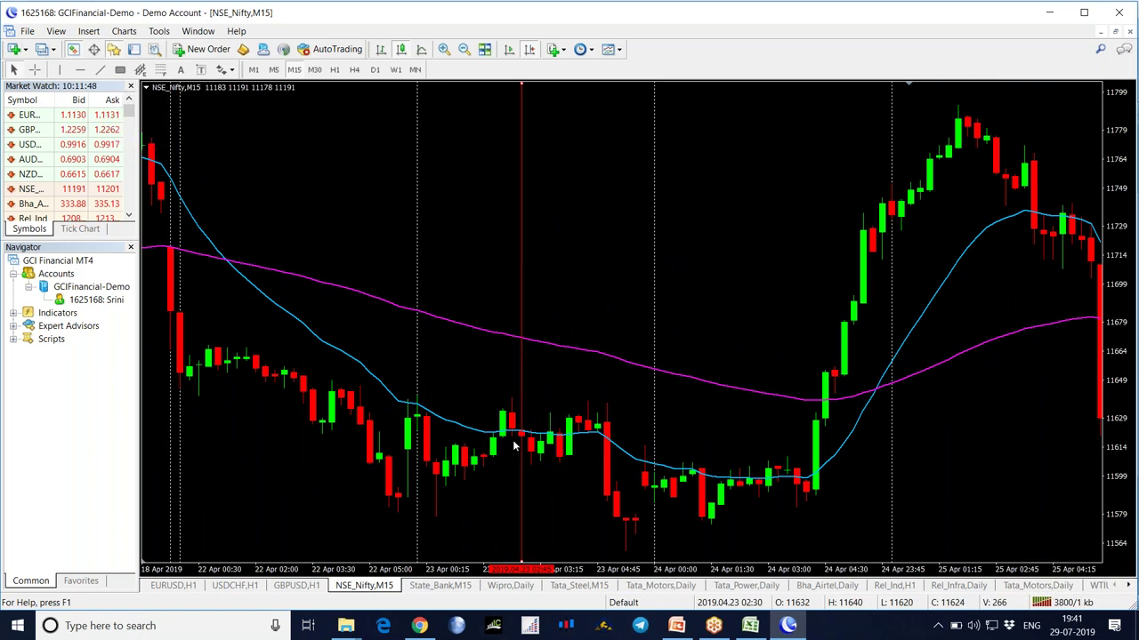
middle_click(518, 441)
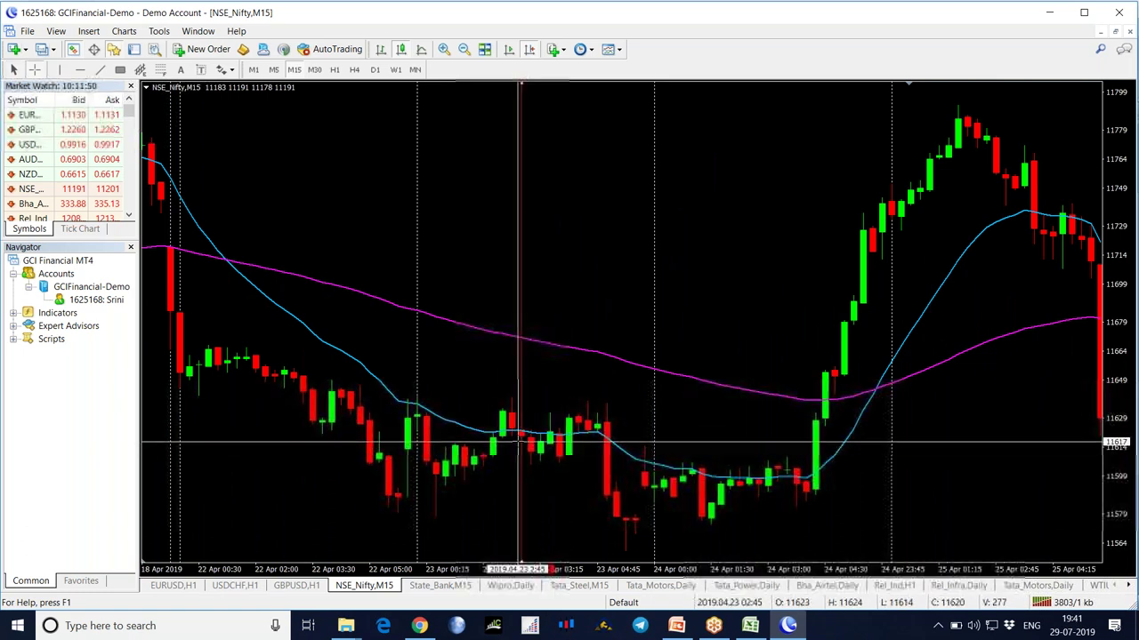
left_click(524, 463)
left_click_drag(524, 478, 534, 475)
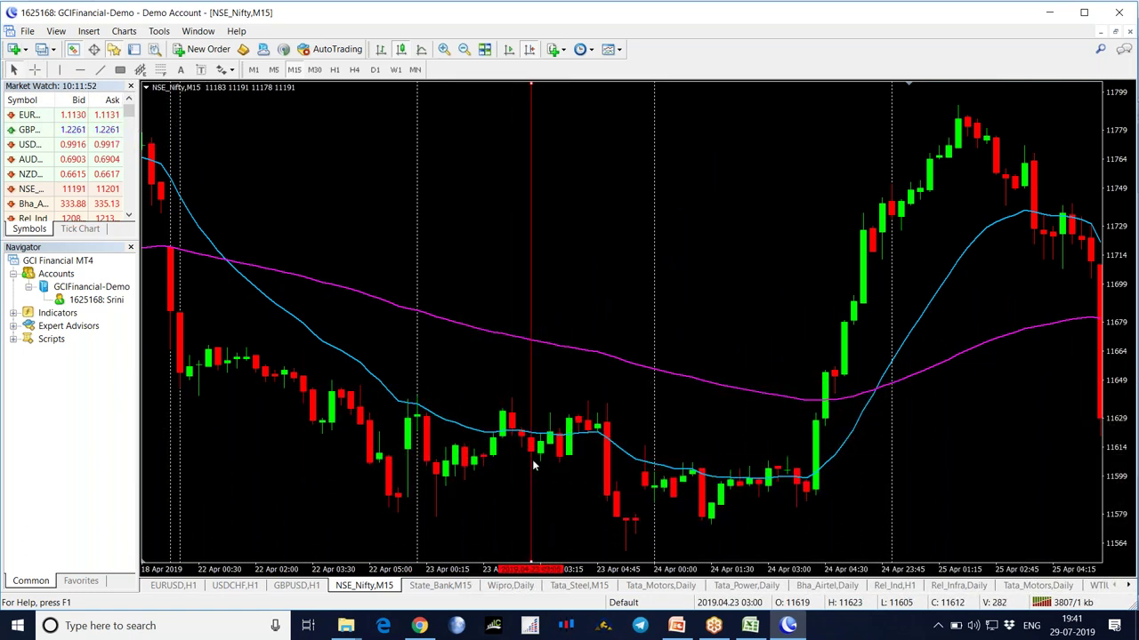
middle_click(531, 442)
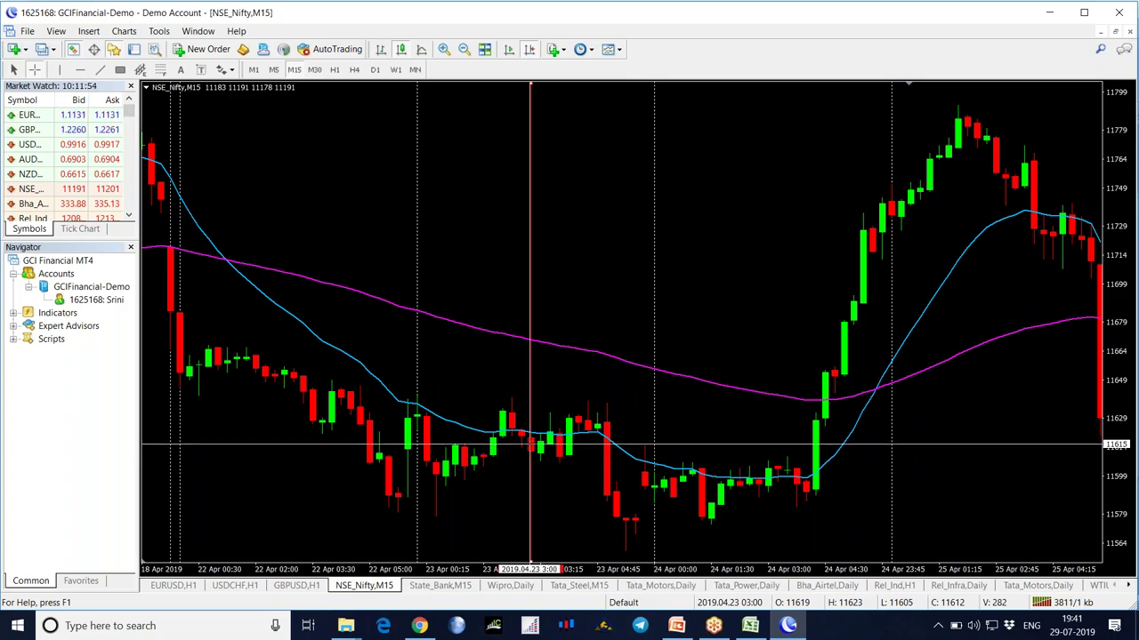
Switch to Excel and log trade 7 with date 23-04-2019, time 3 and order Sell
left_click(750, 625)
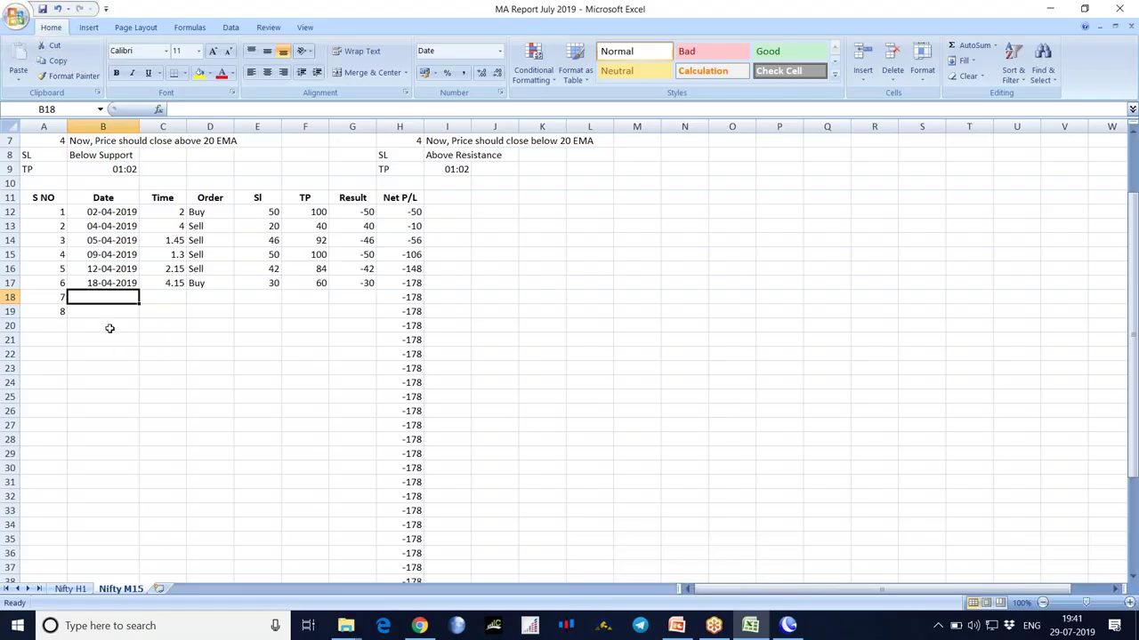
type("23-04-20")
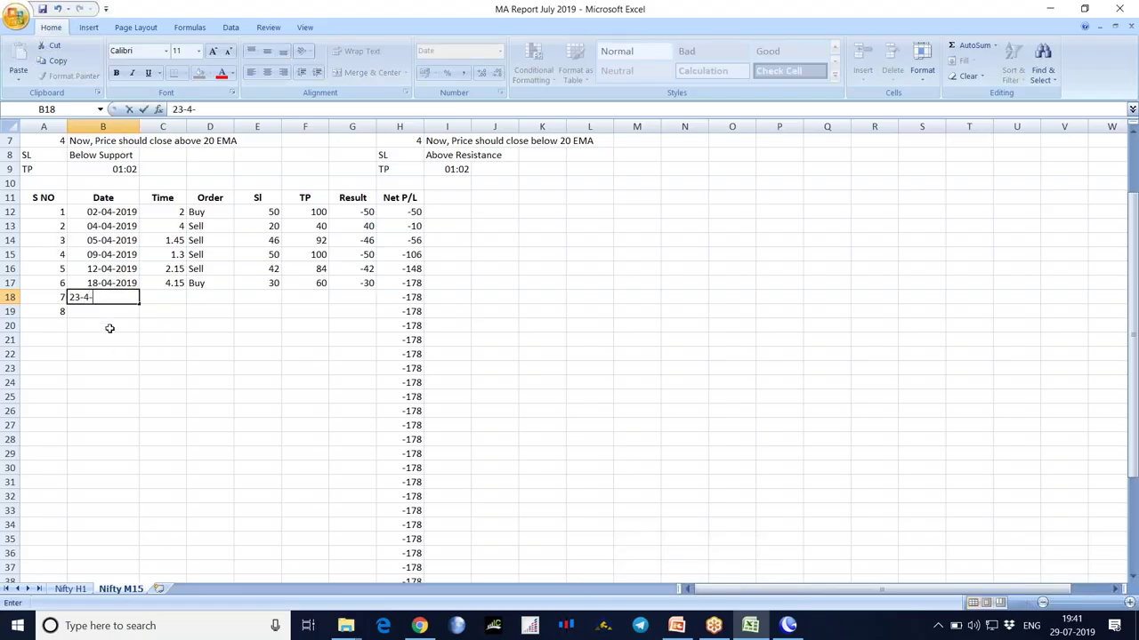
type("19")
key("Tab")
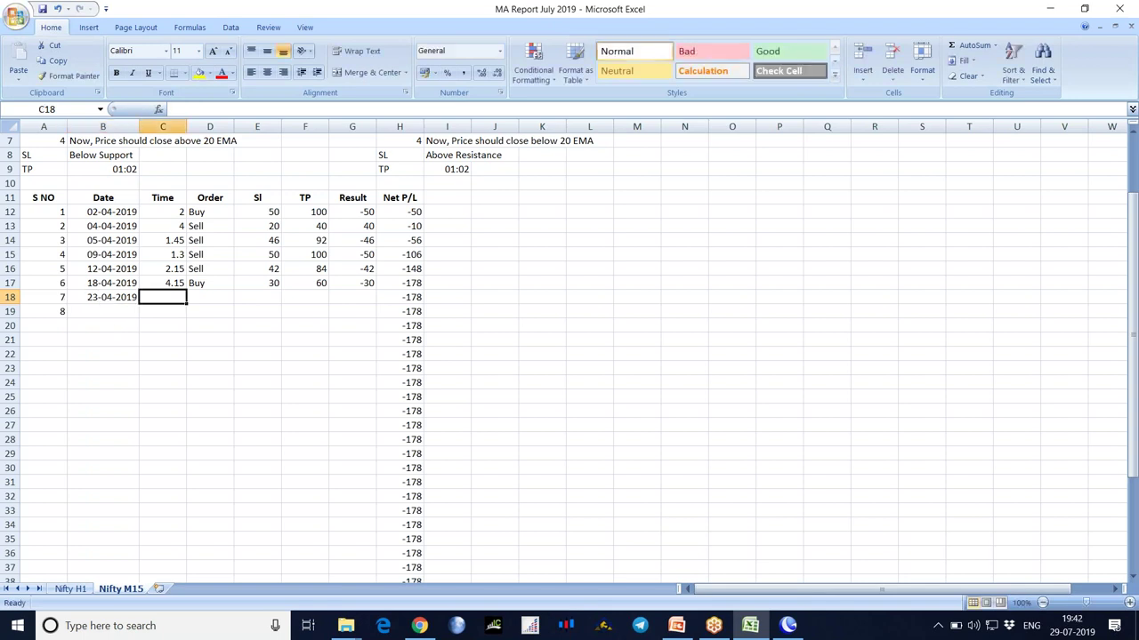
type("3")
key("Tab")
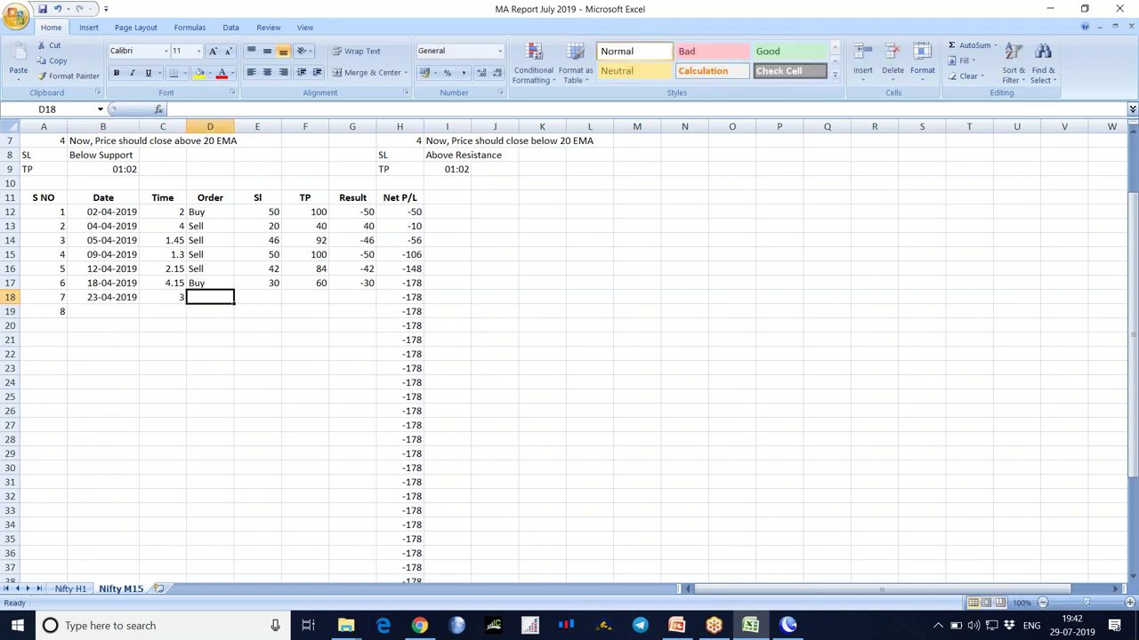
type("sell")
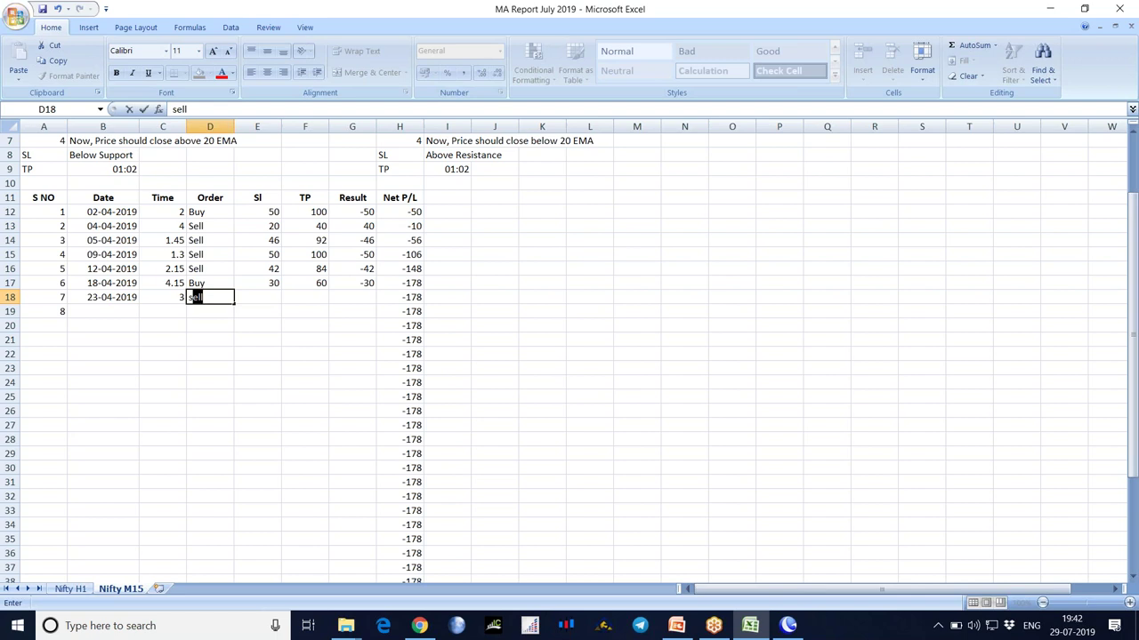
key("Tab")
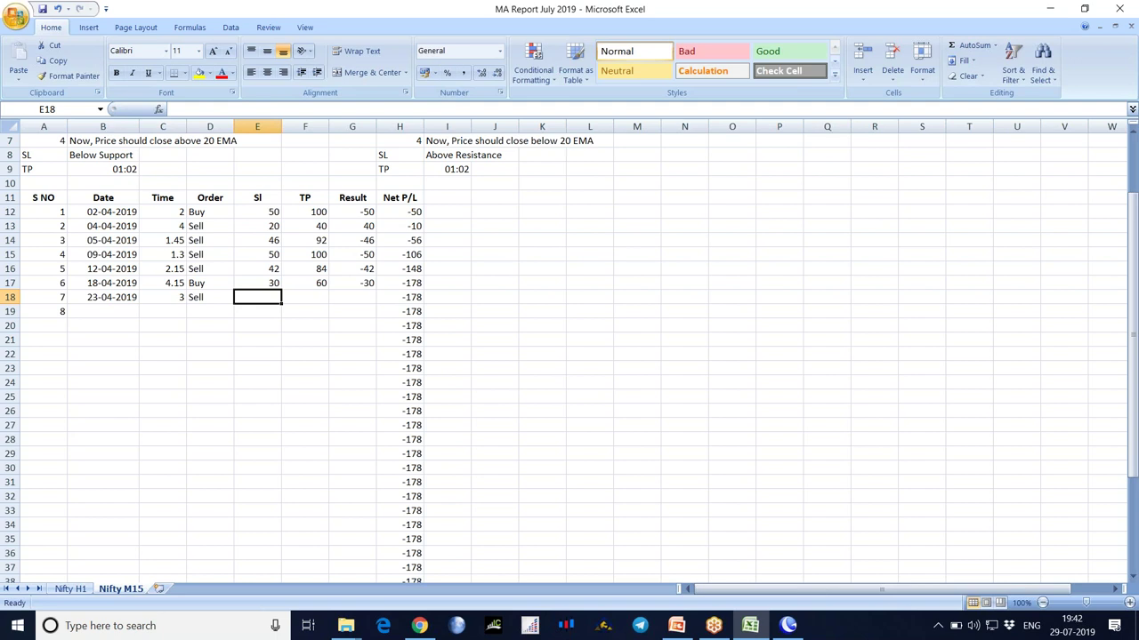
Complete trade 7 with SL 25, TP 37 and result 25, and go to the date cell of trade 8
type("25")
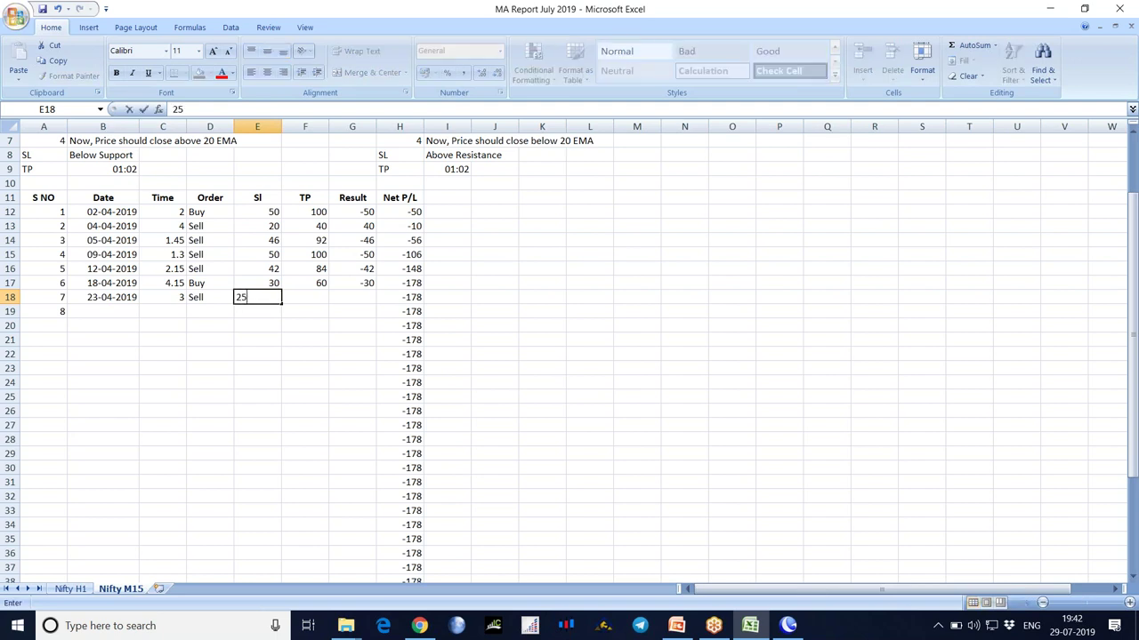
key("Tab")
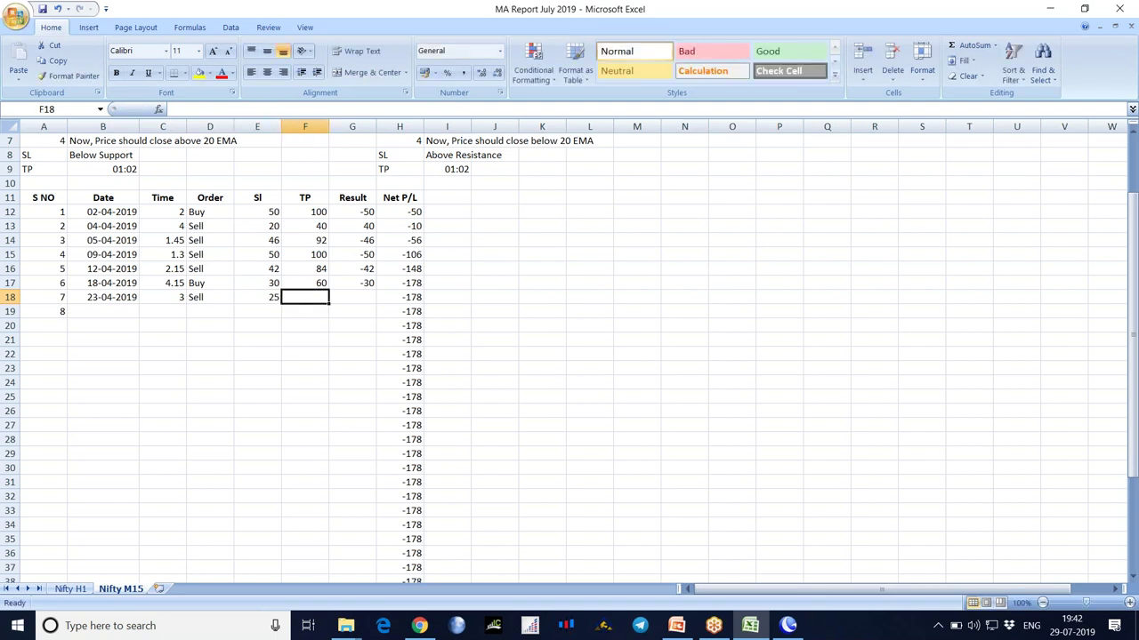
type("37")
key("Tab")
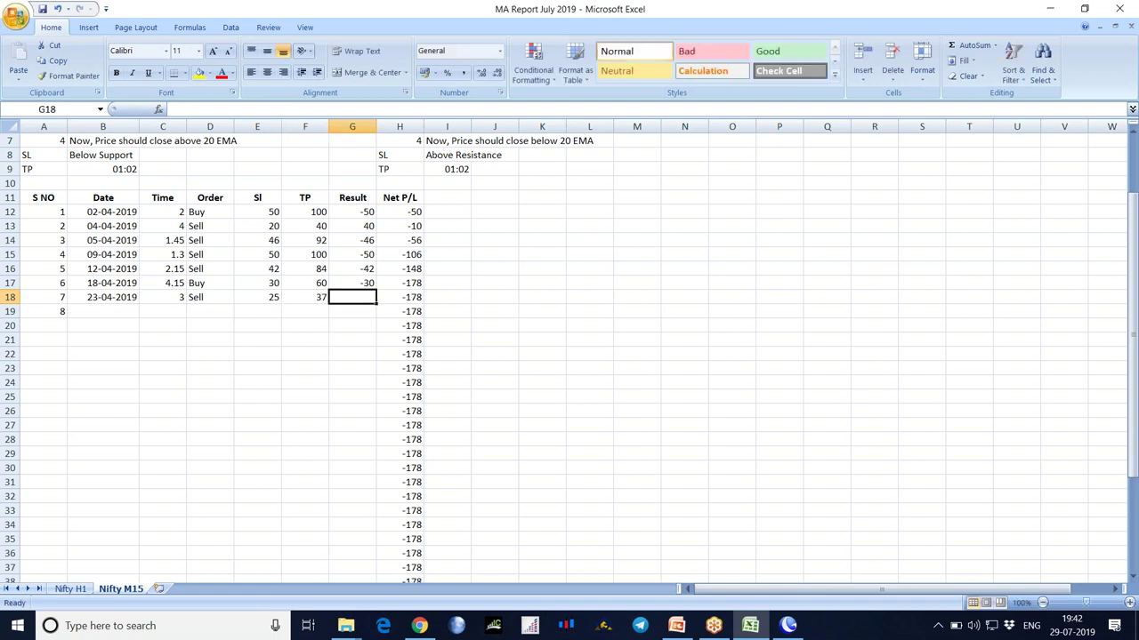
type("25")
key("Return")
key("Left")
key("Left")
key("Left")
key("Left")
key("Left")
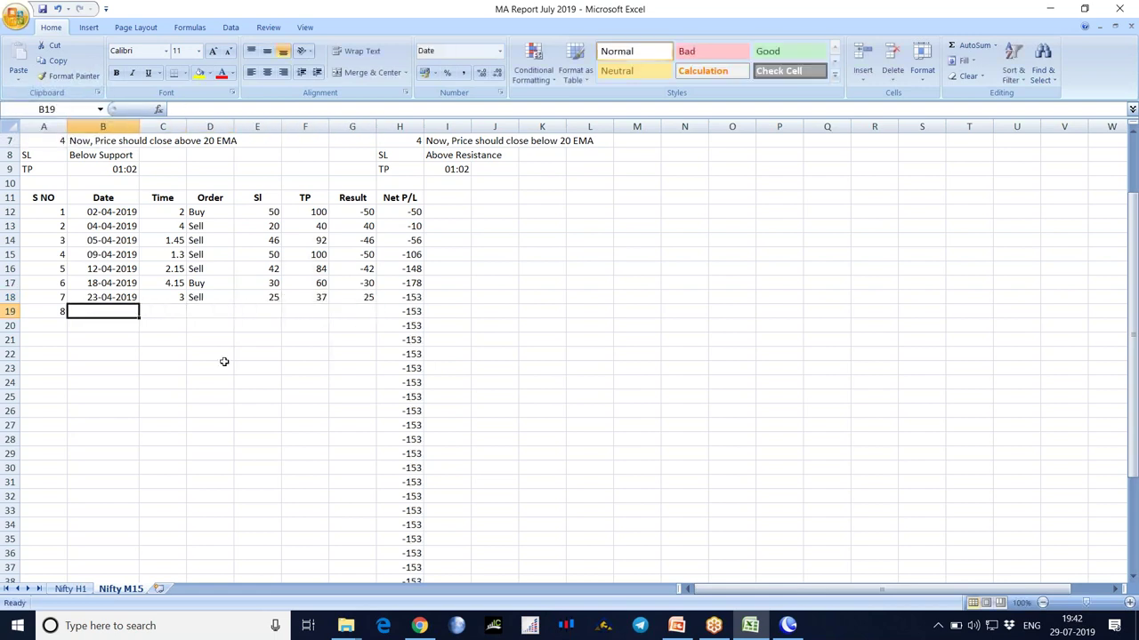
Switch to the Nifty M15 chart in MetaTrader 4 and mark the 25 April 2019 04:45 candle with the vertical line
left_click(796, 628)
left_click_drag(999, 363, 648, 419)
middle_click(590, 331)
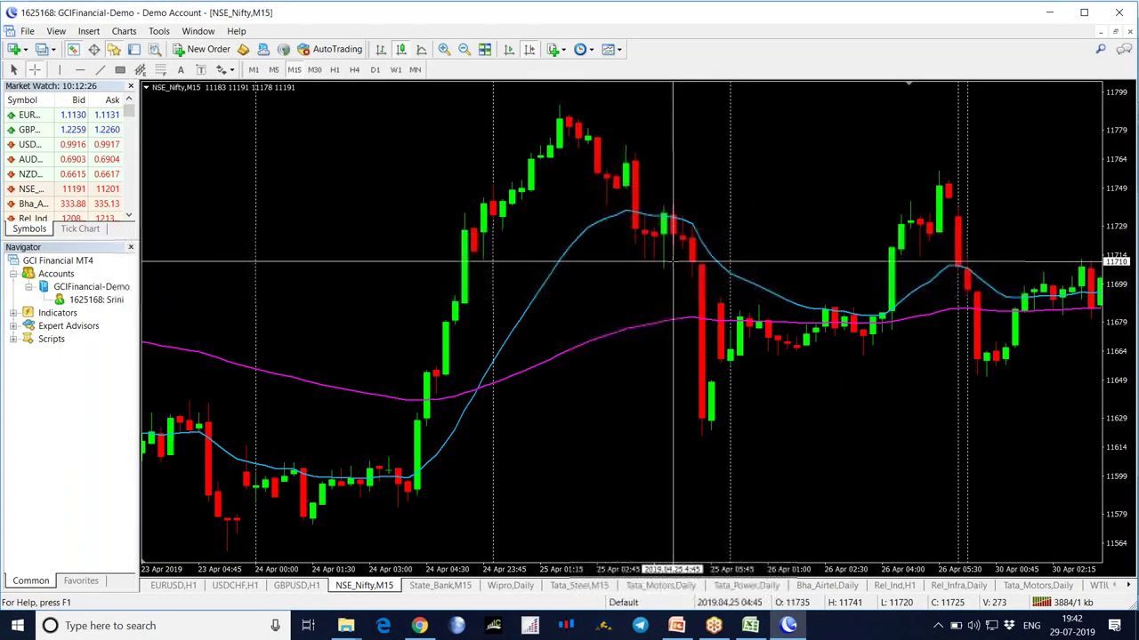
left_click_drag(678, 215, 642, 280)
left_click_drag(277, 313, 338, 313)
left_click_drag(238, 288, 429, 280)
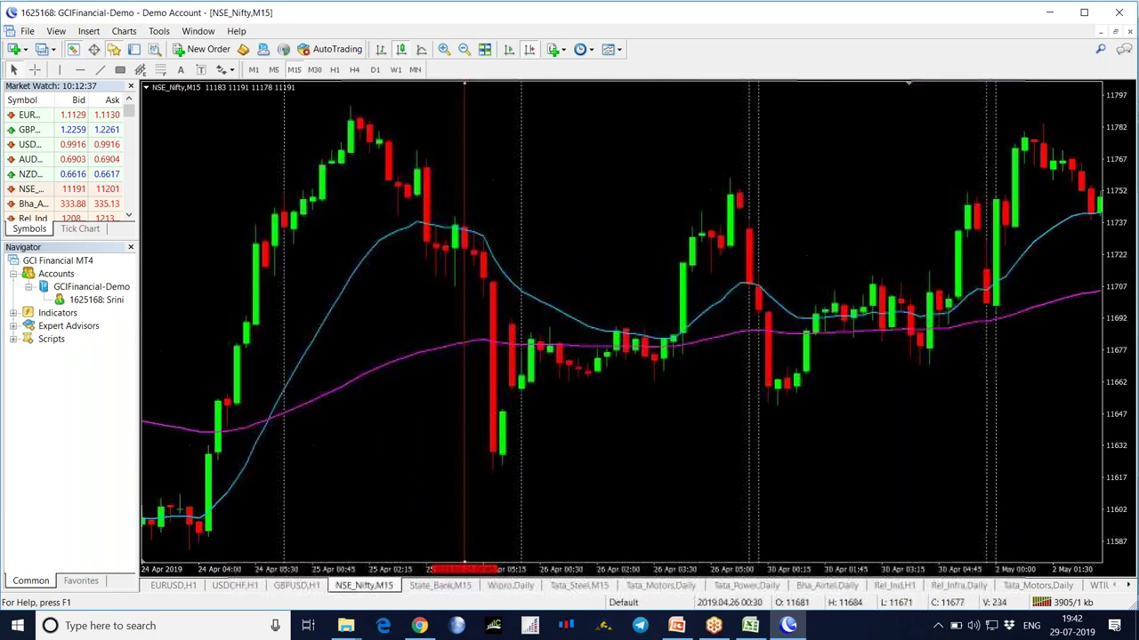
Switch to Excel and log trade 8 with date 25-04-2019, time 4.45 and order Buy
left_click(788, 626)
type("25-04-2019")
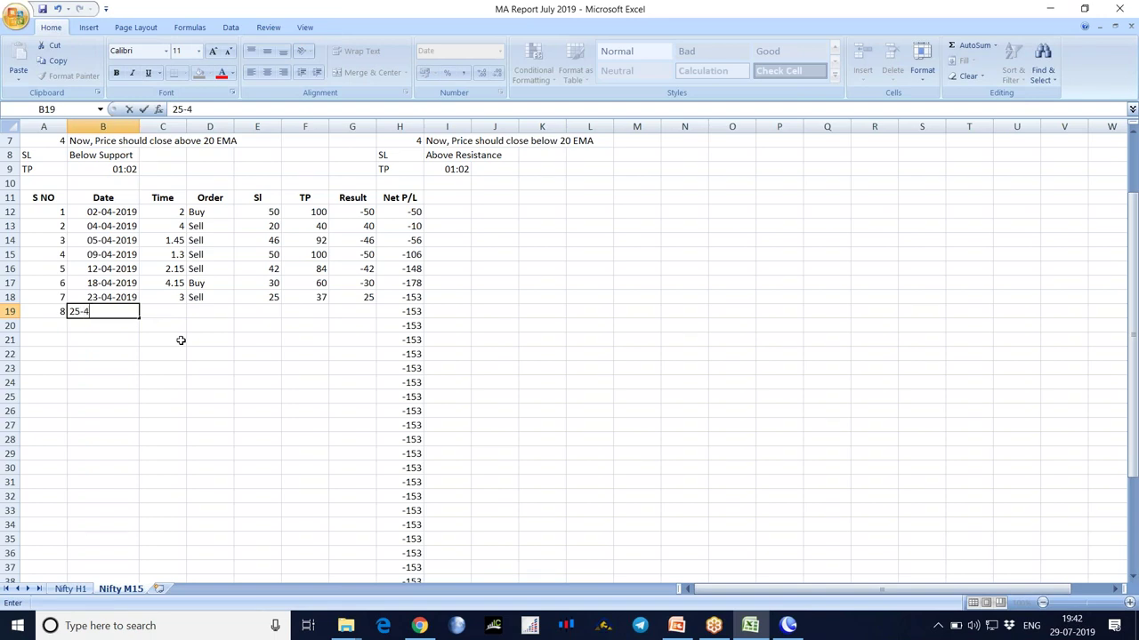
key("Tab")
type("4.45")
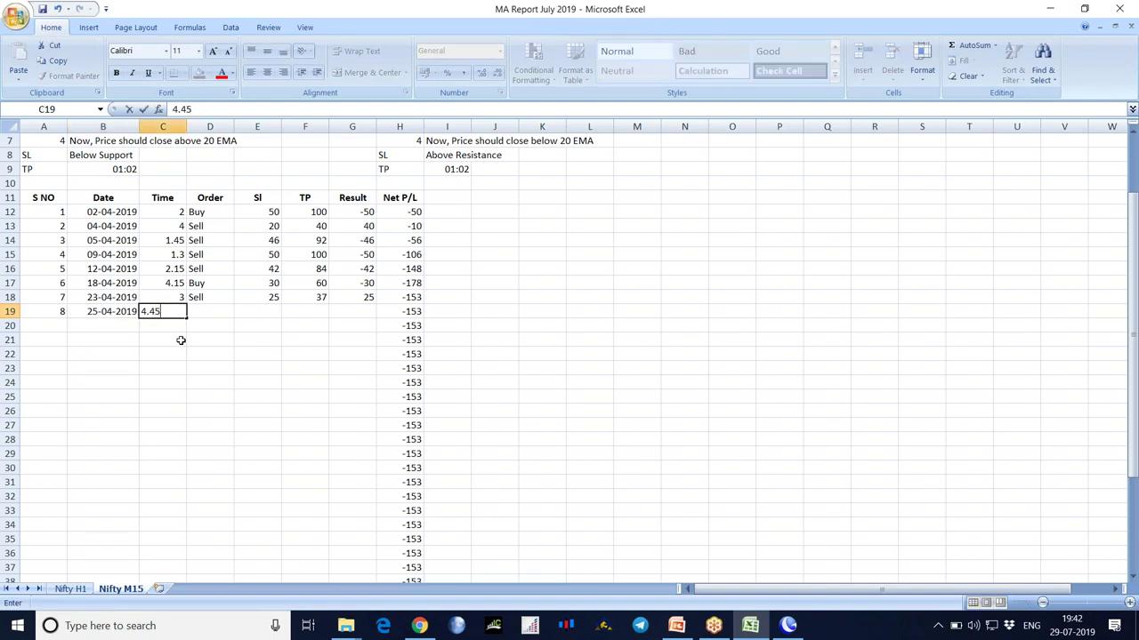
key("Tab")
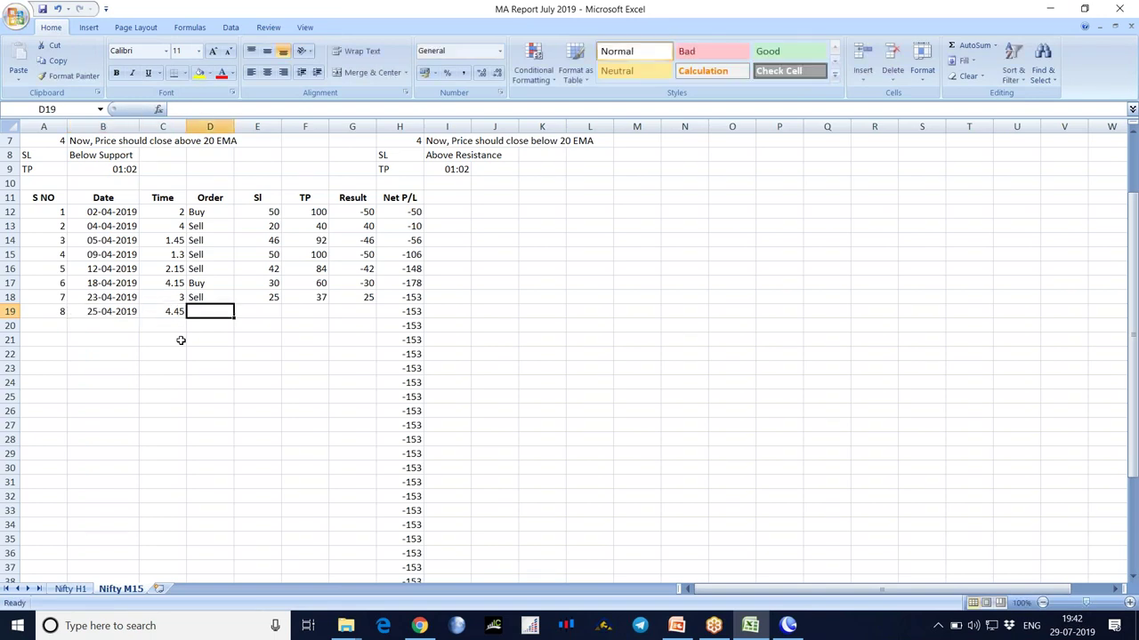
type("b")
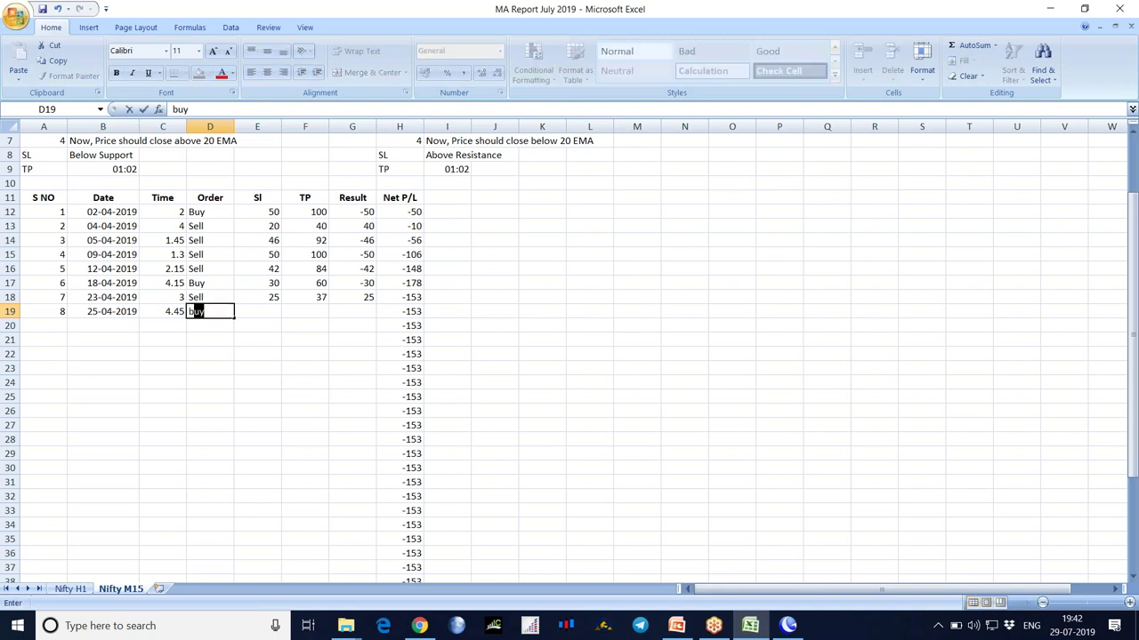
key("Tab")
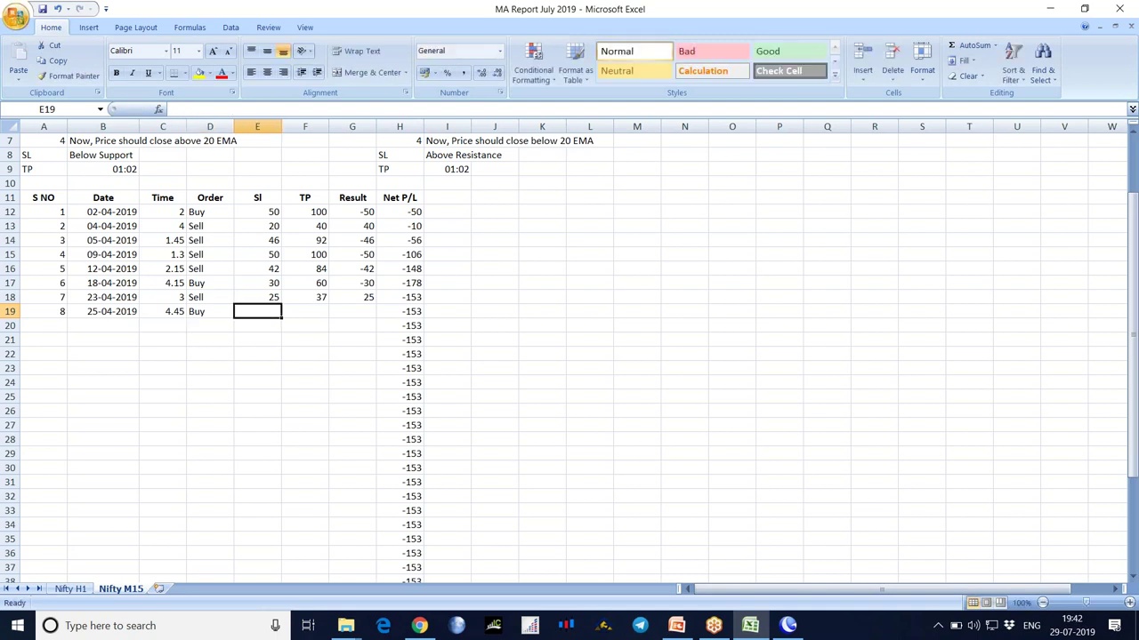
Complete trade 8 with SL 30, TP 60 and result -30
type("30")
key("Tab")
type("60")
key("Tab")
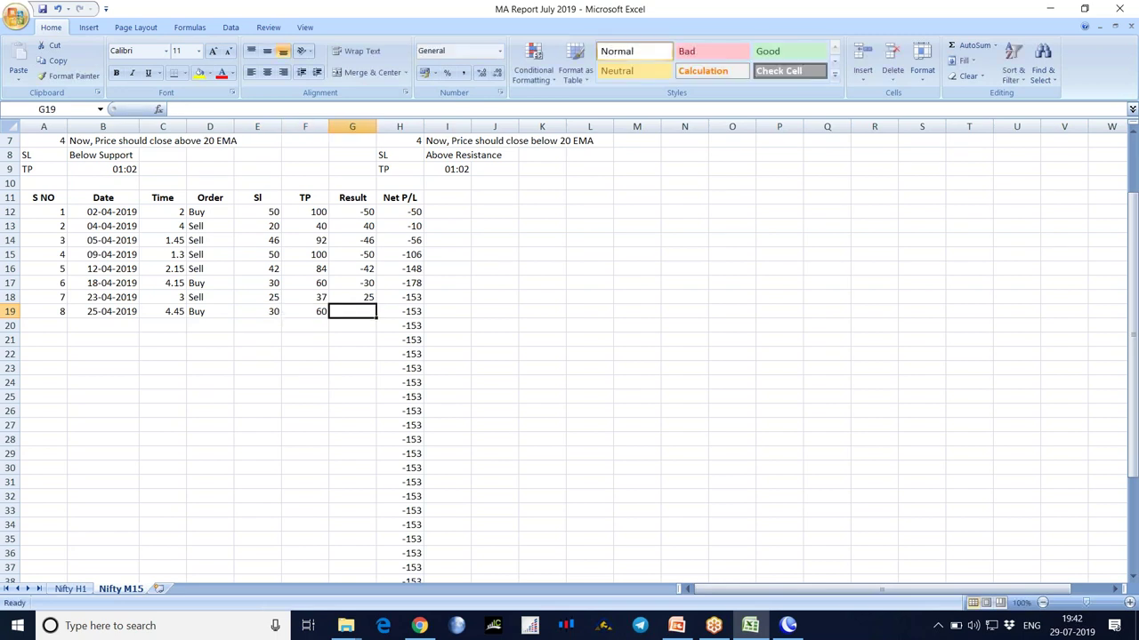
type("-30")
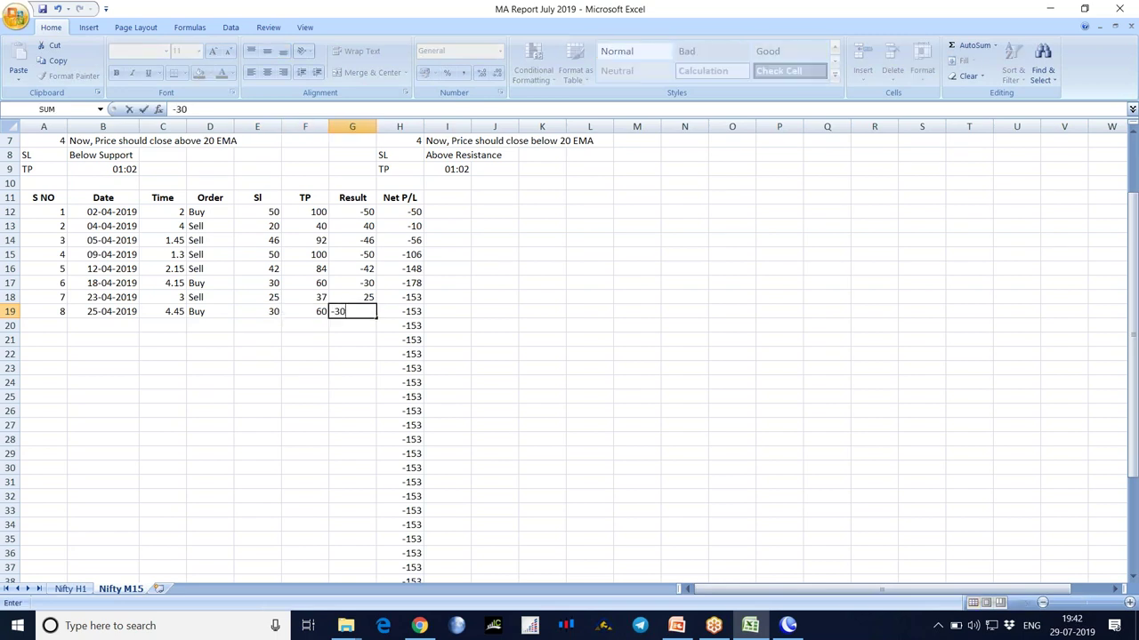
key("Return")
Number the next trade row 9, and mark the 26 April 2019 04:15 candle with the vertical line in MetaTrader 4
key("Left")
key("Left")
key("Left")
key("Left")
key("Left")
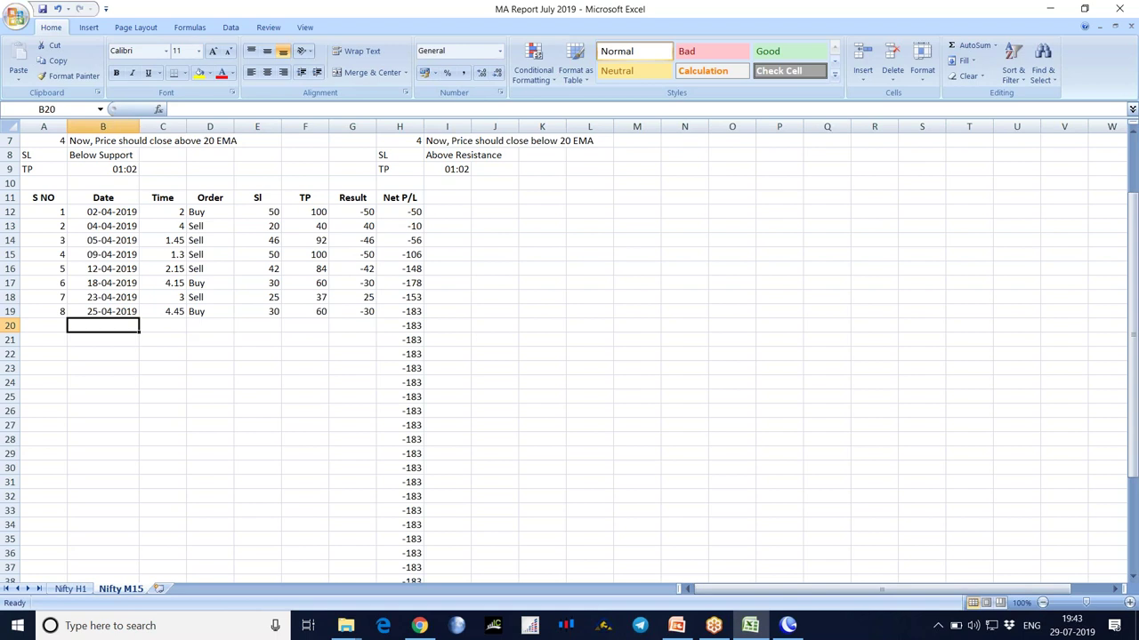
key("Left")
type("9")
key("Tab")
left_click(788, 626)
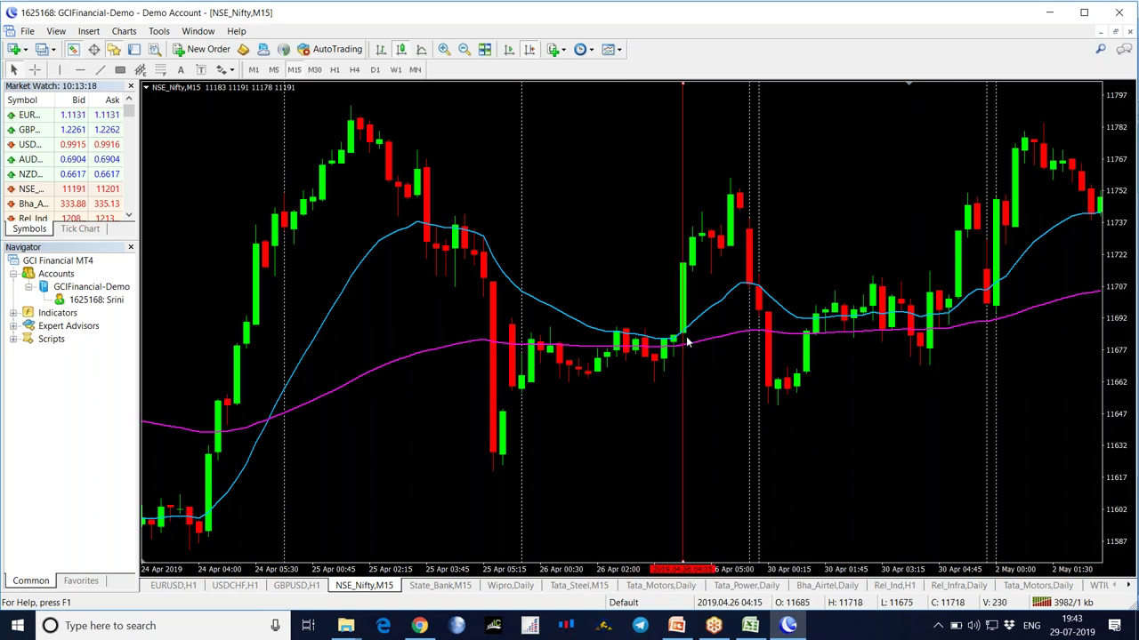
Switch to Excel and log trade 9 with date 26-04-2019, time 4.15 and order Buy
left_click(750, 625)
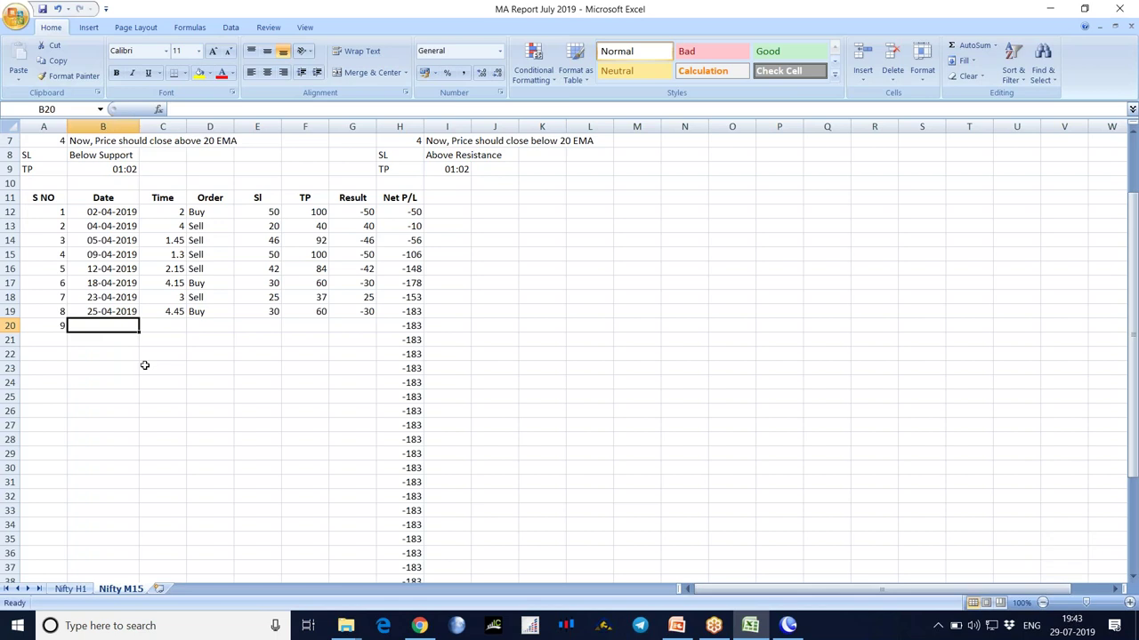
type("26-4-19")
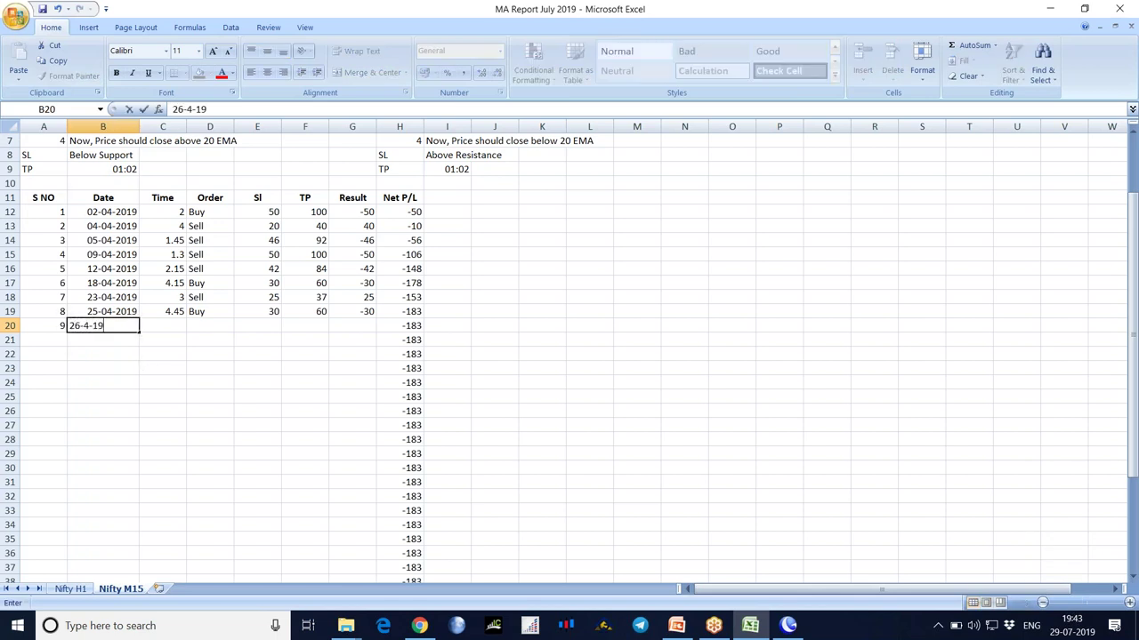
key("Tab")
type("4.15")
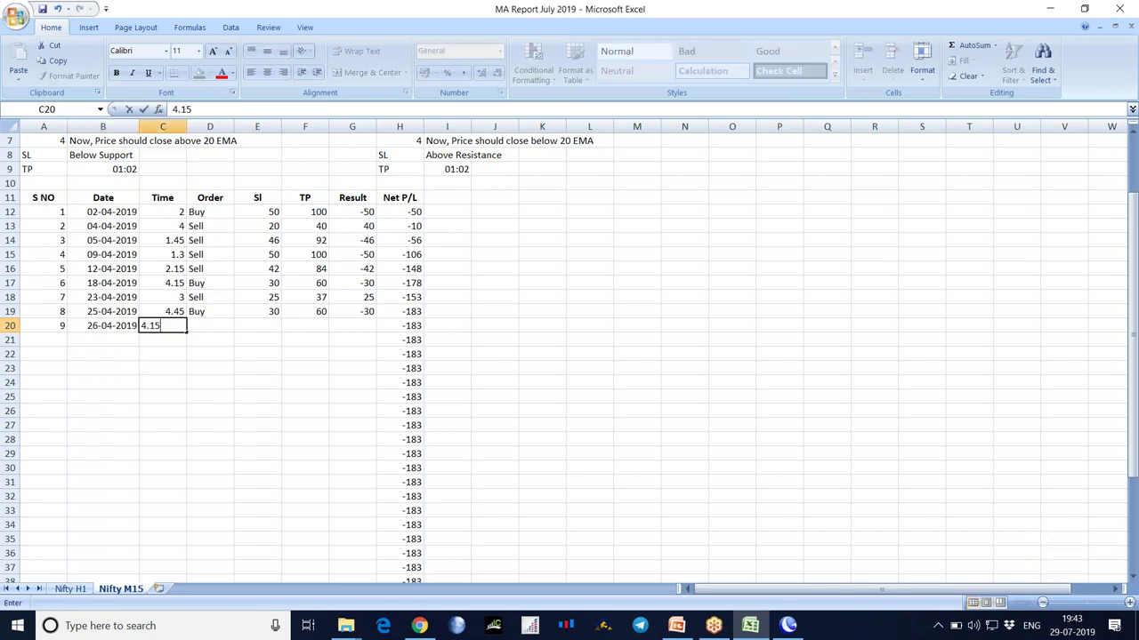
key("Tab")
type("b")
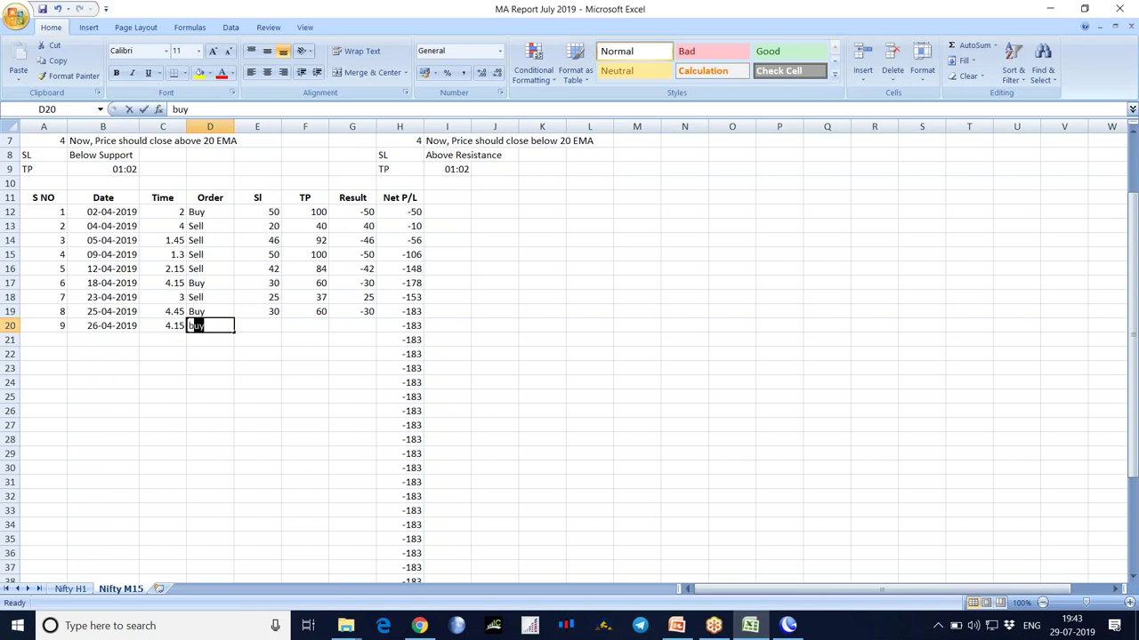
key("Tab")
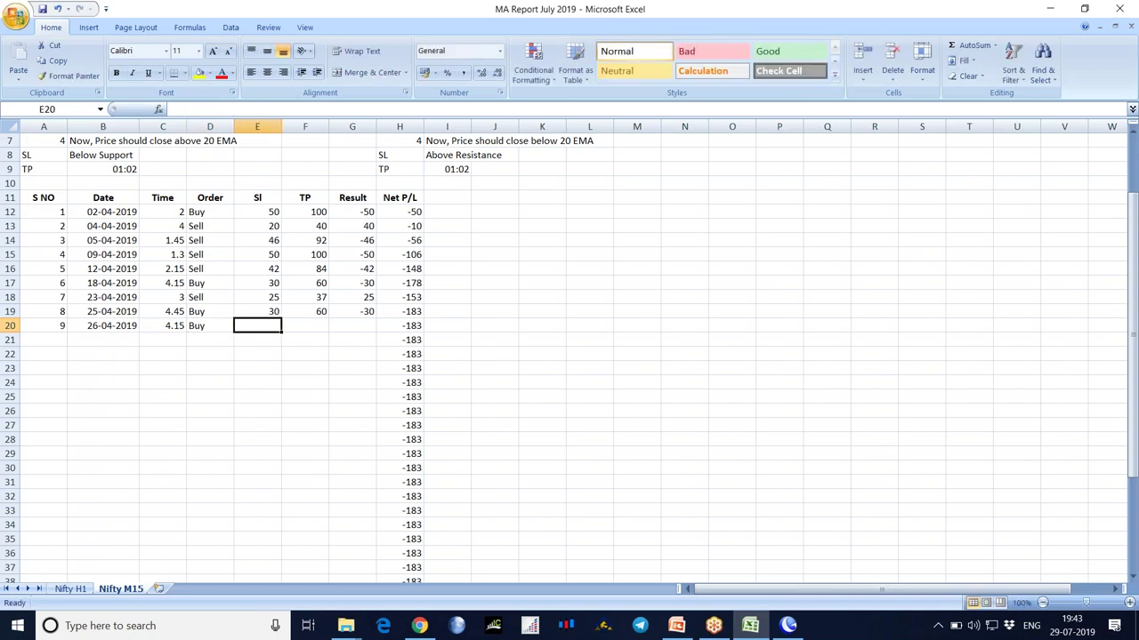
Measure the price distance from trade 9's entry candle in MetaTrader 4, and enter SL 24, TP 36 and result 24 in Excel
left_click(787, 625)
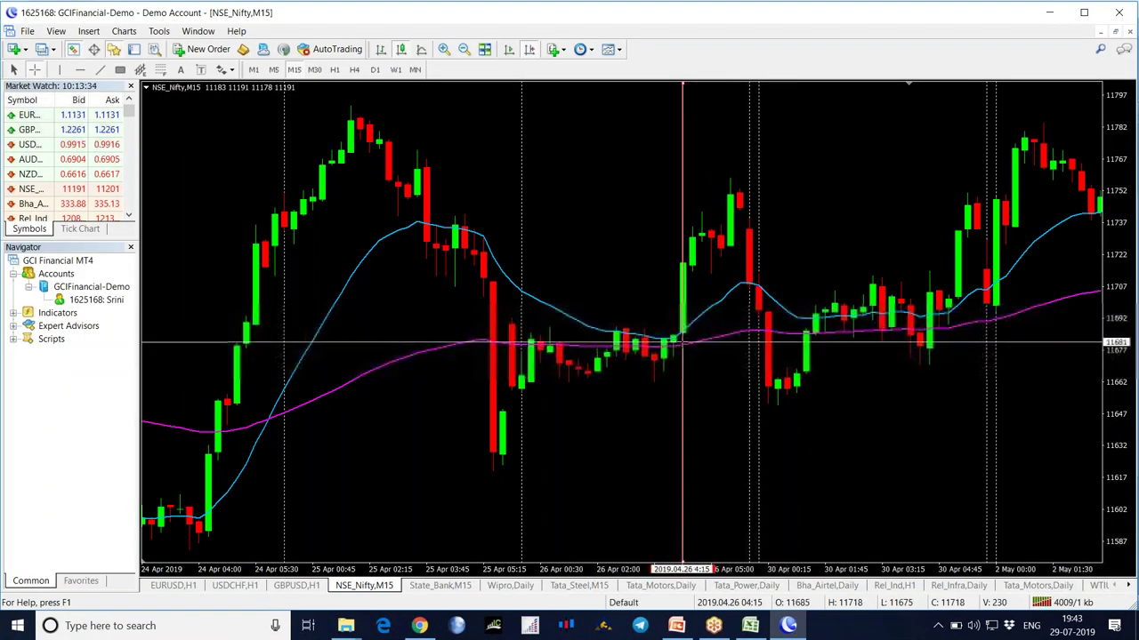
left_click_drag(683, 334, 722, 183)
left_click(750, 626)
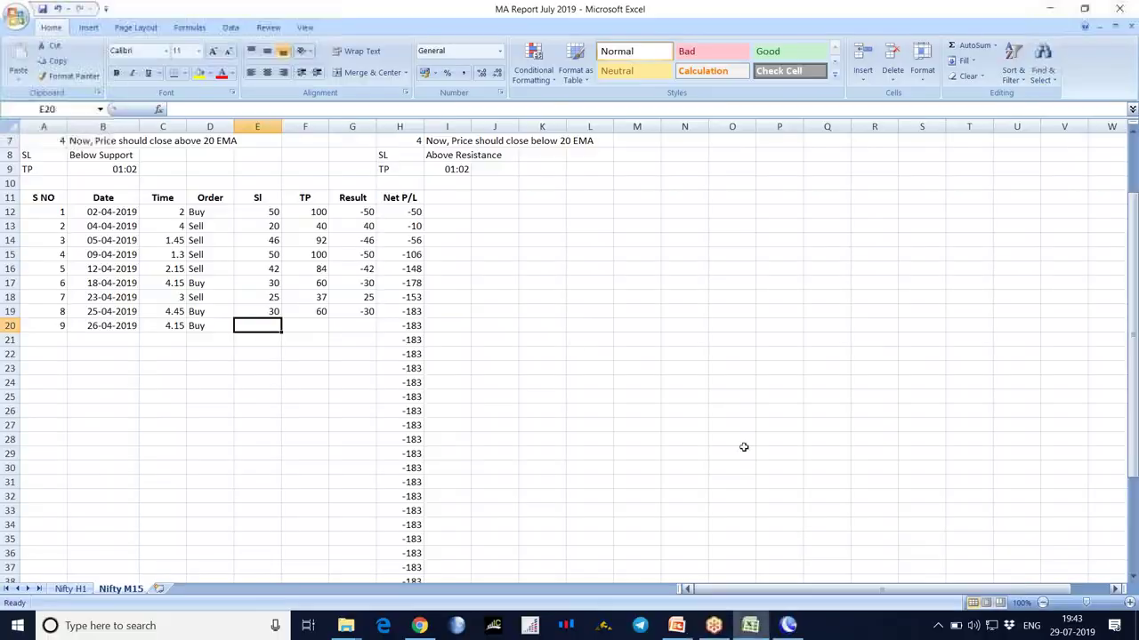
type("24")
key("Tab")
type("36")
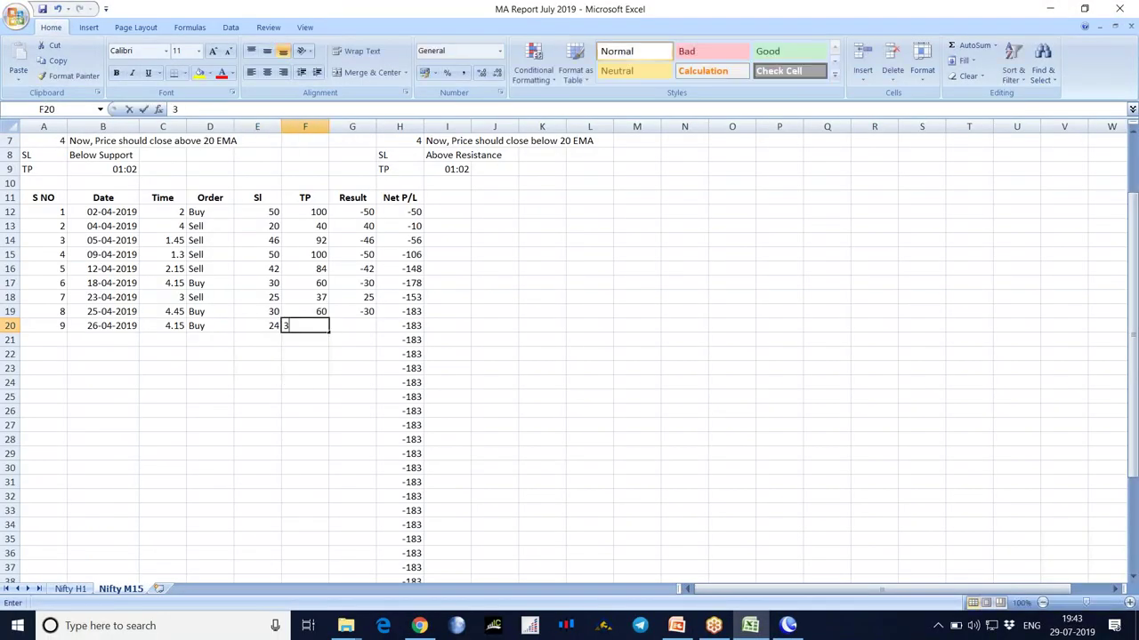
key("Tab")
type("24")
key("Return")
Number the next trade row 10 and go to its date cell
key("Left")
key("Left")
key("Left")
key("Left")
key("Left")
key("Left")
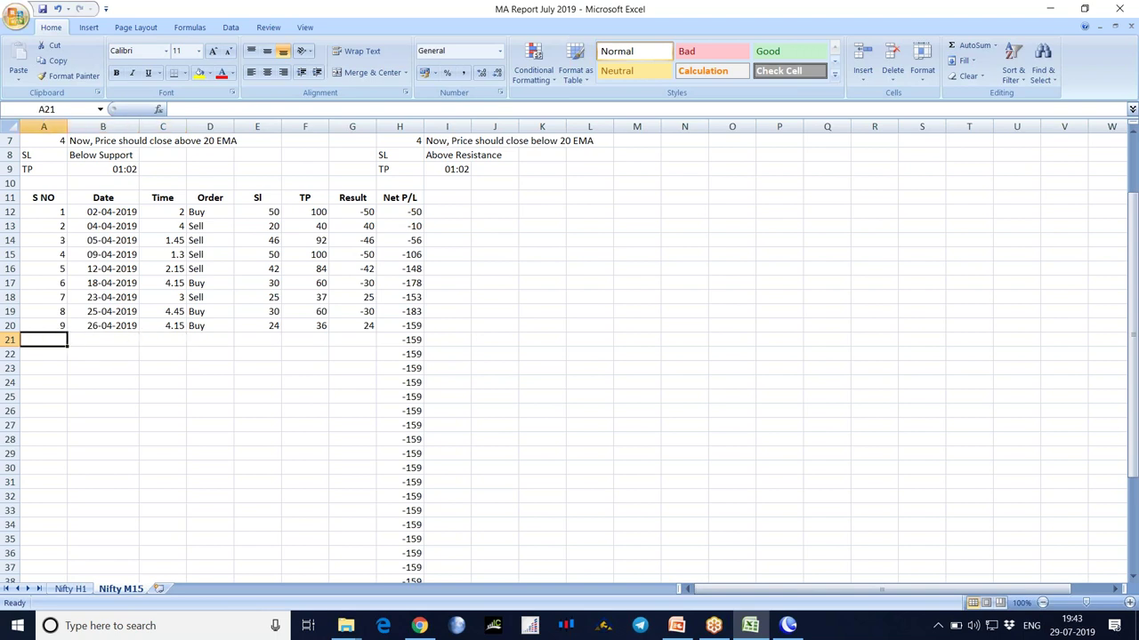
type("10")
key("Tab")
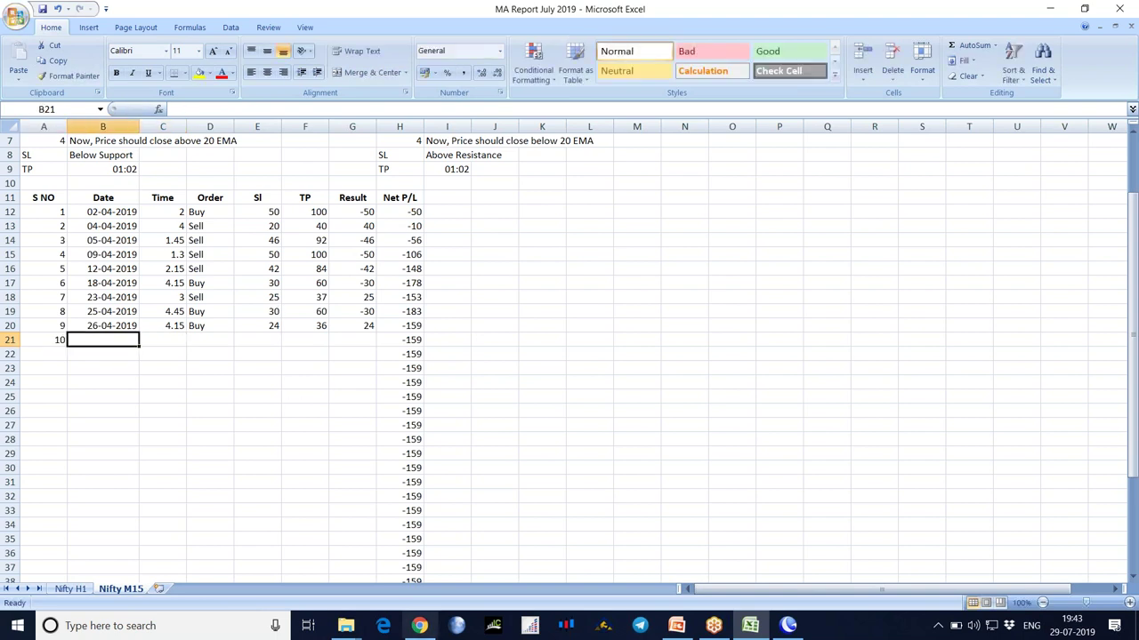
Switch to the Nifty M15 chart in MetaTrader 4 and mark the 30 April 2019 01:30 candle with the vertical line
left_click(752, 623)
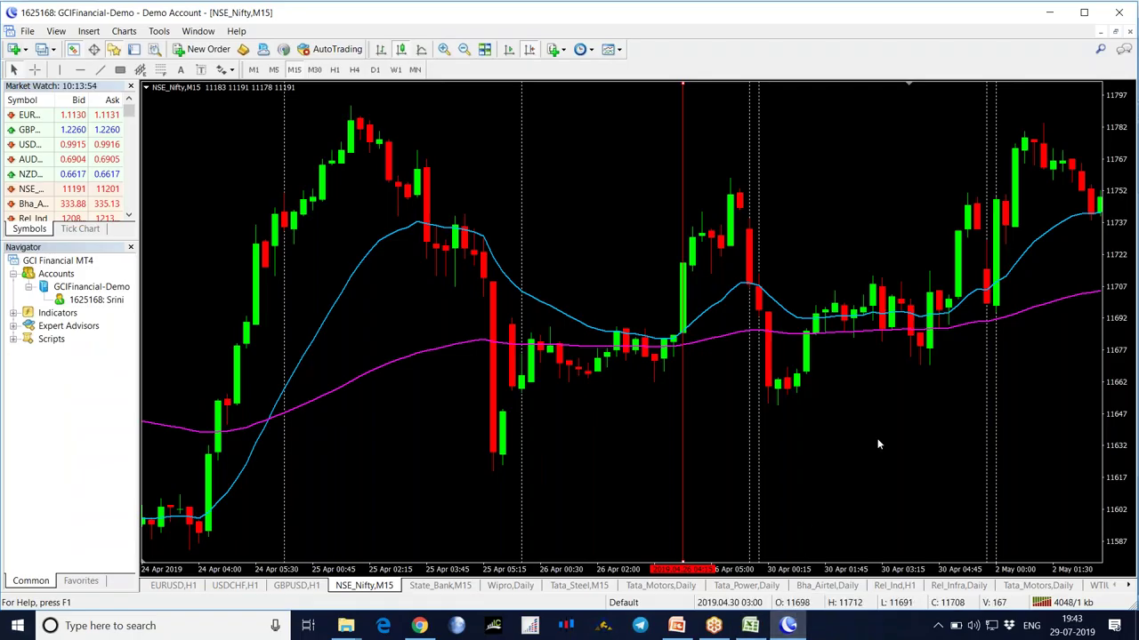
scroll(855, 436, "down", 2)
scroll(855, 443, "down", 3)
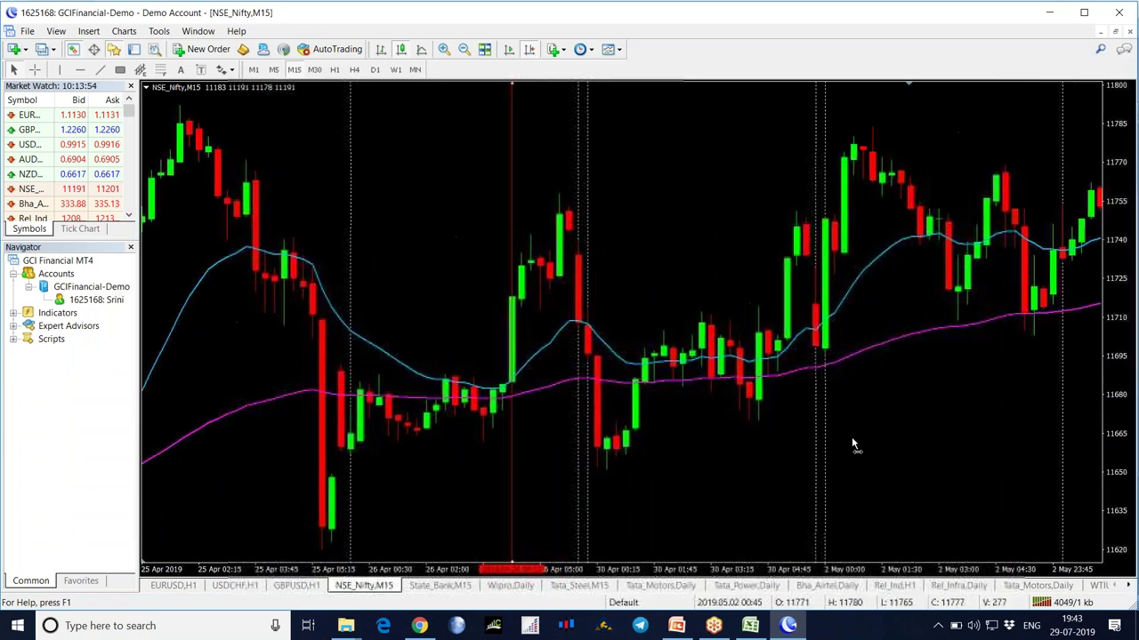
middle_click(650, 442)
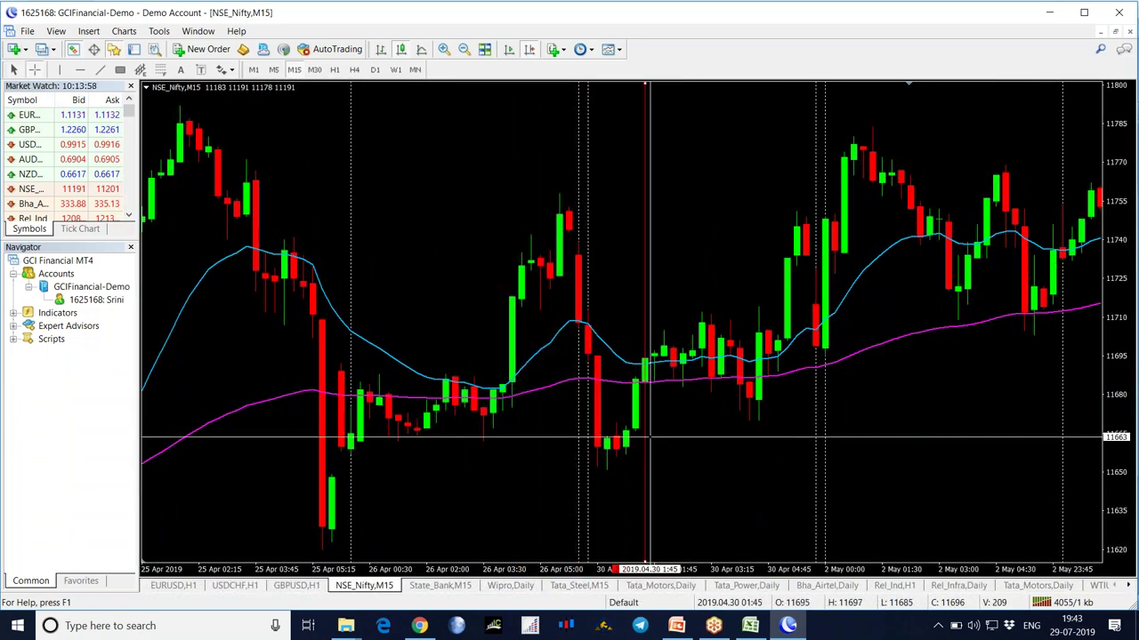
Measure with the crosshair from the 30 April entry candle to the 2 May high, the preceding swing low and the 3 May drop
left_click_drag(645, 358, 793, 163)
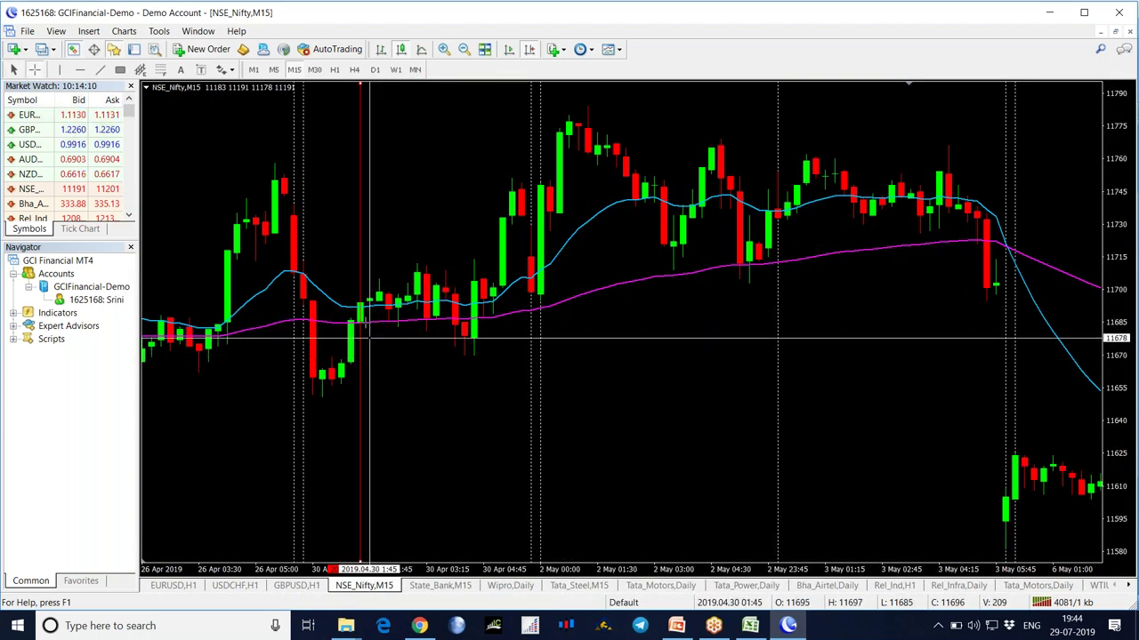
middle_click(365, 304)
left_click_drag(364, 305, 590, 117)
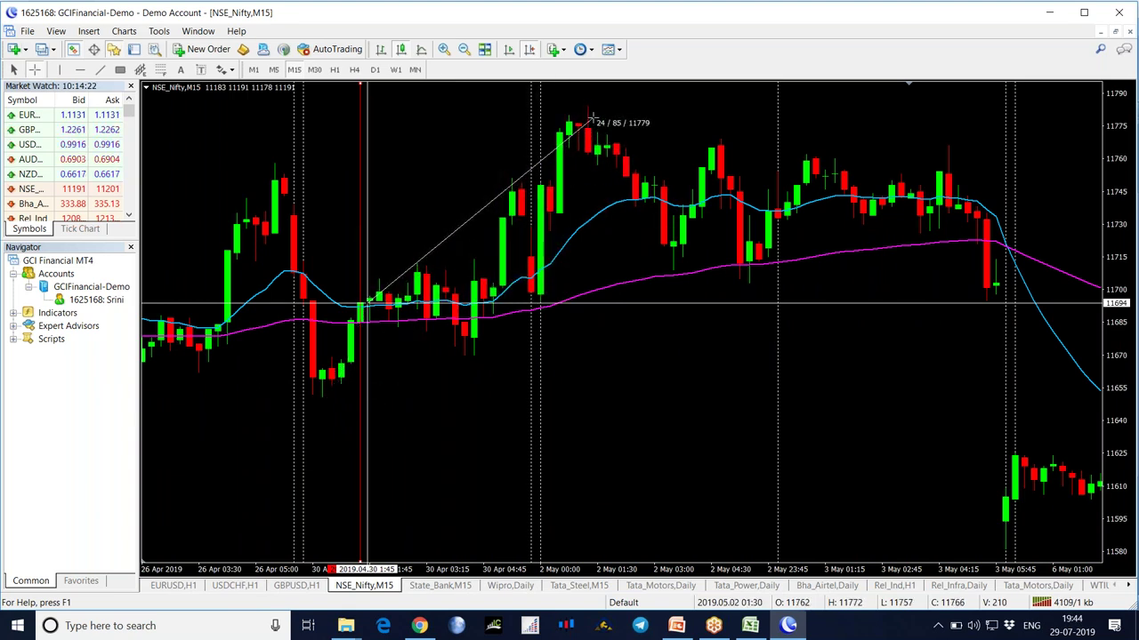
mouse_move(590, 119)
left_mouse_down()
mouse_move(325, 431)
mouse_move(328, 400)
mouse_move(495, 161)
mouse_move(598, 105)
left_mouse_up()
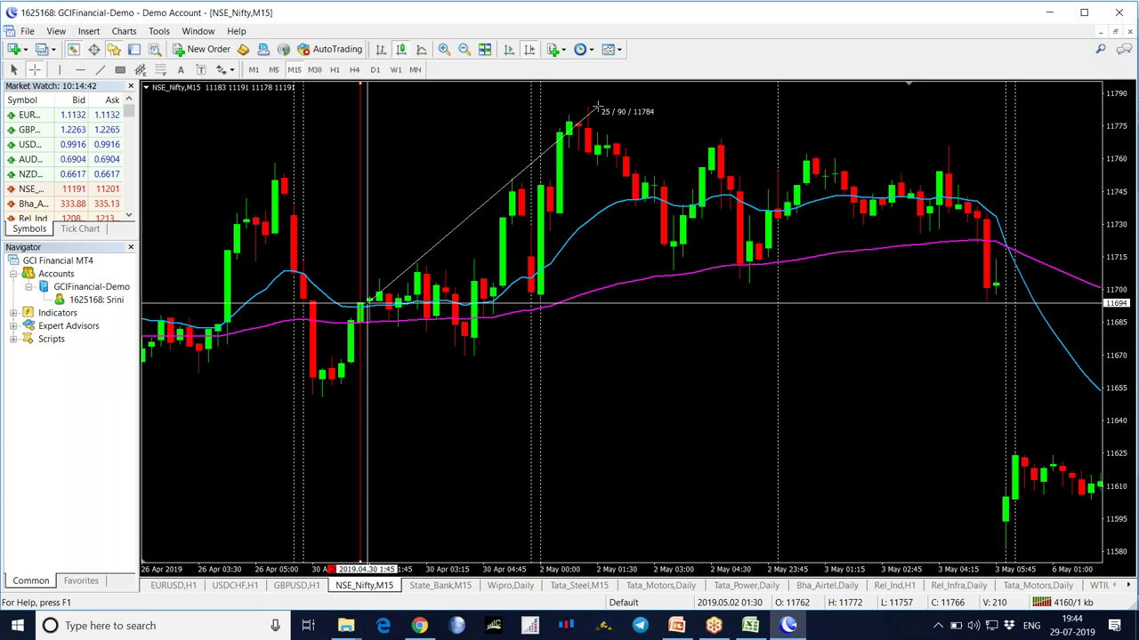
left_click_drag(596, 107, 329, 395)
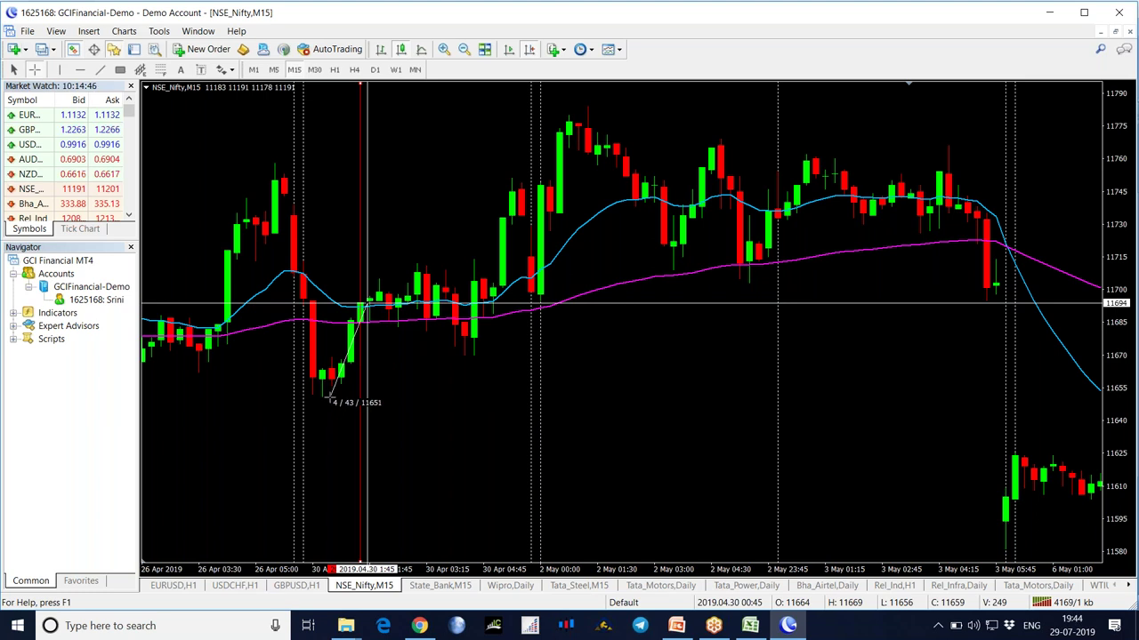
left_click_drag(340, 385, 973, 494)
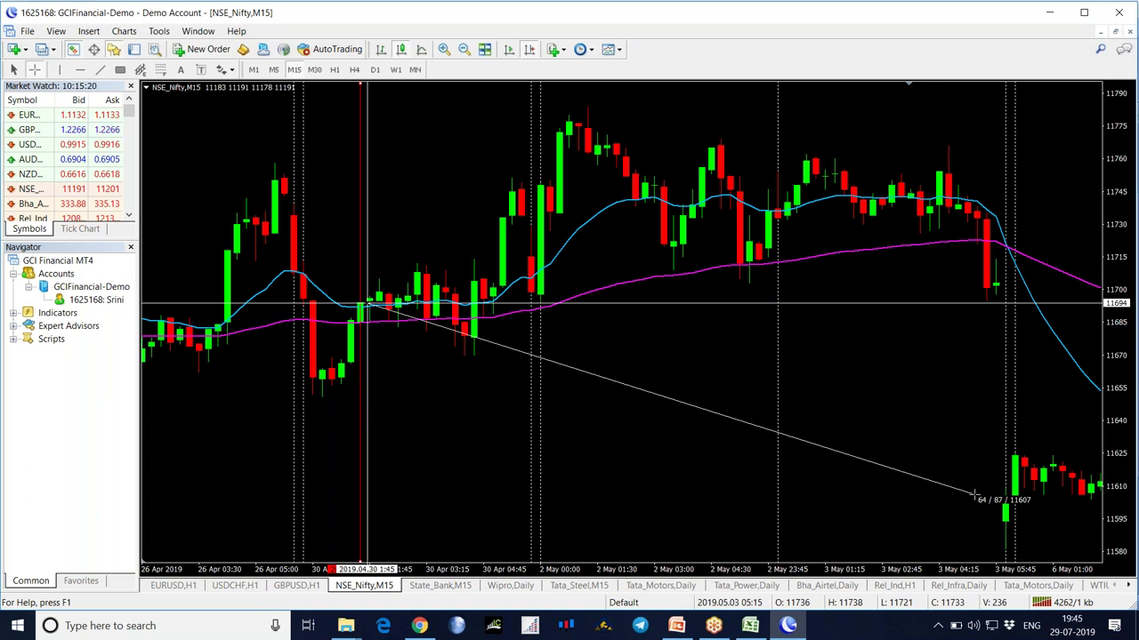
left_click_drag(974, 494, 596, 246)
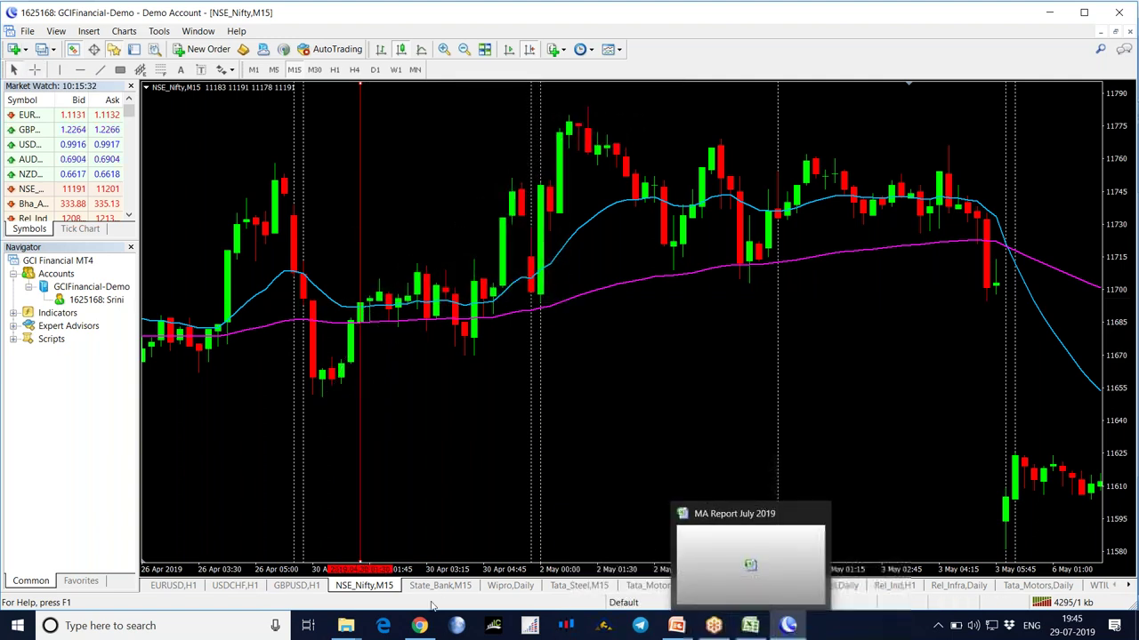
Switch to Excel and log trade 10 with date 30-04-2019, time 1.30 and order Buy
left_click(749, 625)
type("30-04-201")
type("9")
key("Tab")
type("1")
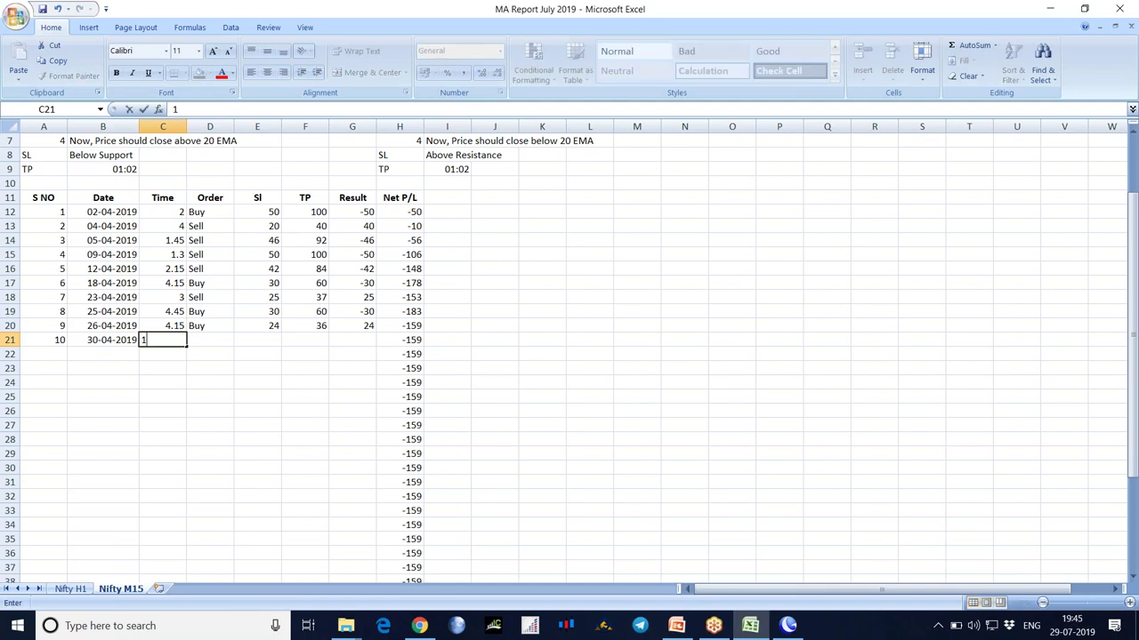
type(".45")
key("BackSpace")
key("BackSpace")
type("30")
key("Tab")
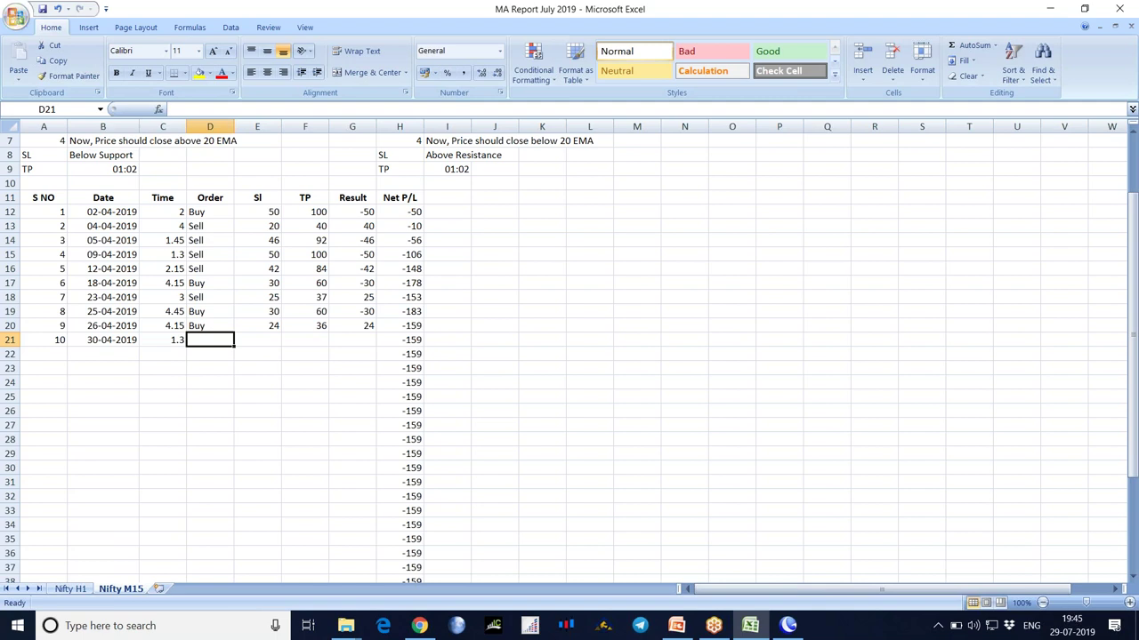
type("Buy")
key("Tab")
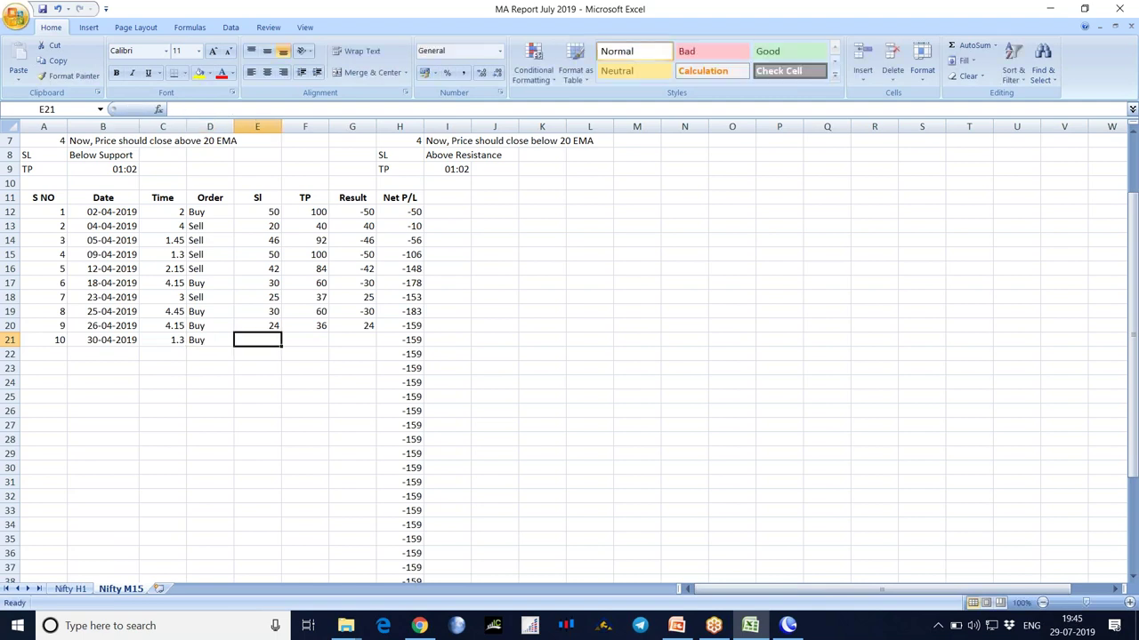
Complete trade 10 with SL 46, TP 92 and result -46
type("46")
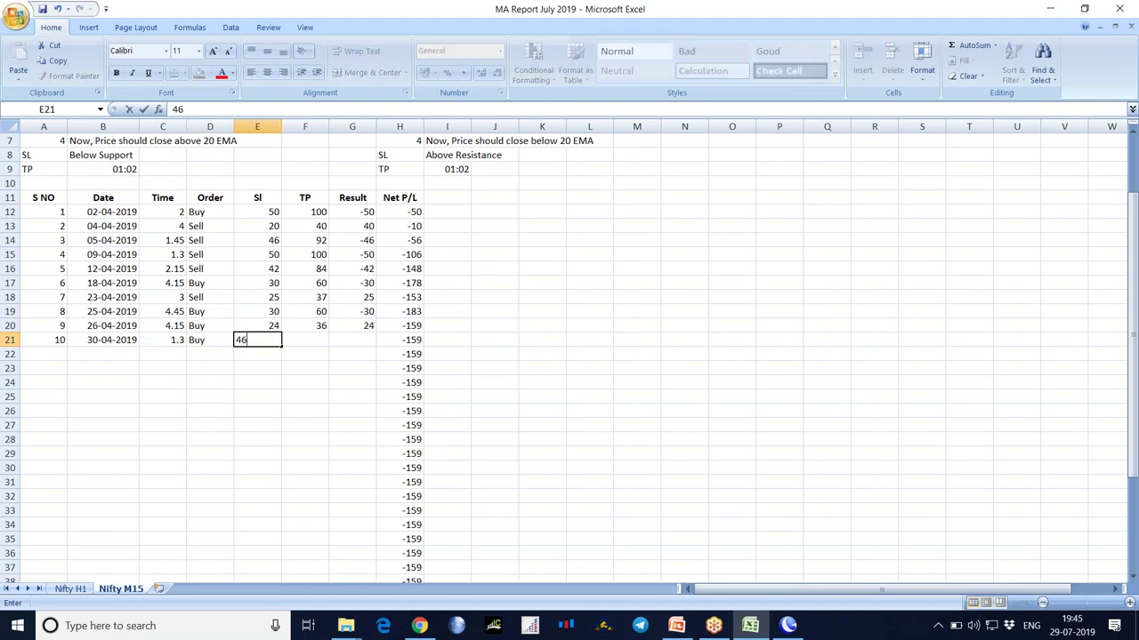
key("Tab")
type("92")
key("Tab")
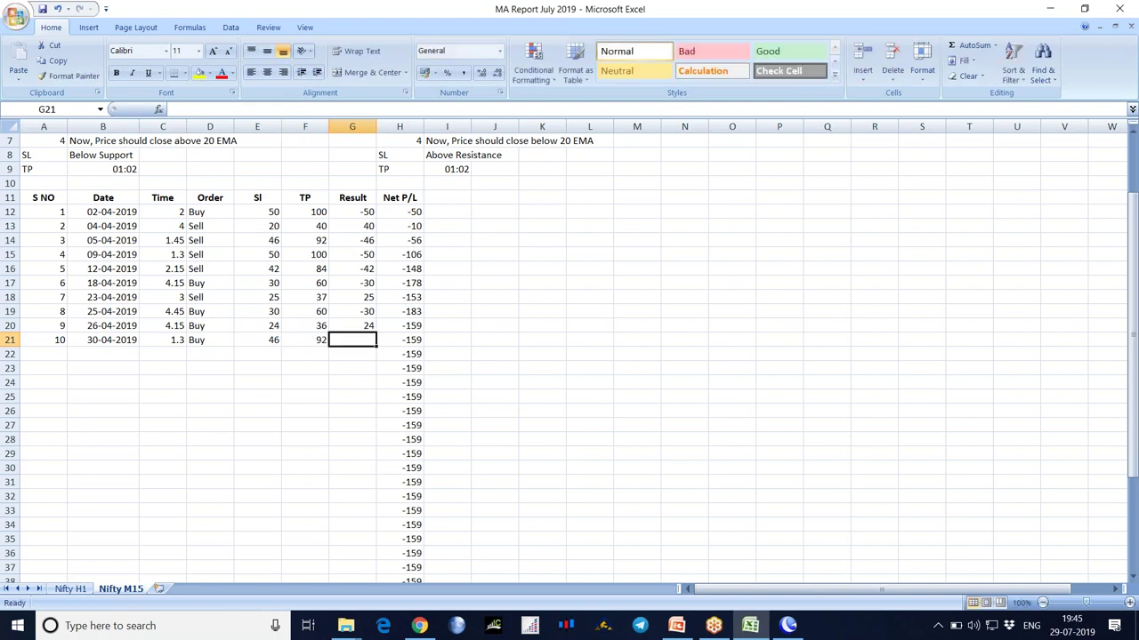
type("-46")
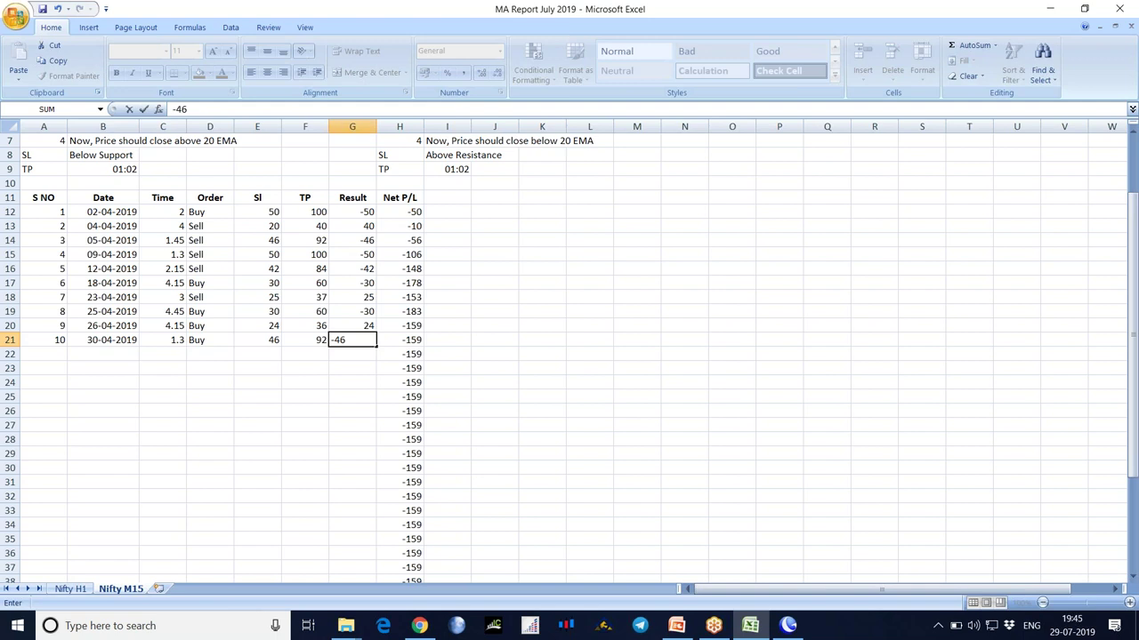
key("Return")
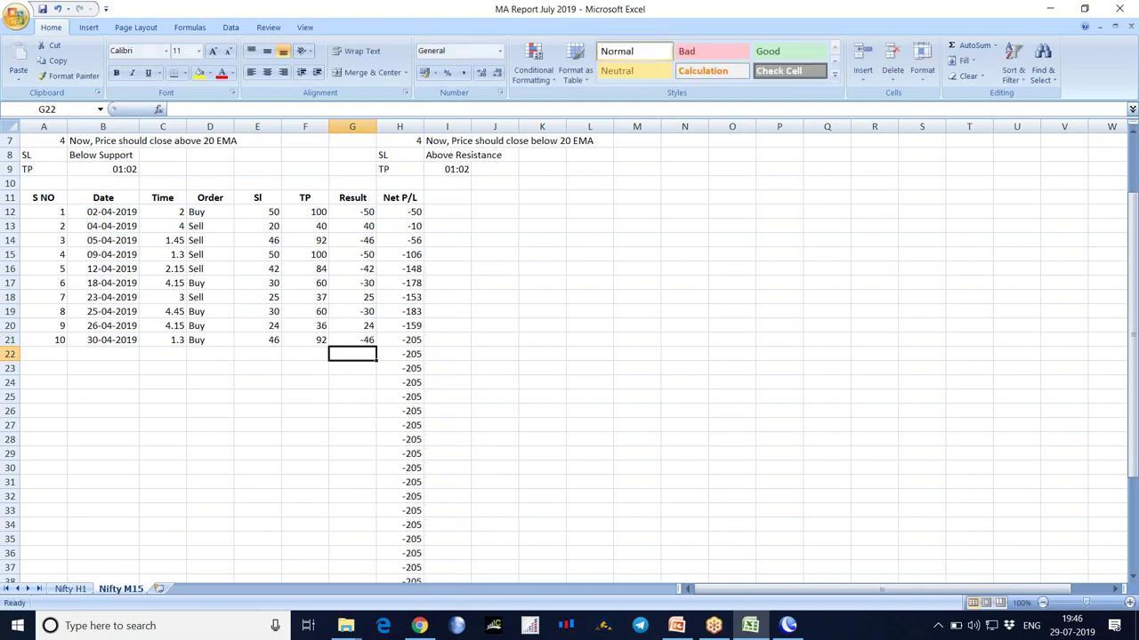
Review the logged results of trades 8 to 10 and the buy and sell rules above the log
left_click(365, 327)
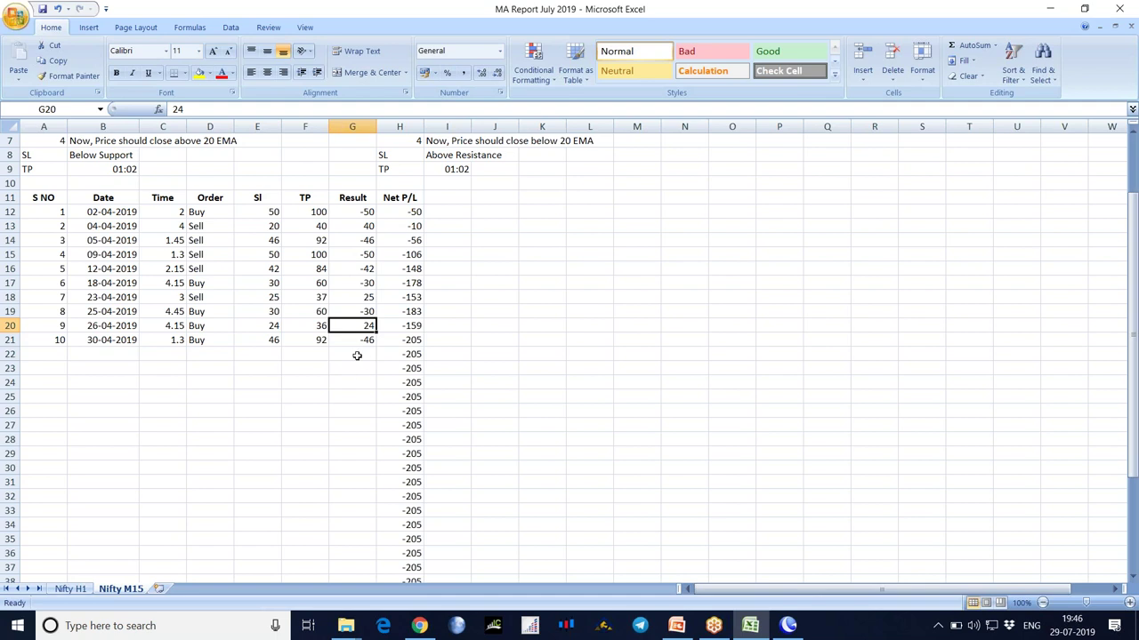
left_click(351, 311)
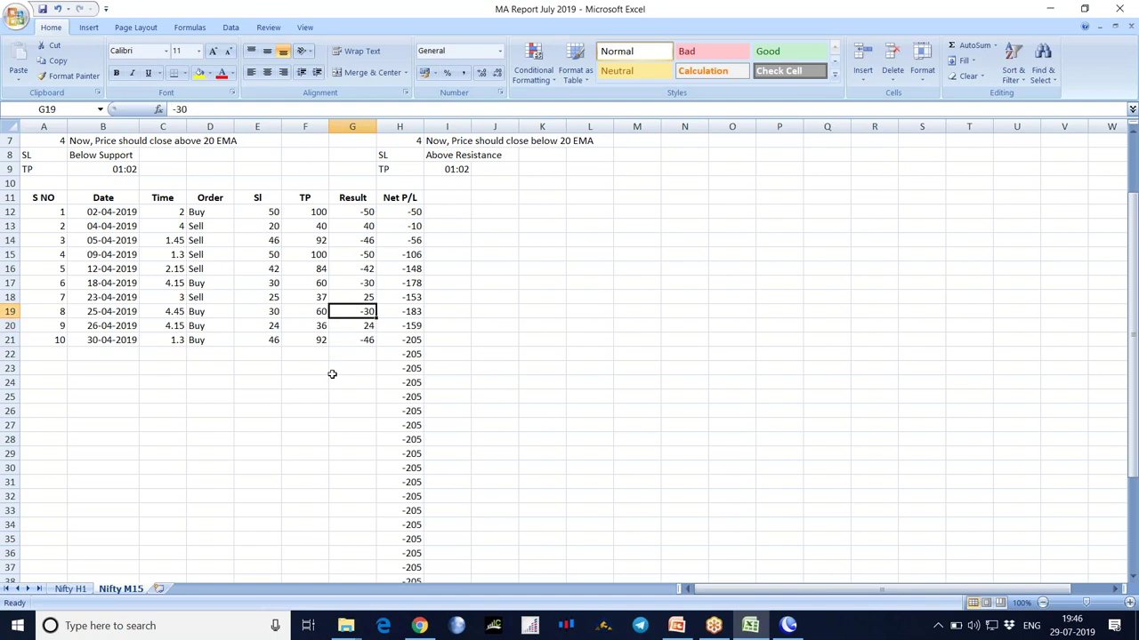
left_click(350, 324)
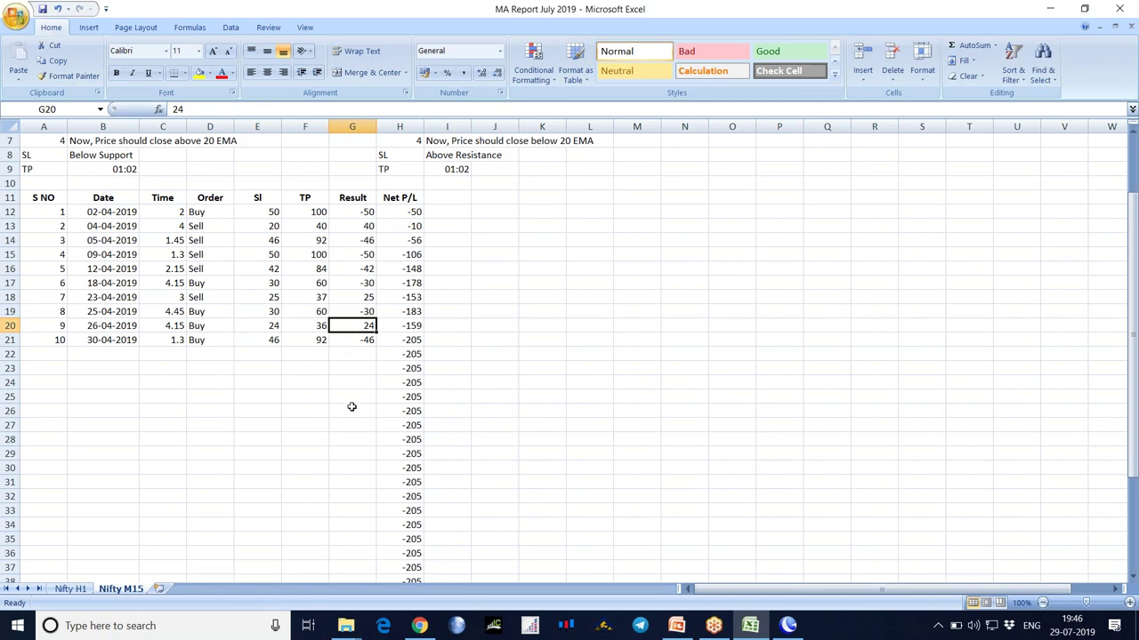
left_click(349, 343)
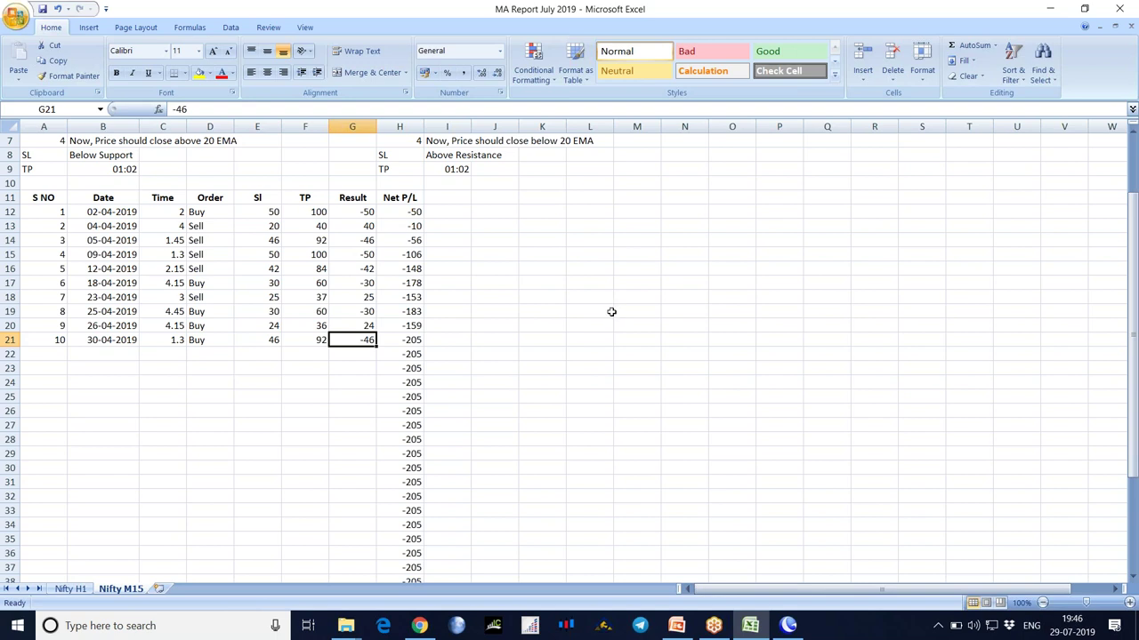
left_click(324, 397)
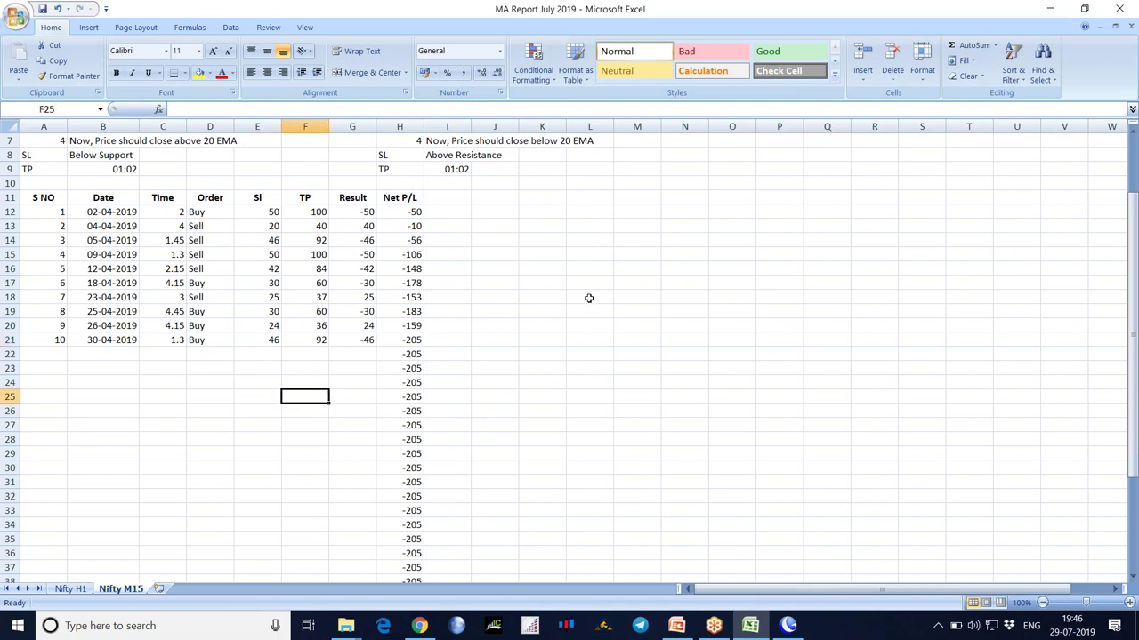
scroll(556, 294, "up", 2)
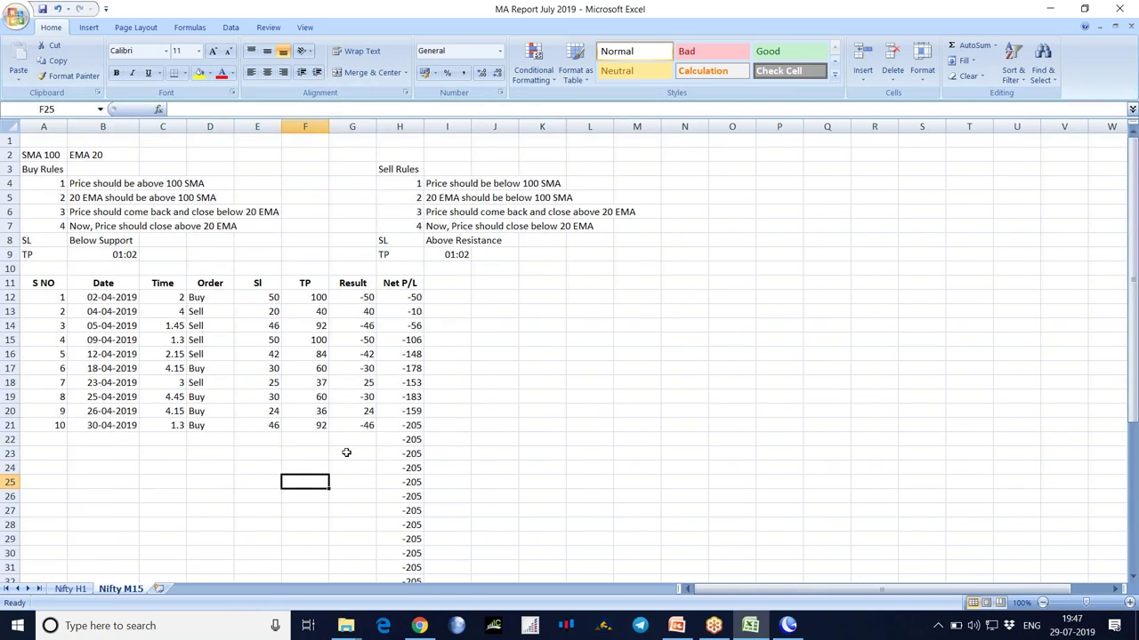
left_click(533, 427)
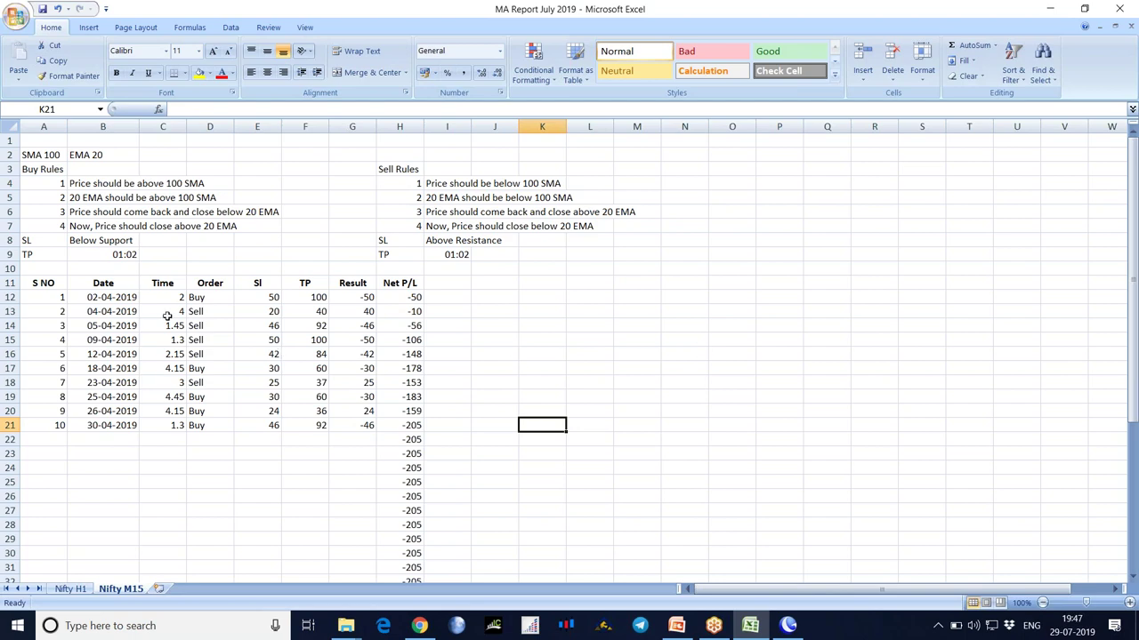
Copy the trade log A11:H47 to J11 and widen the copy's Date column to show full dates
left_click_drag(35, 284, 414, 553)
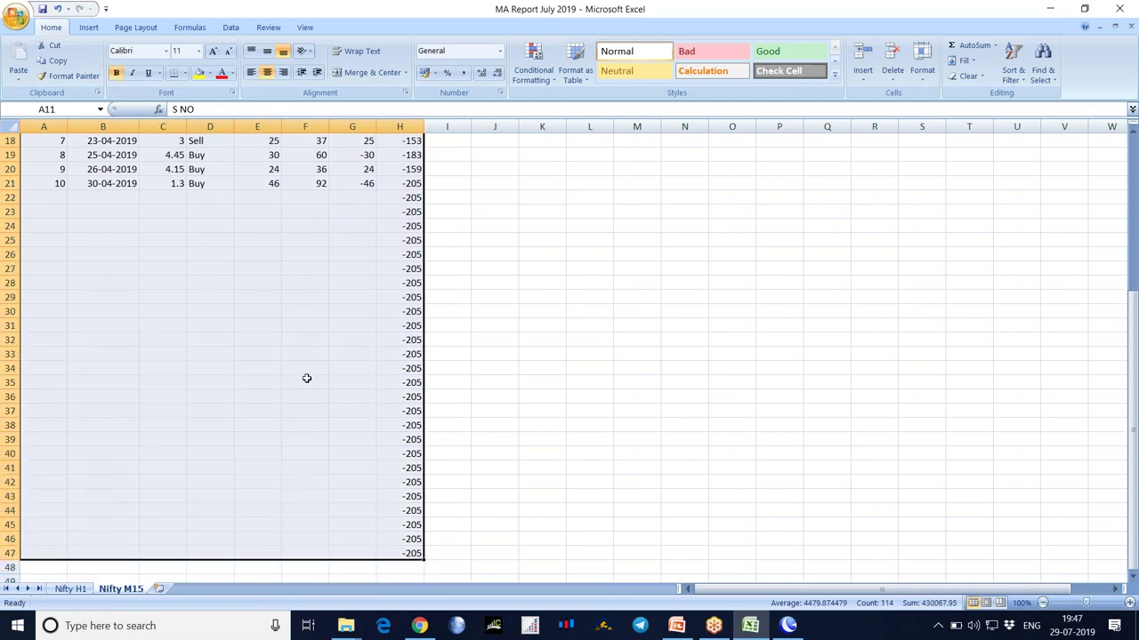
right_click(282, 310)
left_click(316, 337)
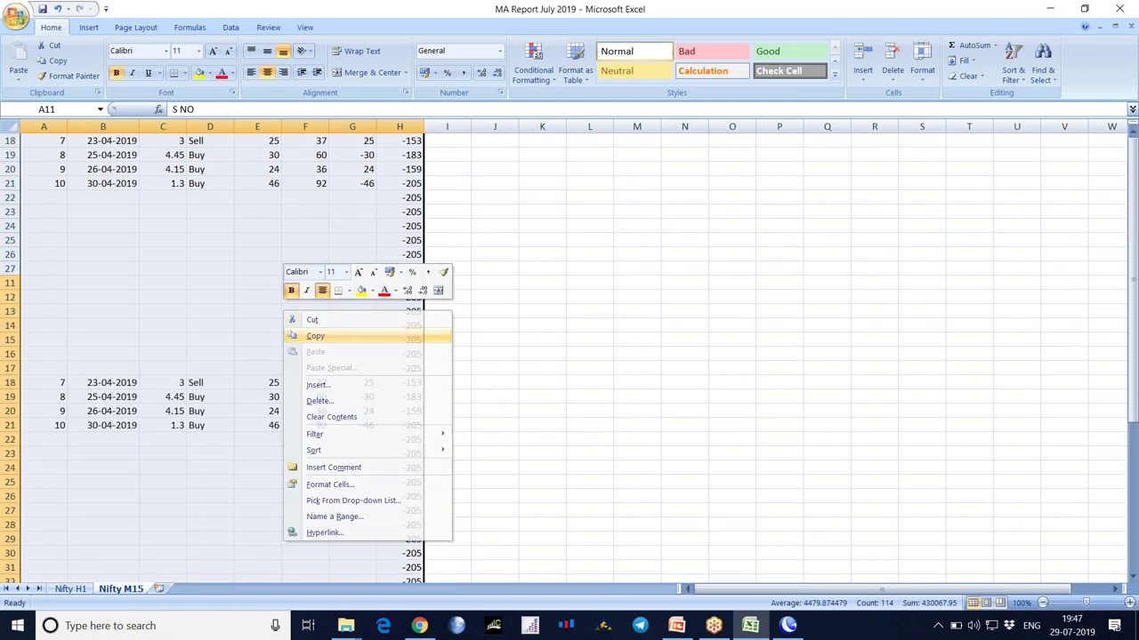
scroll(579, 311, "up", 6)
left_click(502, 282)
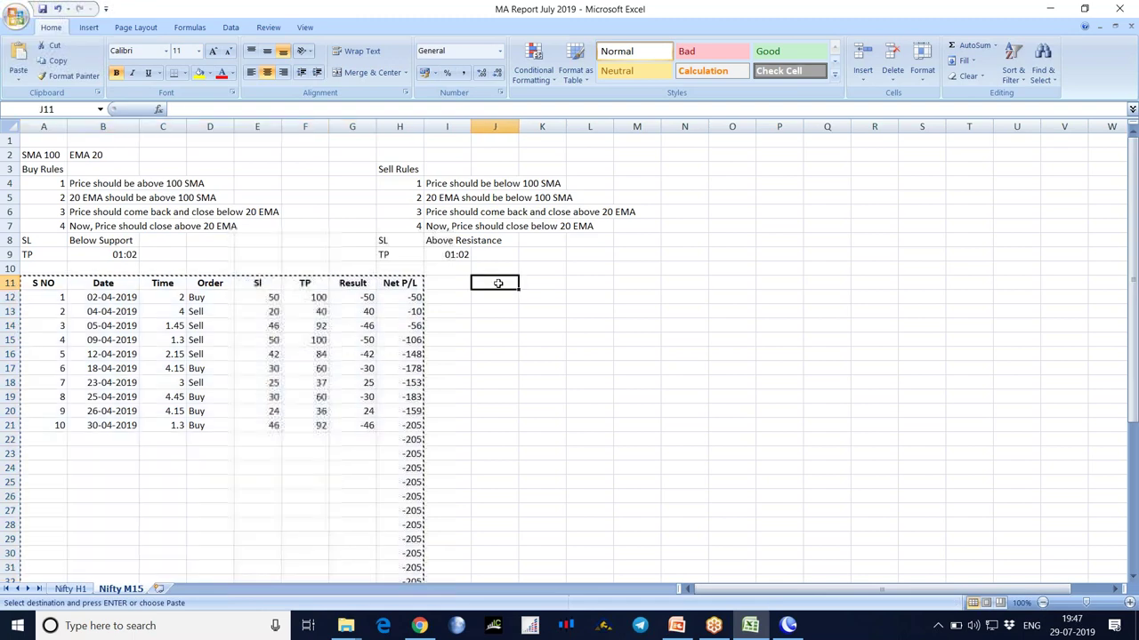
right_click(501, 283)
left_click(531, 325)
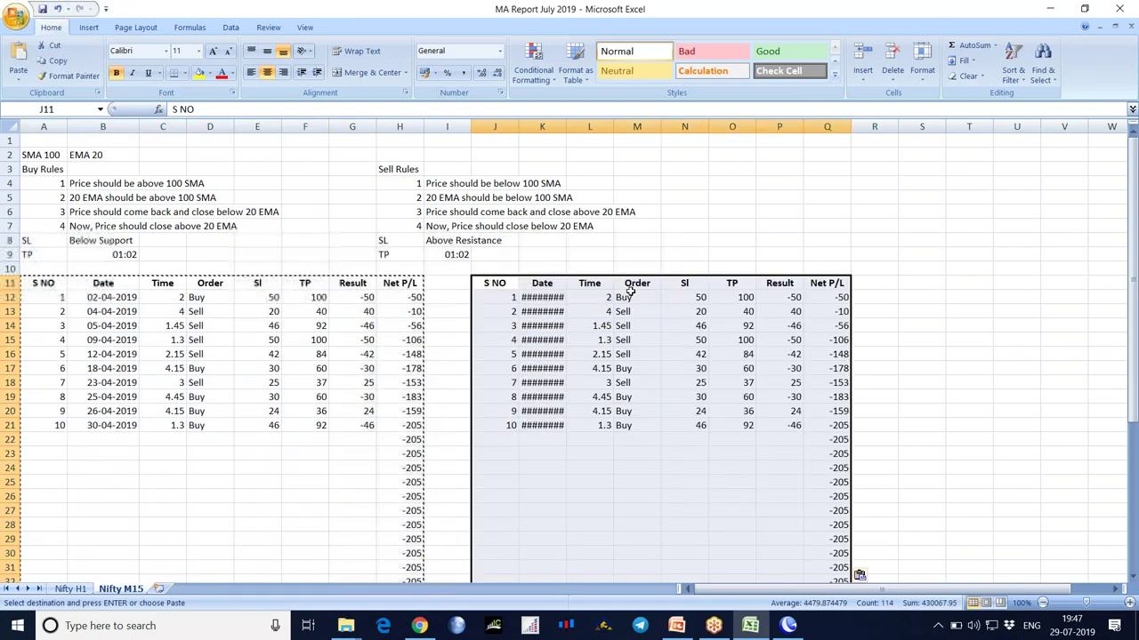
left_click_drag(568, 131, 583, 131)
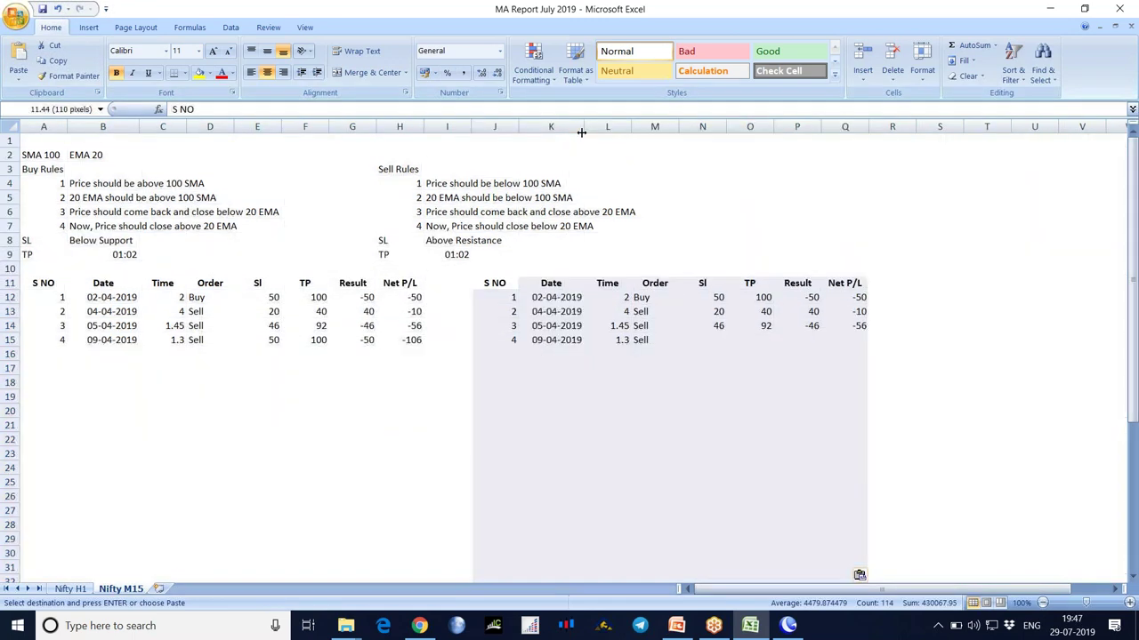
left_click(943, 339)
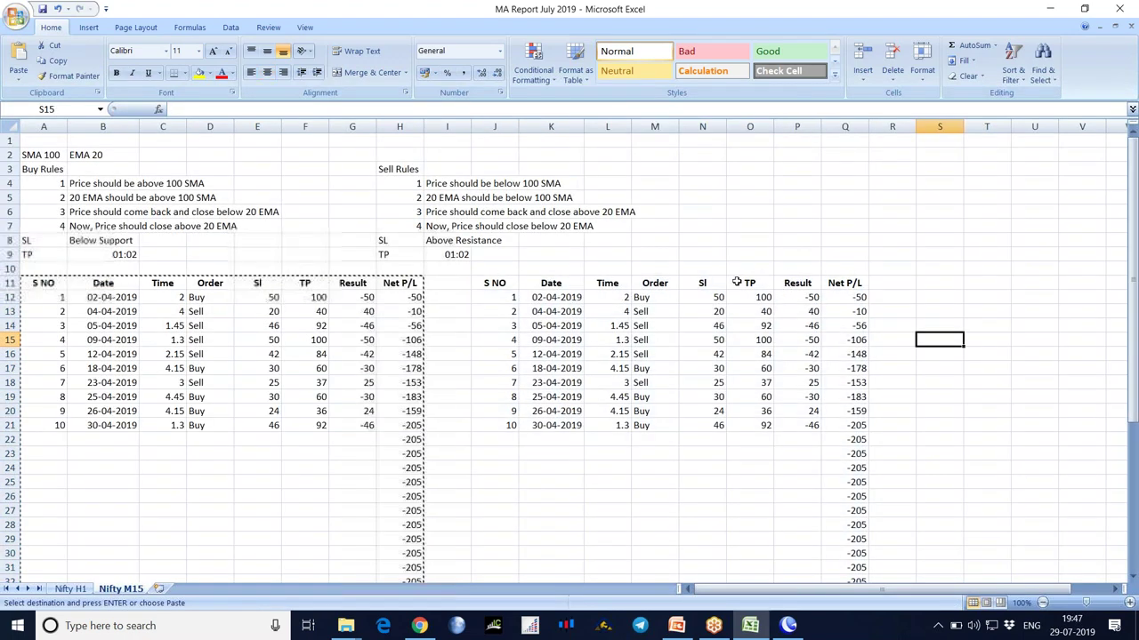
Insert a column before Result in the copied trade log and head it Move
left_click(796, 284)
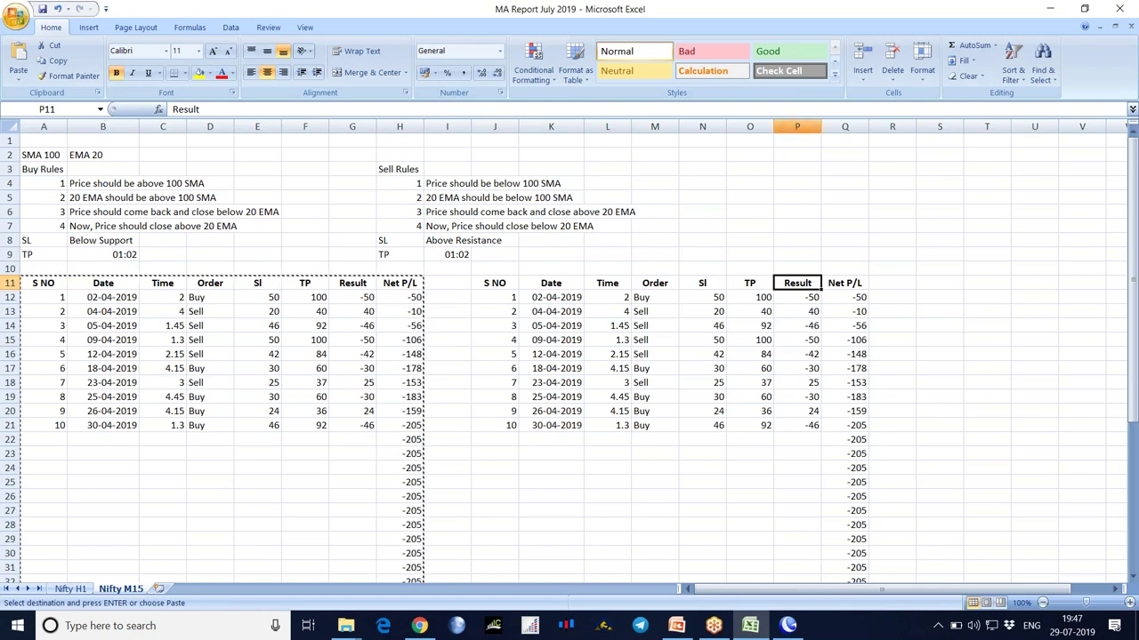
right_click(797, 126)
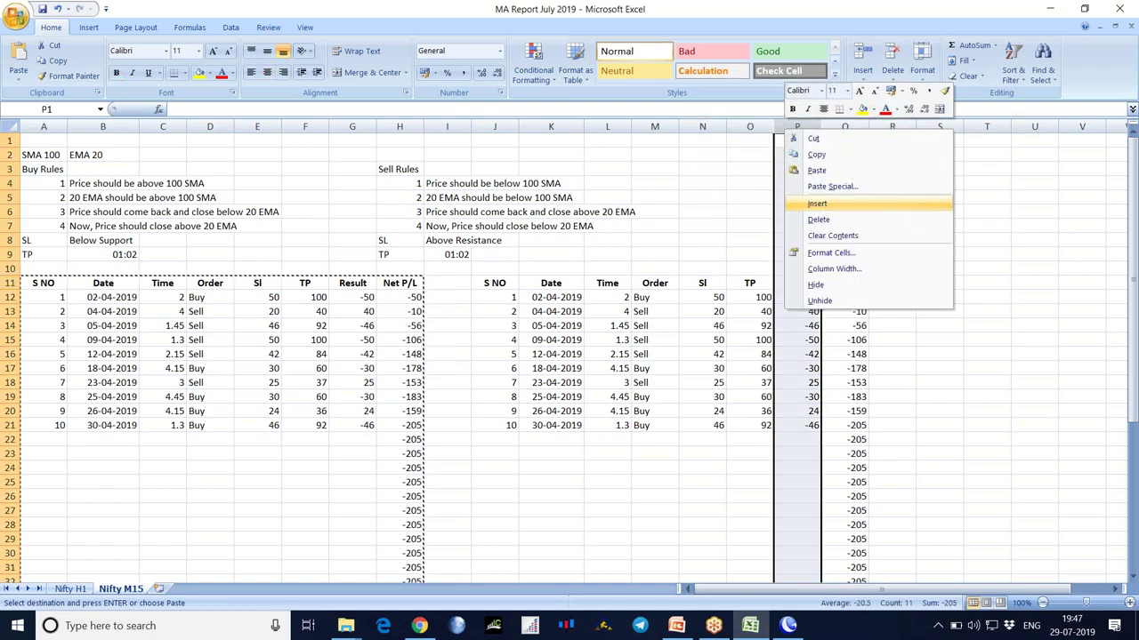
left_click(817, 203)
left_click(987, 285)
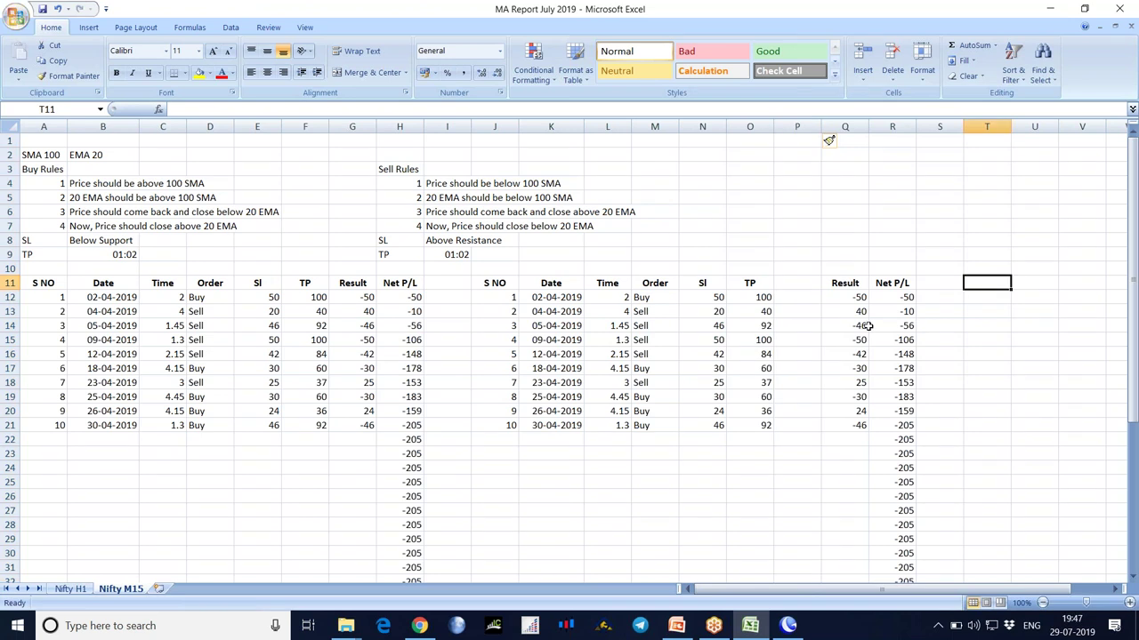
left_click(798, 285)
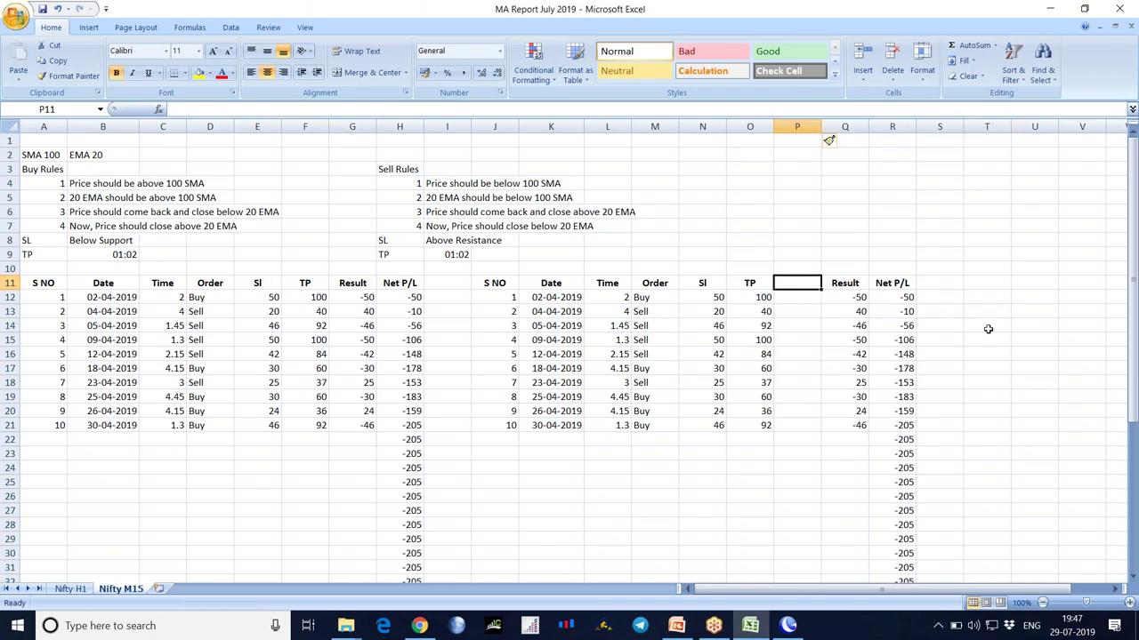
type("Move")
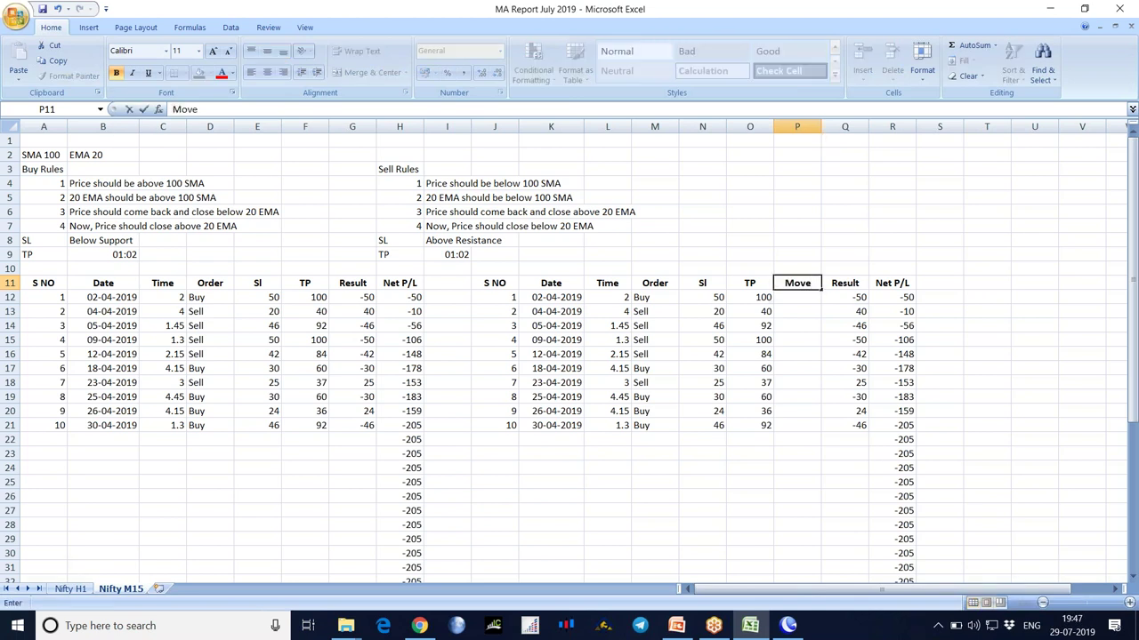
key("Return")
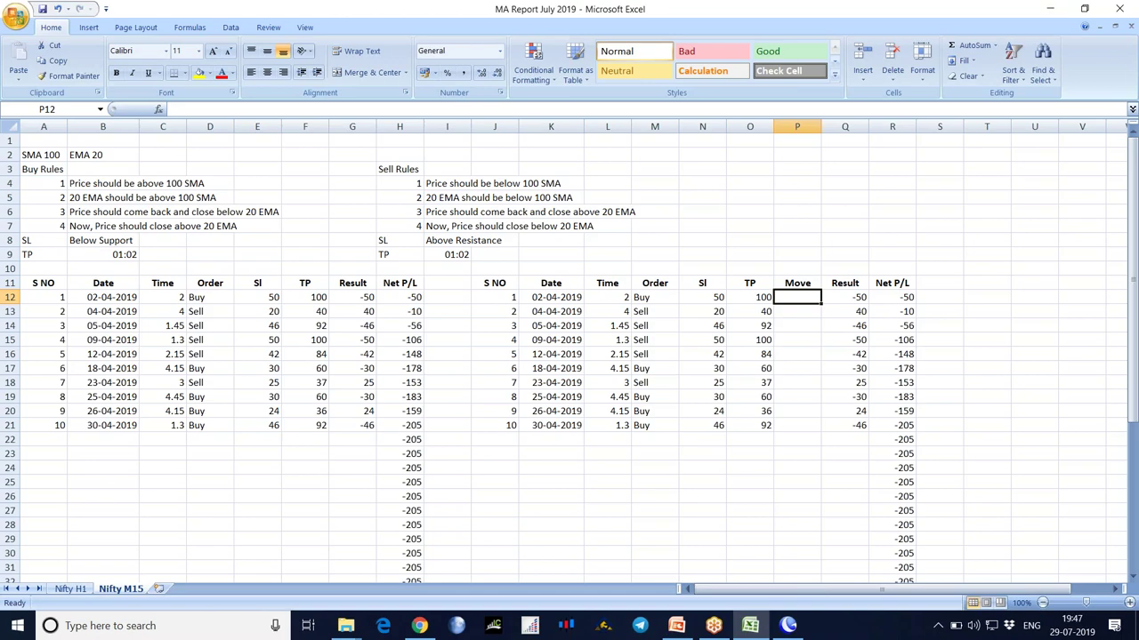
Switch to MetaTrader 4 and measure with the crosshair from the 2 April buy entry candle to the following swing high
left_click(788, 626)
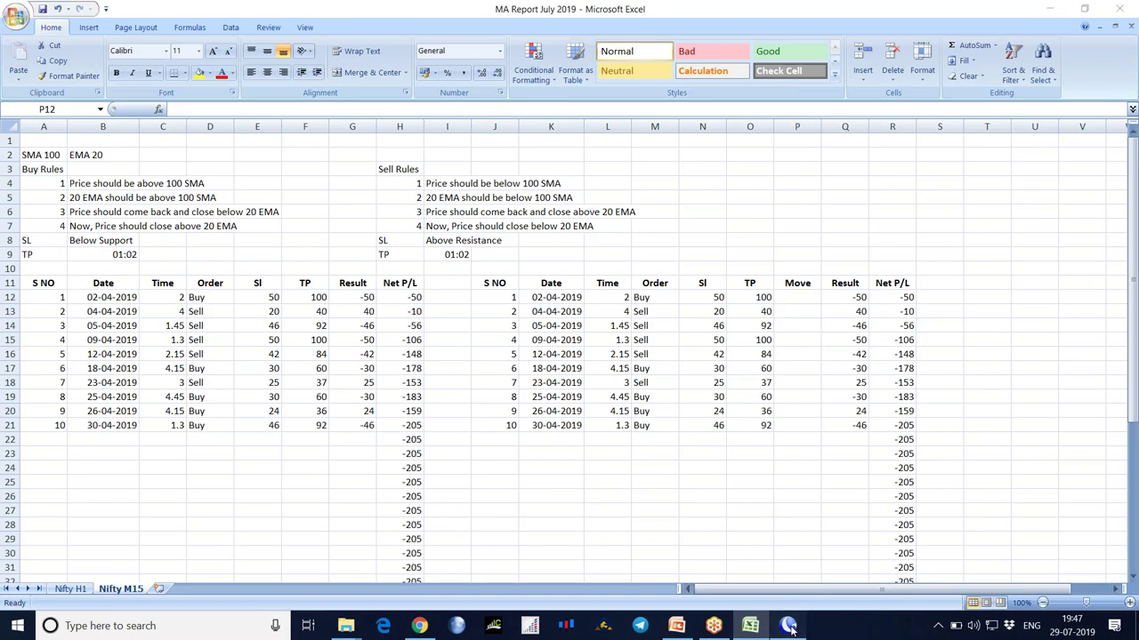
scroll(692, 431, "up", 2)
scroll(692, 431, "up", 15)
scroll(378, 423, "up", 10)
scroll(453, 407, "up", 10)
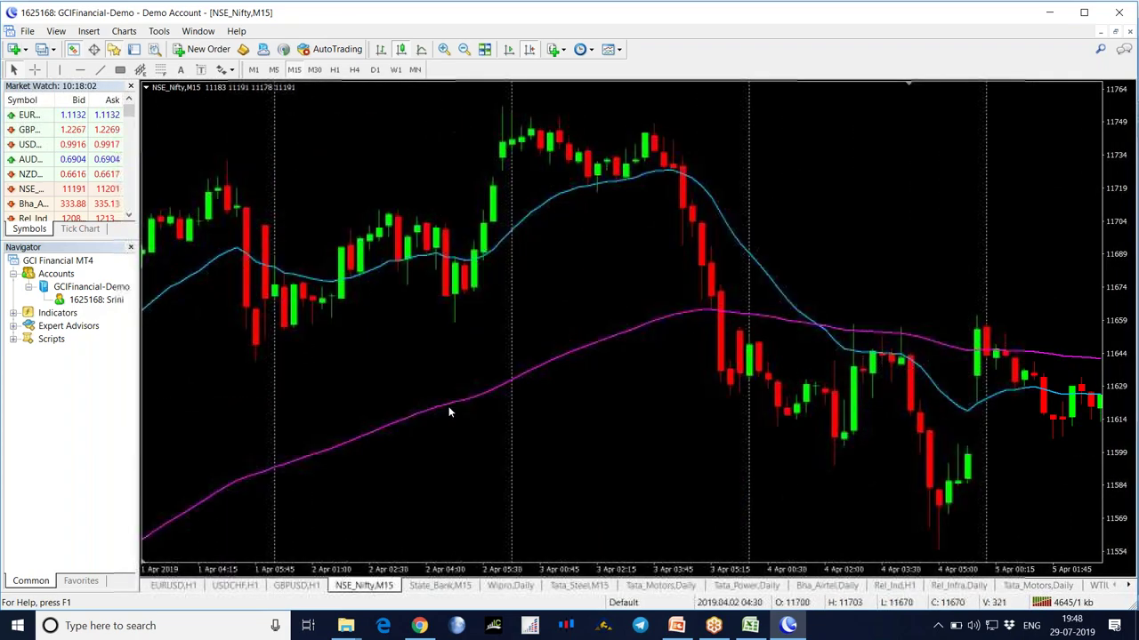
scroll(590, 344, "up", 5)
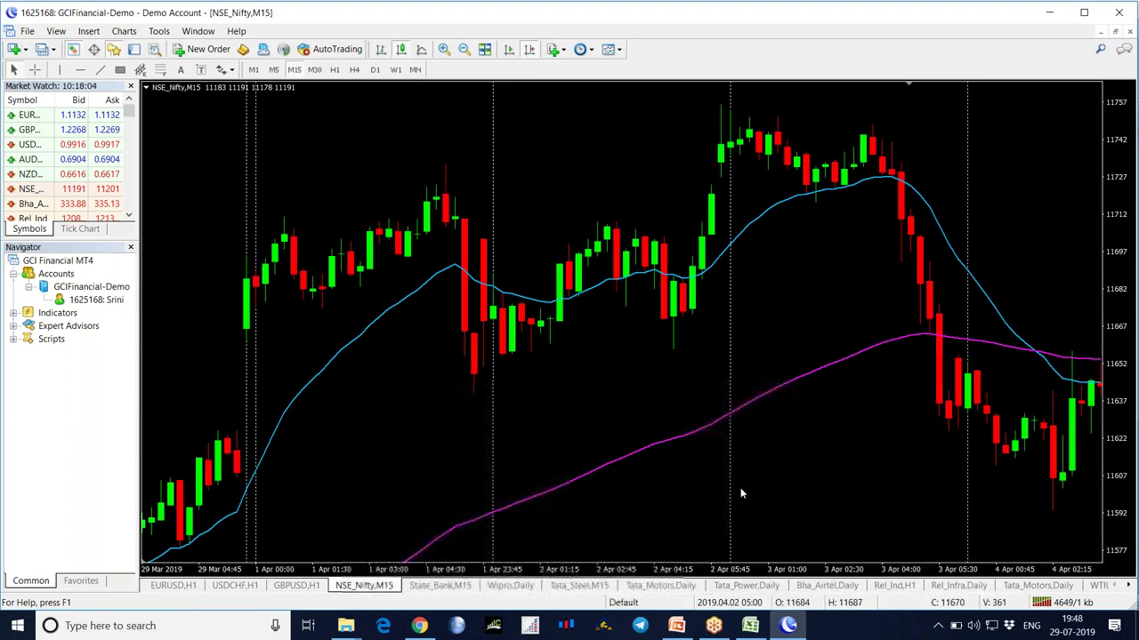
left_click(749, 625)
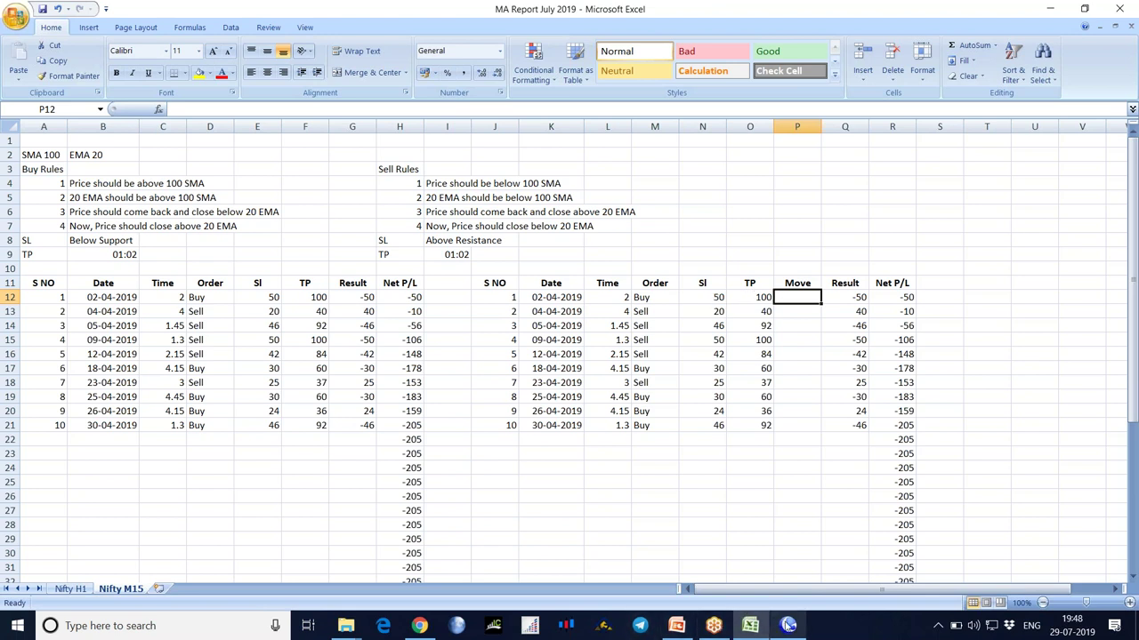
left_click(766, 535)
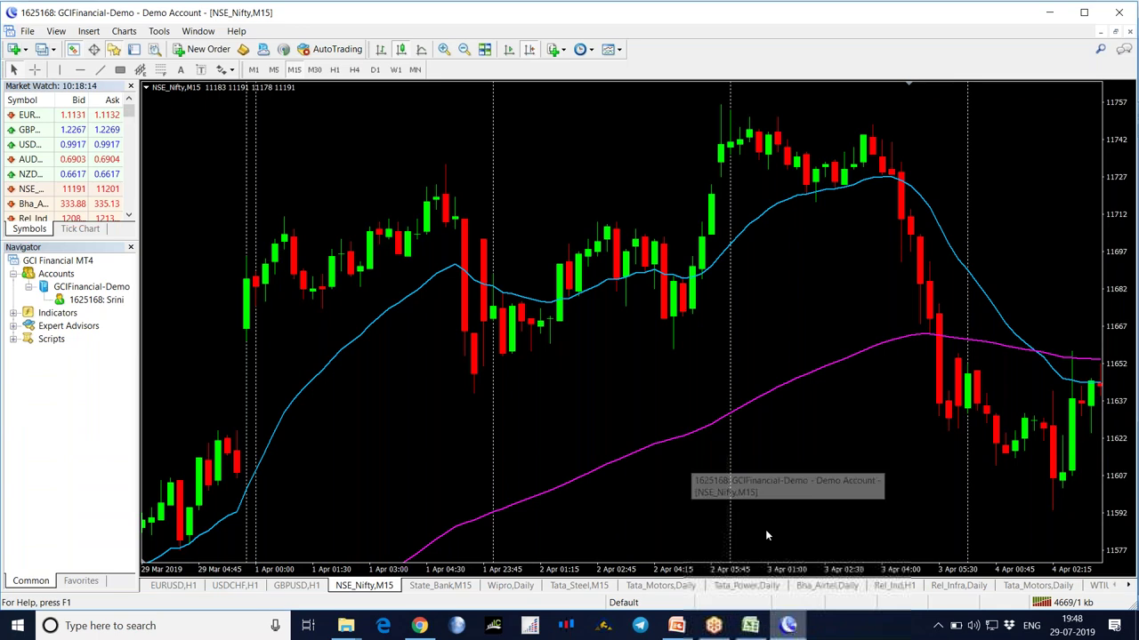
middle_click(631, 315)
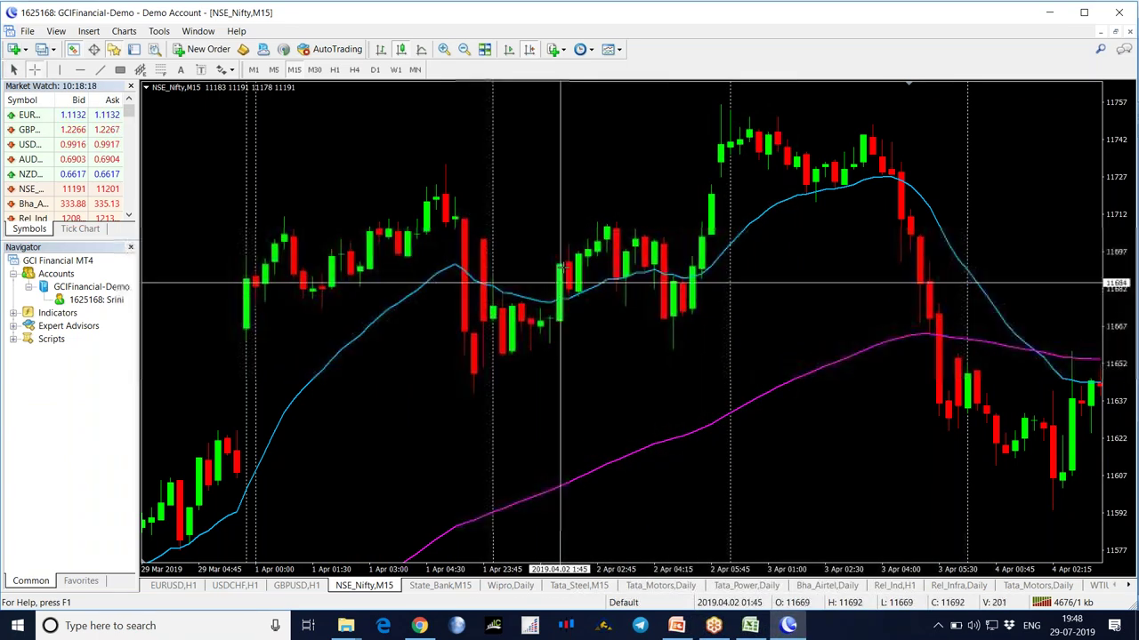
left_click_drag(562, 264, 724, 105)
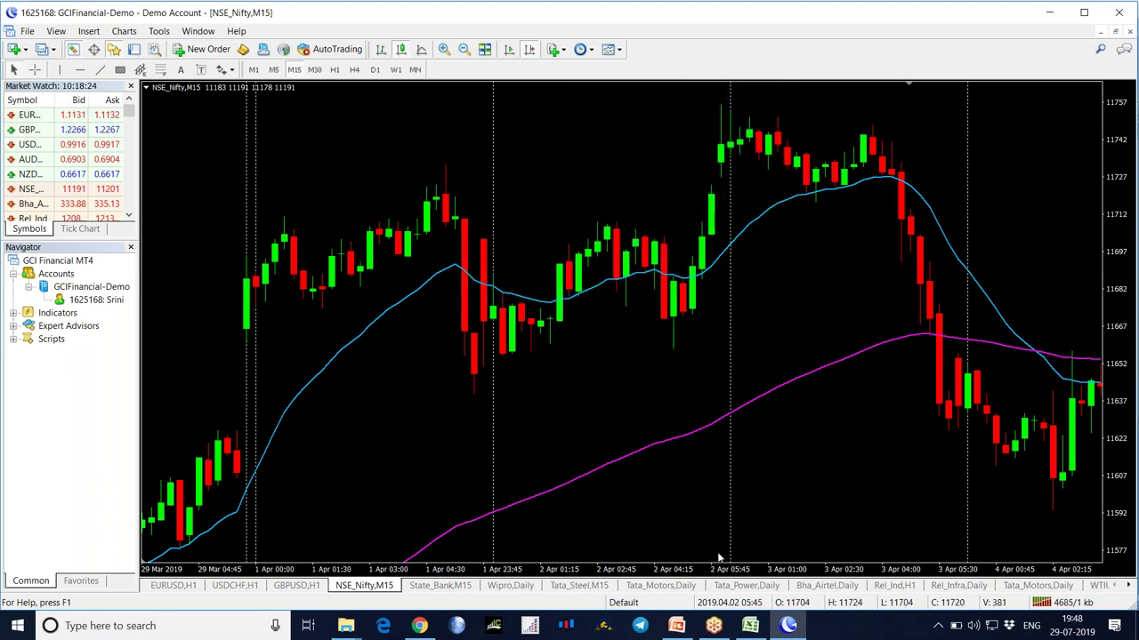
Switch to Excel and enter 64 as the Move of trade 1 in the copied log
left_click(750, 625)
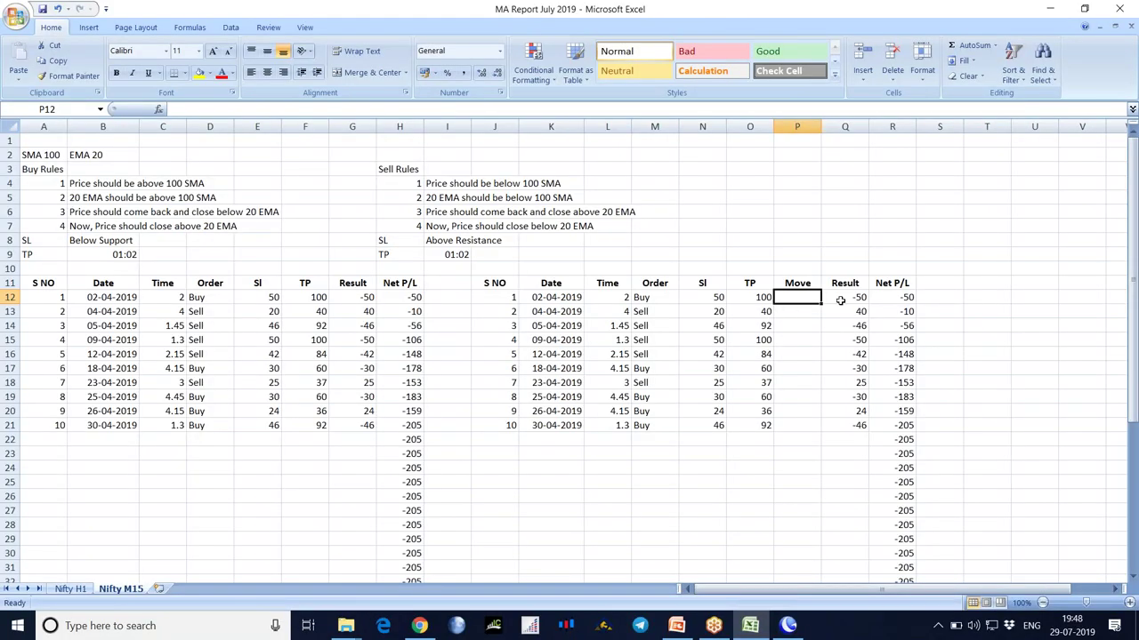
type("64")
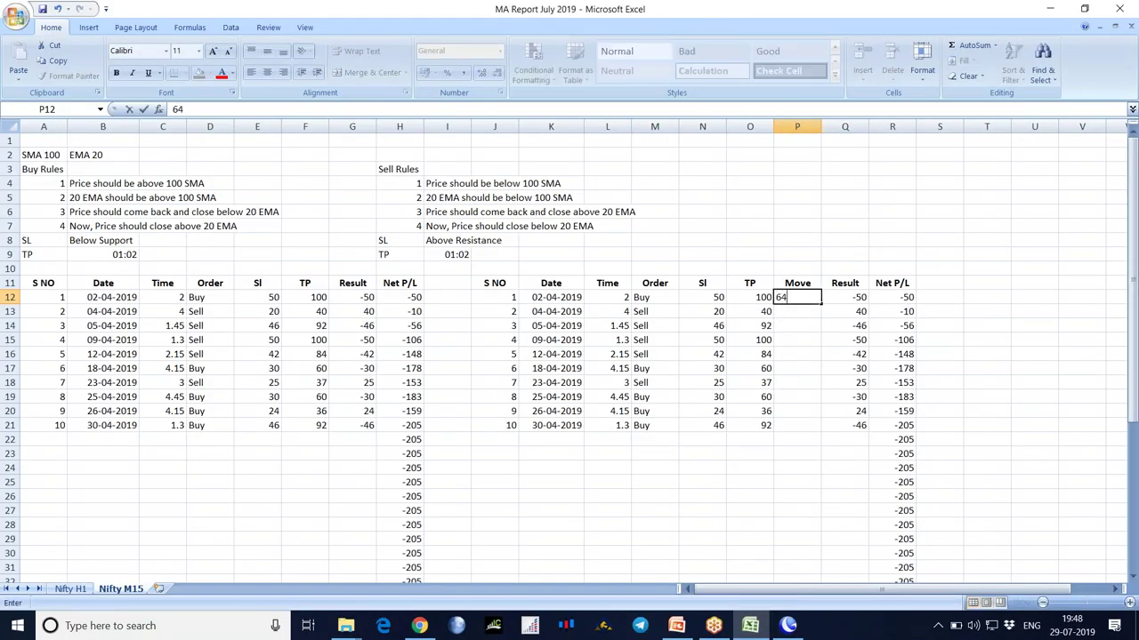
key("Return")
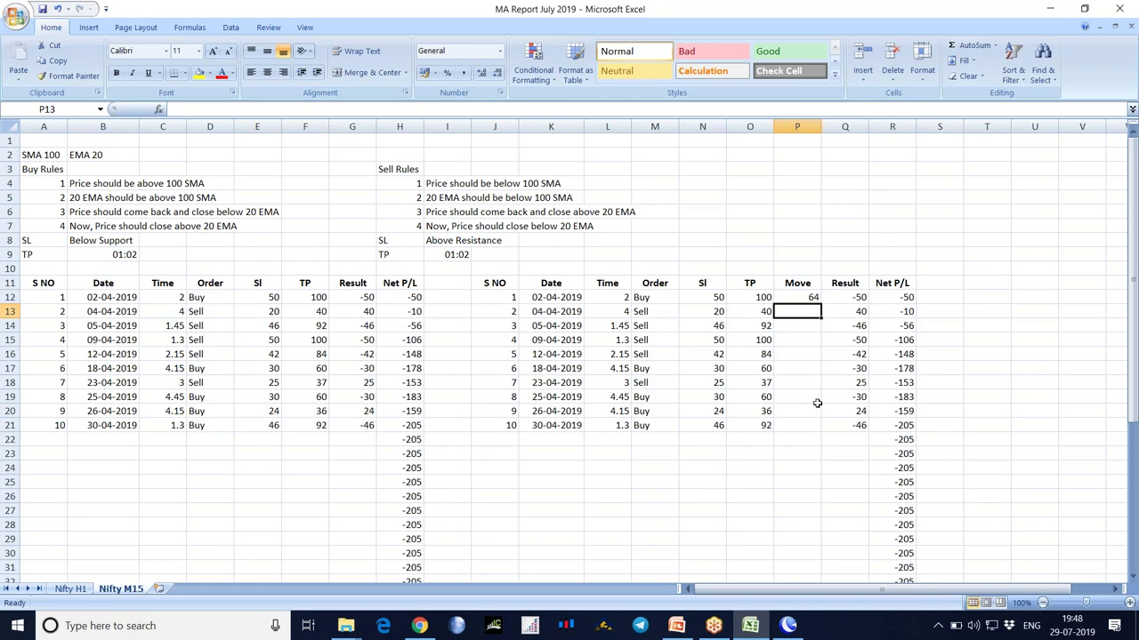
Switch to MetaTrader 4, measure with the crosshair from the 4 April sell entry candle to the following low, and return to Excel
left_click(788, 625)
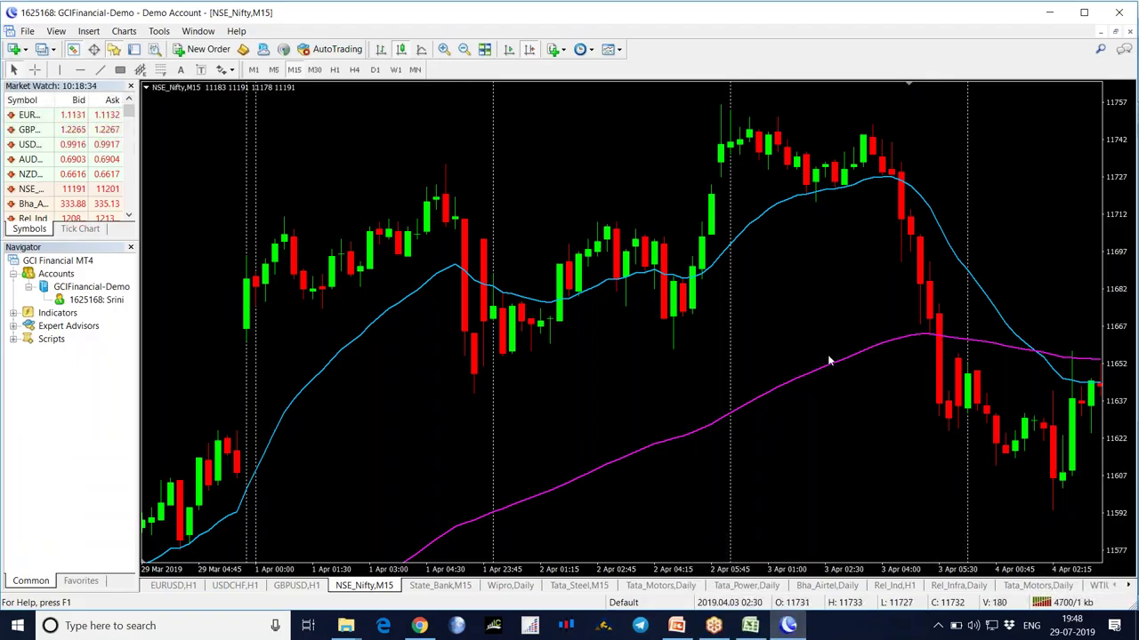
left_click(756, 627)
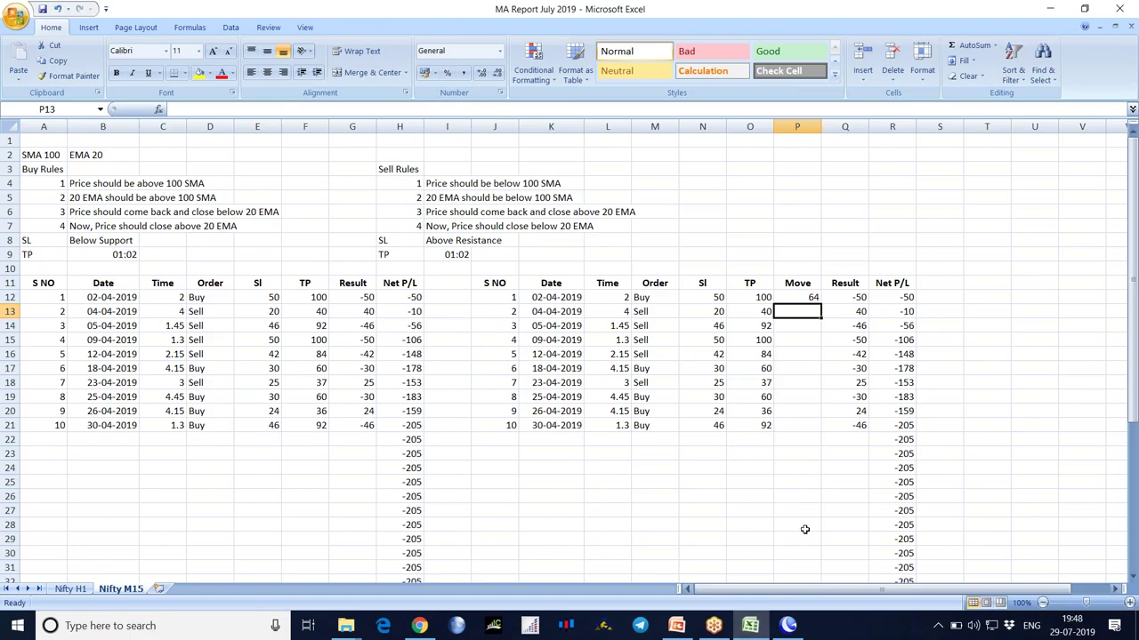
left_click(801, 630)
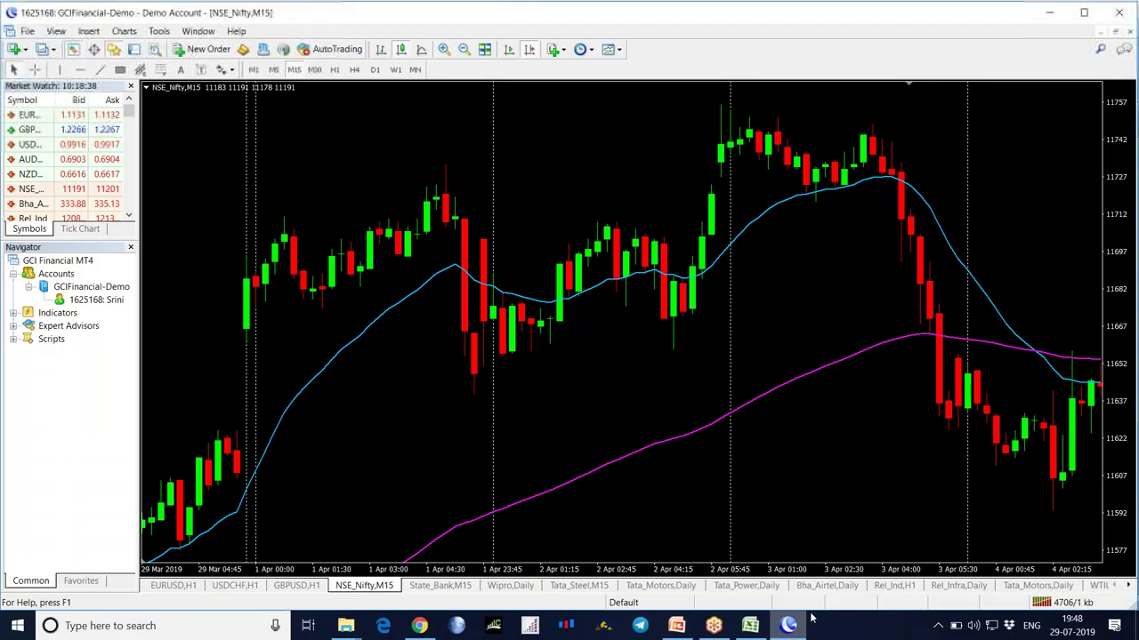
left_click_drag(864, 471, 505, 487)
middle_click(720, 388)
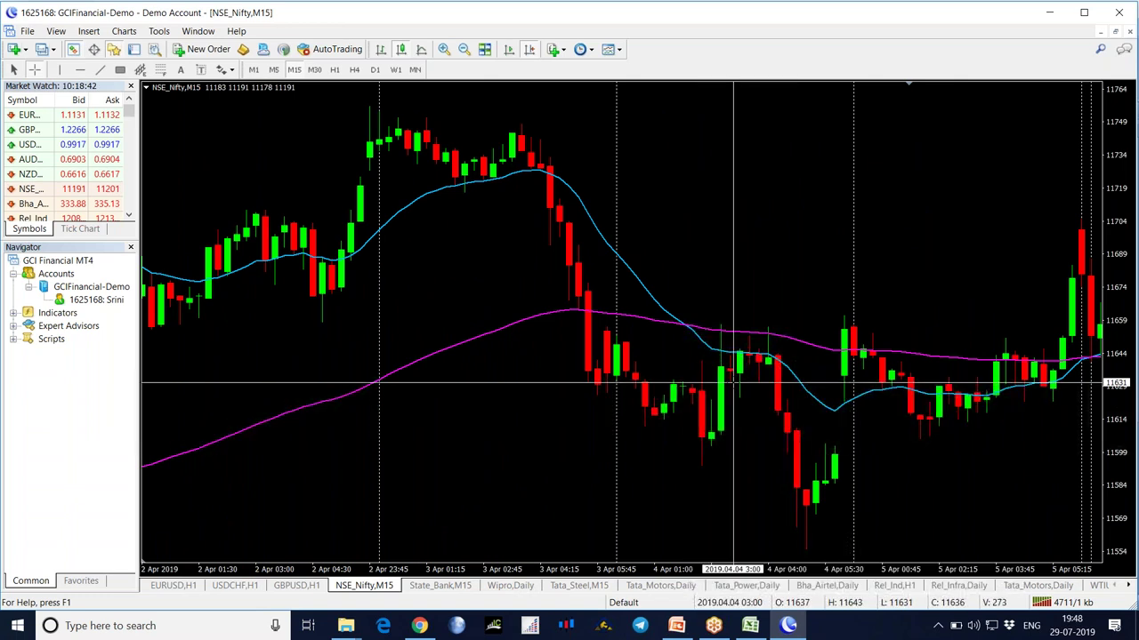
left_click_drag(761, 363, 810, 546)
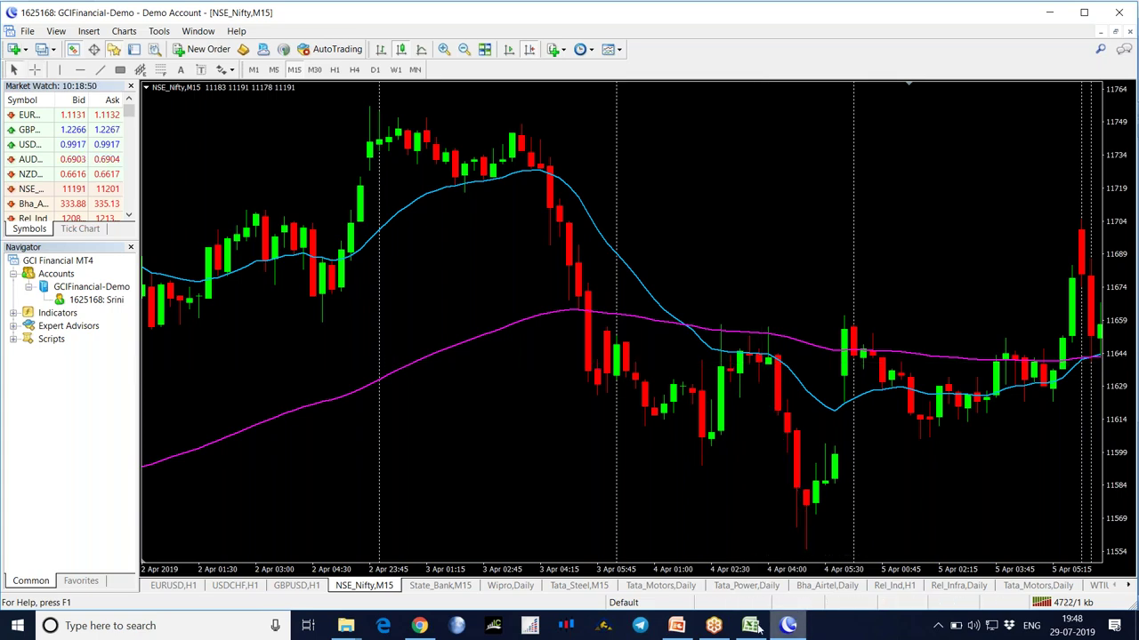
left_click(752, 626)
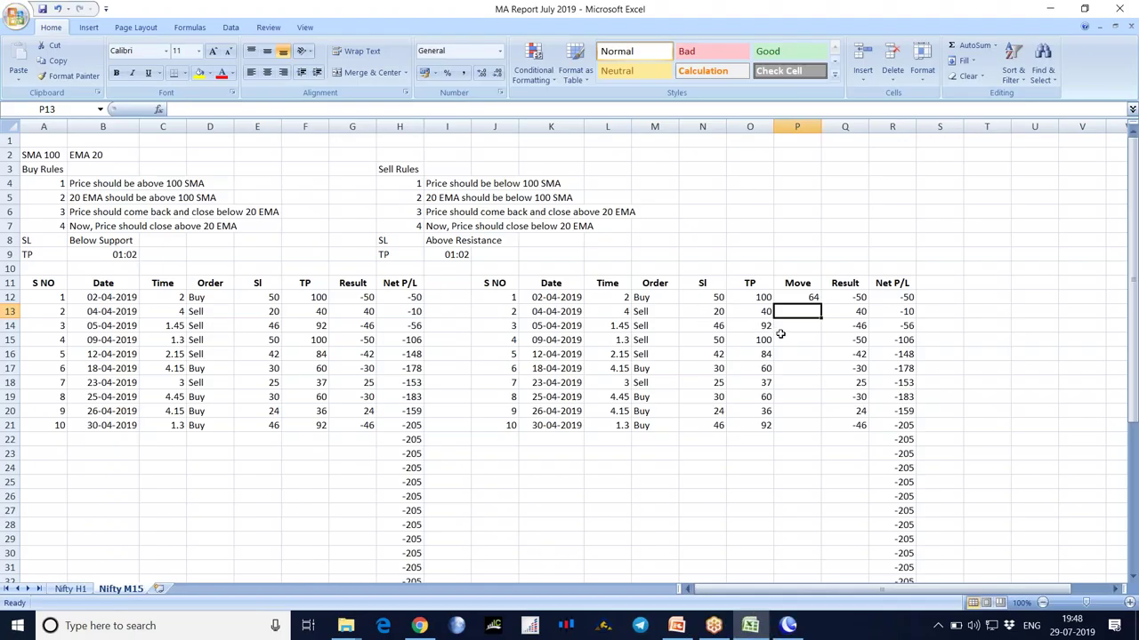
Enter 83 as the Move of trade 2 in the copied log
type("83")
key("Return")
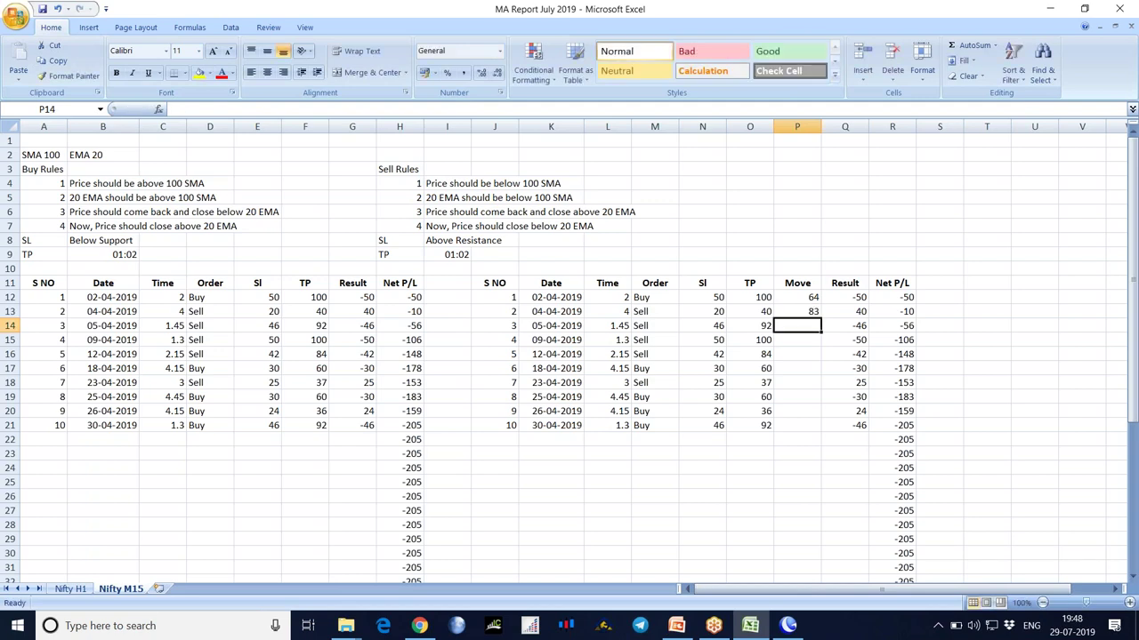
Switch to MetaTrader 4 and measure with the crosshair from the 5 April sell entry candle to the following swing high
left_click(787, 626)
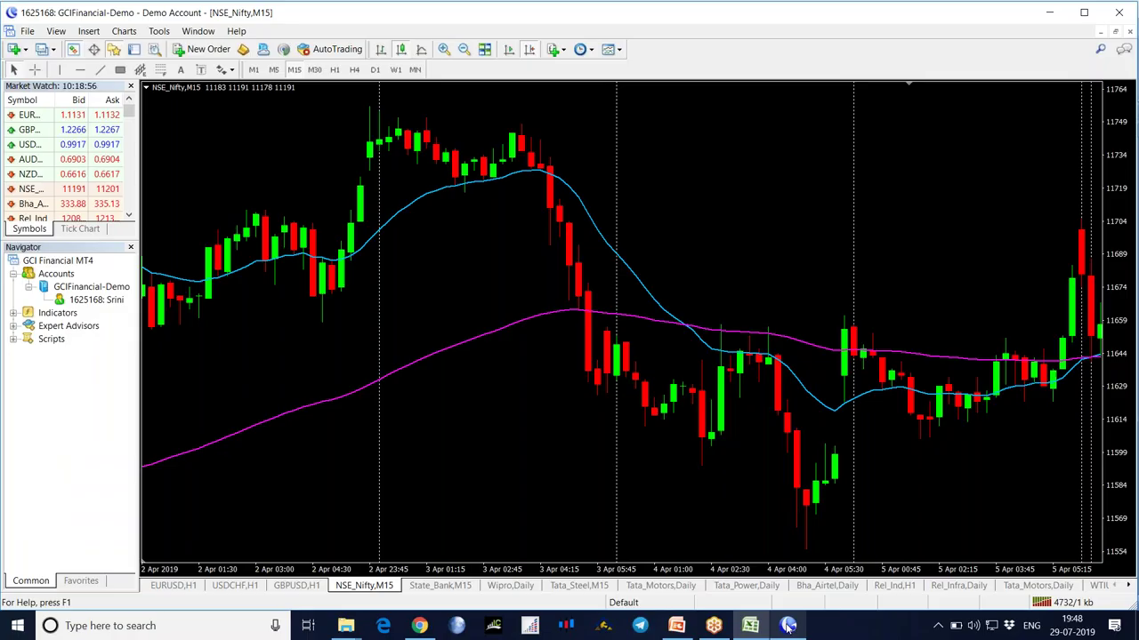
left_click(750, 626)
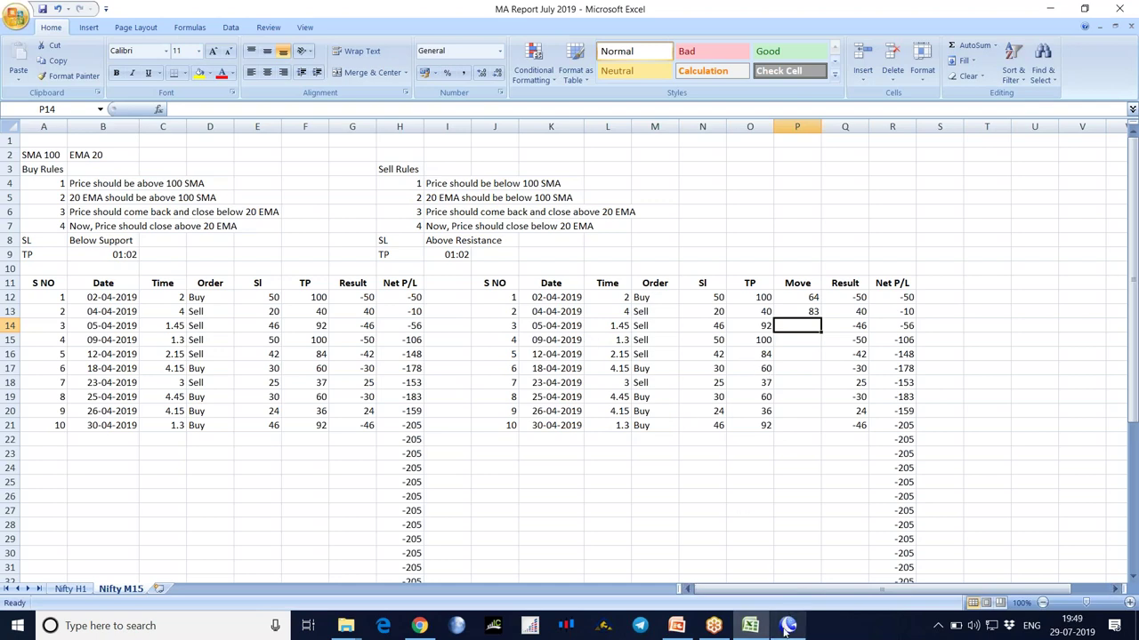
left_click(788, 626)
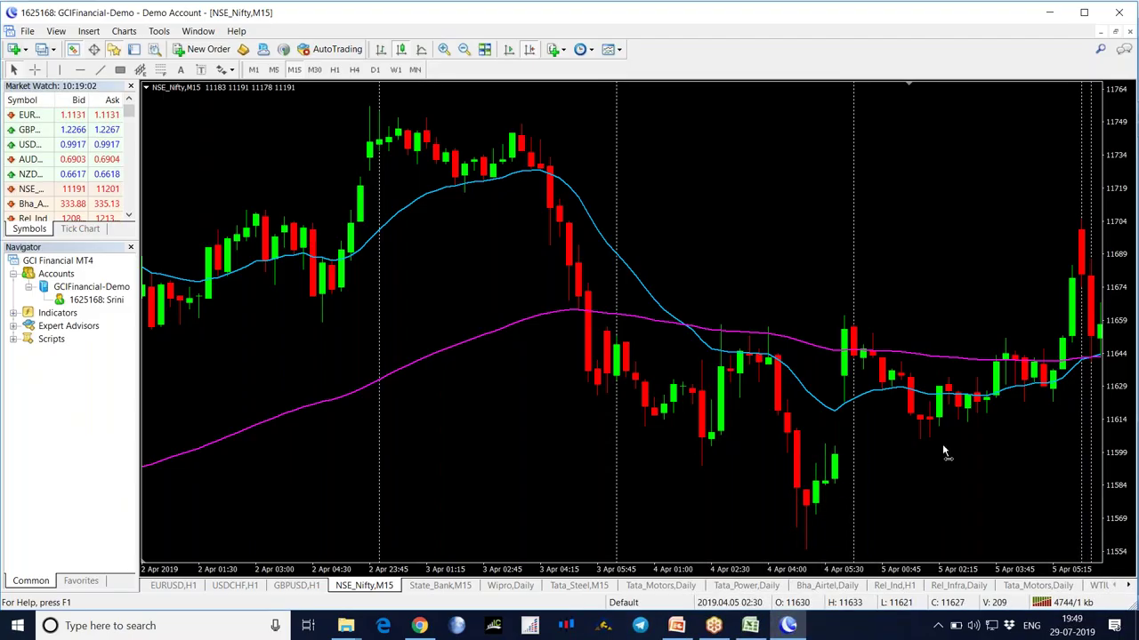
scroll(937, 444, "down", 2)
scroll(930, 449, "down", 10)
middle_click(660, 393)
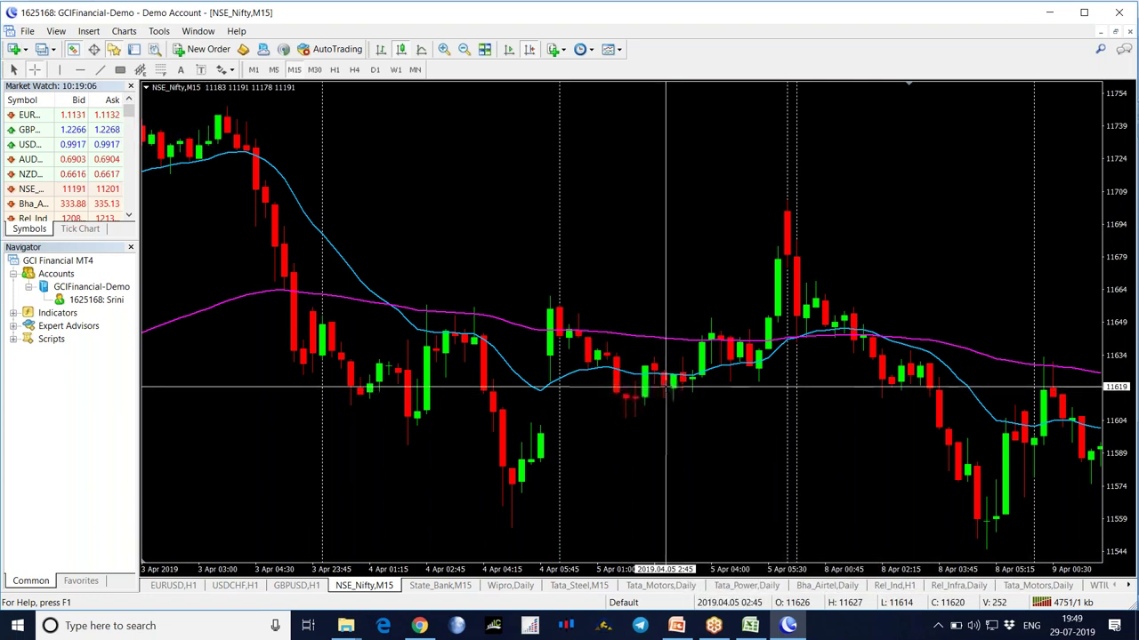
left_click_drag(666, 388, 787, 197)
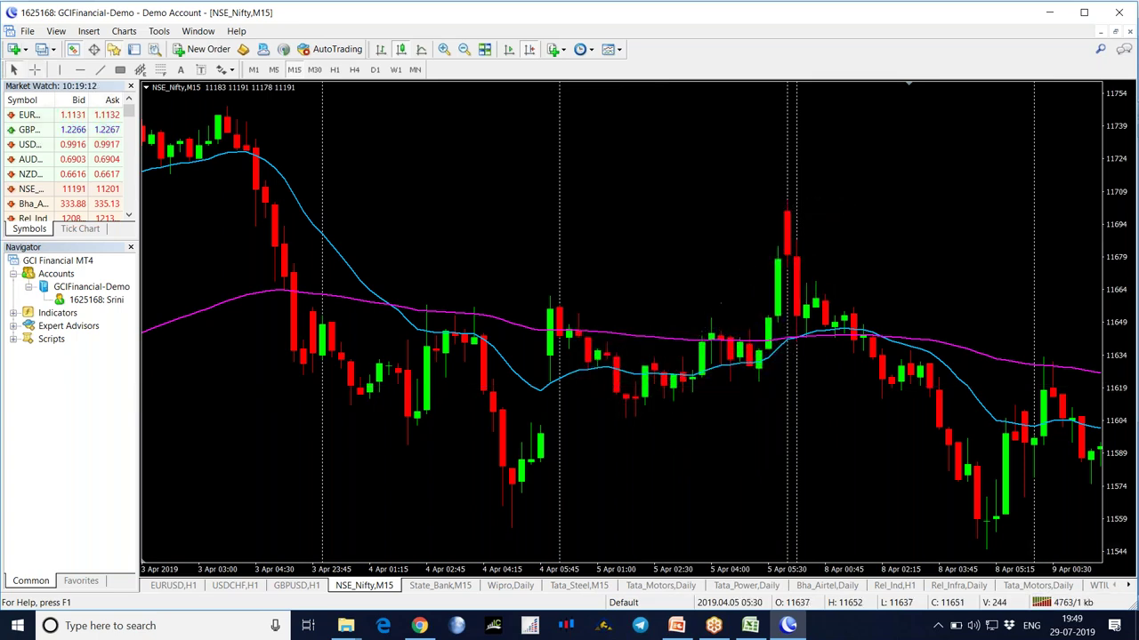
Switch to Excel and enter -86 as the Move of trade 3 in the copied log
left_click(750, 625)
type("-8")
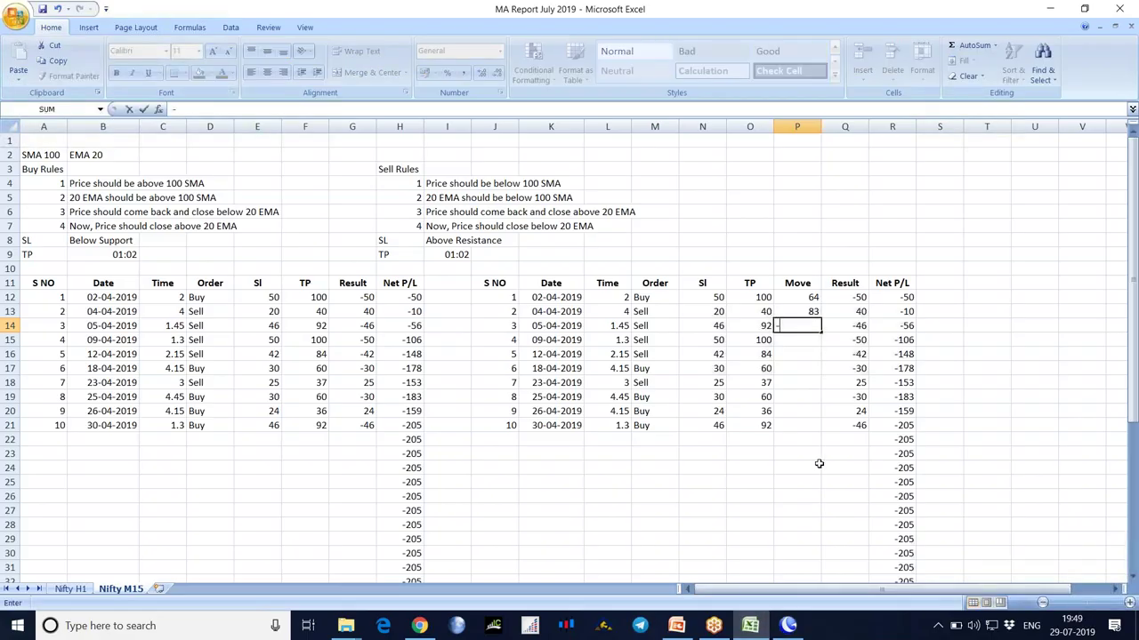
key("Return")
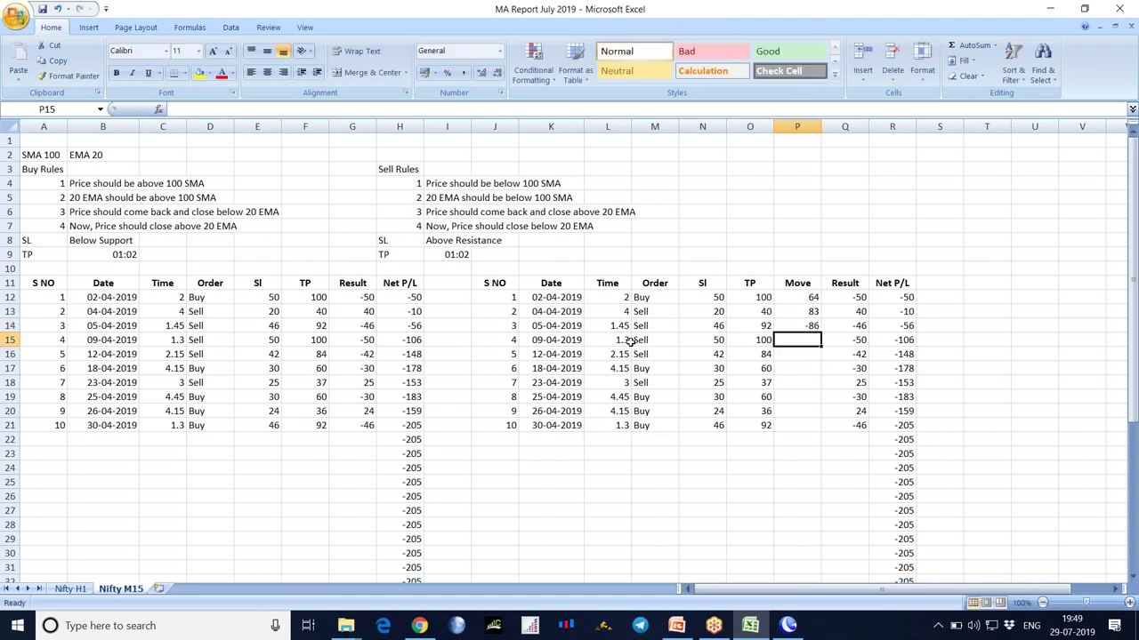
Switch to MetaTrader 4 and measure with the crosshair from the 9 April 1:30 sell entry candle to the following swing high
left_click(788, 625)
scroll(735, 465, "down", 5)
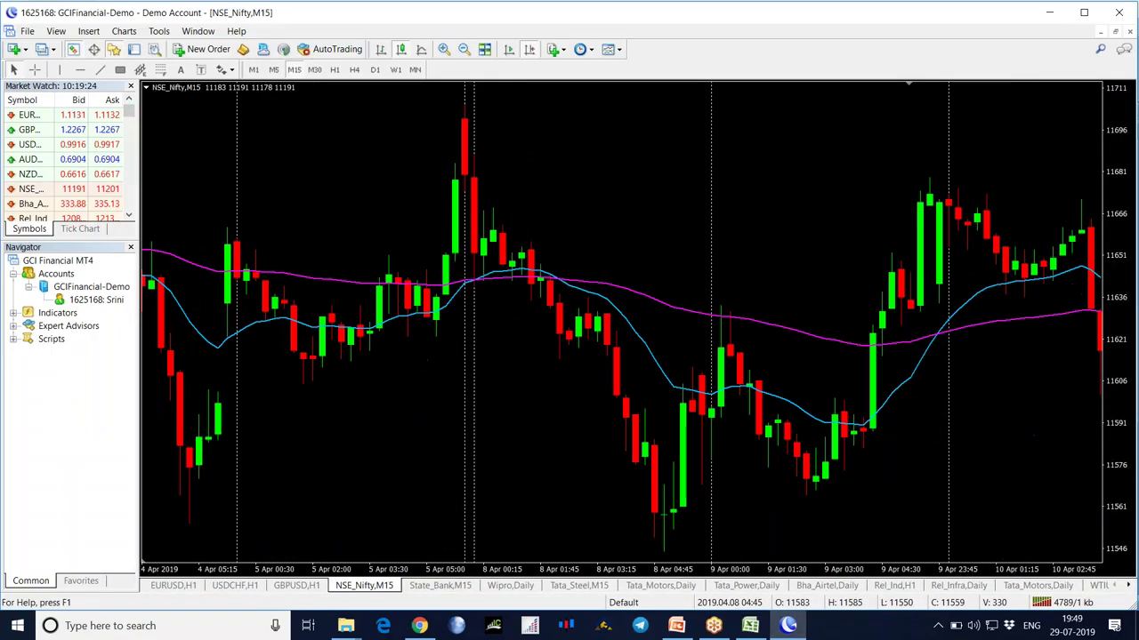
middle_click(756, 418)
mouse_move(761, 432)
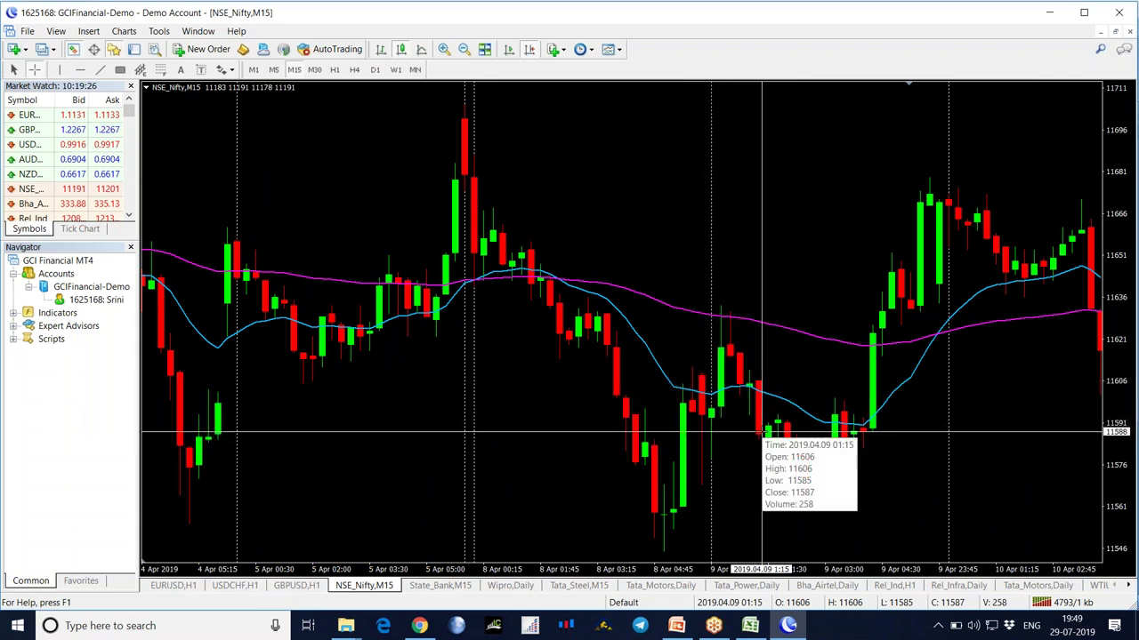
mouse_move(769, 434)
left_mouse_down()
mouse_move(761, 370)
mouse_move(732, 310)
mouse_move(813, 493)
mouse_move(890, 356)
mouse_move(934, 176)
left_mouse_up()
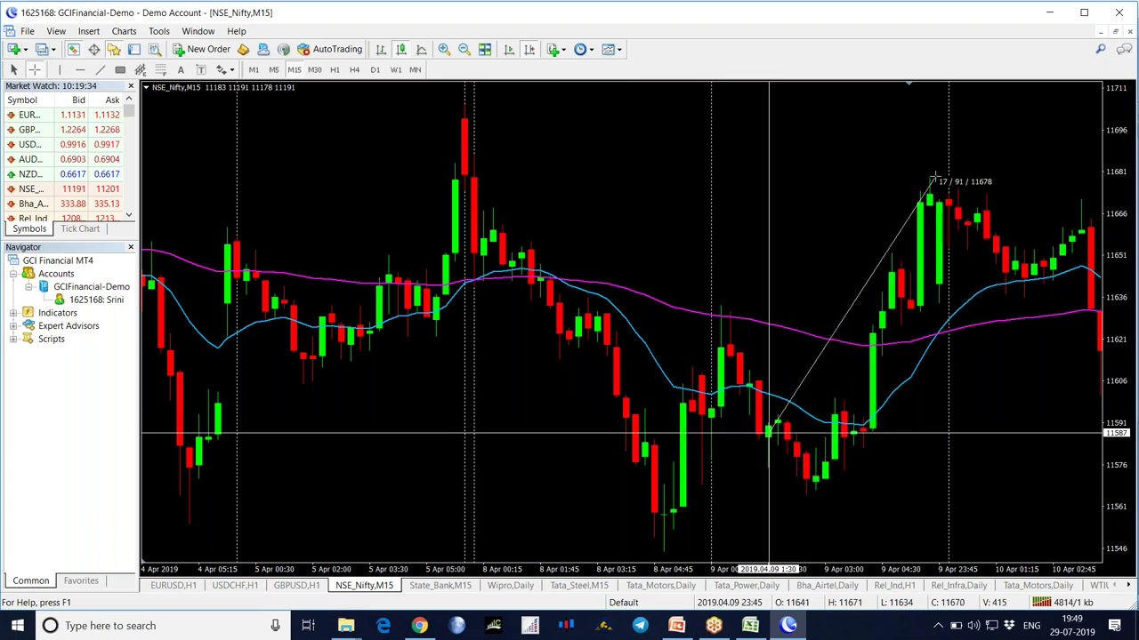
Switch to Excel and enter -90 as the Move of trade 4 in the copied log
left_click(750, 625)
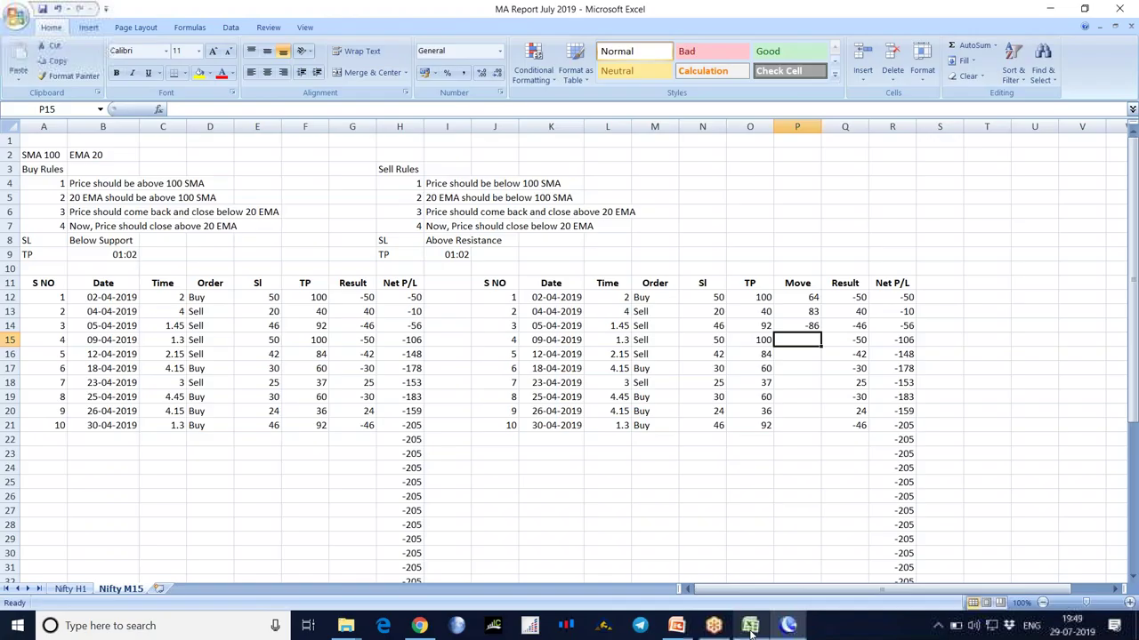
type("-")
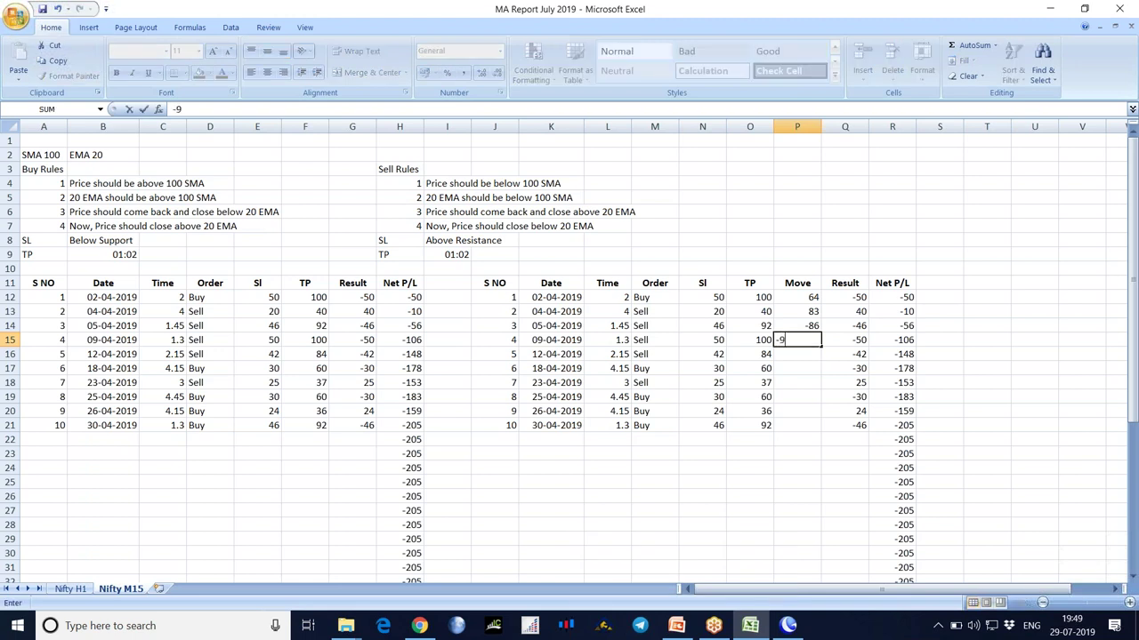
type("90")
key("Return")
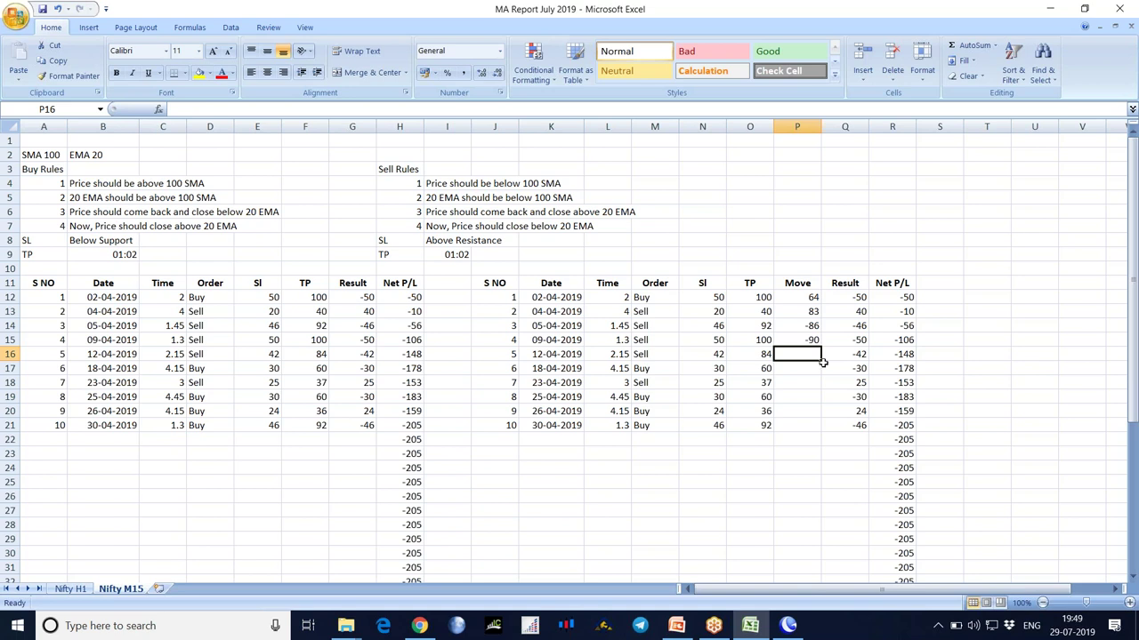
Switch to MetaTrader 4 and measure with the crosshair from the 12 April sell entry candle to the following swing high
left_click(788, 626)
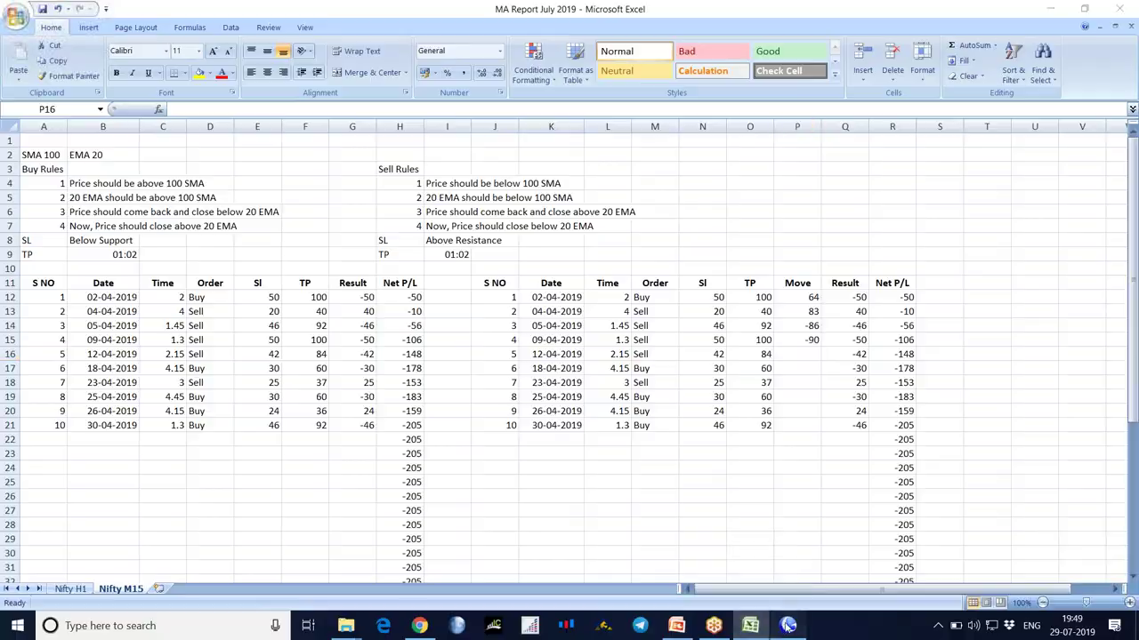
left_click_drag(902, 480, 743, 496)
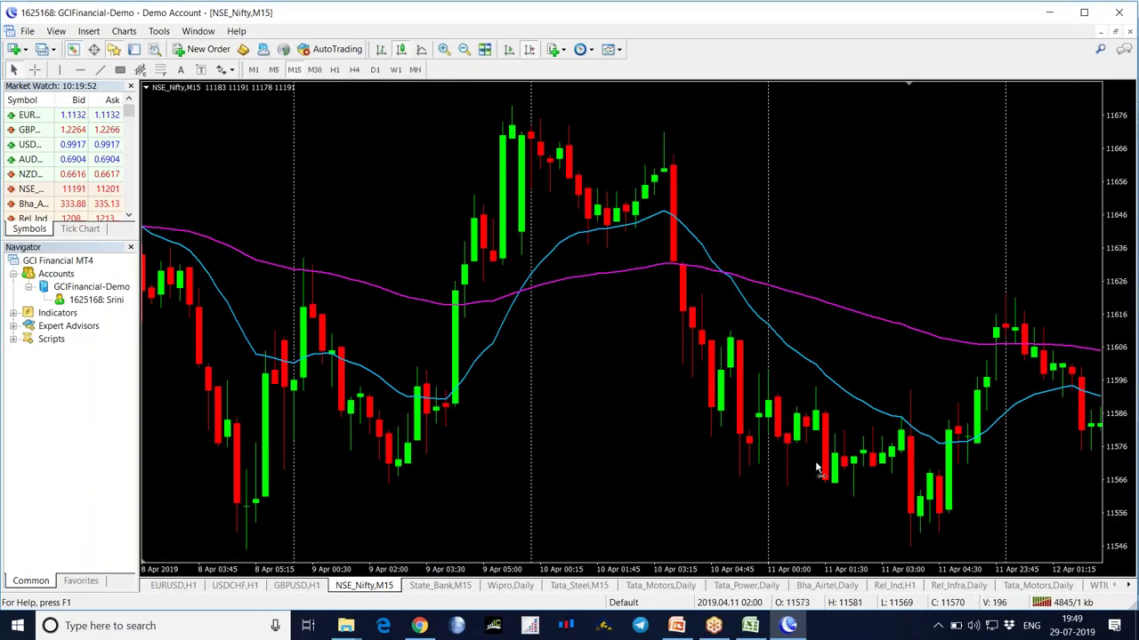
left_click_drag(817, 469, 646, 501)
middle_click(850, 467)
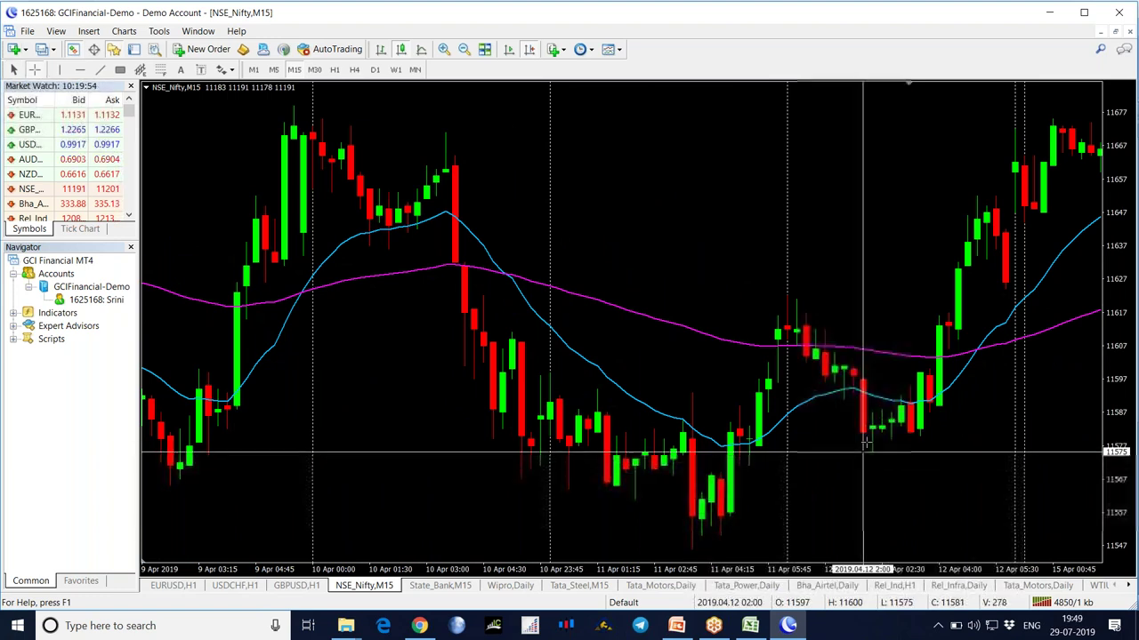
left_click_drag(870, 433, 1050, 118)
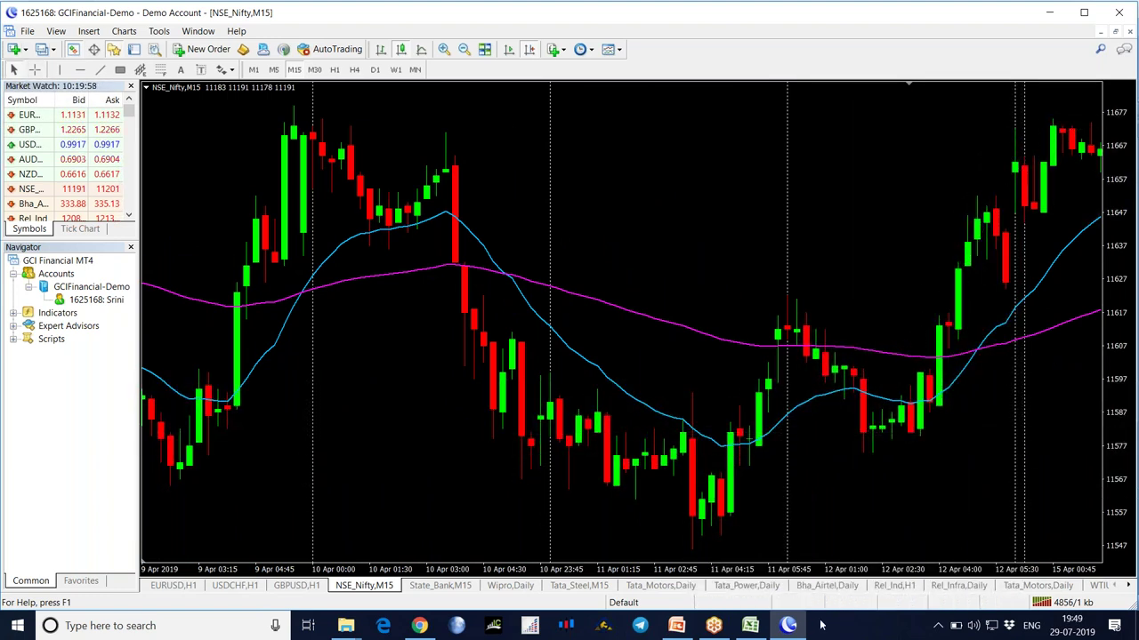
Switch to Excel and enter -94 as the Move of trade 5 in the copied log
left_click(749, 625)
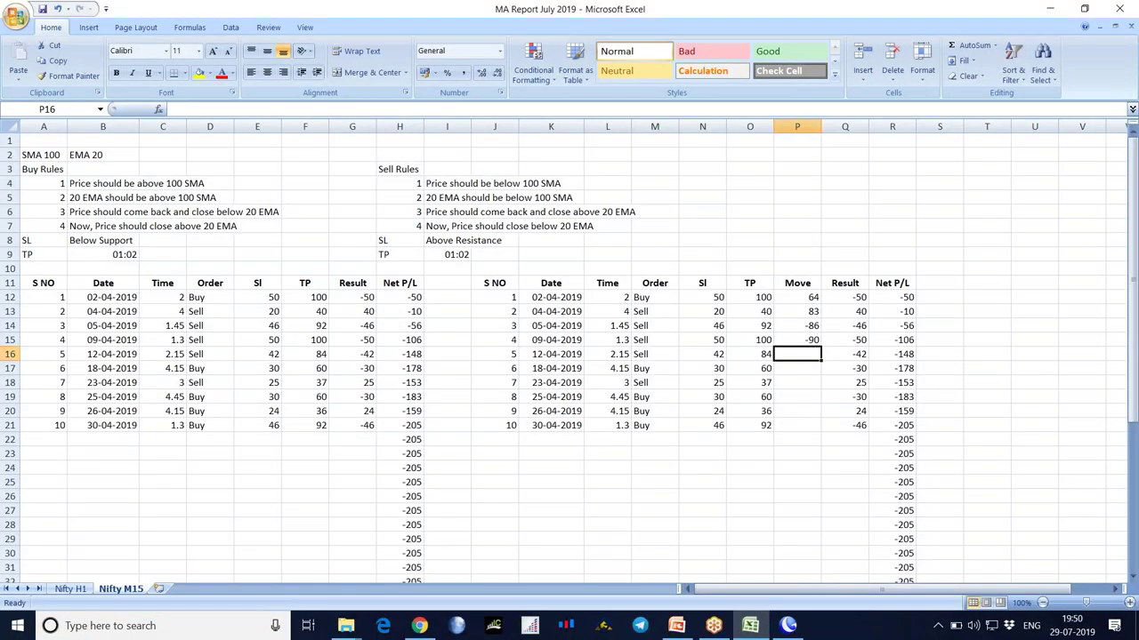
type("-94")
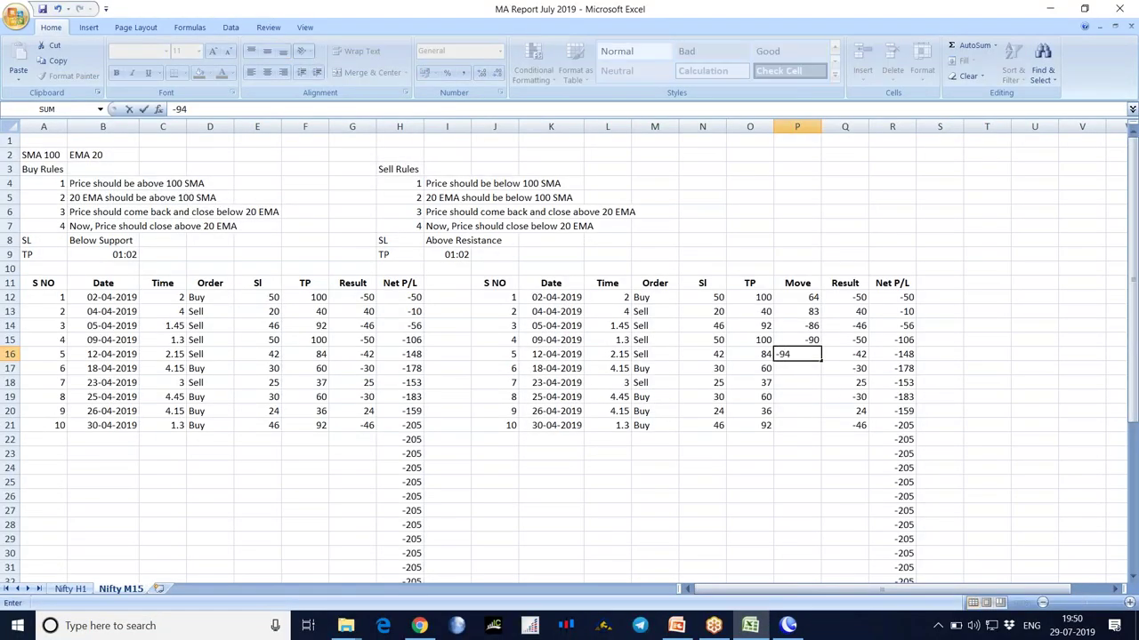
key("Return")
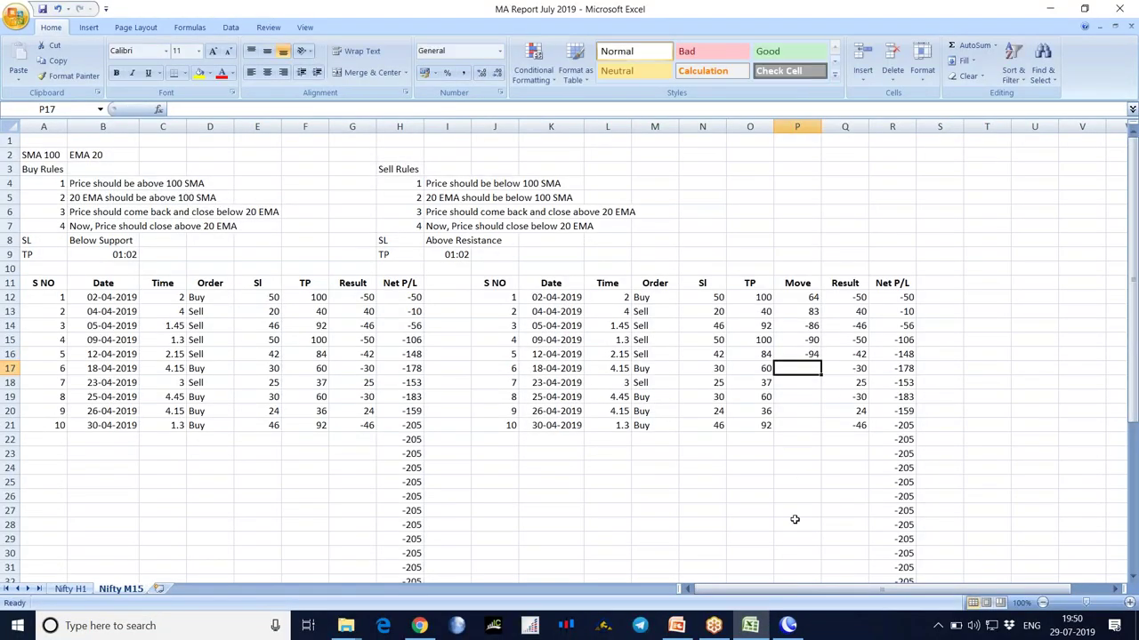
Switch to MetaTrader 4 and measure with the crosshair from the 18 April buy entry candle down to the following swing low
left_click(788, 625)
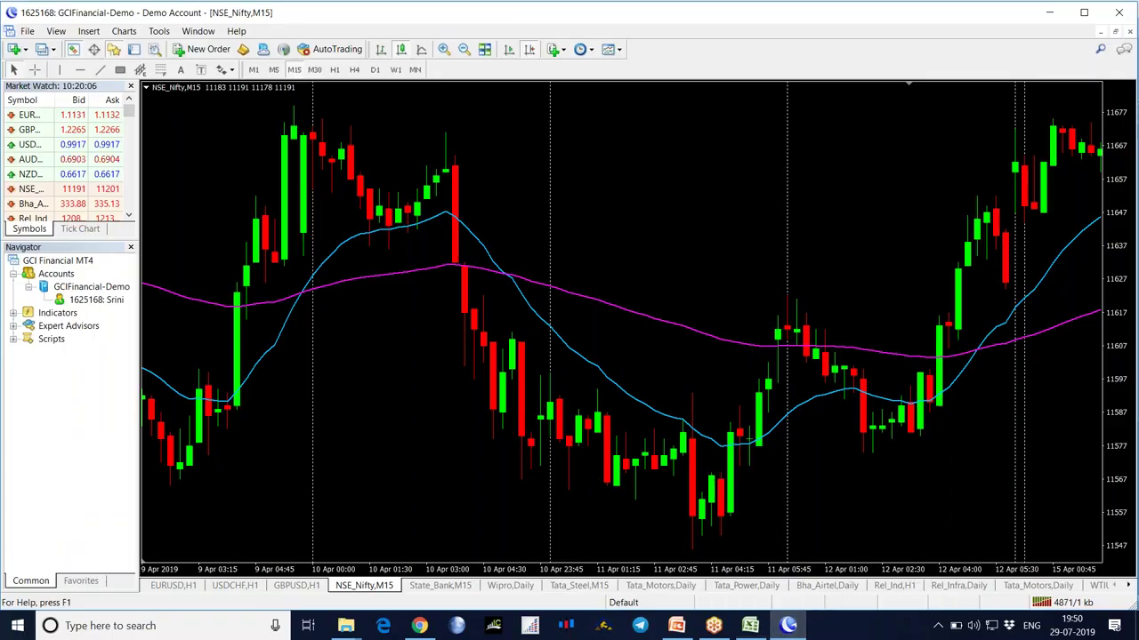
left_click(750, 626)
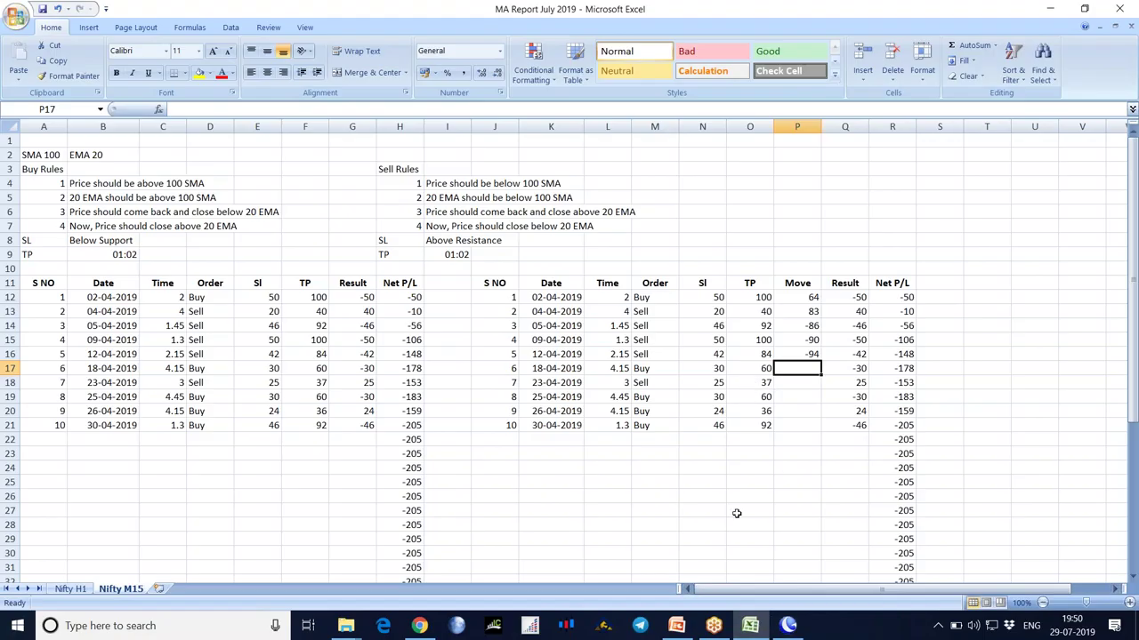
left_click(788, 625)
left_click_drag(776, 482, 449, 498)
left_click_drag(944, 432, 640, 472)
middle_click(731, 261)
left_click_drag(703, 236, 1042, 554)
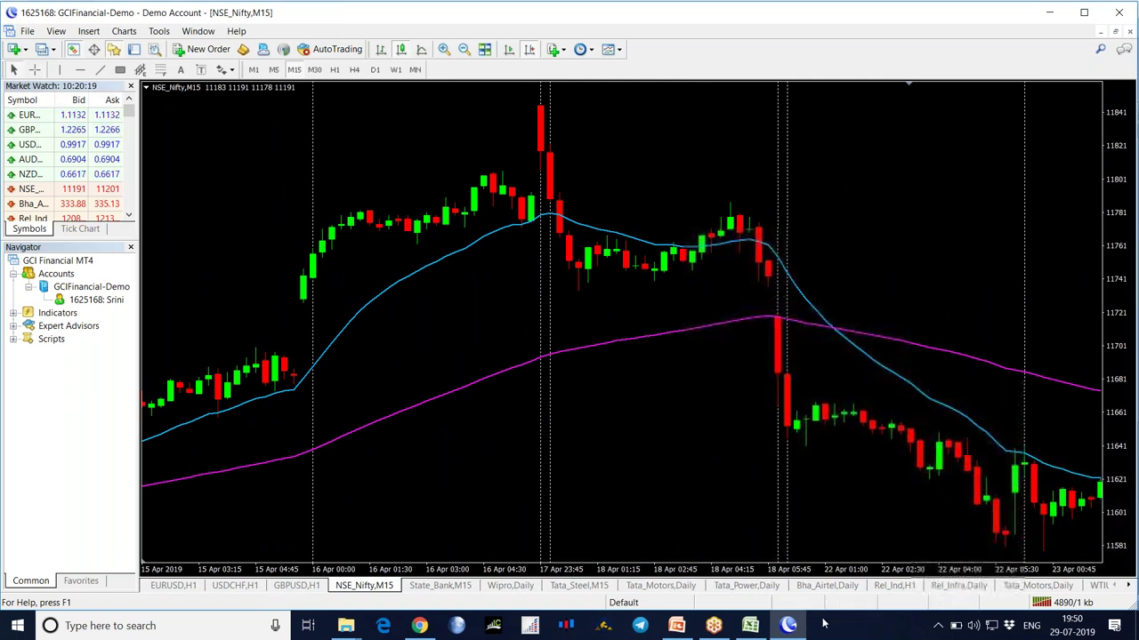
Switch to Excel and enter -187 as the Move of trade 6 in the copied log
left_click(750, 625)
type("-187")
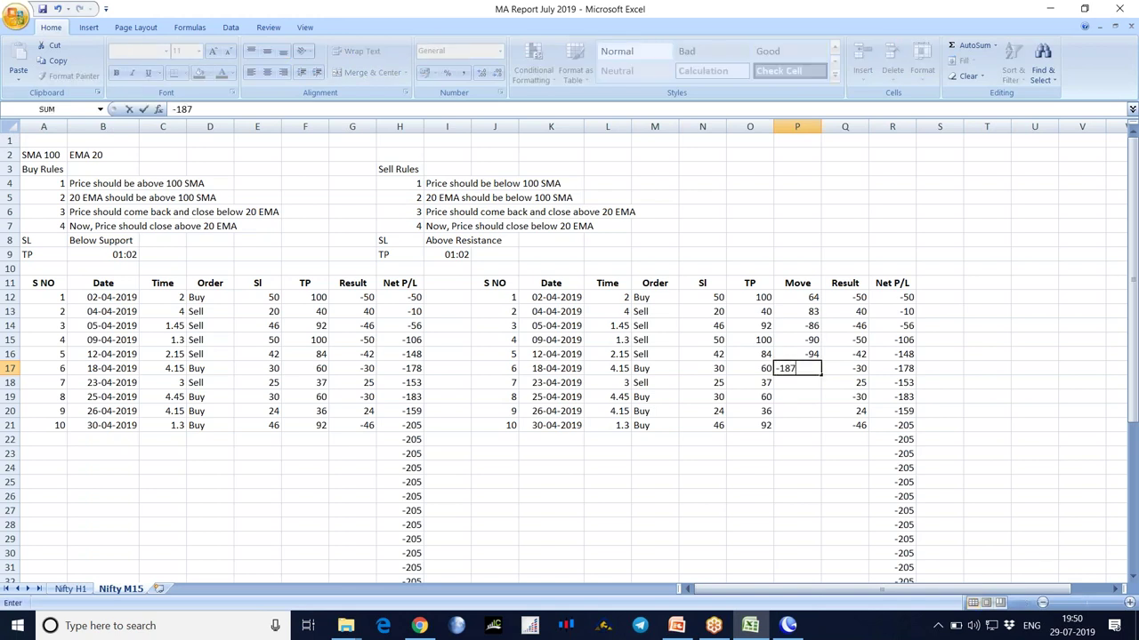
key("Return")
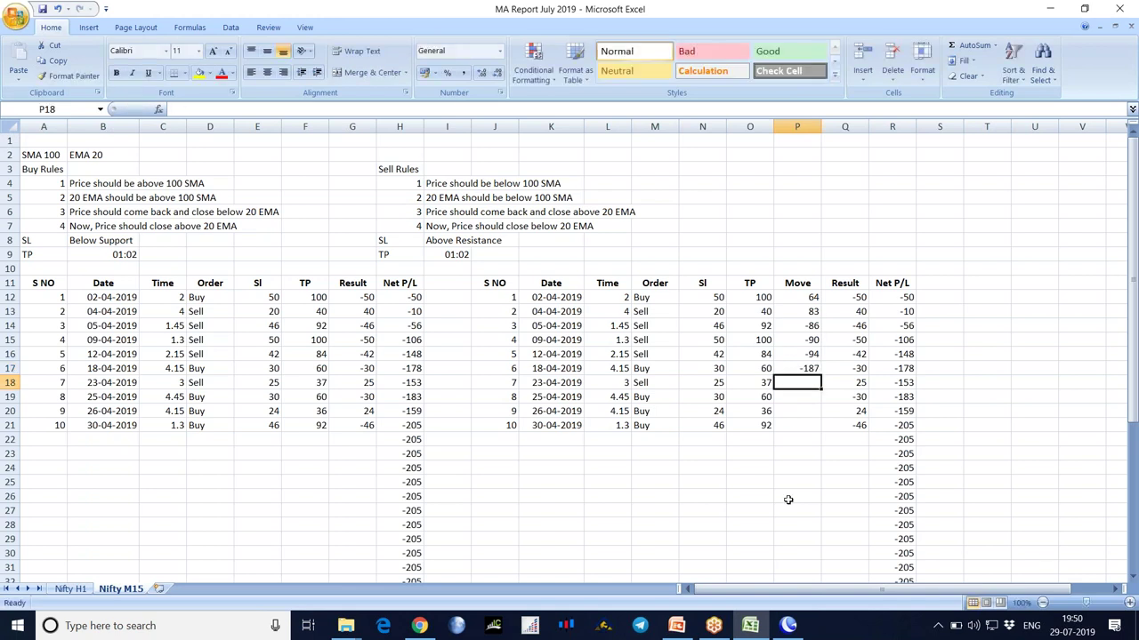
Switch to MetaTrader 4 and measure with the crosshair from the 23 April sell entry candle to the following swing low
left_click(788, 625)
scroll(666, 471, "down", 5)
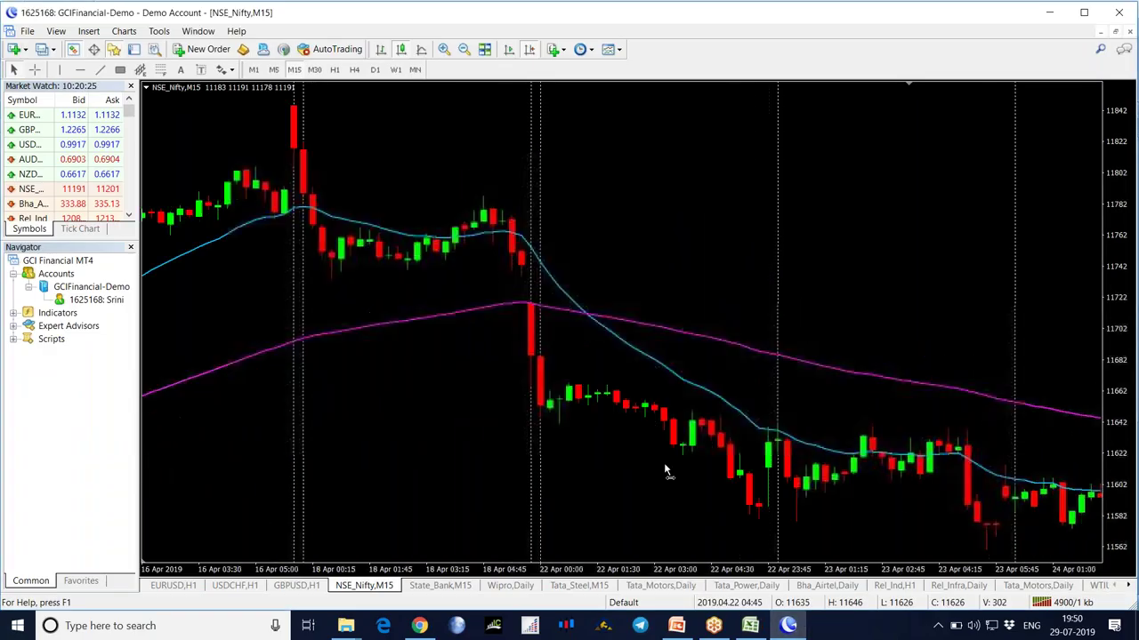
left_click(750, 626)
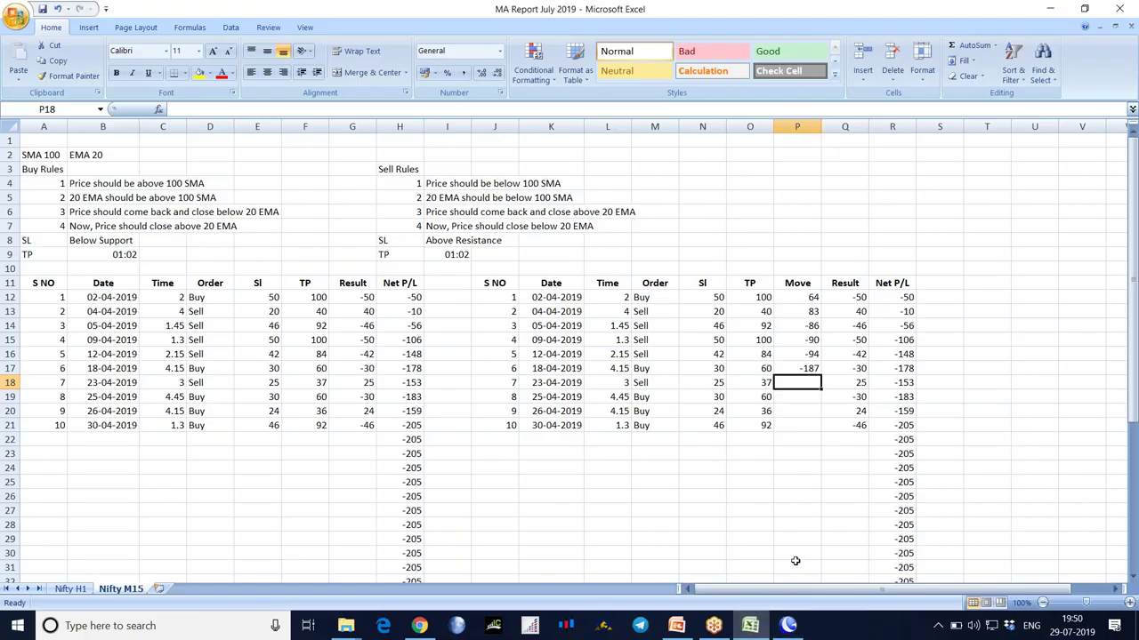
left_click(788, 625)
scroll(994, 507, "down", 1)
scroll(994, 507, "down", 1)
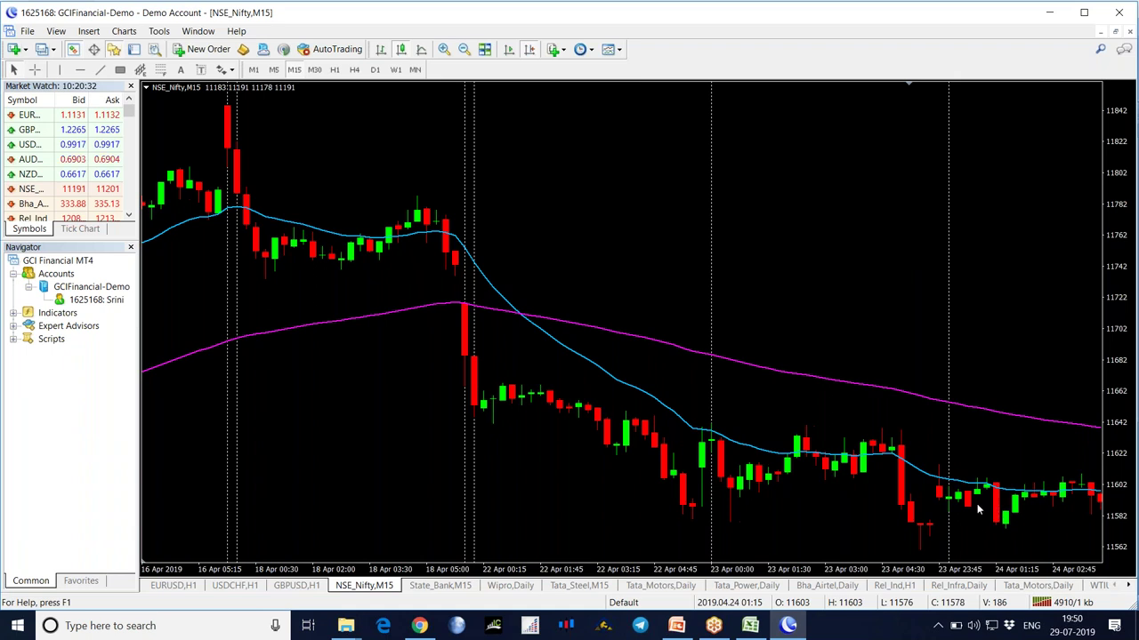
middle_click(818, 480)
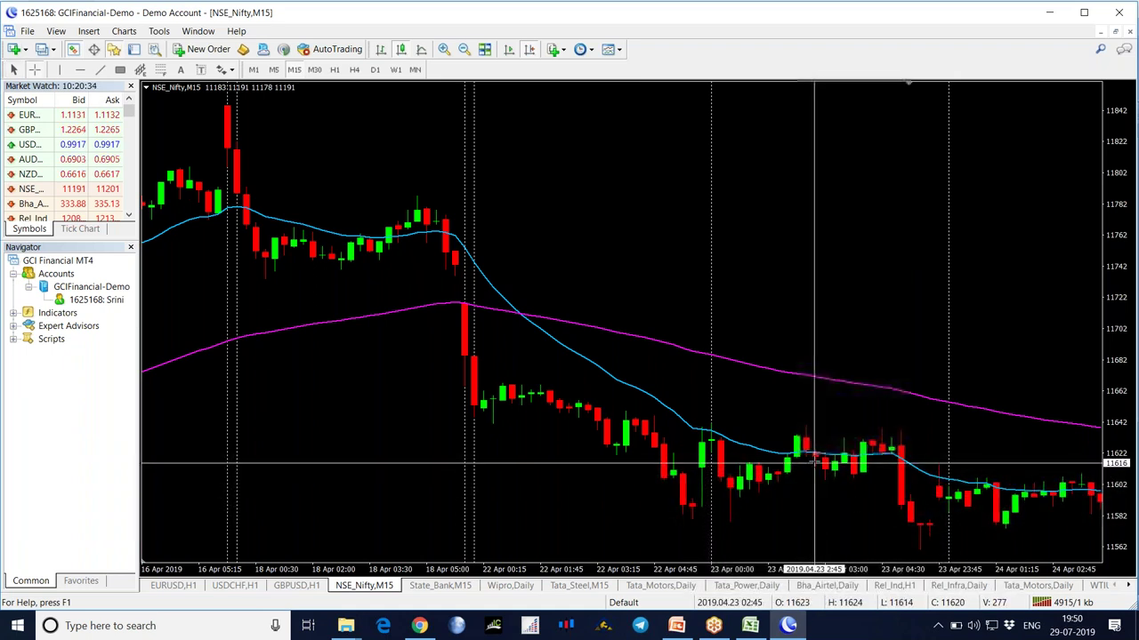
left_click_drag(814, 456, 925, 542)
Switch to Excel and enter 58 as the Move and 37 as the Result of trade 7 in the copied log
left_click(750, 626)
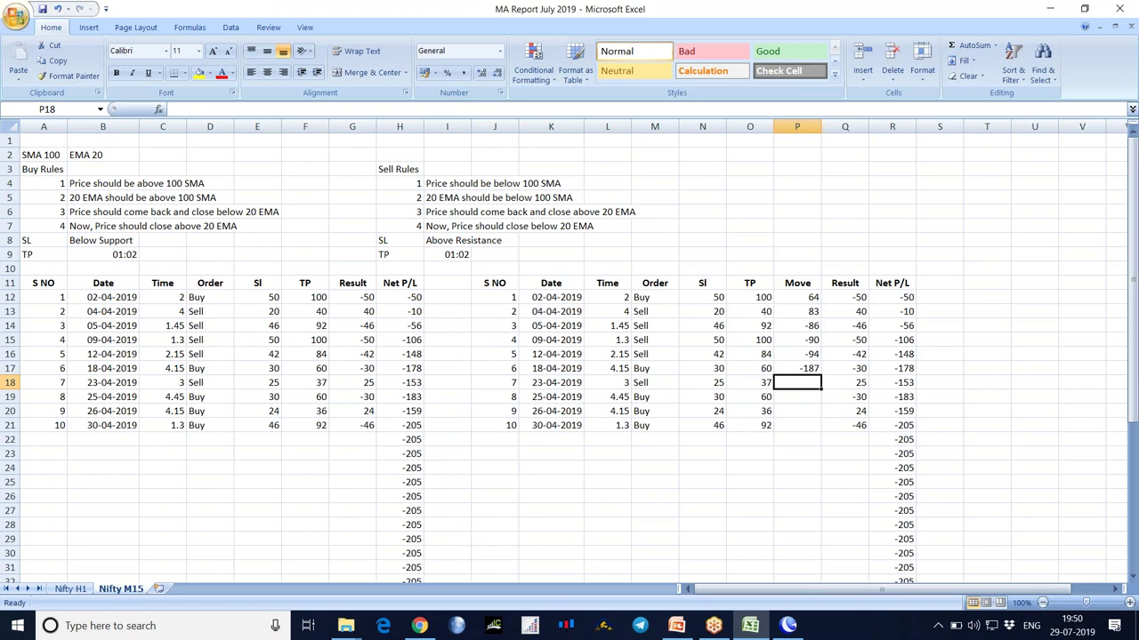
type("58")
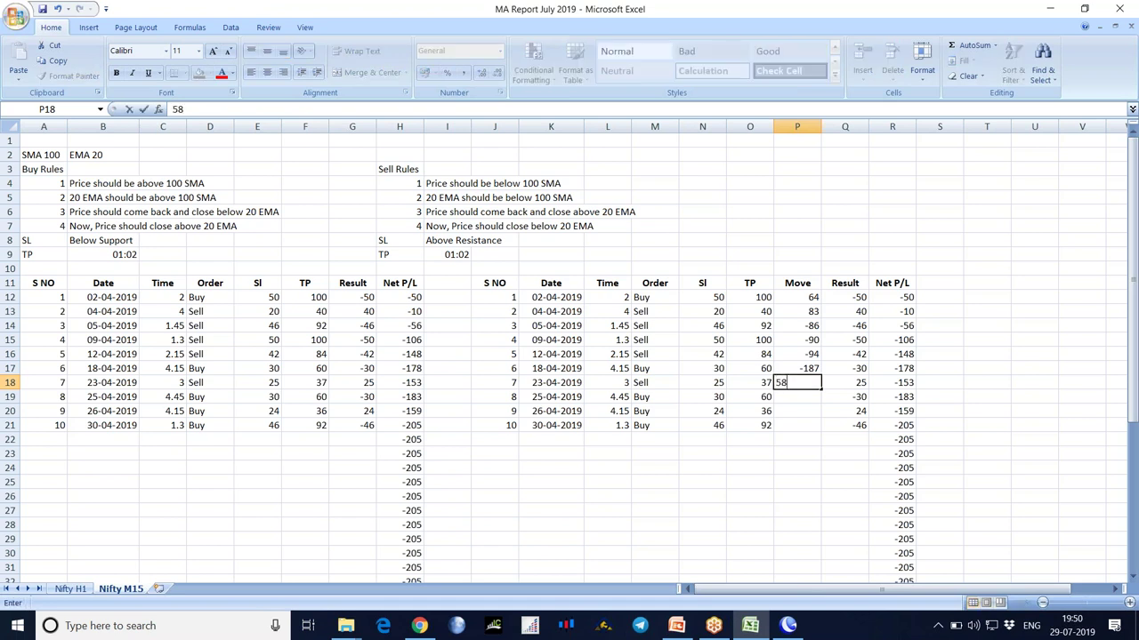
key("Tab")
type("37")
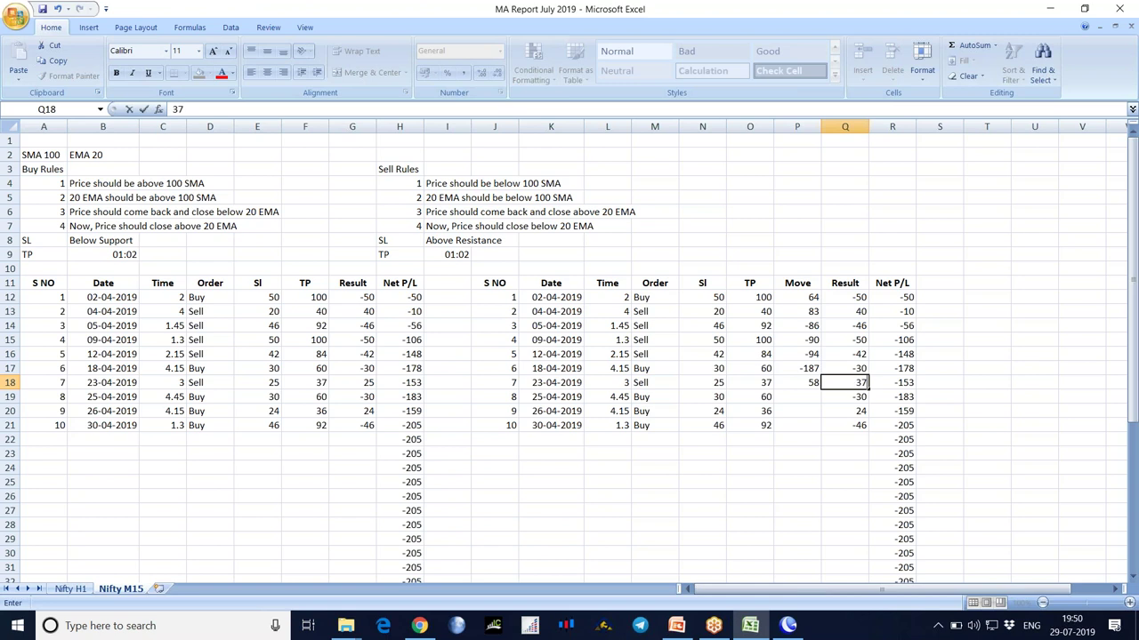
Enter 37 as the Result of trade 7 in the original log
key("Left")
key("Left")
key("Left")
key("Left")
key("Left")
key("Left")
key("Left")
key("Left")
key("Left")
key("Left")
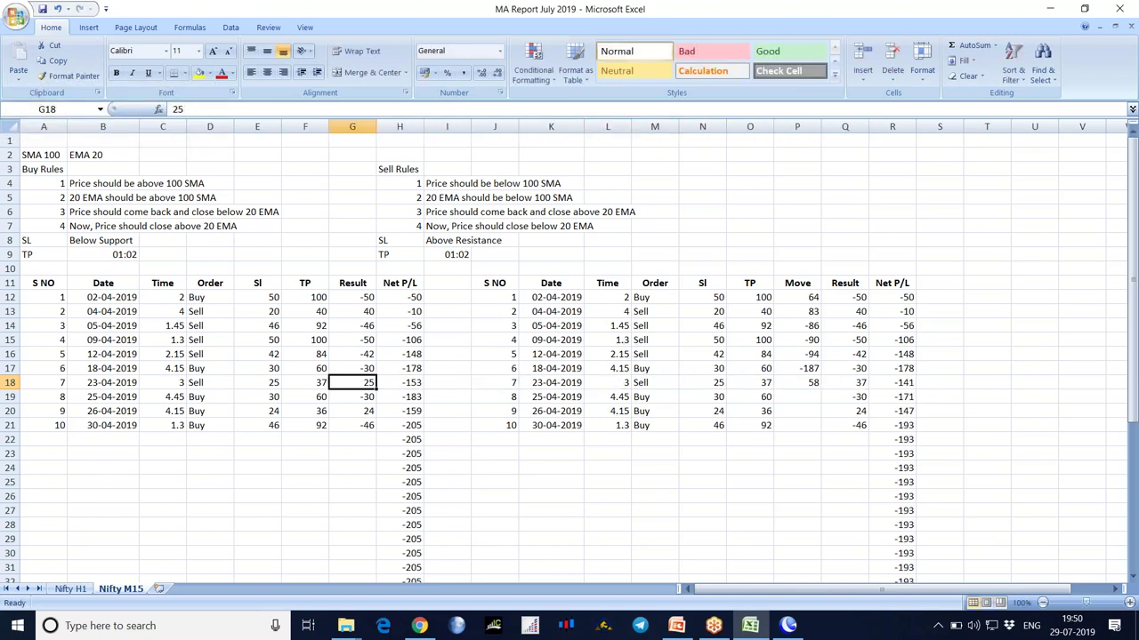
type("37")
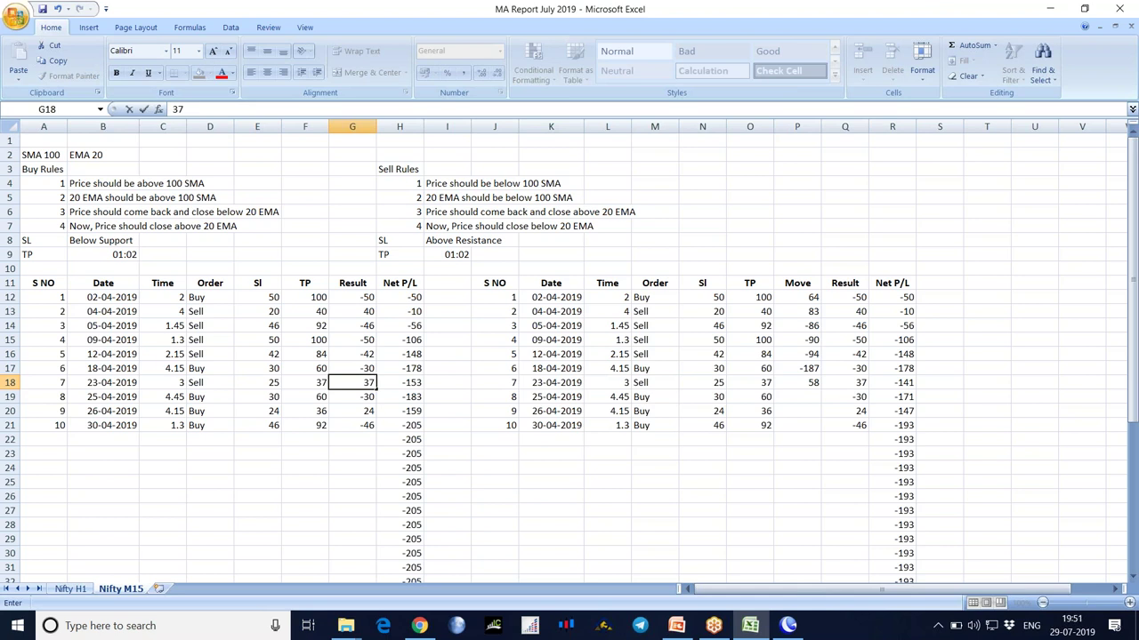
Set both the TP and the Result of trade 7 to 50 in the original log
key("Left")
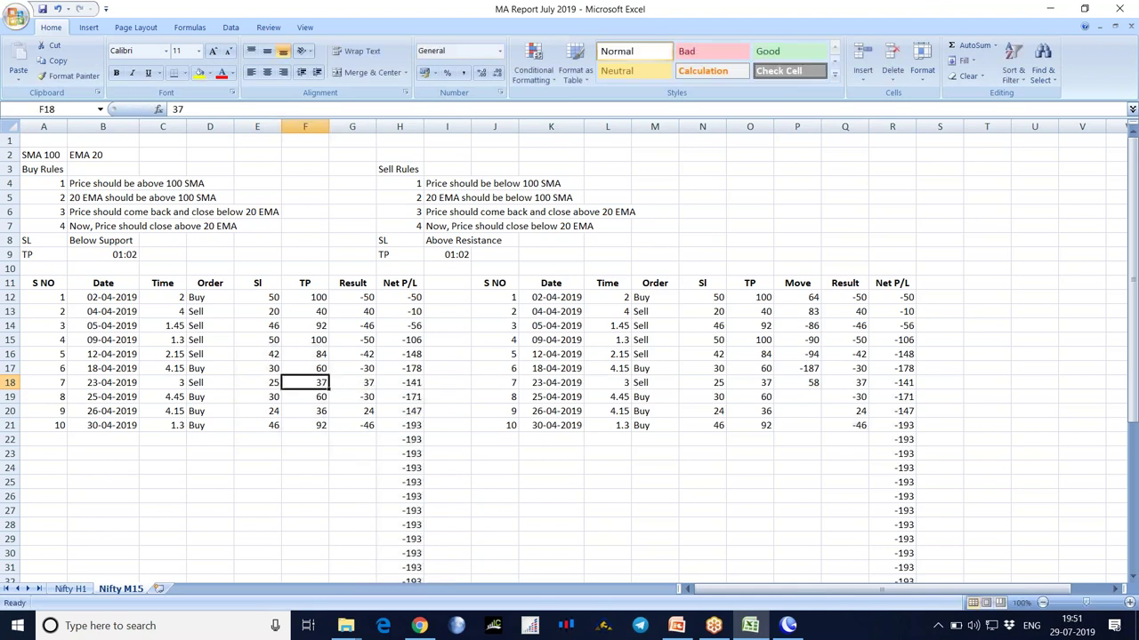
type("50")
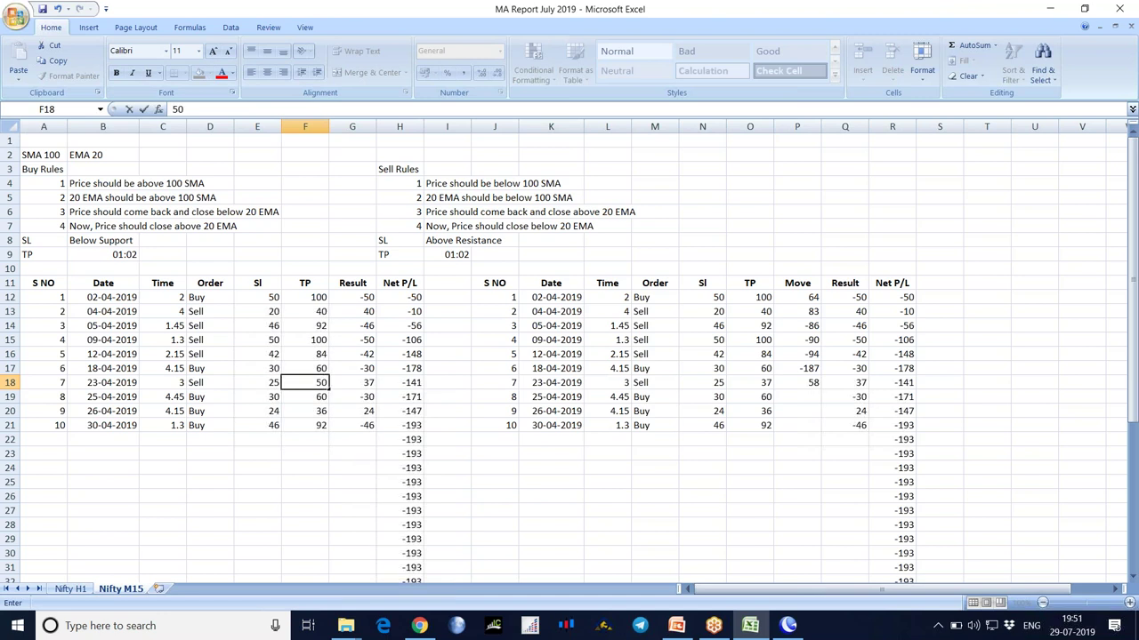
key("Right")
type("50")
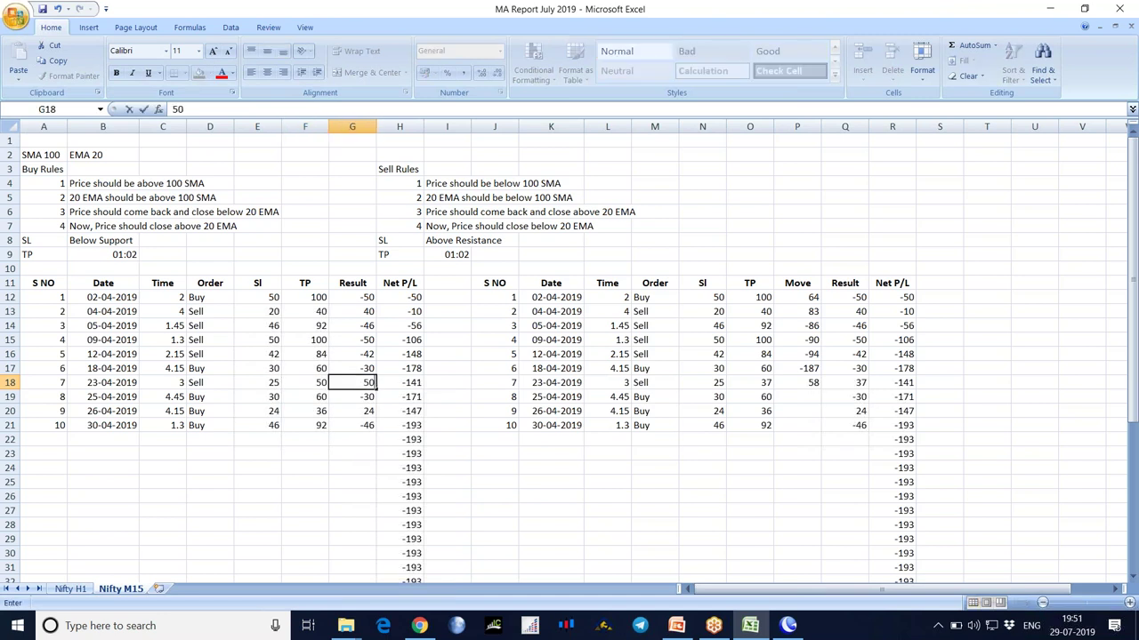
Set both the TP and the Result of trade 7 to 50 in the copied log
key("Right")
key("Right")
key("Right")
key("Right")
key("Right")
key("Right")
key("Right")
key("Right")
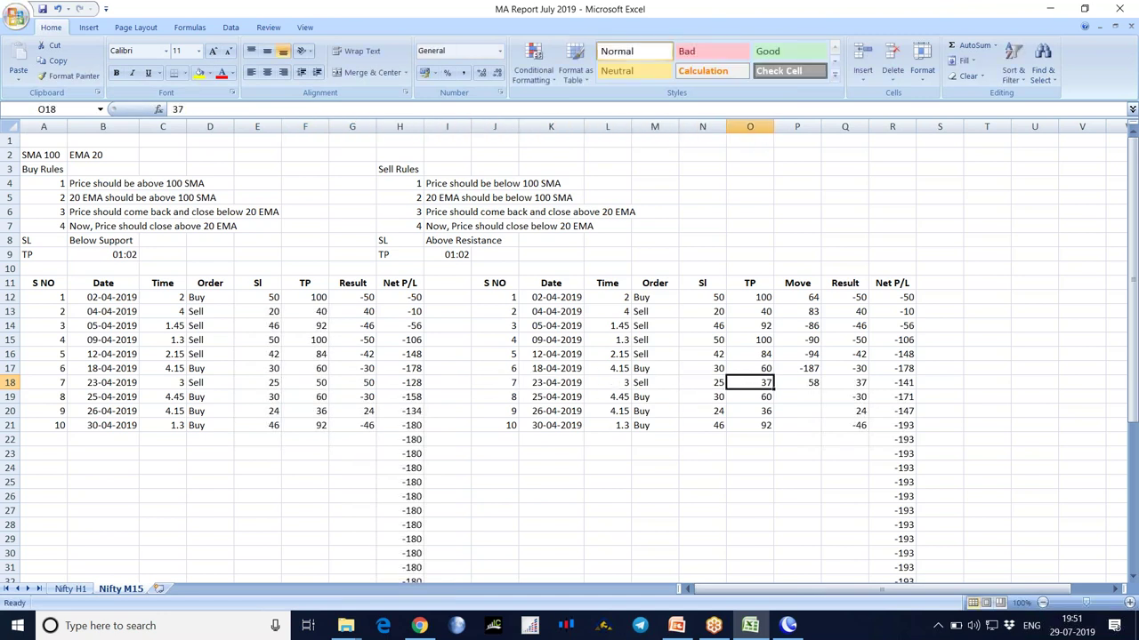
key("Right")
key("Right")
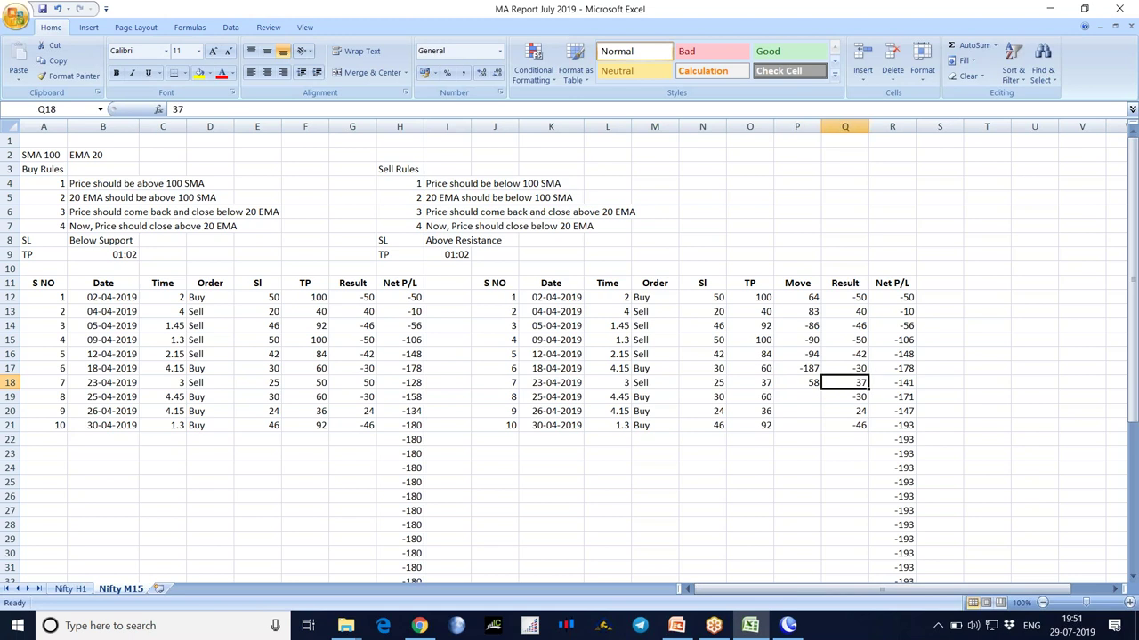
key("Left")
key("Left")
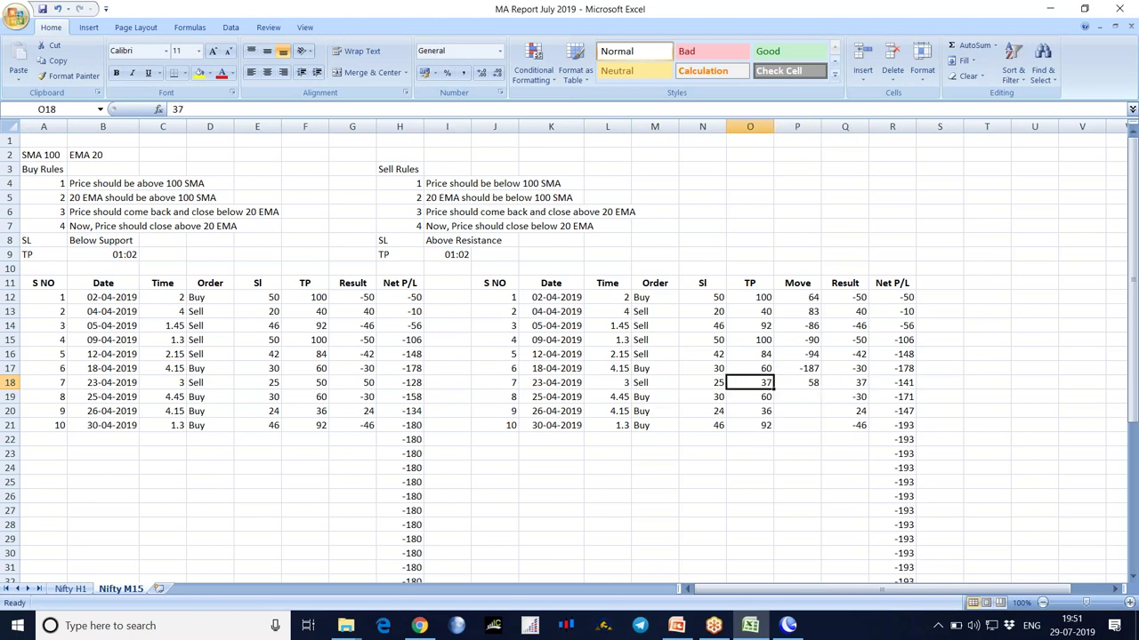
type("50")
key("Right")
key("Right")
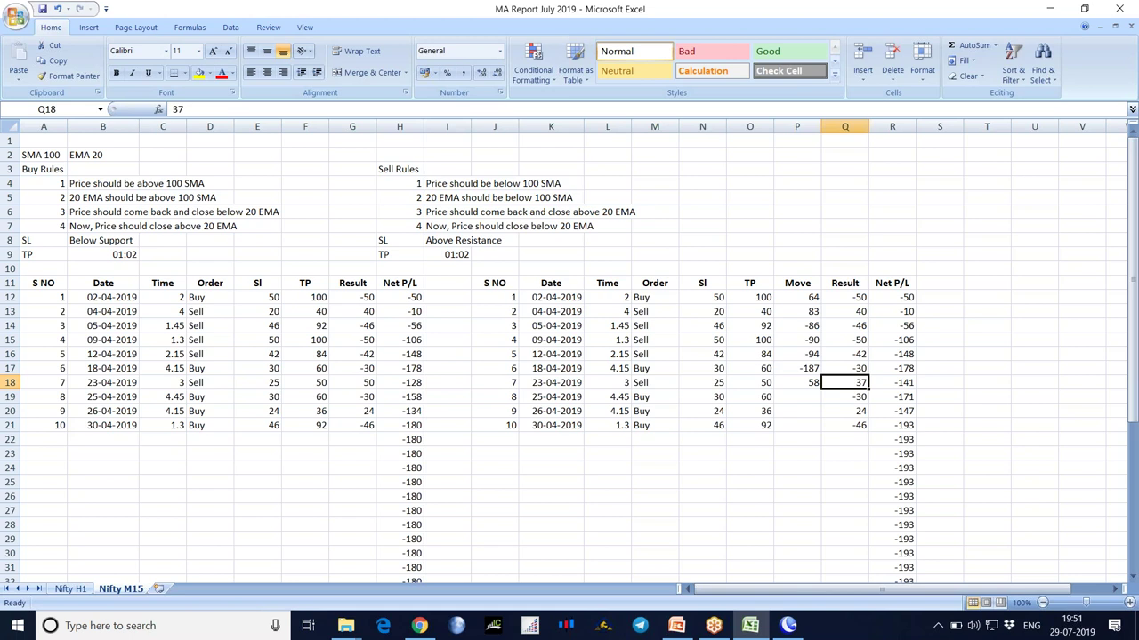
type("5")
key("Down")
Set both the TP and the Result of trade 9 to 48 in the copied log
key("Down")
key("Left")
key("Left")
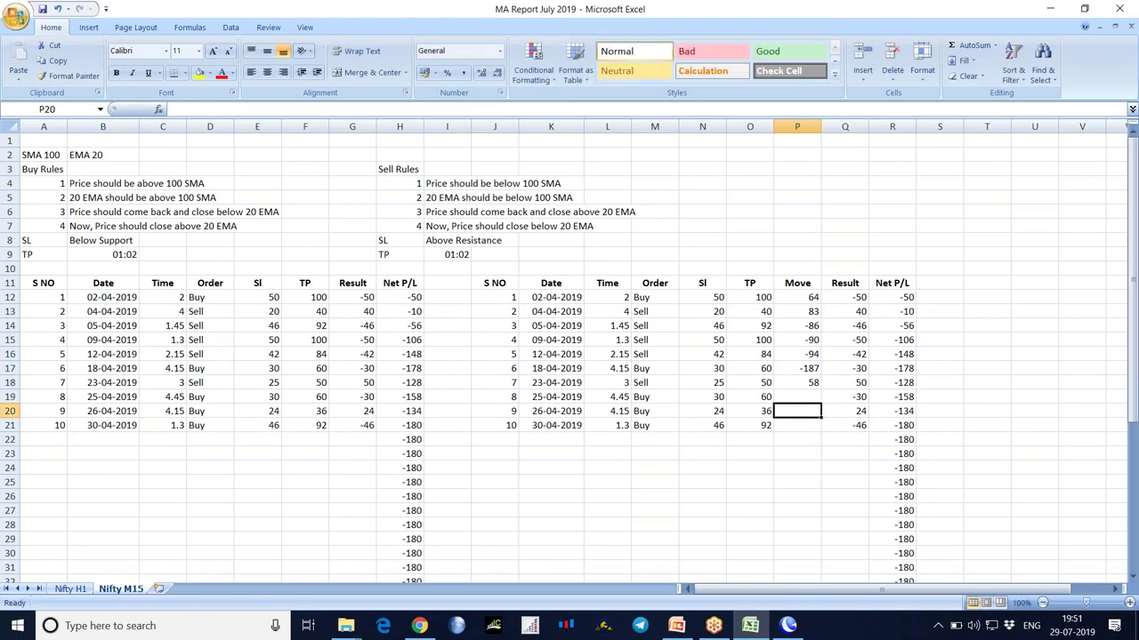
type("48")
key("Right")
key("Right")
type("4")
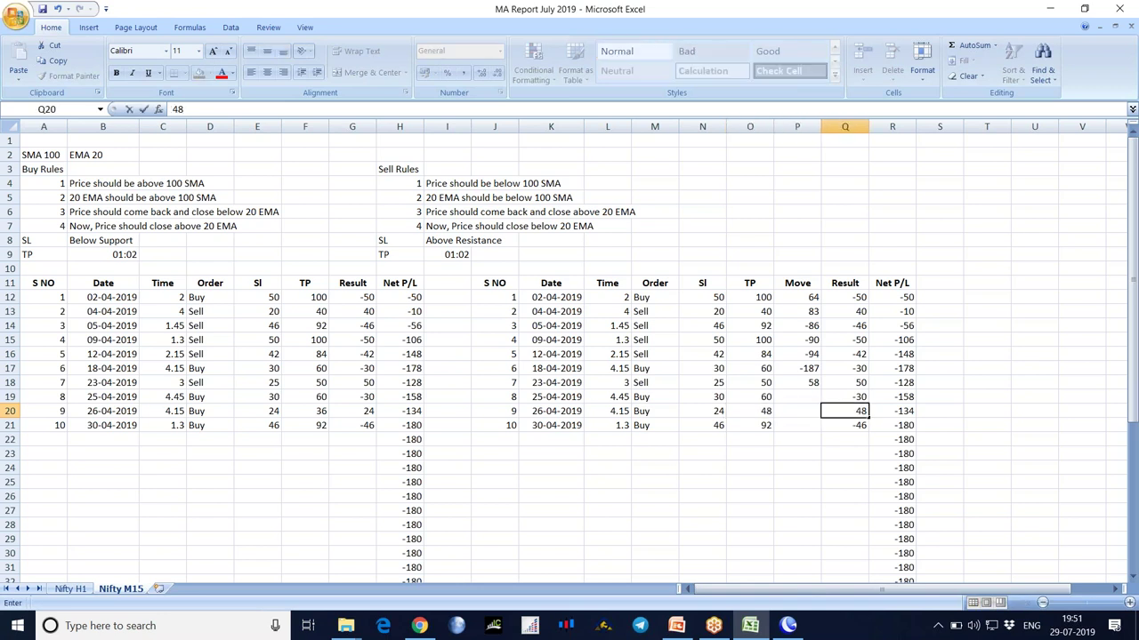
type("8")
Set both the TP and the Result of trade 9 to 48 in the original log
key("Left")
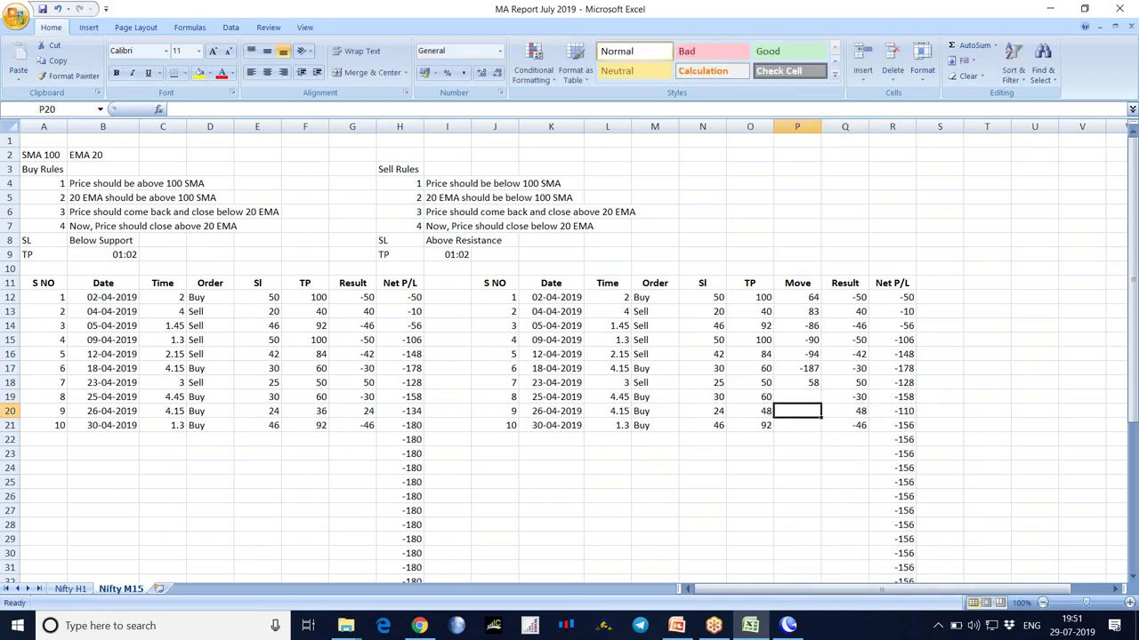
key("Left")
key("Left")
key("Left")
key("Left")
key("Left")
key("Left")
key("Left")
key("Left")
key("Left")
key("Left")
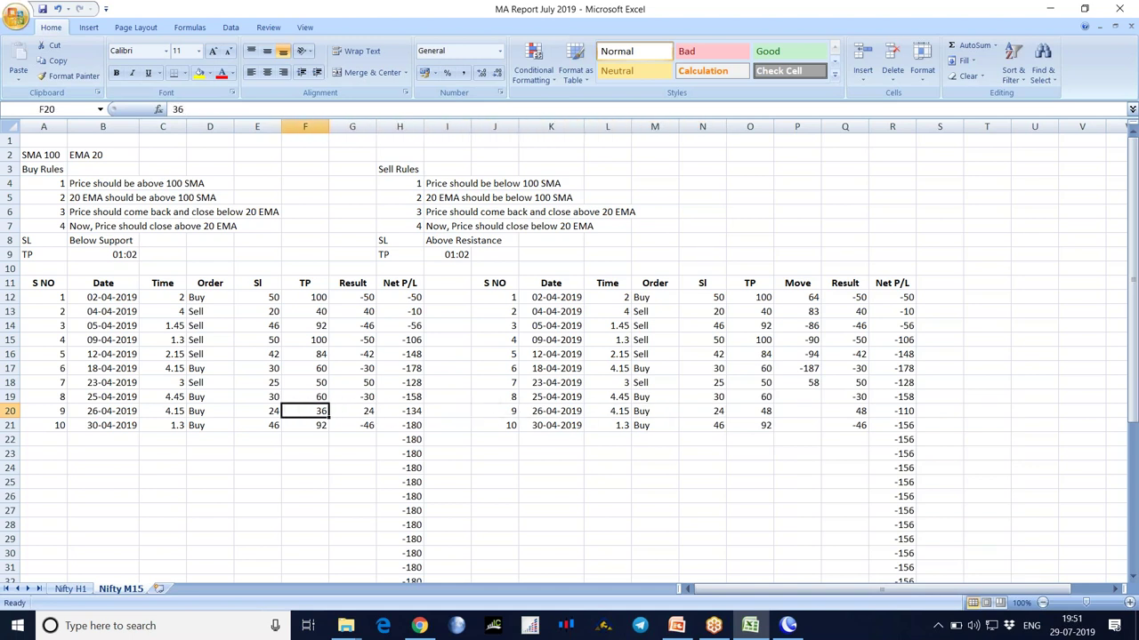
type("48")
key("Right")
type("4")
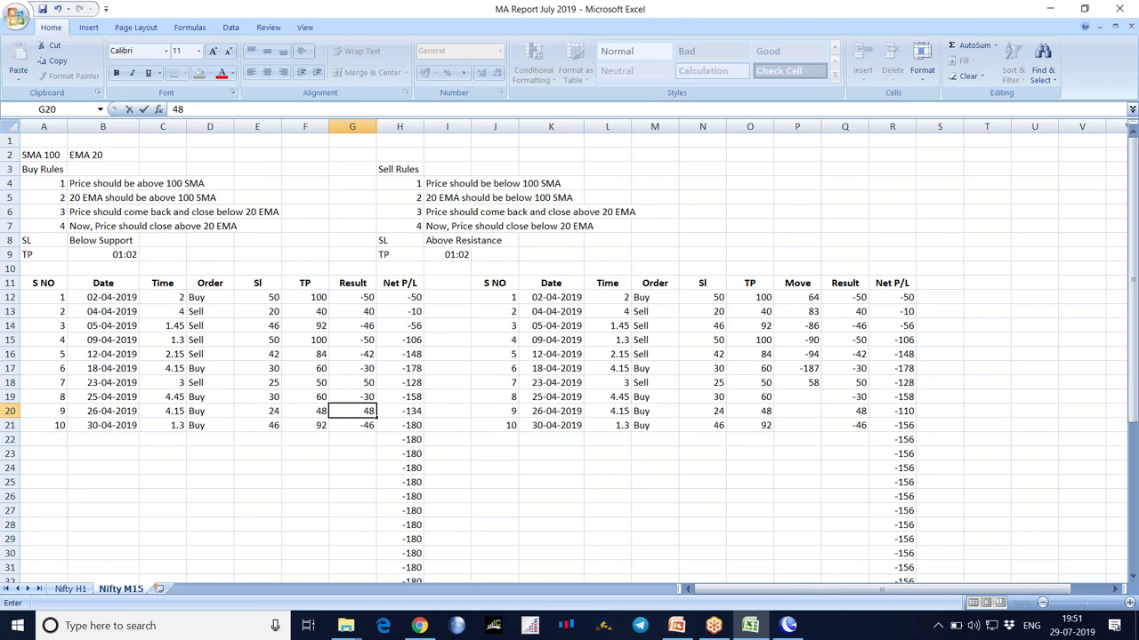
key("Return")
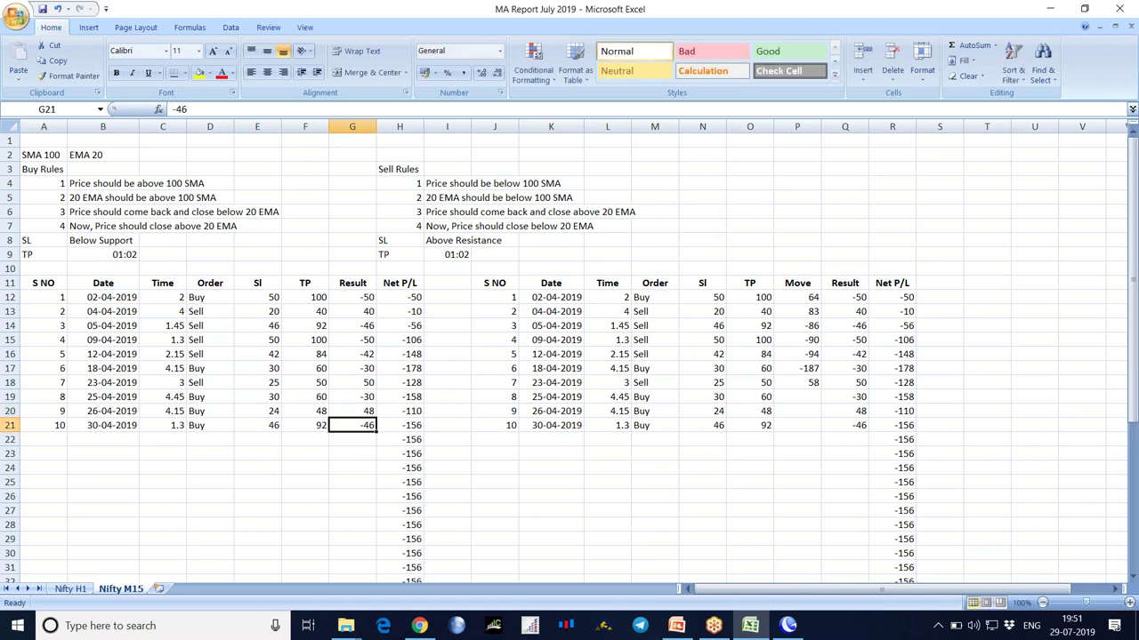
Select trade 8's Move cell in the copied log, switch to MetaTrader 4 and measure from the 25 April buy entry candle down to the following swing low
left_click(796, 397)
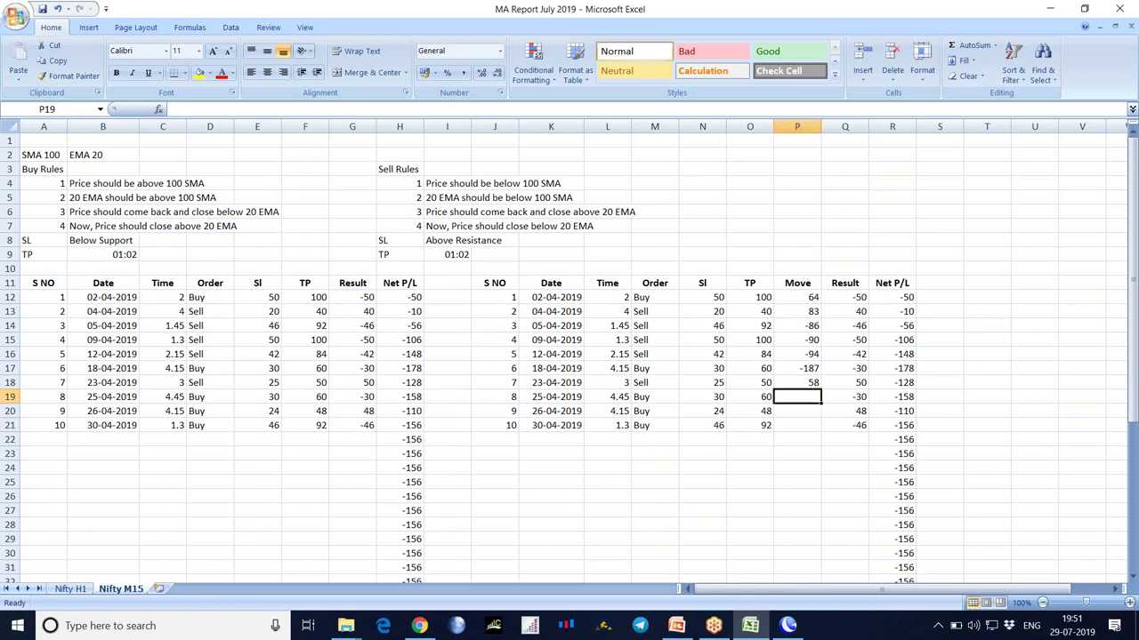
left_click(812, 384)
left_click(804, 401)
left_click(788, 626)
scroll(971, 354, "down", 10)
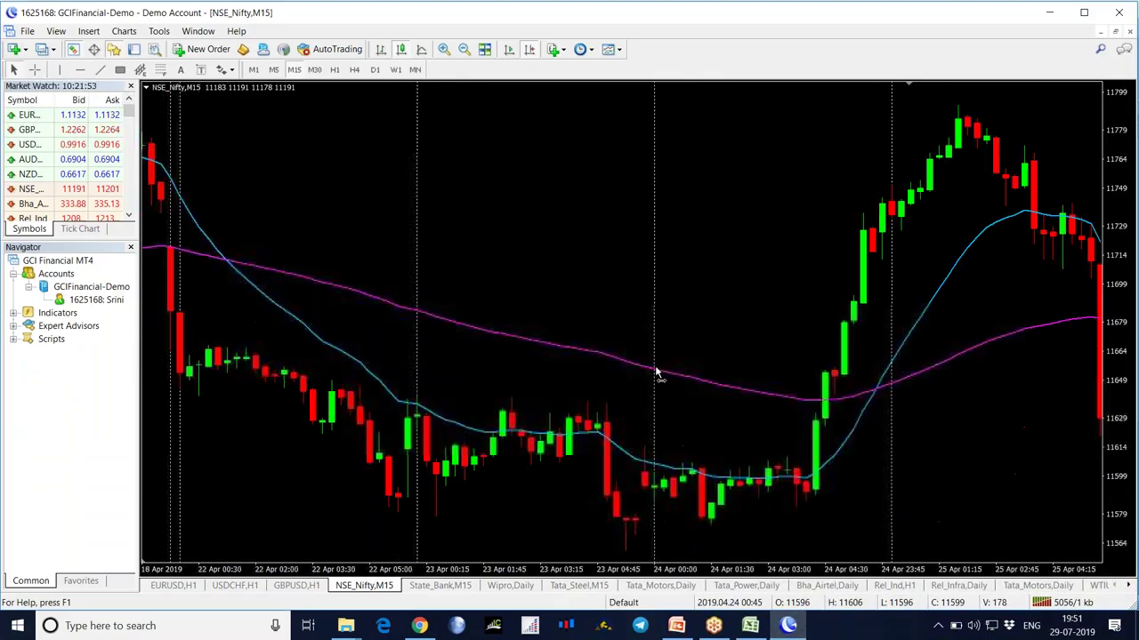
scroll(762, 442, "down", 8)
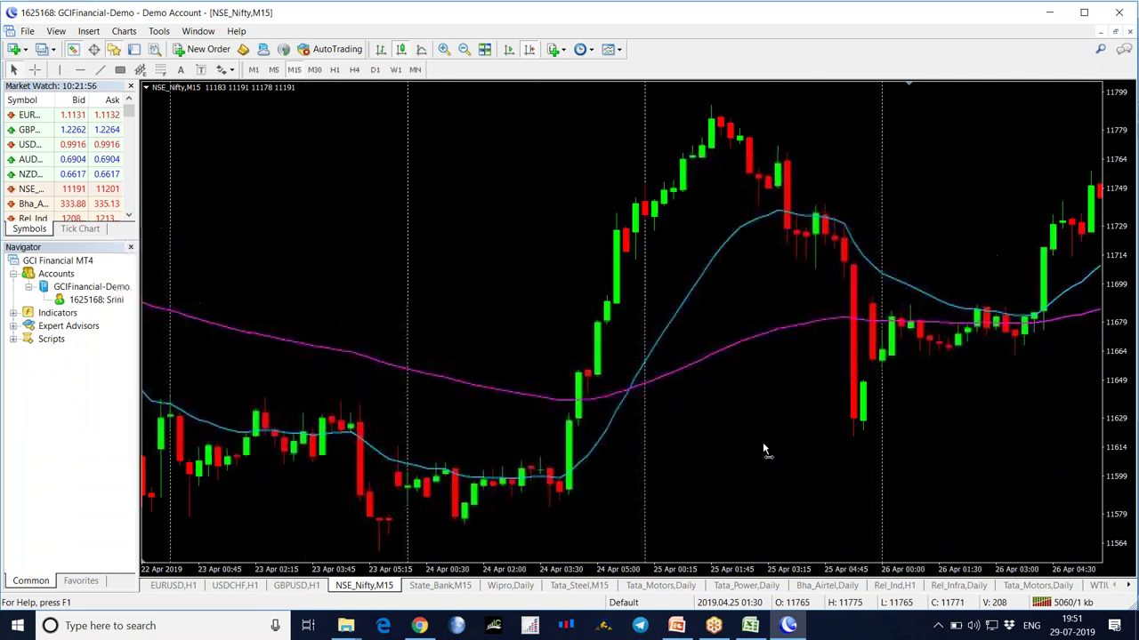
middle_click(767, 273)
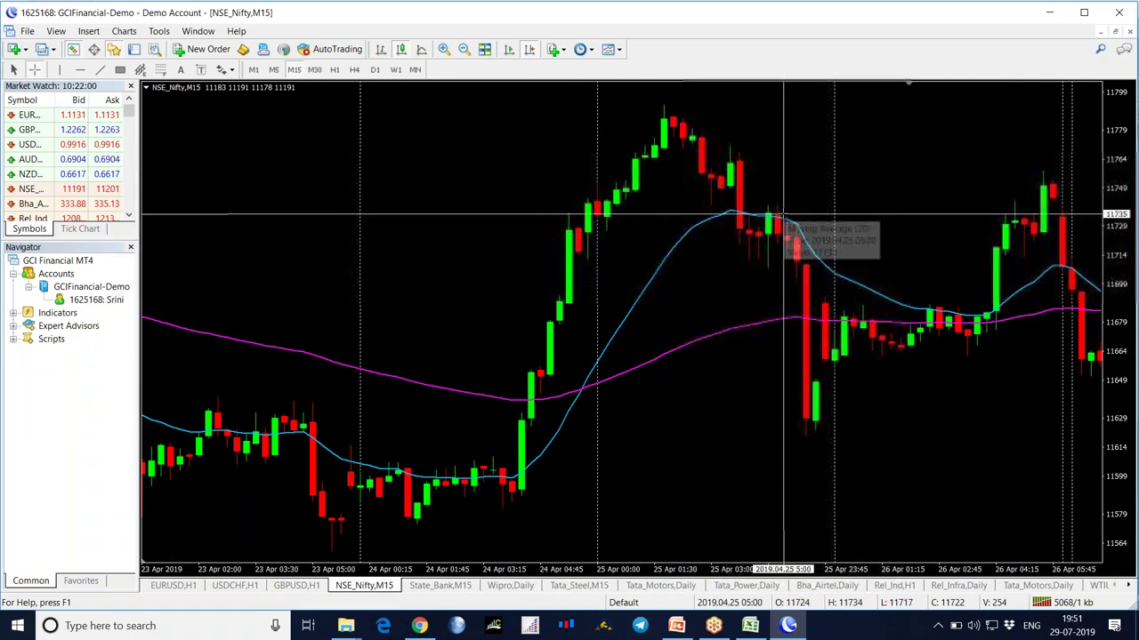
left_click_drag(781, 213, 811, 433)
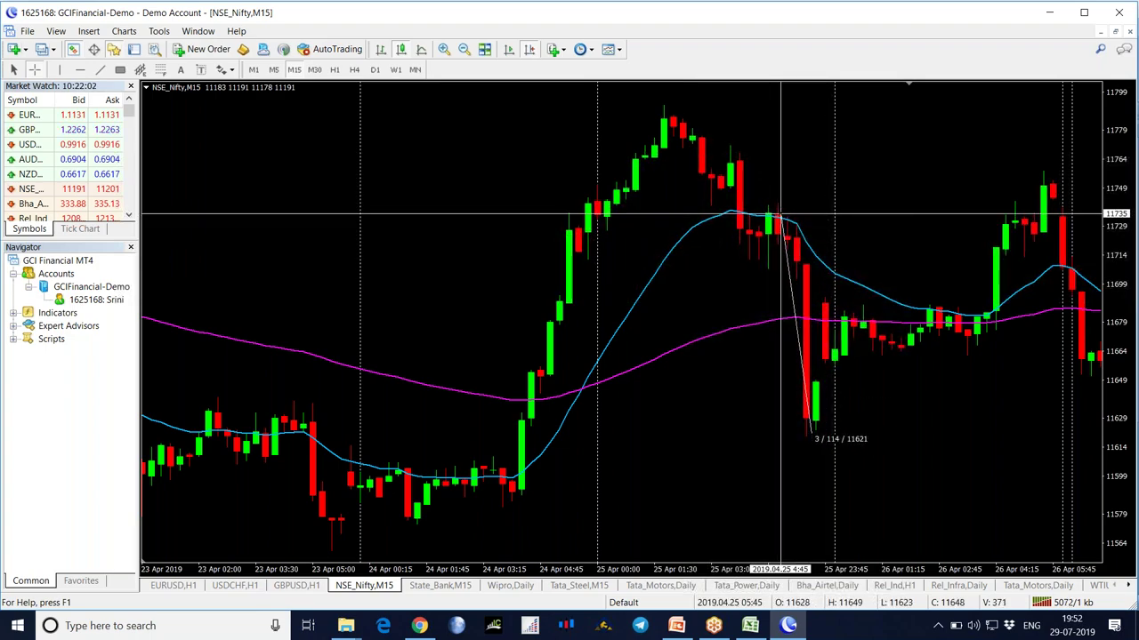
Switch to Excel and enter -114 as the Move of trade 8 in the copied log
left_click(750, 626)
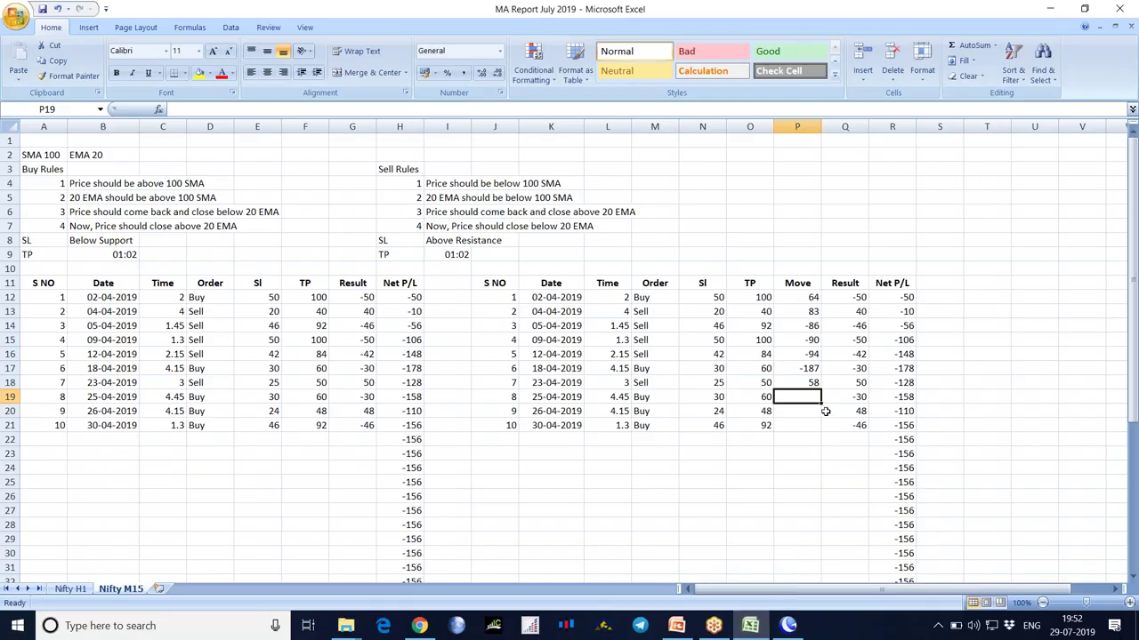
type("114")
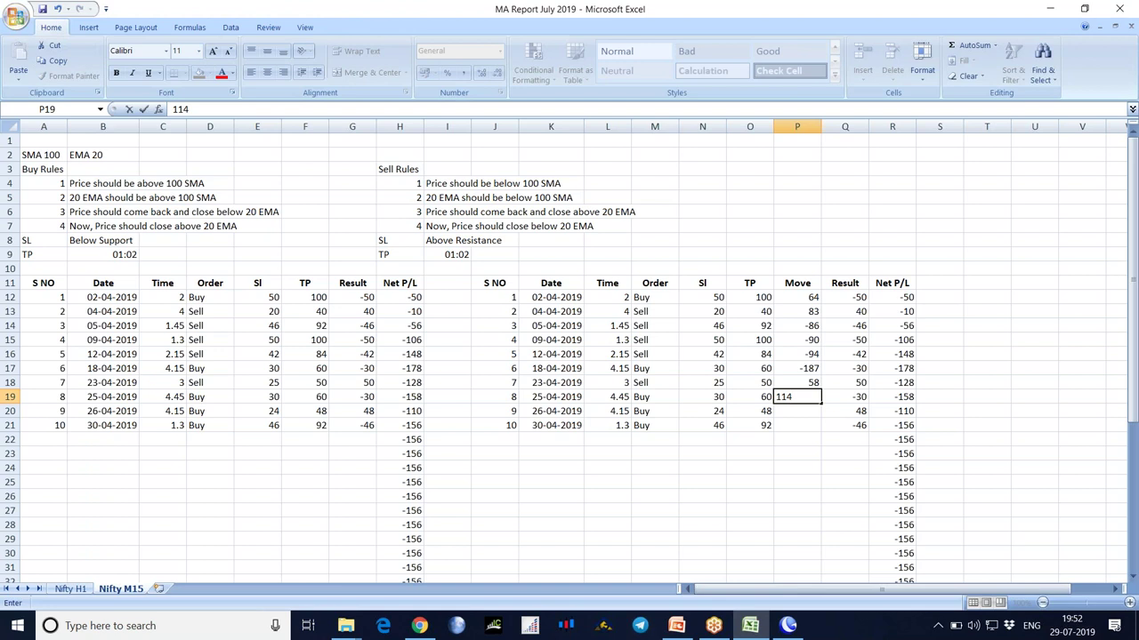
key("BackSpace")
key("BackSpace")
key("BackSpace")
type("-114")
key("Return")
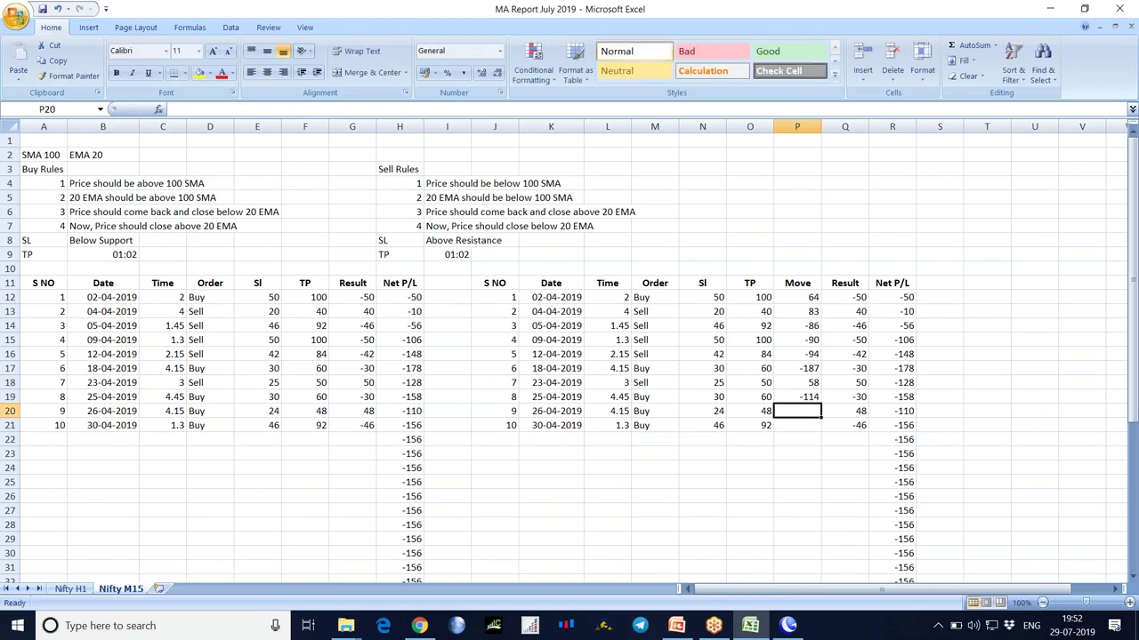
Switch to MetaTrader 4 and measure with the crosshair from the 26 April buy entry candle up to the following swing high
left_click(788, 625)
scroll(930, 458, "down", 5)
middle_click(776, 422)
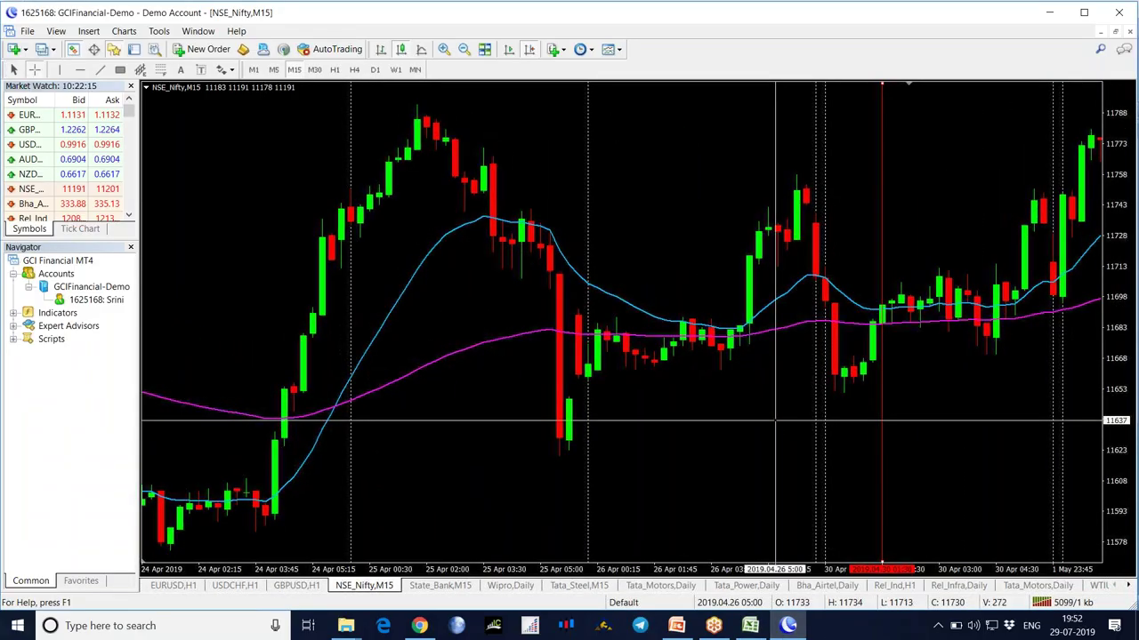
left_click_drag(751, 324, 803, 175)
Switch to Excel and enter 72 as the Move of trade 9 in the copied log
left_click(749, 625)
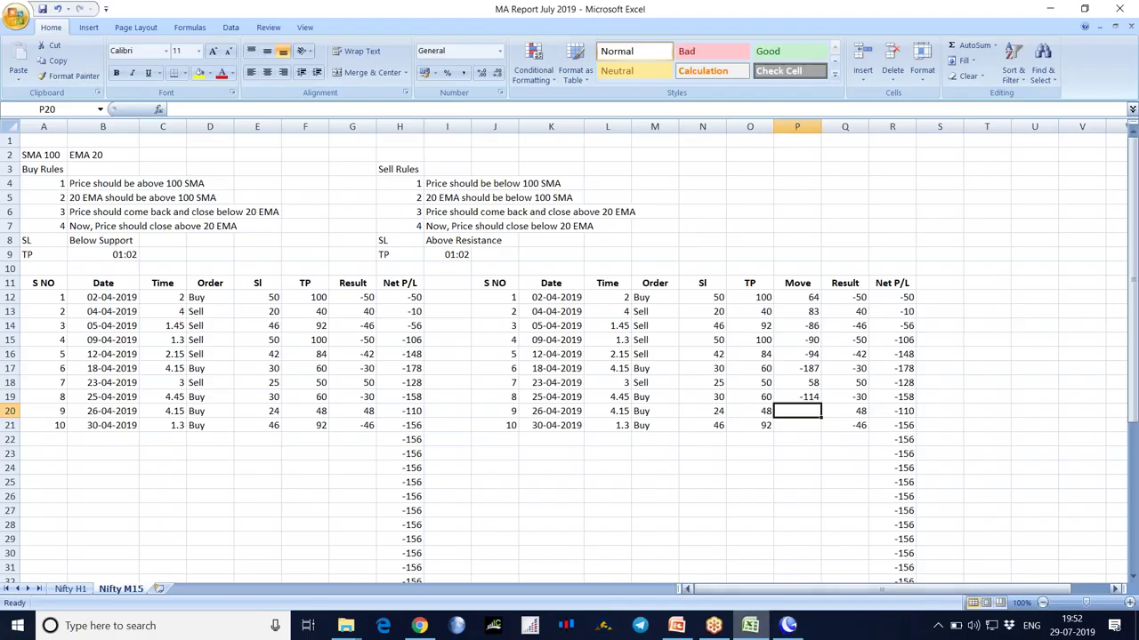
type("72")
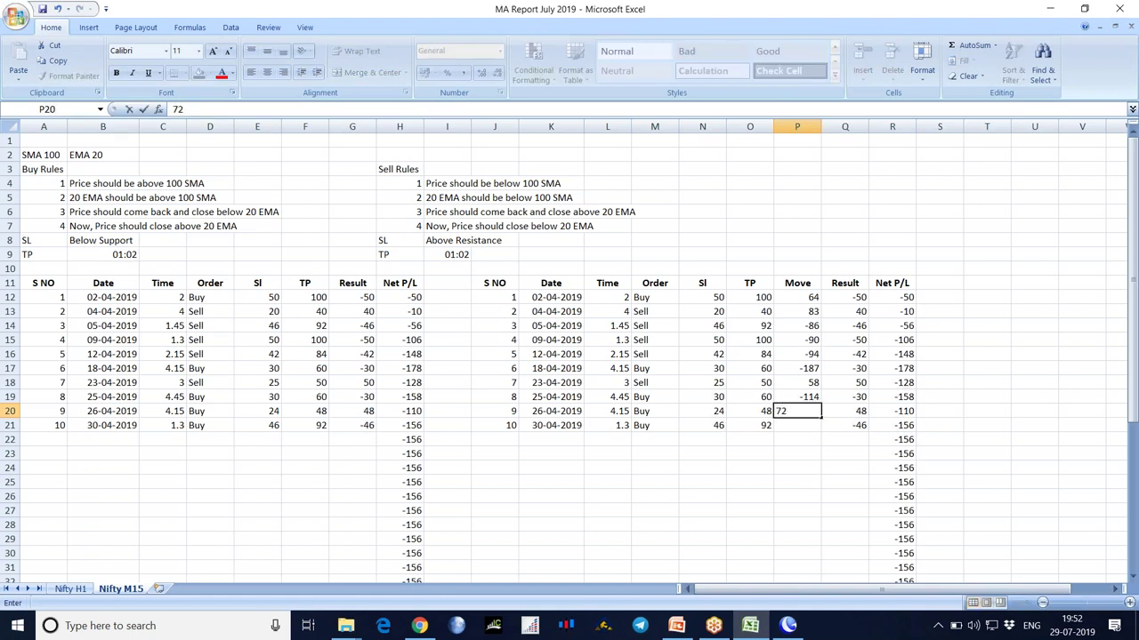
key("Return")
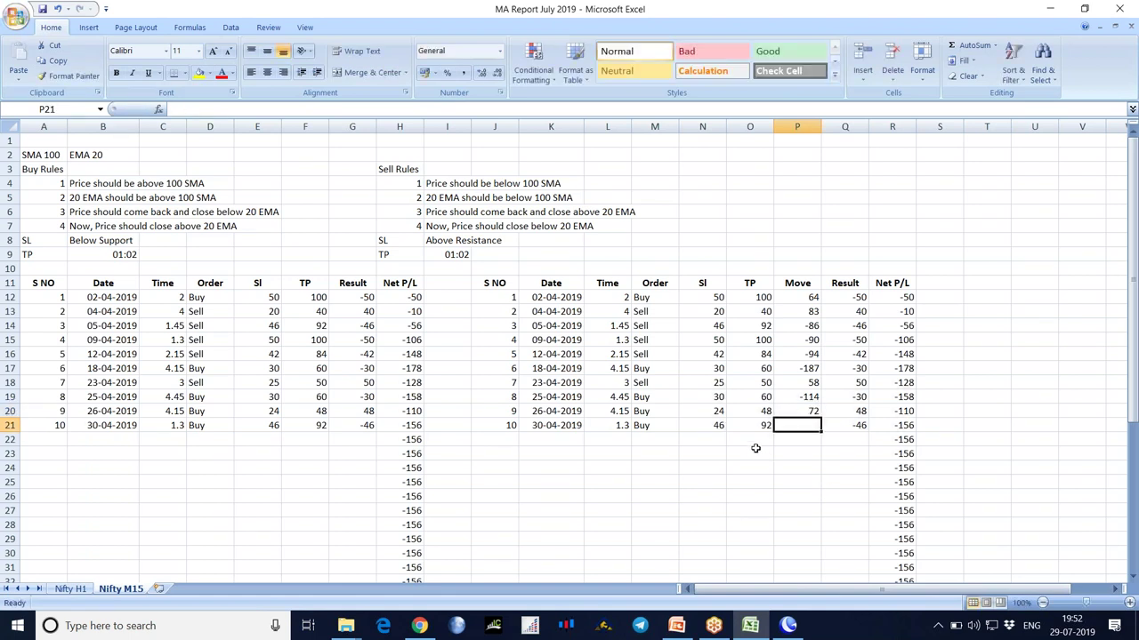
Switch to MetaTrader 4 and measure with the crosshair from the 30 April buy entry candle up to the 2 May swing high
left_click(789, 625)
scroll(899, 463, "down", 3)
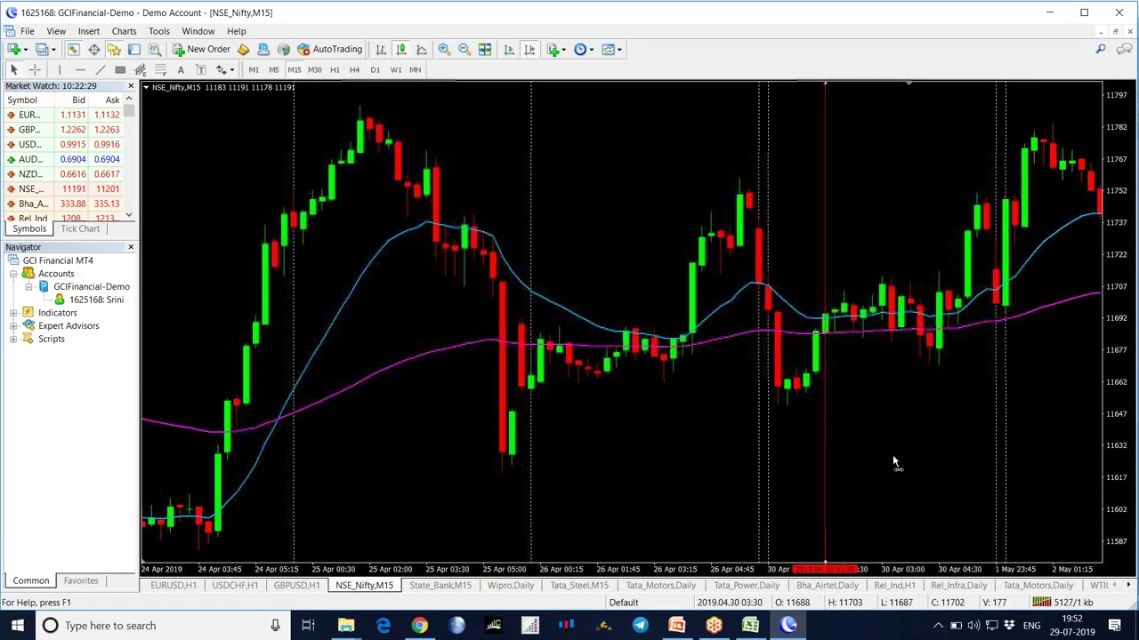
scroll(890, 460, "down", 3)
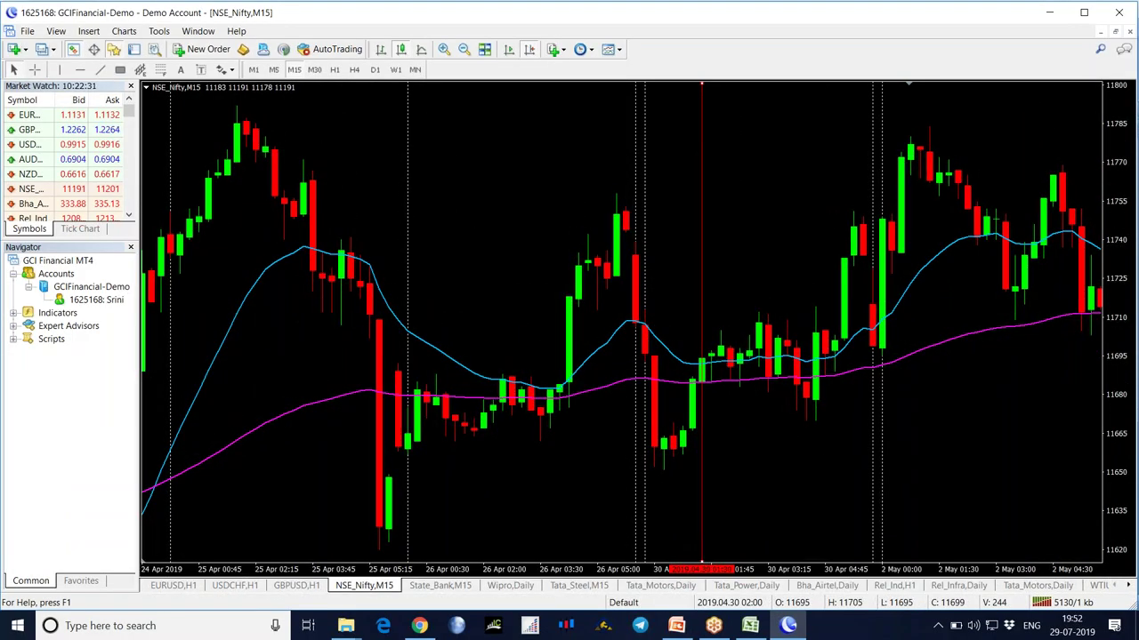
left_click_drag(703, 356, 938, 125)
Switch to Excel and enter 89 as the Move of trade 10 in the copied log
left_click(757, 622)
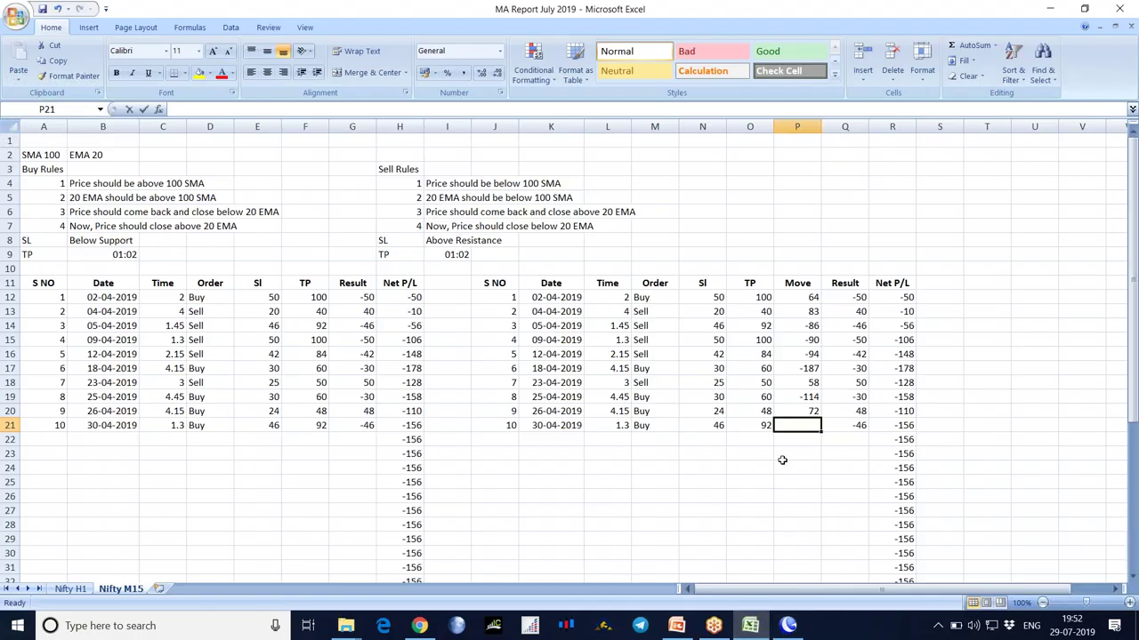
type("89")
key("Return")
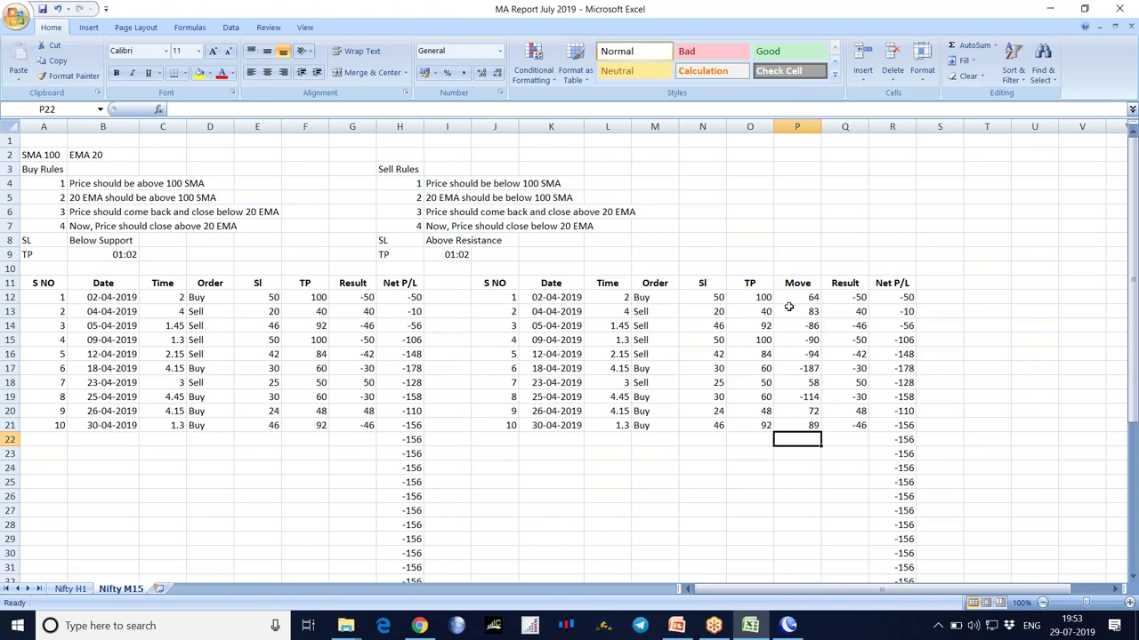
Review the Sl, TP and Move columns of the copied log, starting from the first trade
left_click(714, 297)
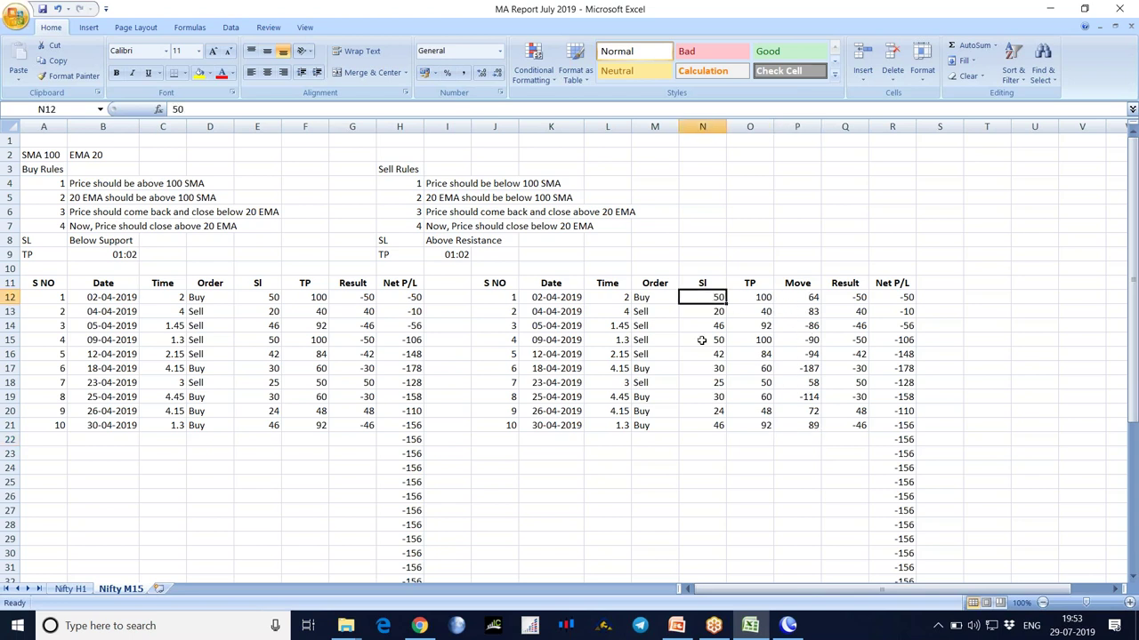
left_click(756, 295)
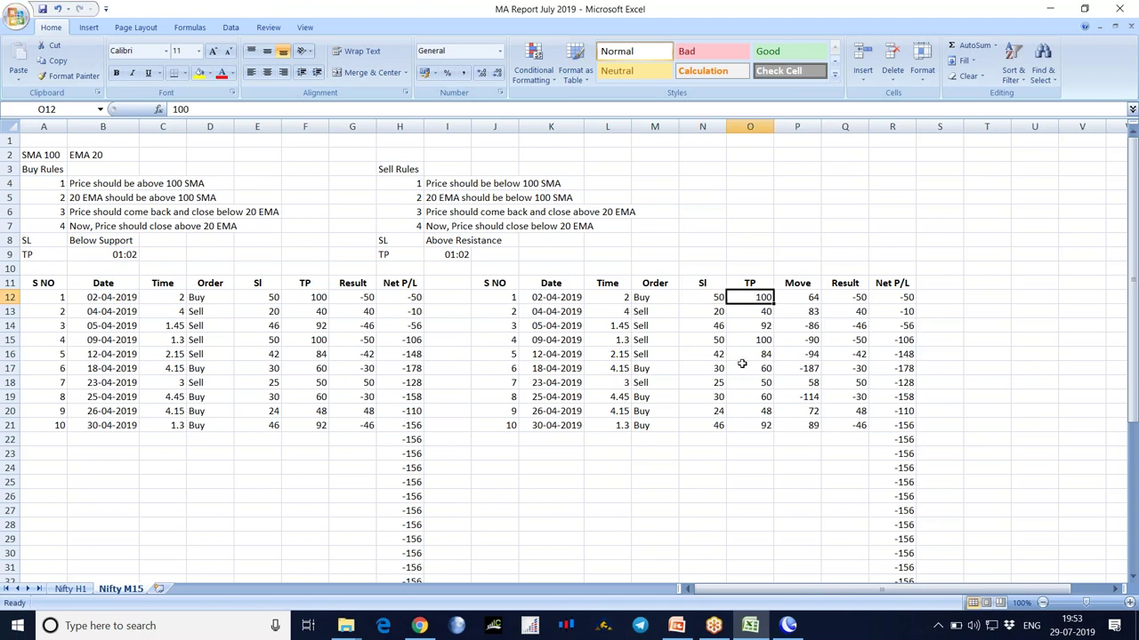
left_click(805, 296)
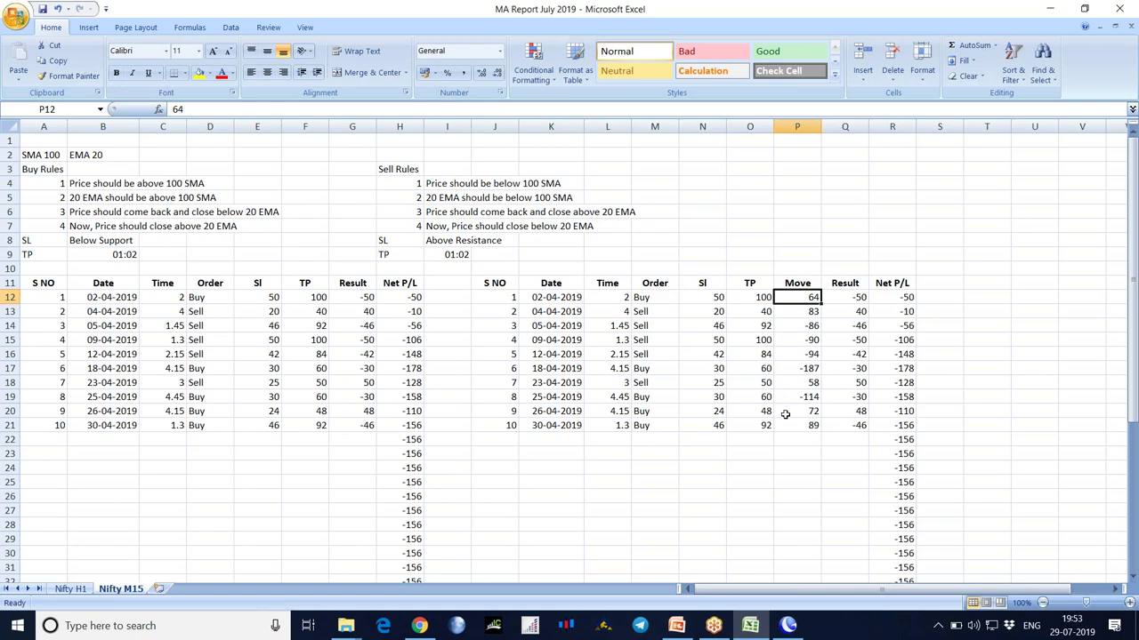
left_click_drag(856, 588, 868, 588)
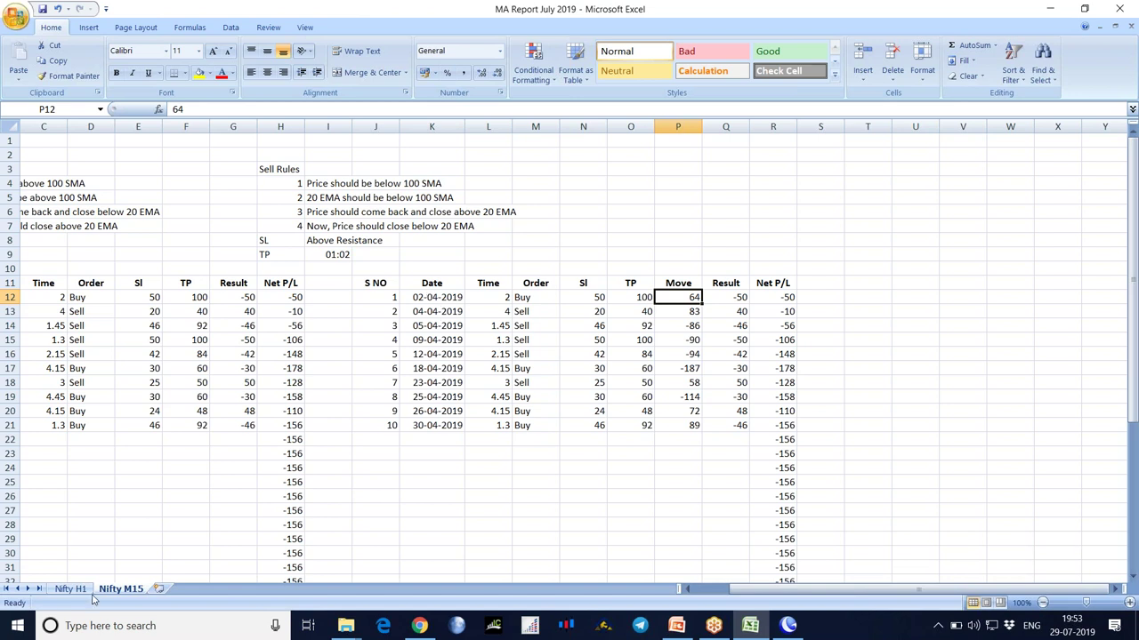
Insert a new blank worksheet and place it after the Nifty M15 sheet
right_click(119, 590)
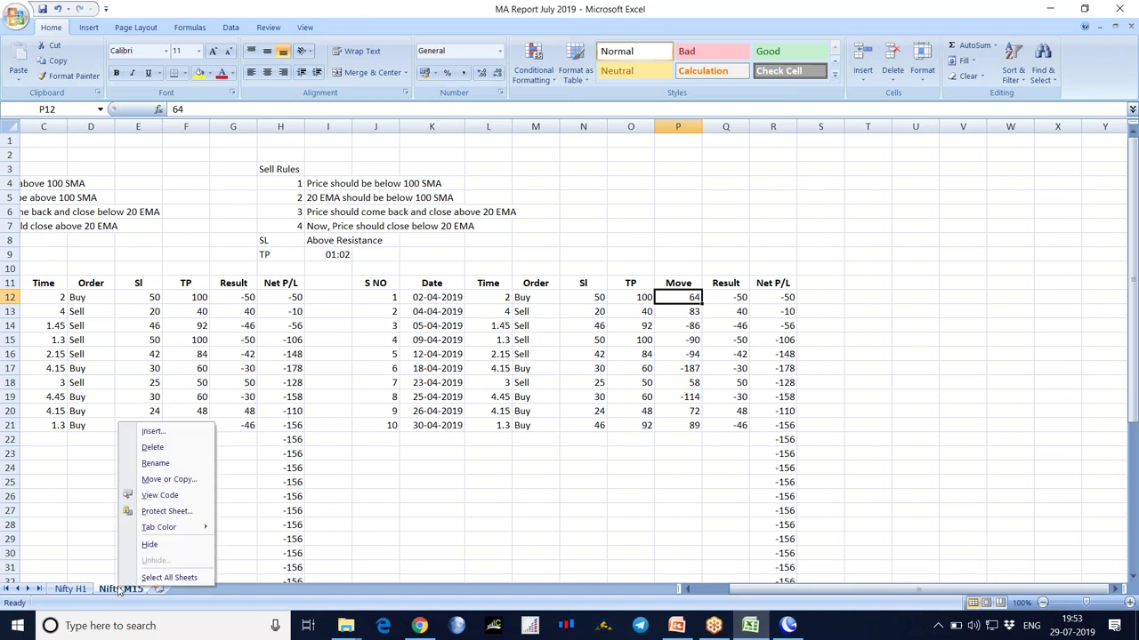
left_click(153, 432)
left_click(303, 546)
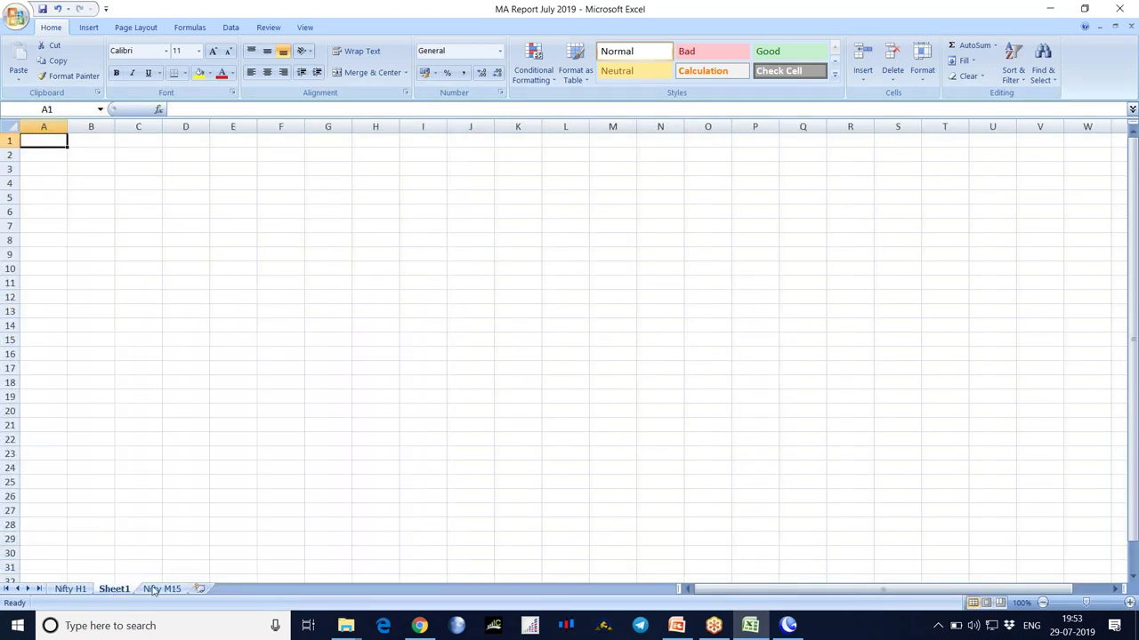
left_click(163, 590)
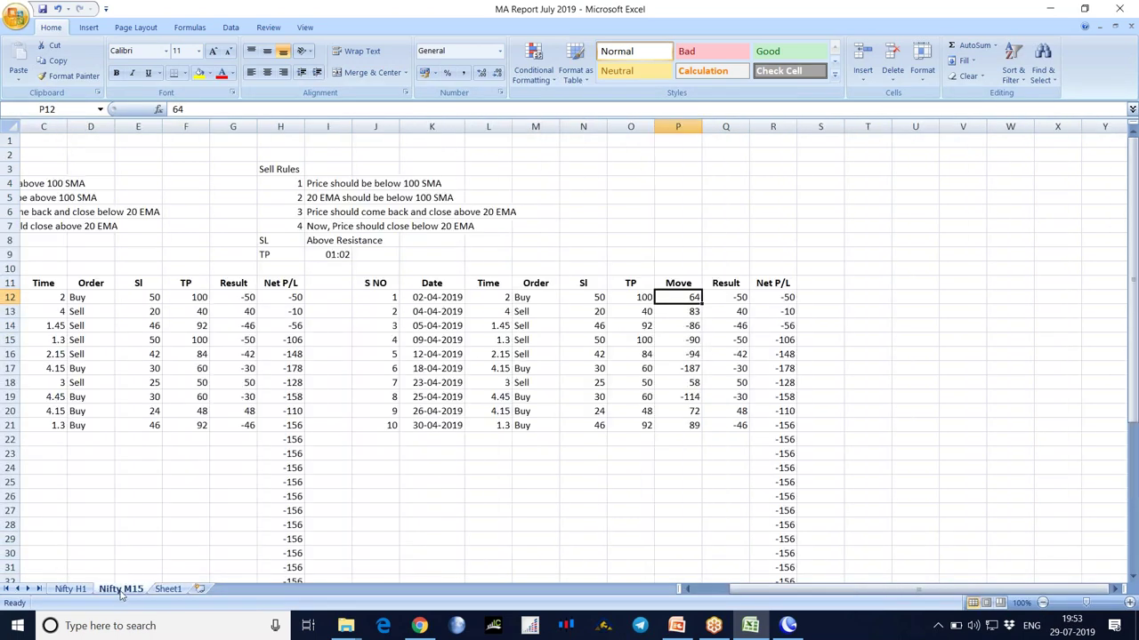
Copy the trade log with the Move column (J11:R23) from Nifty M15 to cell A3 of Sheet1 and fit its Date column width
left_click(472, 440)
left_click_drag(365, 283, 794, 451)
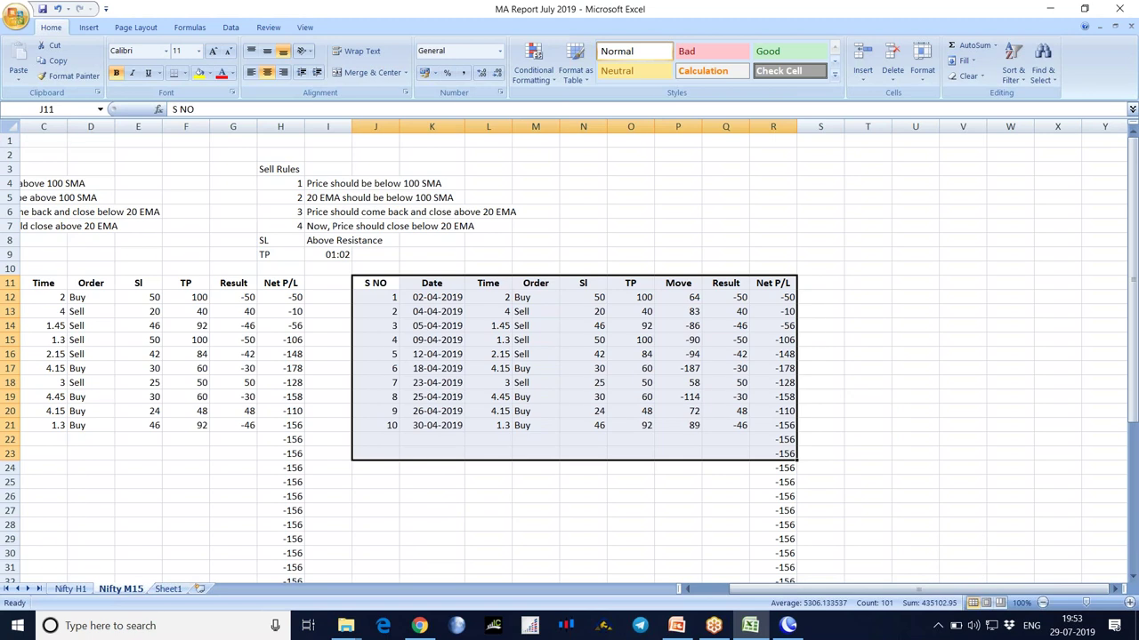
key("ctrl+c")
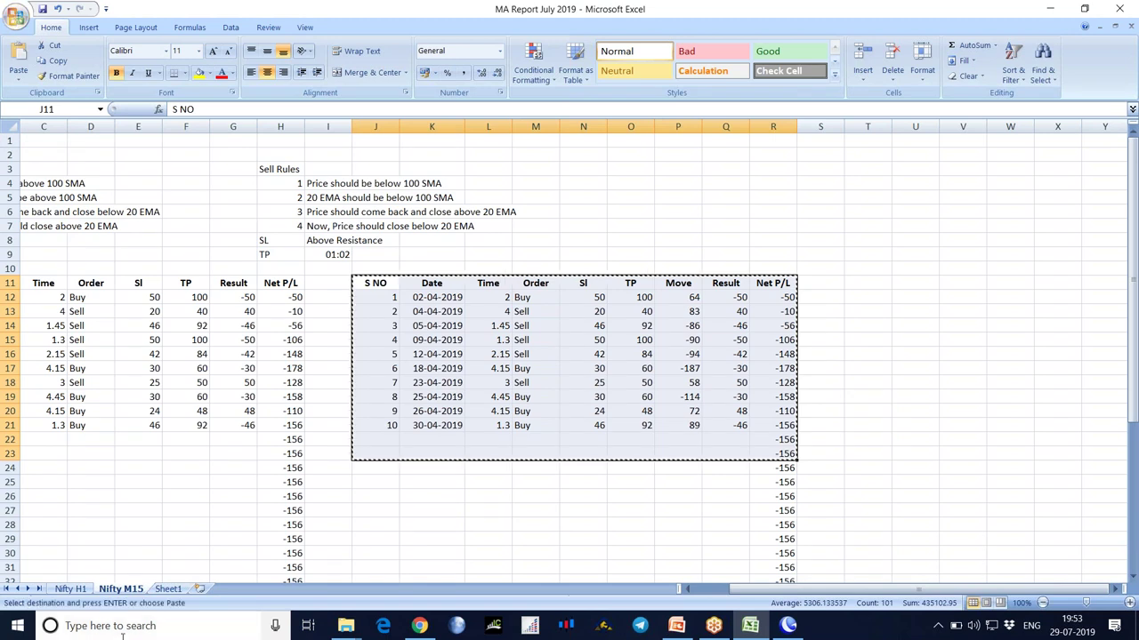
left_click(167, 589)
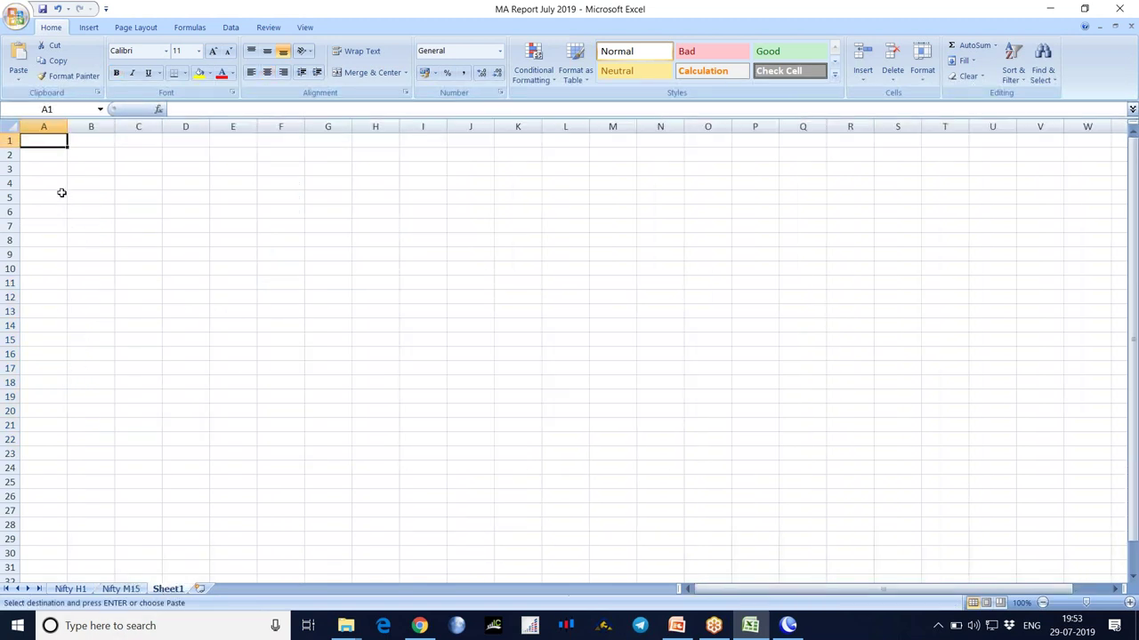
left_click(46, 170)
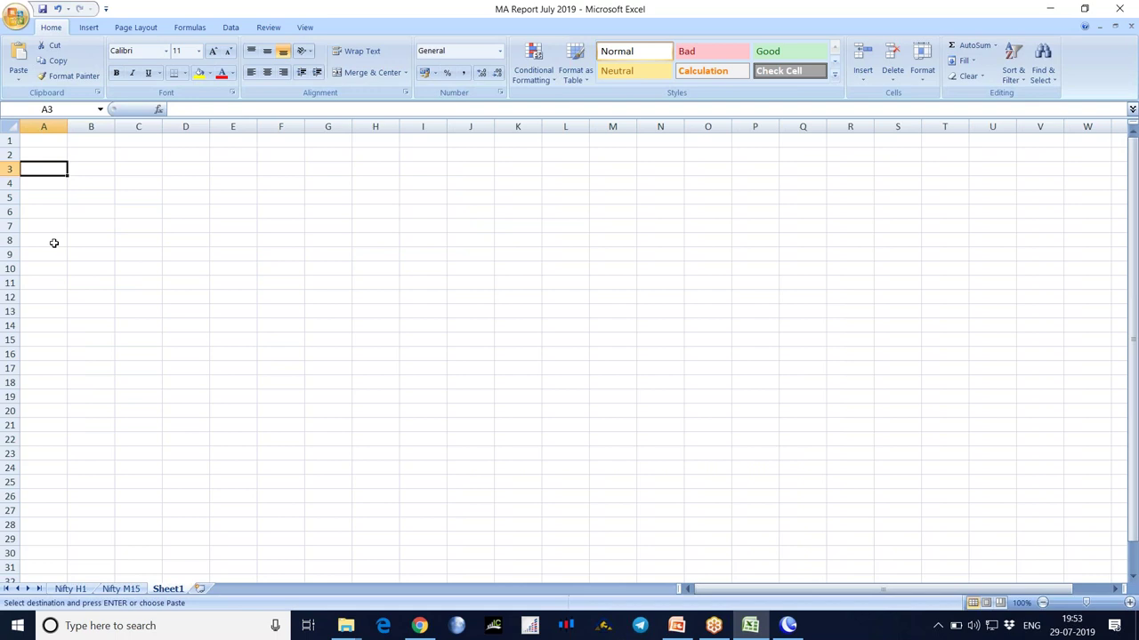
key("ctrl+v")
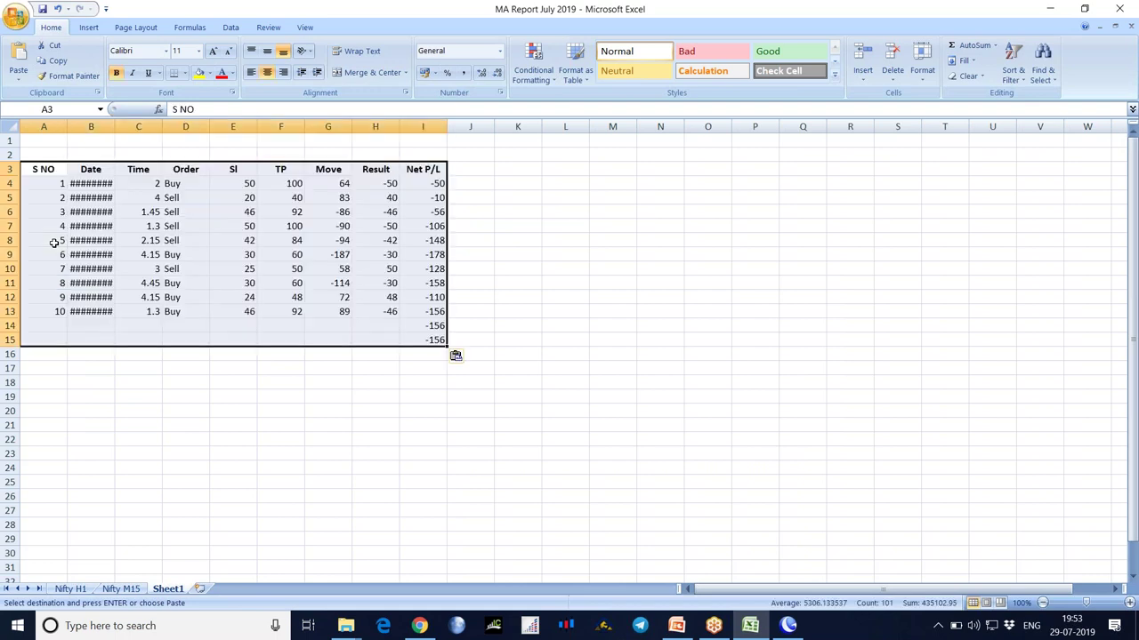
double_click(113, 126)
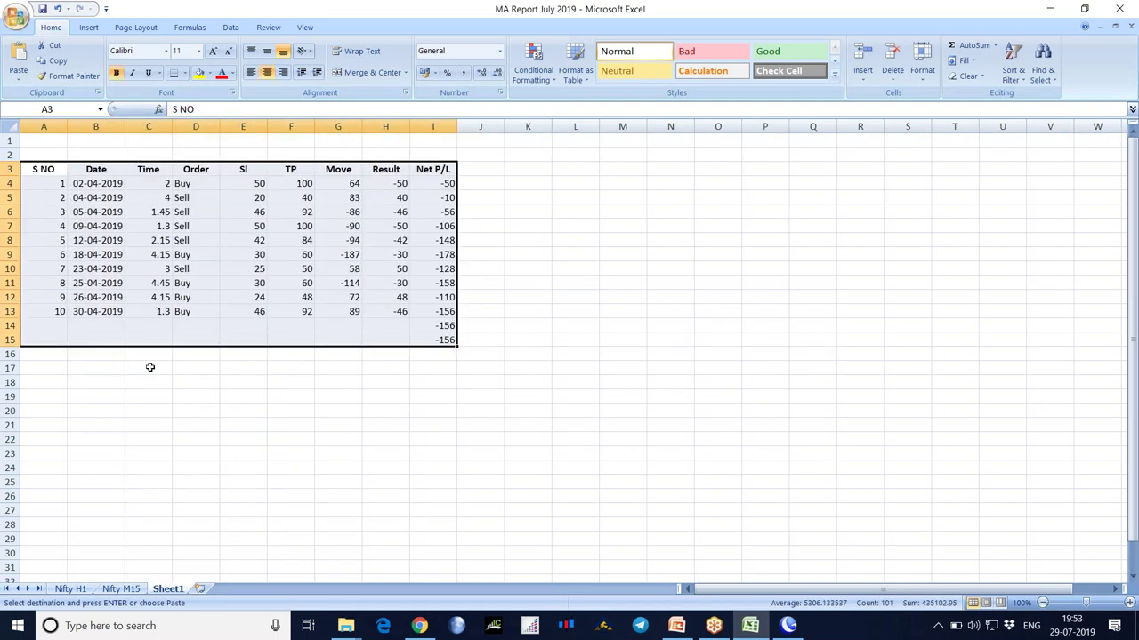
left_click(205, 395)
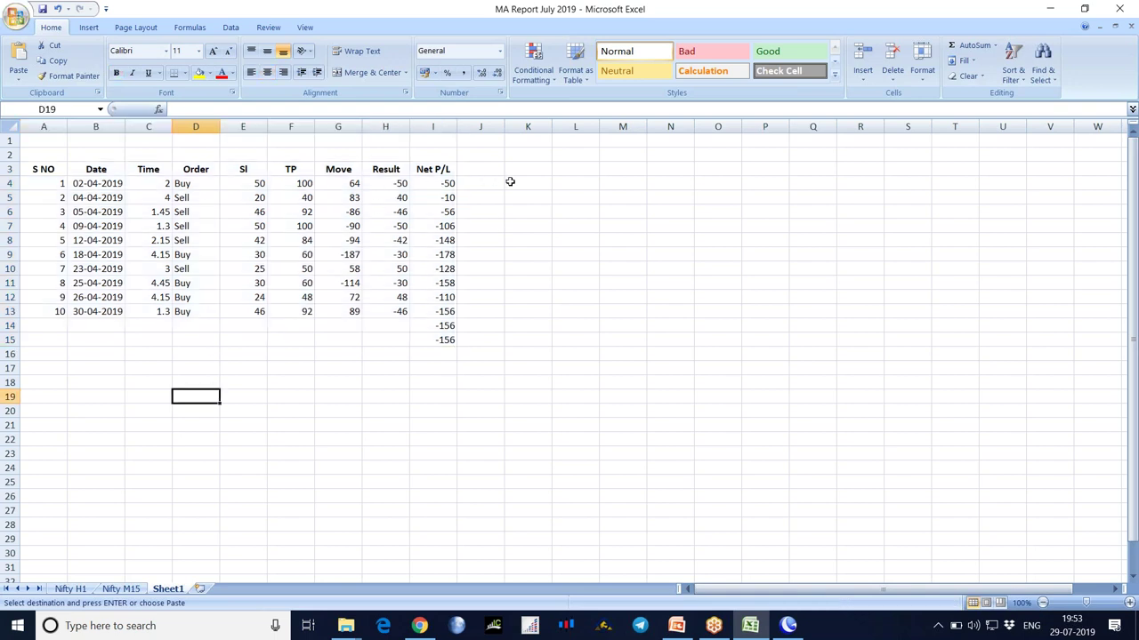
Duplicate the Sheet1 trade log A3:I15 at cell K3 and fit the copy's Date column width
left_click(47, 169)
left_click_drag(47, 169, 446, 338)
key("ctrl+c")
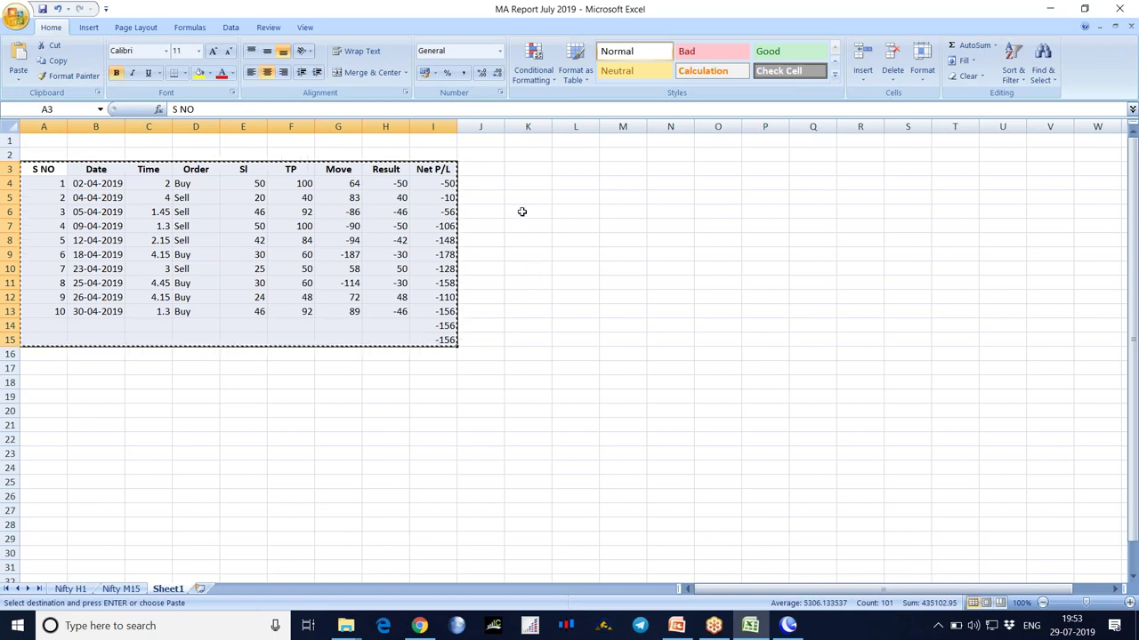
left_click(520, 170)
key("ctrl+v")
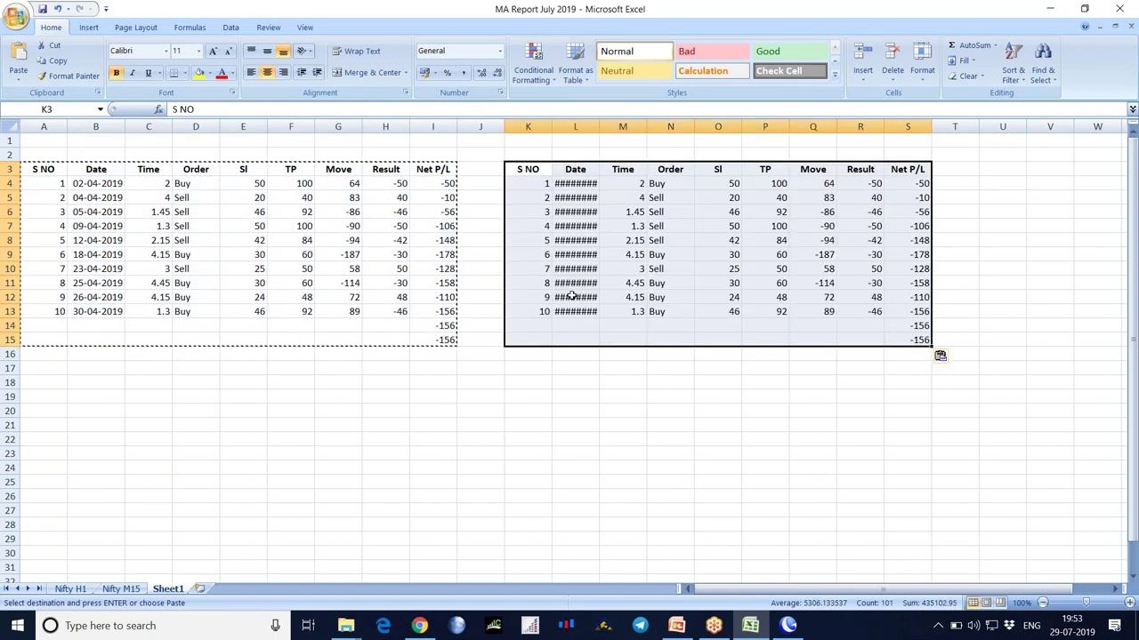
left_click(610, 419)
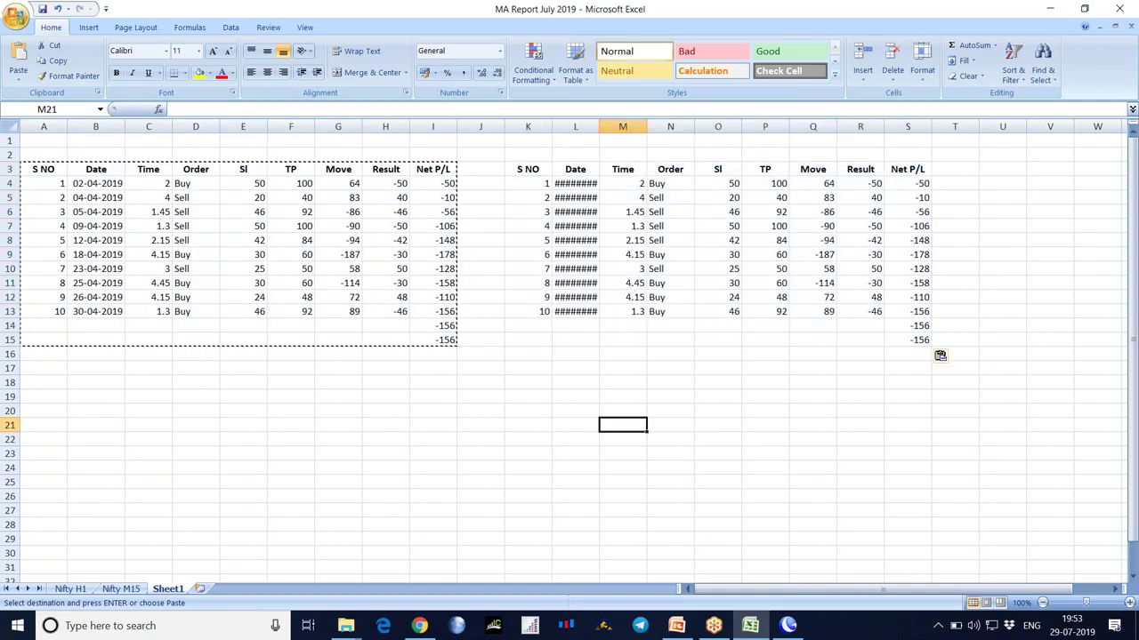
double_click(601, 131)
left_click(386, 397)
left_click(242, 411)
key("Escape")
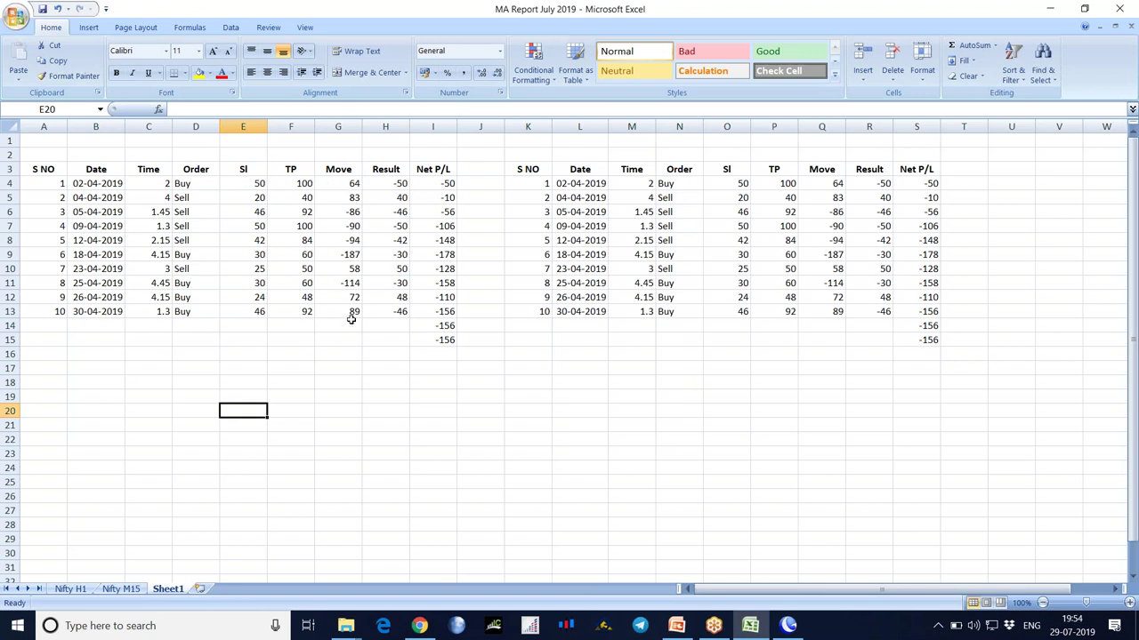
In the first Sheet1 log, set trade 1's TP to 50 and its Result to 50
left_click(293, 184)
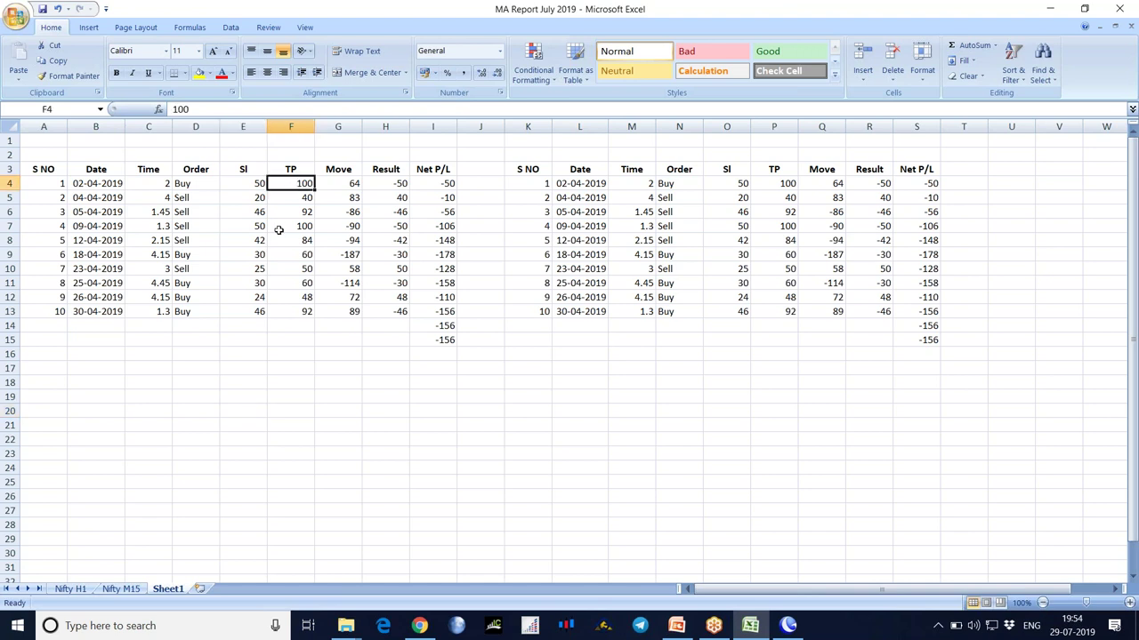
type("50")
key("Tab")
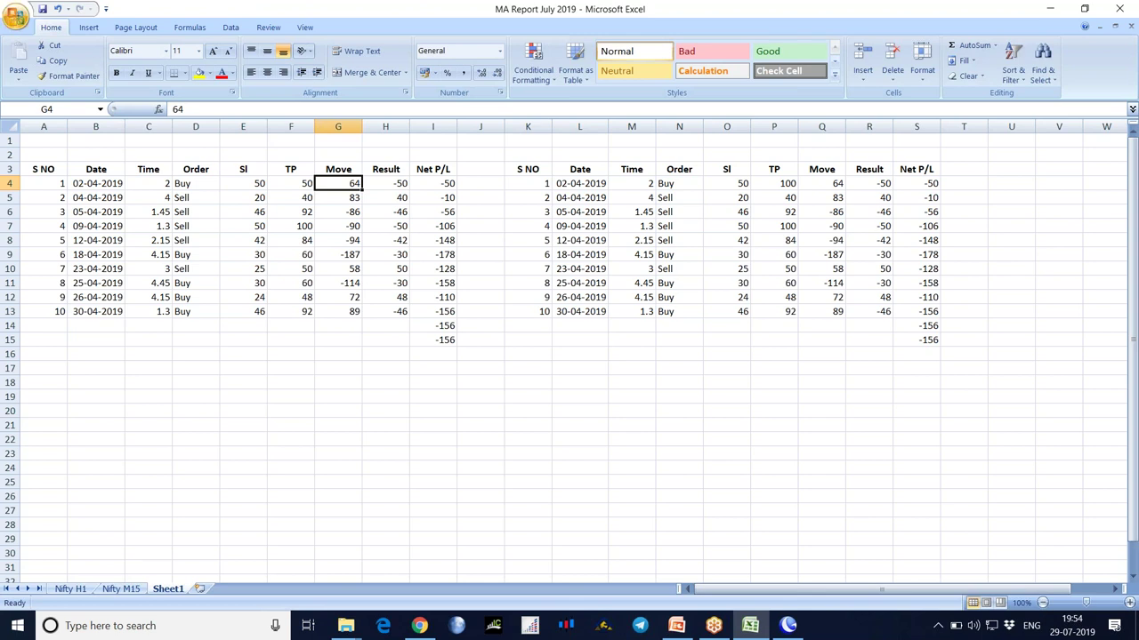
key("Tab")
type("50")
key("Return")
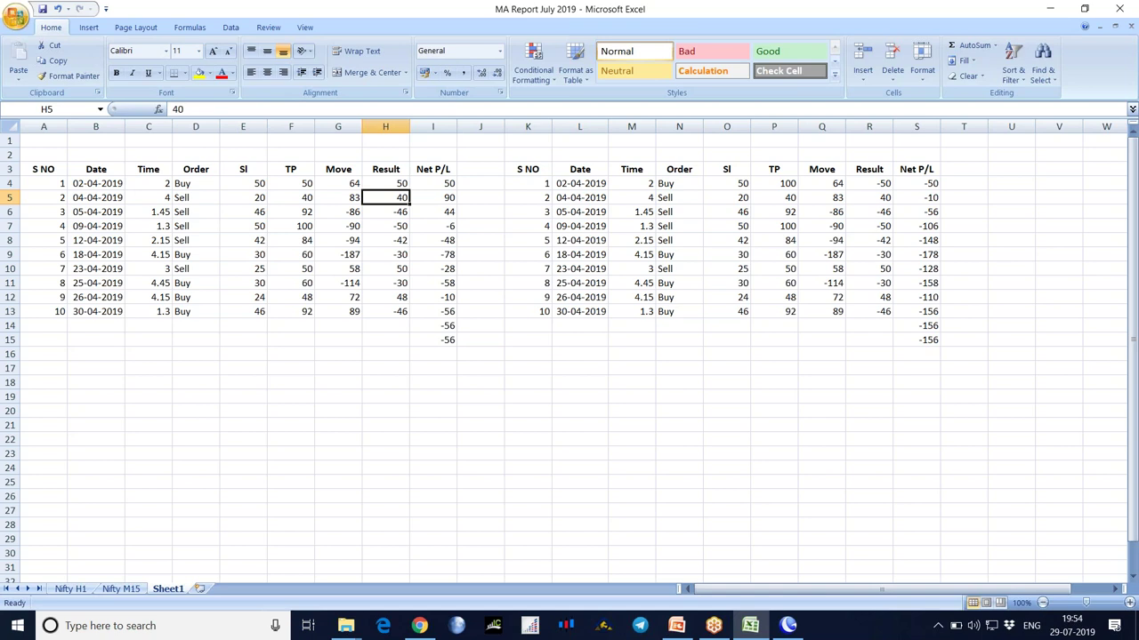
In the first Sheet1 log, set trade 2's TP to 20 and its Result to 20
key("Left")
key("Left")
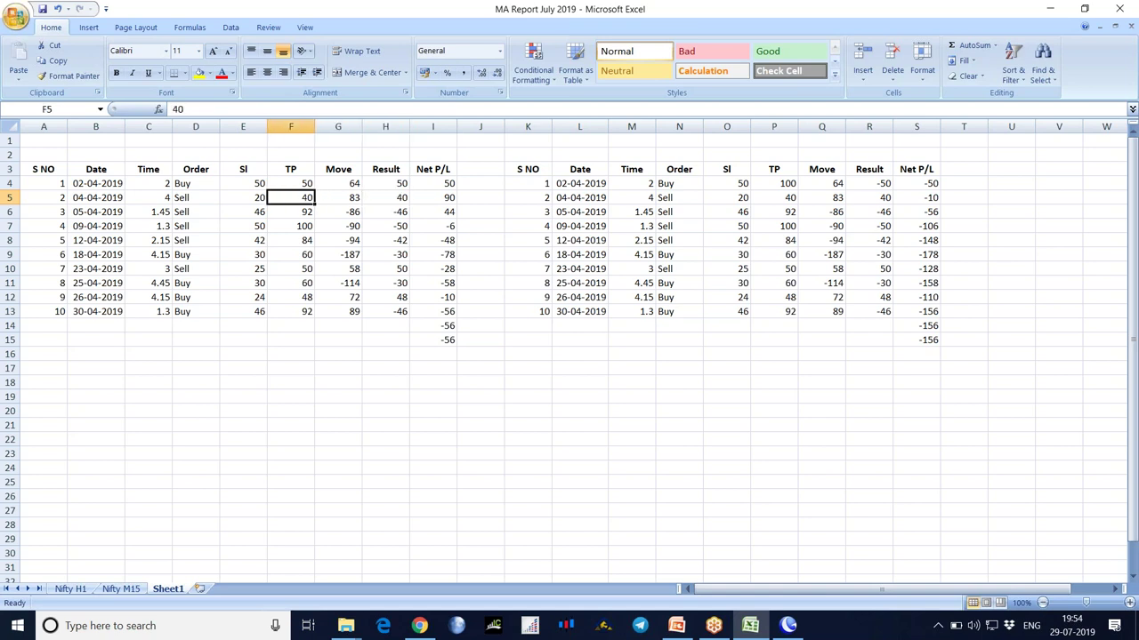
key("Left")
key("Right")
key("Right")
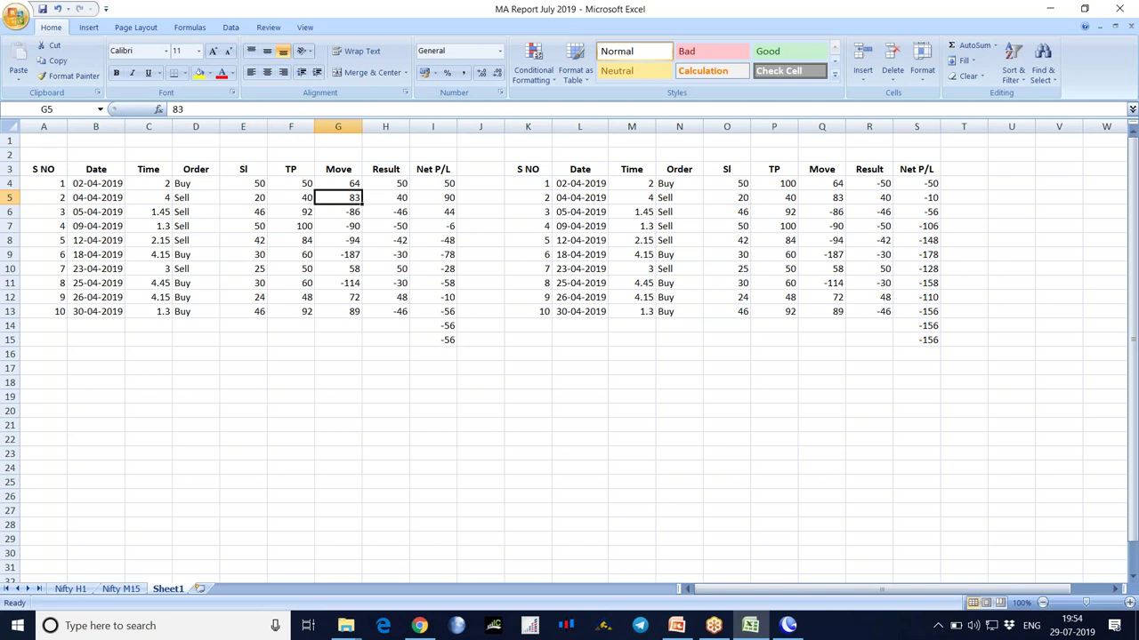
key("Left")
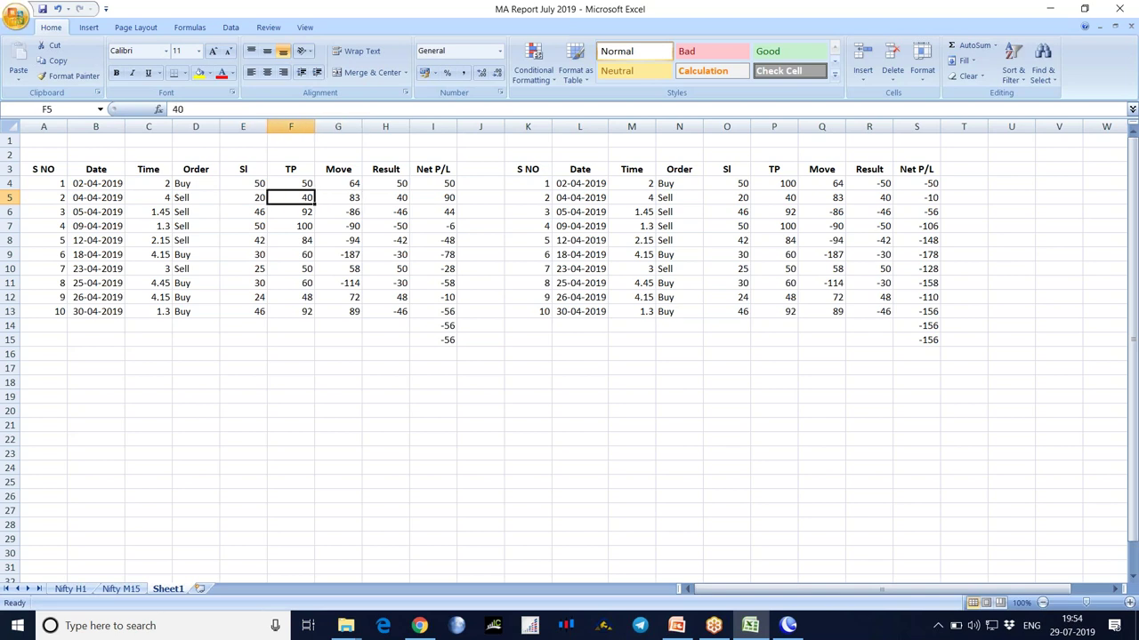
type("2")
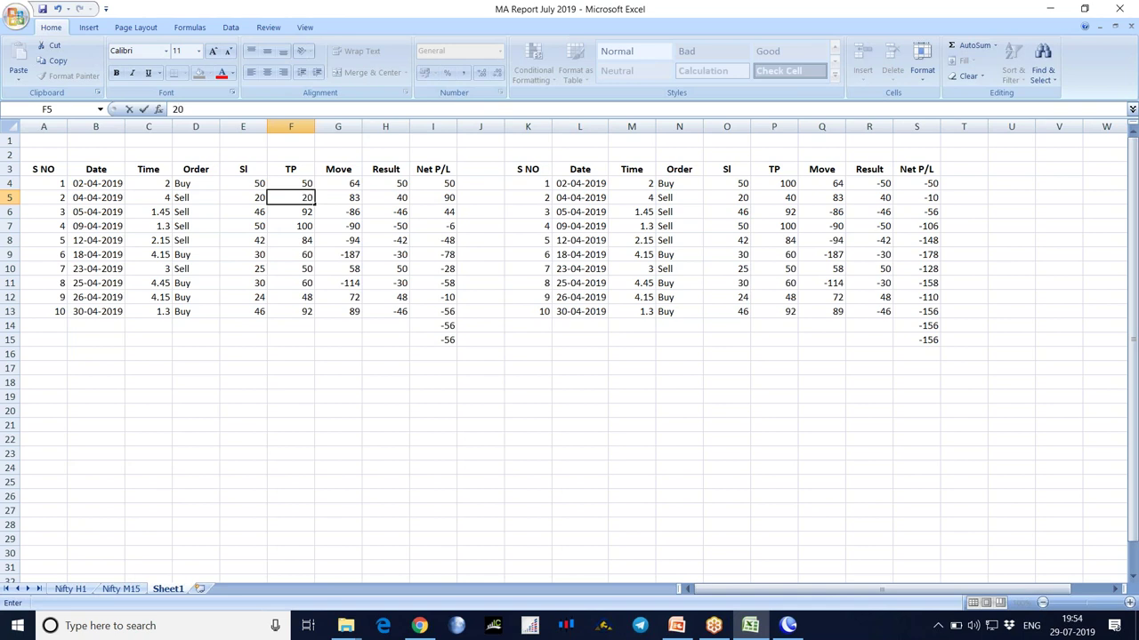
key("Right")
key("Right")
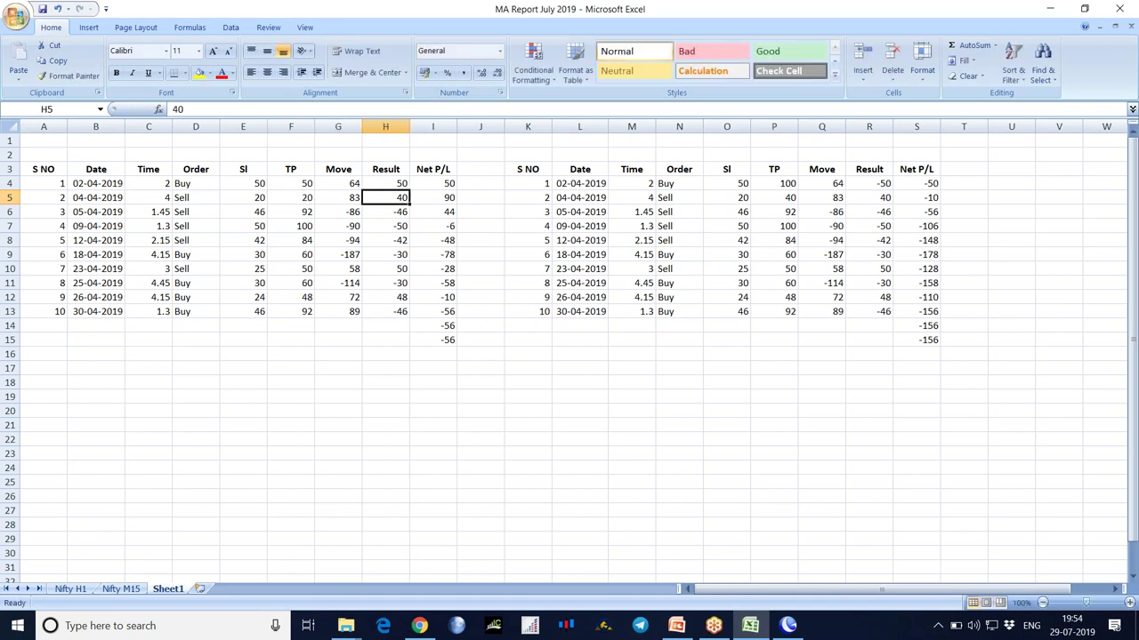
type("20")
key("Return")
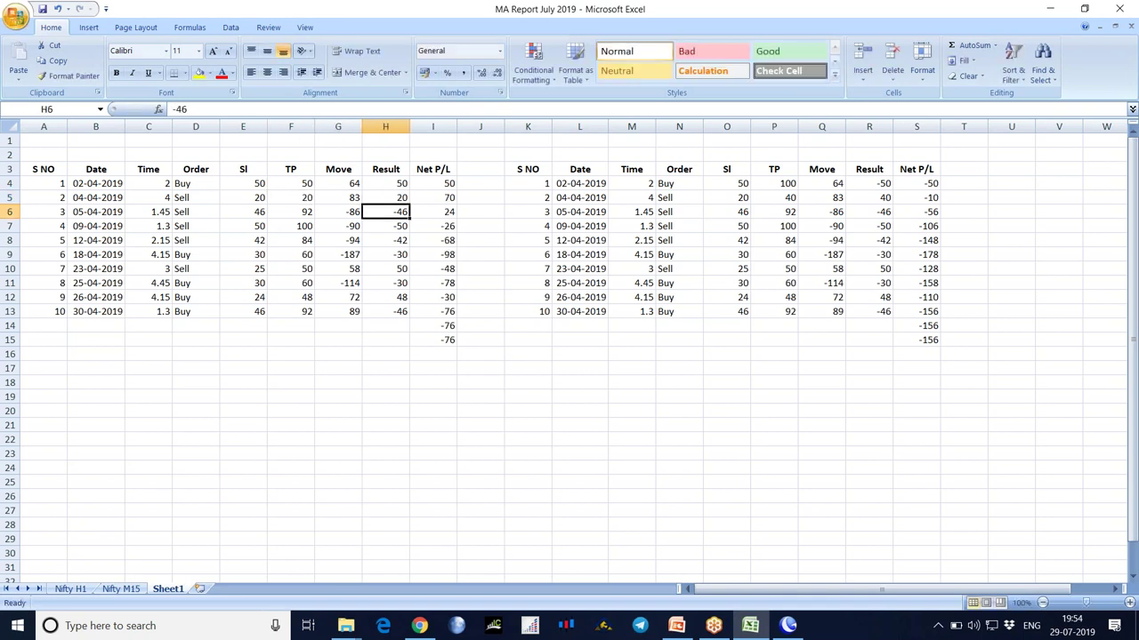
In the first trade table, set the TP of trade 3 to 46 and of trade 4 to 50
key("Left")
key("Left")
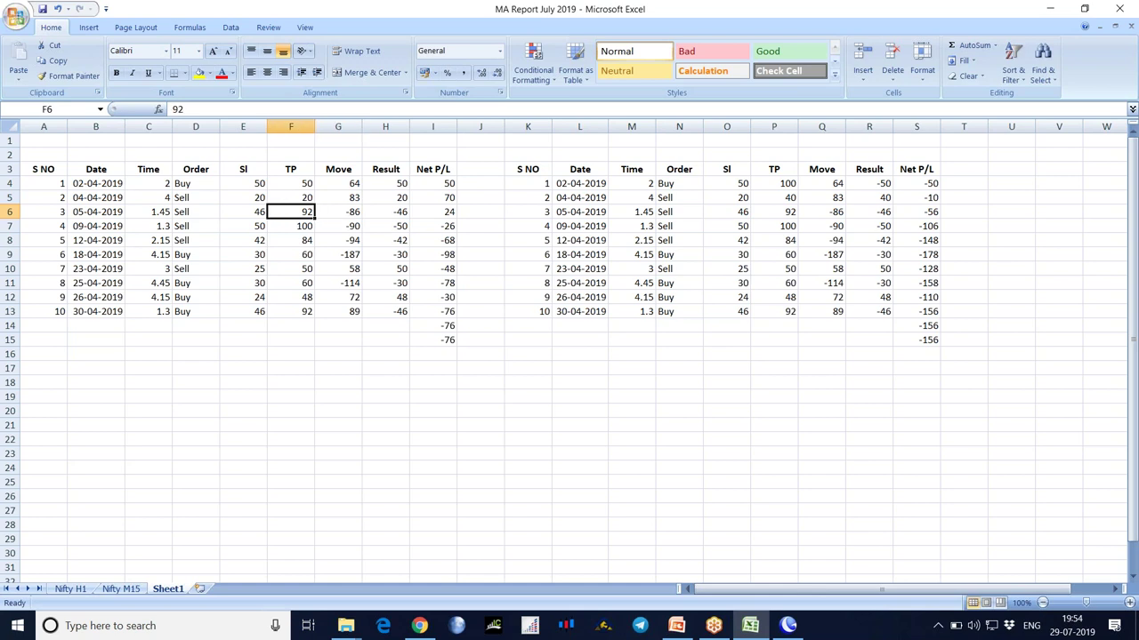
type("46")
key("Tab")
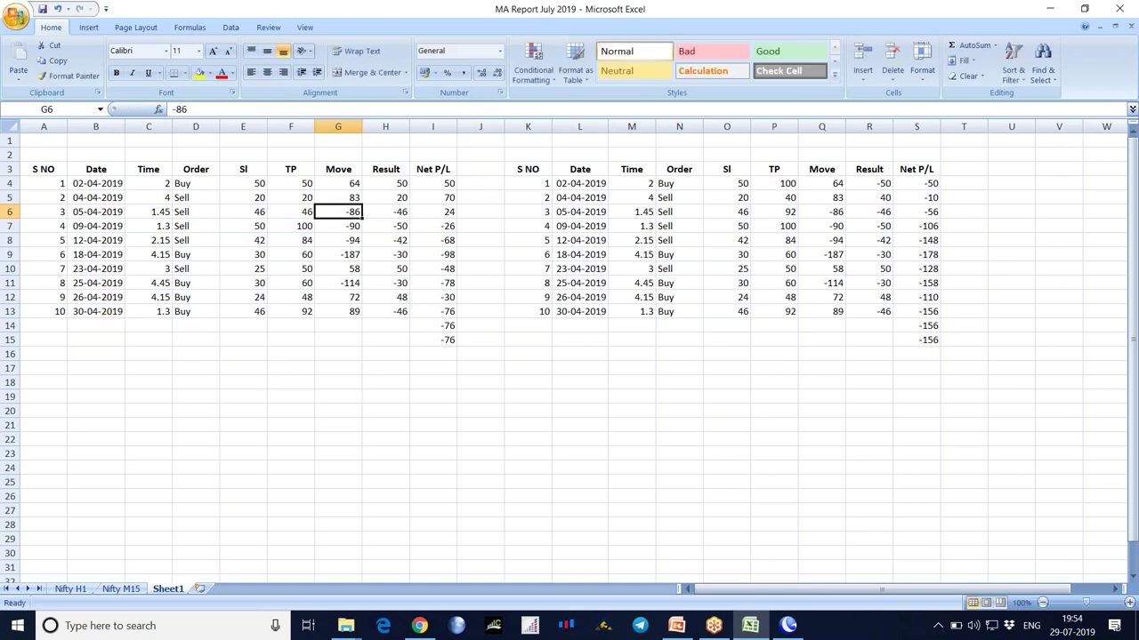
key("Right")
key("Down")
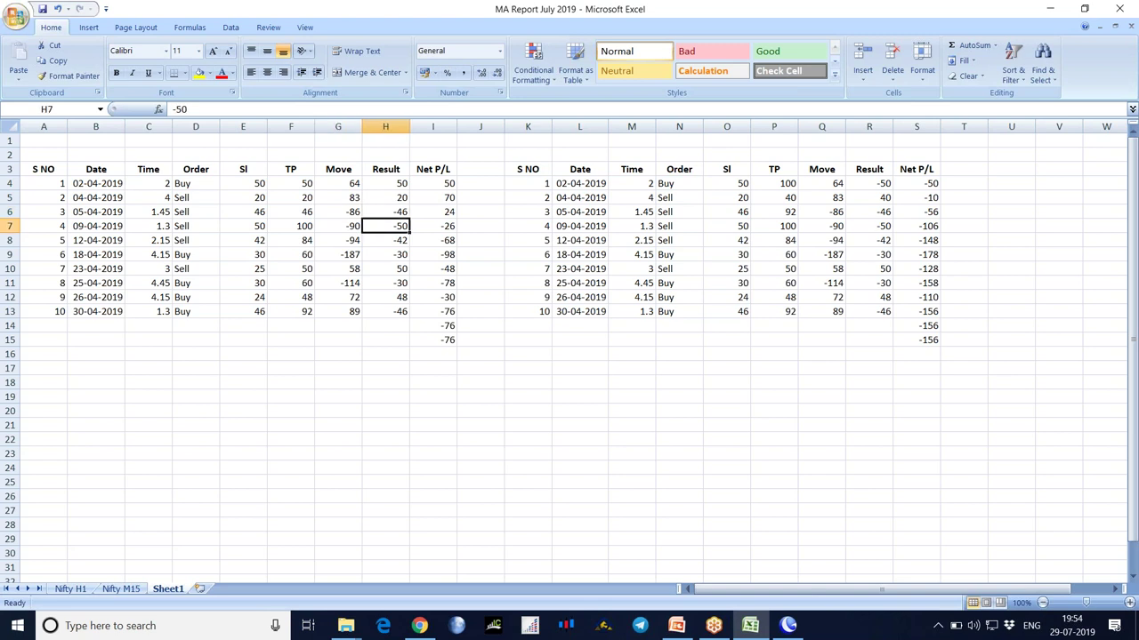
key("Left")
key("Left")
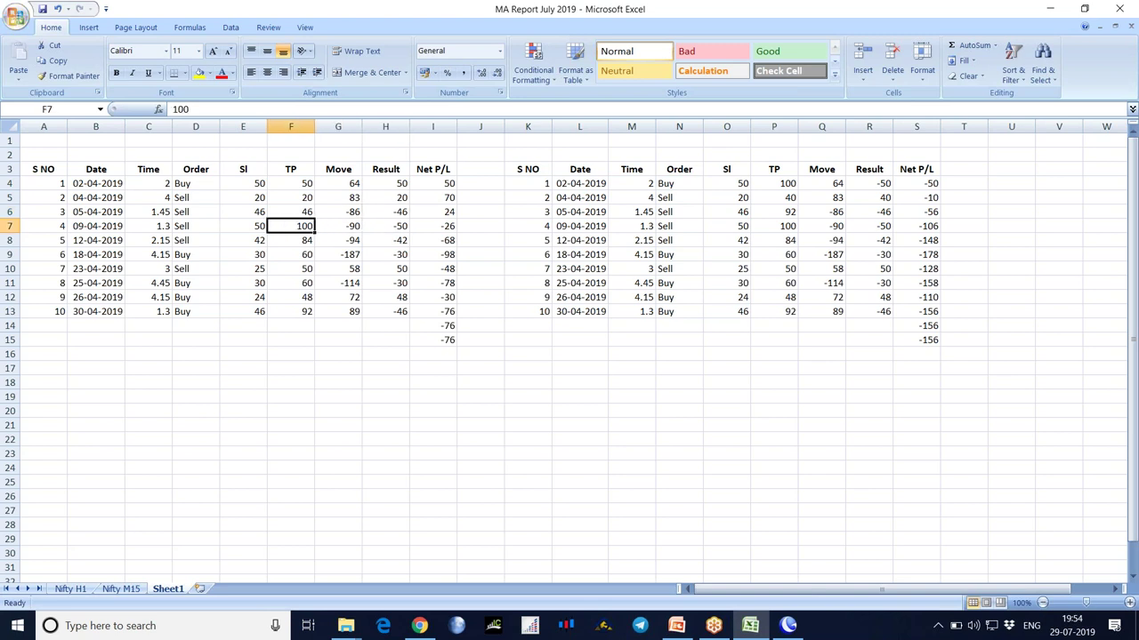
type("50")
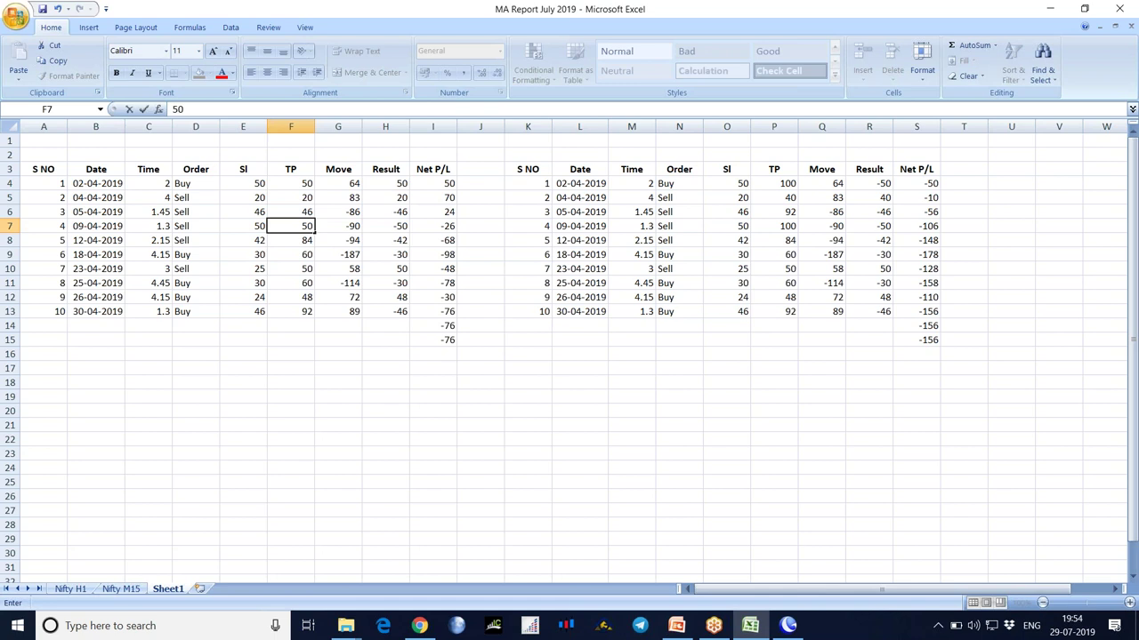
key("Right")
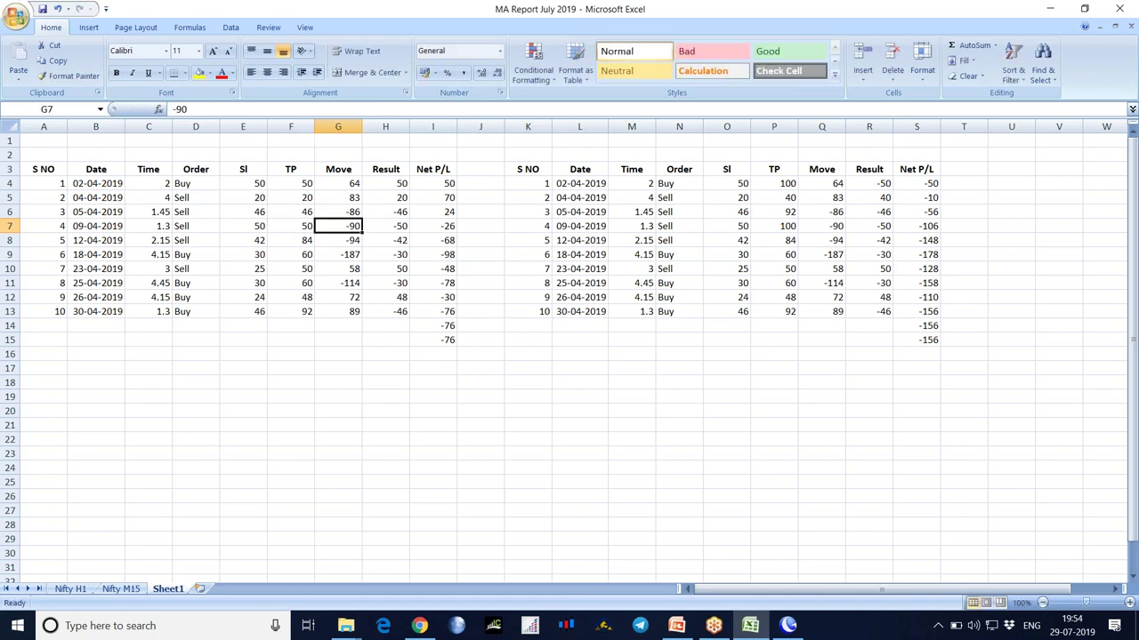
Set the TP of trade 5 to 42 and of trade 6 to 30 in the first table
key("Down")
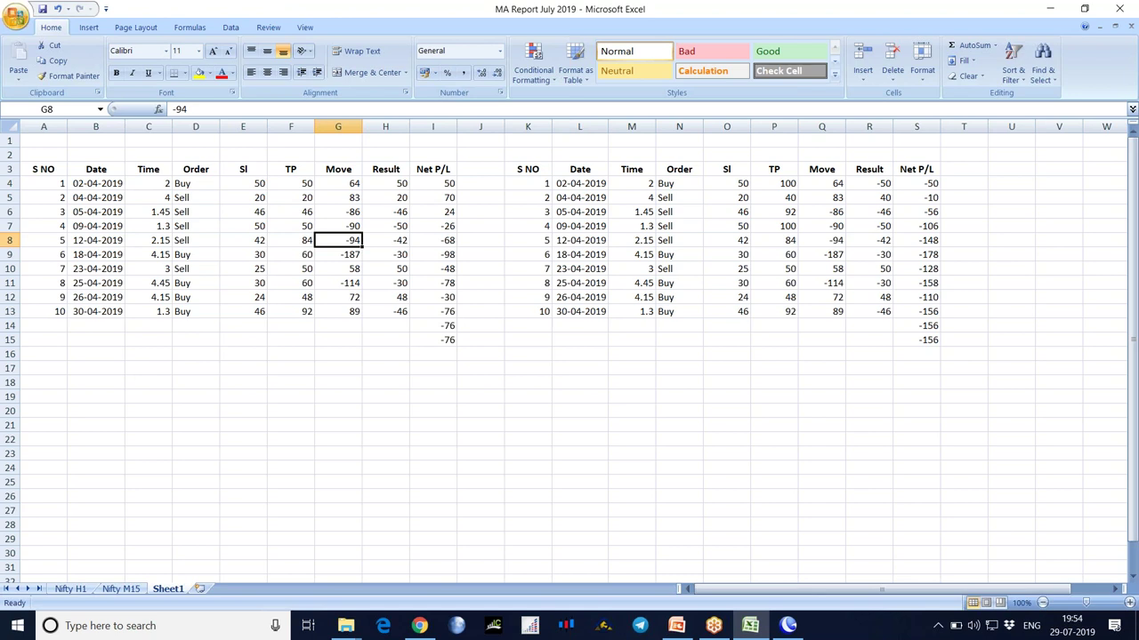
key("Left")
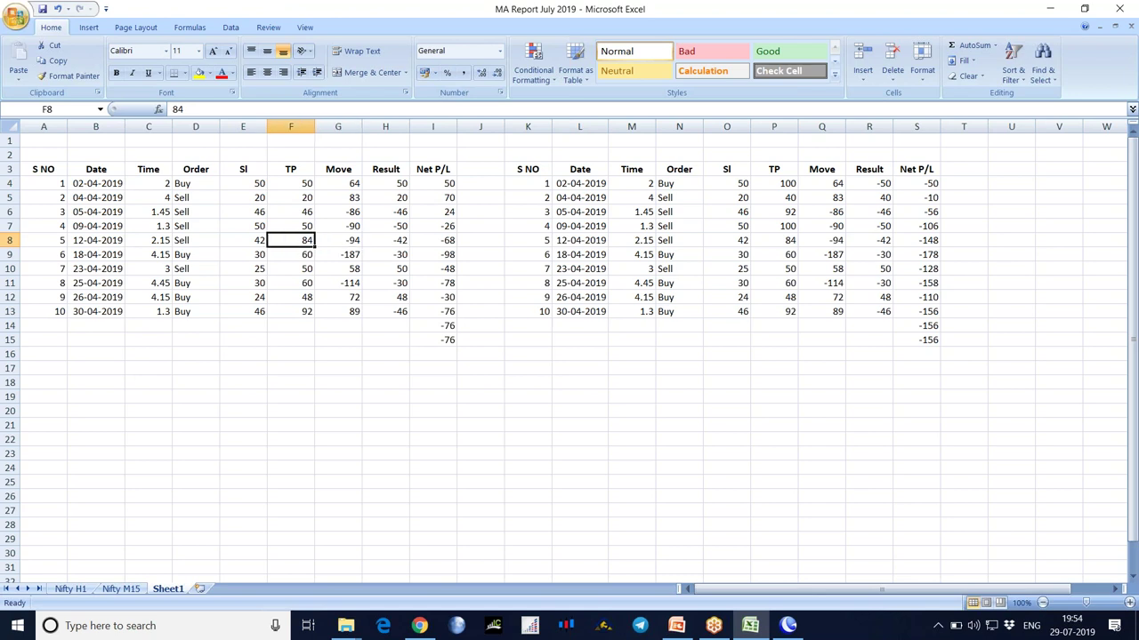
type("42")
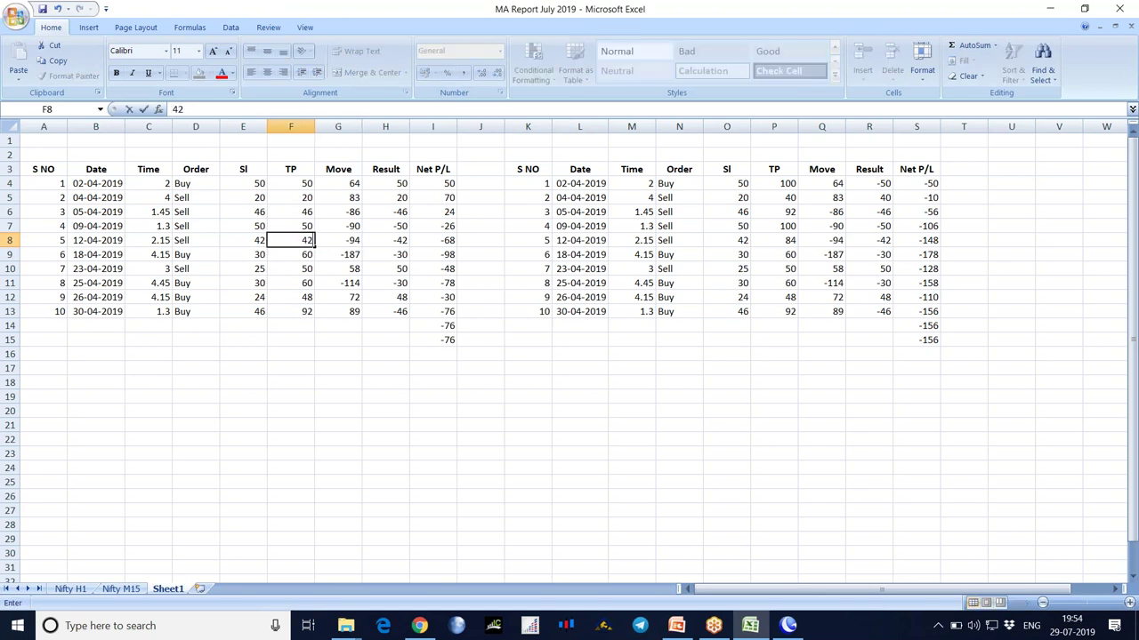
key("Return")
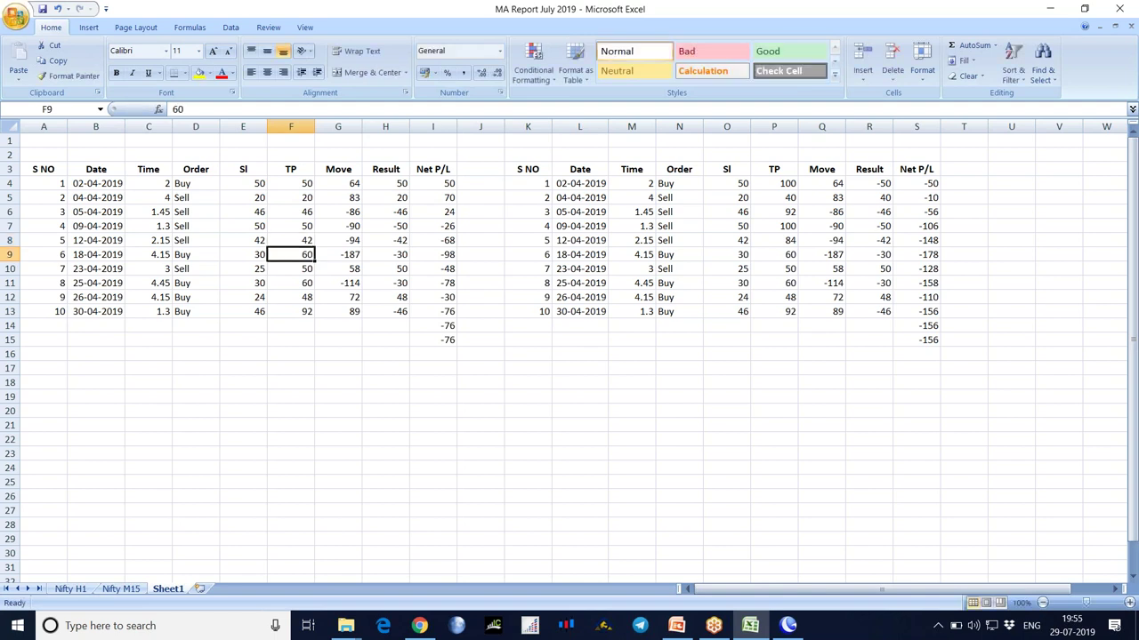
type("30")
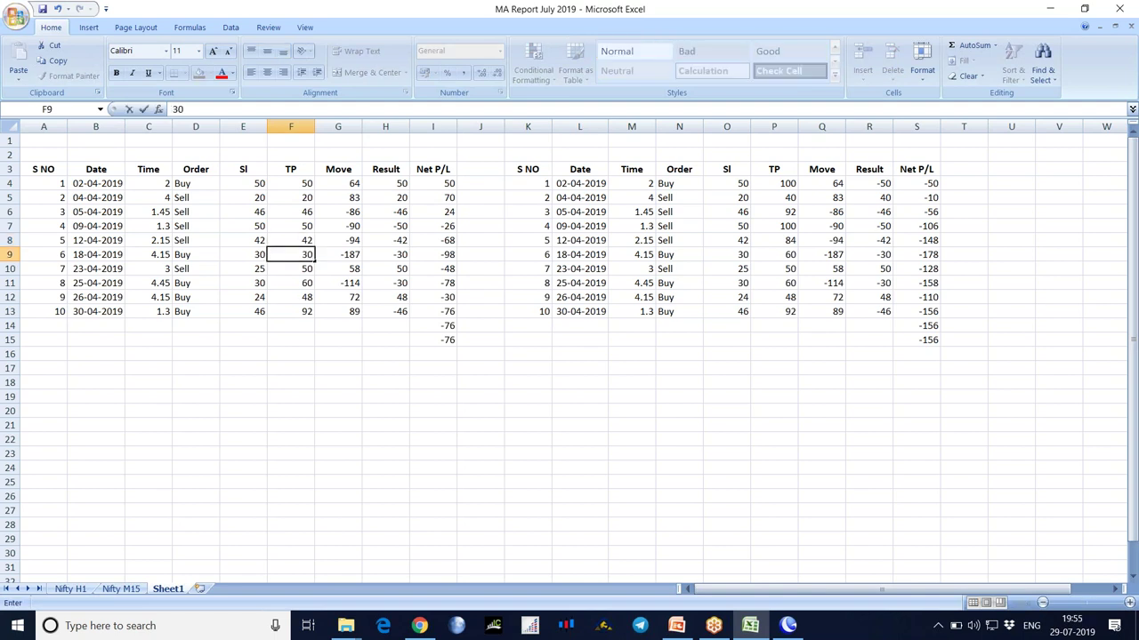
key("Return")
Set both the TP and the Result of trade 7 in the first table to 25
type("25")
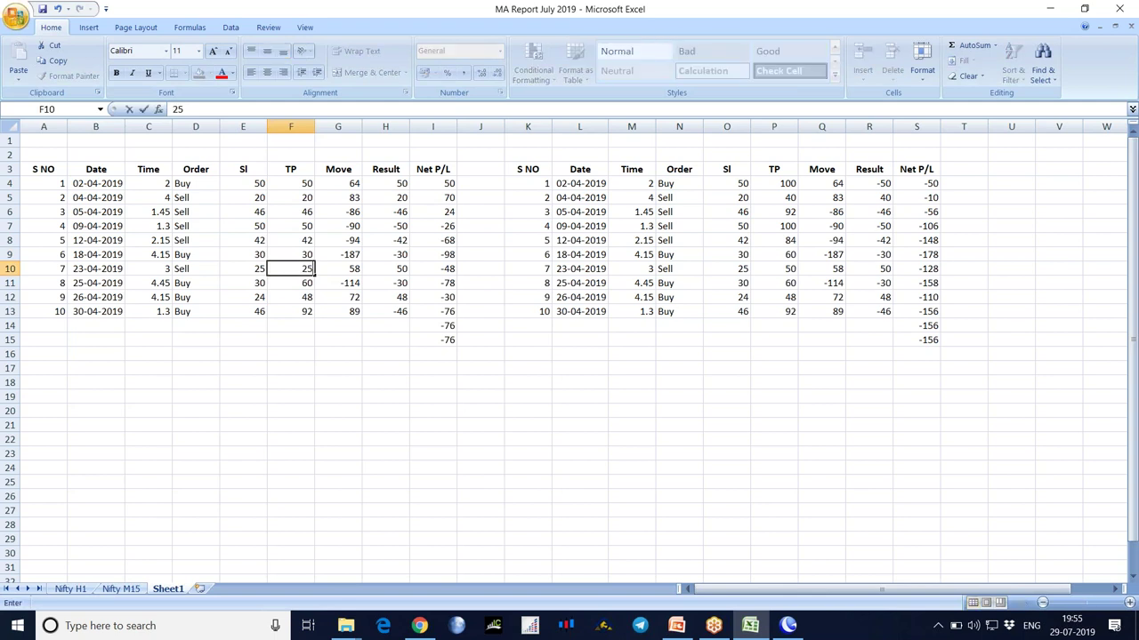
key("Right")
key("Right")
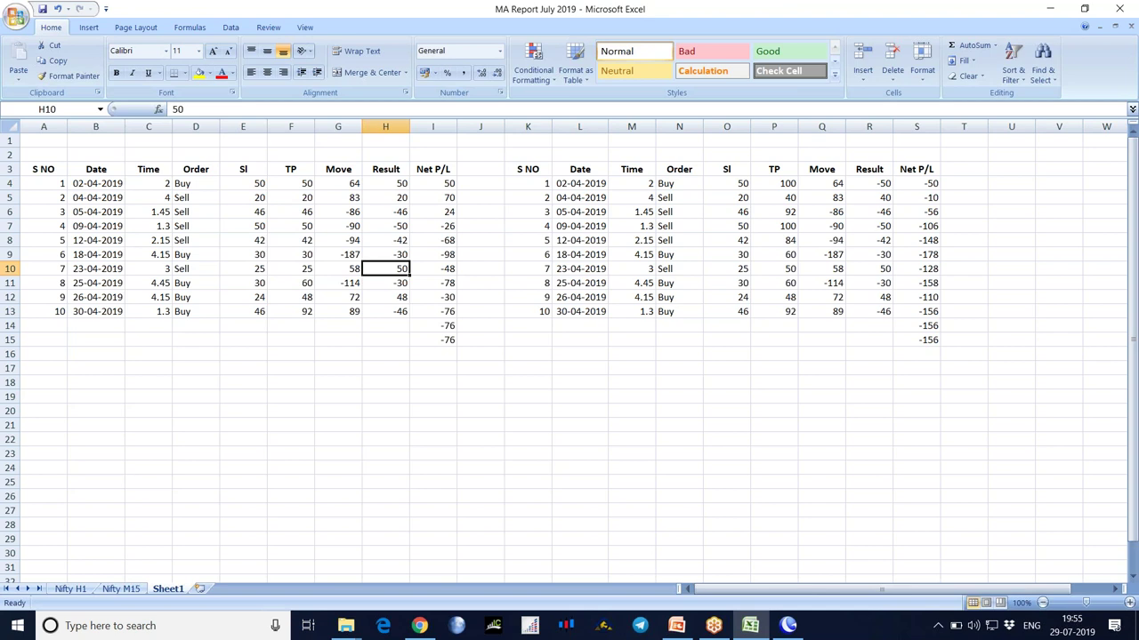
type("25")
key("Return")
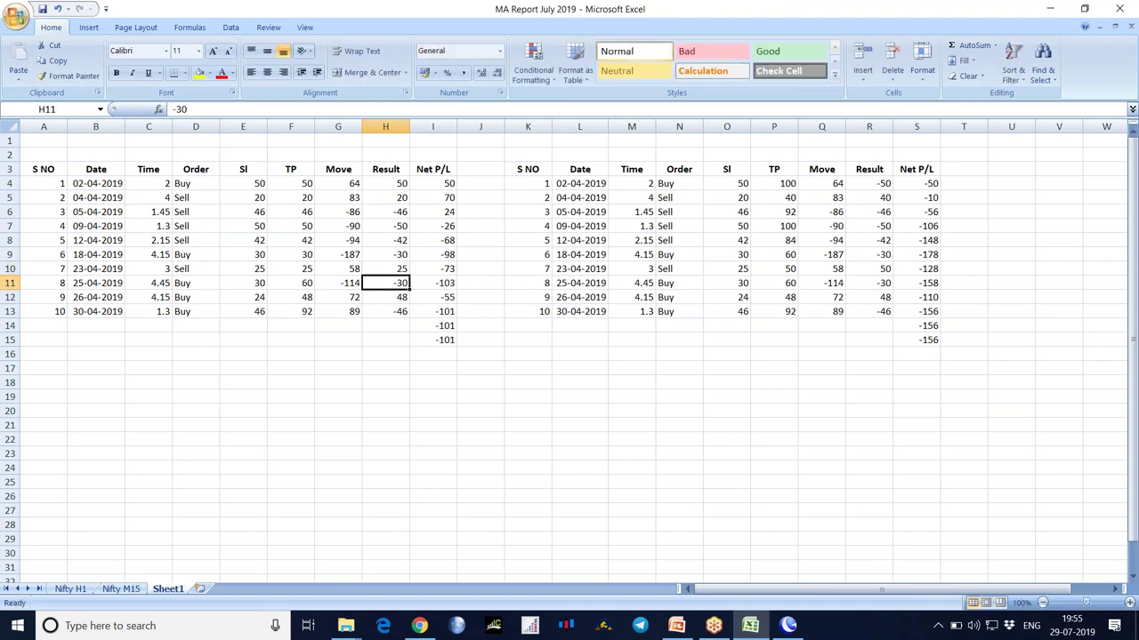
Set the TP of trade 8, dated 25-04-2019, in the first table to 30
key("Left")
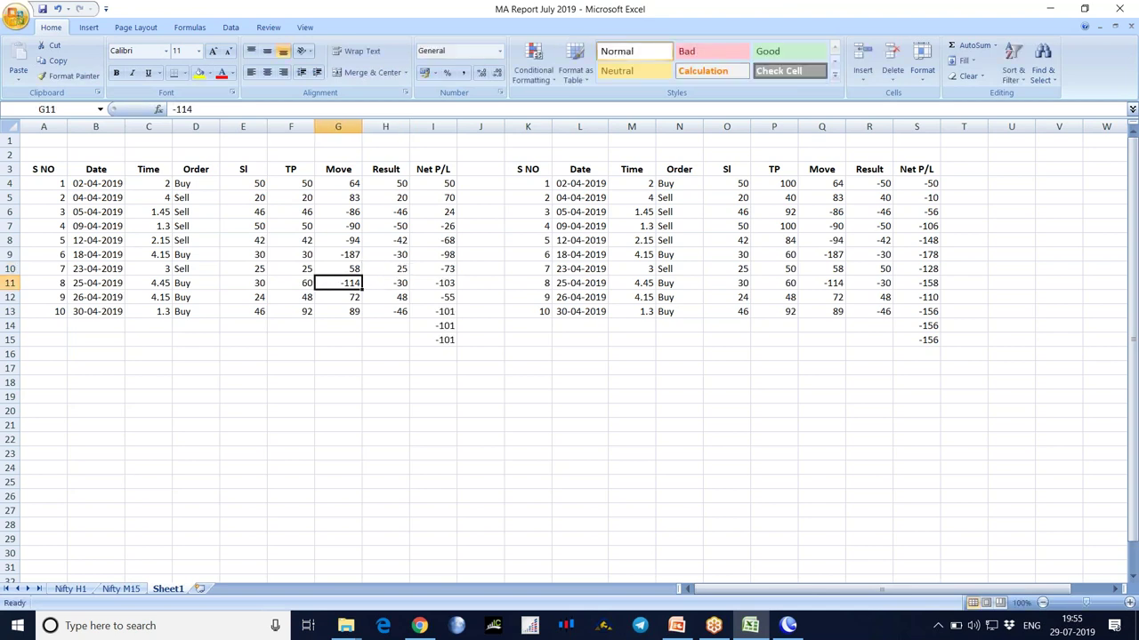
key("Left")
type("30")
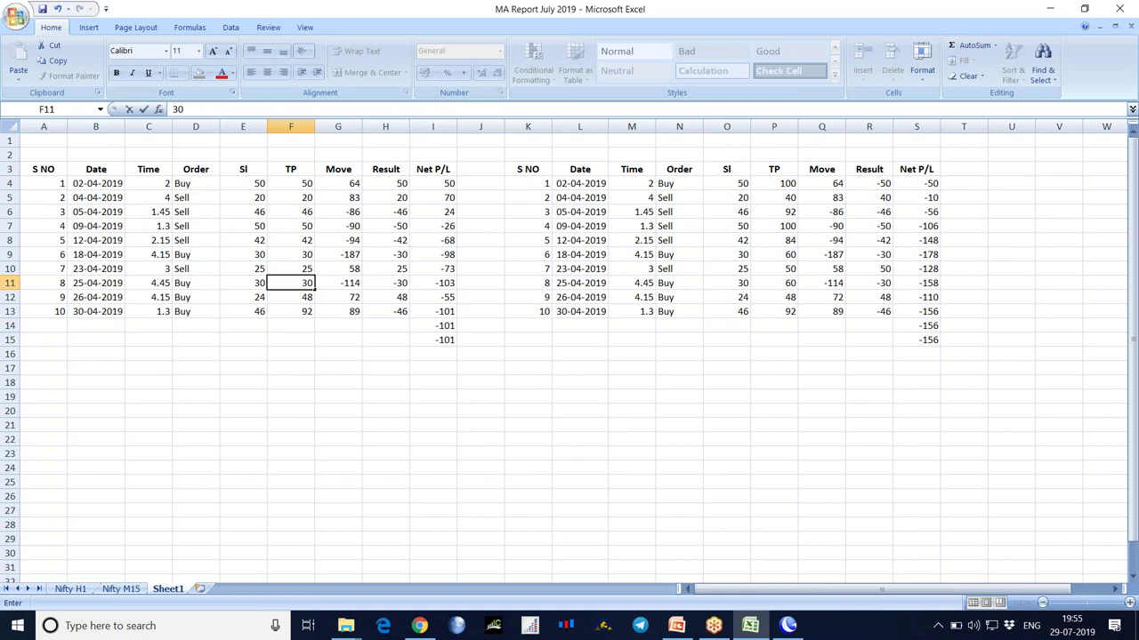
key("Right")
key("Right")
Set both the TP and the Result of trade 9 in the first table to 24
key("Down")
key("Left")
key("Left")
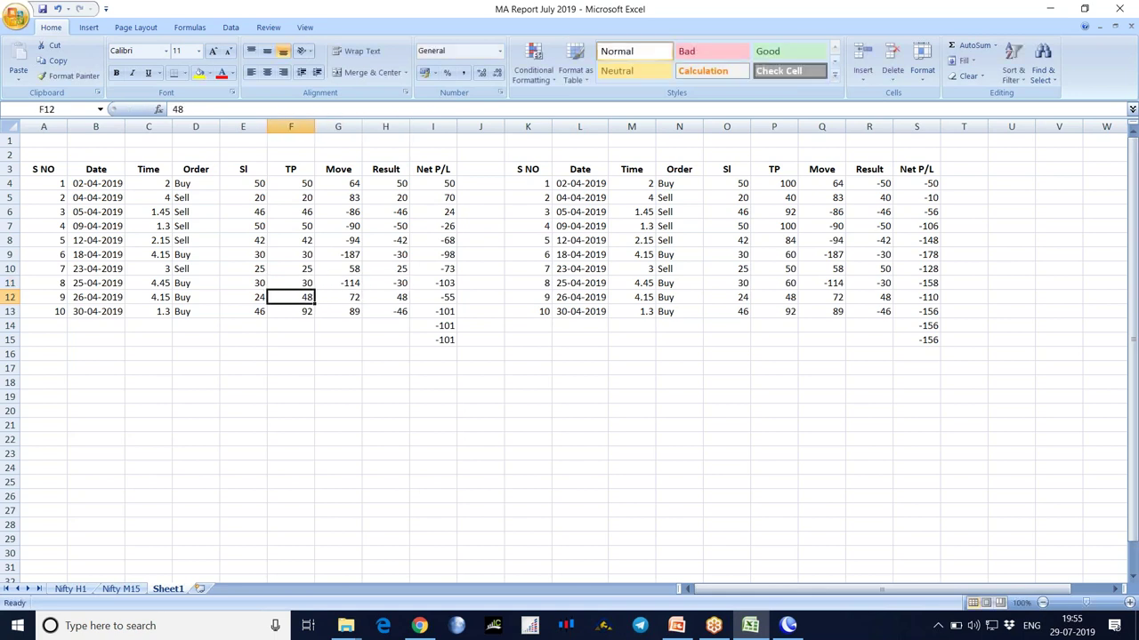
type("24")
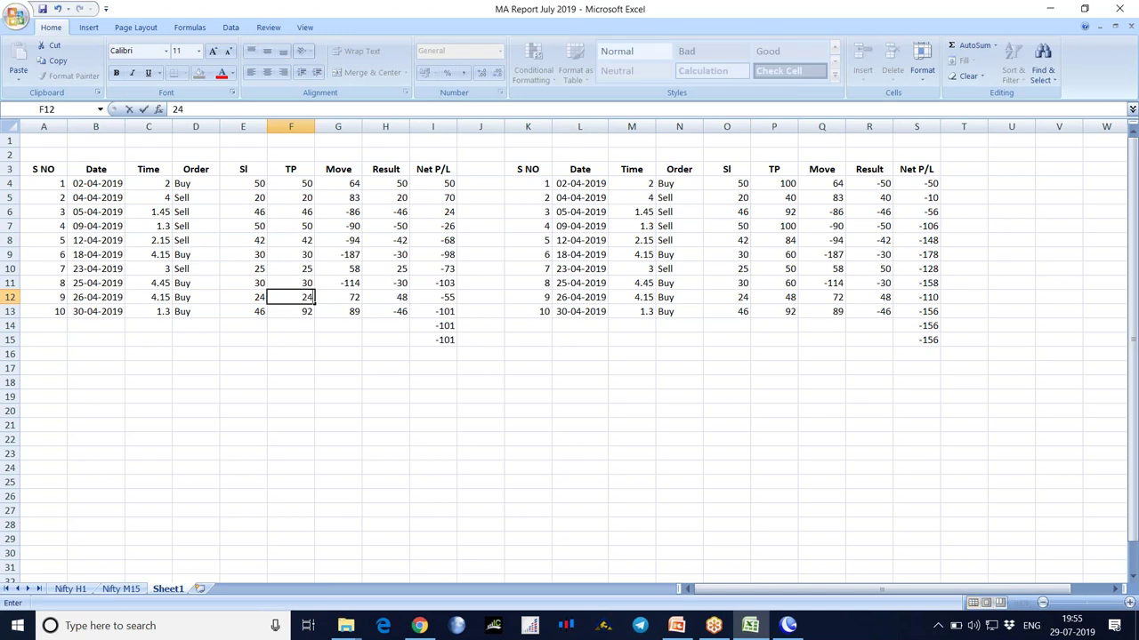
key("Right")
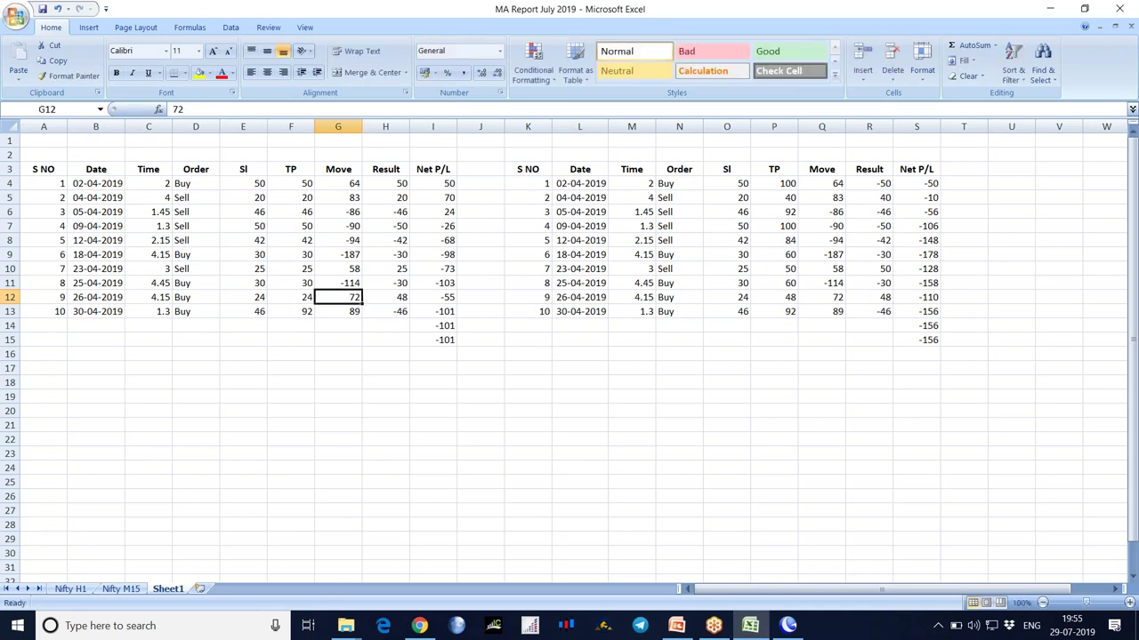
key("Right")
type("24")
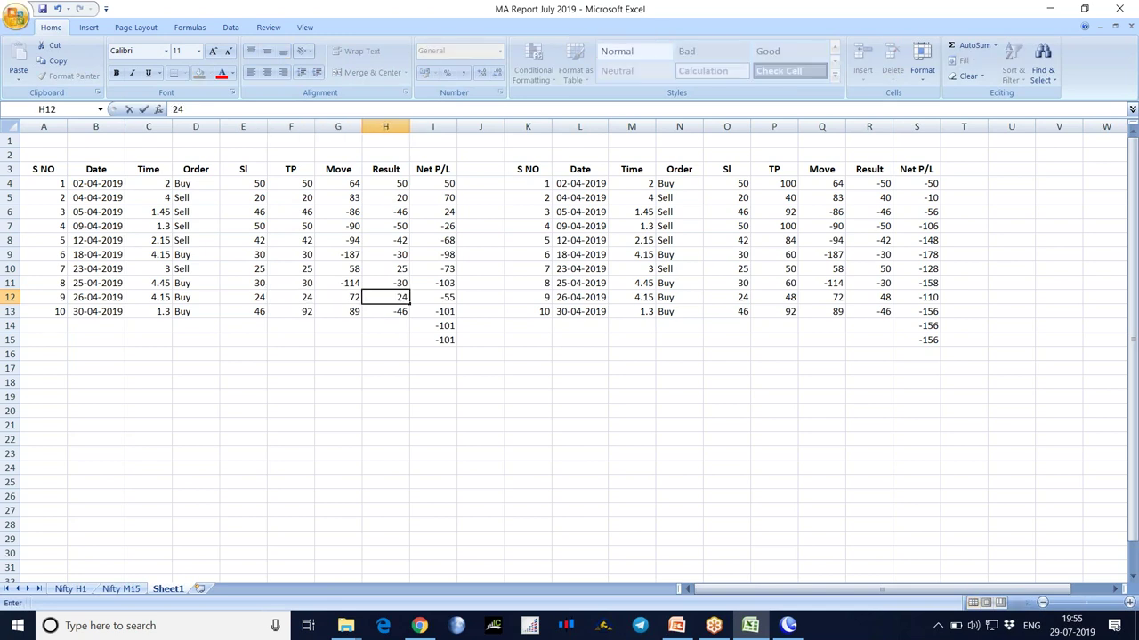
key("Return")
Set both the TP and the Result of trade 10 in the first table to 46
key("Left")
key("Left")
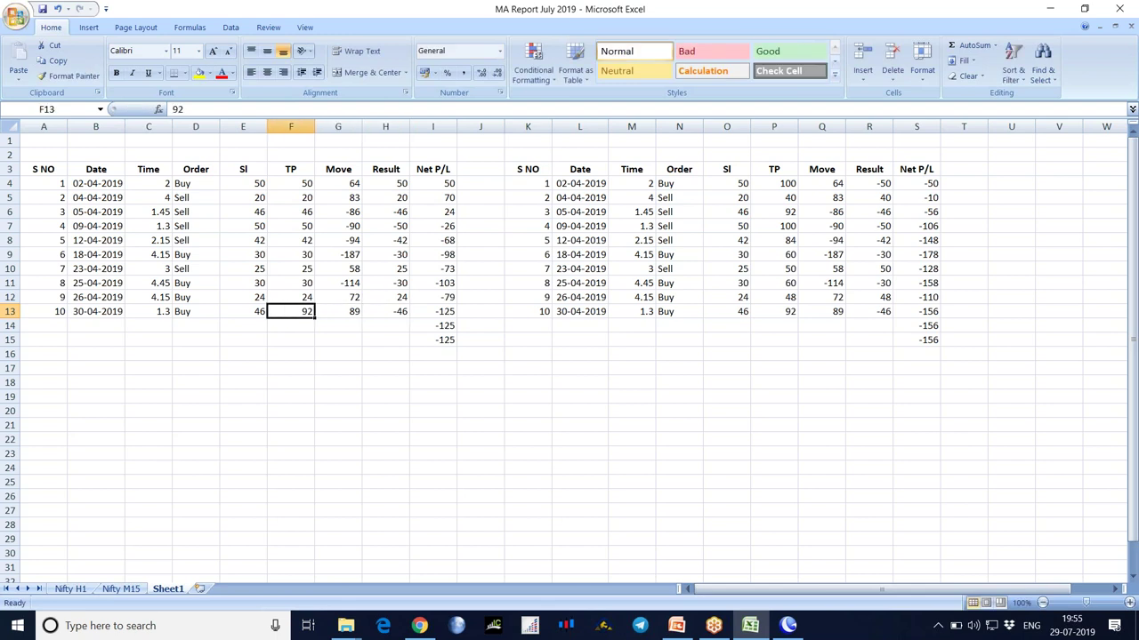
type("46")
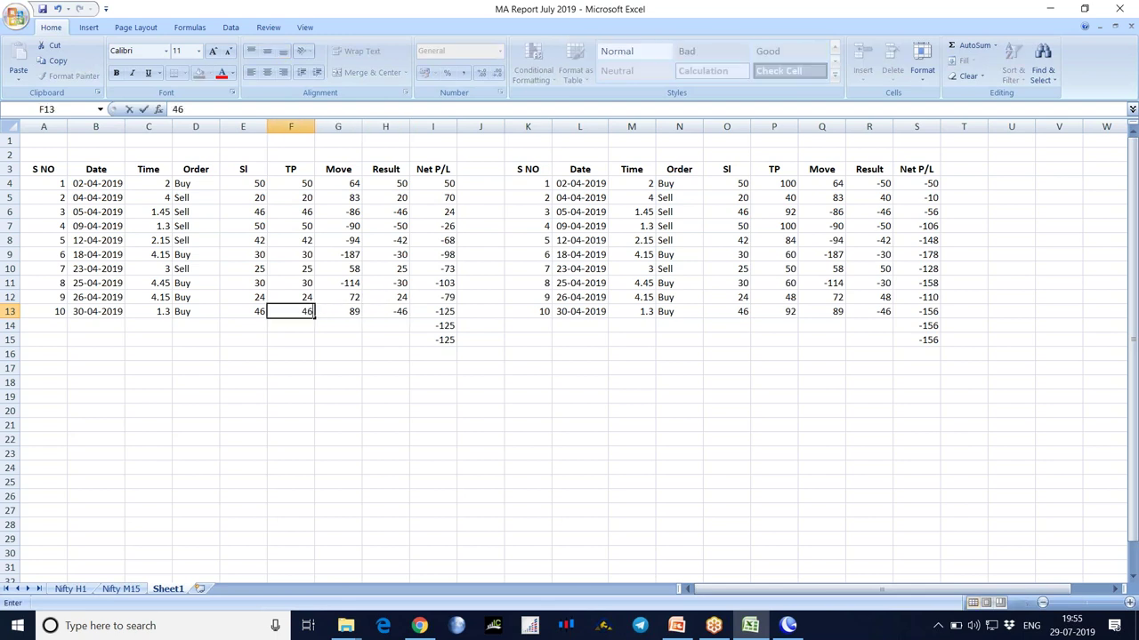
key("Right")
key("Right")
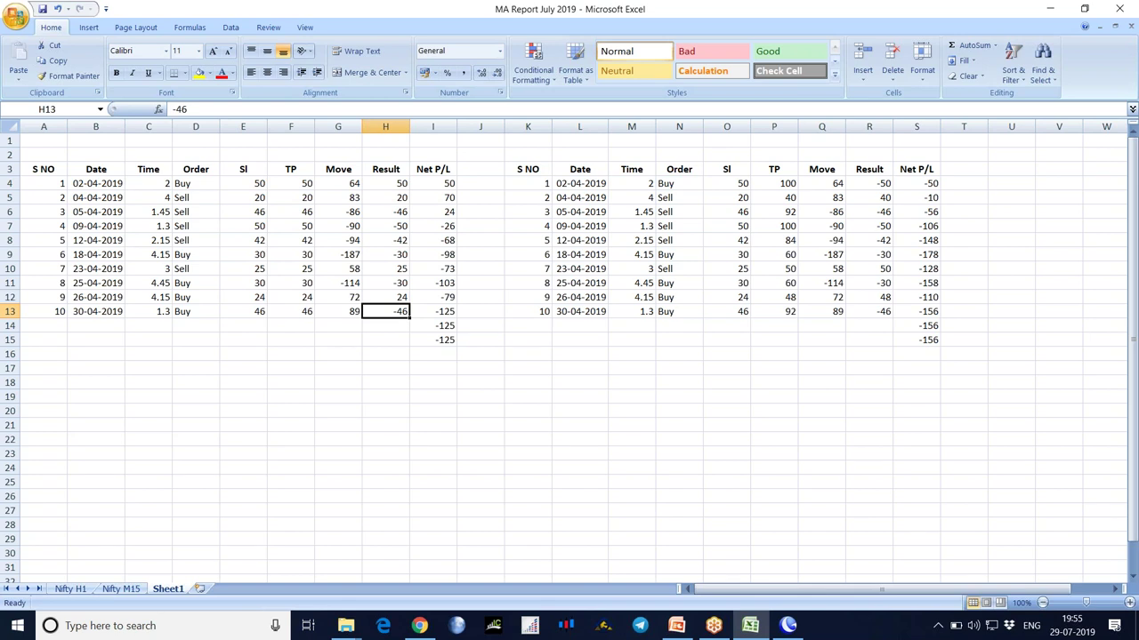
type("46")
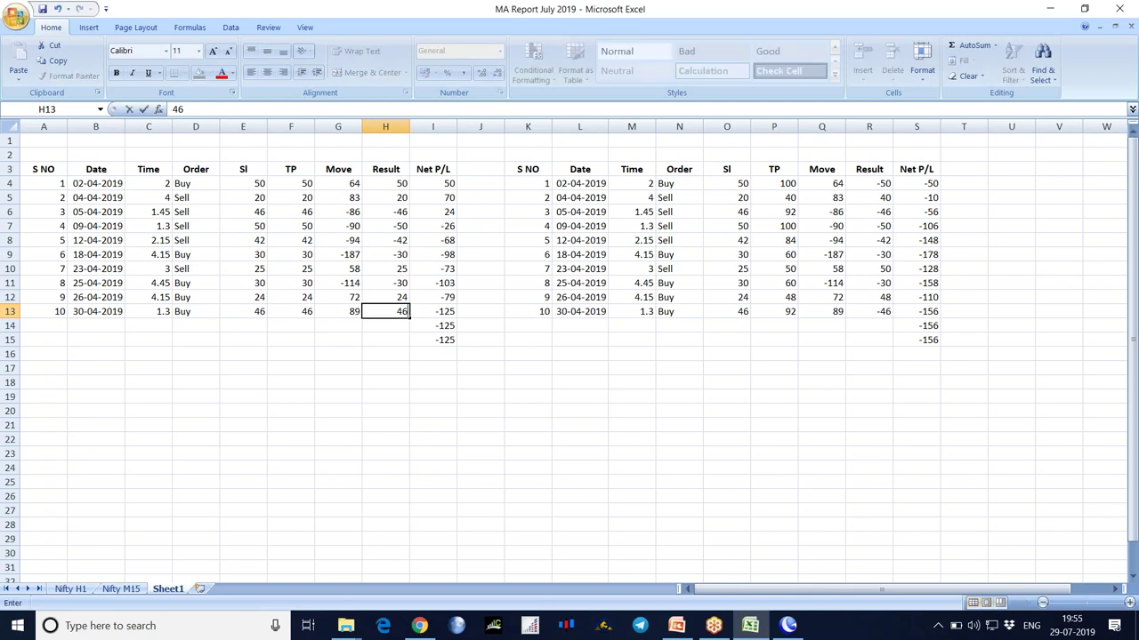
key("Return")
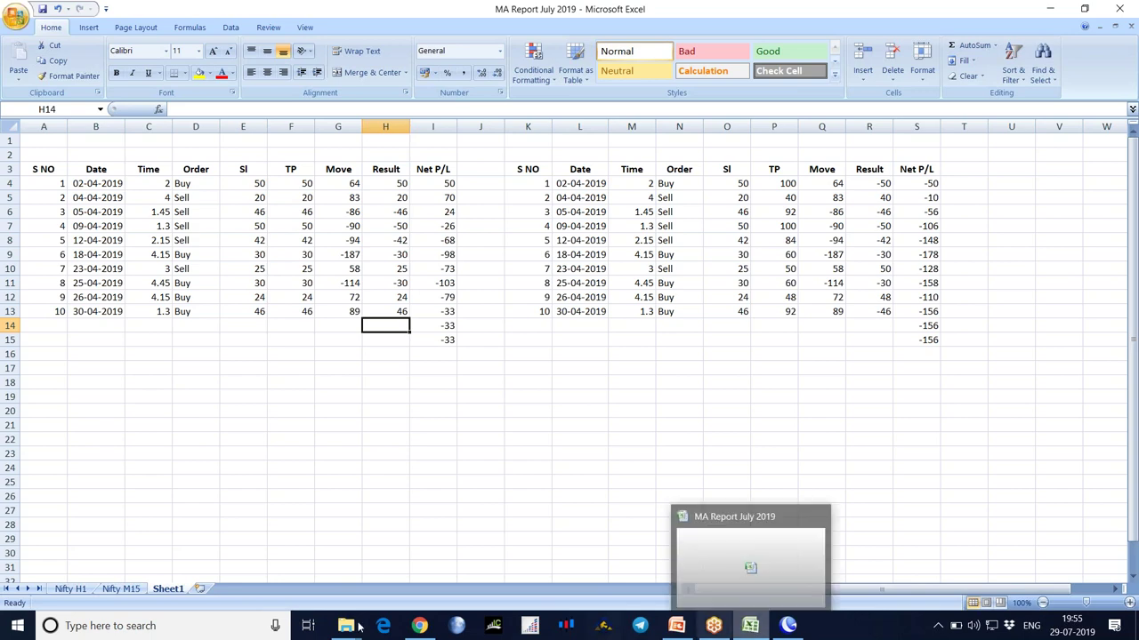
Review the original trade table with the Move column on the Nifty M15 sheet, including the Net P/L of trade 10
left_click(120, 589)
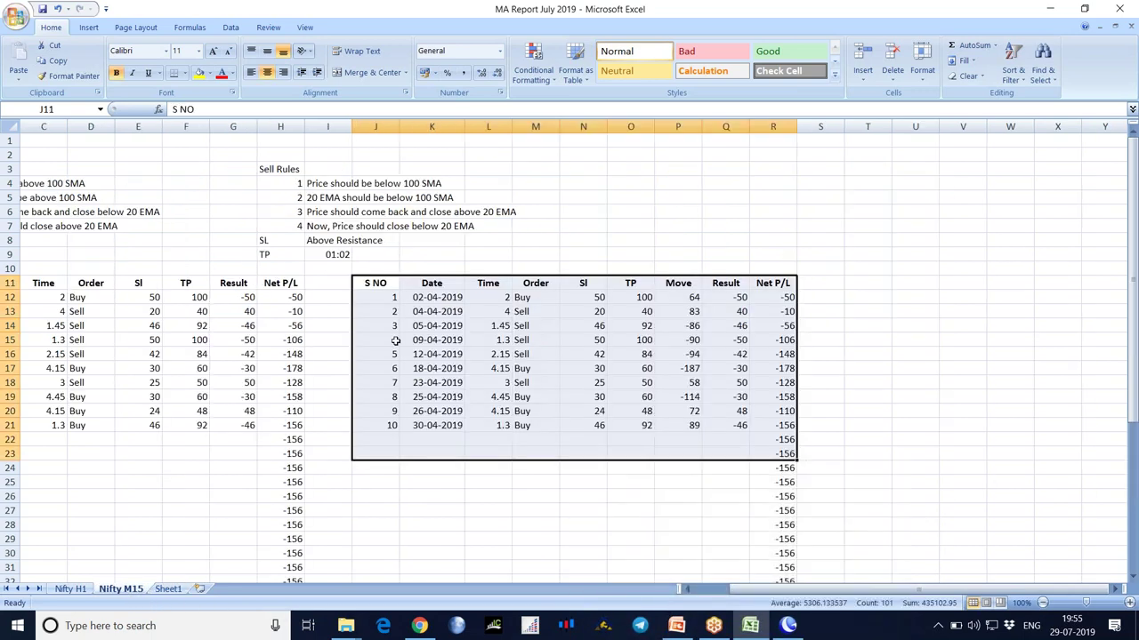
left_click(581, 497)
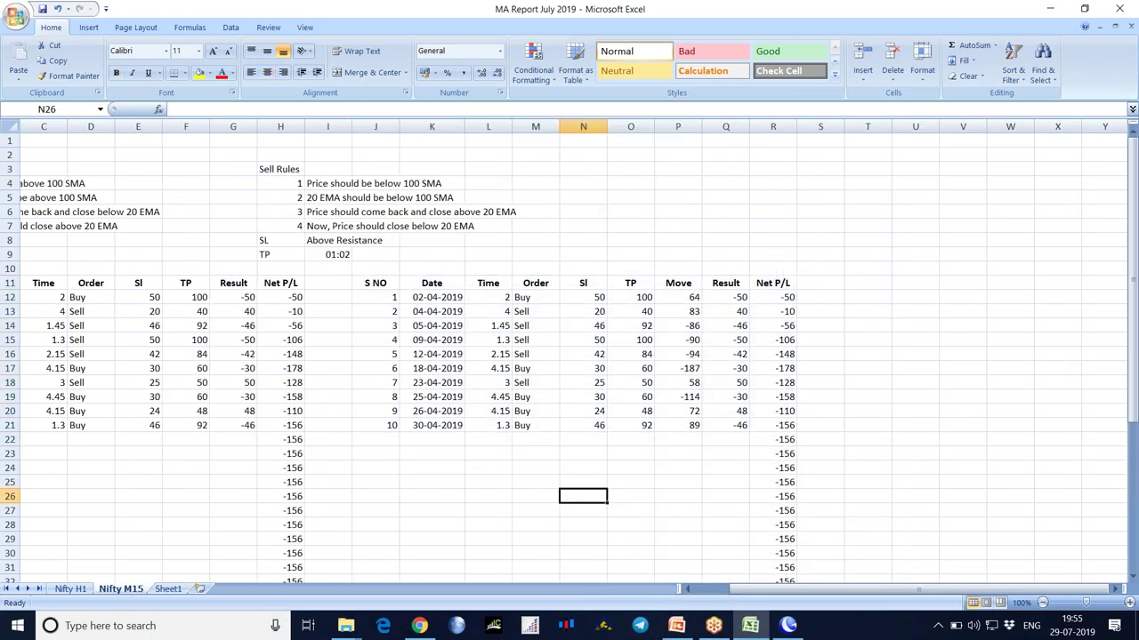
left_click_drag(740, 591, 735, 592)
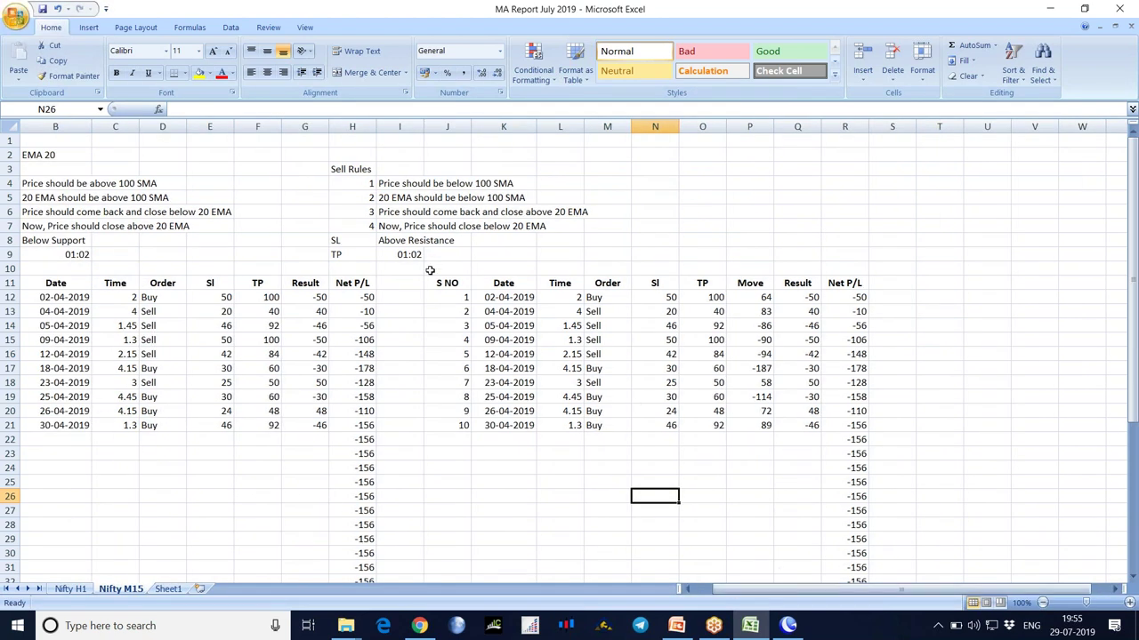
left_click_drag(429, 285, 867, 439)
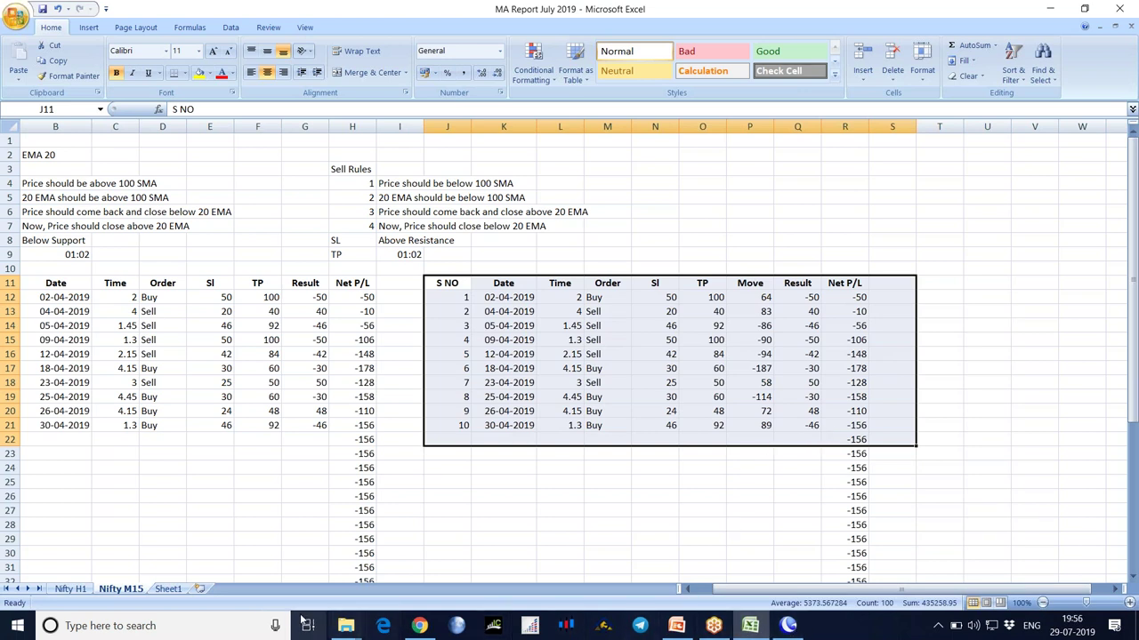
left_click(167, 589)
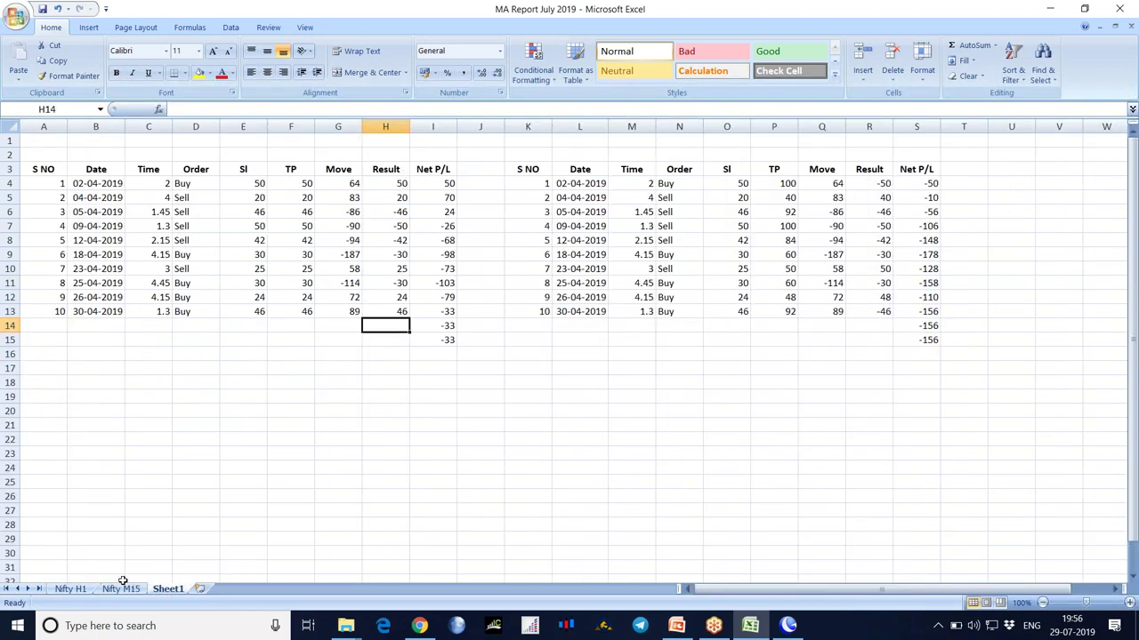
left_click(122, 589)
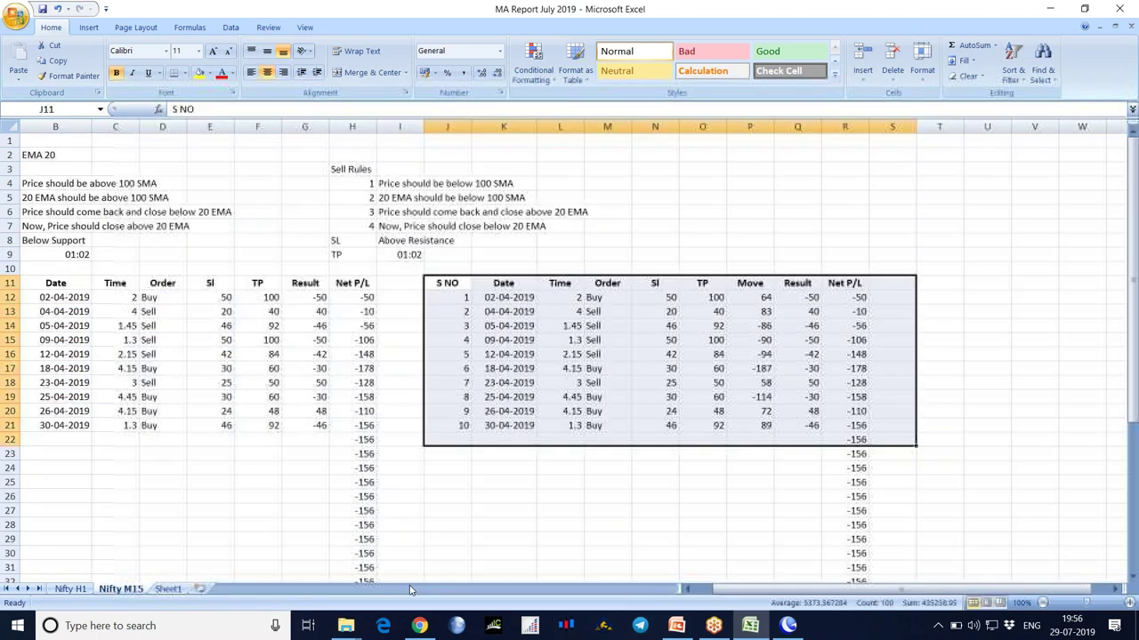
left_click(876, 455)
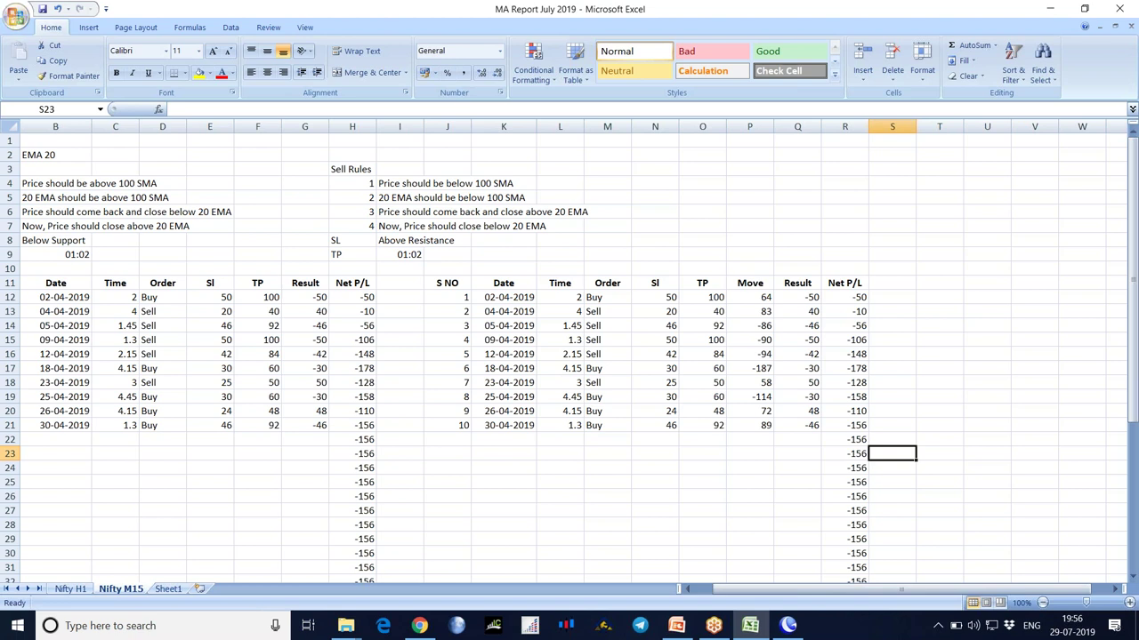
left_click(848, 425)
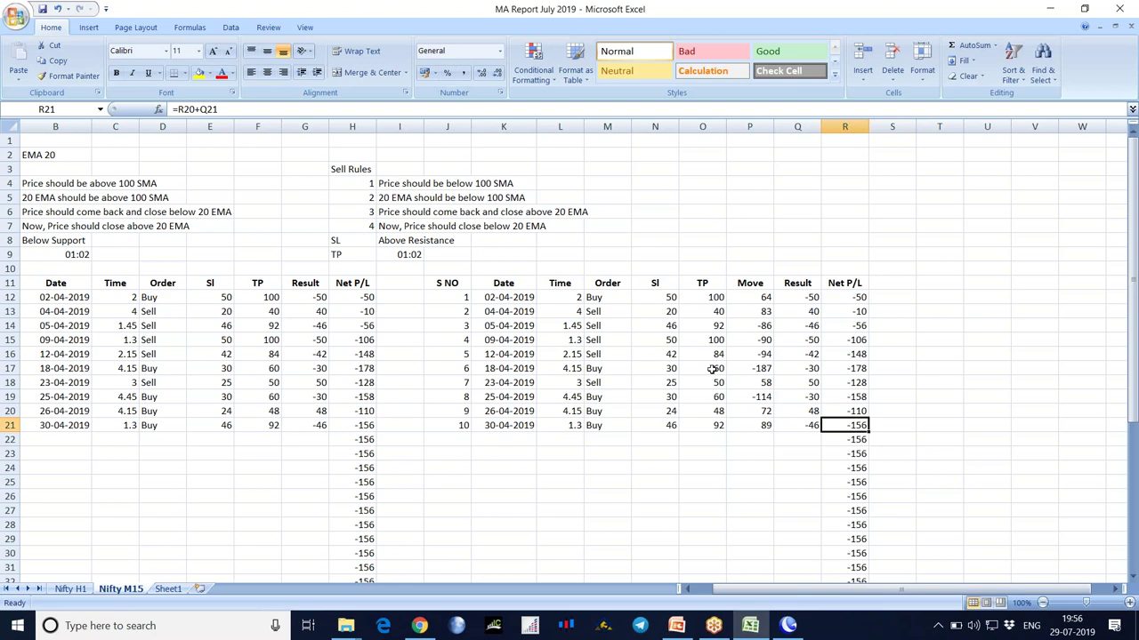
In the second table on Sheet1, set the TP of trades 1 to 5 to 75, 30, 69, 75 and 63
left_click(168, 589)
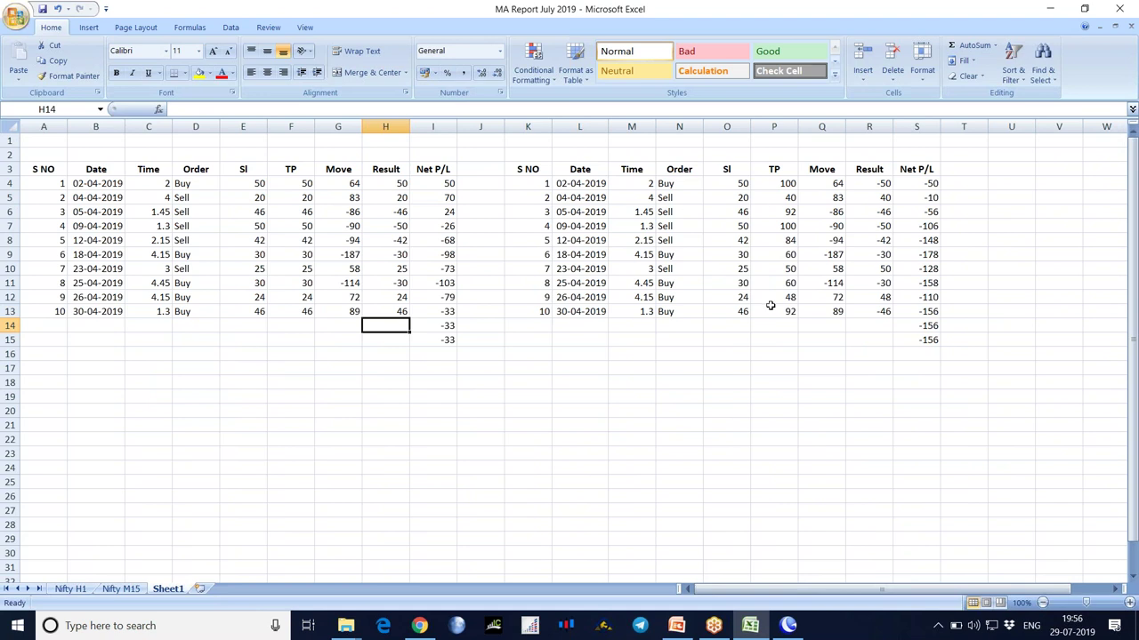
left_click(769, 181)
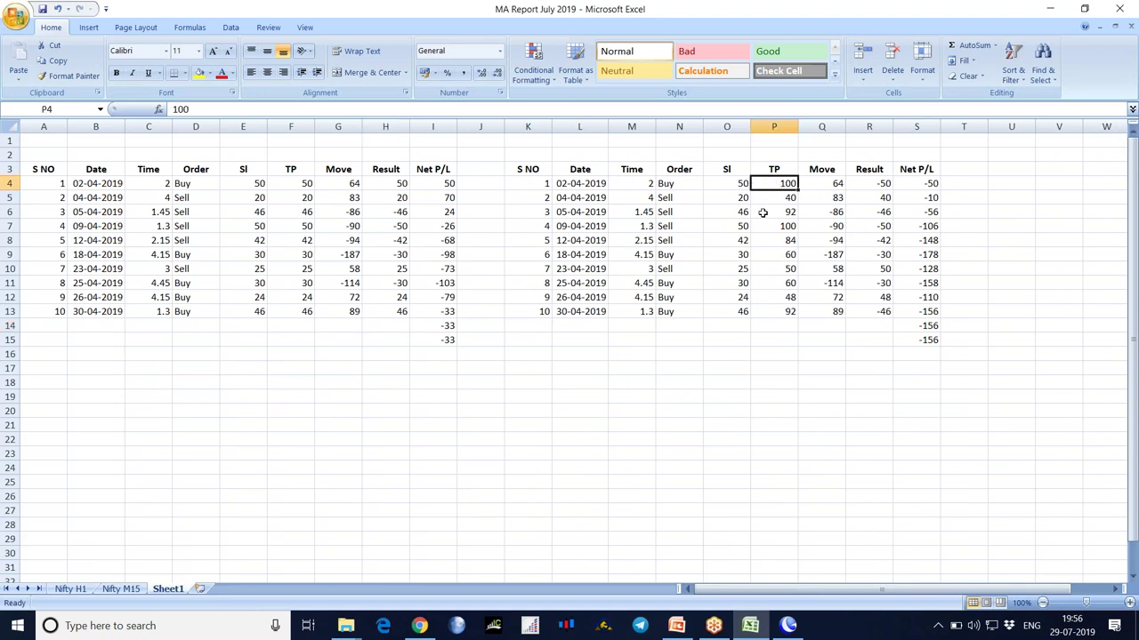
type("75")
key("Return")
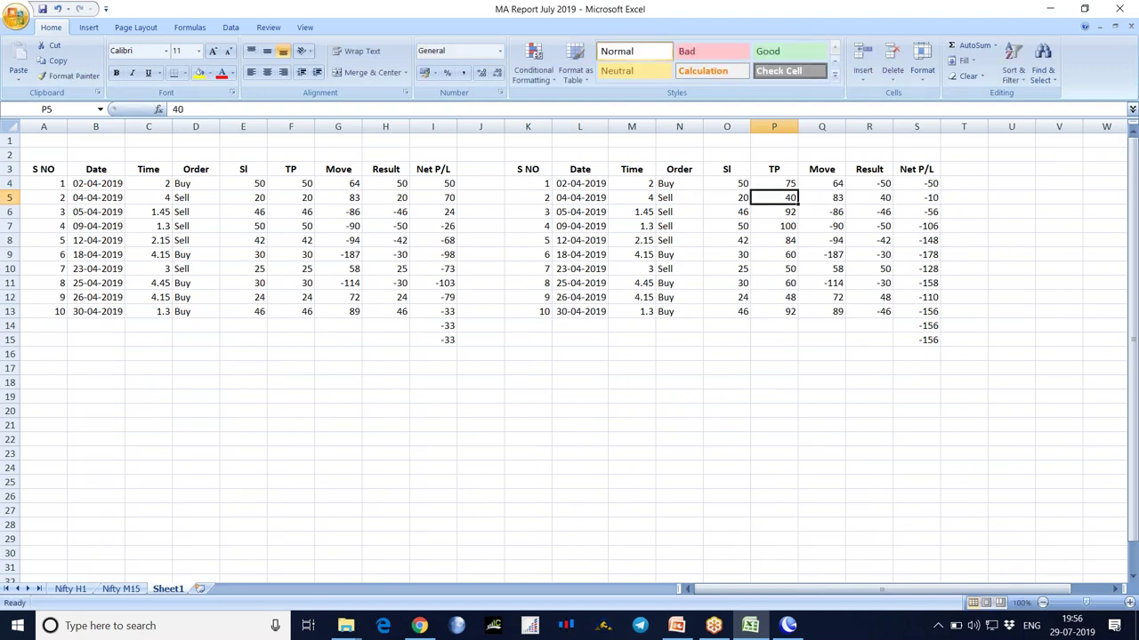
type("30")
key("Return")
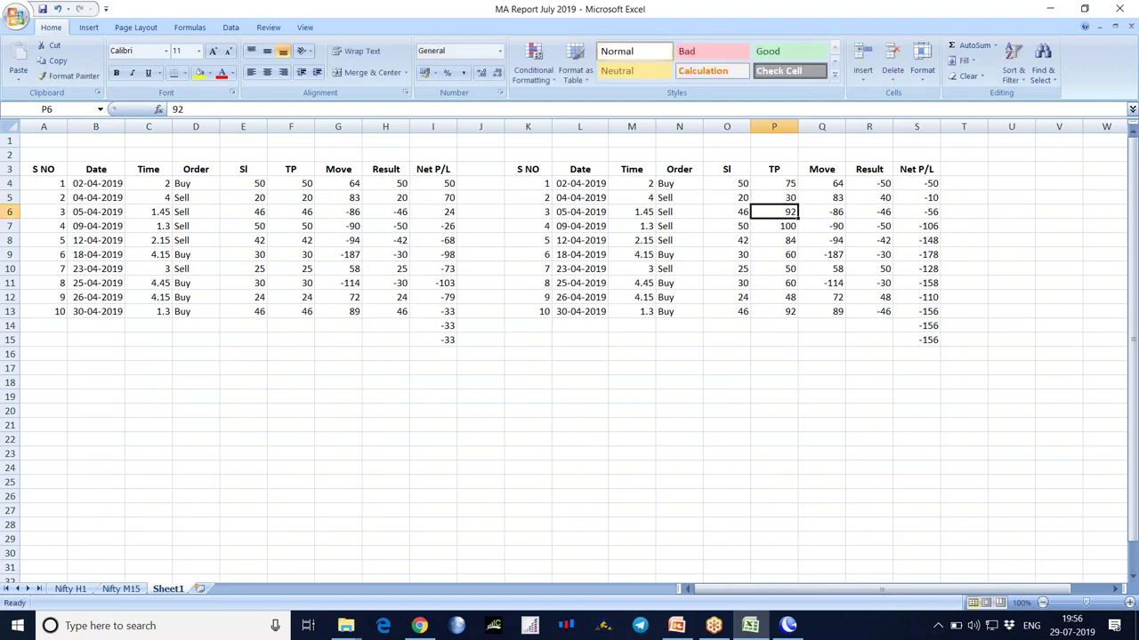
type("69")
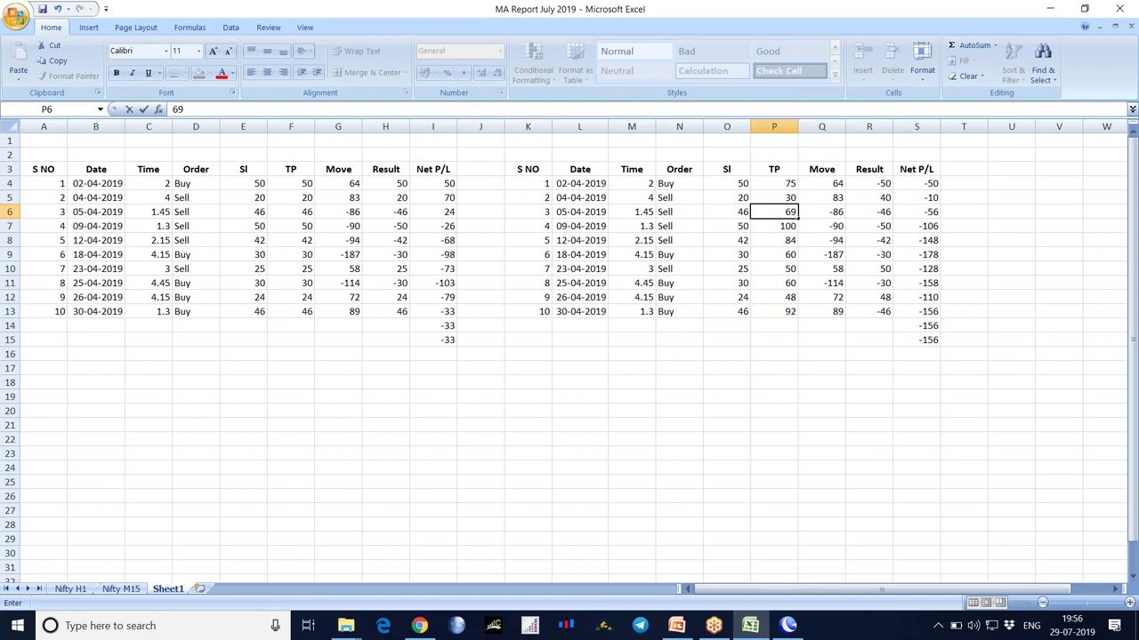
key("Return")
type("75")
key("Return")
type("63")
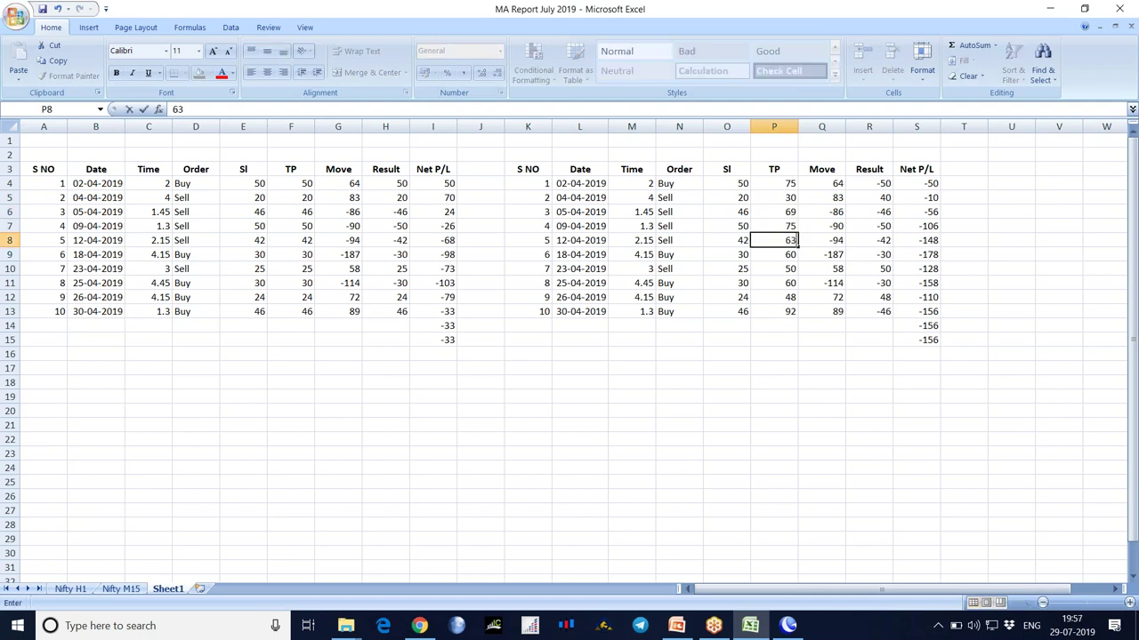
key("Return")
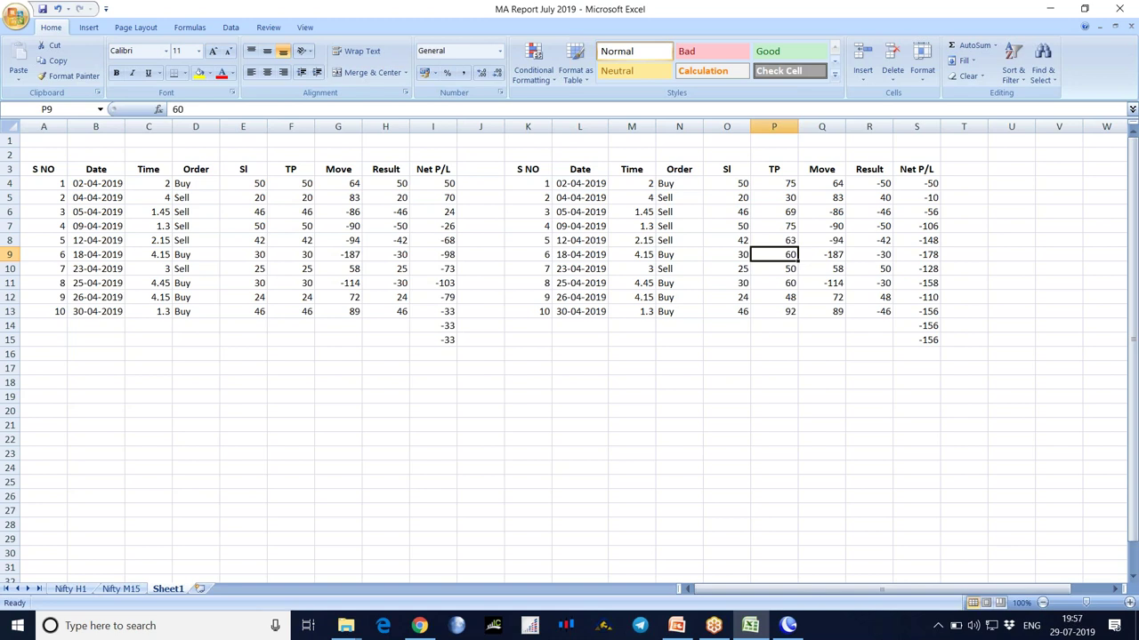
Set the TP of trades 6 to 10 in the second table to 45, 37, 45, 36 and 69
type("45")
key("Return")
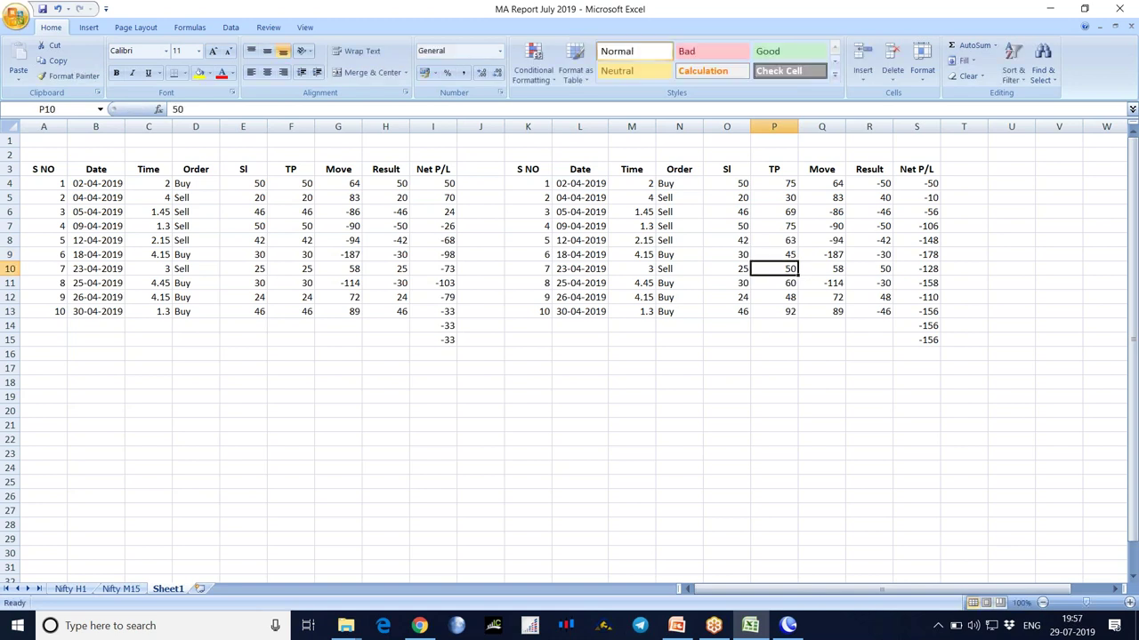
type("37")
key("Return")
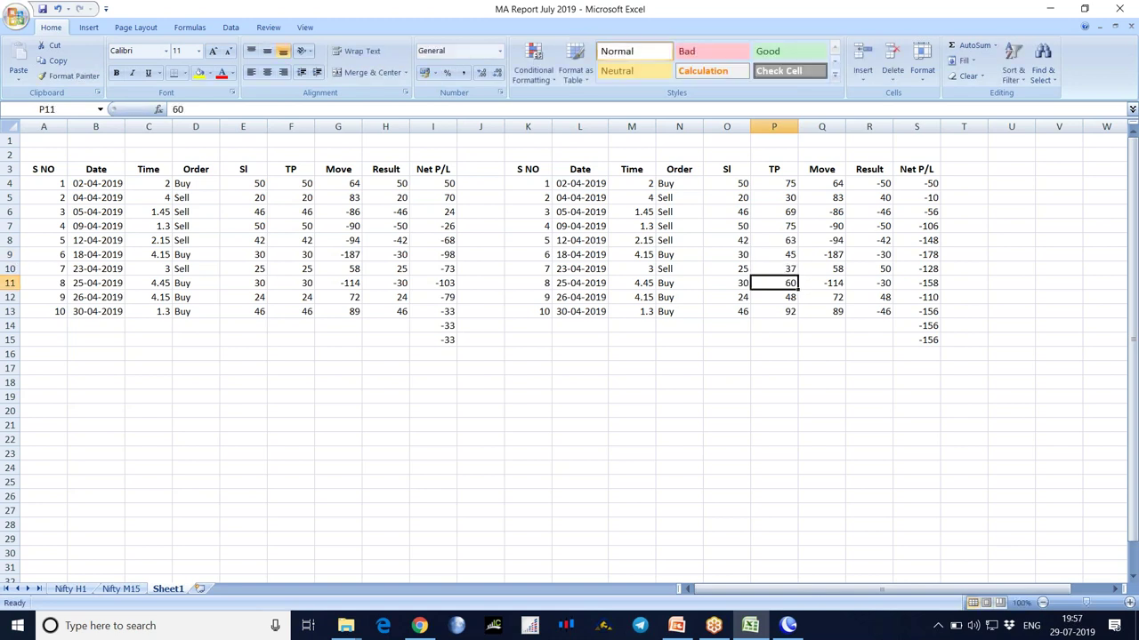
type("45")
key("Return")
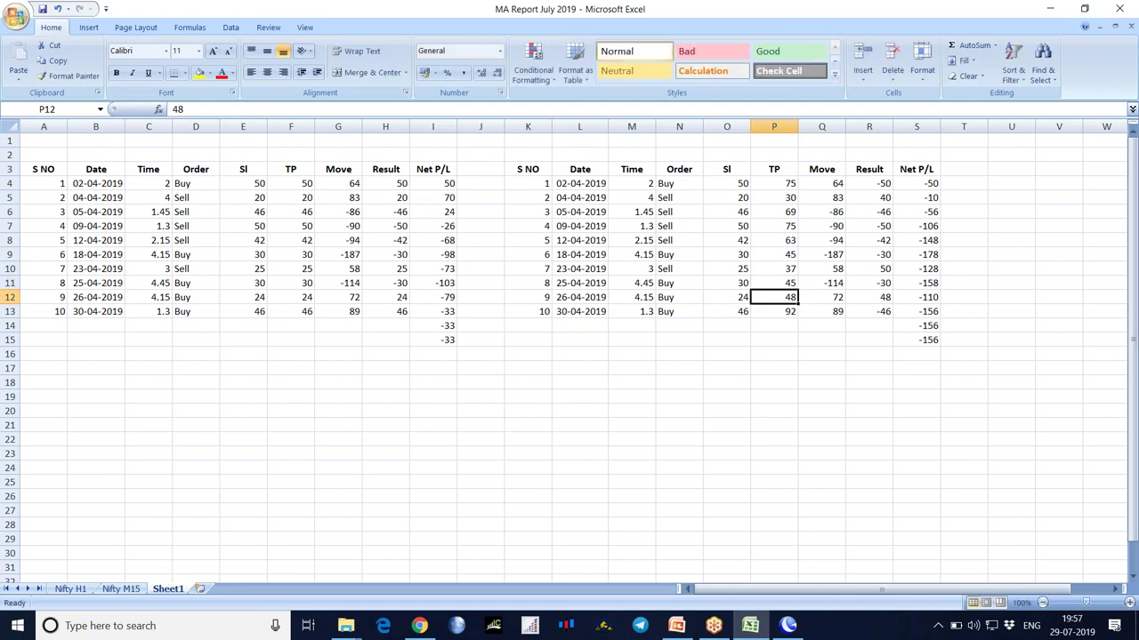
type("36")
key("Return")
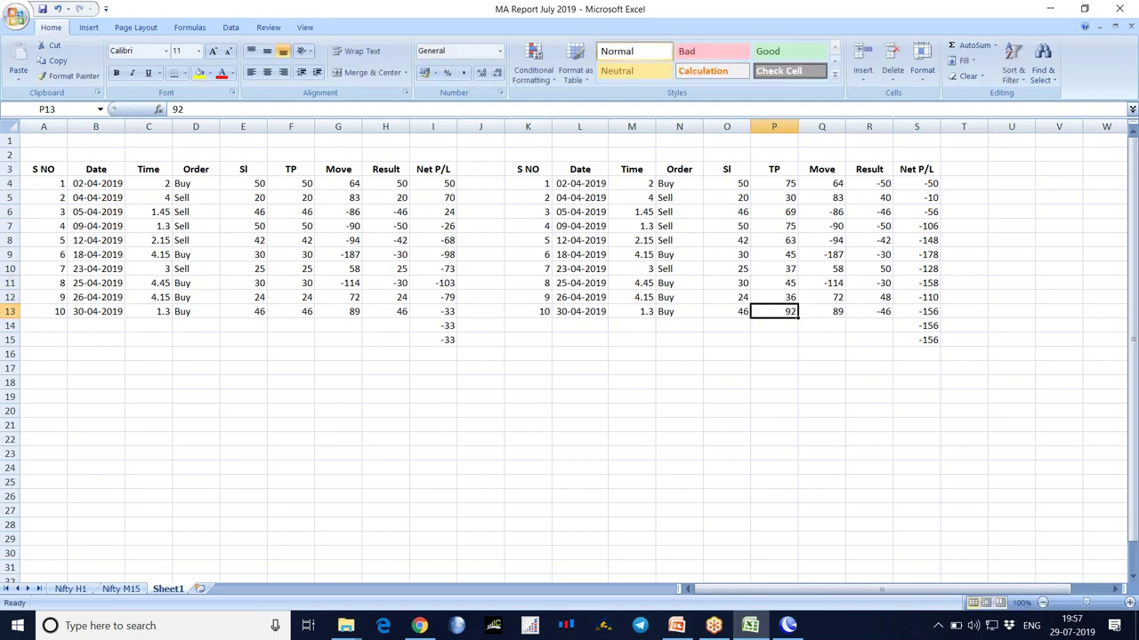
type("69")
key("Tab")
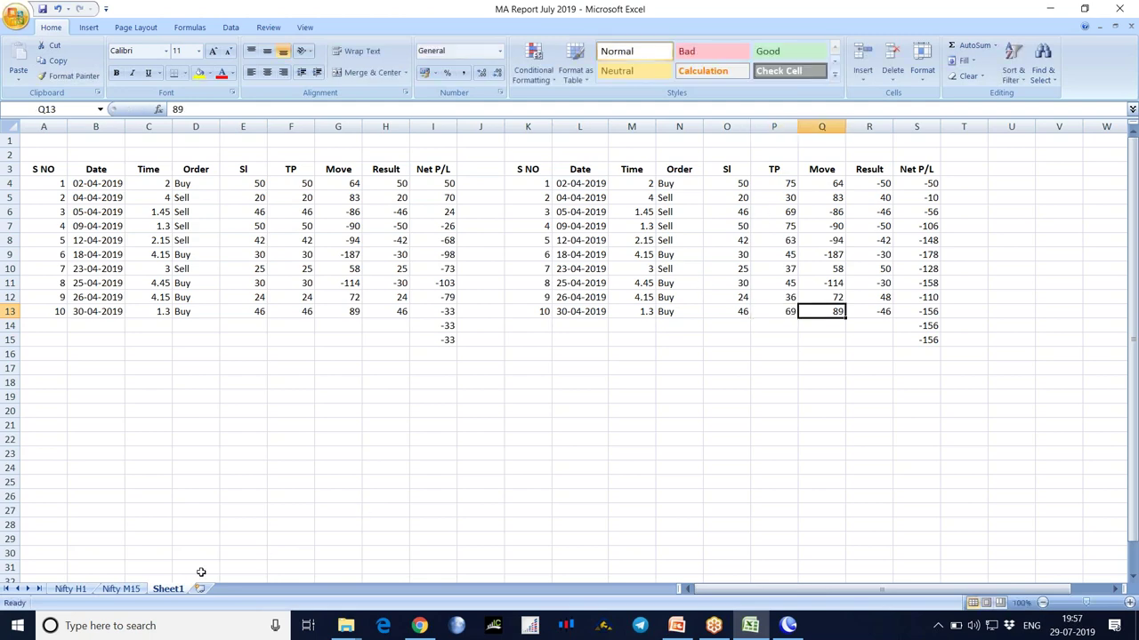
Check the original Nifty M15 table, and compare trade 1's TP, Move and Result across the Sheet1 tables
left_click(134, 590)
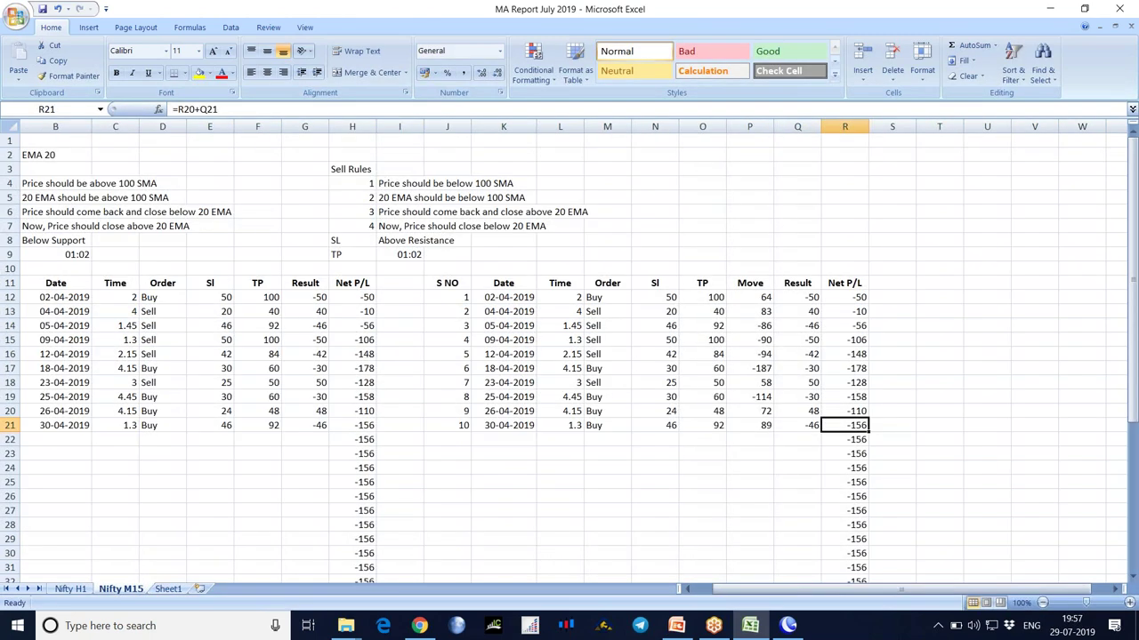
left_click(173, 587)
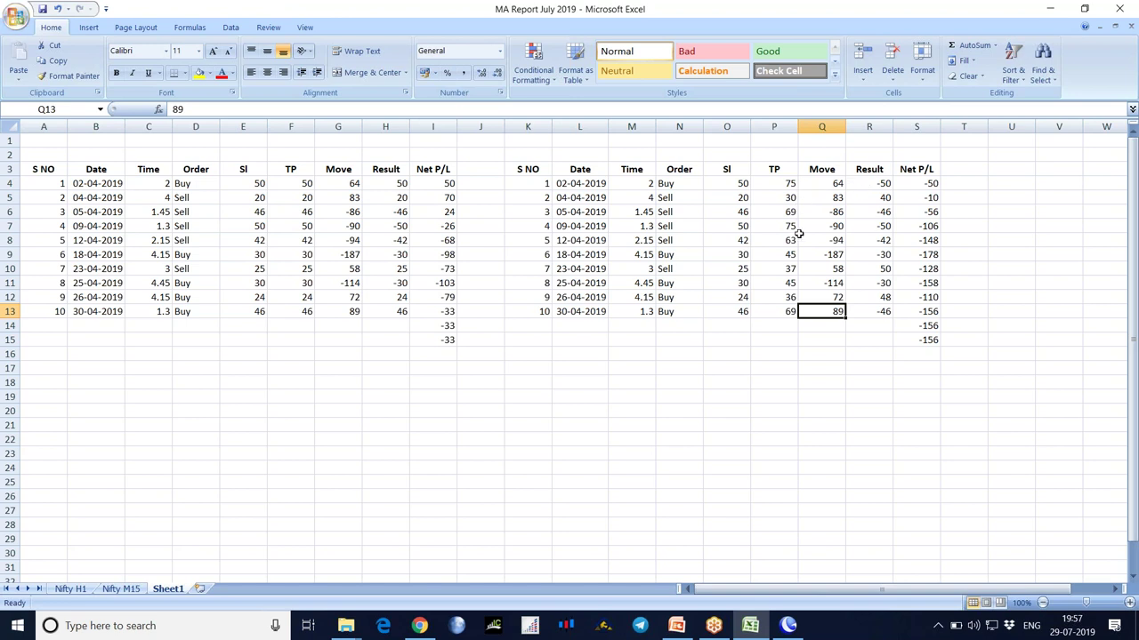
left_click(867, 183)
left_click(390, 183)
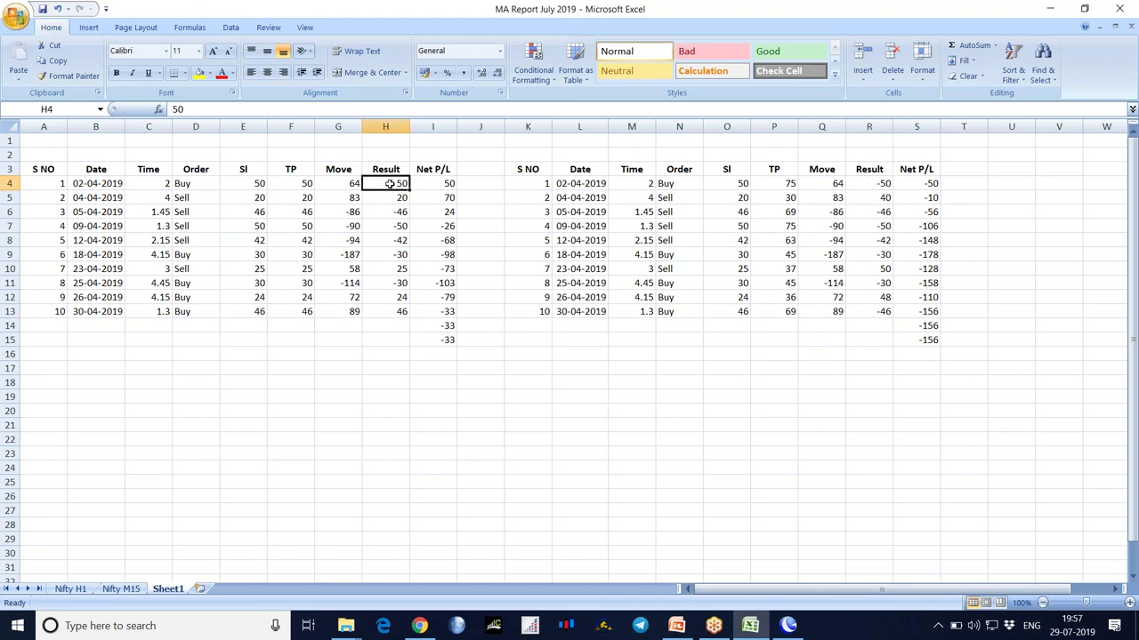
left_click(786, 184)
left_click(866, 183)
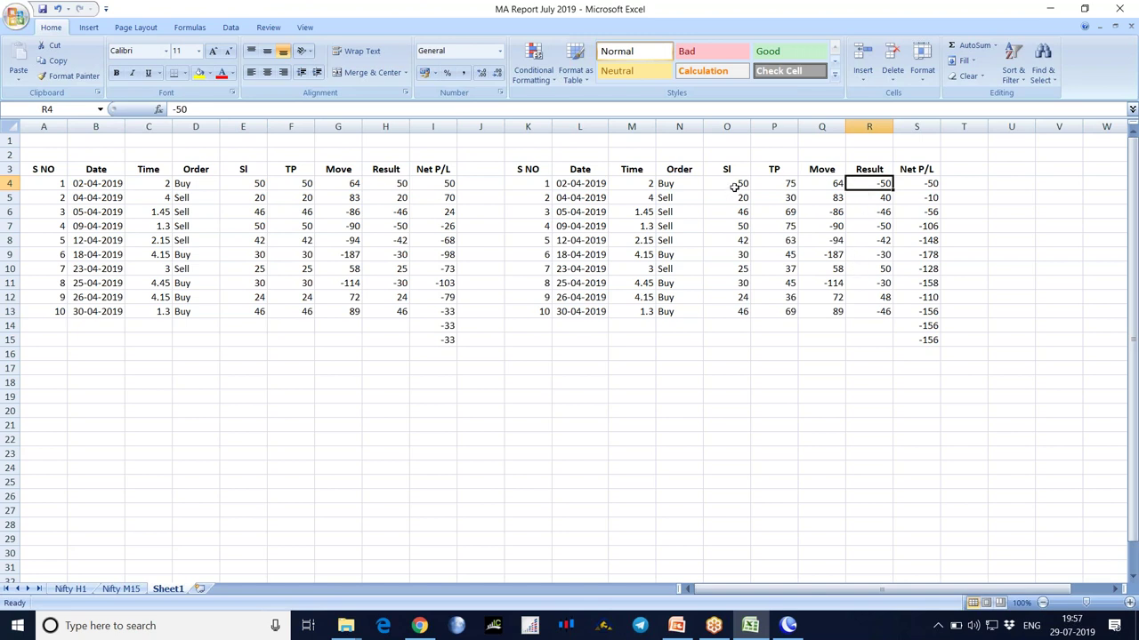
left_click(768, 184)
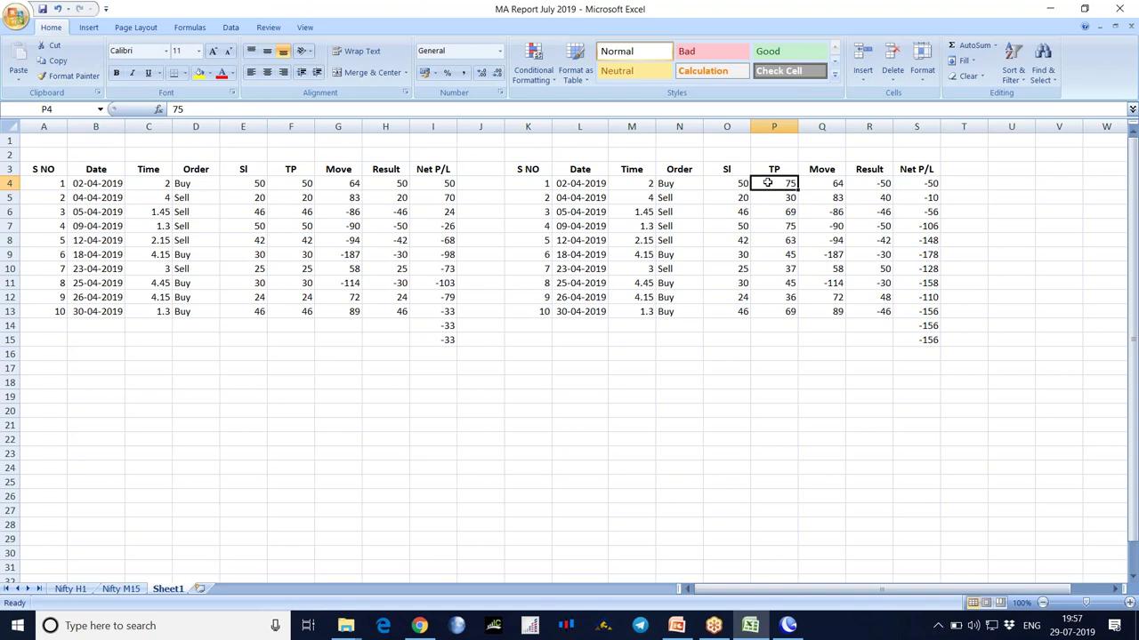
left_click(834, 184)
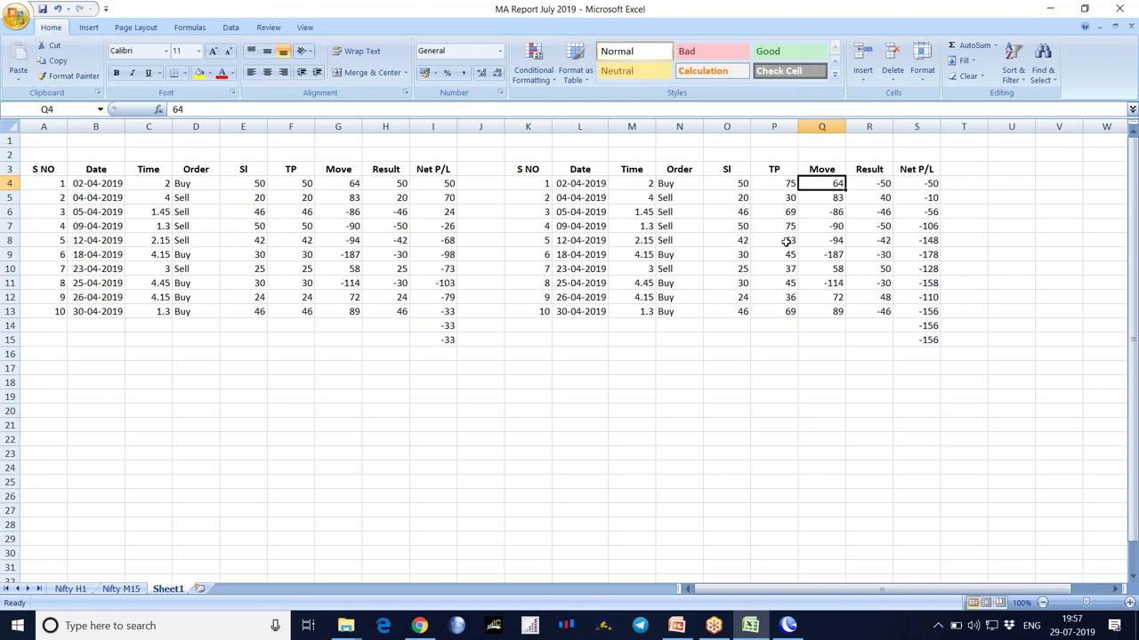
Set the Result of trade 2, dated 04-04-2019, in the second table to 30
left_click(869, 198)
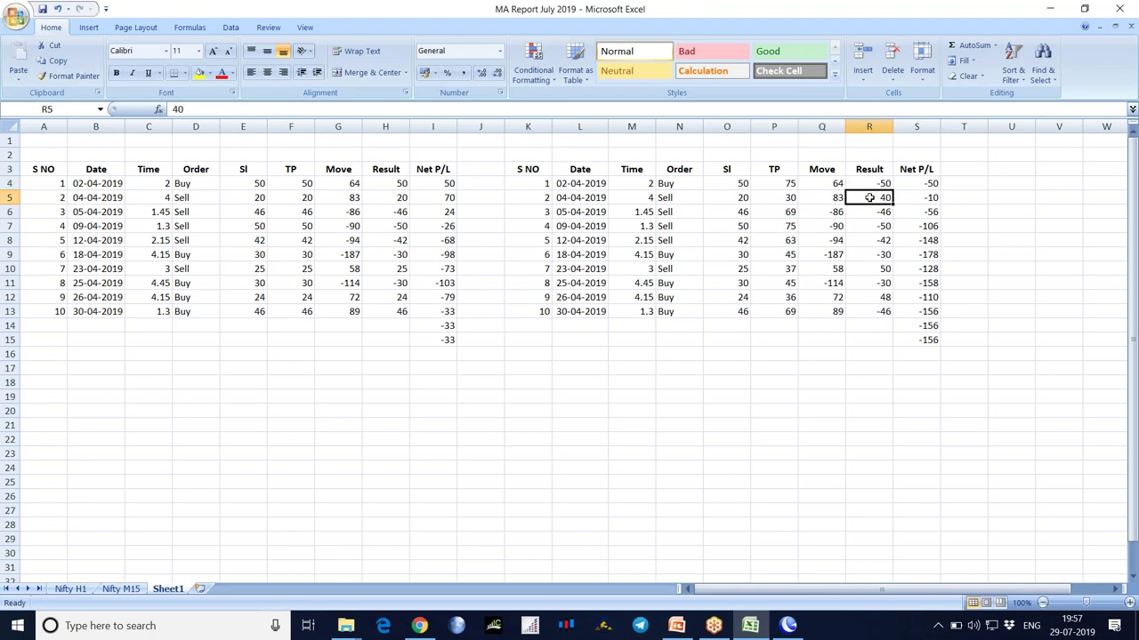
type("30")
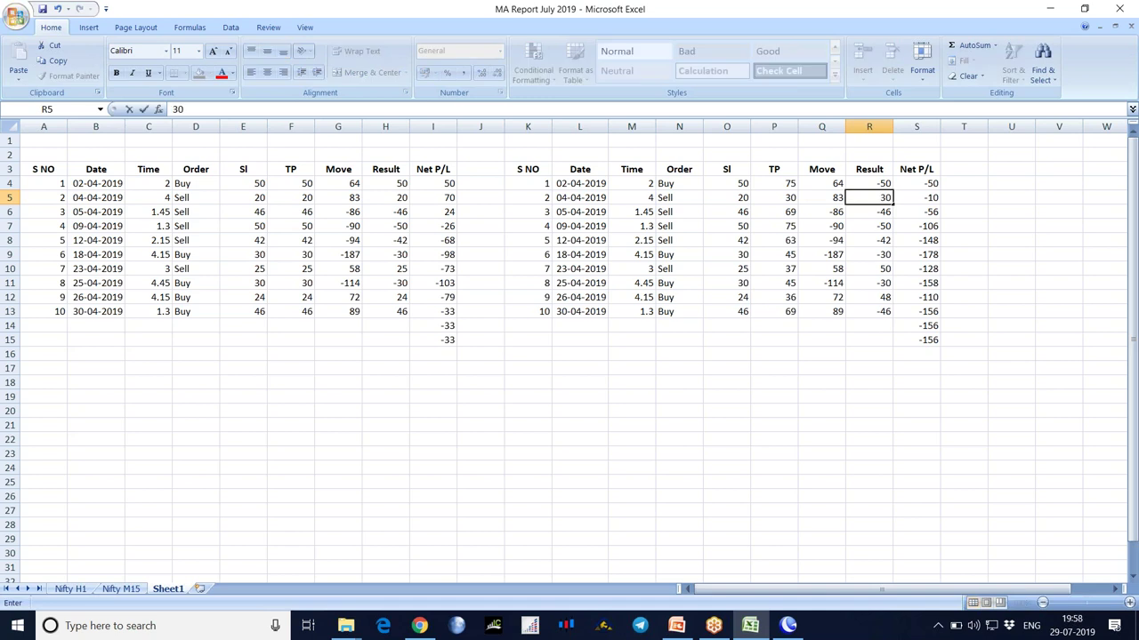
key("Return")
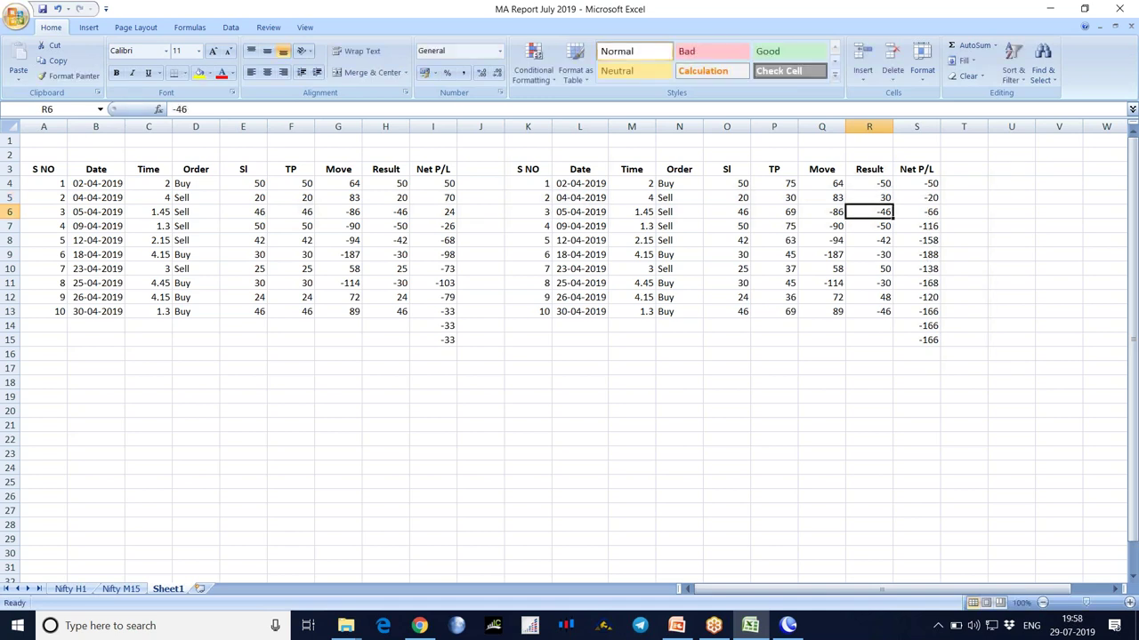
Go through the Results of trades 4 to 6 in the second table and set the Result of trade 7 to 37
left_click(869, 226)
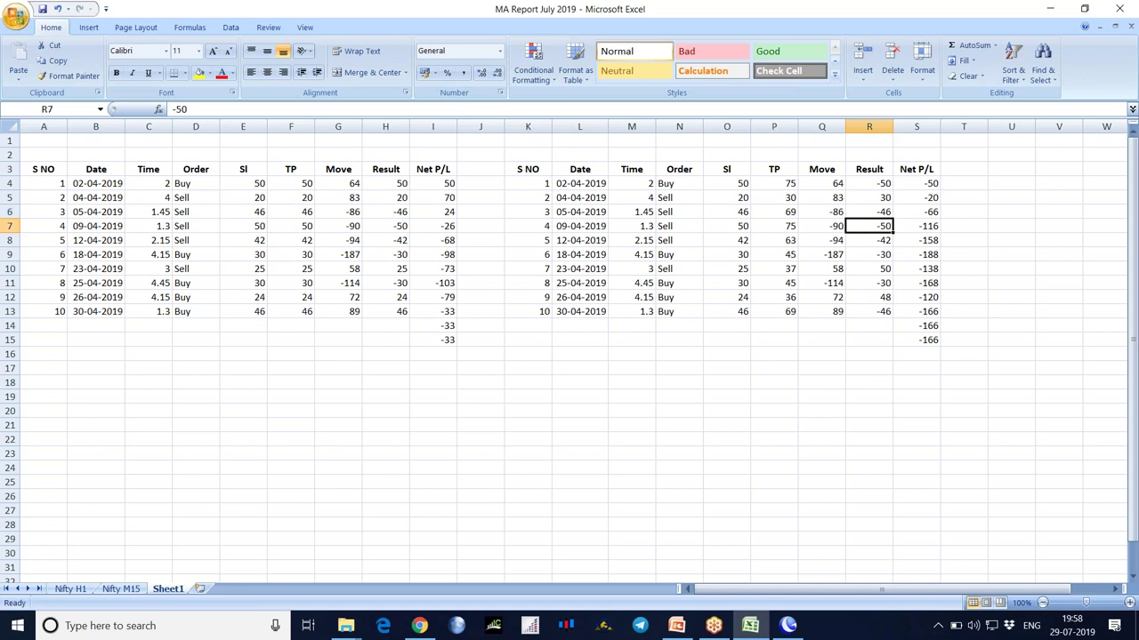
left_click(869, 240)
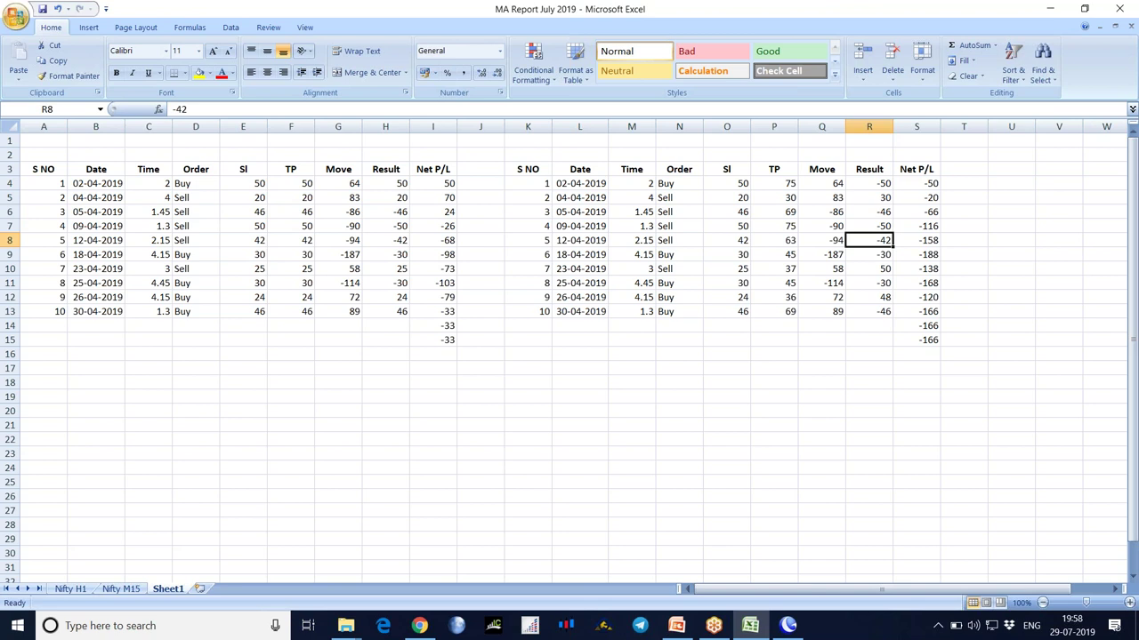
left_click(869, 255)
left_click(869, 269)
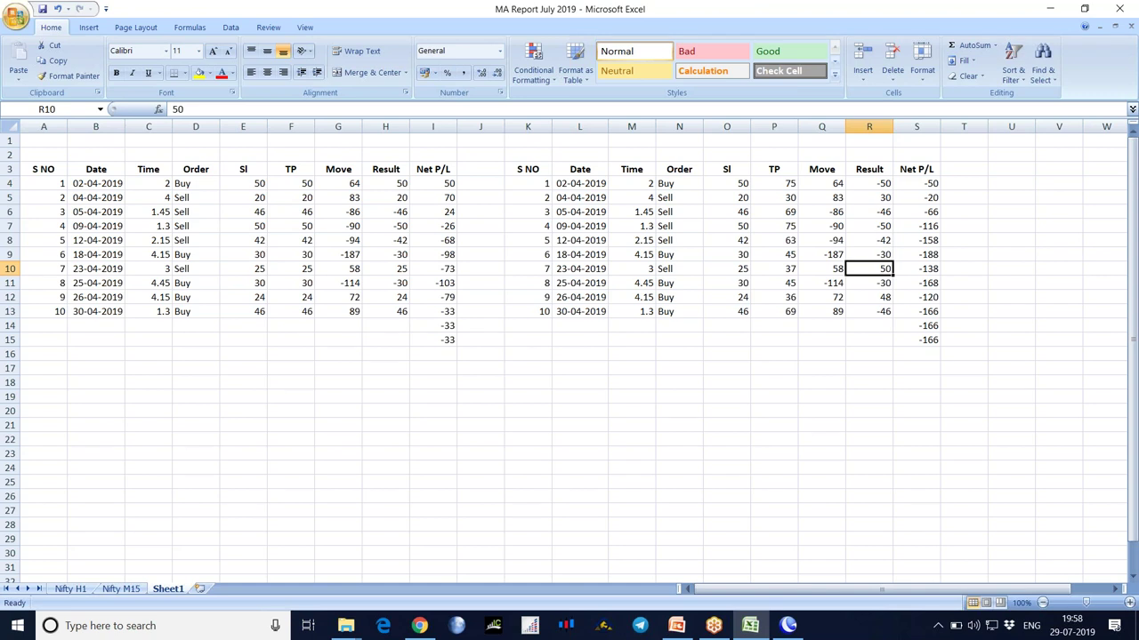
type("37")
key("Return")
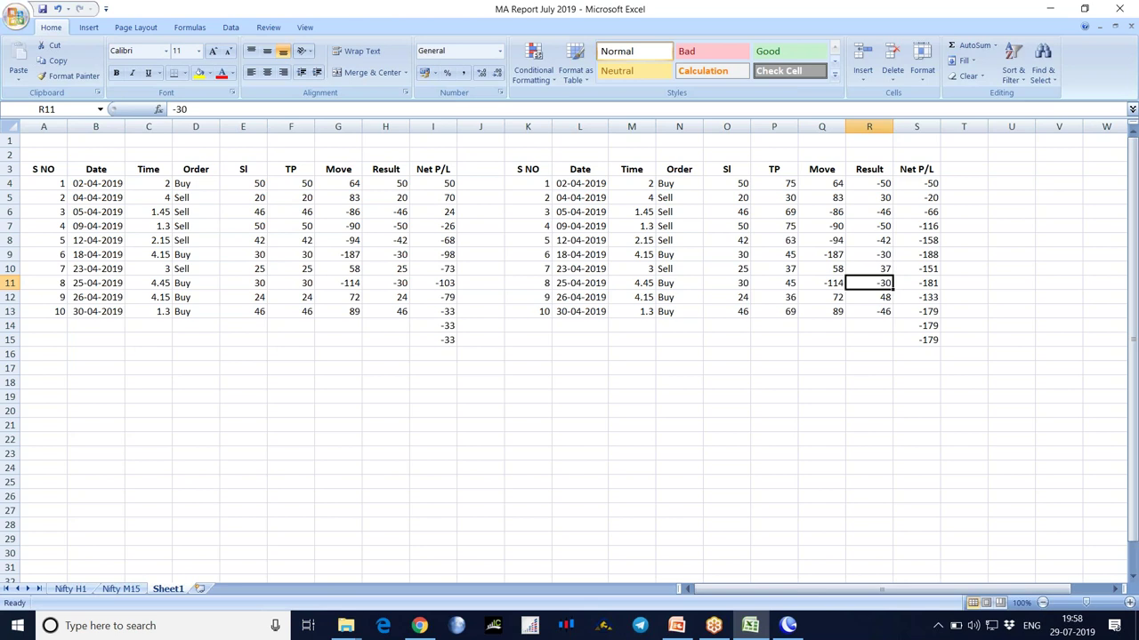
Set the Result of trade 9 to 36 and of trade 10 to 69 in the second table
left_click(869, 297)
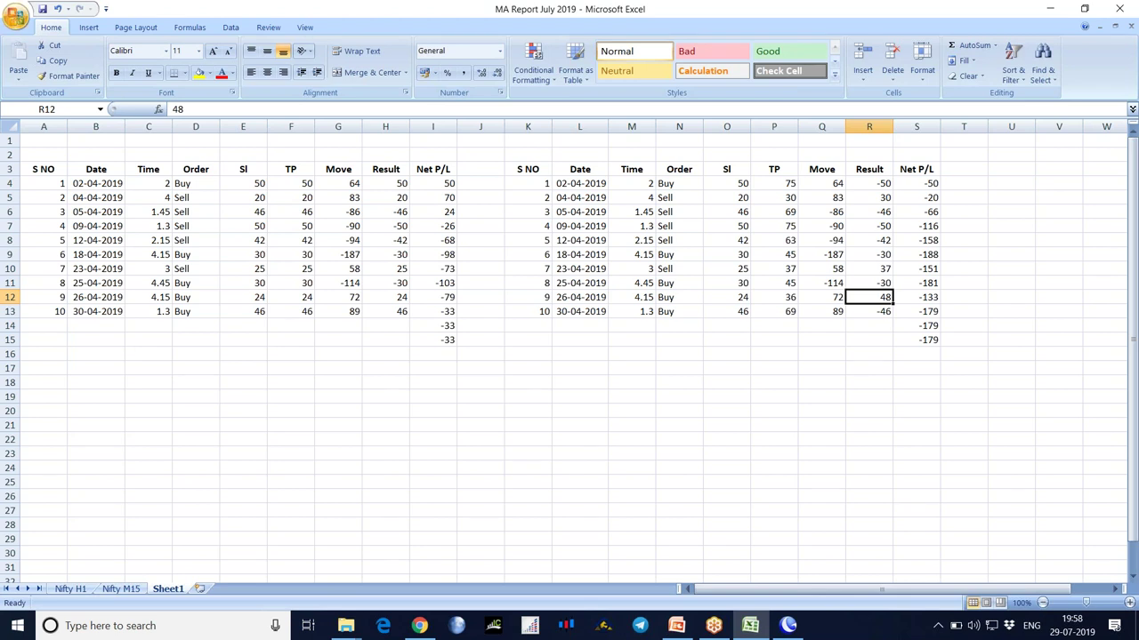
type("36")
key("Return")
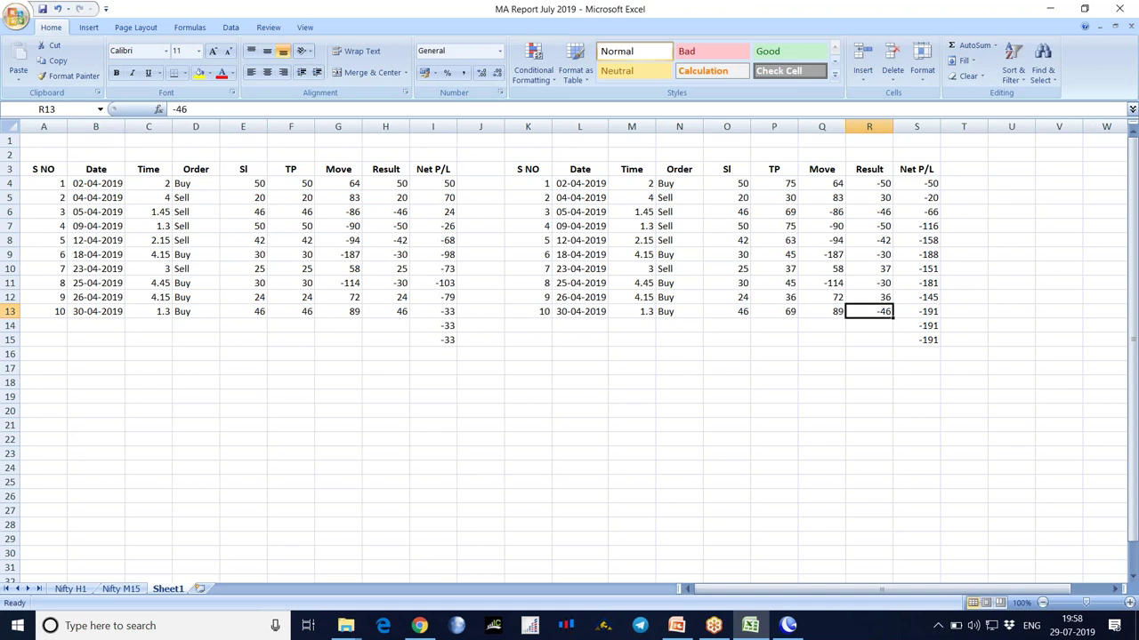
type("69")
key("Return")
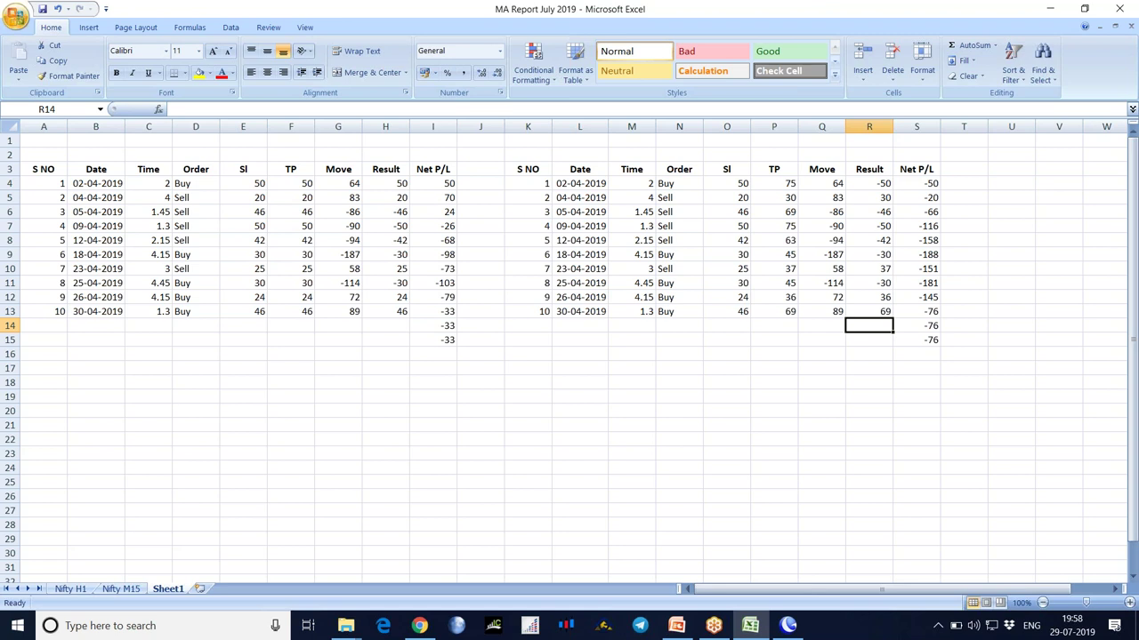
Compare the Net P/L of the original Nifty M15 table with both recalculated tables on Sheet1
left_click(125, 591)
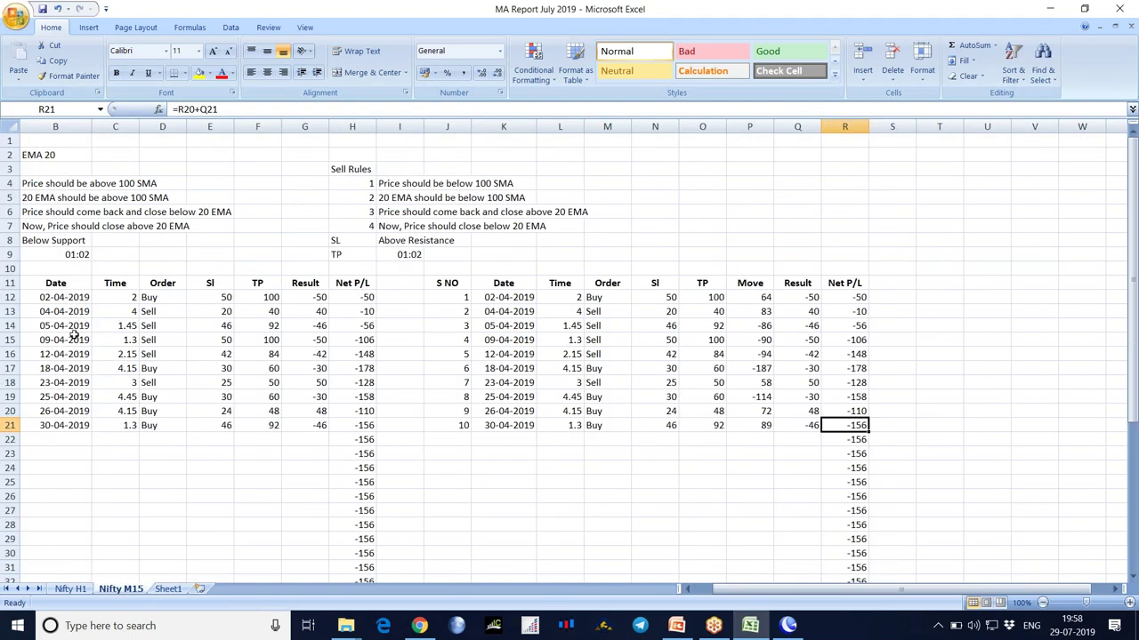
left_click(167, 589)
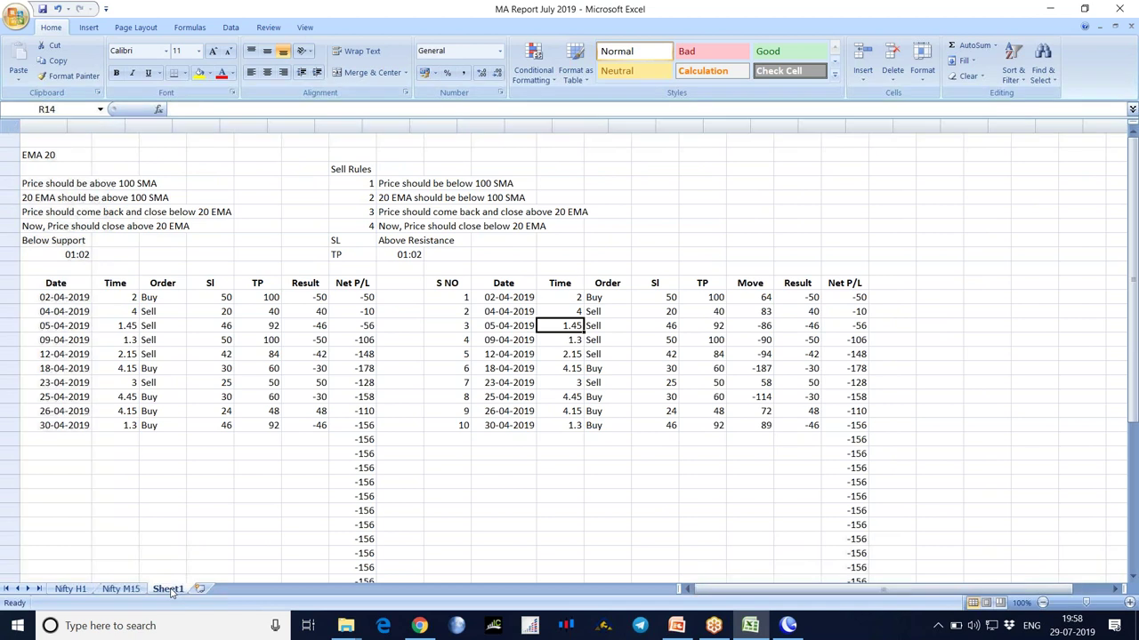
left_click(866, 311)
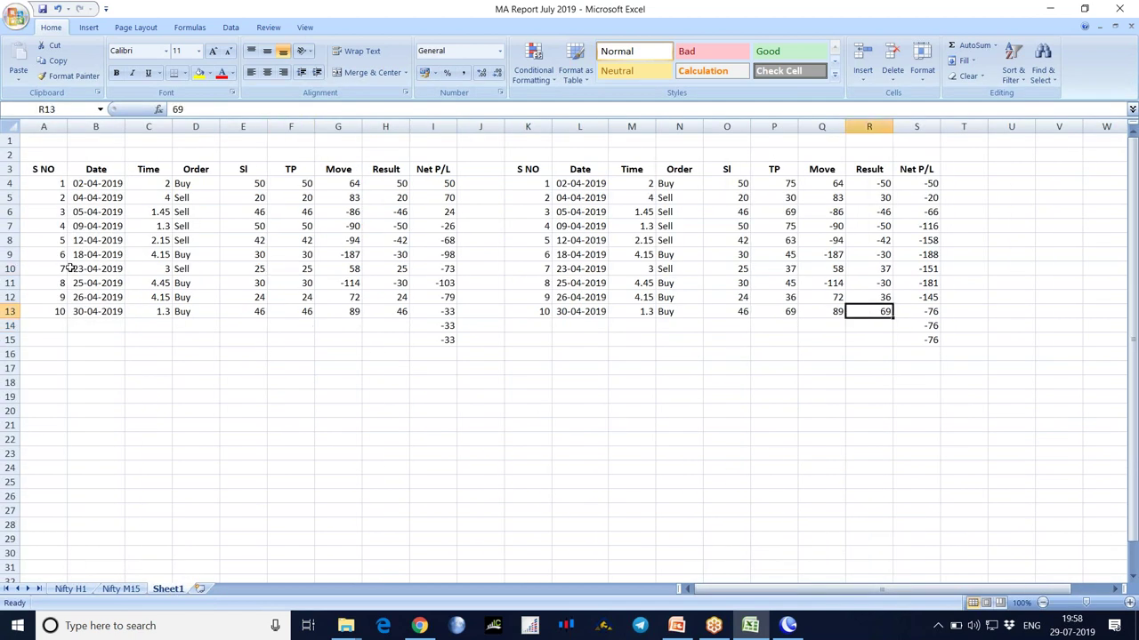
left_click_drag(39, 172, 440, 357)
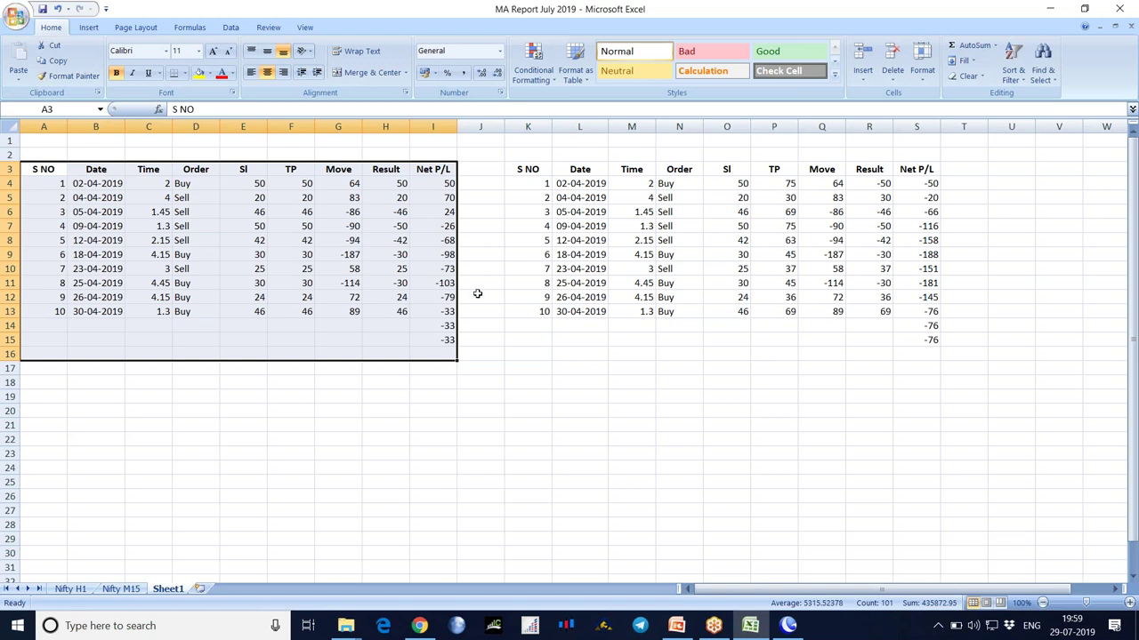
left_click(615, 356)
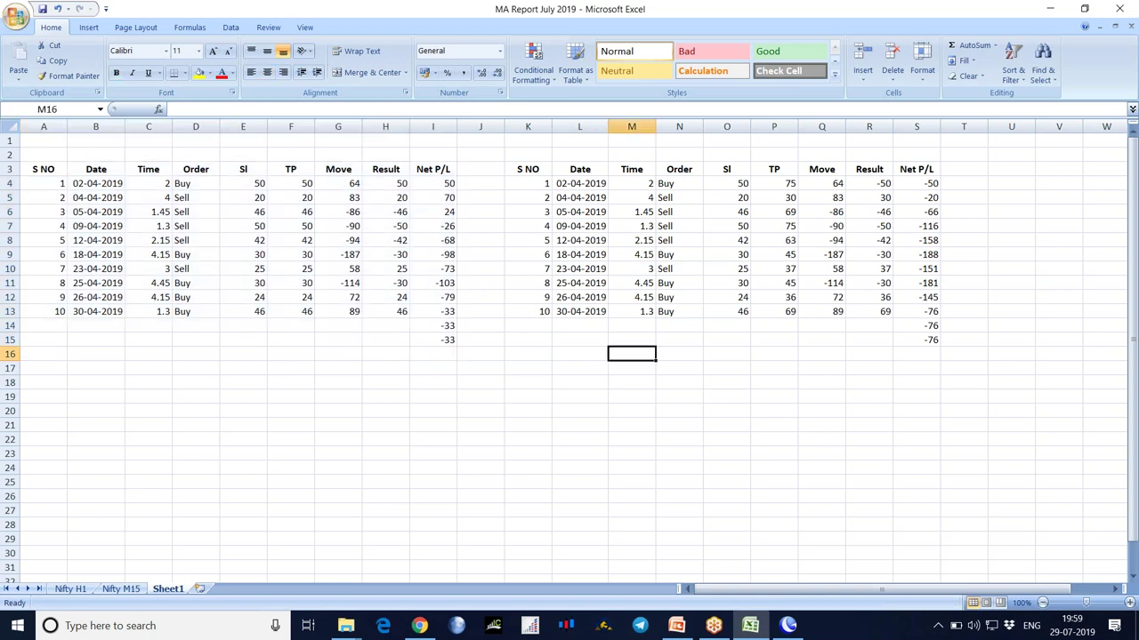
left_click(671, 342)
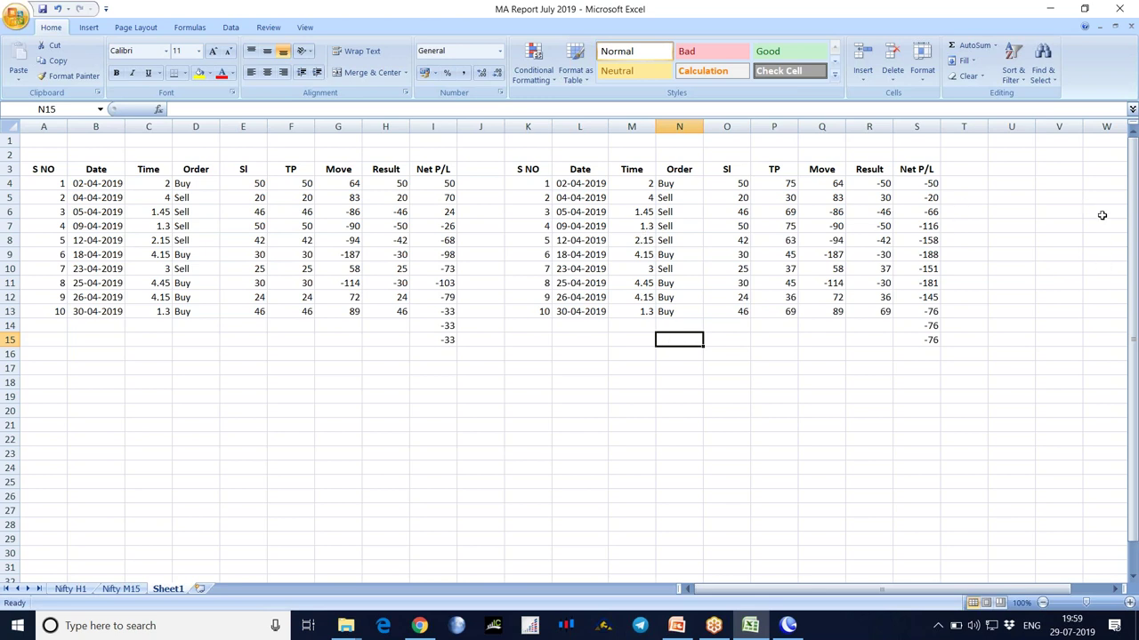
Copy the second trade table, K3:S15 on Sheet1, to the cells starting at K18
left_click_drag(516, 170, 932, 343)
key("ctrl+c")
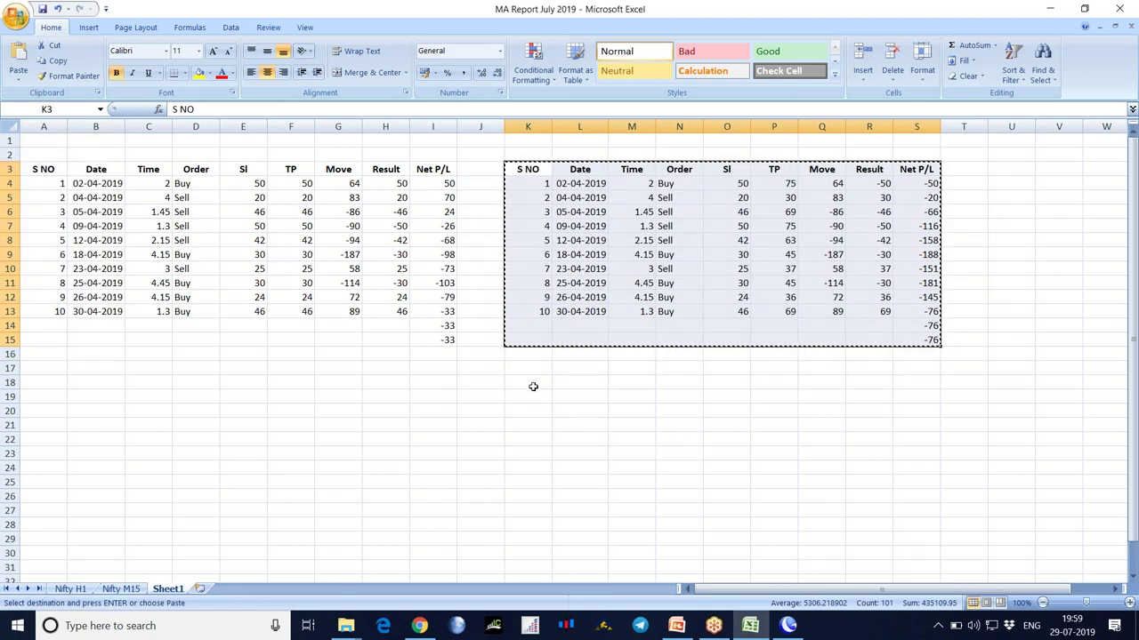
left_click(534, 385)
key("ctrl+v")
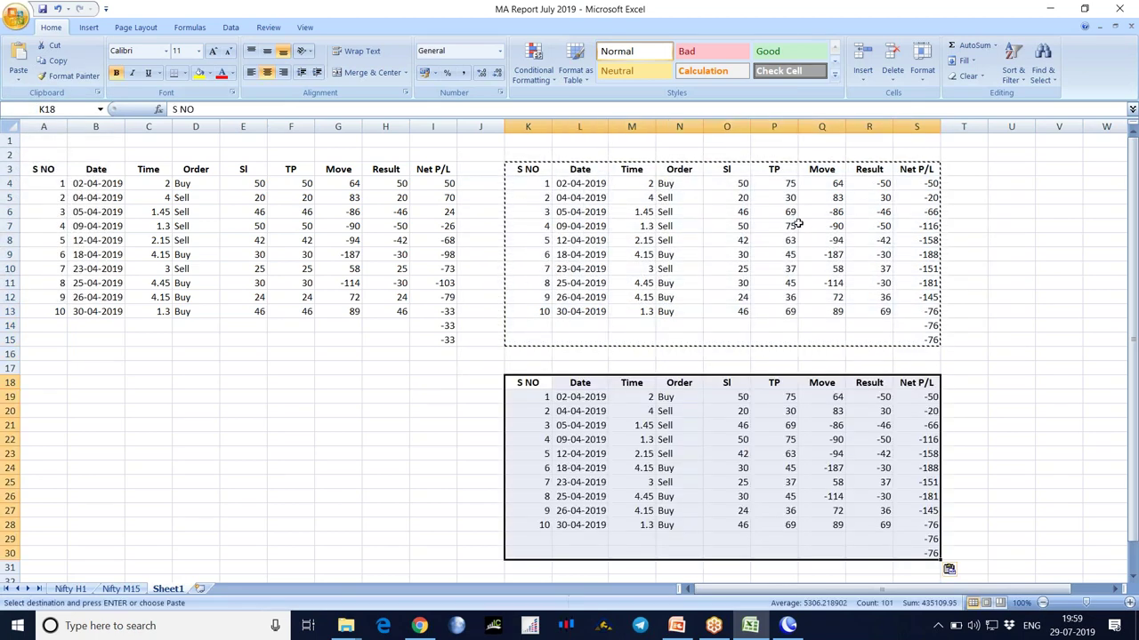
key("Escape")
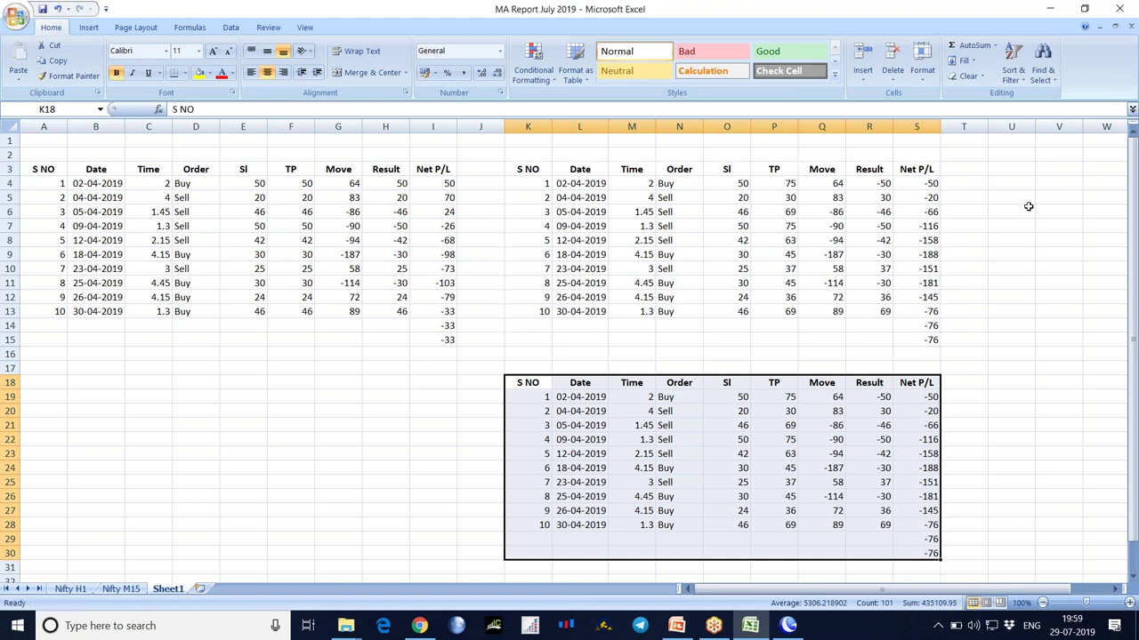
Set the TP of trade 1, dated 02-04-2019, in the third table to 150
left_click(774, 398)
type("15")
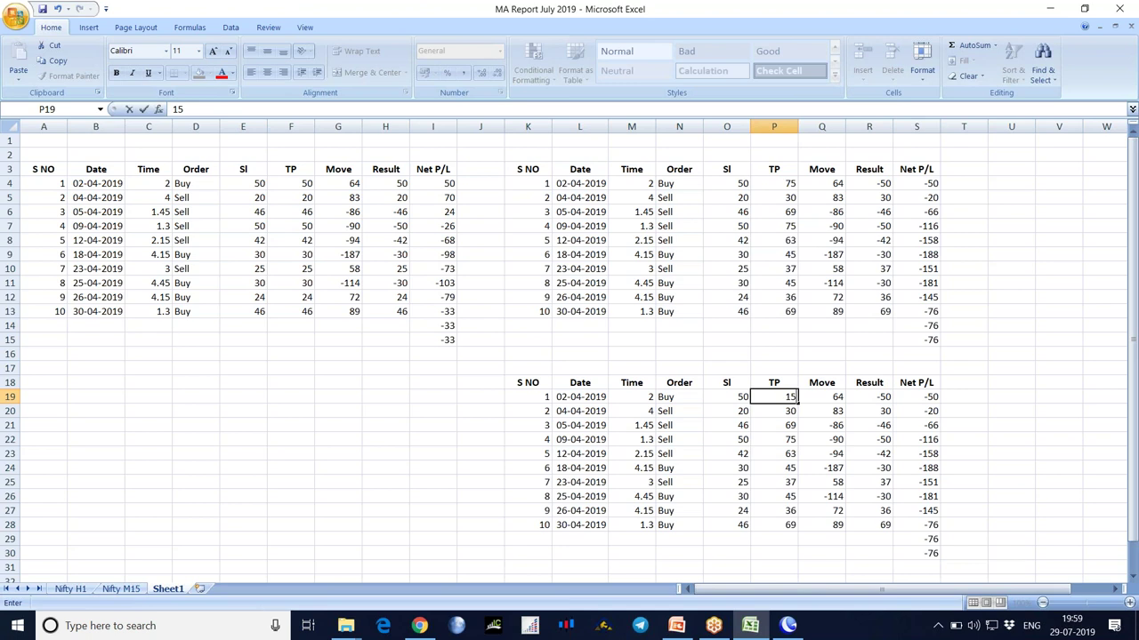
type("0")
key("Tab")
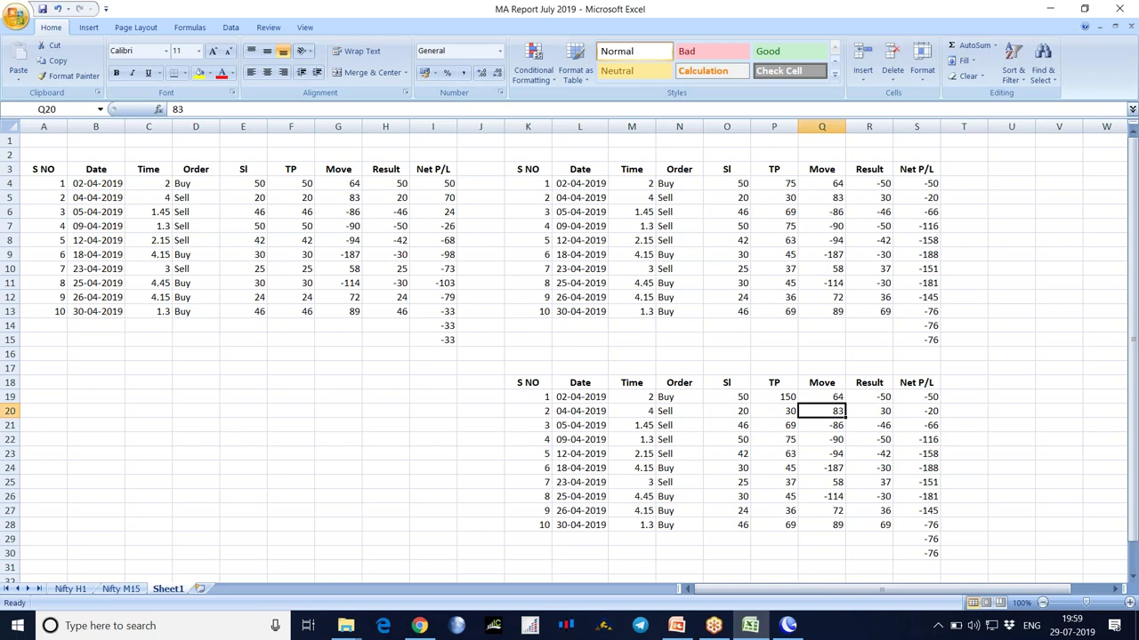
key("Return")
Set both the TP and the Result of trade 2 in the third table to 60
type("60")
key("Tab")
key("Tab")
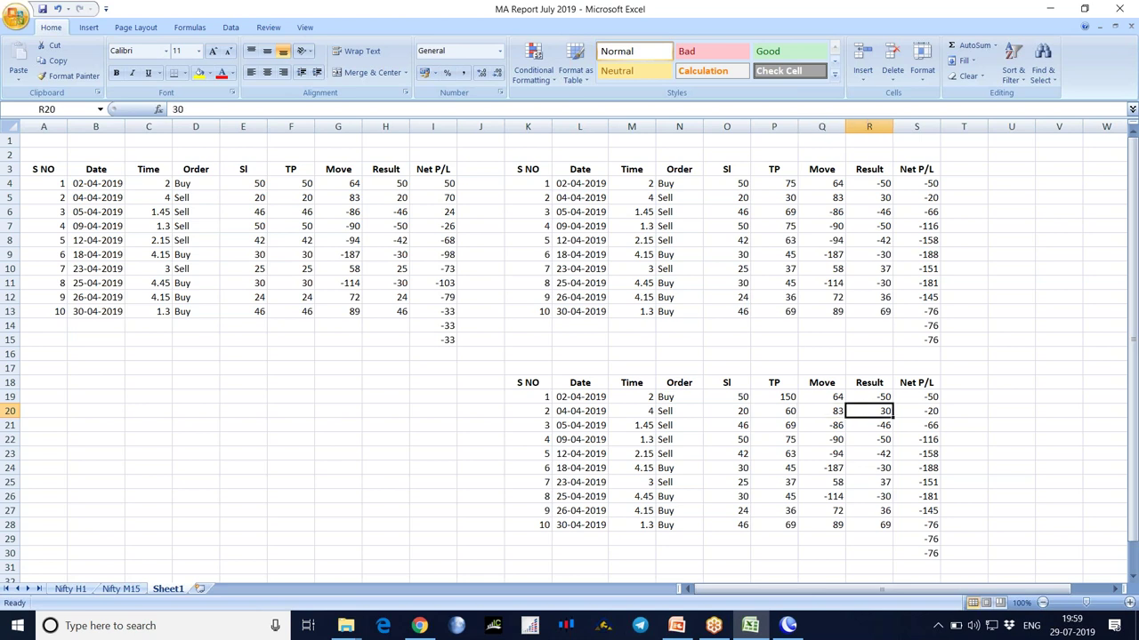
type("60")
key("Return")
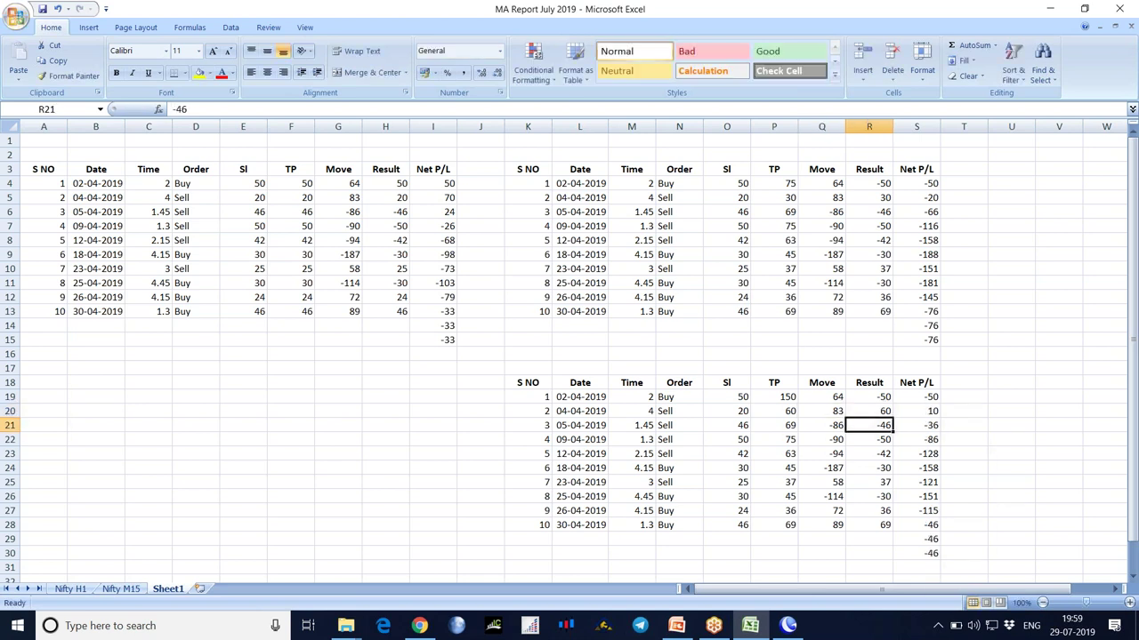
Set the TP of trade 3 to 138 and of trade 4 to 150 in the third table
key("Left")
key("Left")
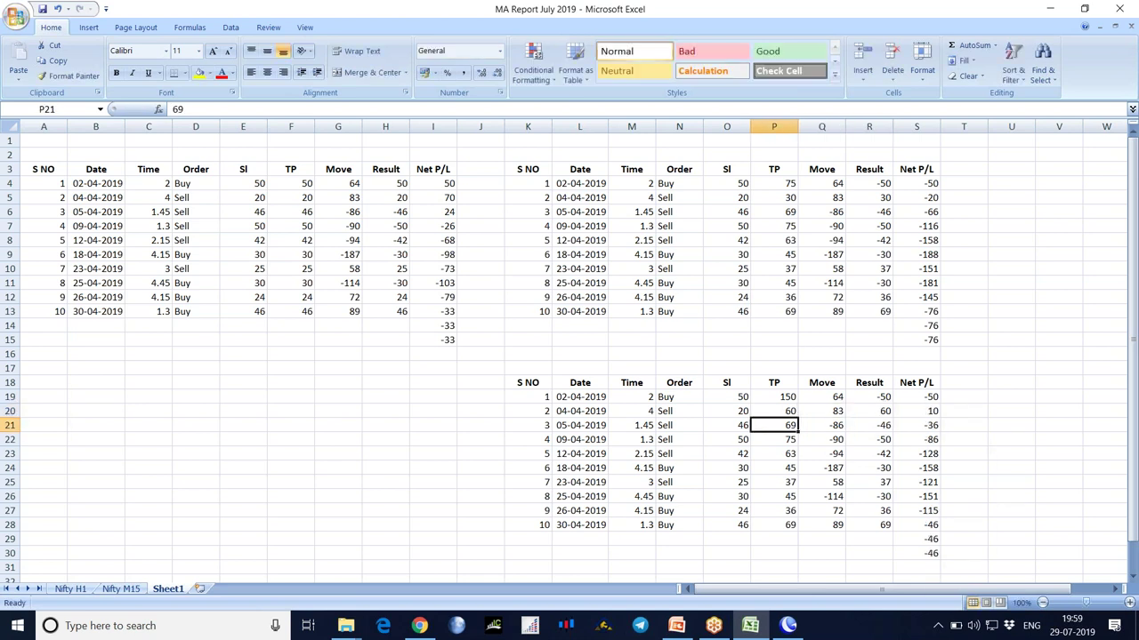
type("138")
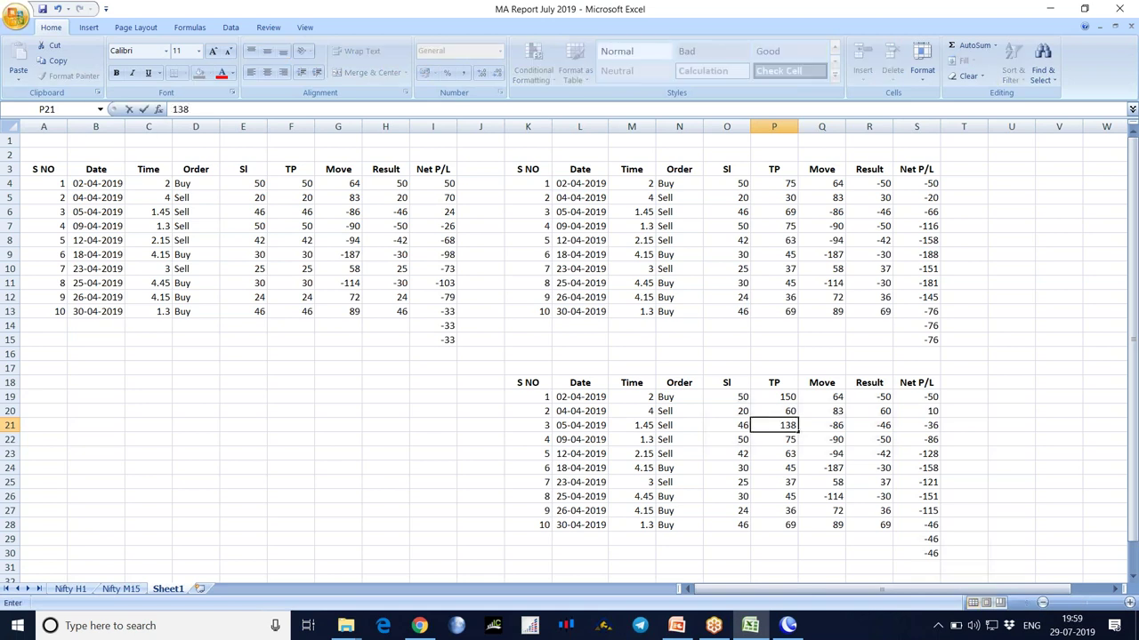
key("Tab")
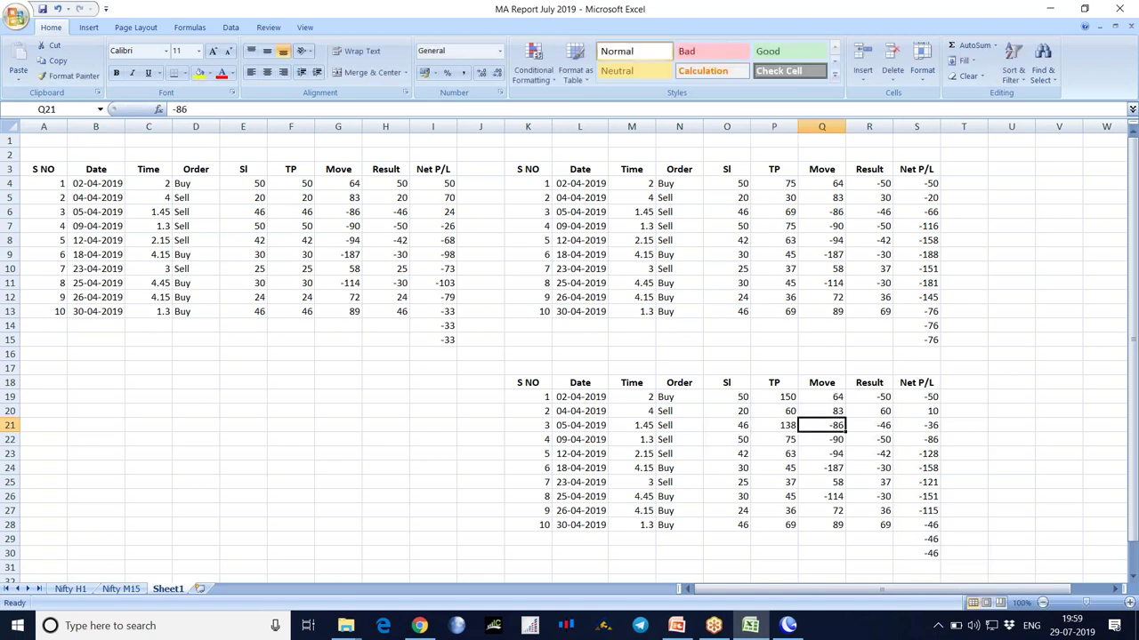
key("Down")
key("Left")
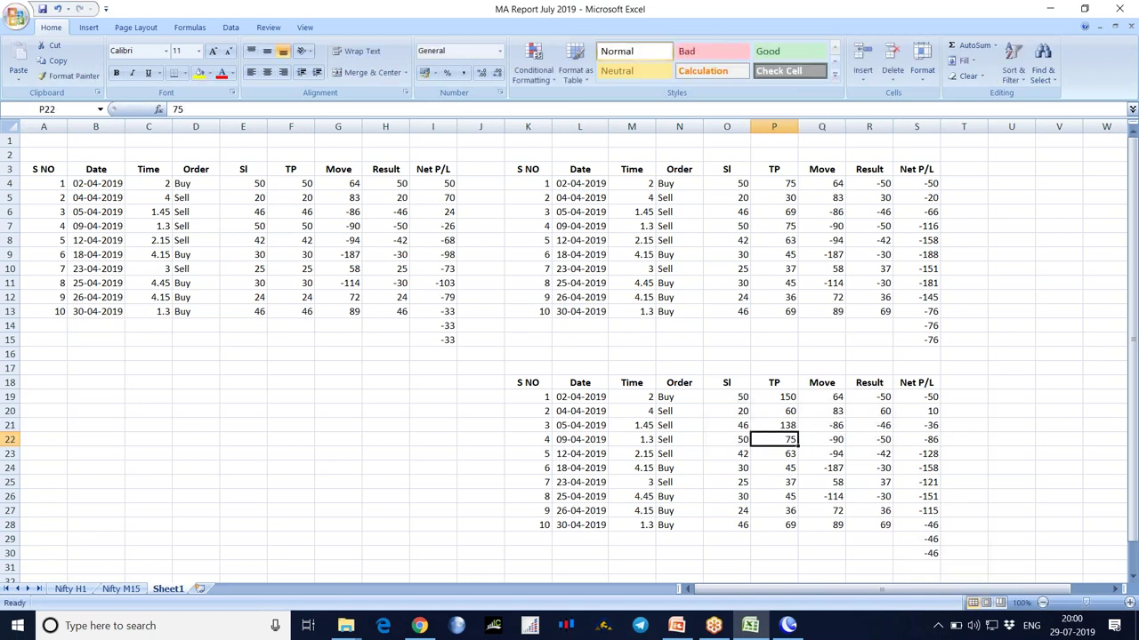
type("150")
key("Return")
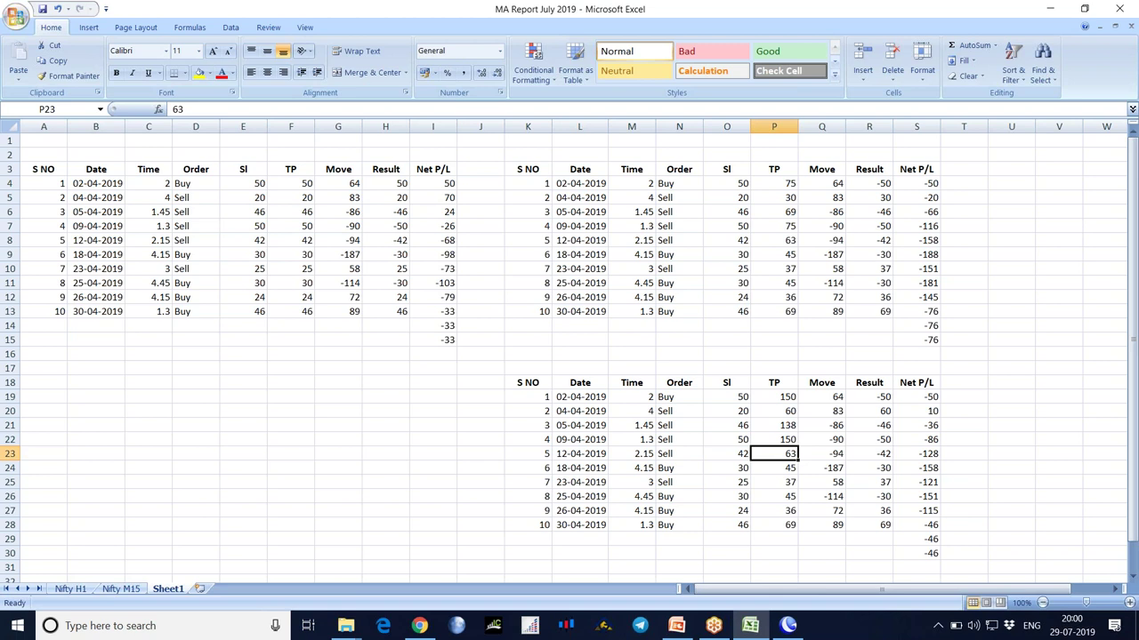
Set the TP of trade 5 to 126 and of trade 6 to 90 in the third table
type("126")
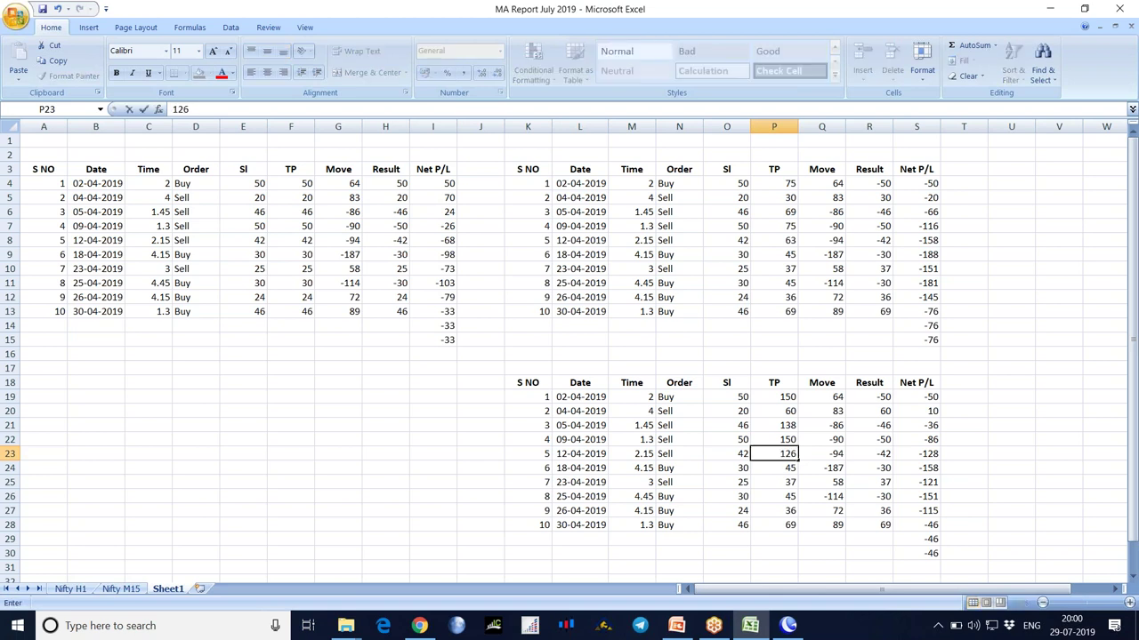
key("Return")
type("90")
key("Return")
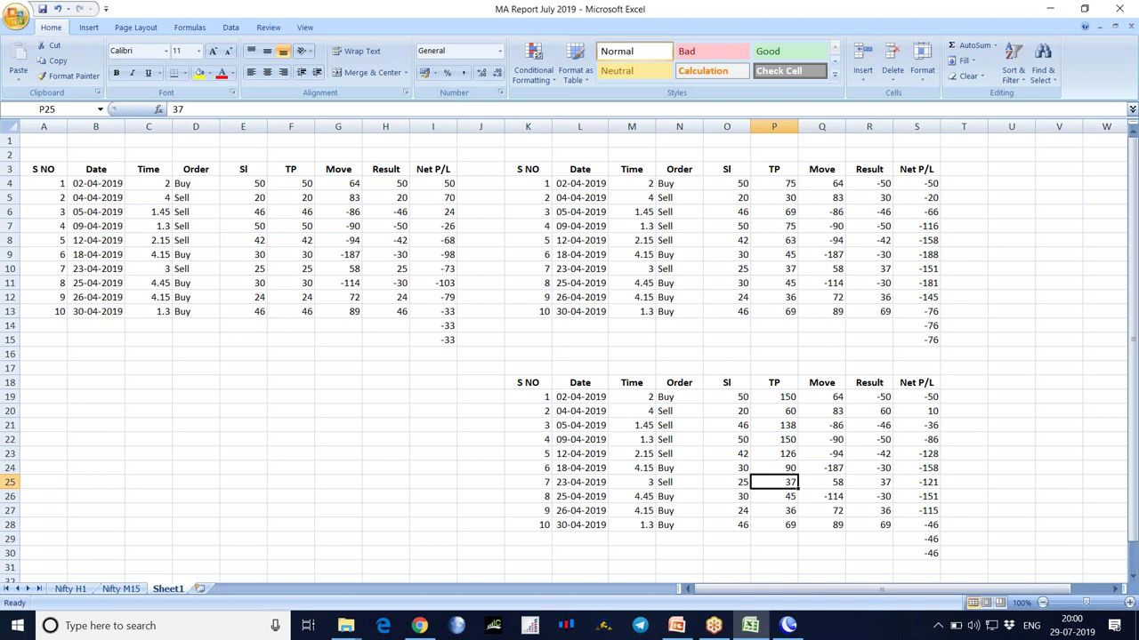
Set the TP of trade 7 in the third table to 75 and its Result to -25
type("75")
key("Right")
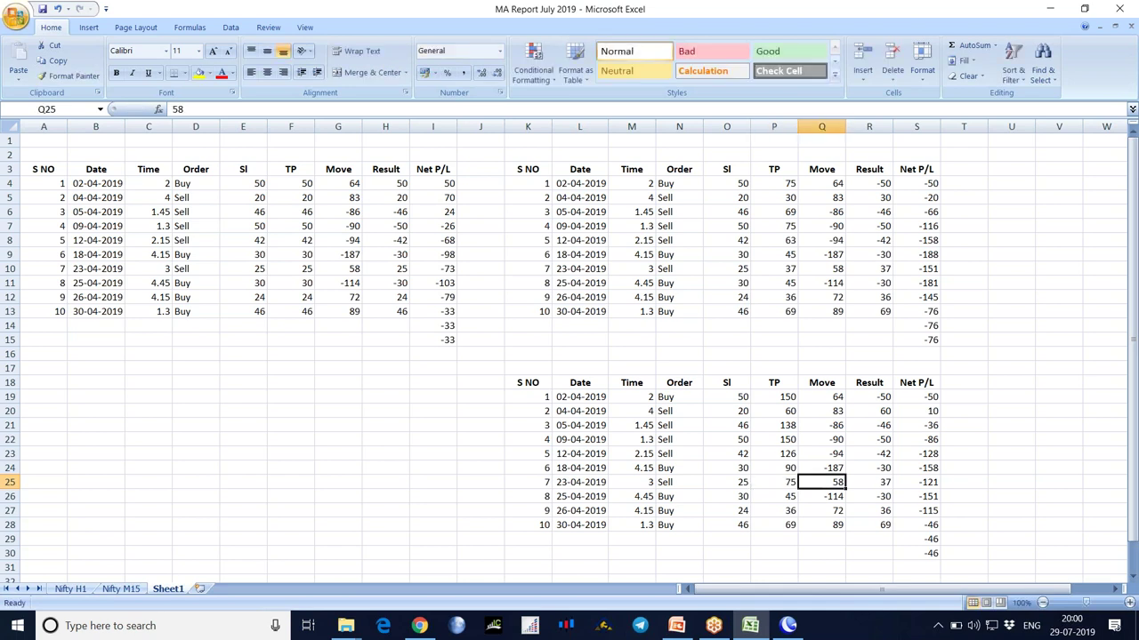
key("Right")
type("-25")
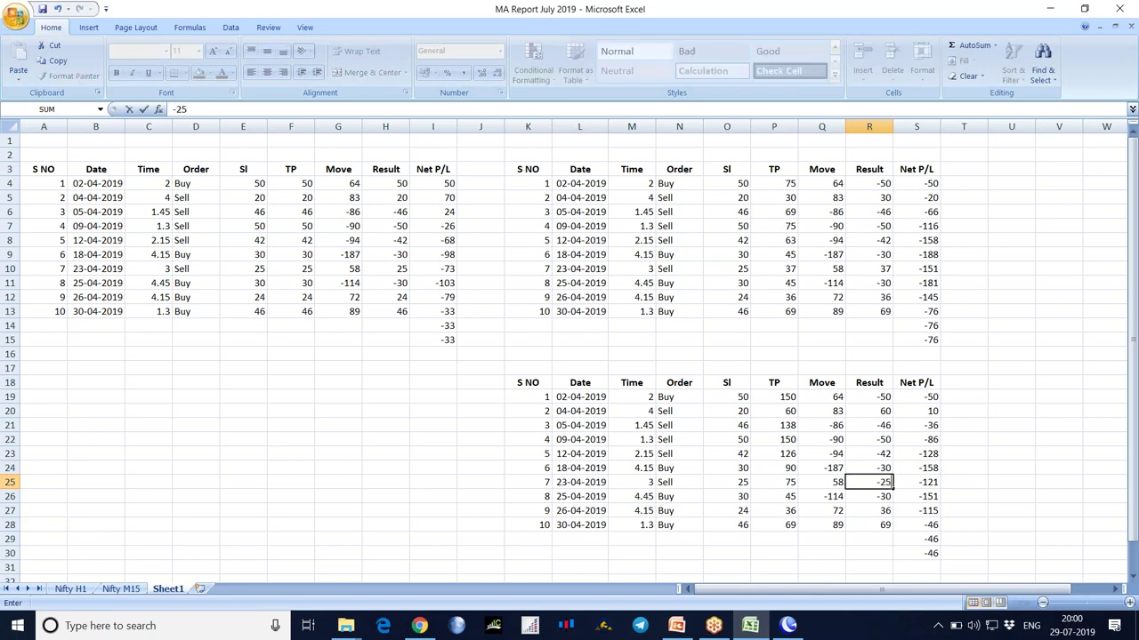
key("Return")
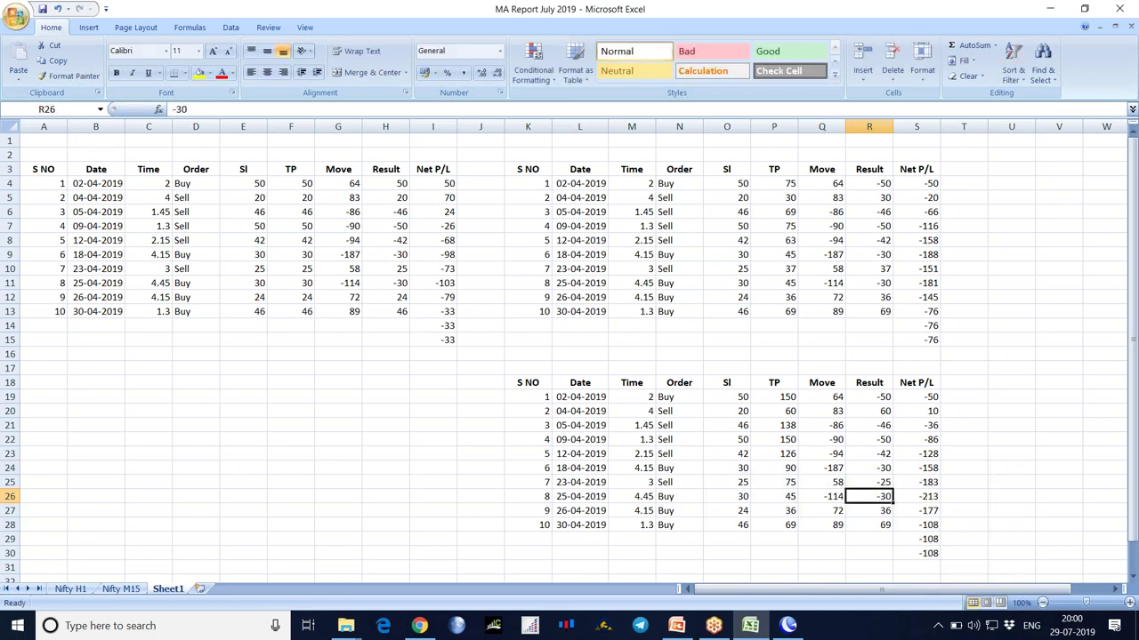
Set the TP of trade 8, dated 25-04-2019, in the third table to 90
key("Left")
key("Left")
type("90")
key("Return")
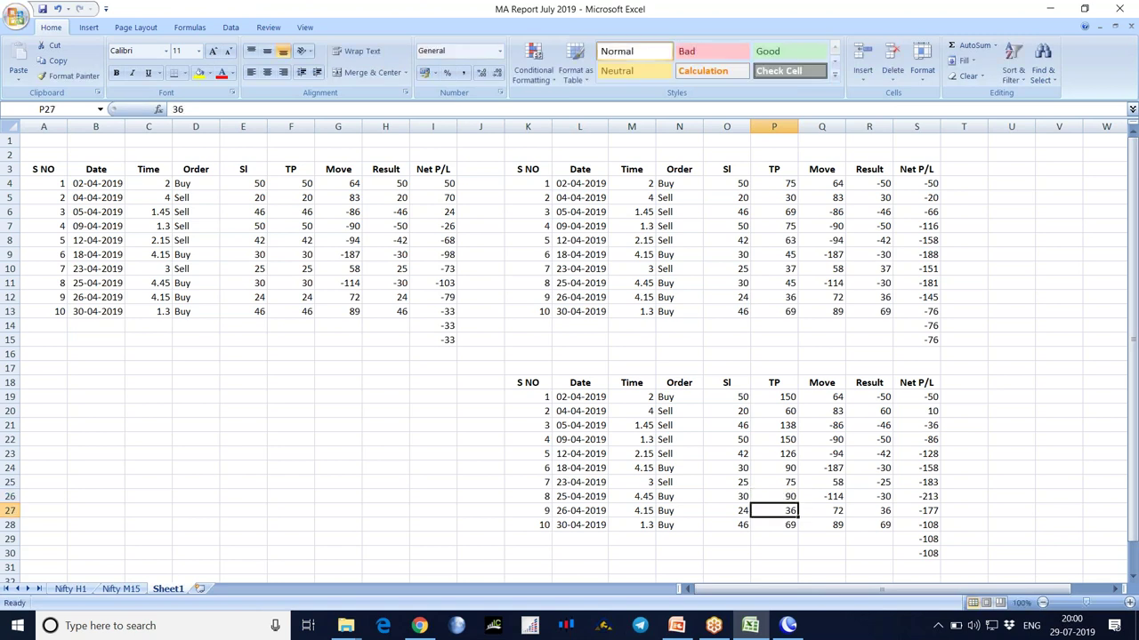
Set both the TP and the Result of trade 9 in the third table to 72
type("72")
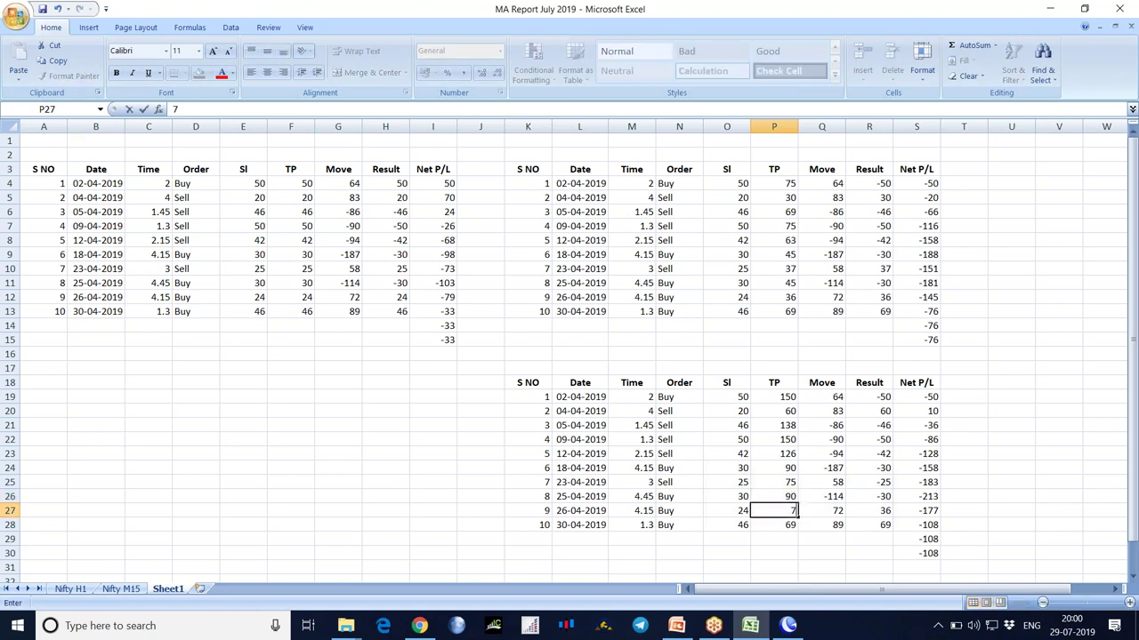
key("Right")
key("Right")
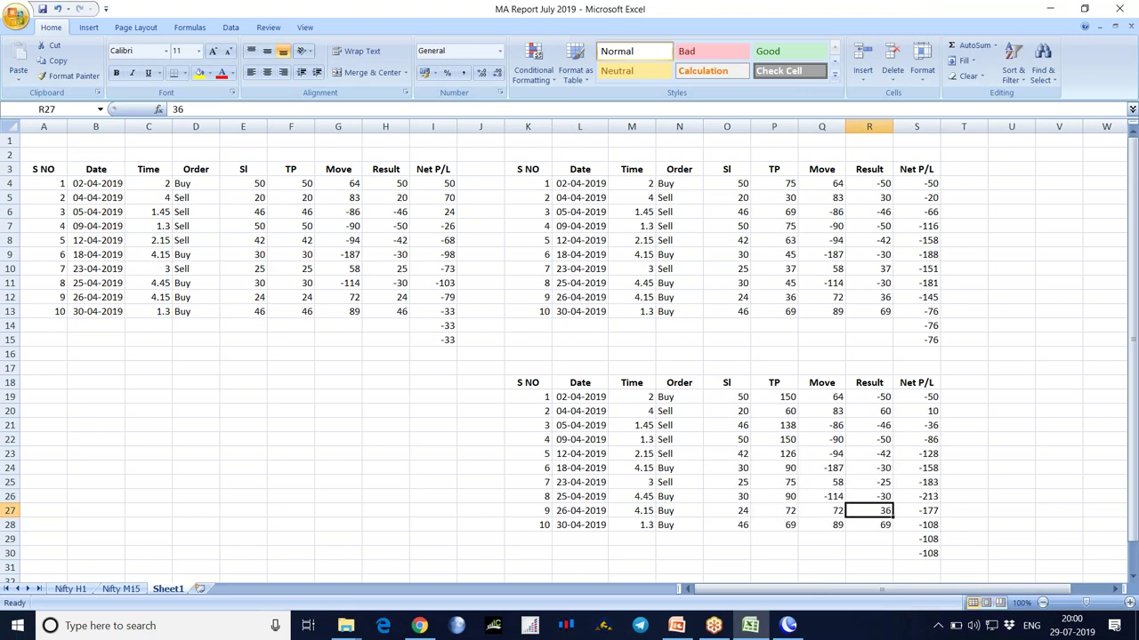
type("72")
key("Return")
Set the TP of trade 10 in the third table to 138 and its Result to -46
left_click(821, 525)
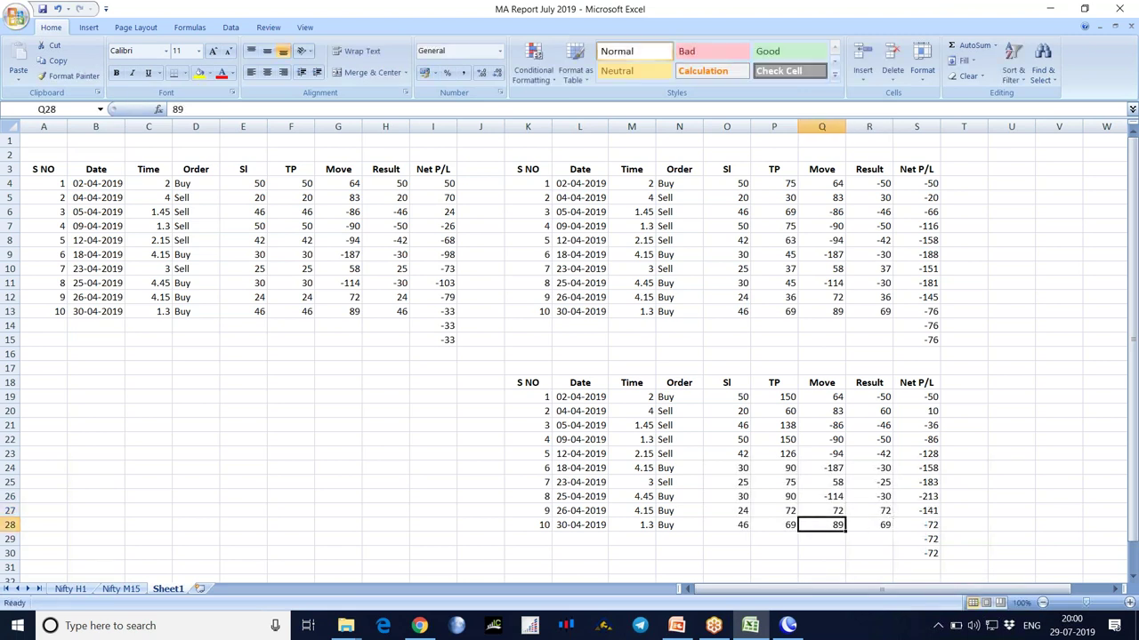
left_click(774, 525)
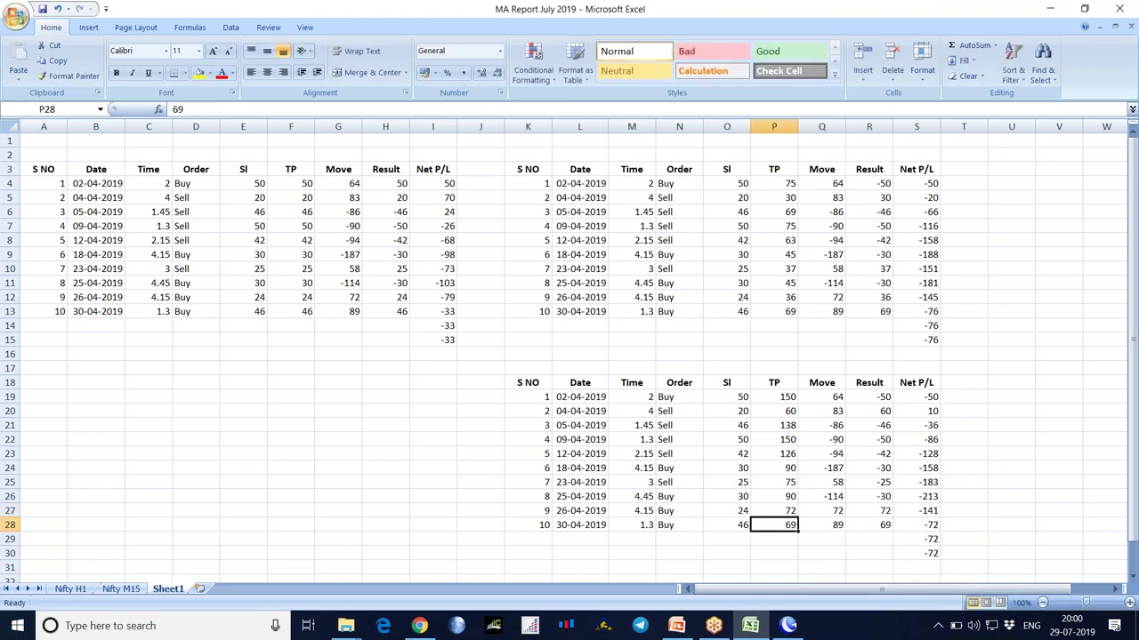
type("138")
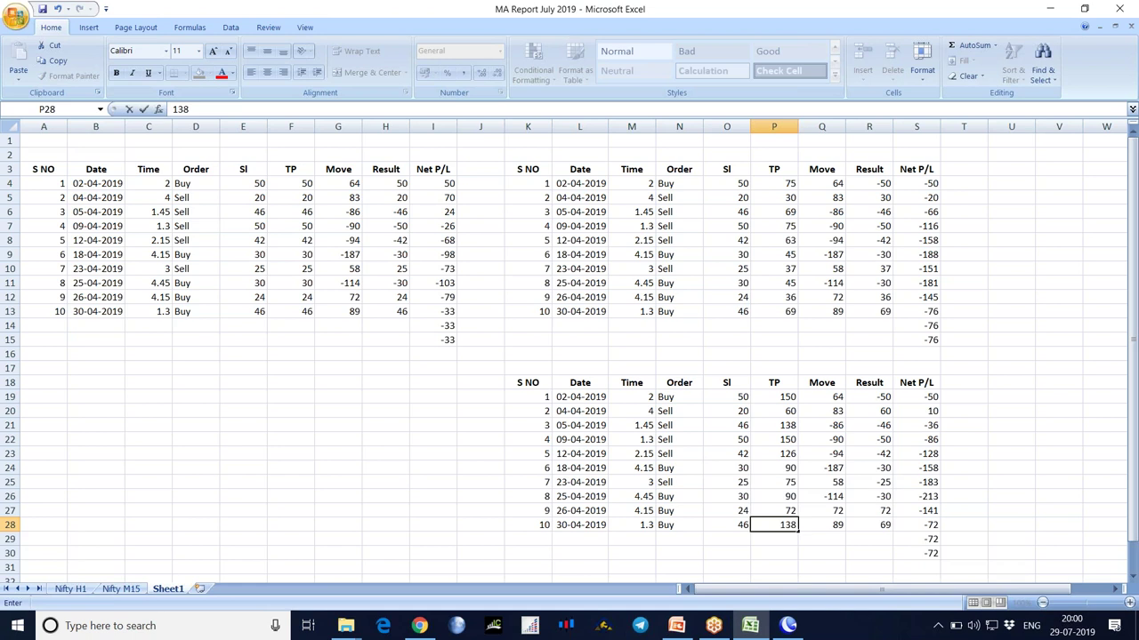
key("Tab")
key("Tab")
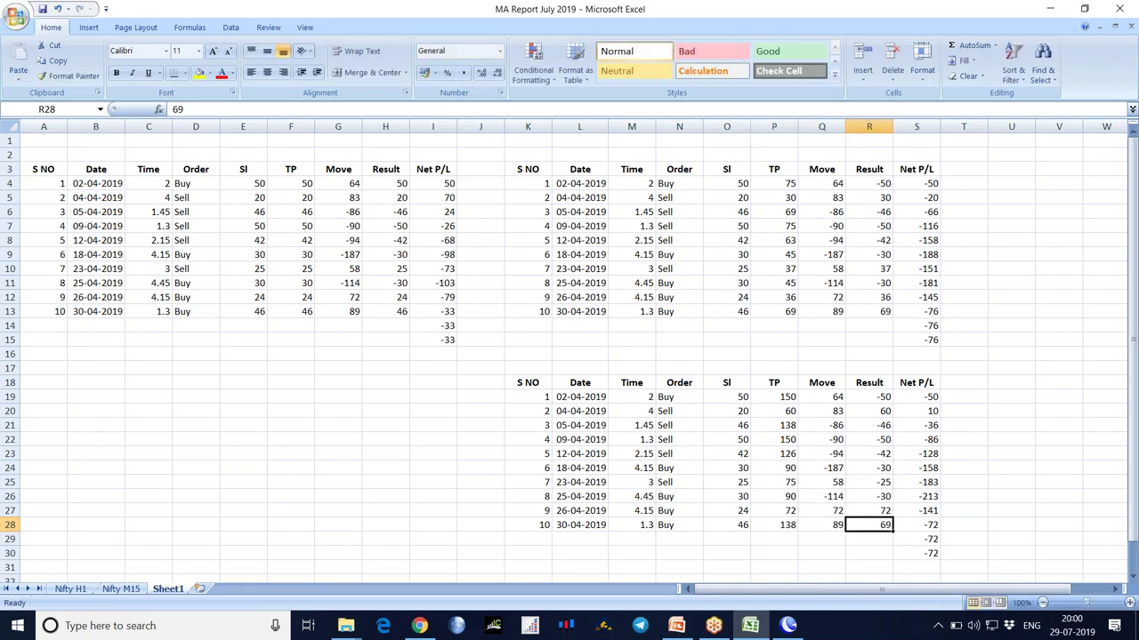
type("-46")
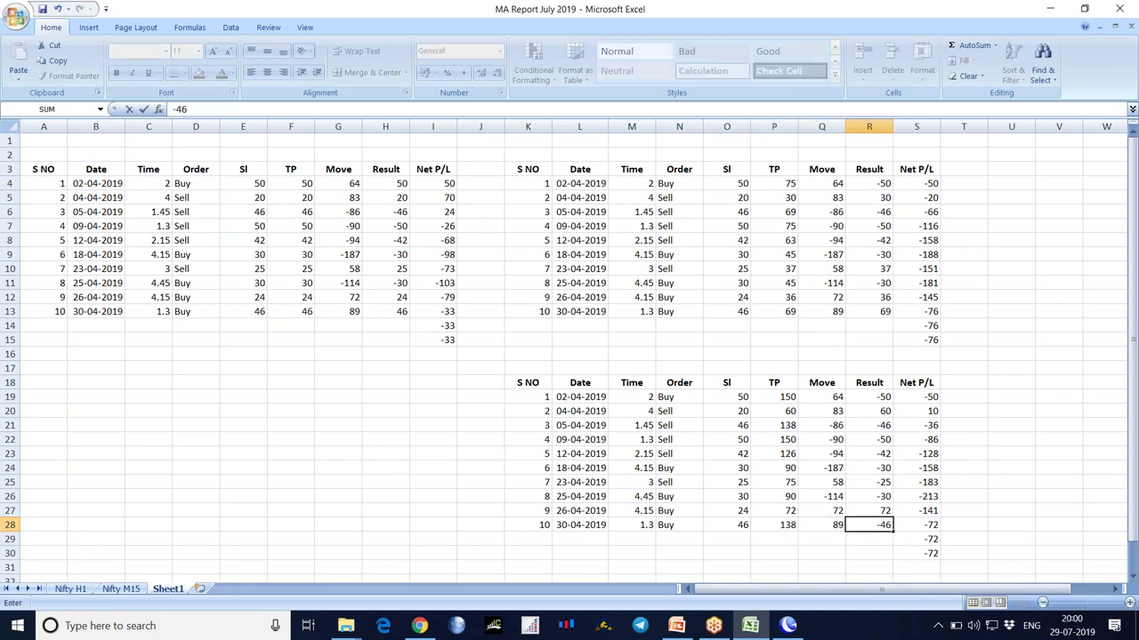
key("Return")
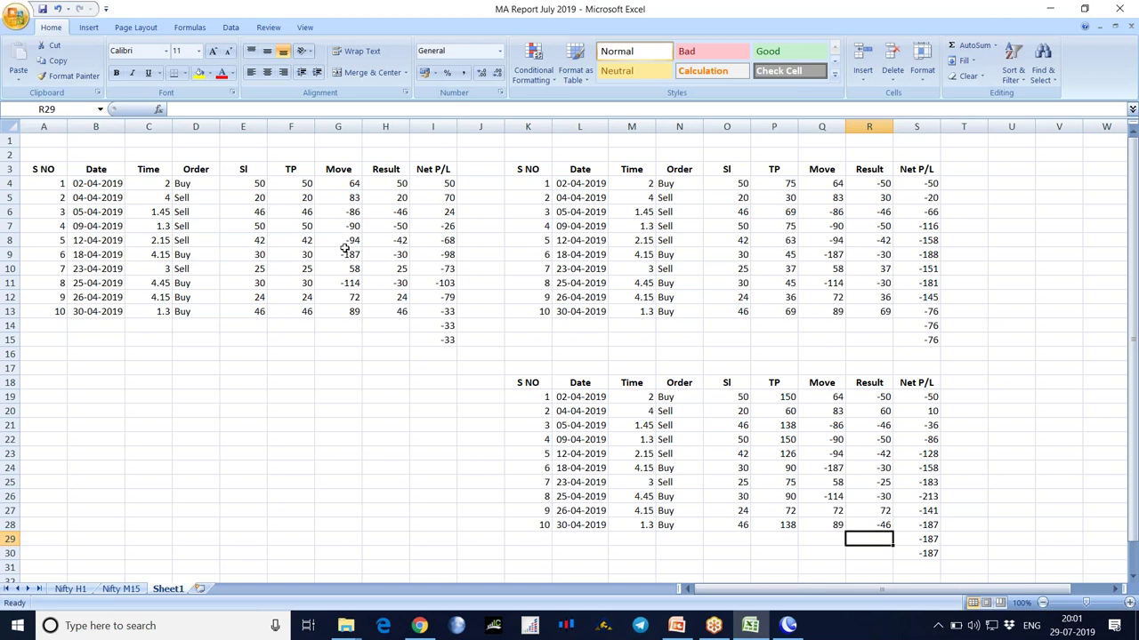
Delete the contents of the second and third trade tables on Sheet1, range K3:T33
left_click(342, 174)
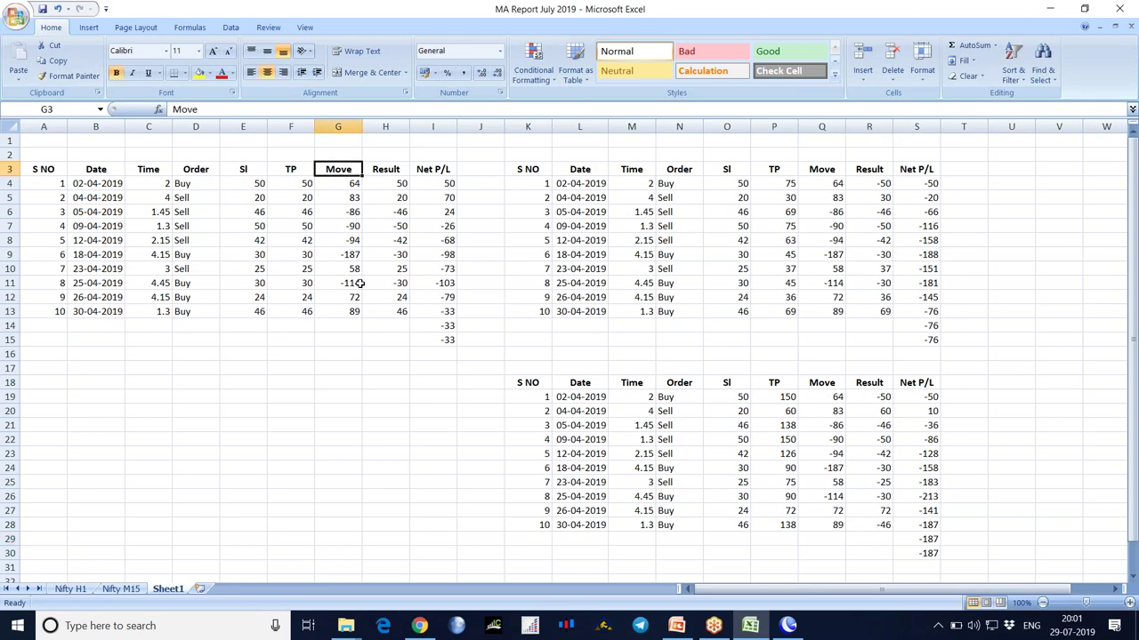
left_click_drag(514, 173, 960, 493)
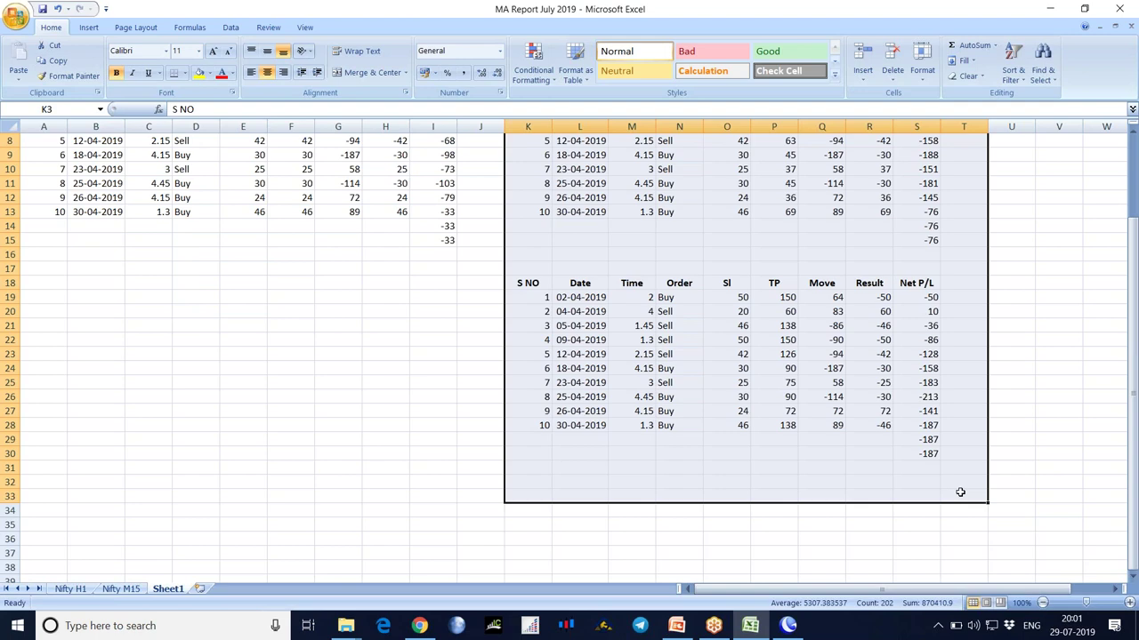
key("Delete")
left_click(410, 484)
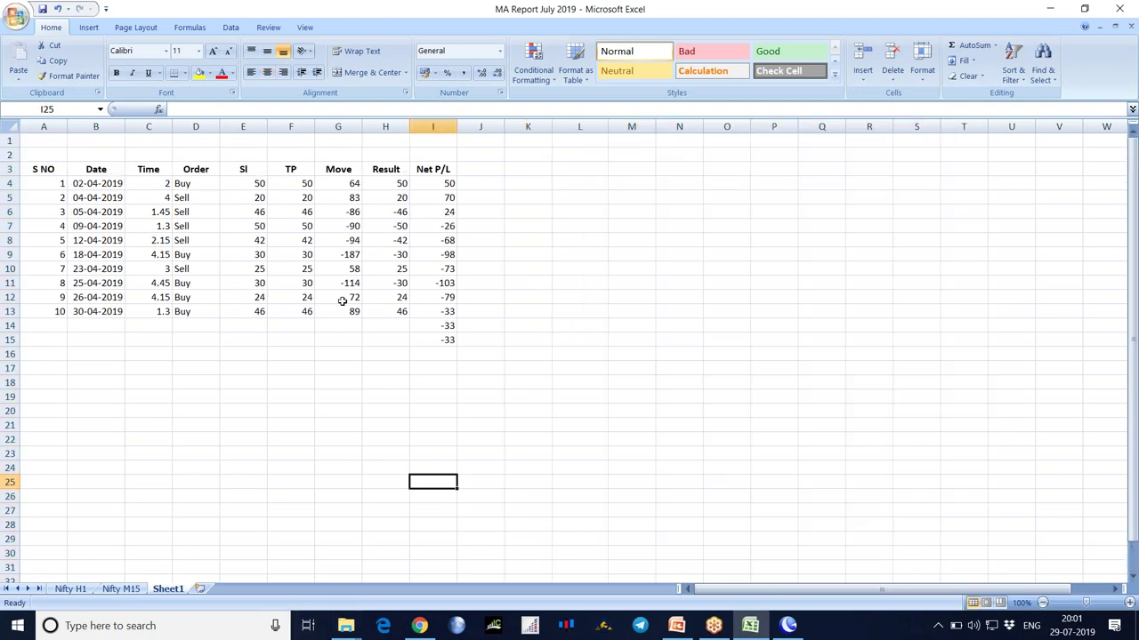
On the Nifty M15 sheet, insert two empty columns between Move and Result in the second trade table
left_click(120, 589)
left_click(1060, 265)
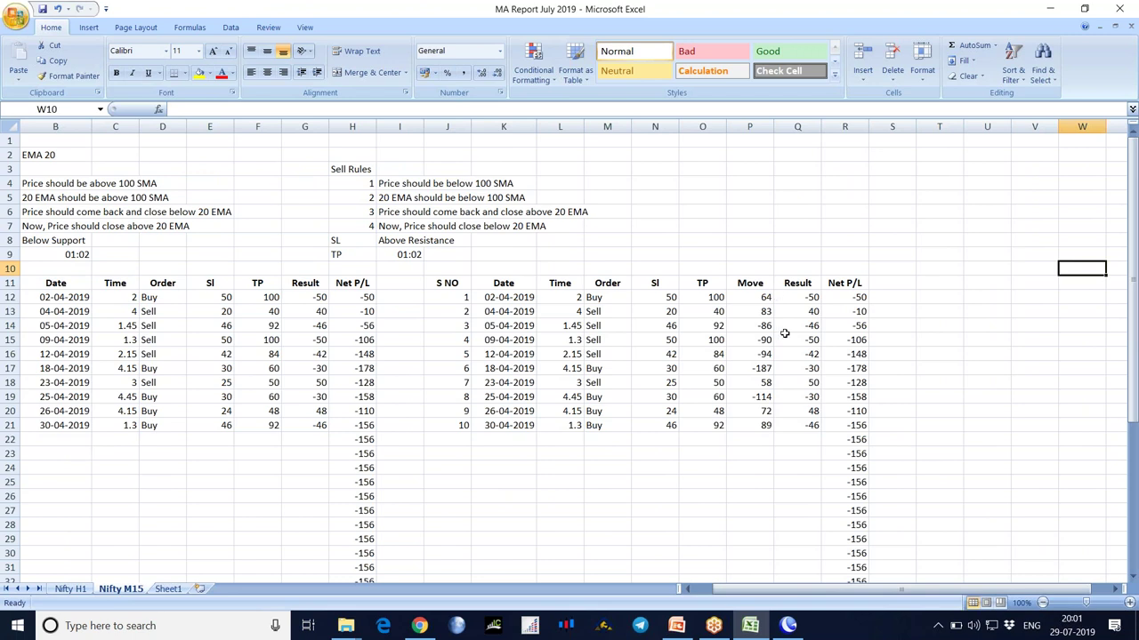
left_click(763, 287)
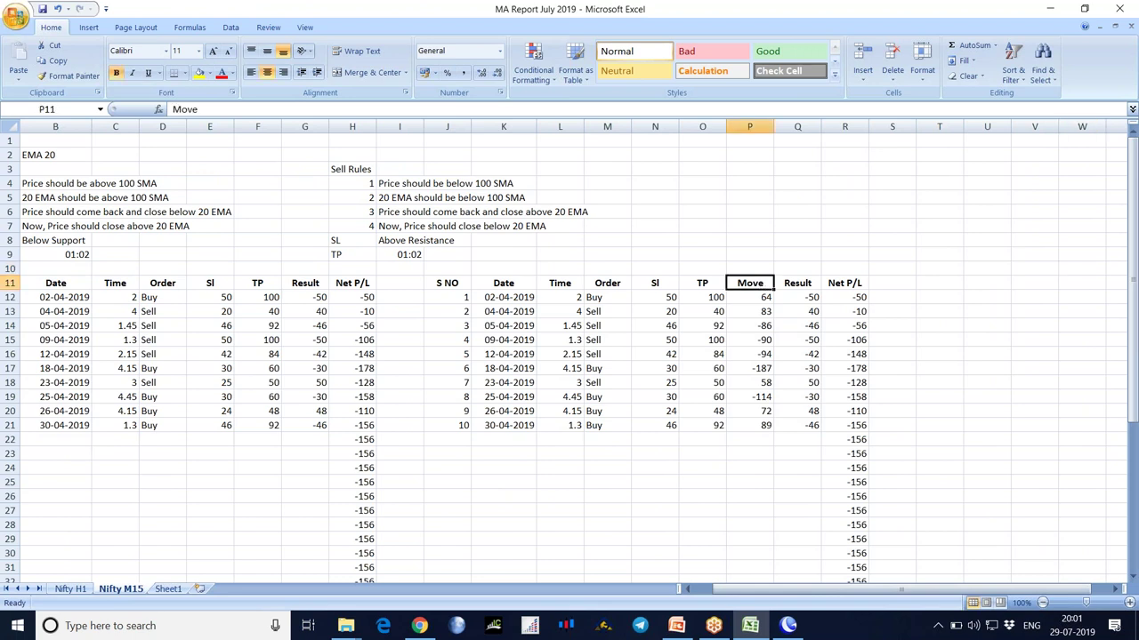
left_click(785, 126)
right_click(784, 126)
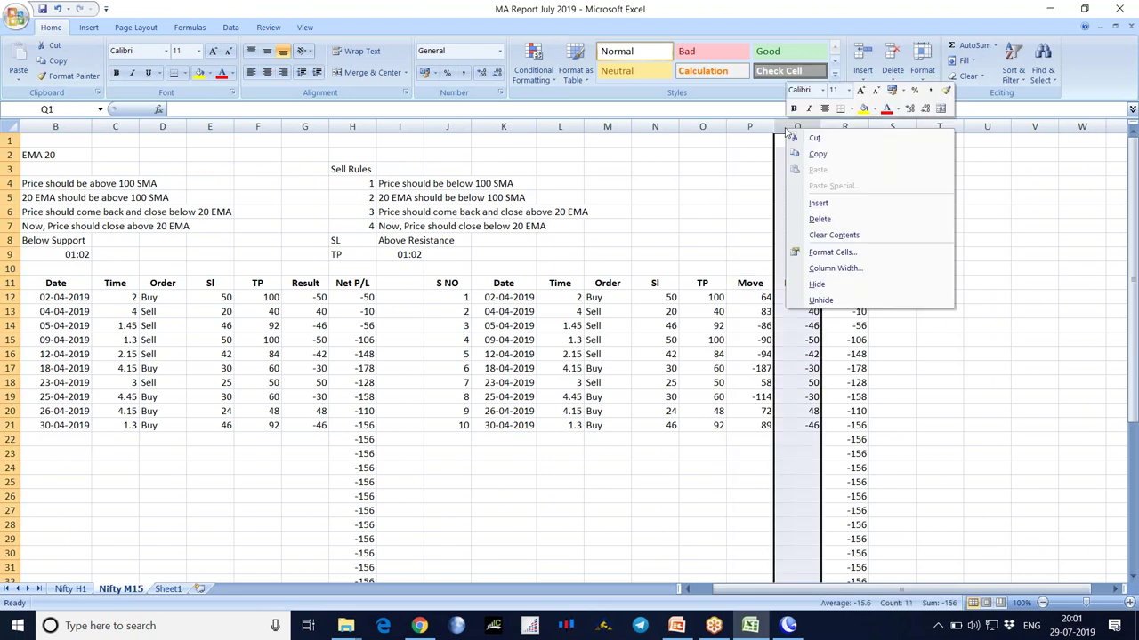
left_click(823, 202)
right_click(796, 126)
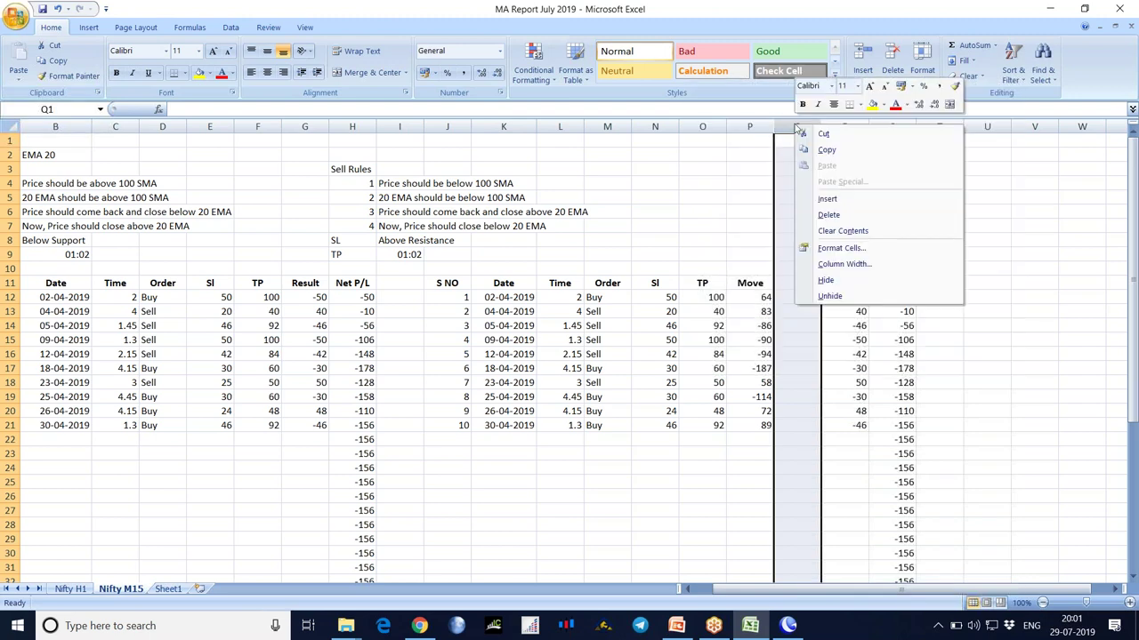
left_click(828, 198)
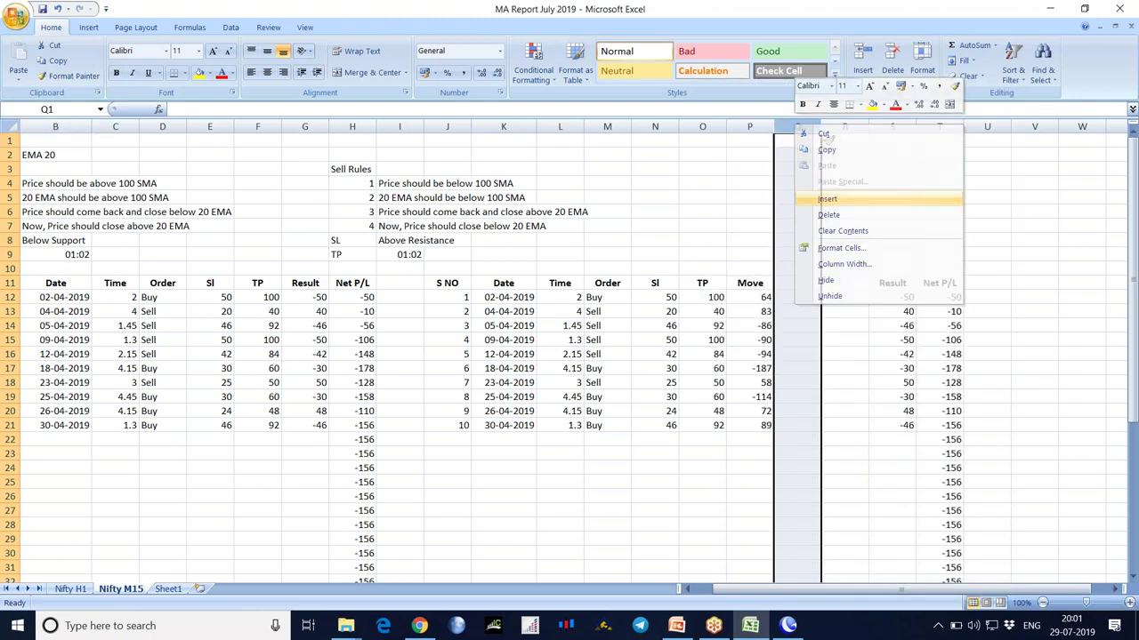
Rename the Move header in the second trade table to Move 1 and label the two empty columns beside it Move 2 and Move 3
left_click(751, 283)
double_click(751, 283)
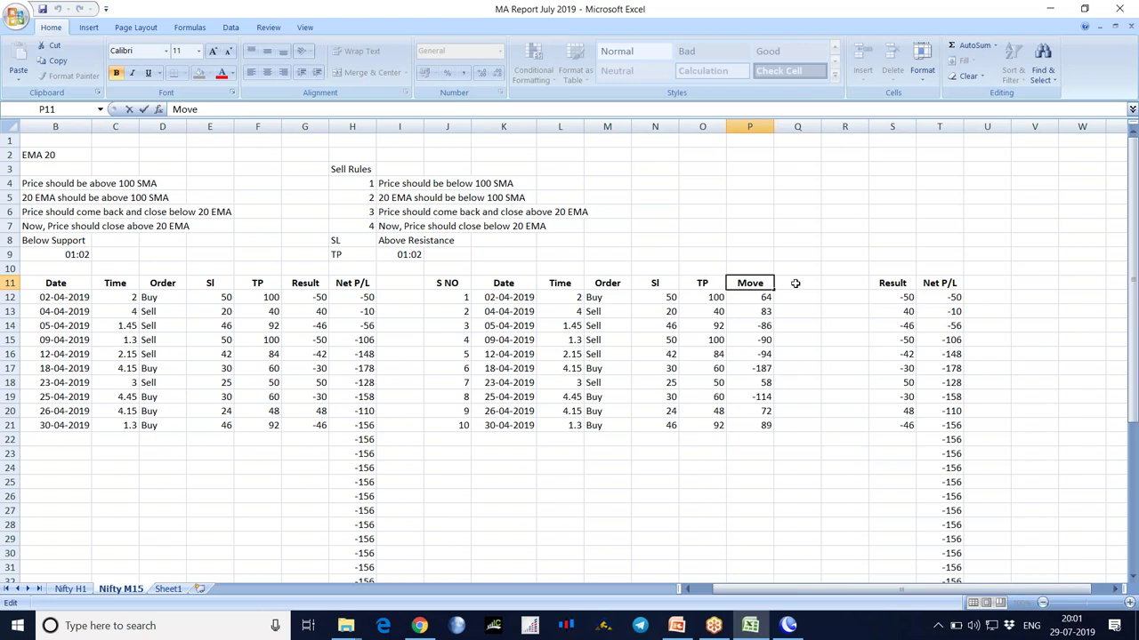
type("1")
left_click(796, 283)
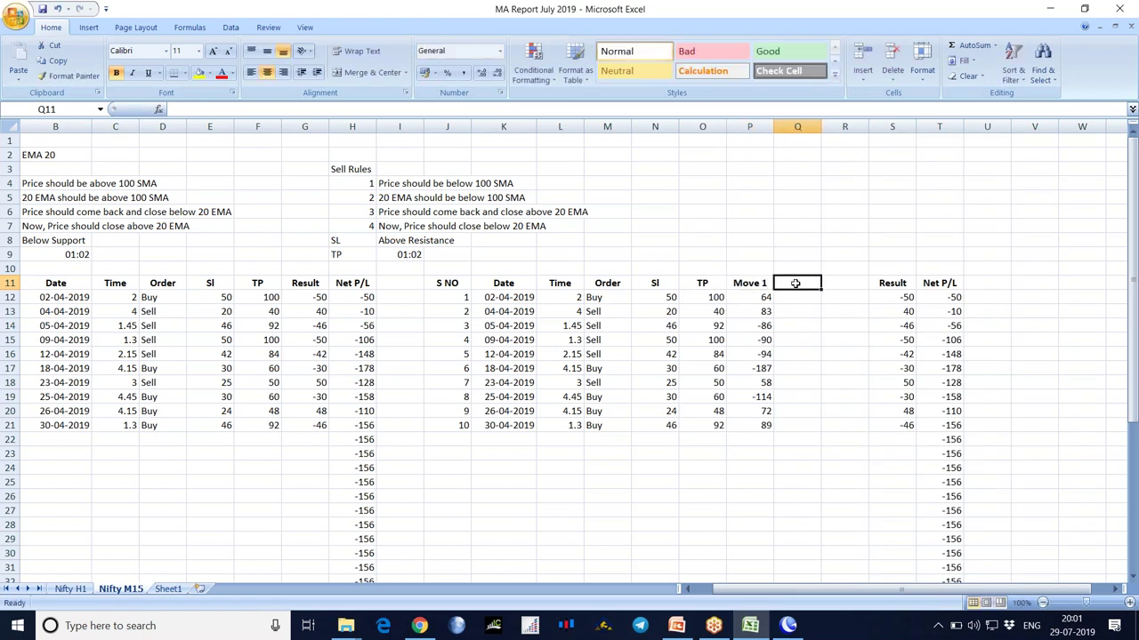
type("Move 2")
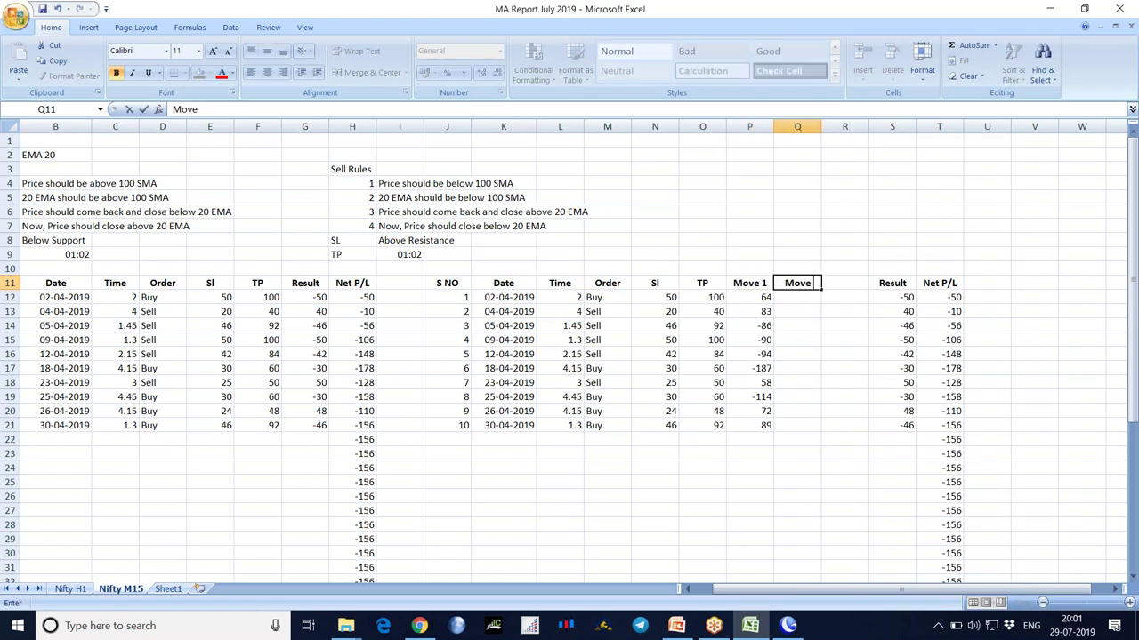
left_click(836, 286)
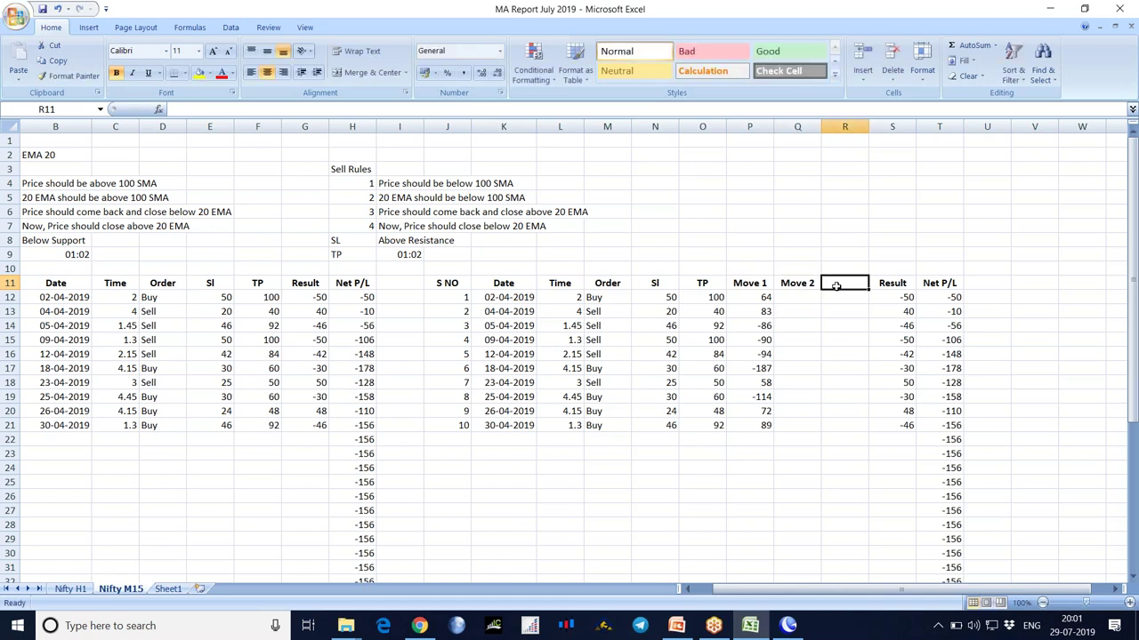
type("Move 3")
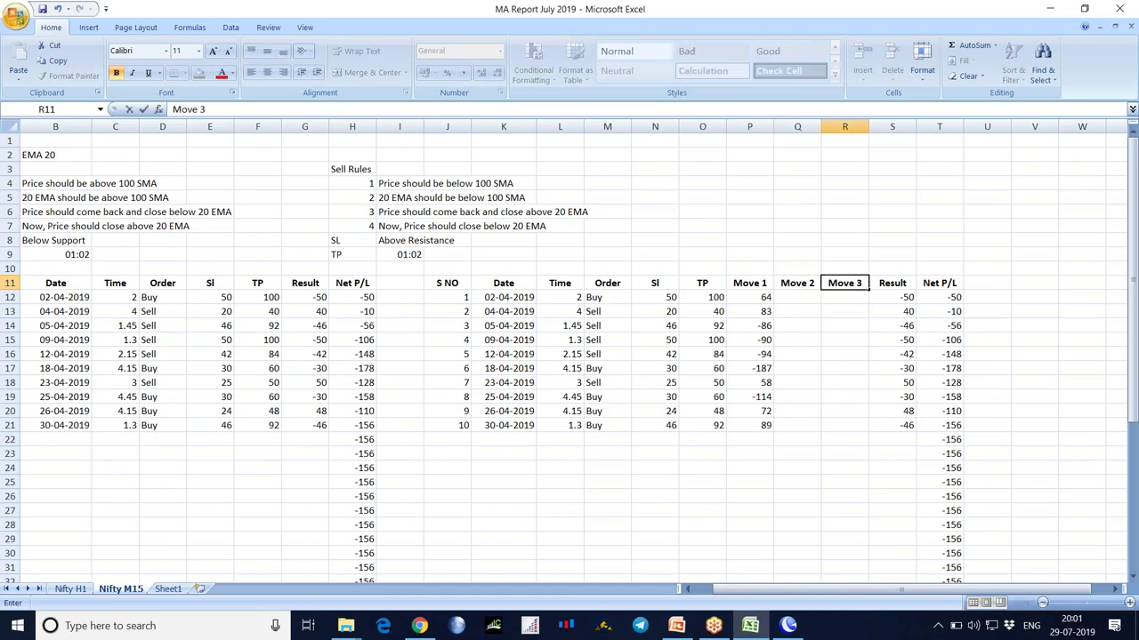
key("Return")
left_click(827, 322)
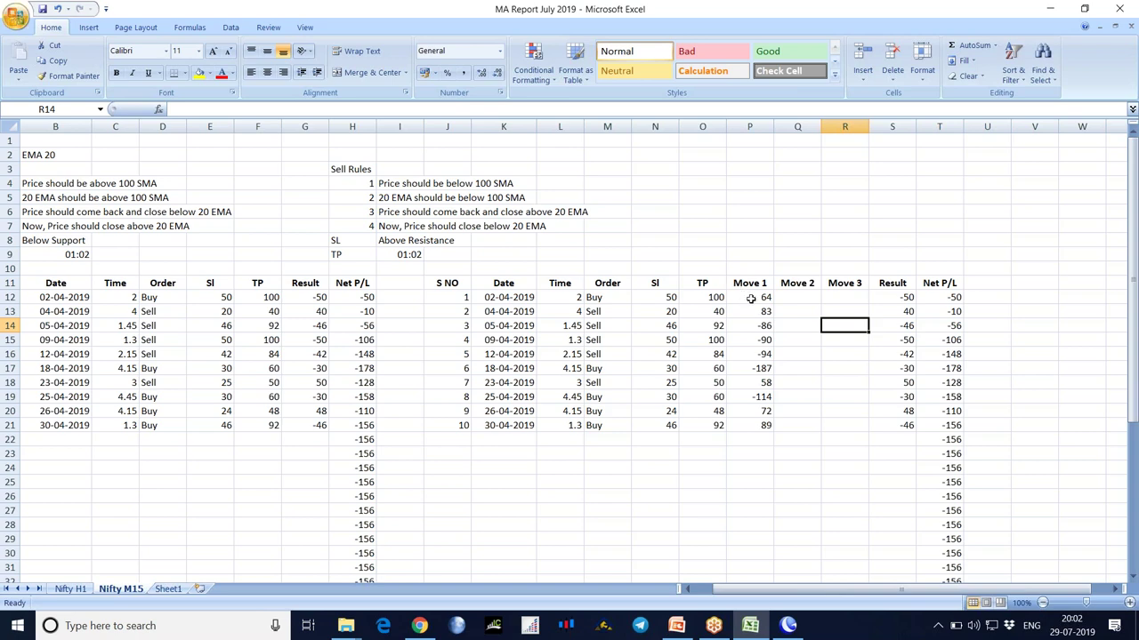
Switch to the NSE_Nifty M15 chart in MT4 and measure the price swings after the 2 April 2019 buy entry at 2:00
left_click(787, 625)
scroll(681, 414, "up", 10)
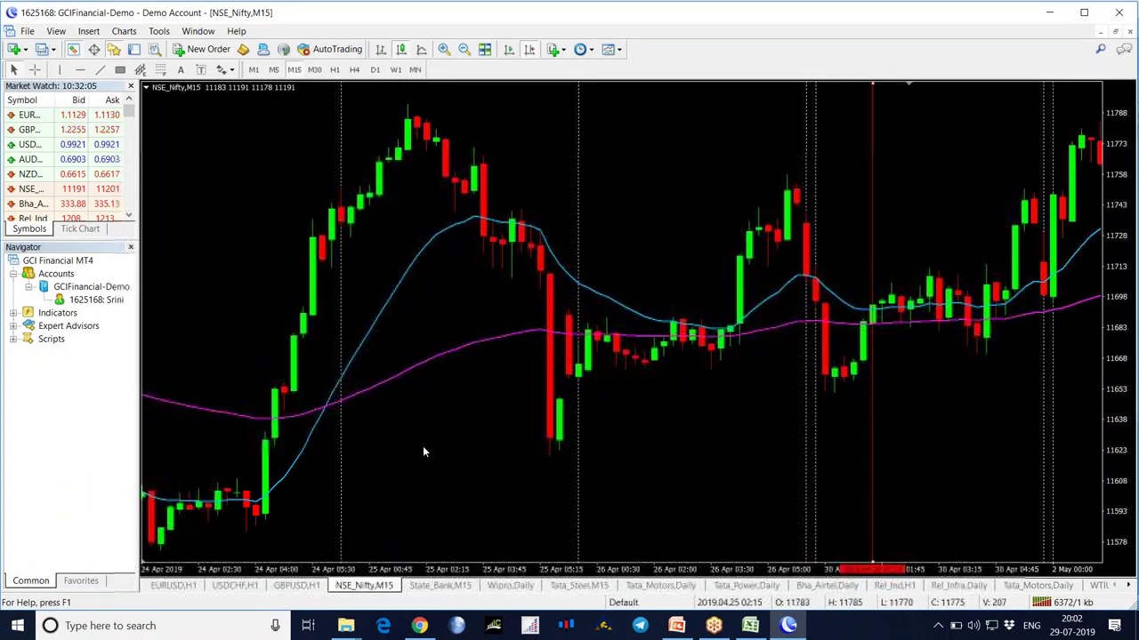
scroll(522, 397, "up", 10)
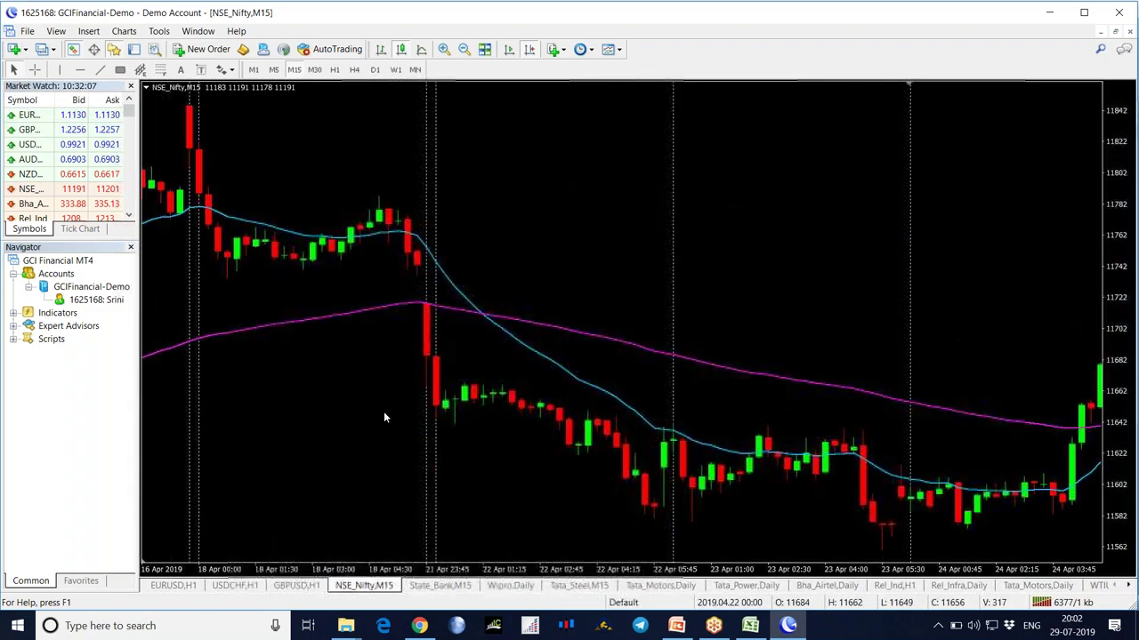
scroll(670, 366, "up", 10)
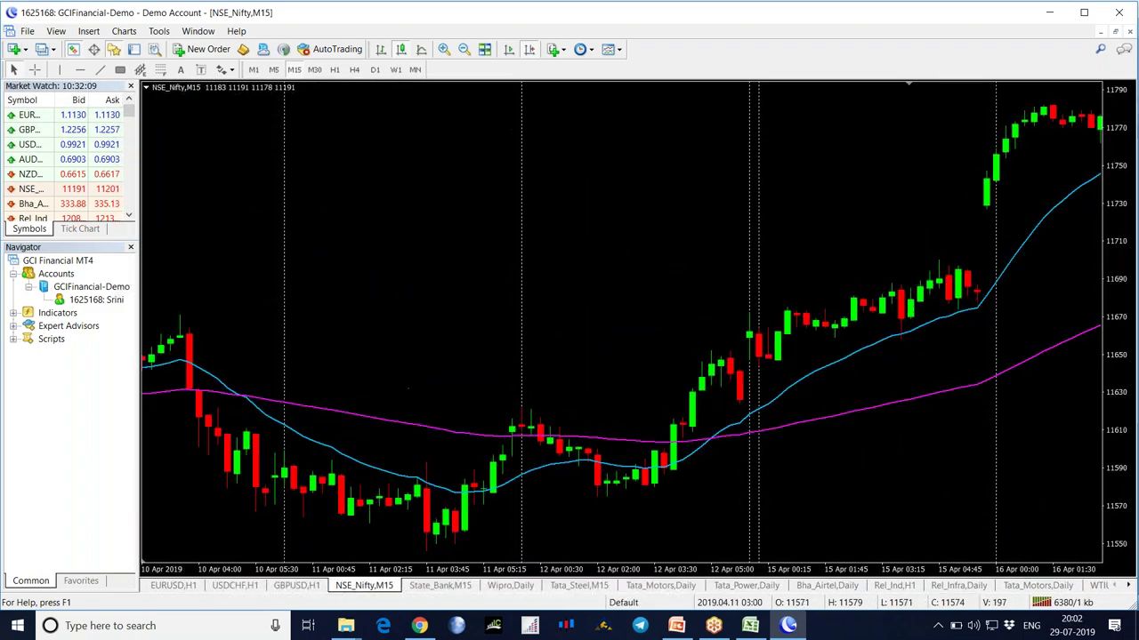
scroll(306, 374, "up", 5)
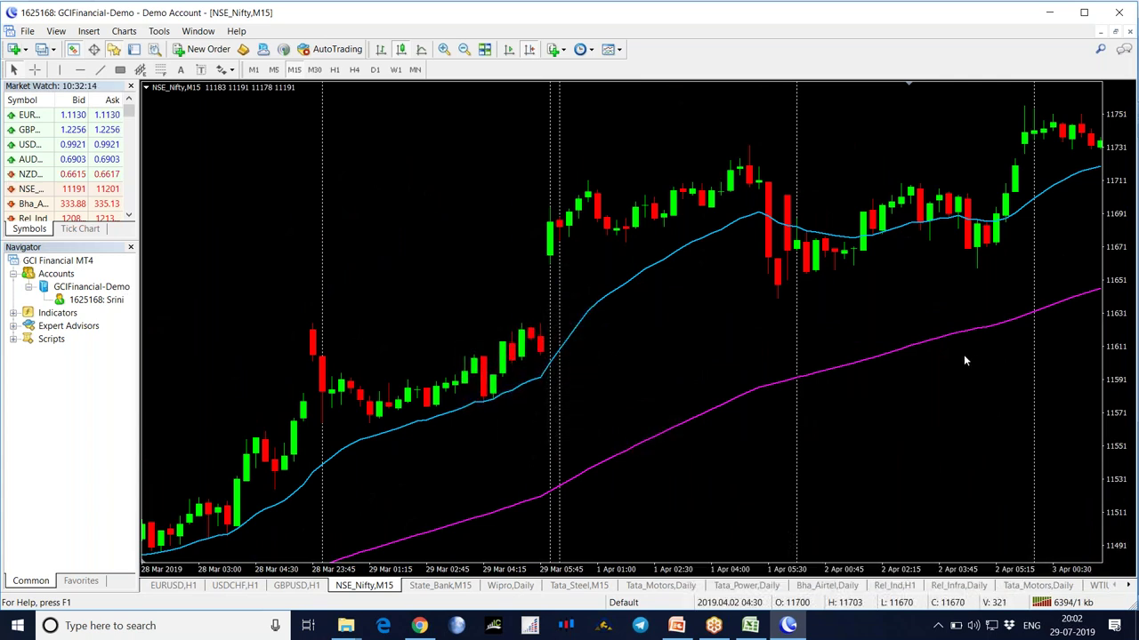
scroll(969, 313, "down", 3)
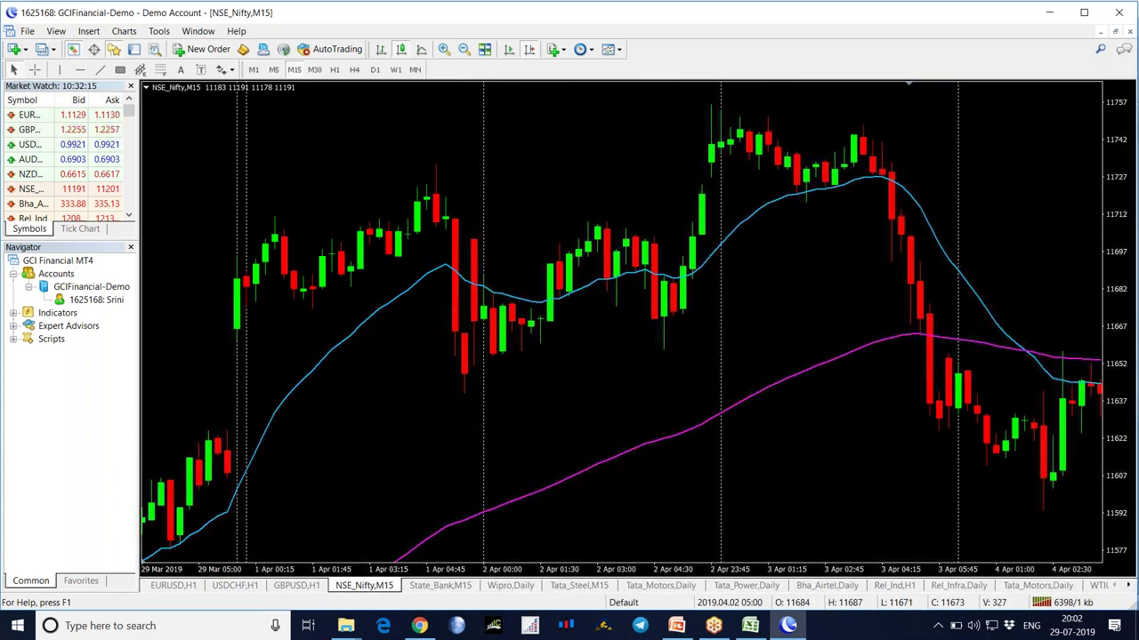
left_click(750, 626)
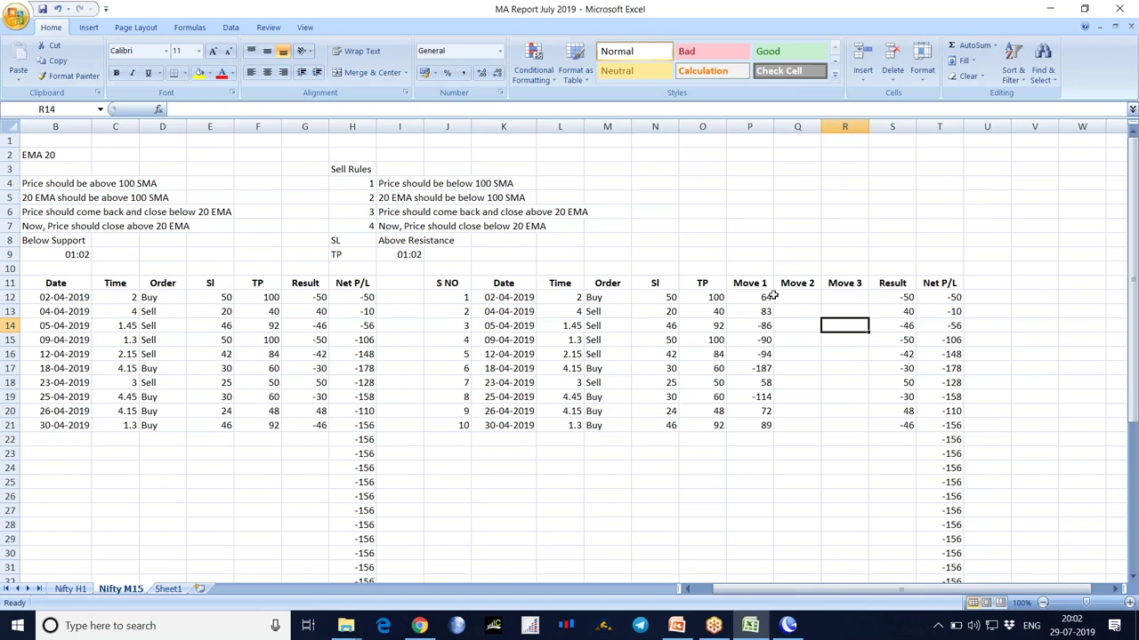
left_click(788, 625)
middle_click(557, 343)
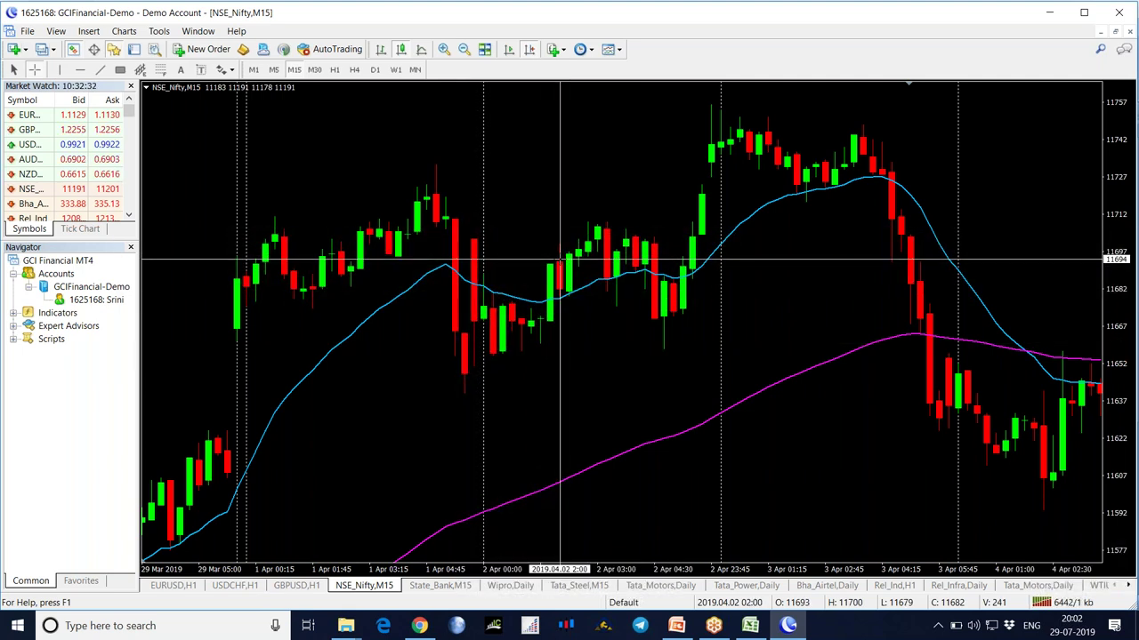
left_click_drag(559, 262, 591, 223)
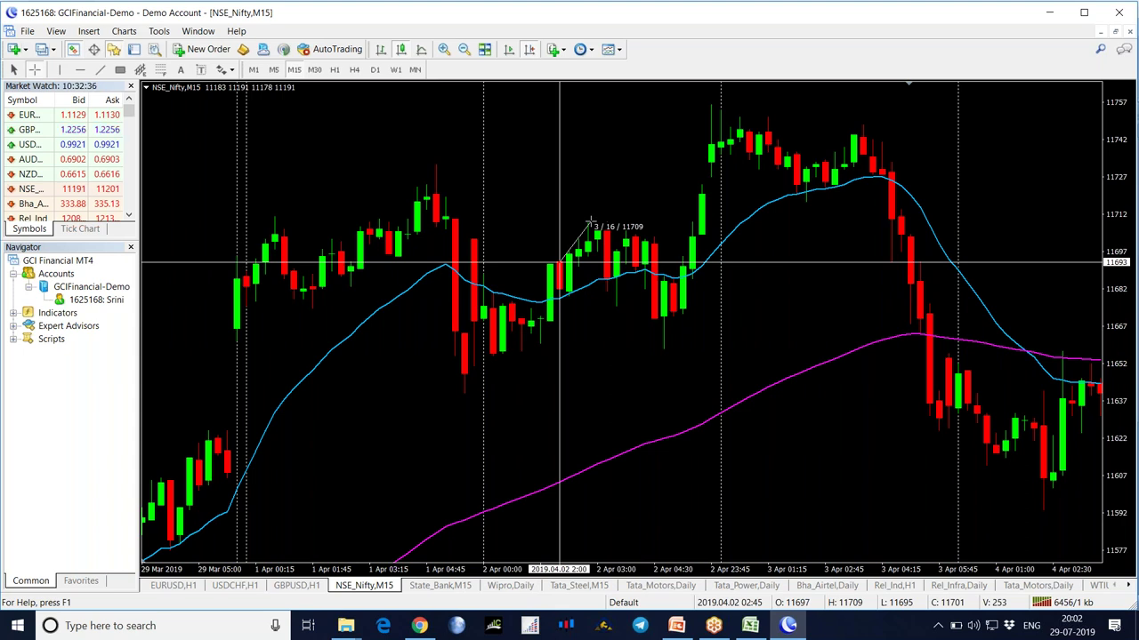
left_click_drag(590, 223, 719, 105)
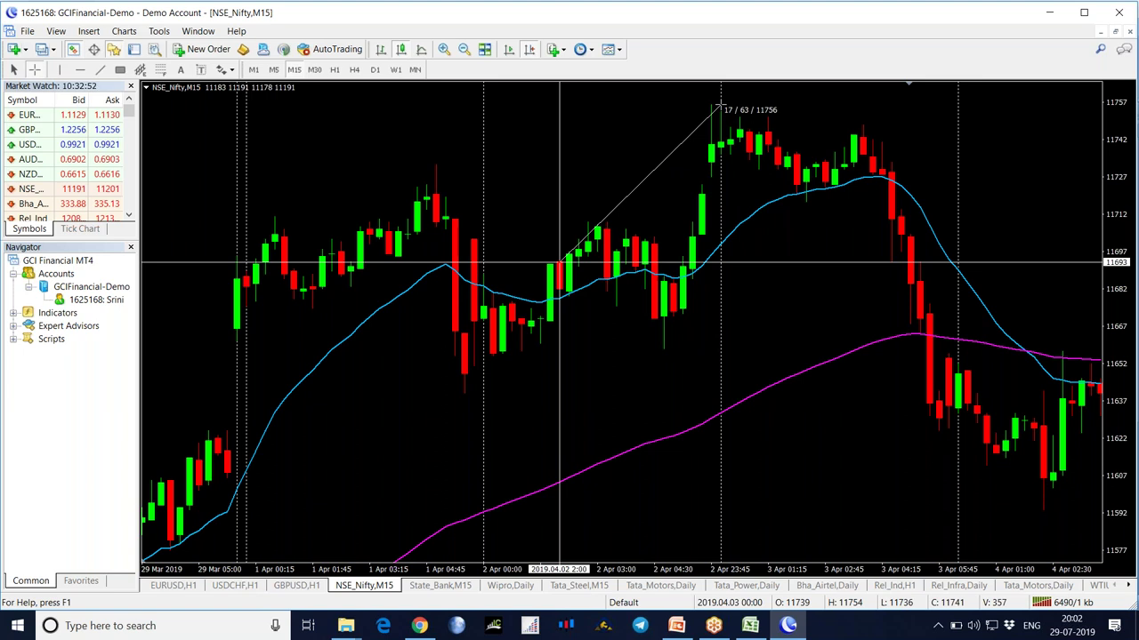
left_click_drag(713, 118, 716, 105)
Back in Excel, enter 16, 34 and 64 as Move 1, Move 2 and Move 3 of trade 1
left_click(750, 625)
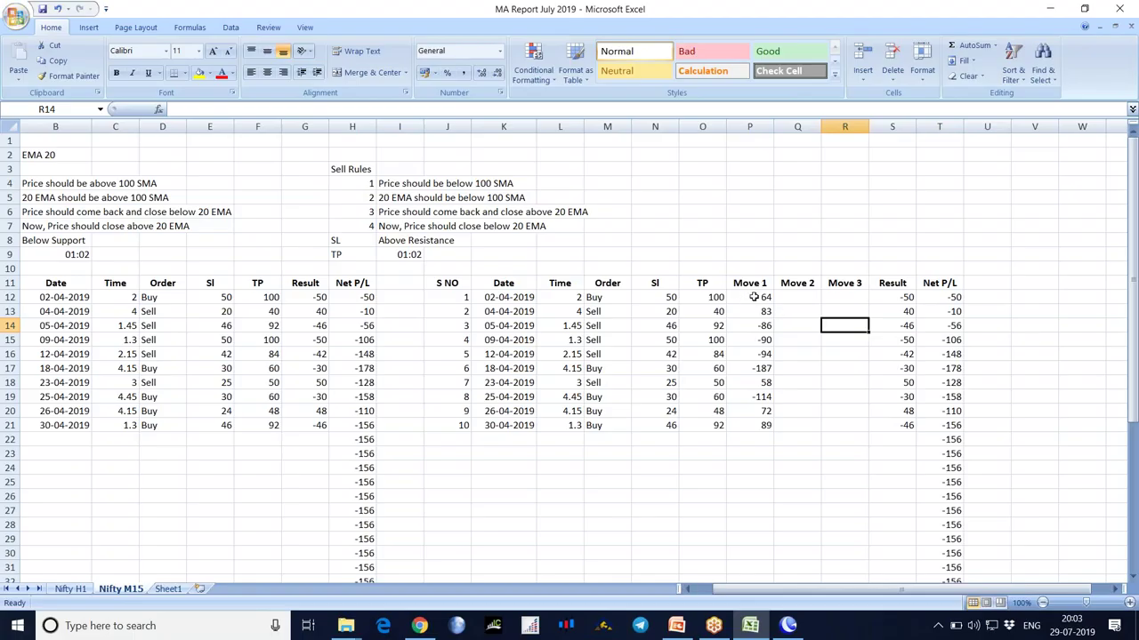
left_click(753, 296)
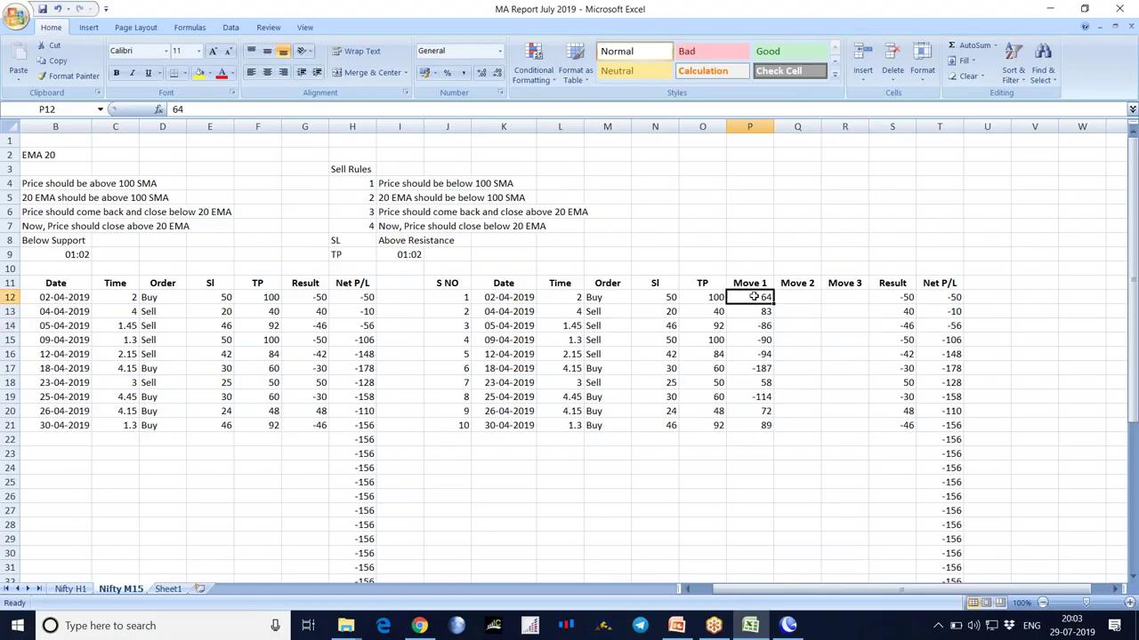
type("16")
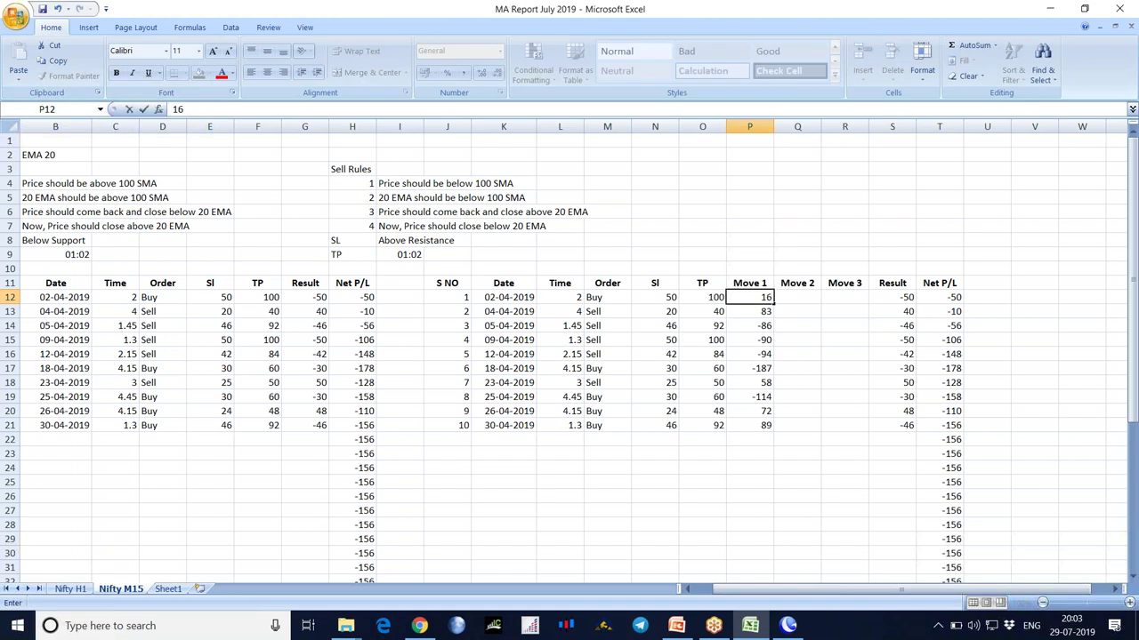
key("Tab")
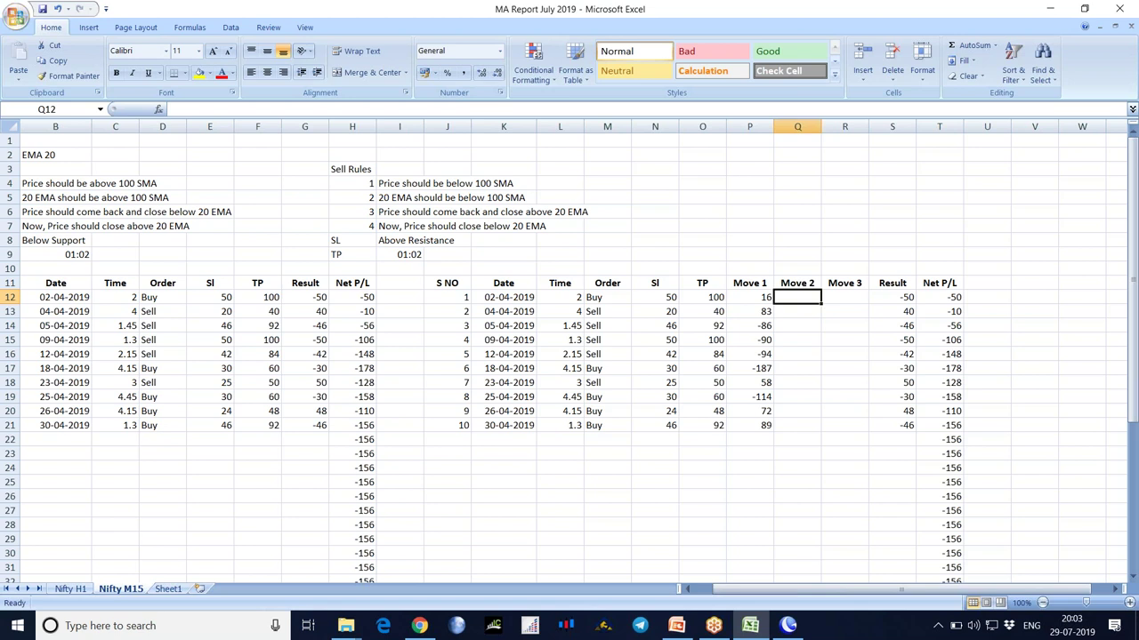
type("34")
key("Tab")
type("64")
left_click(823, 375)
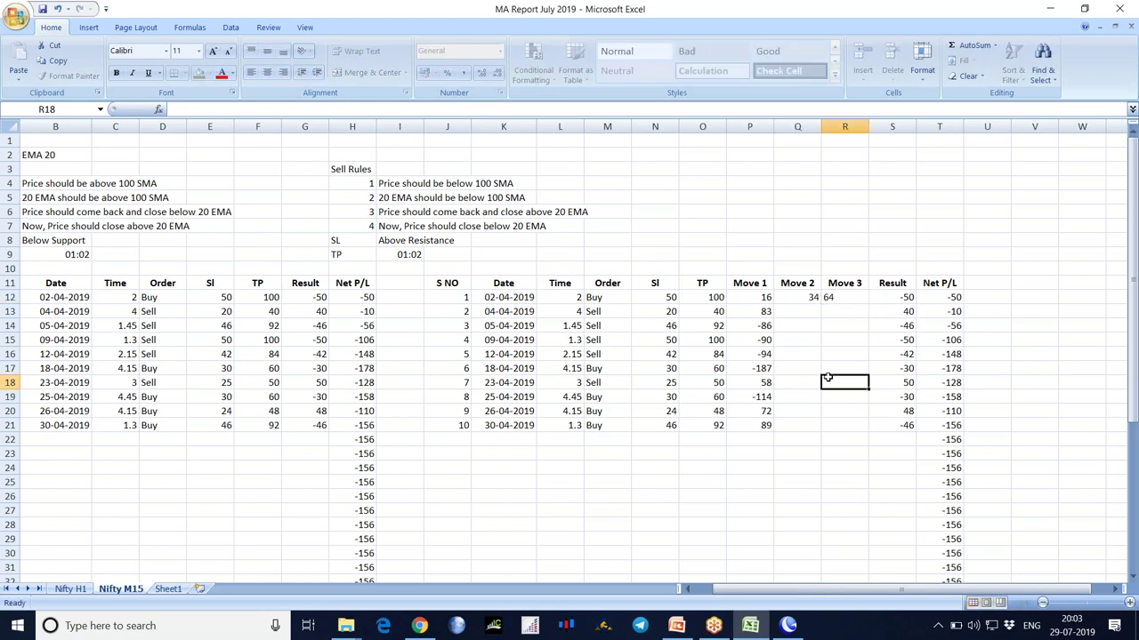
Copy the Move 1 values of trades 2 to 10, range P13:P21, into the Move 3 column starting at R13
left_click_drag(747, 313, 763, 427)
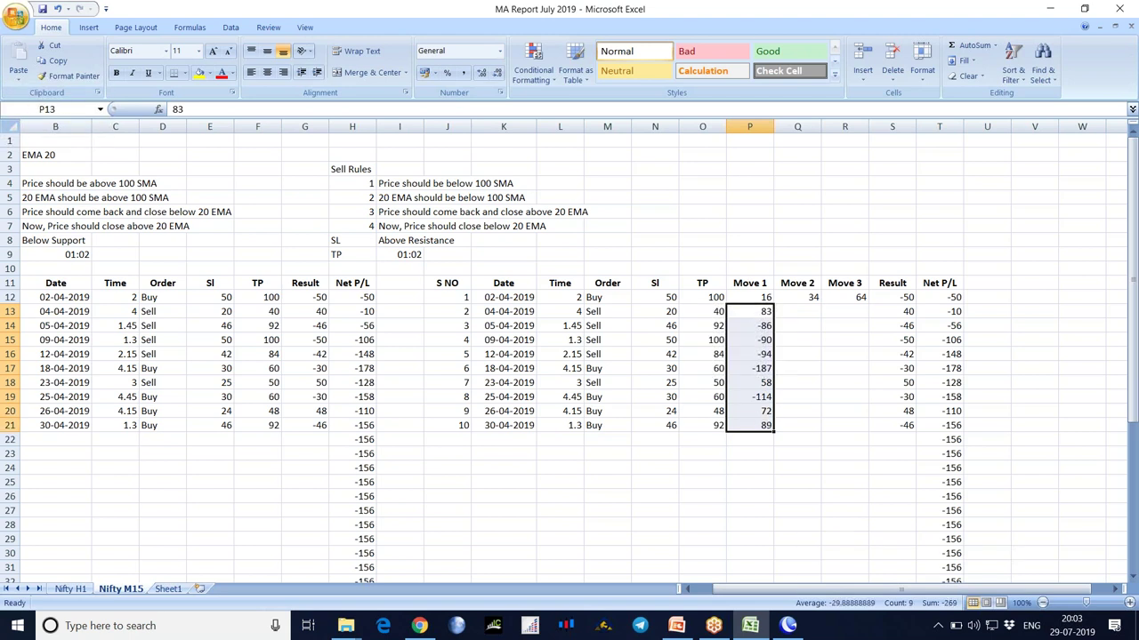
key("ctrl+c")
left_click(854, 311)
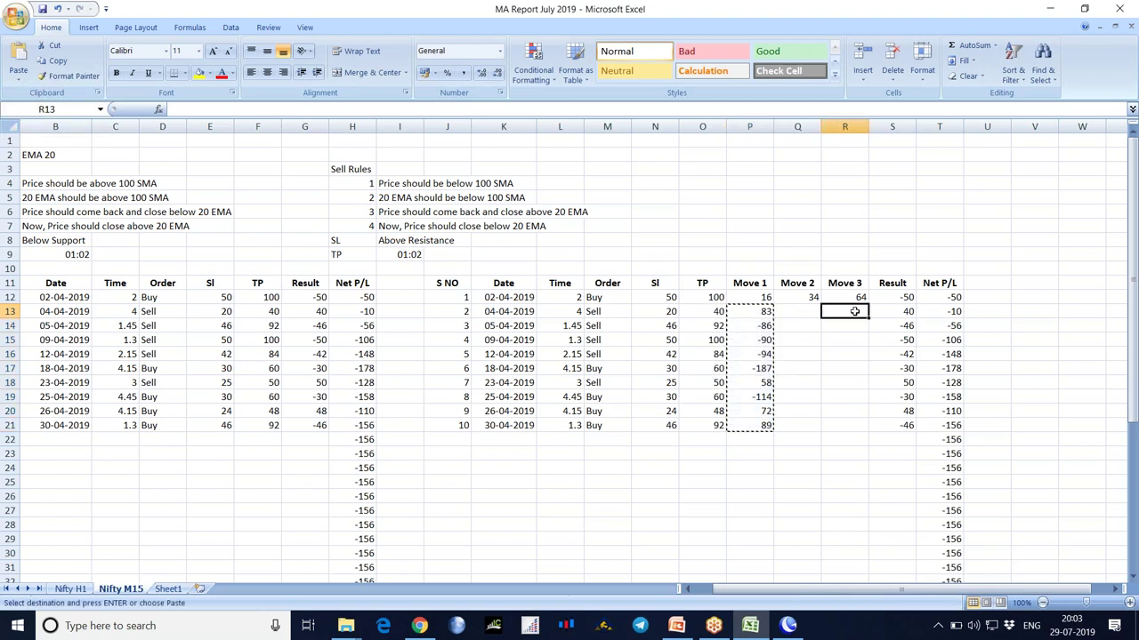
key("ctrl+v")
left_click(801, 469)
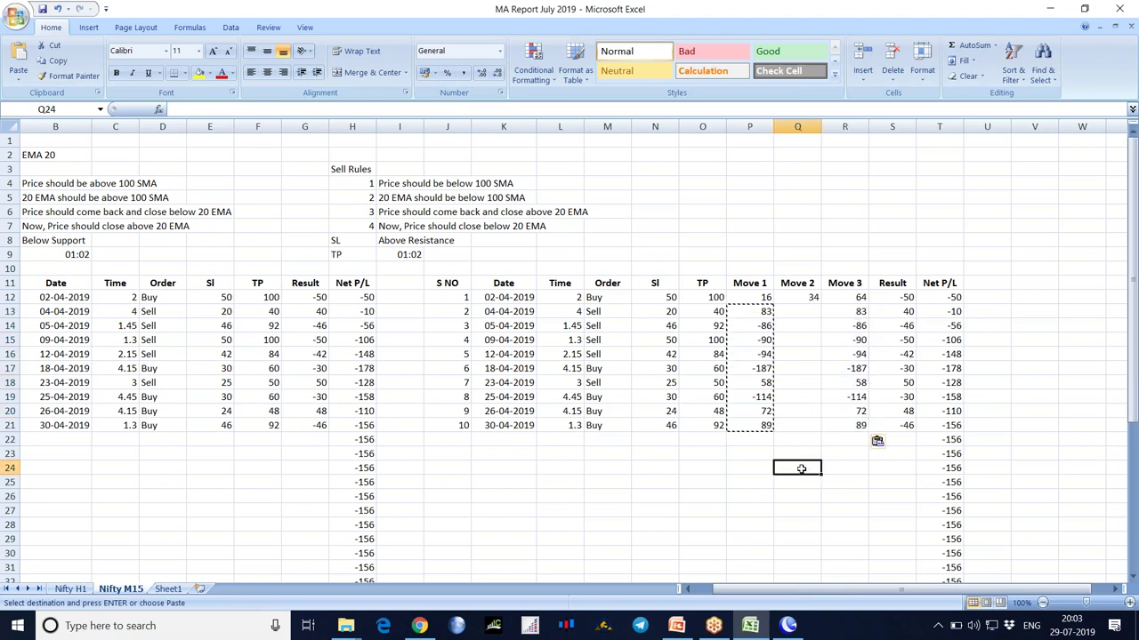
key("Escape")
Clear the Move 1 values of trades 2 to 10 in P13:P21
left_click_drag(754, 309, 757, 423)
key("Delete")
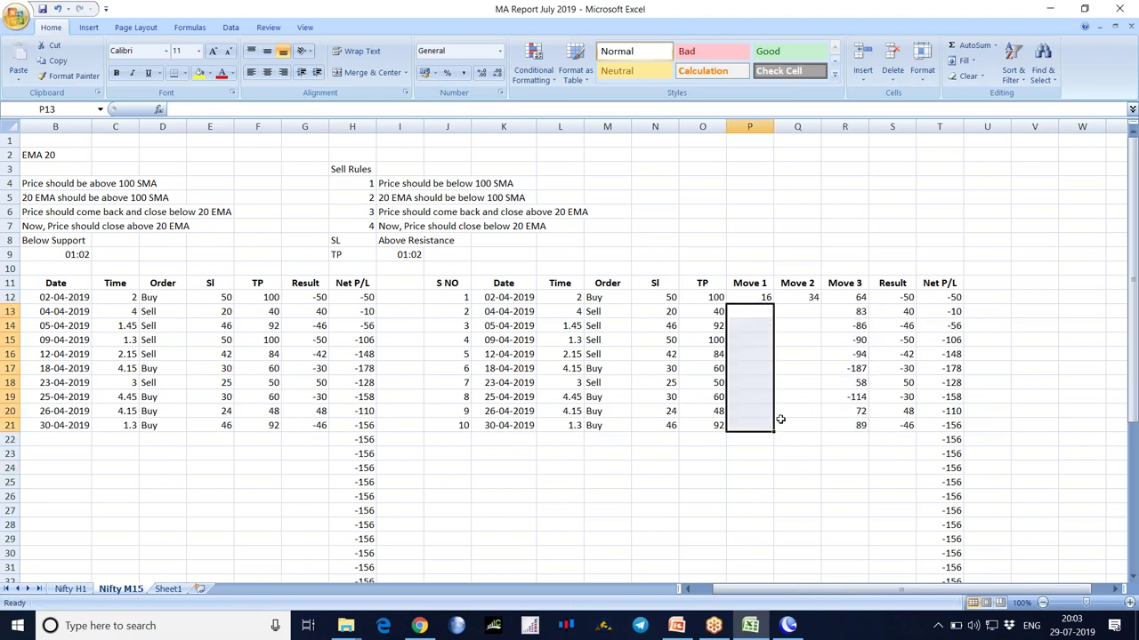
left_click(789, 498)
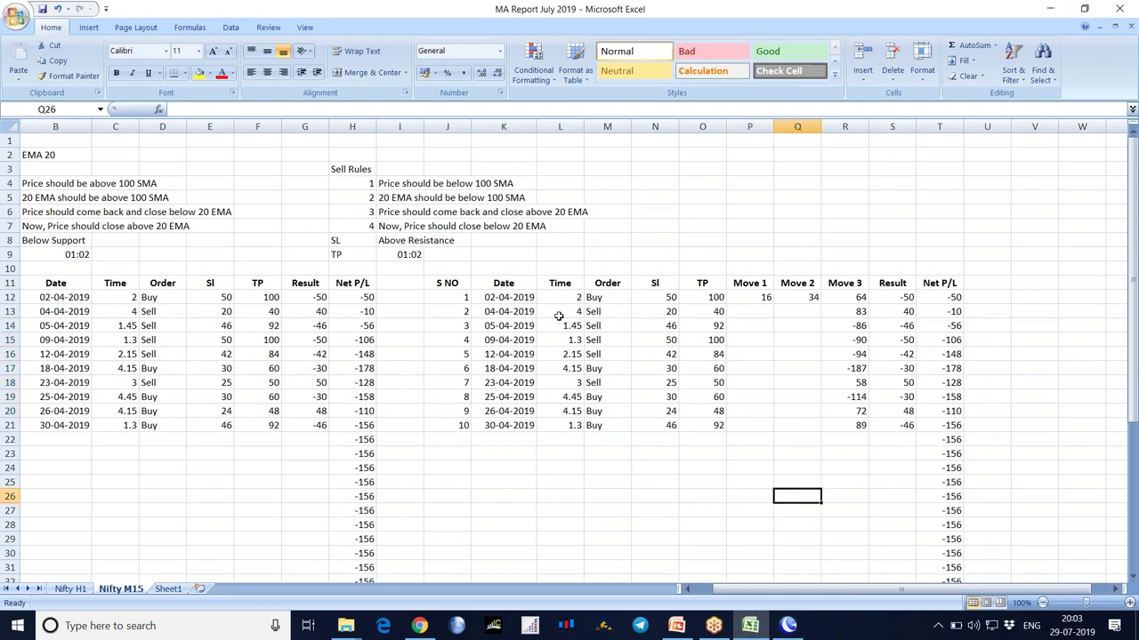
Switch to the MT4 Nifty M15 chart and measure the fall after the 4 April 2019 sell entry at 4:00
left_click(787, 625)
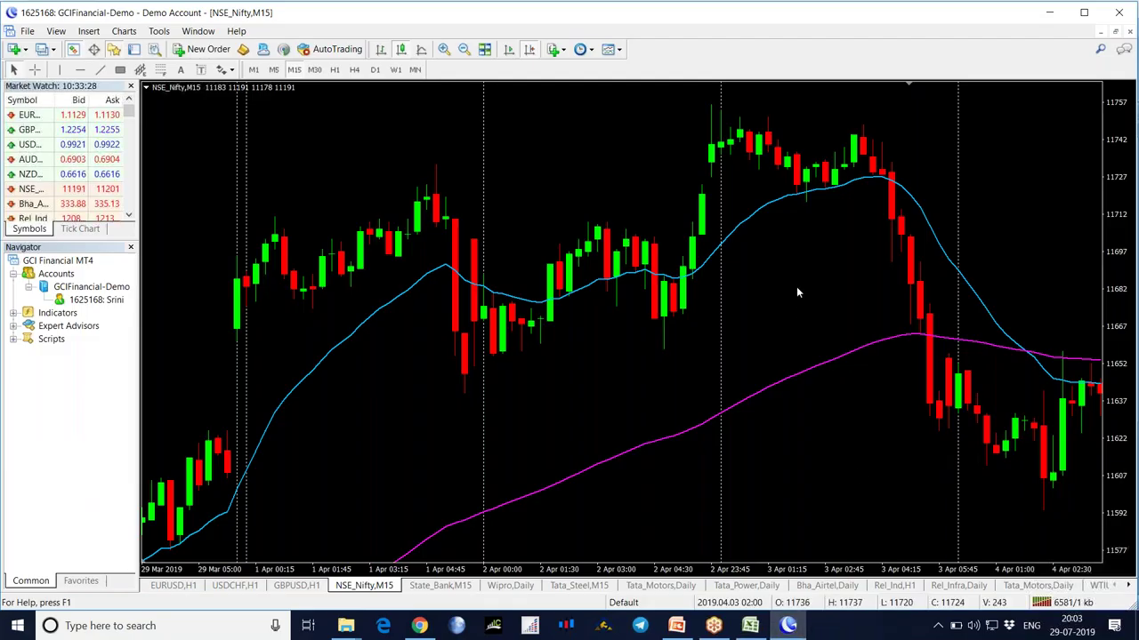
scroll(704, 303, "down", 6)
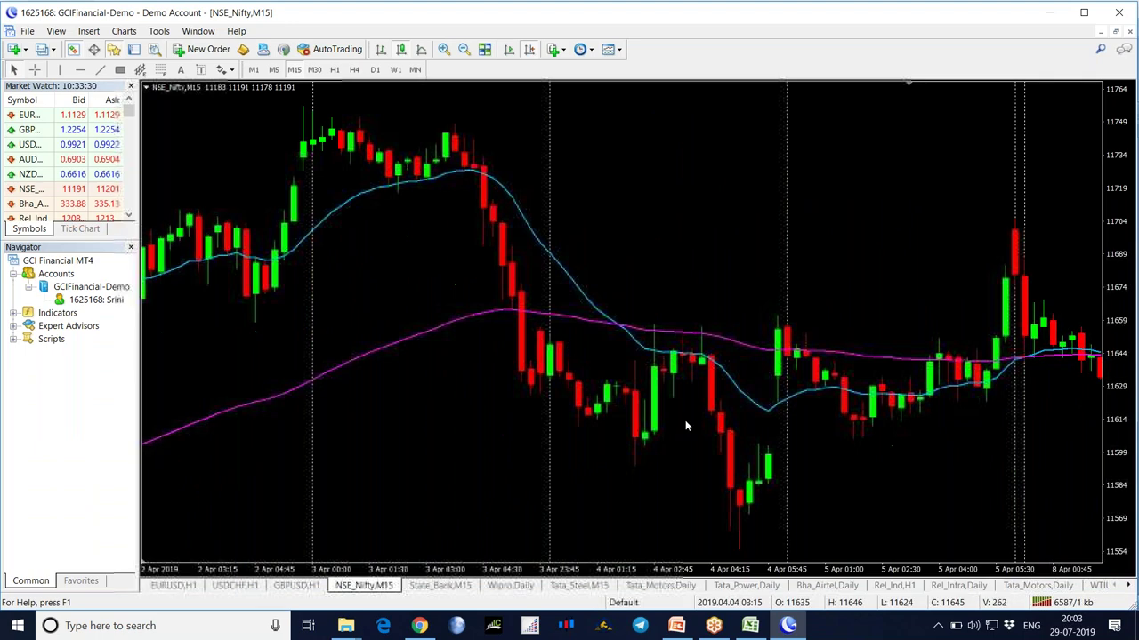
middle_click(696, 392)
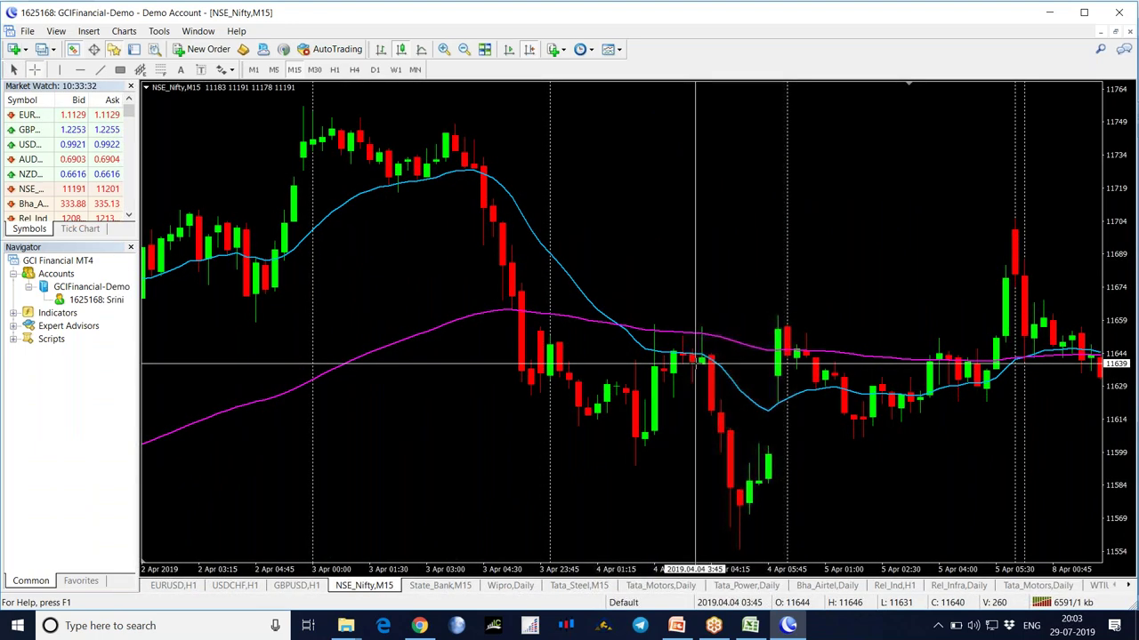
left_click_drag(698, 360, 743, 549)
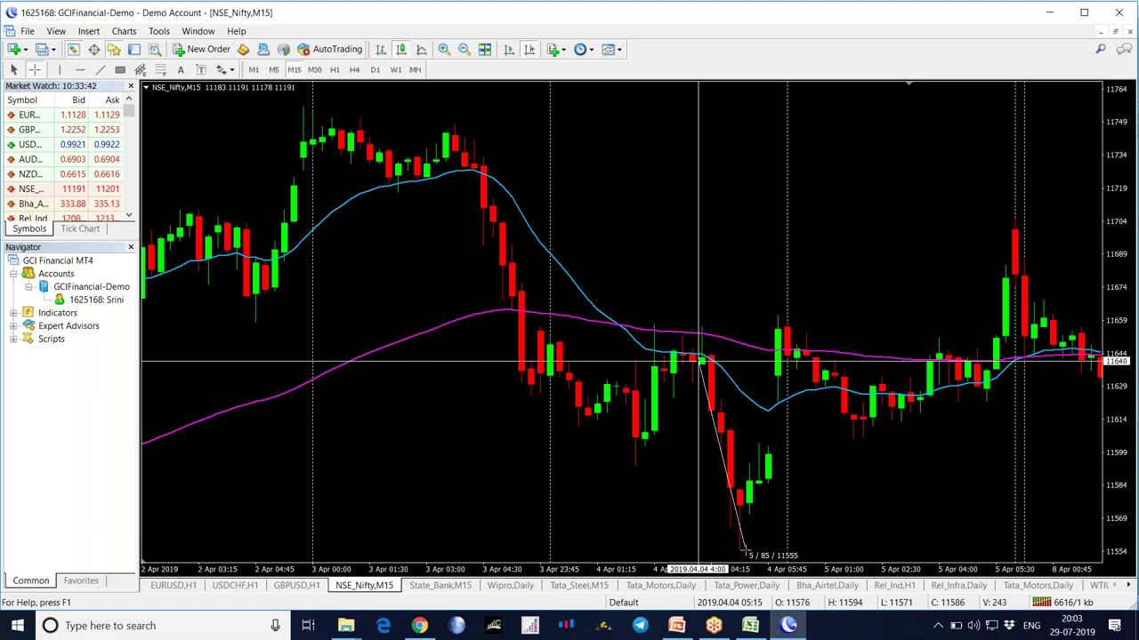
mouse_move(743, 550)
left_mouse_down()
mouse_move(781, 313)
mouse_move(707, 327)
mouse_move(746, 546)
left_mouse_up()
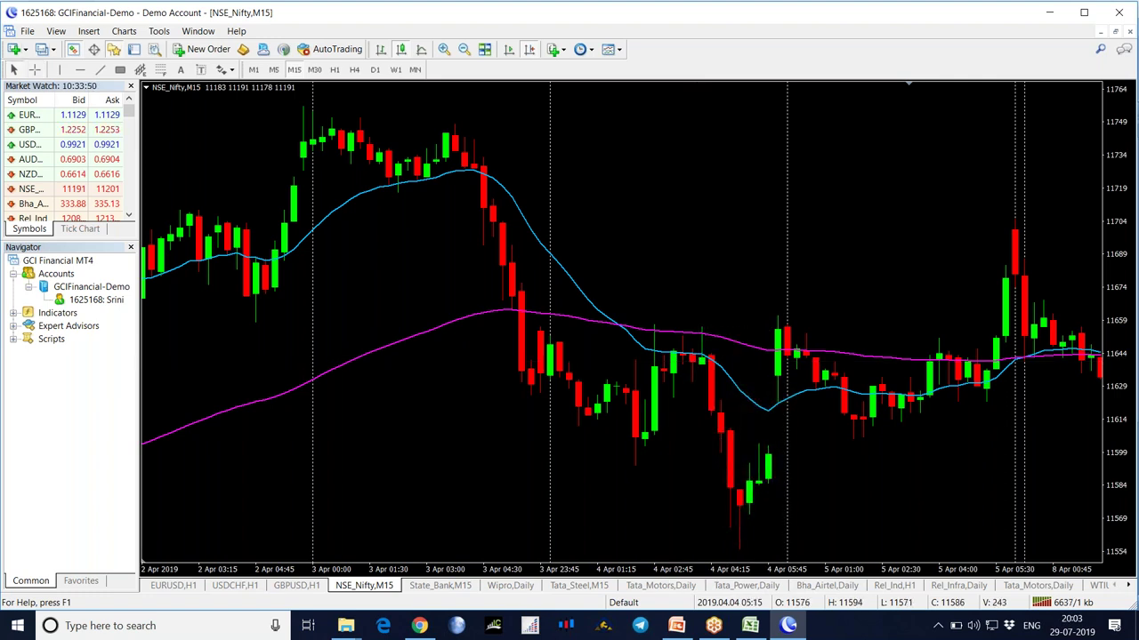
Return to Excel and set the Move 2 value of trade 1 to -34
left_click(749, 626)
left_click(795, 299)
type("-34")
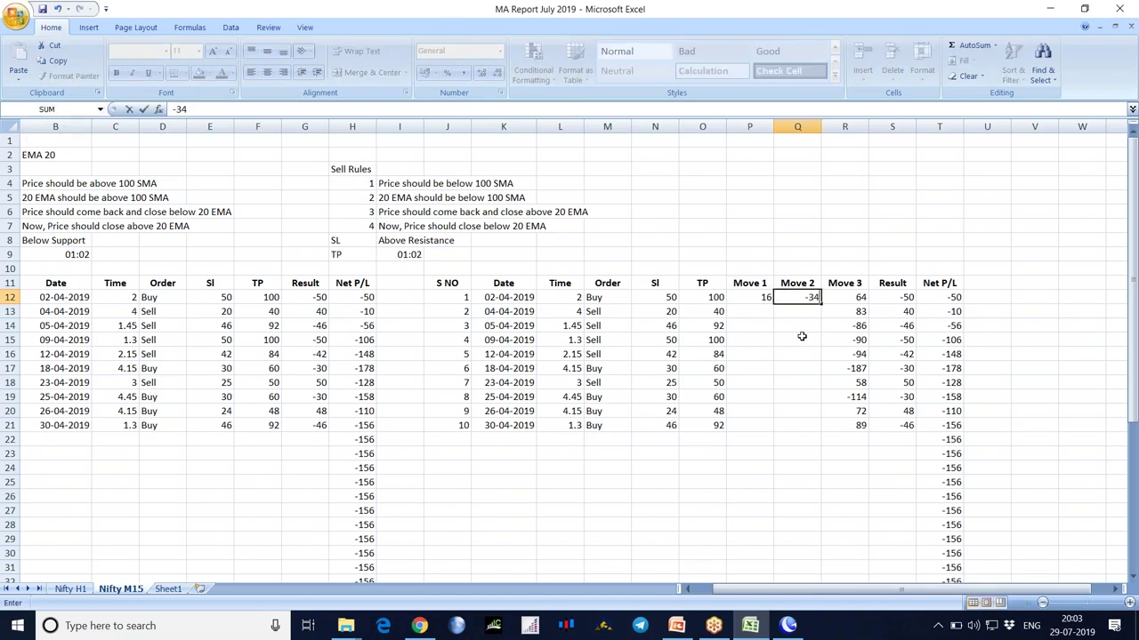
key("Return")
Enter -16 as the Move 1 value of trade 2
key("Left")
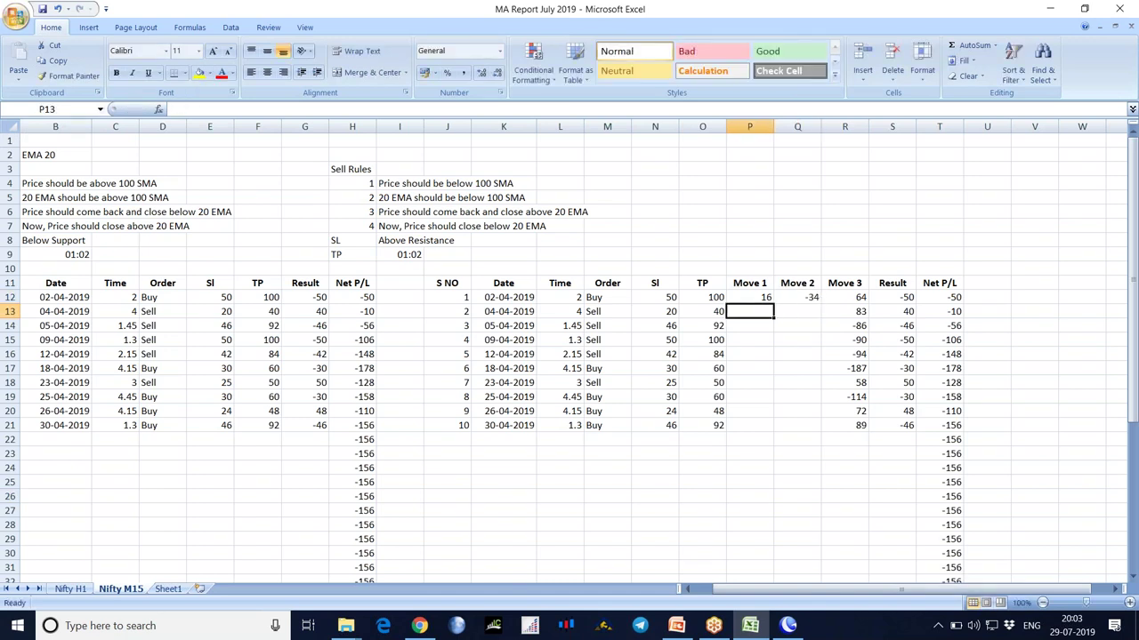
type("16")
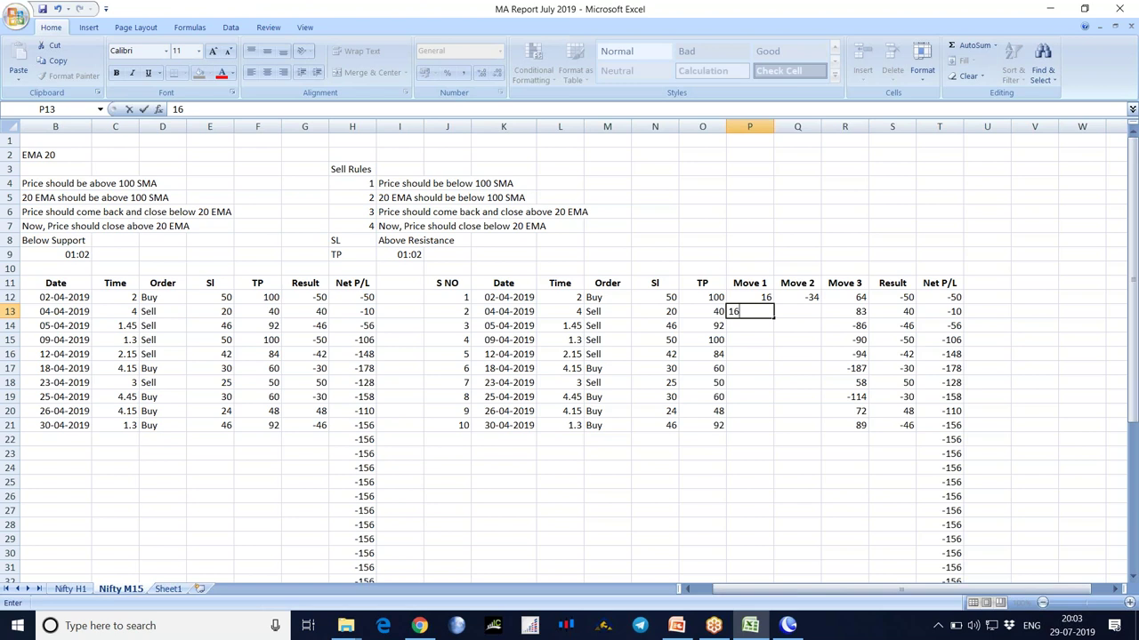
key("BackSpace")
key("BackSpace")
type("-1")
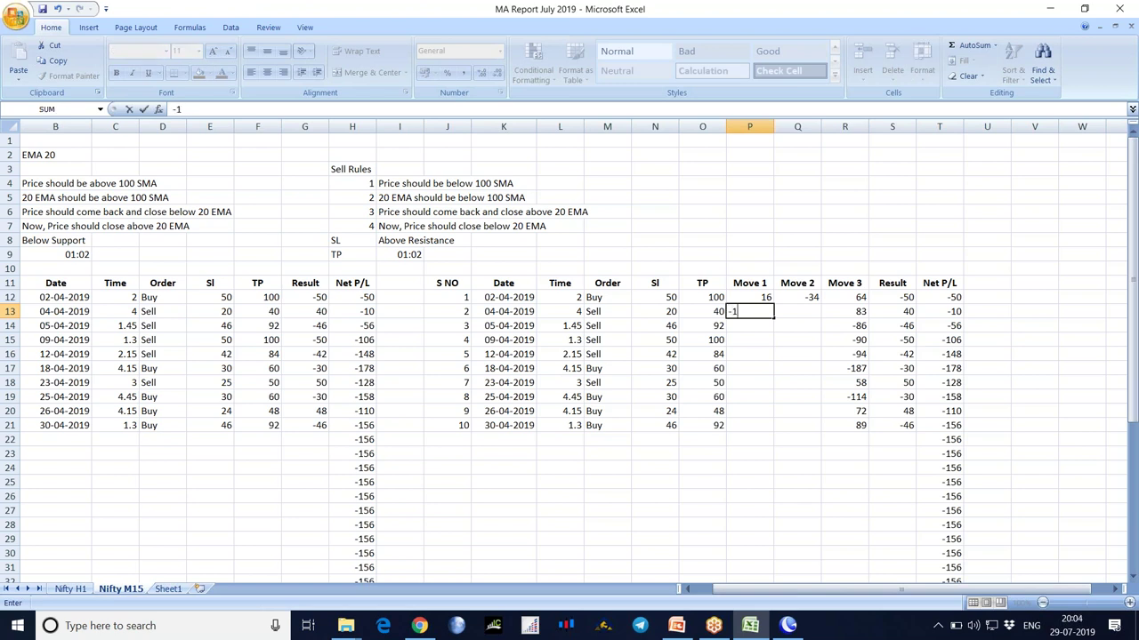
key("Tab")
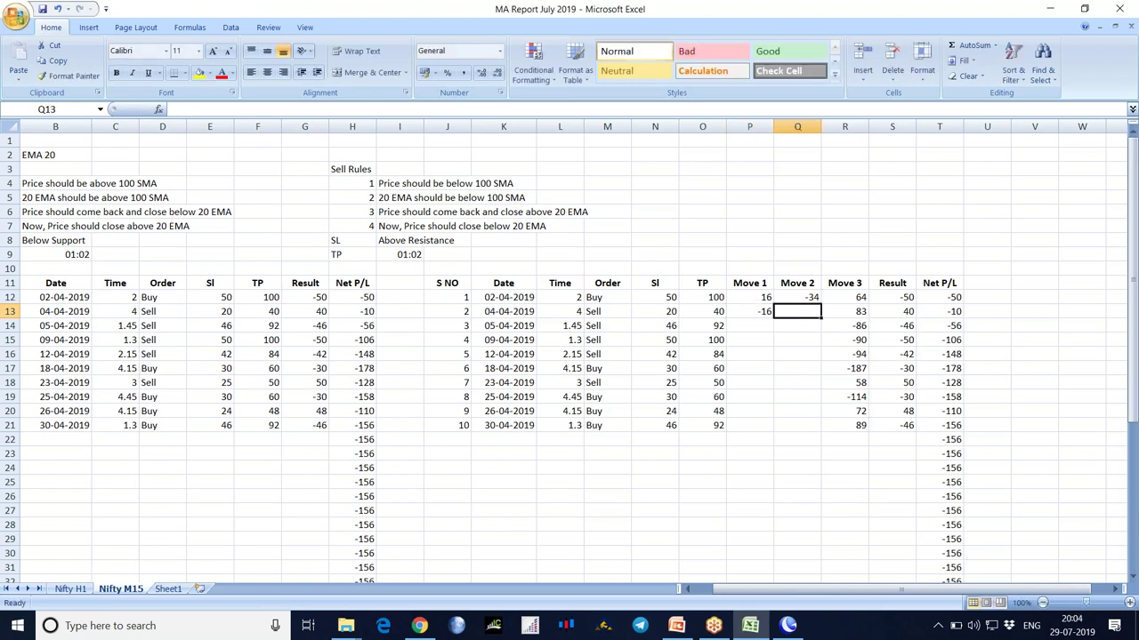
type("8")
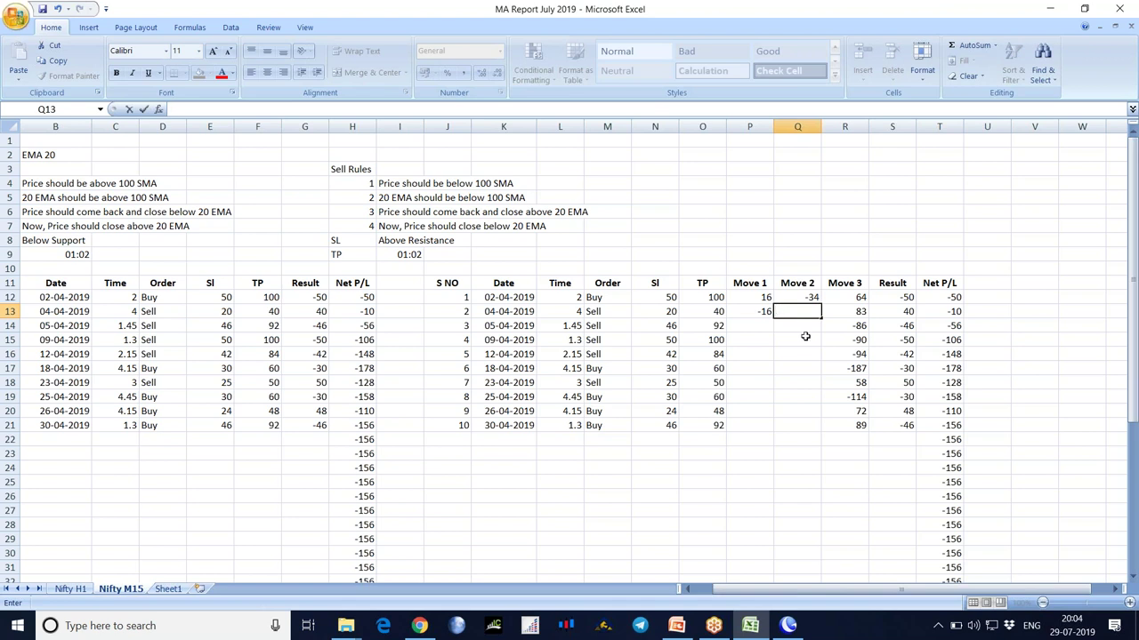
left_click(867, 310)
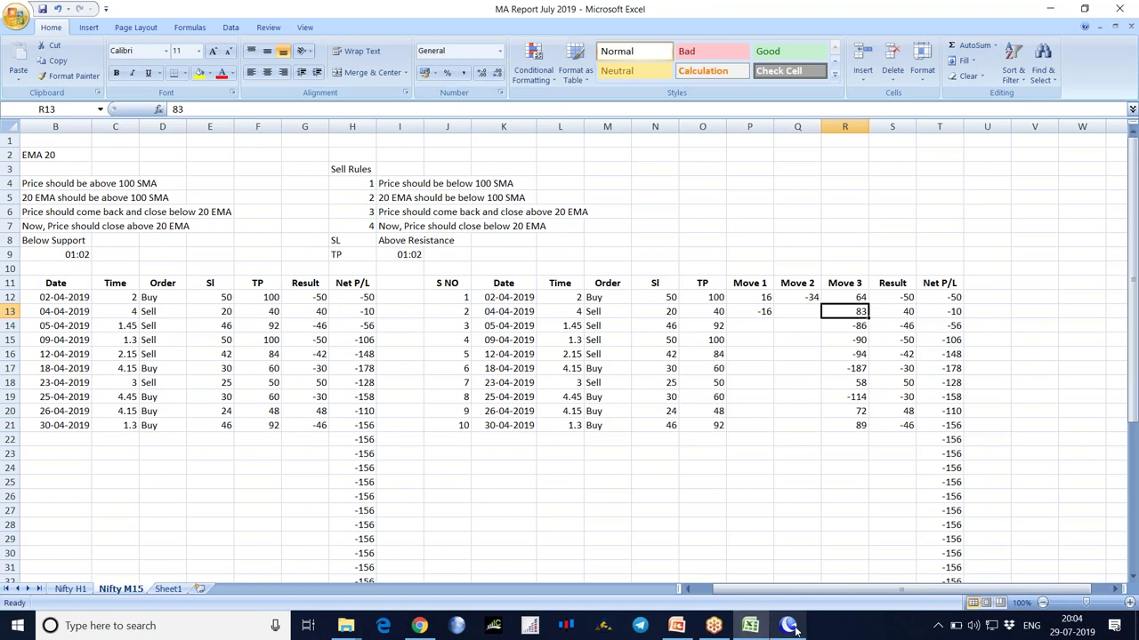
left_click(752, 627)
left_click(752, 627)
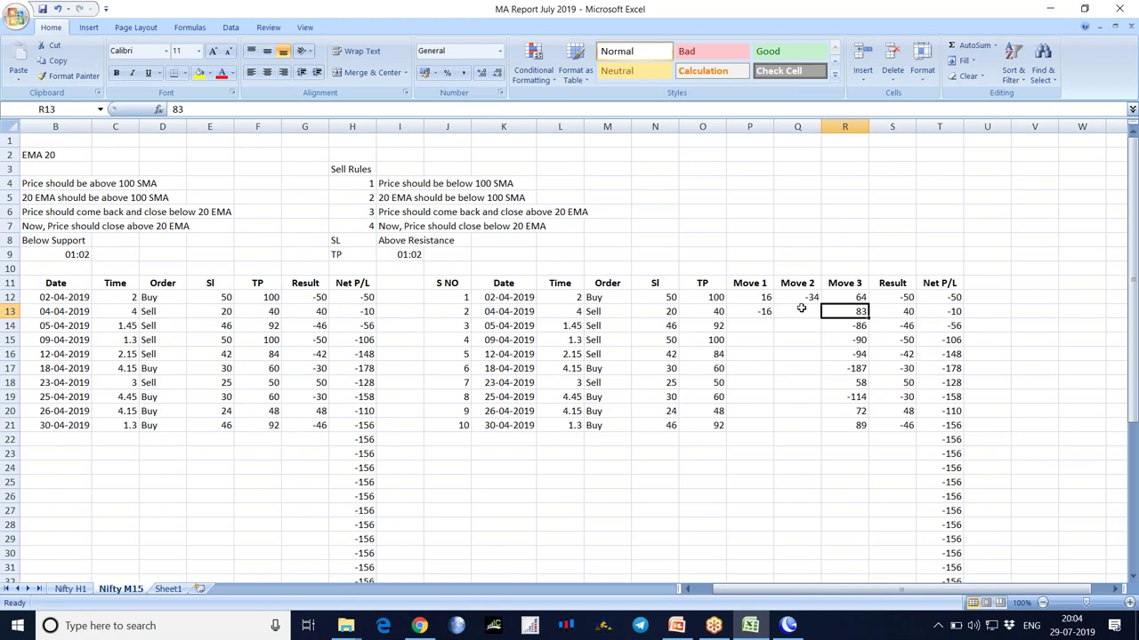
Switch to the MT4 Nifty M15 chart and measure the rise after the 5 April 2019 sell entry at 1:45
left_click(783, 631)
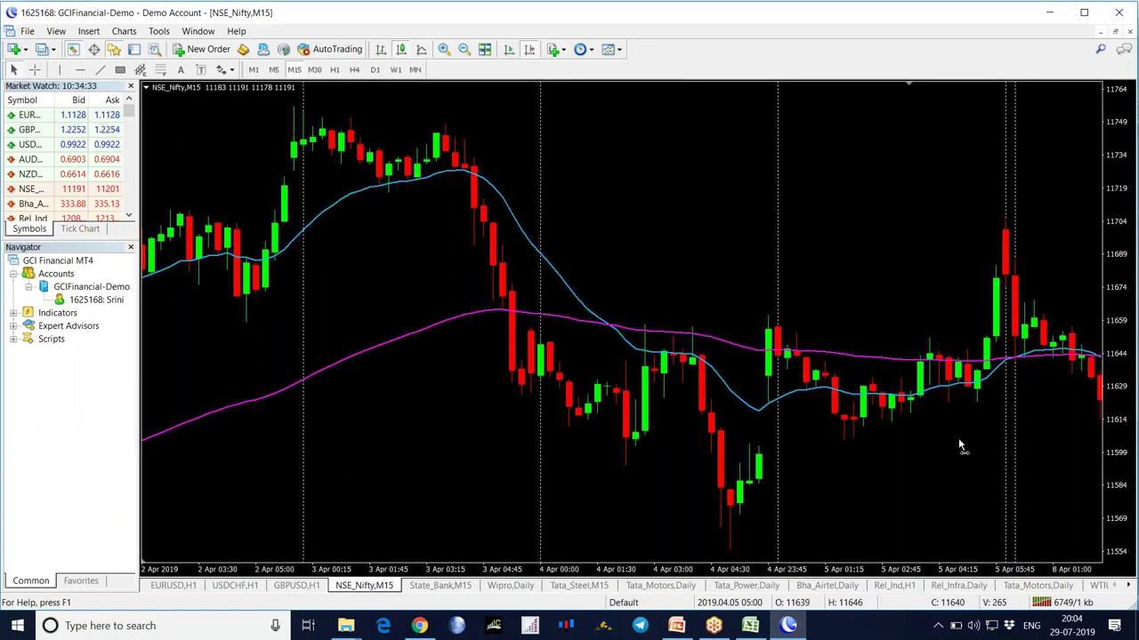
middle_click(868, 405)
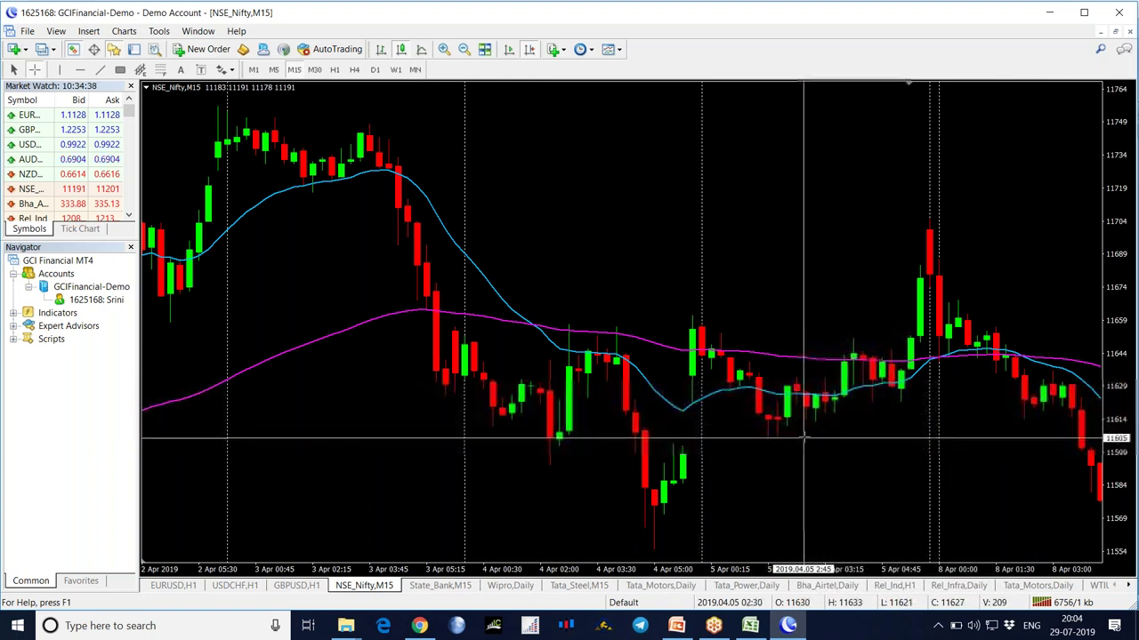
mouse_move(762, 412)
left_click_drag(762, 412, 929, 222)
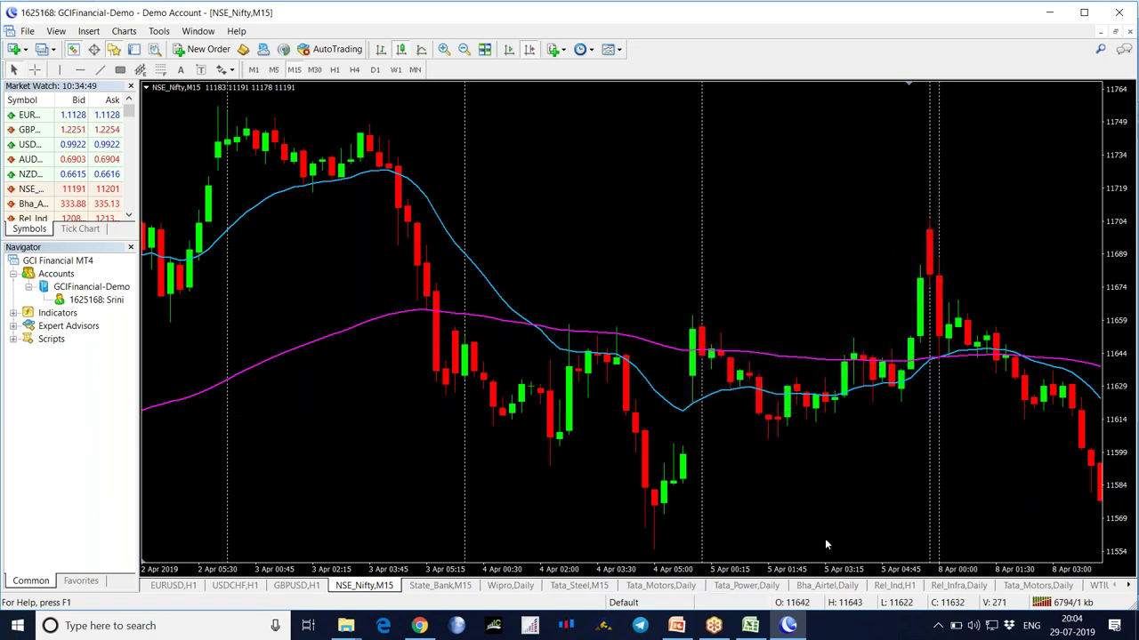
Return to Excel and enter 10 as the Move 1 value of trade 3
left_click(750, 625)
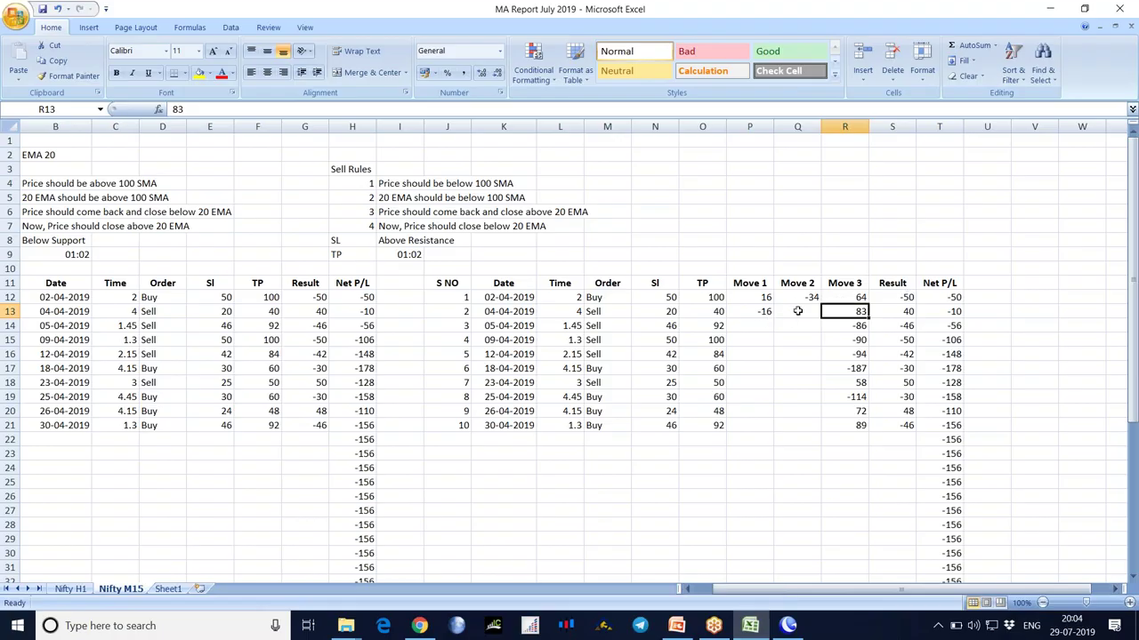
left_click(763, 325)
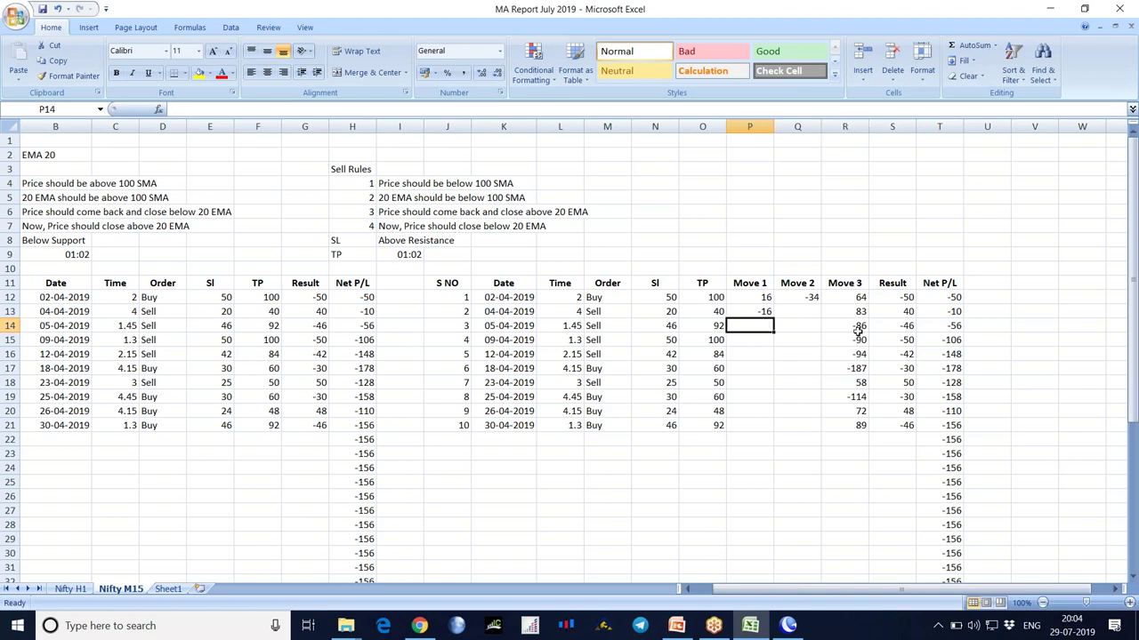
type("10")
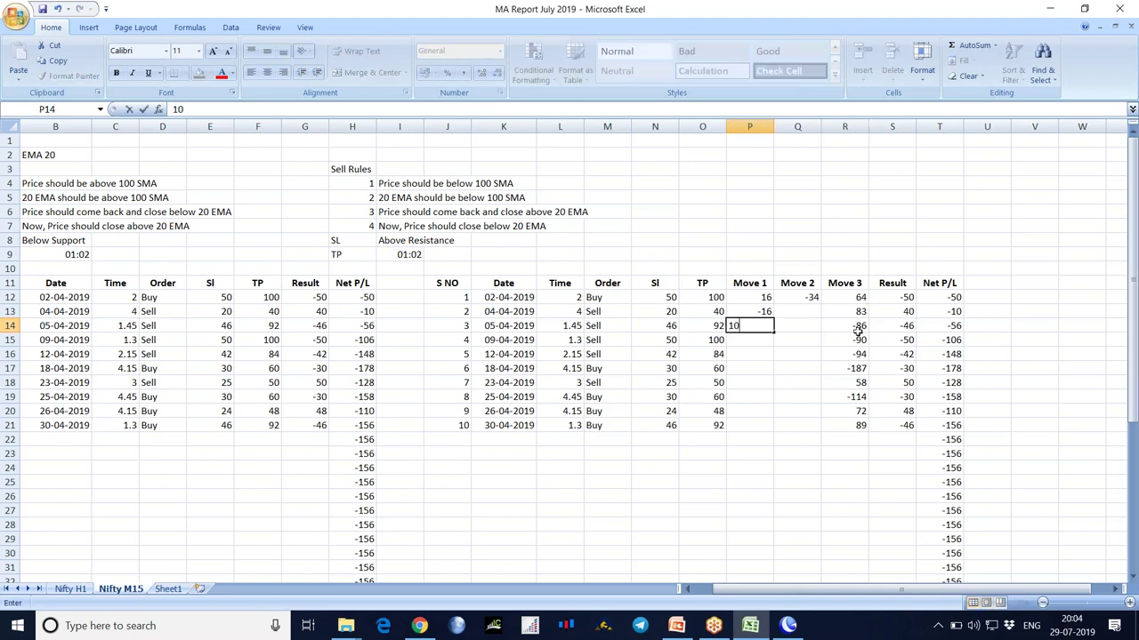
key("Return")
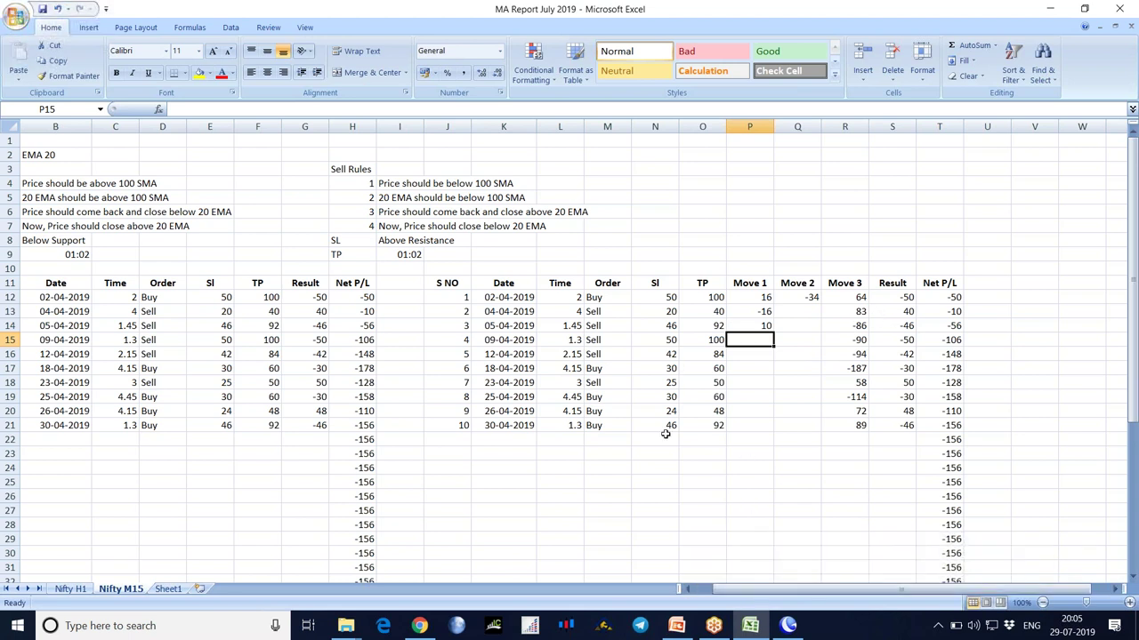
Switch to the MT4 Nifty M15 chart and measure the price swing after the 9 April 2019 sell entry
left_click(787, 626)
scroll(890, 396, "down", 10)
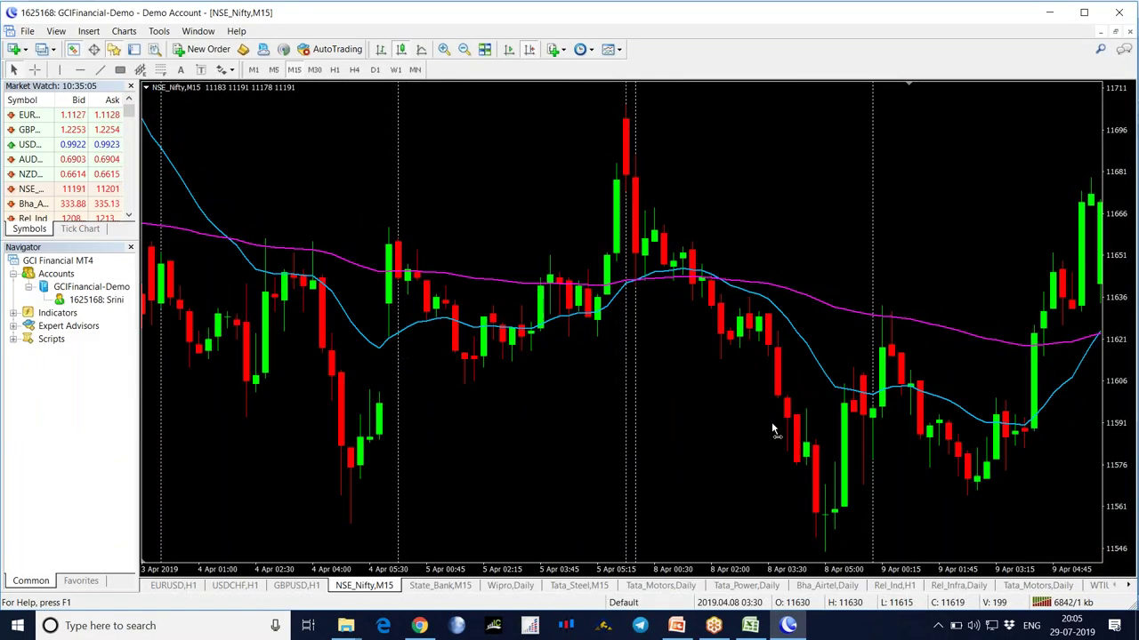
scroll(771, 422, "down", 5)
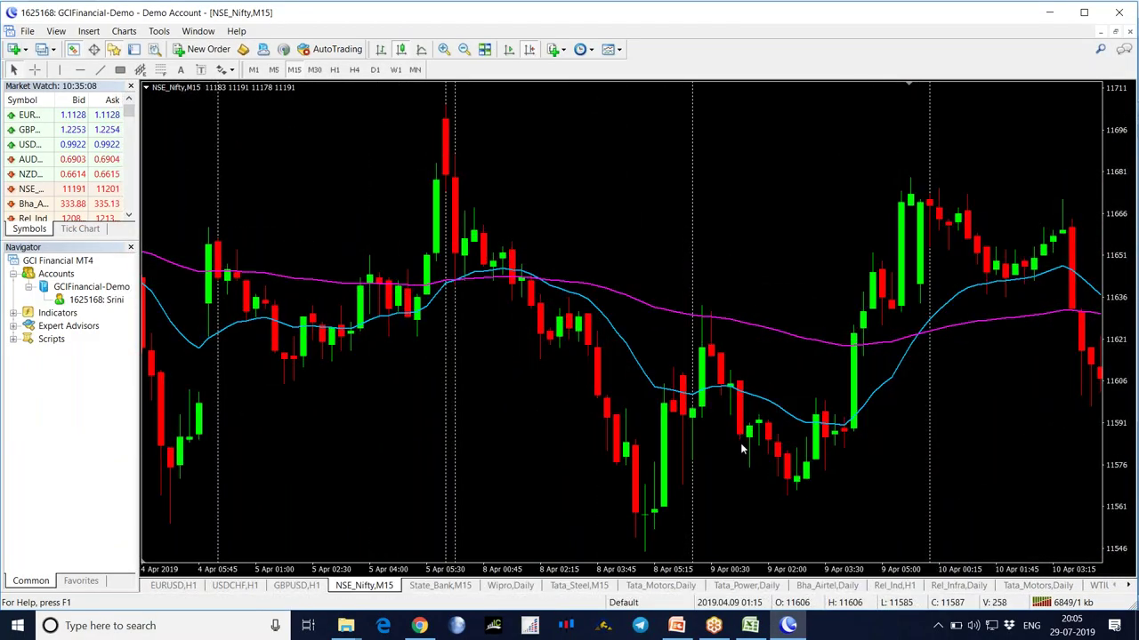
middle_click(740, 442)
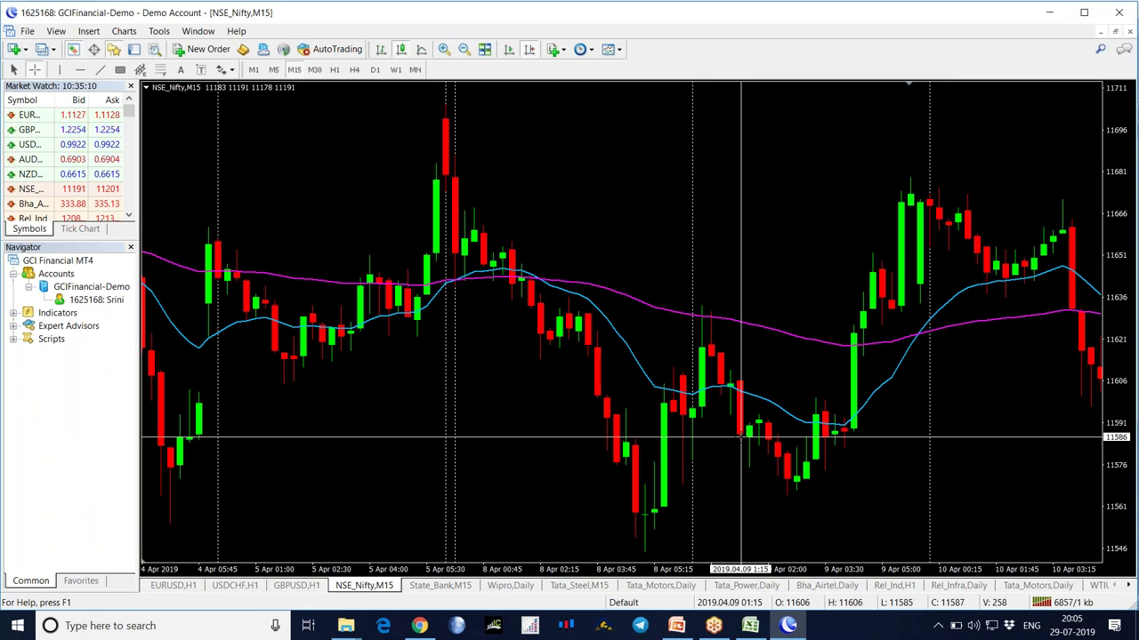
left_click_drag(740, 436, 920, 181)
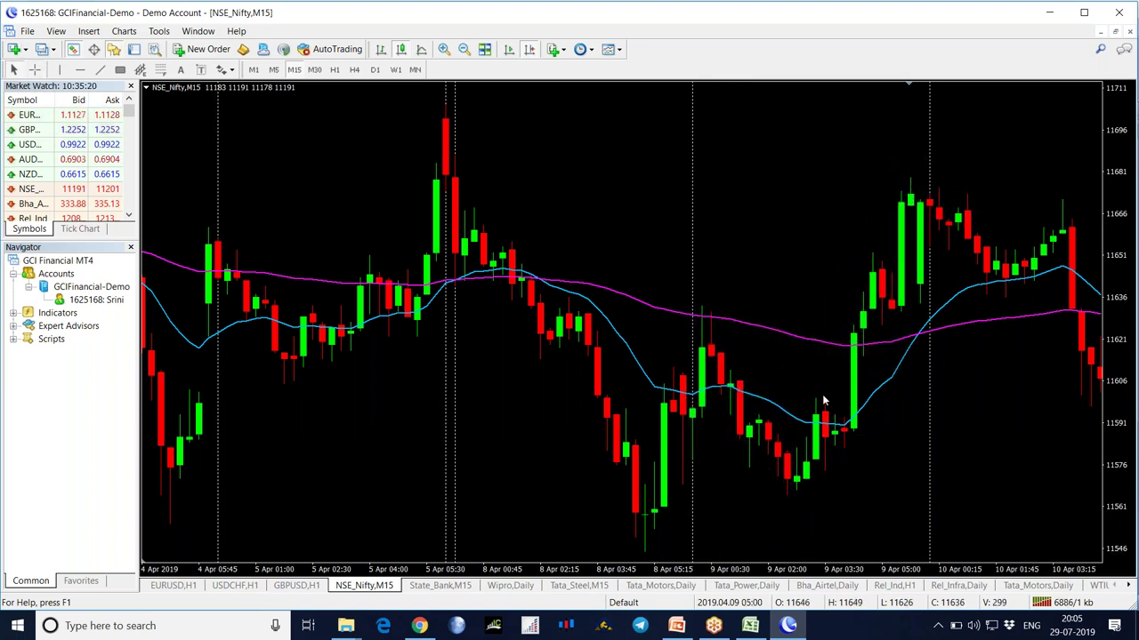
Return to Excel and enter 20 as the Move 1 value of trade 4
left_click(751, 626)
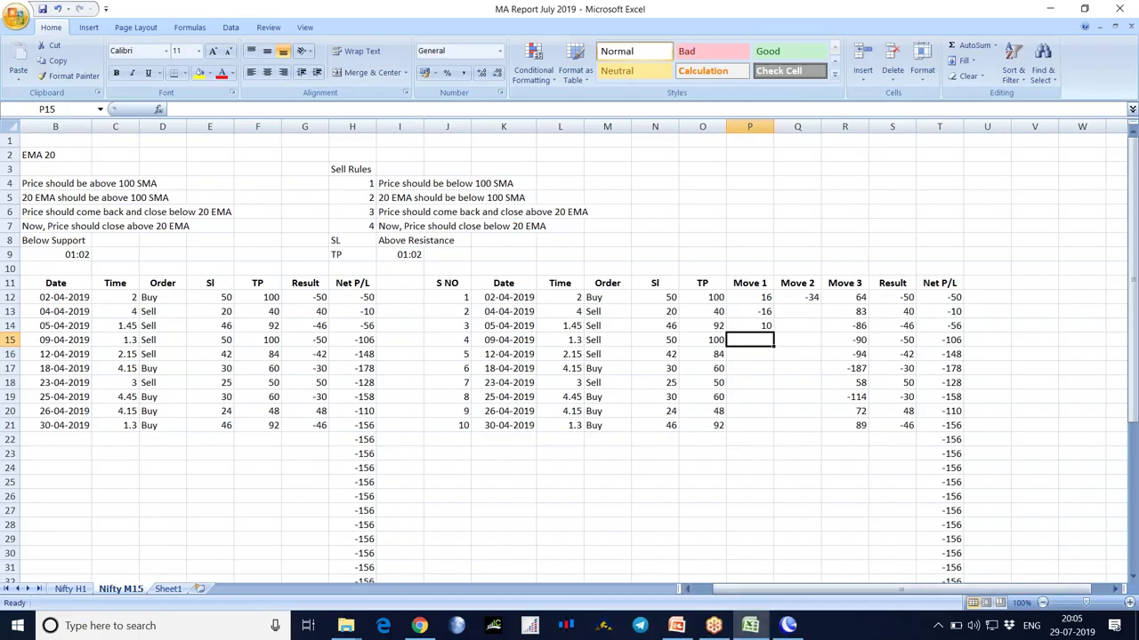
type("2")
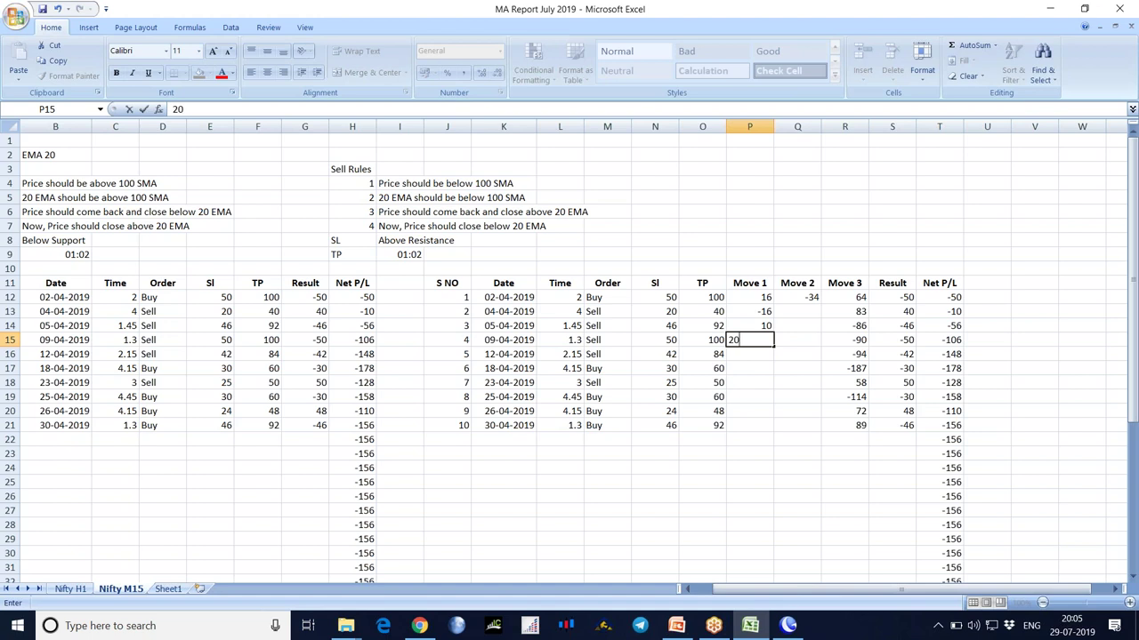
type("0")
key("Tab")
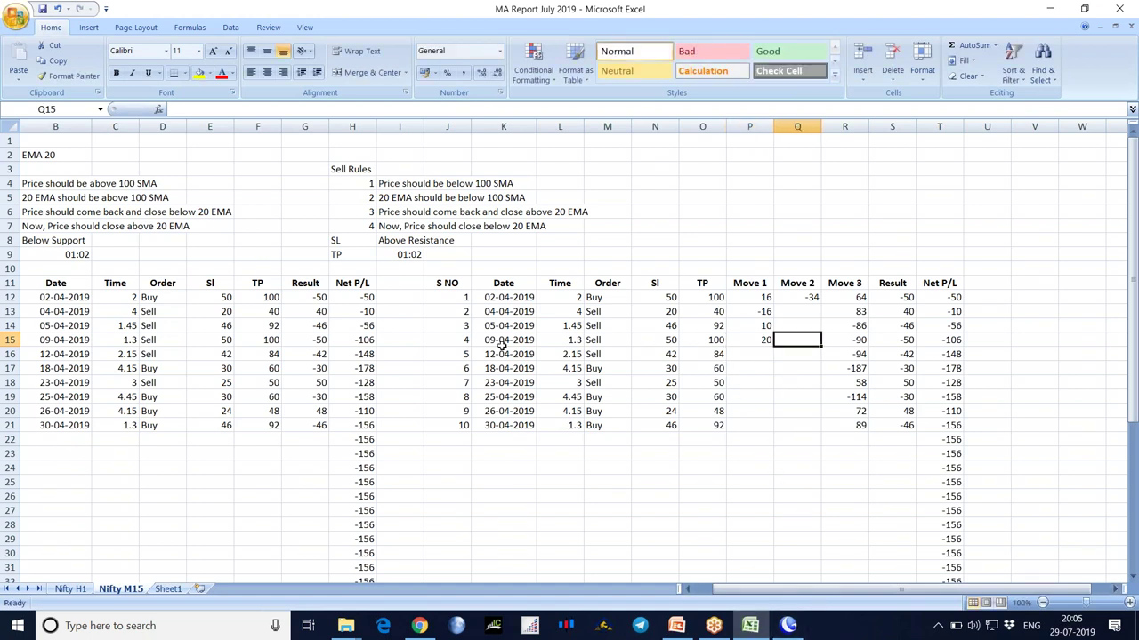
Switch to the MT4 Nifty M15 chart and measure the small fall after the 12 April 2019 sell entry
left_click(788, 626)
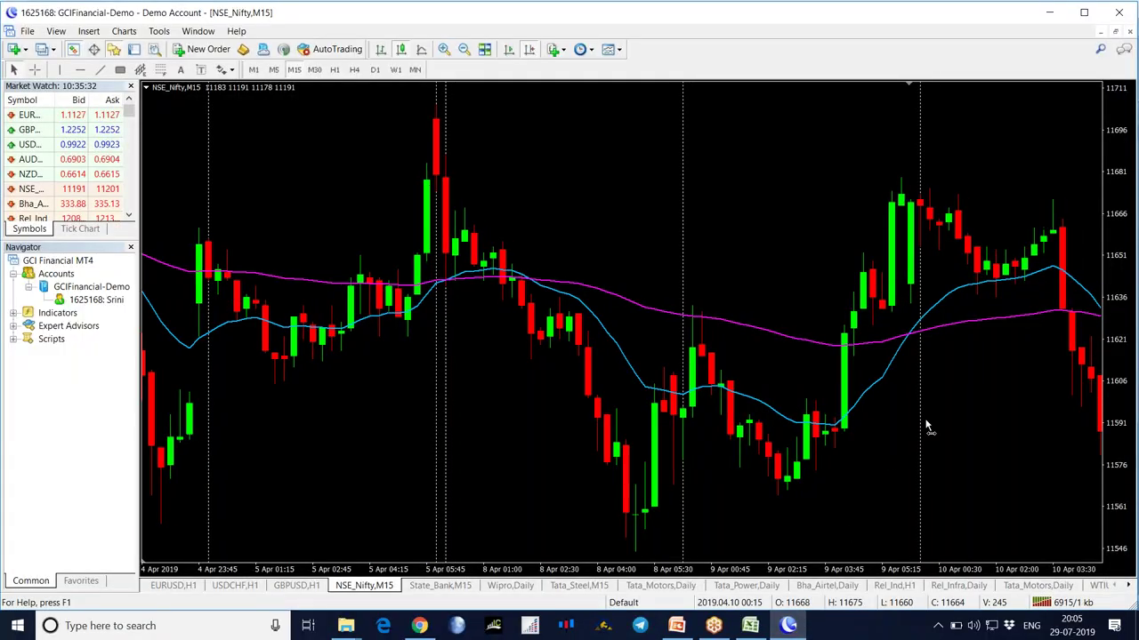
scroll(902, 427, "down", 5)
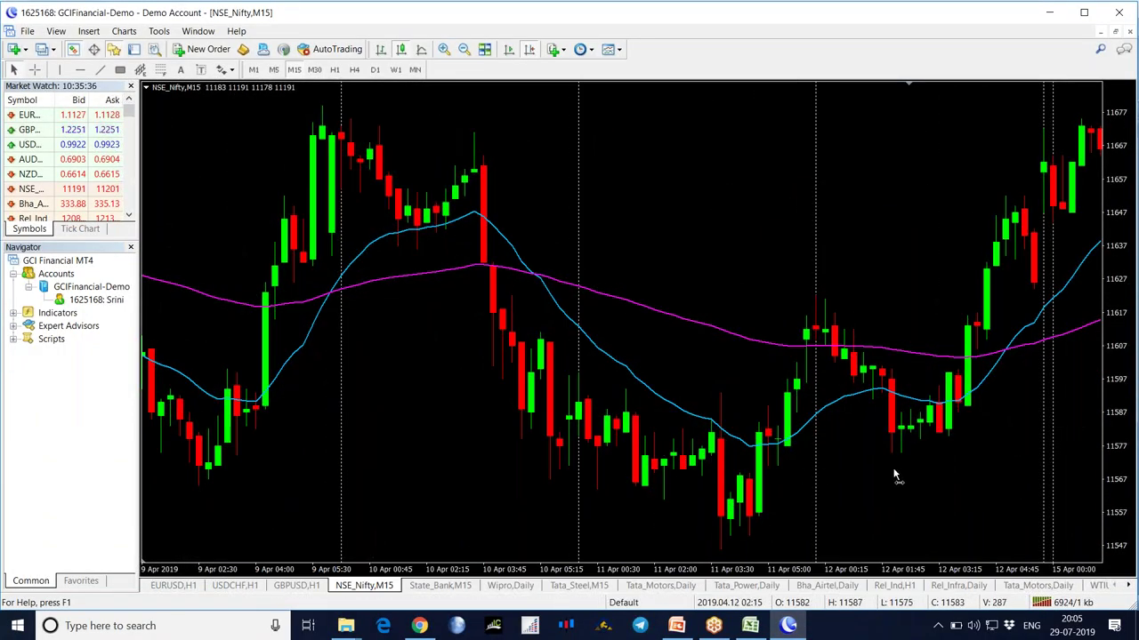
scroll(893, 471, "down", 5)
middle_click(729, 452)
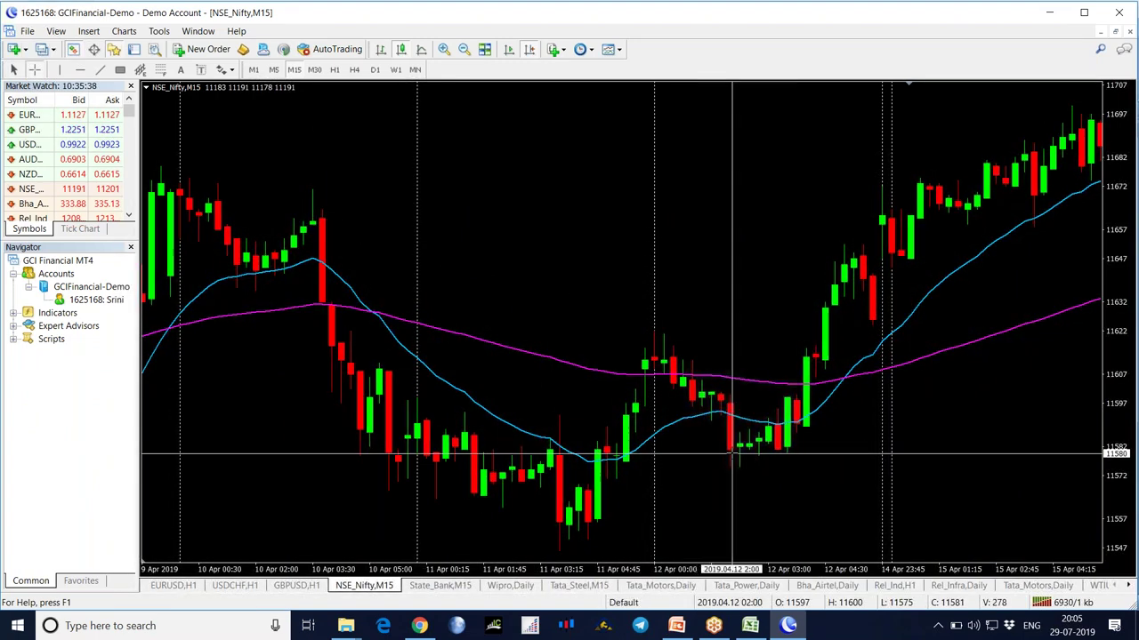
left_click_drag(729, 450, 752, 467)
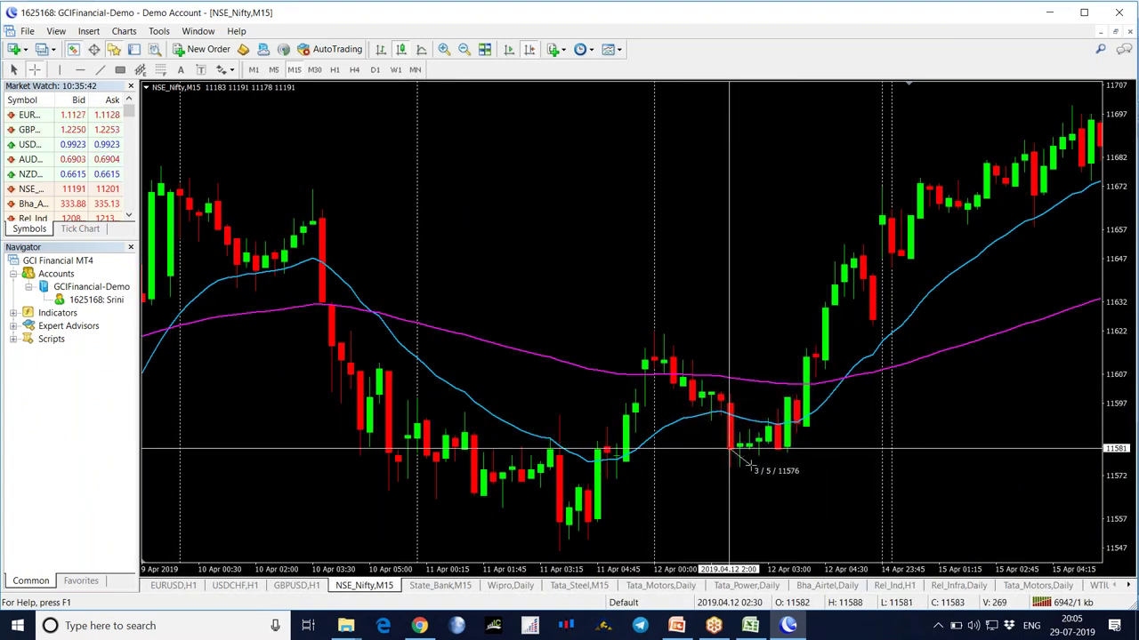
left_click_drag(899, 345, 1103, 115)
Return to Excel and enter 5 as the Move 1 value of trade 5
left_click(749, 627)
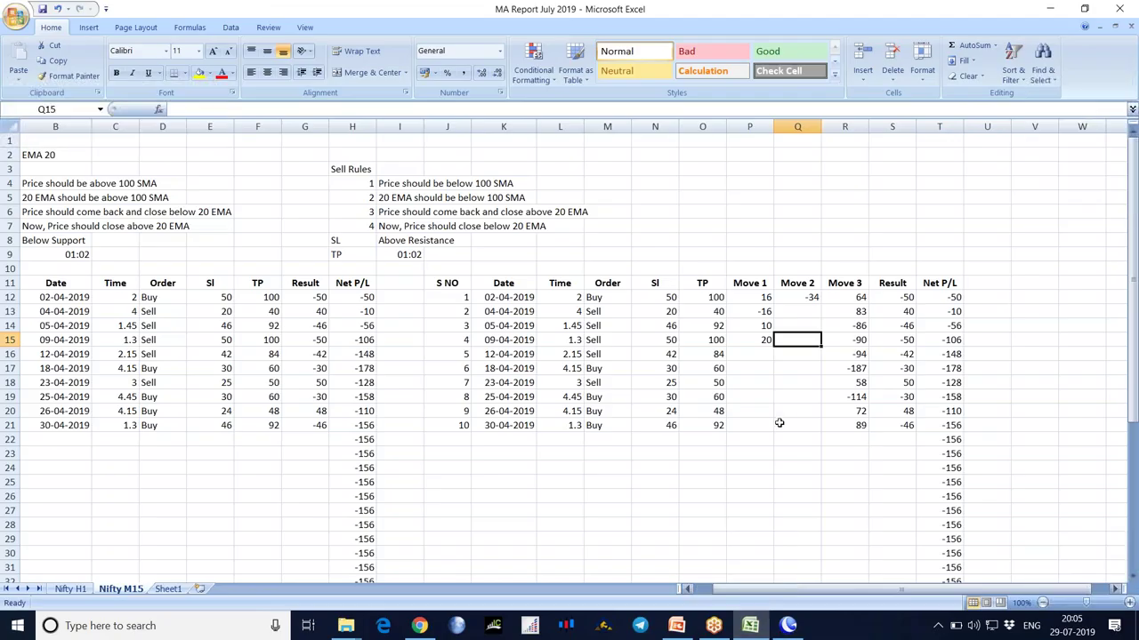
left_click(764, 354)
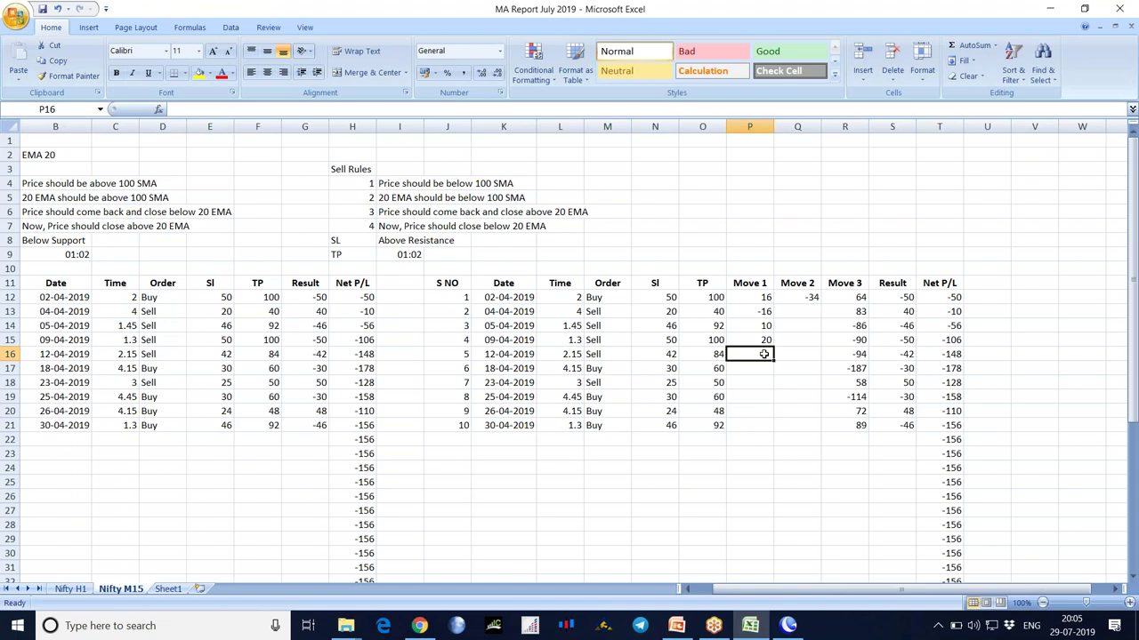
type("5")
key("Return")
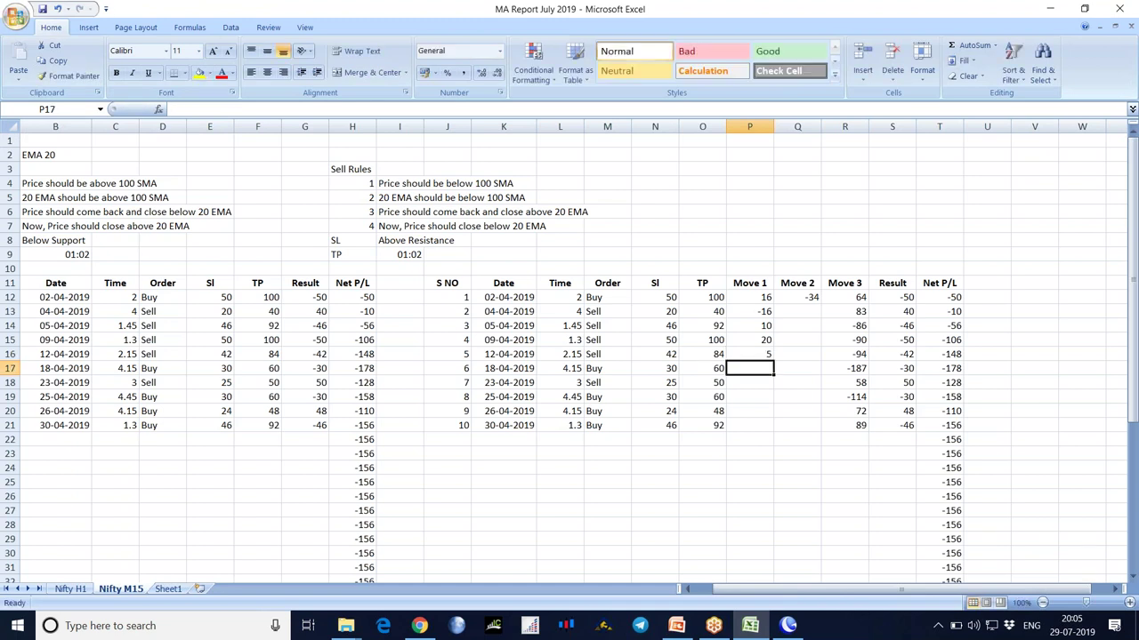
Switch to the MT4 Nifty M15 chart and measure the rise from the 12 April 2019 sell entry to the 15 April high
left_click(787, 626)
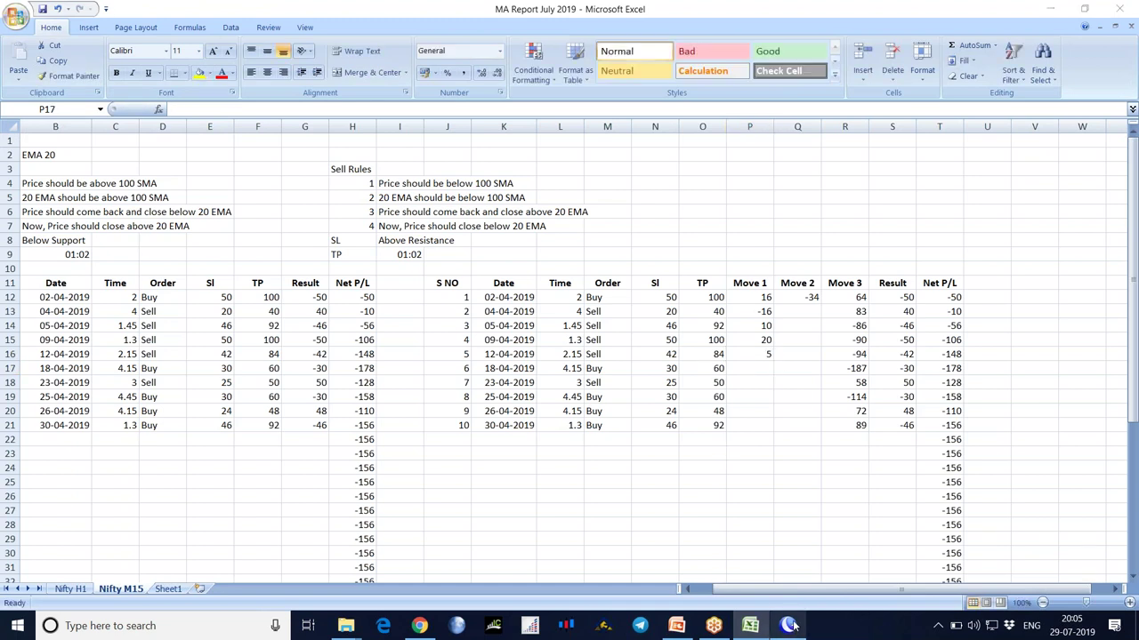
middle_click(881, 278)
left_click_drag(737, 449, 1083, 105)
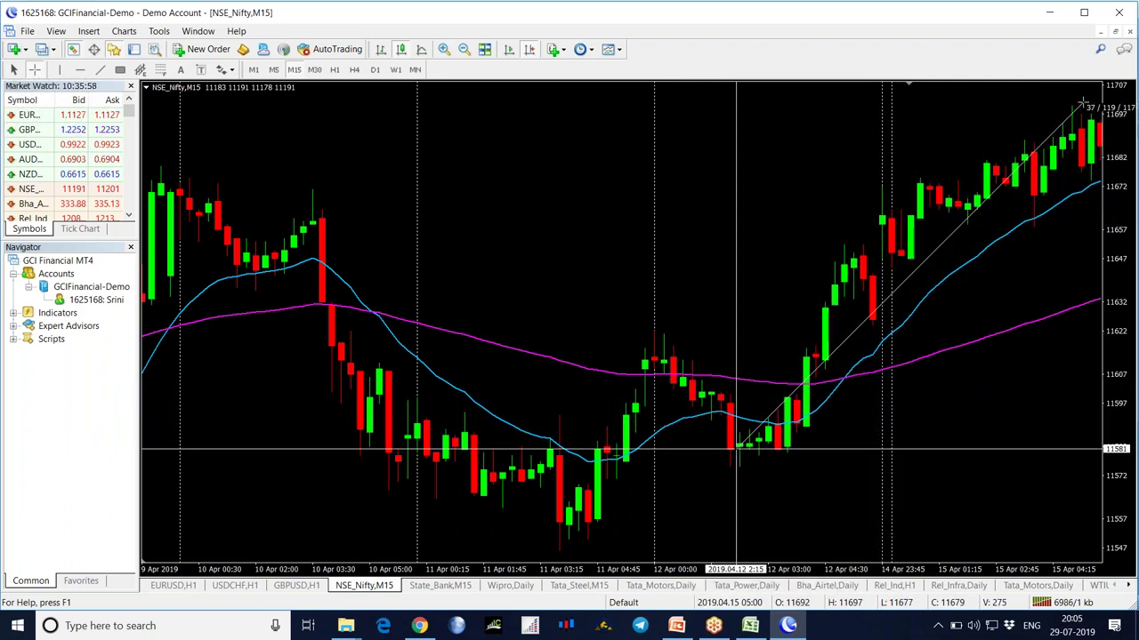
left_click_drag(1083, 105, 1084, 105)
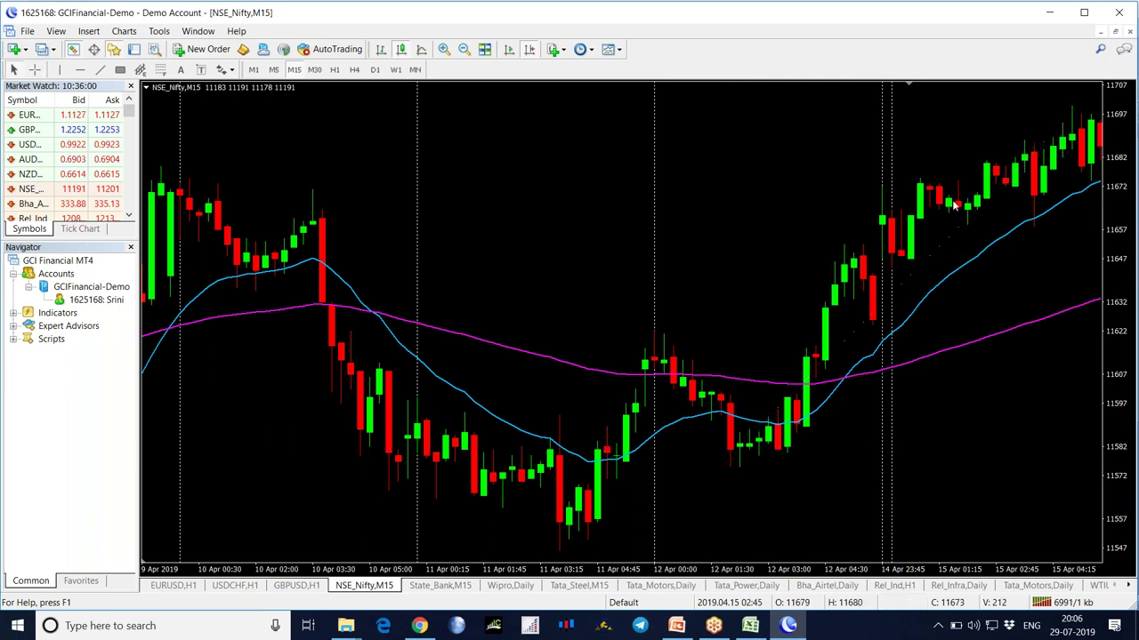
left_click_drag(743, 445, 1068, 105)
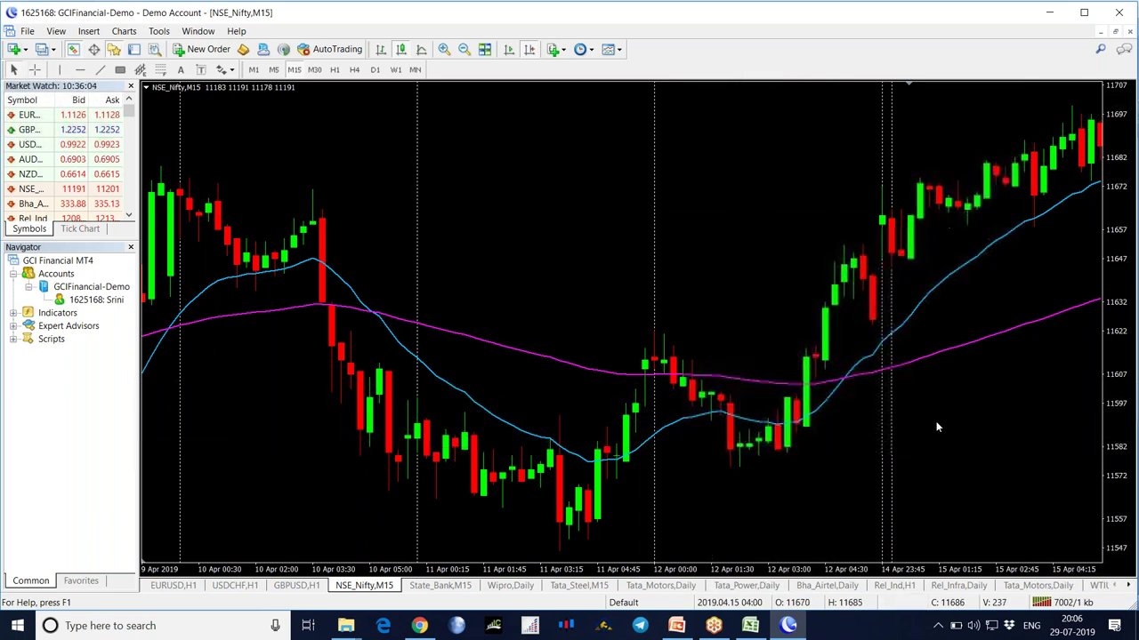
Return to Excel and check the entry time of trade 5 against the chart
left_click(750, 625)
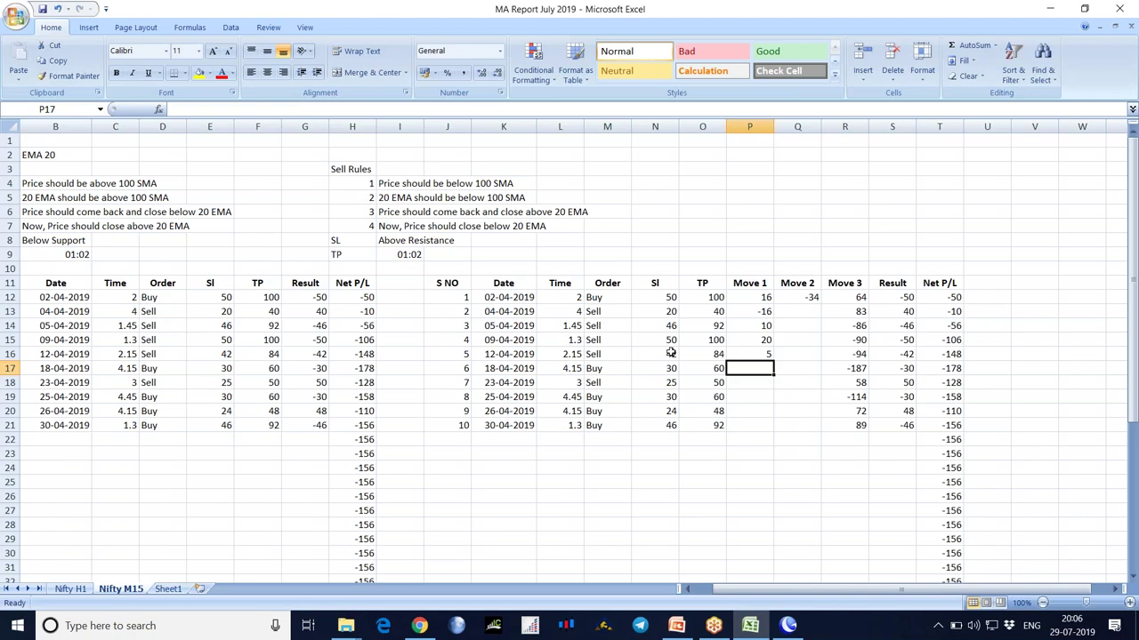
left_click(787, 626)
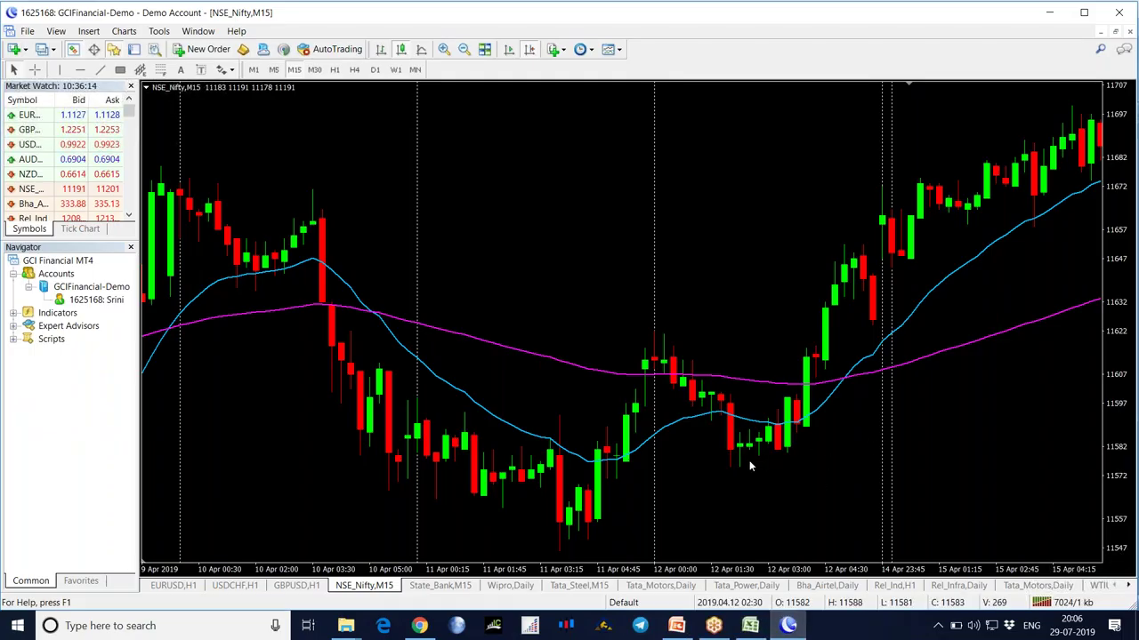
left_click(751, 627)
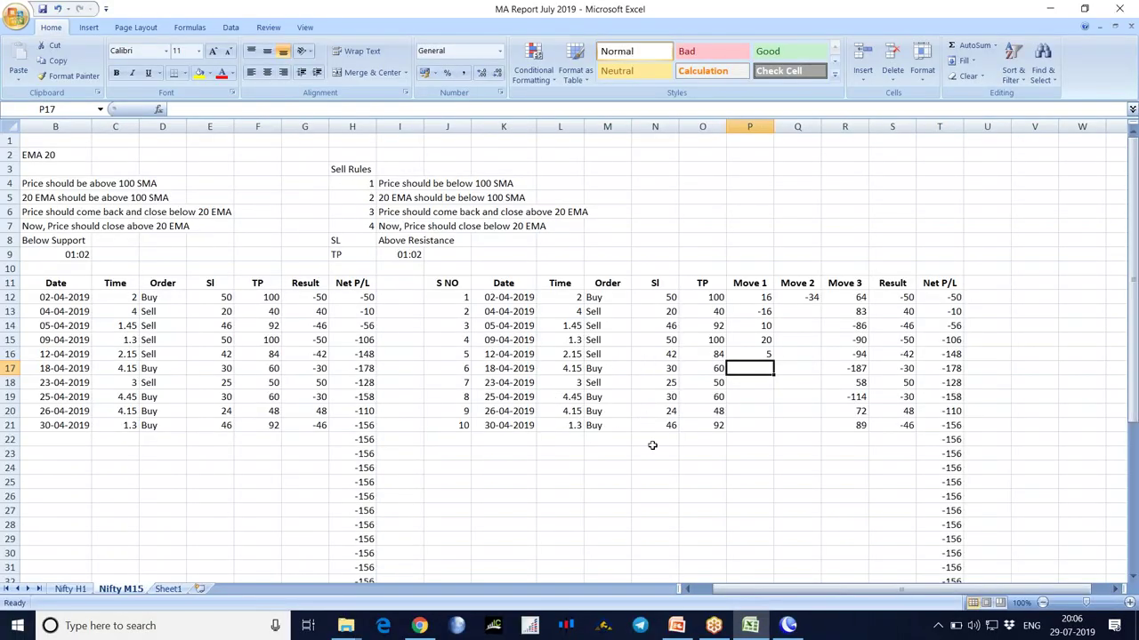
left_click(572, 354)
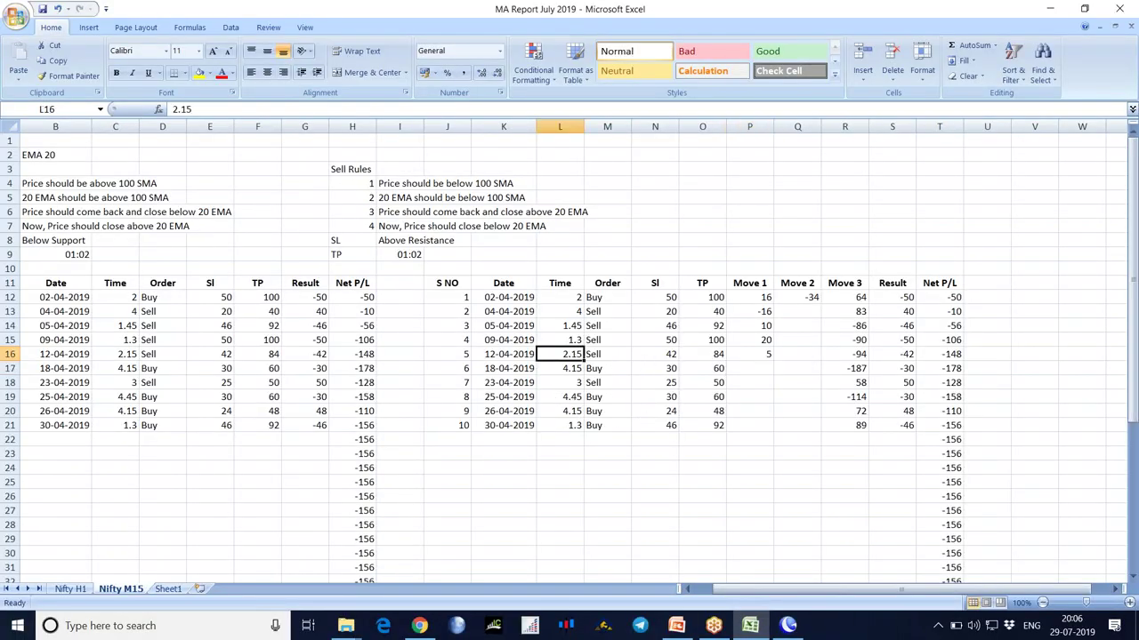
Switch to the MT4 Nifty M15 chart and re-measure the rise from the 2:15 candle of 12 April 2019
left_click(787, 625)
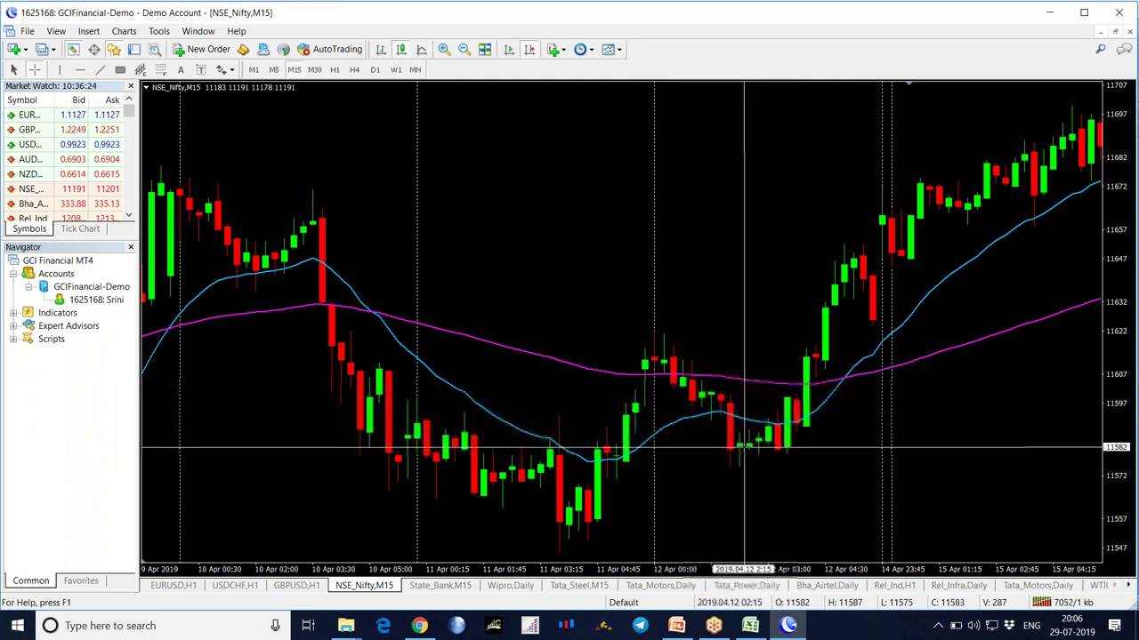
mouse_move(745, 446)
left_click_drag(745, 446, 1030, 194)
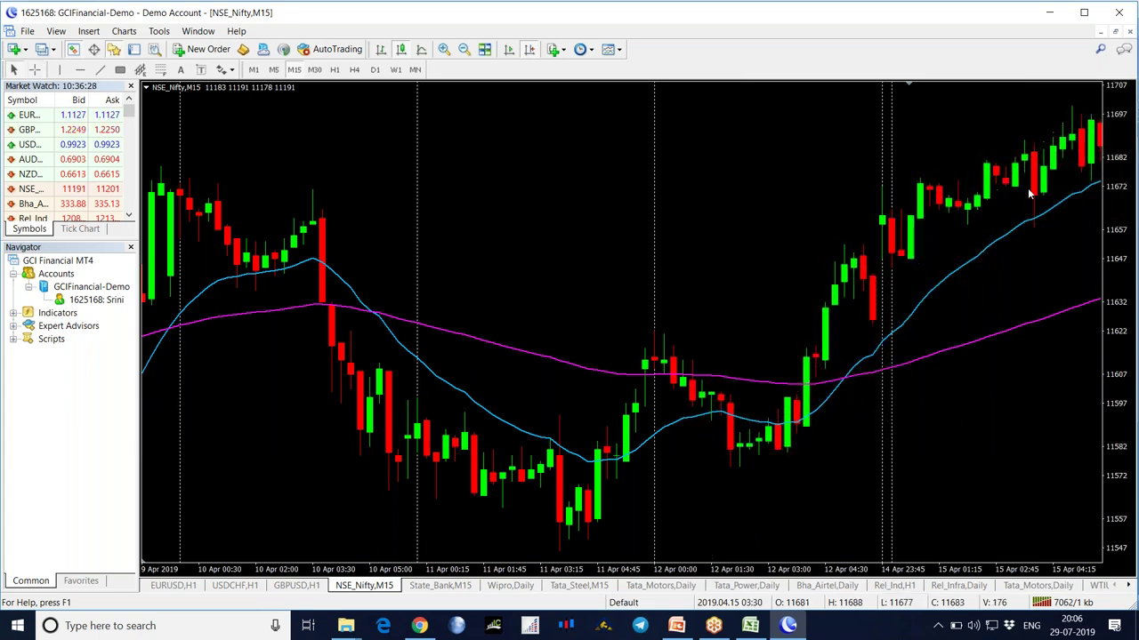
scroll(987, 201, "down", 3)
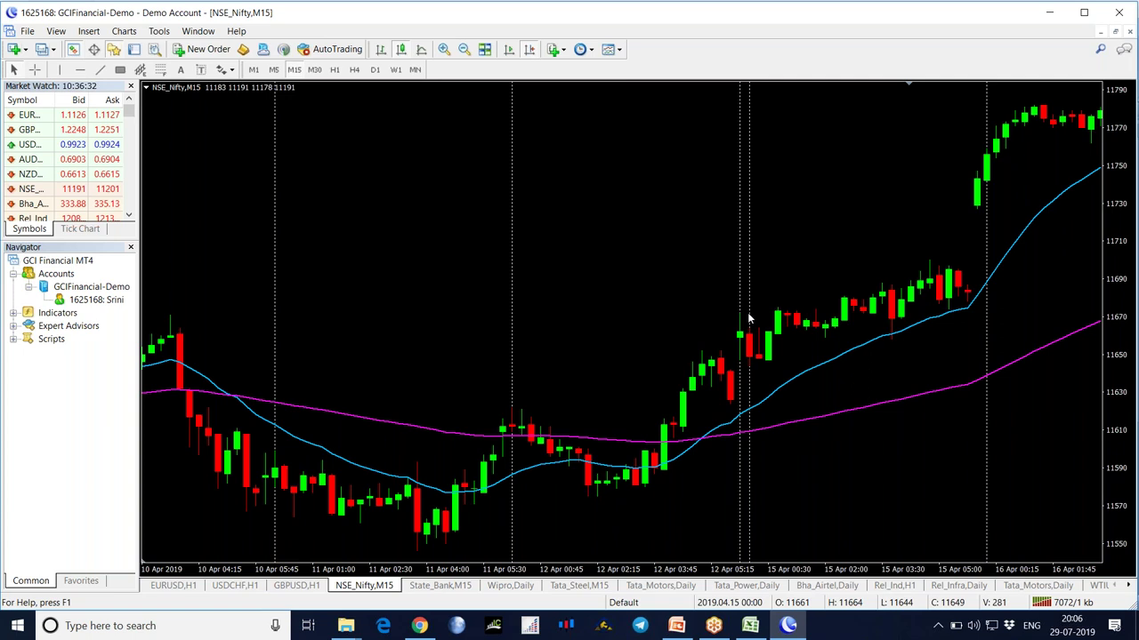
Measure the rise from the 12 April 2019 sell entry to the 16 April high, and enter -200 as trade 5's Move 3 in Excel
middle_click(582, 486)
left_click_drag(587, 483, 1016, 116)
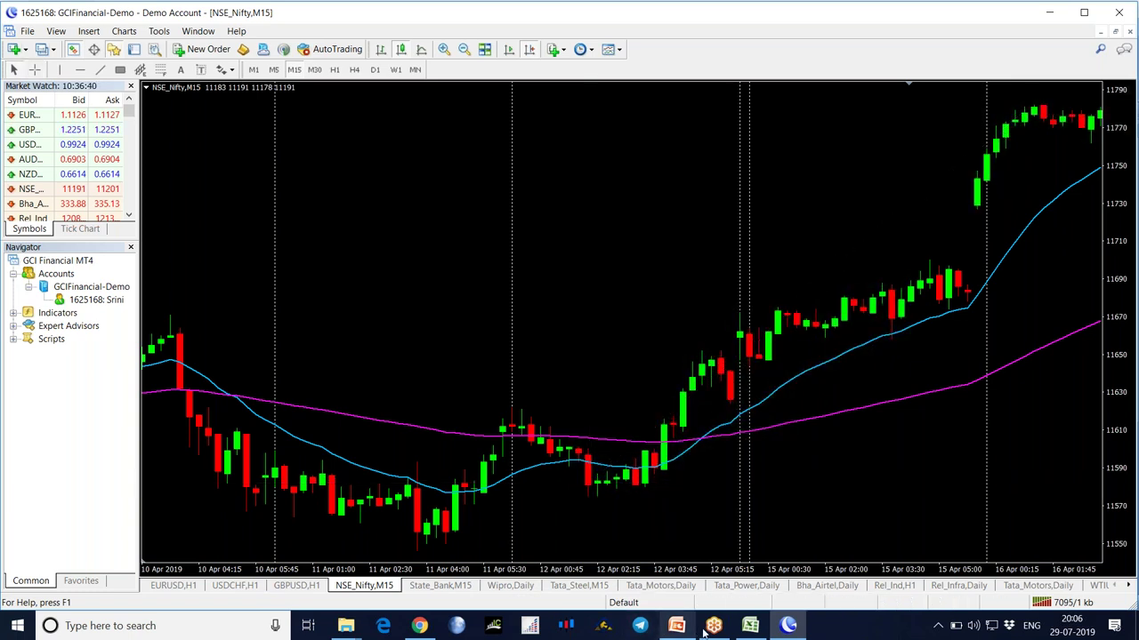
left_click(751, 627)
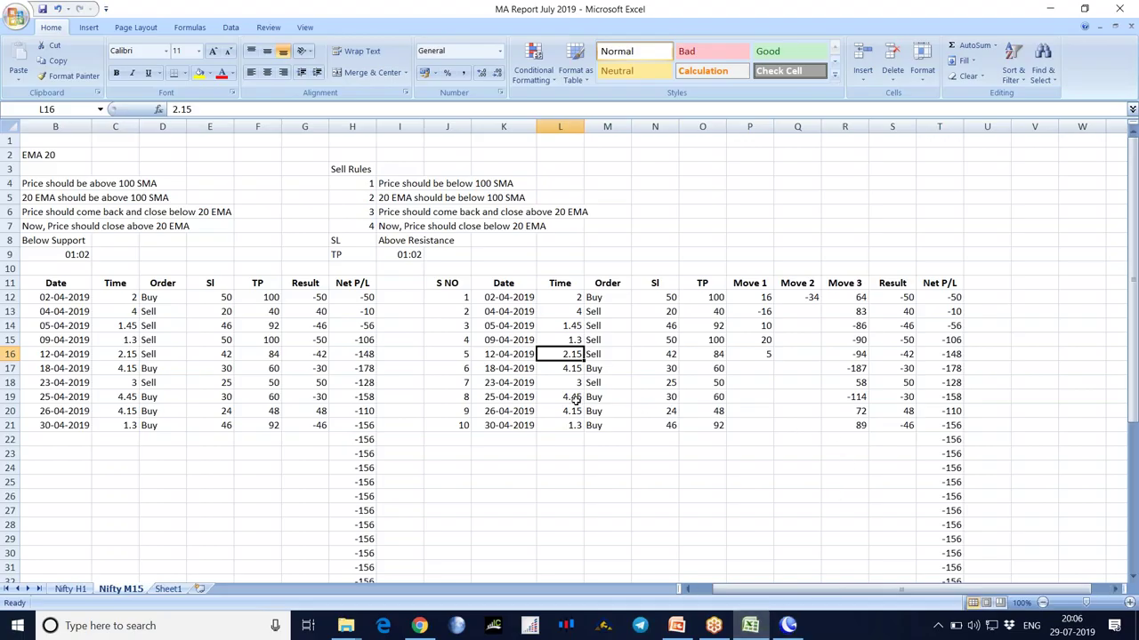
left_click(850, 356)
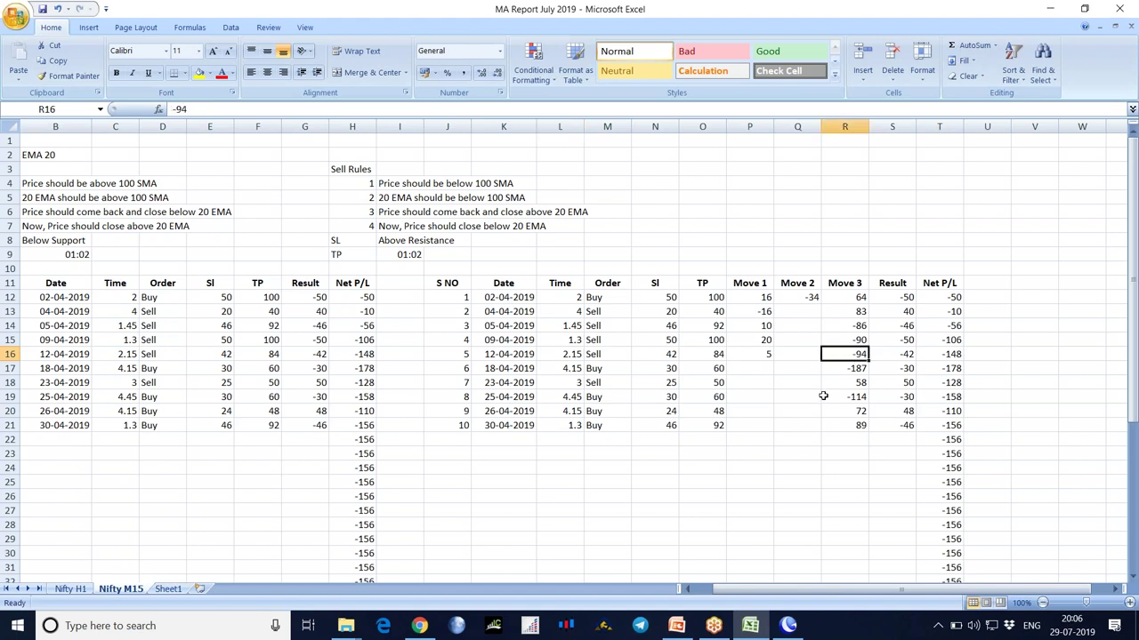
type("-200")
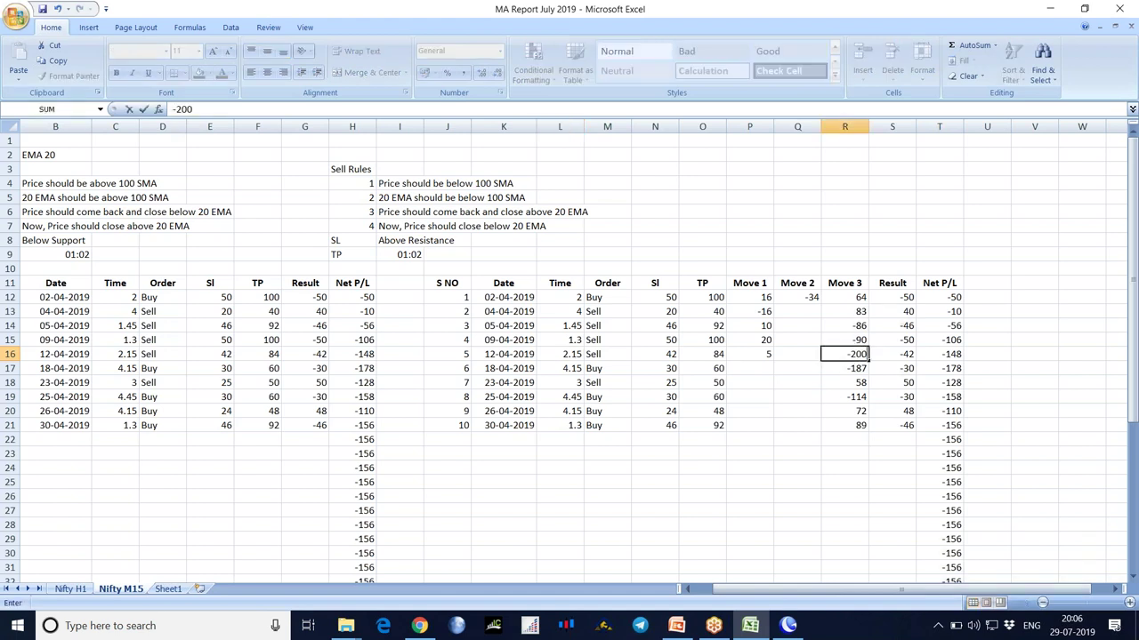
key("Return")
key("Left")
key("Left")
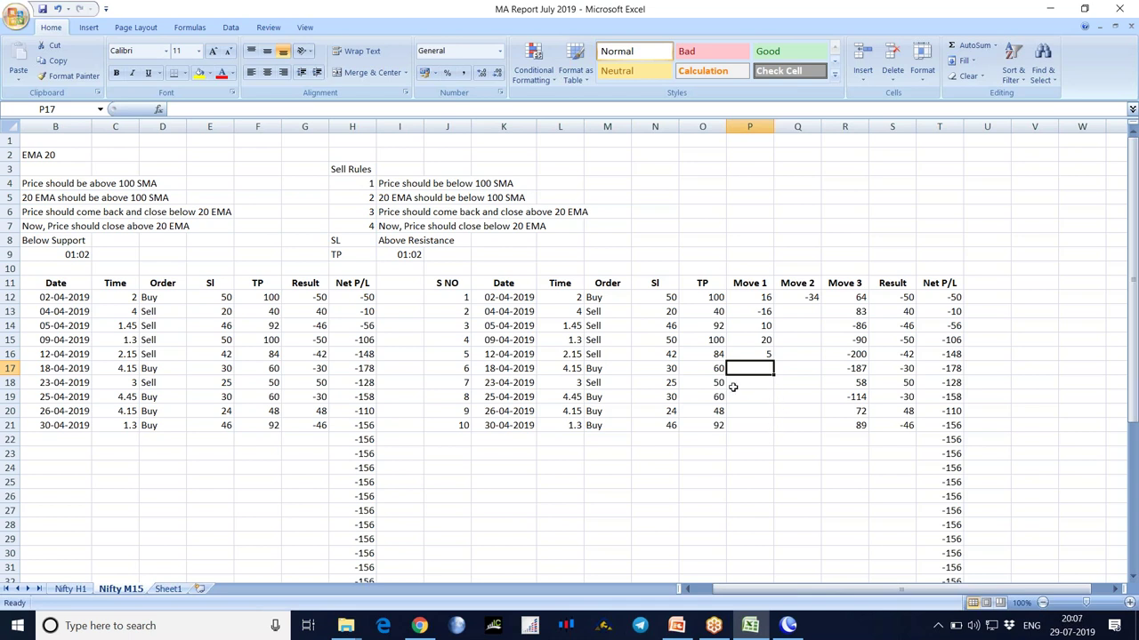
Switch to the MT4 Nifty M15 chart and measure the 18 April 2019 rise from the 4:00 candle and the fall into 22 April
left_click(788, 626)
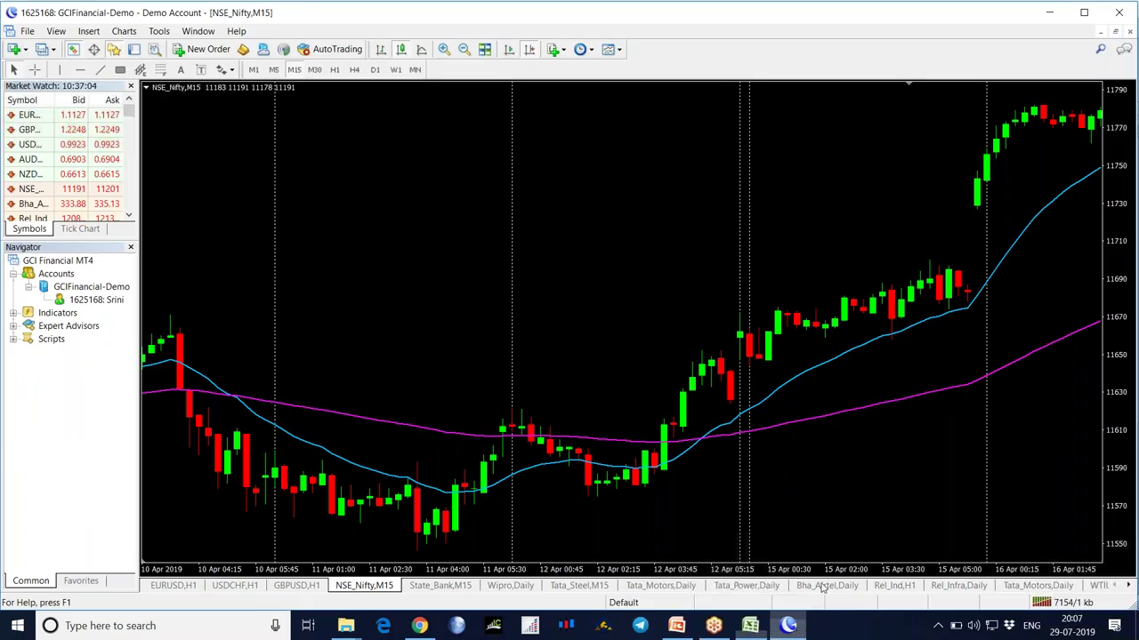
left_click_drag(941, 451, 610, 457)
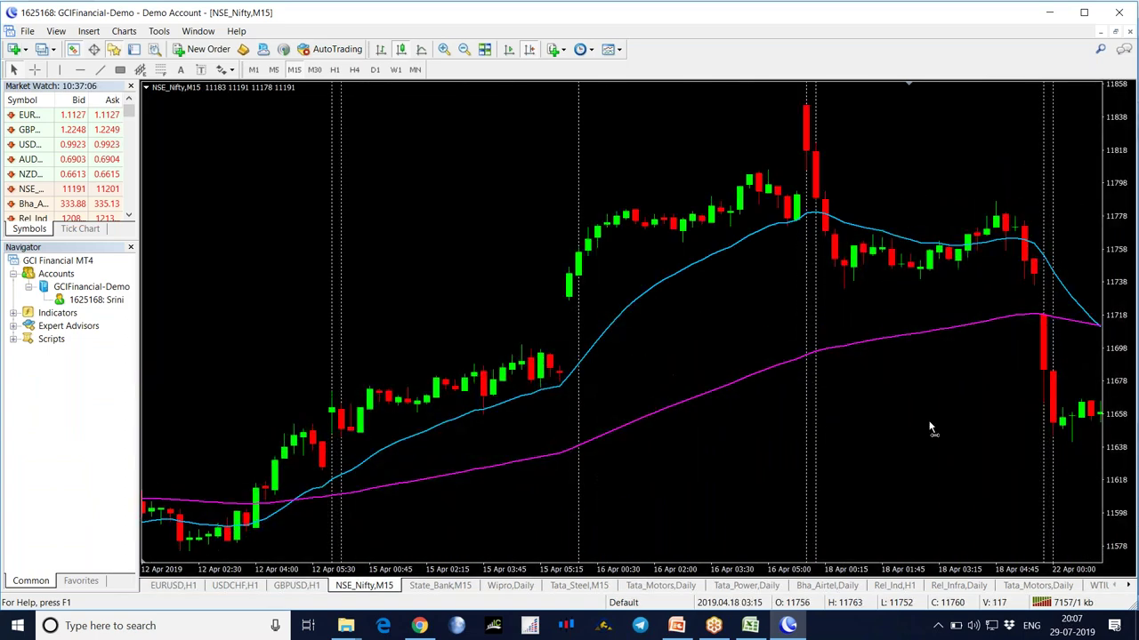
left_click_drag(933, 427, 780, 427)
middle_click(794, 268)
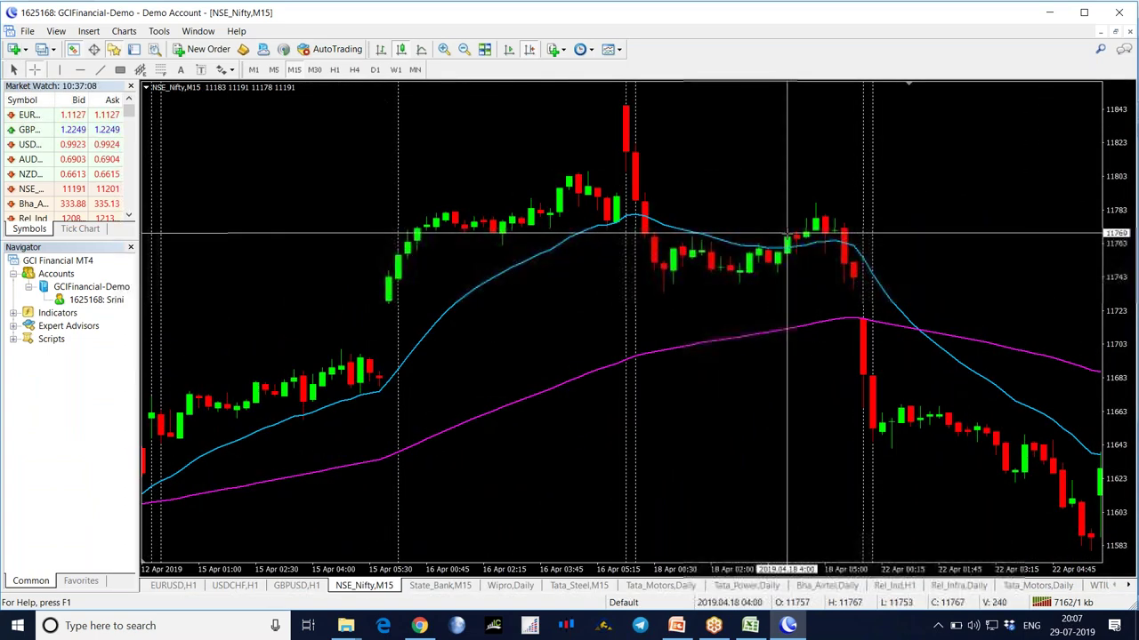
left_click_drag(787, 239, 823, 205)
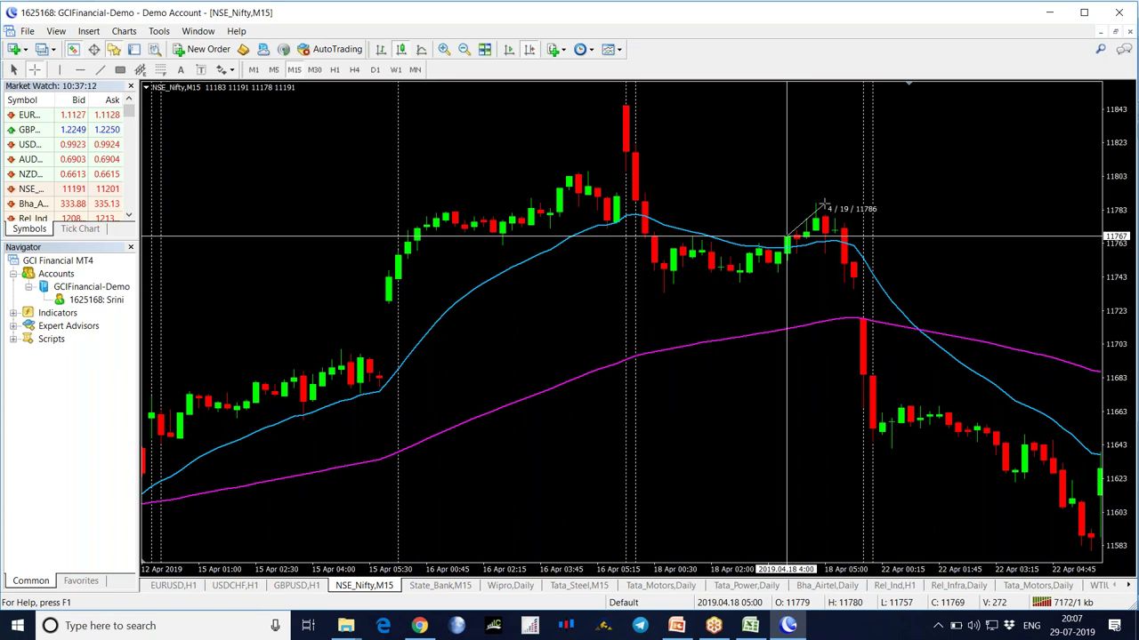
left_click_drag(823, 207, 1098, 543)
Return to Excel and enter 18 as the Move 1 value of trade 6
left_click(750, 625)
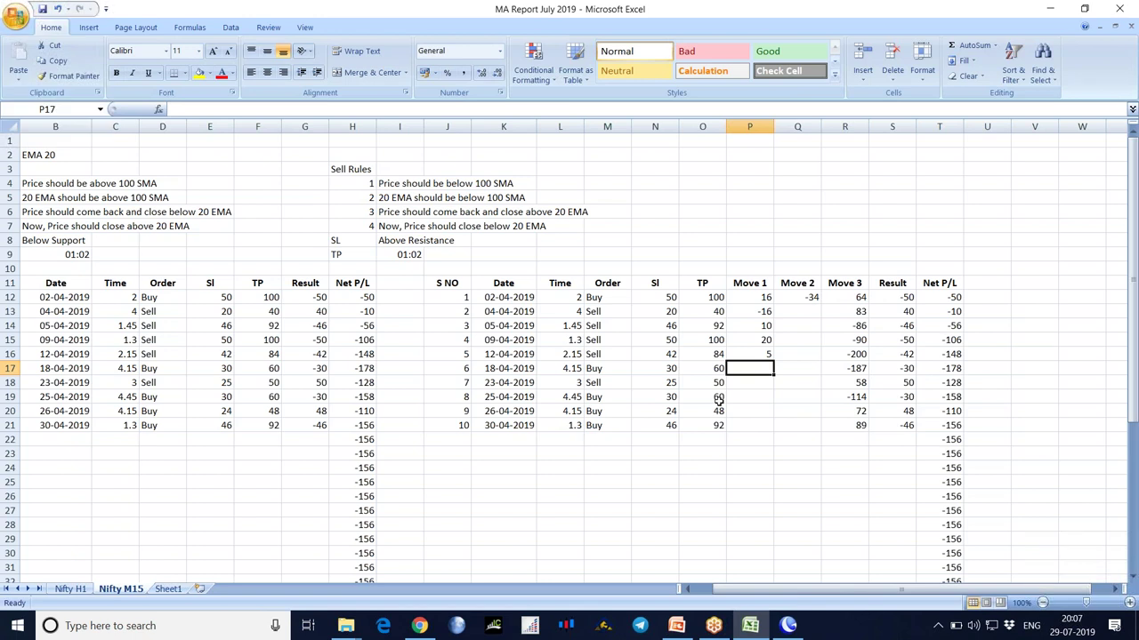
type("18")
key("Return")
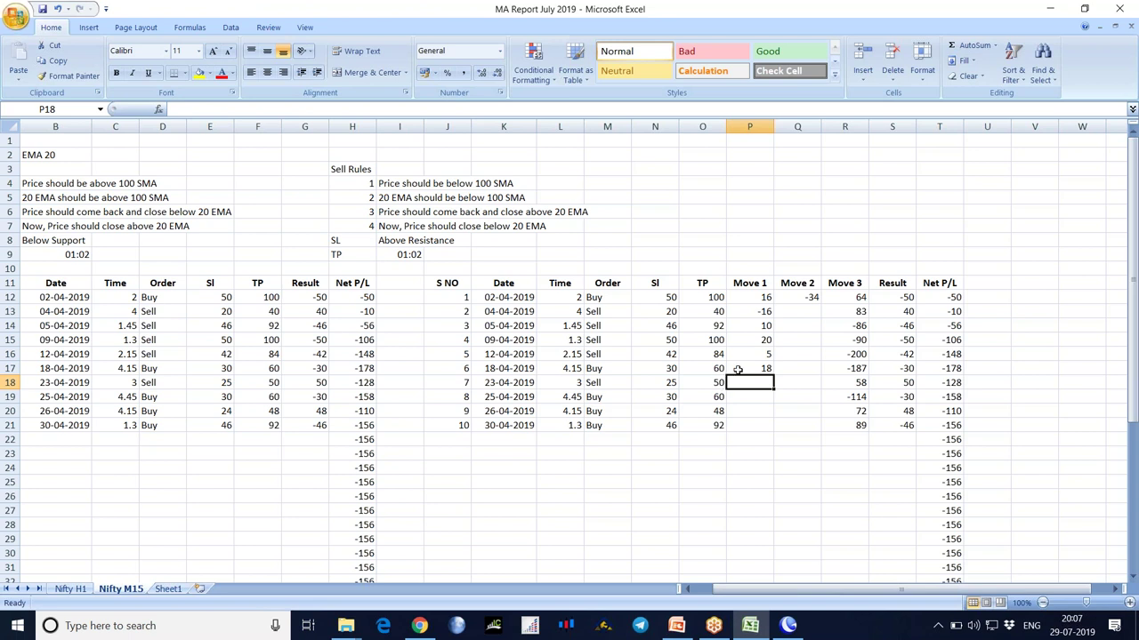
Switch to the MT4 Nifty M15 chart and measure the swings after the 2:45 candle of 23 April 2019
left_click(787, 626)
scroll(738, 498, "down", 10)
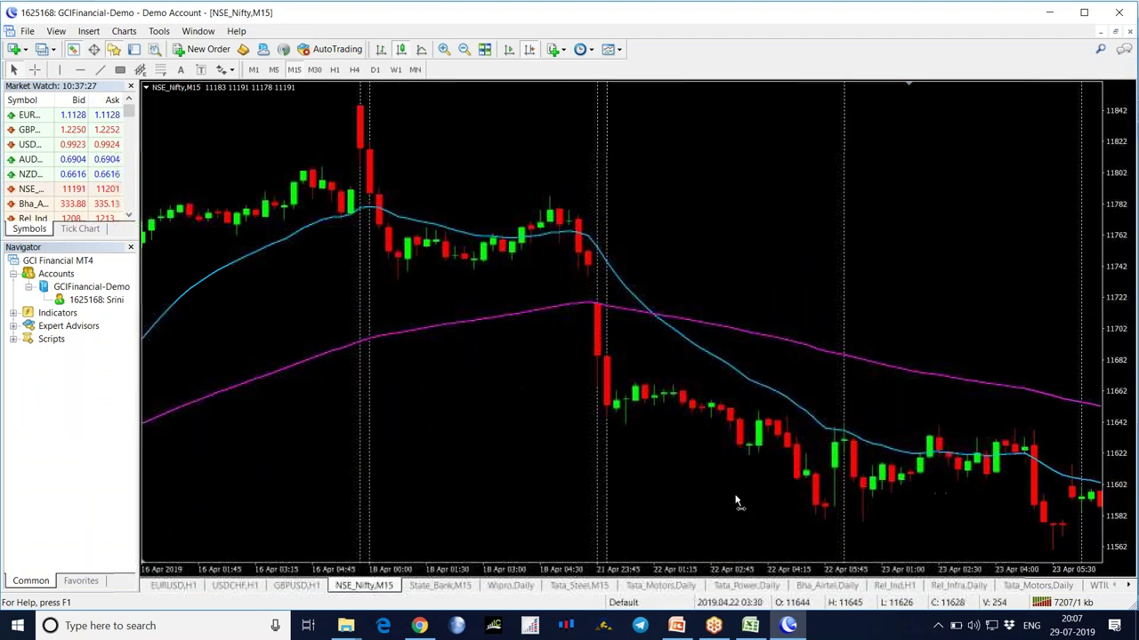
middle_click(699, 465)
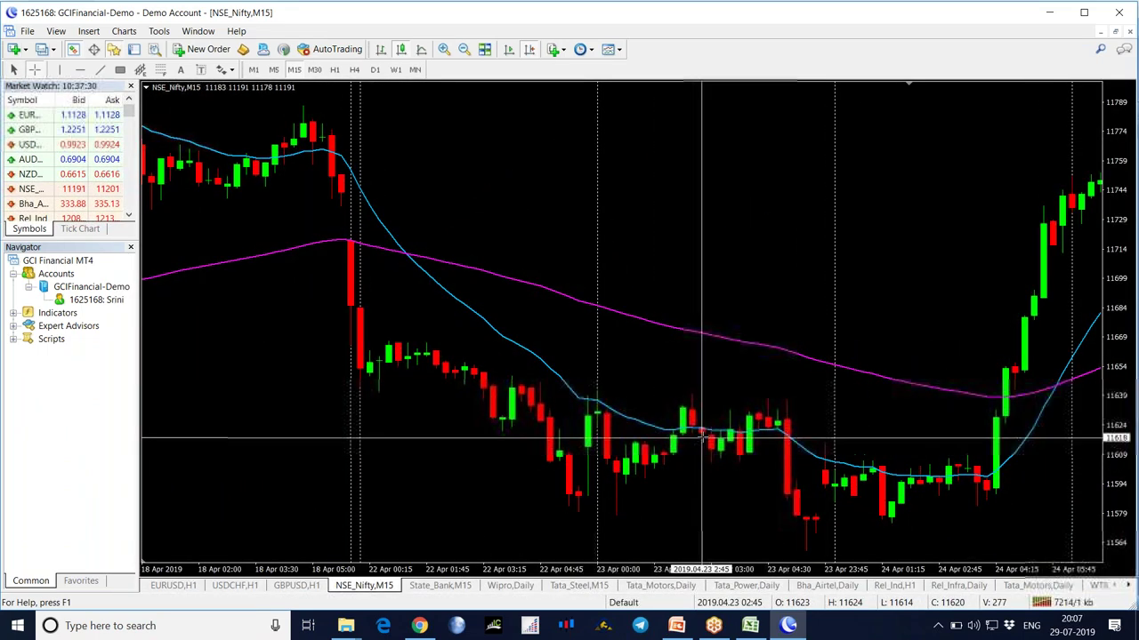
left_click_drag(704, 436, 770, 400)
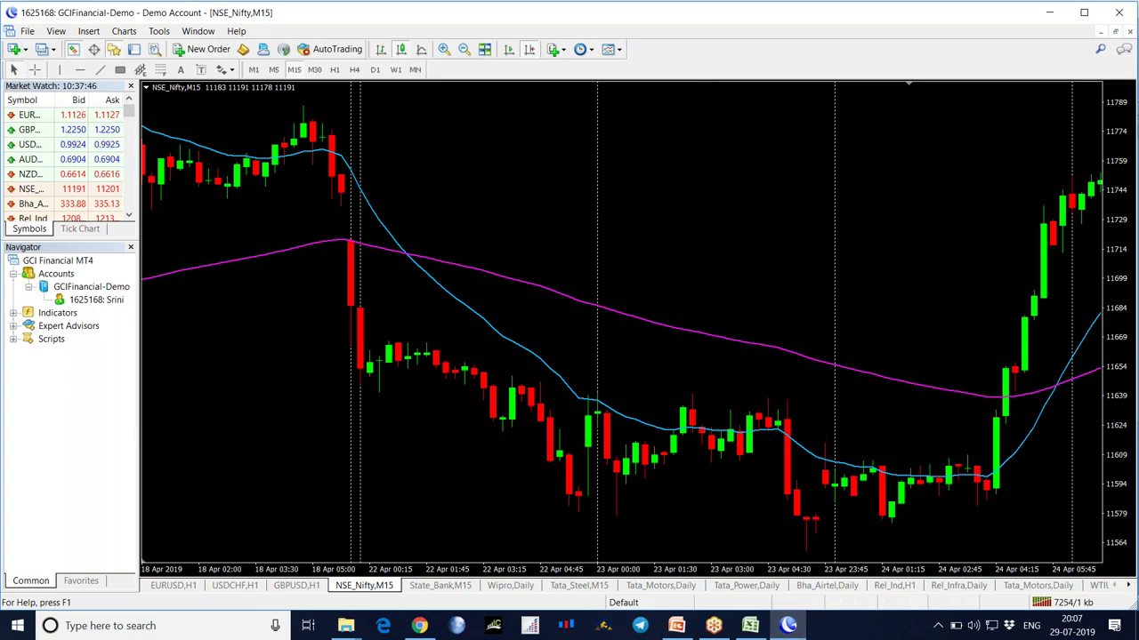
Return to Excel and enter 13 as Move 1 and -18 as Move 2 for trade 7
left_click(750, 626)
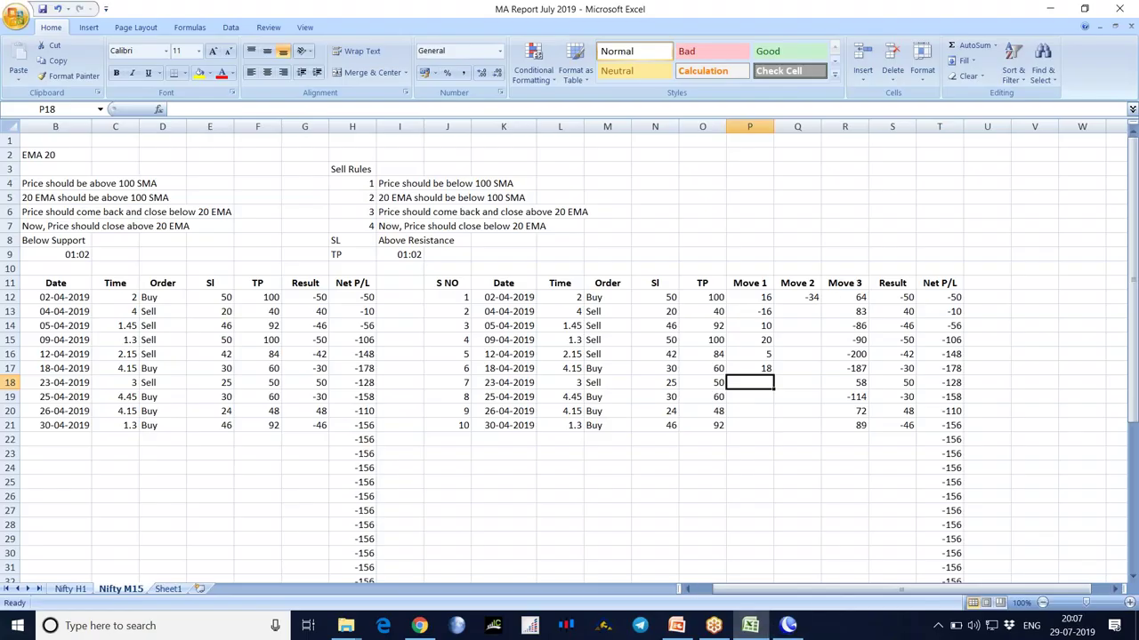
type("13")
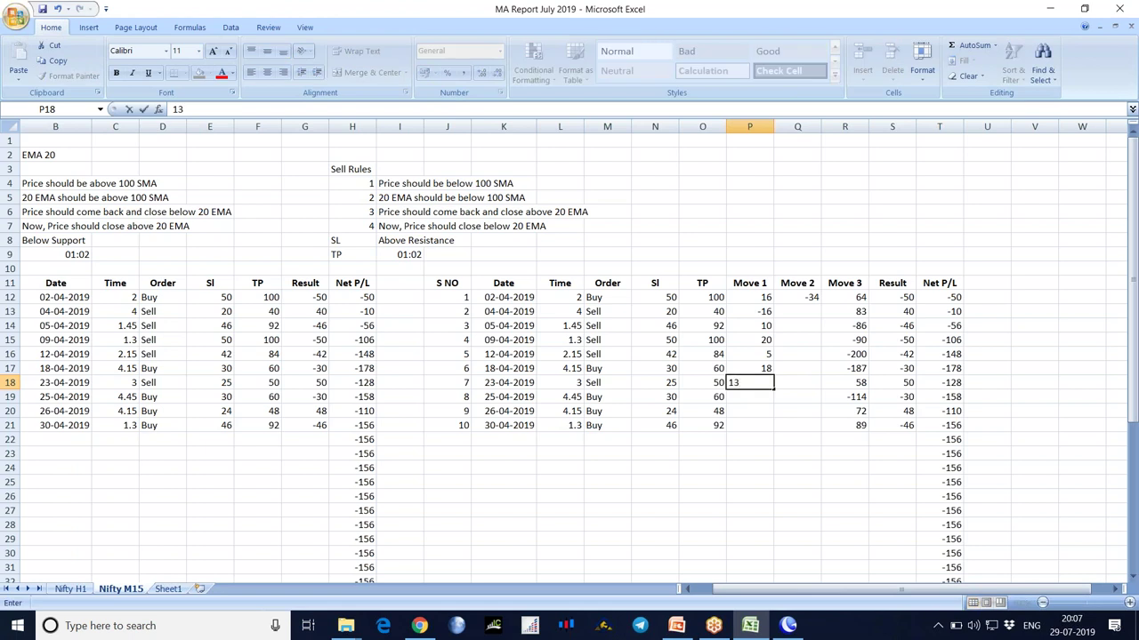
key("Tab")
type("-")
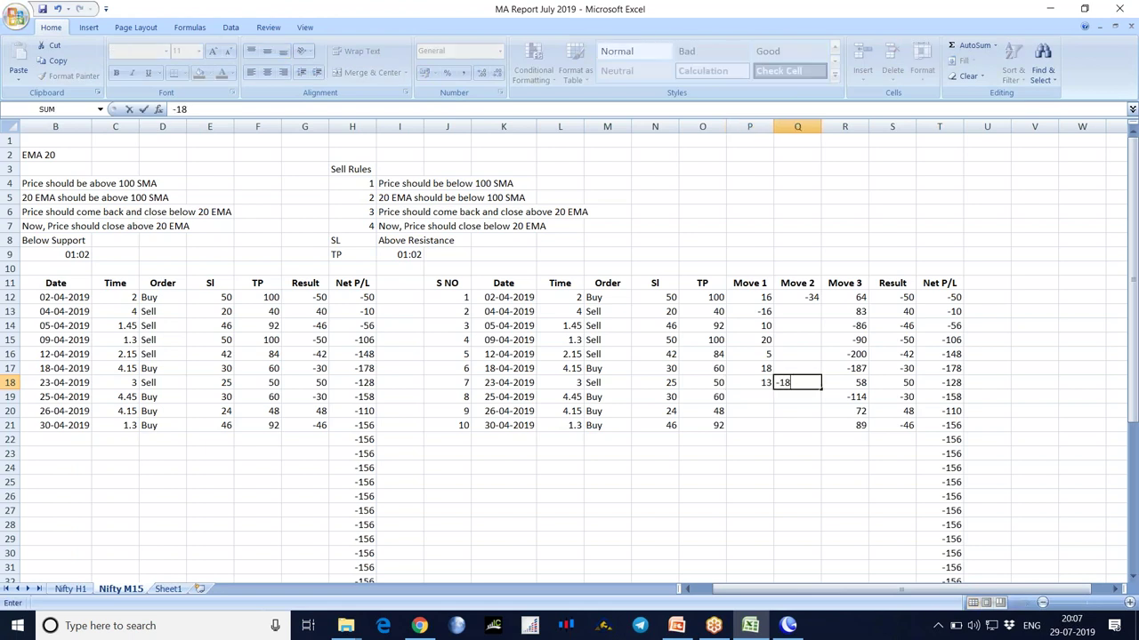
type("18")
key("Return")
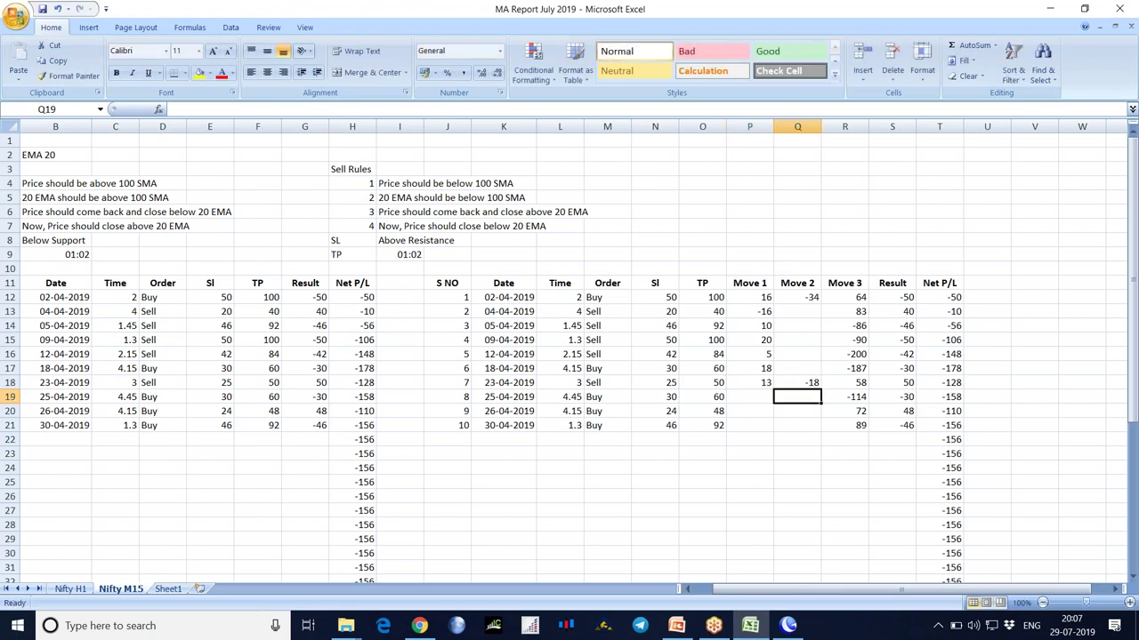
Switch to the MT4 Nifty M15 chart and measure the fall from the 4:30 candle of 25 April 2019 to that day's low
left_click(788, 625)
scroll(914, 477, "down", 10)
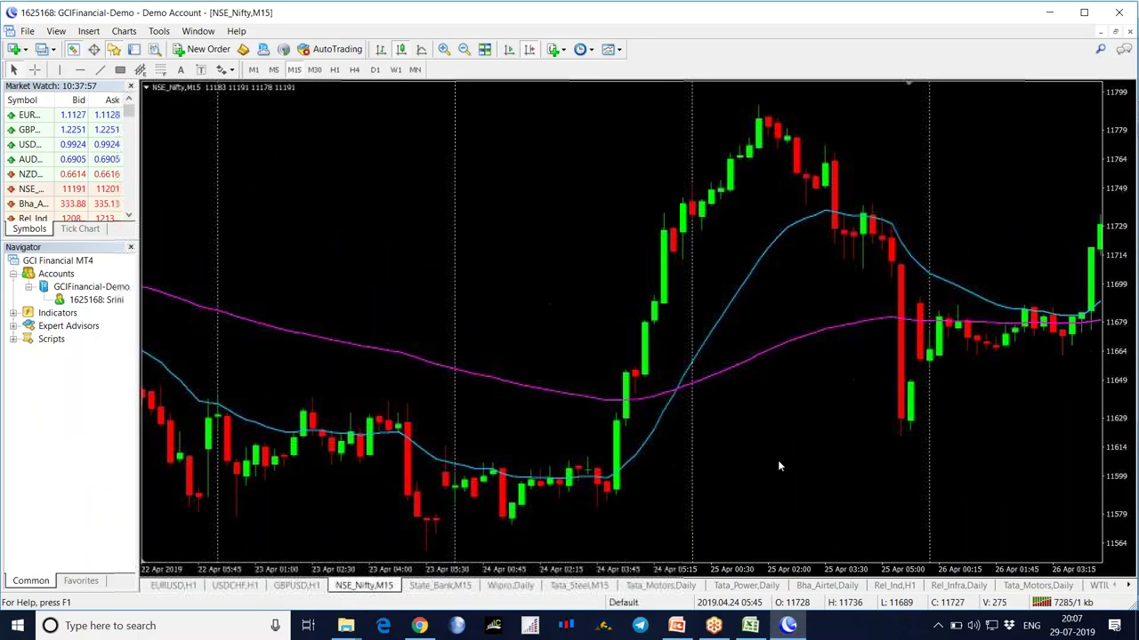
middle_click(640, 398)
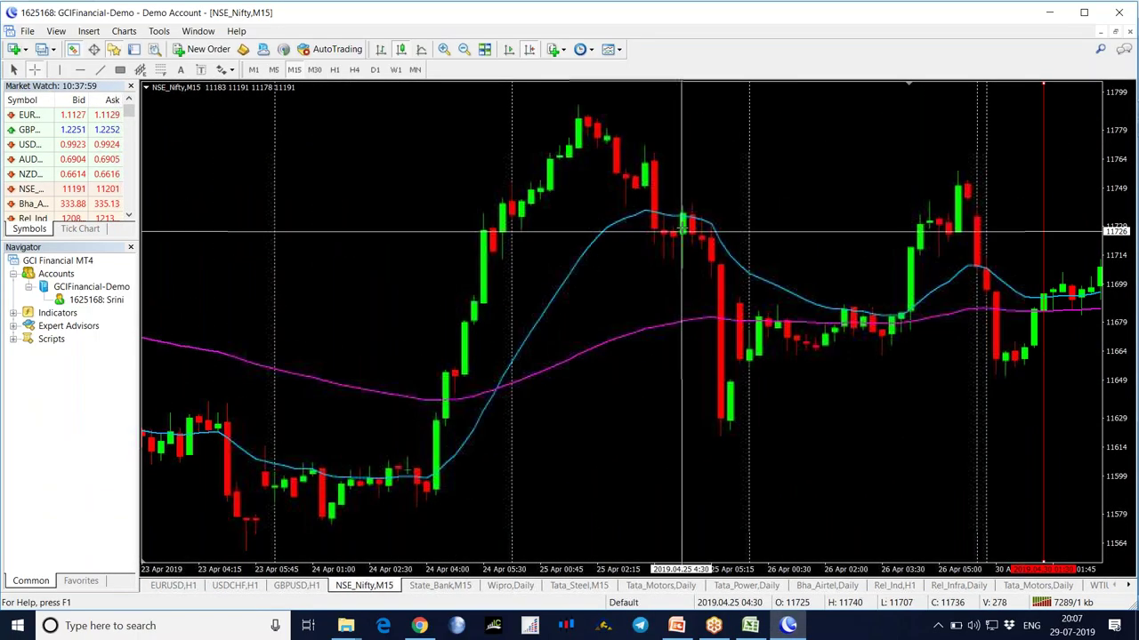
mouse_move(682, 213)
left_click_drag(682, 213, 729, 435)
scroll(932, 406, "up", 6)
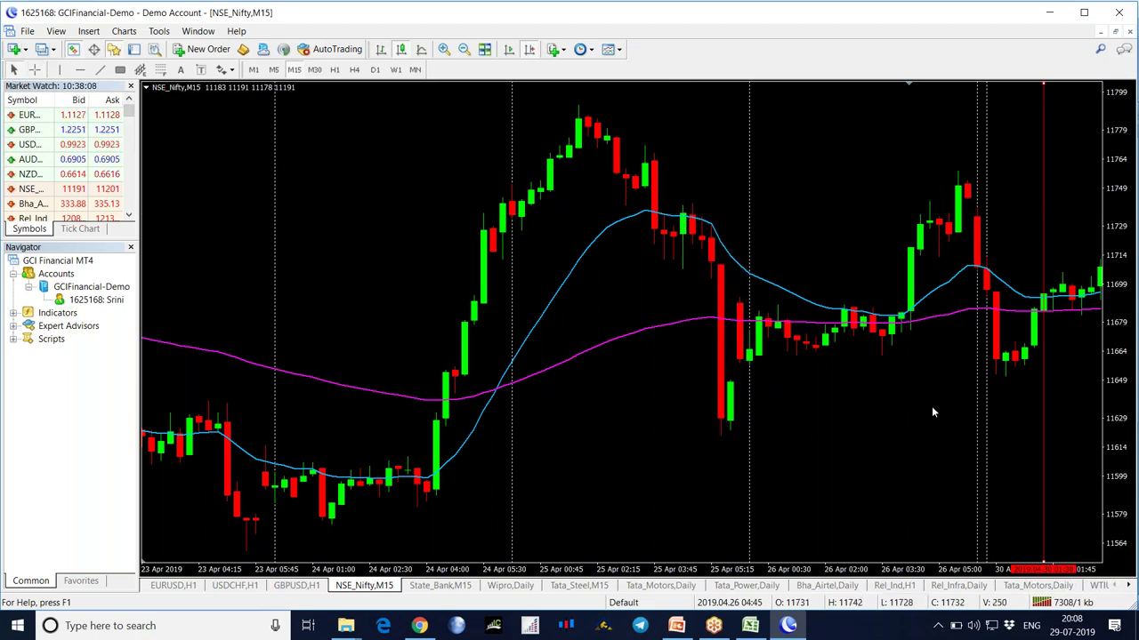
middle_click(391, 255)
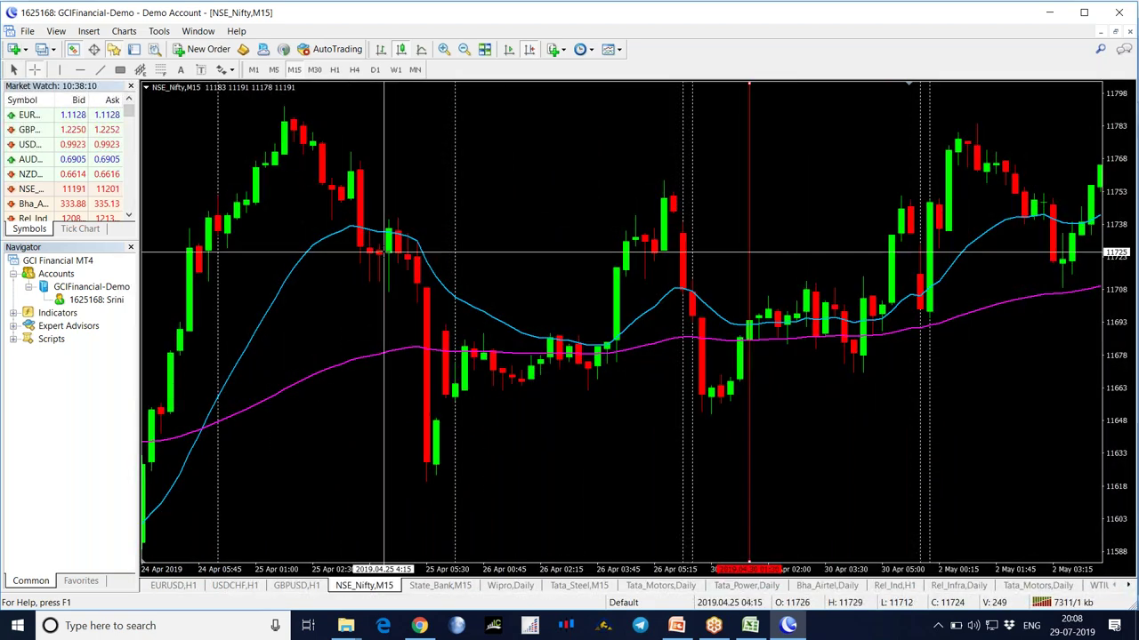
left_click_drag(389, 229, 432, 480)
Check trade 8's entry time in Excel, and measure the small rise from the 4:45 candle of 25 April 2019 in MT4
left_click(750, 625)
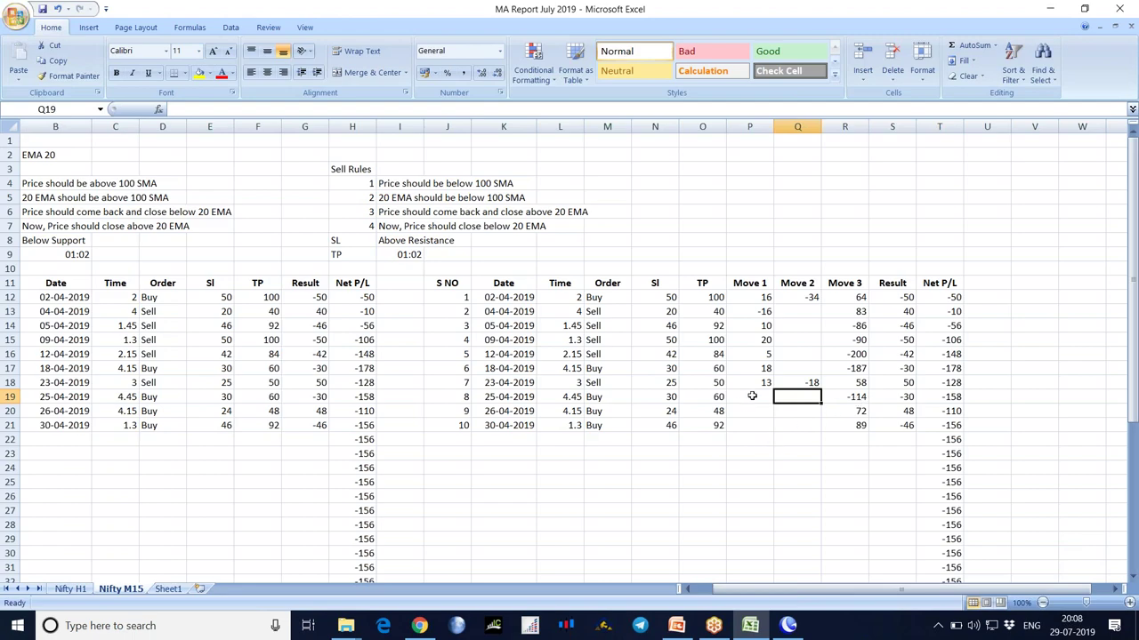
left_click(787, 626)
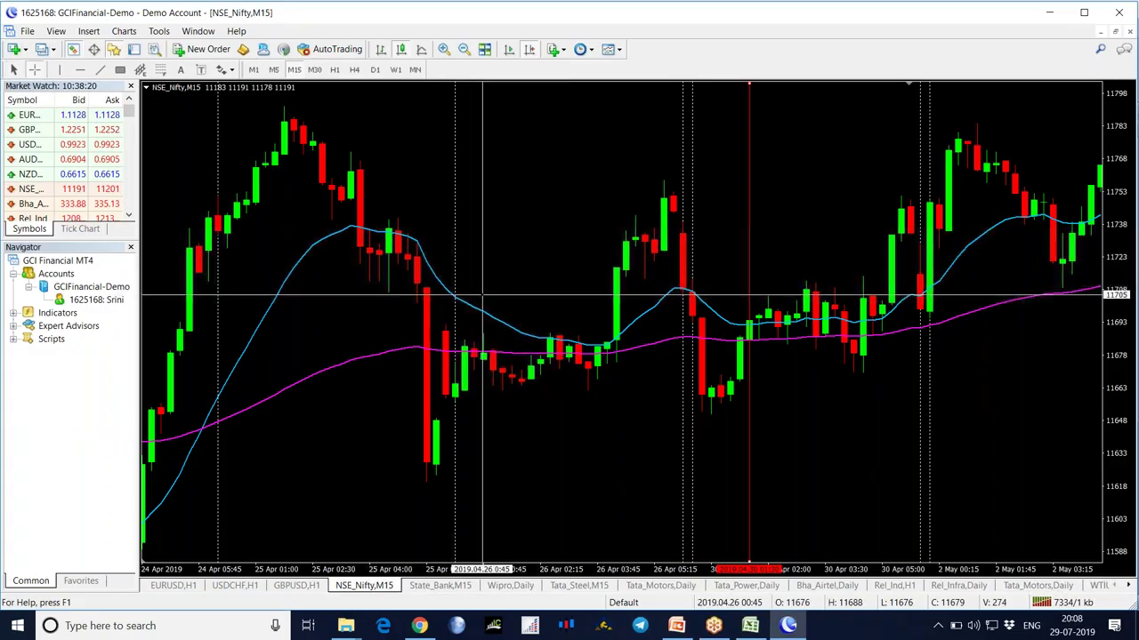
left_click_drag(398, 233, 404, 221)
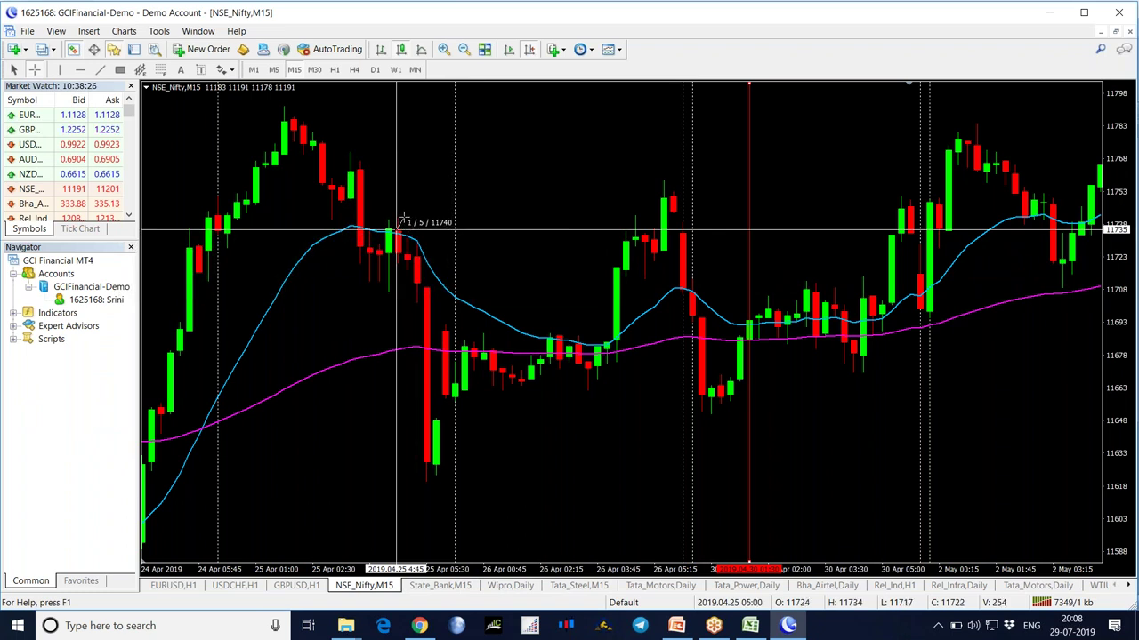
Return to Excel and enter 5 as the Move 1 value of trade 8
left_click(750, 625)
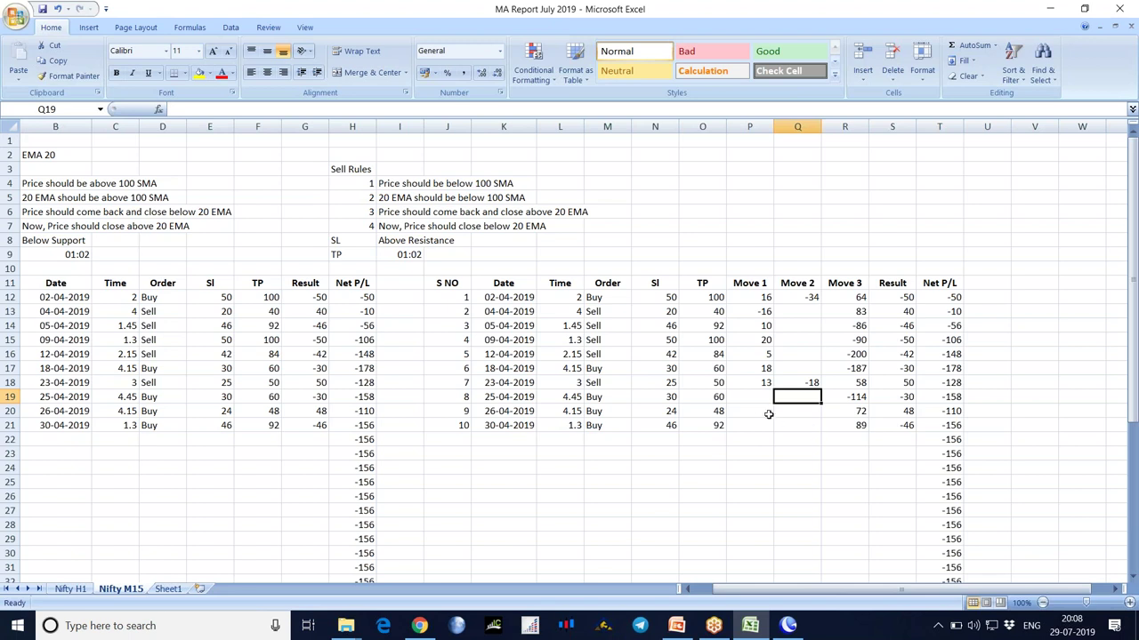
key("Left")
type("5")
key("Return")
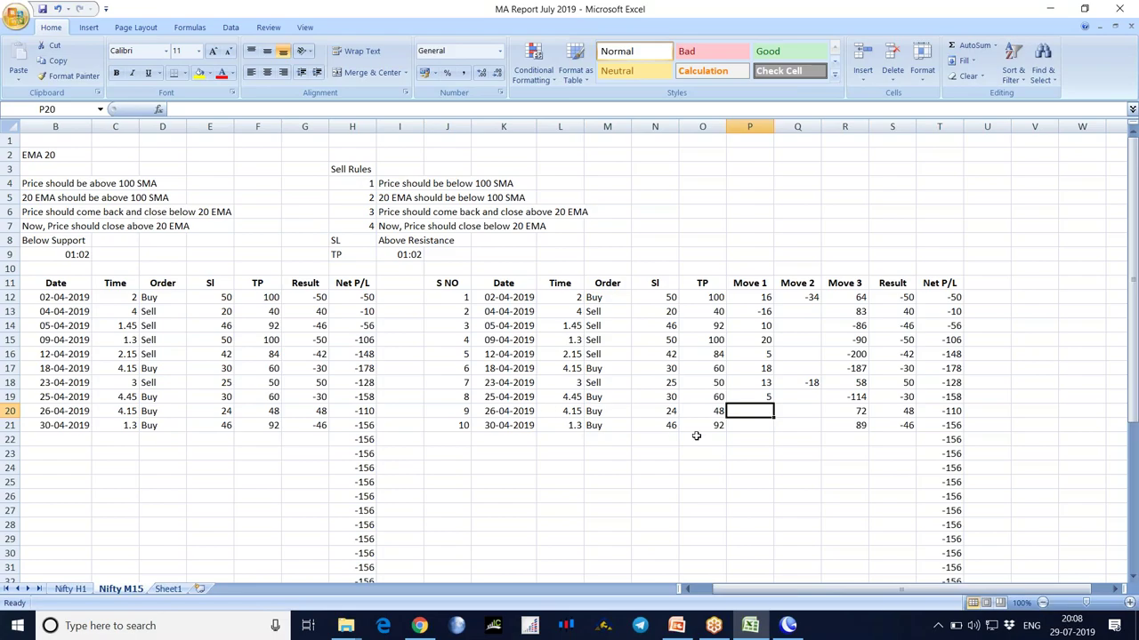
Switch to the MT4 Nifty M15 chart and measure the rise from the 4:00 candle of 26 April 2019 to that day's high
left_click(787, 625)
left_click_drag(897, 465, 848, 473)
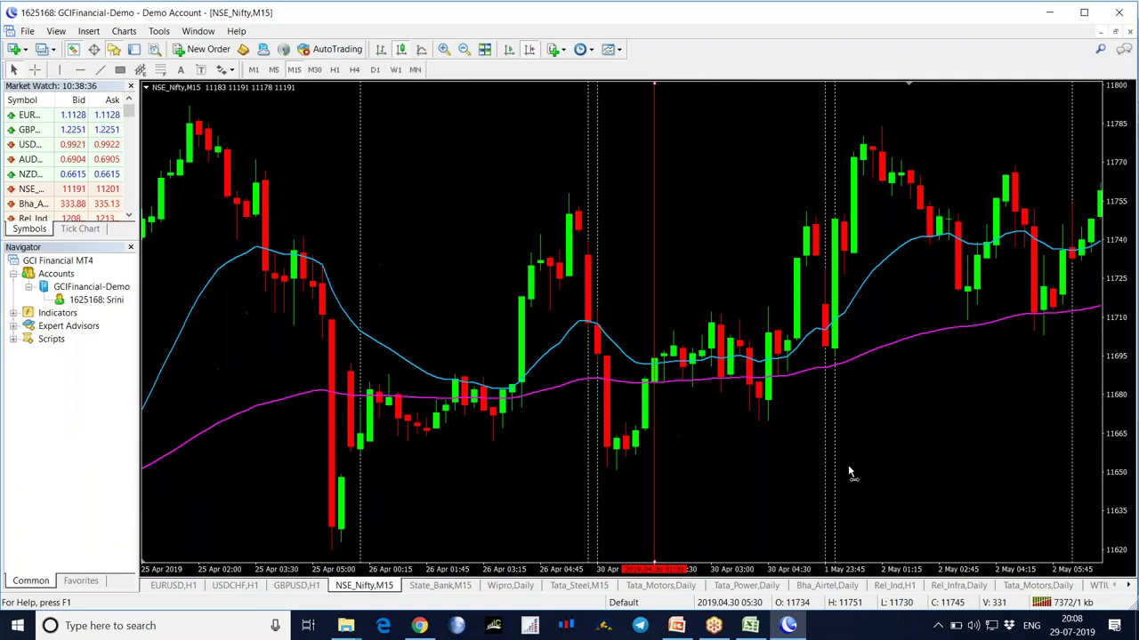
scroll(847, 468, "down", 4)
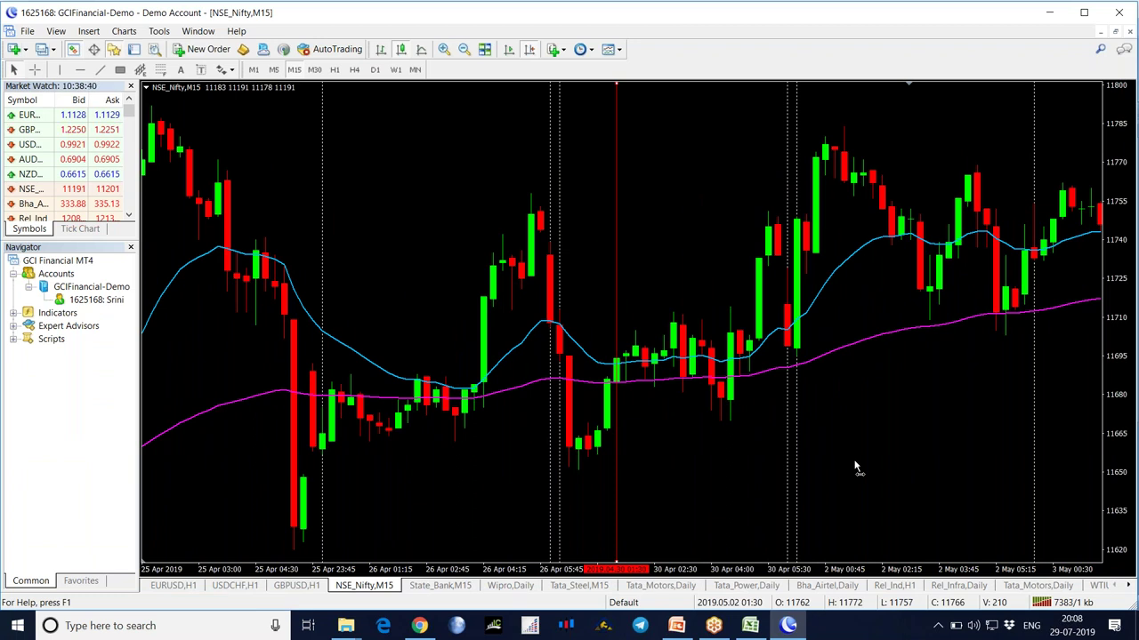
middle_click(415, 445)
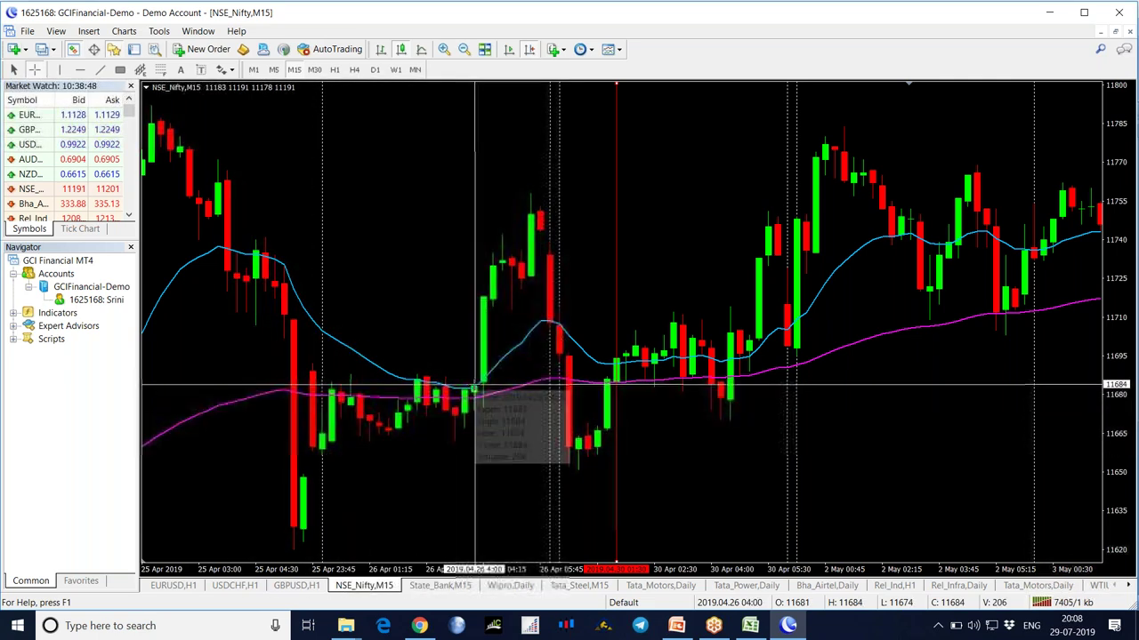
left_click_drag(474, 385, 532, 194)
Return to Excel and enter -9 as the Move 1 value of trade 9
left_click(756, 626)
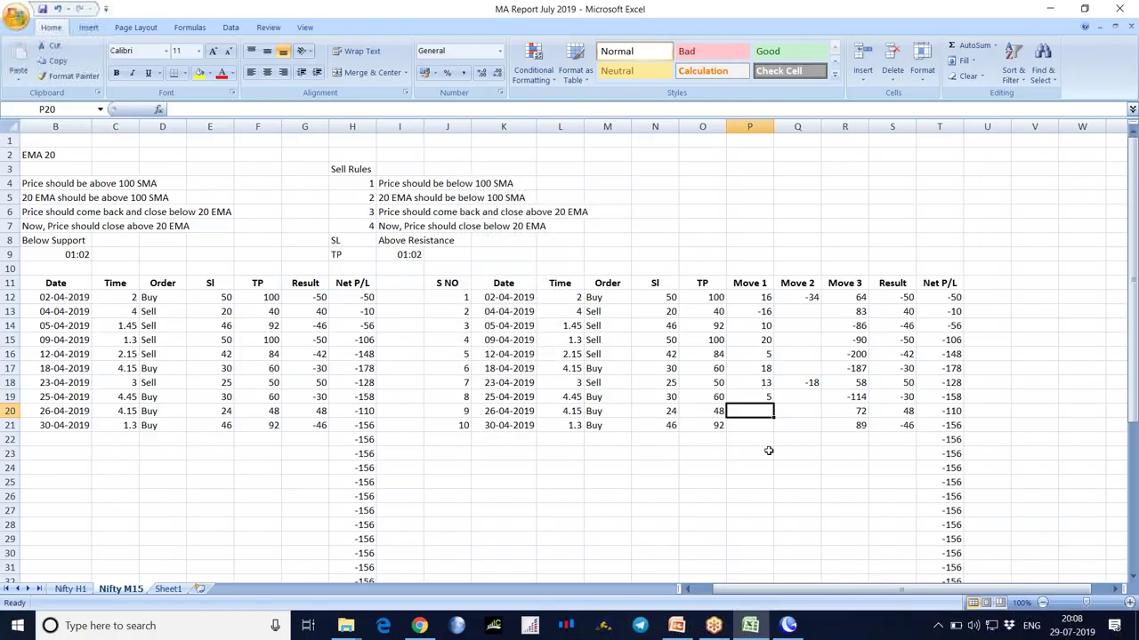
type("-9")
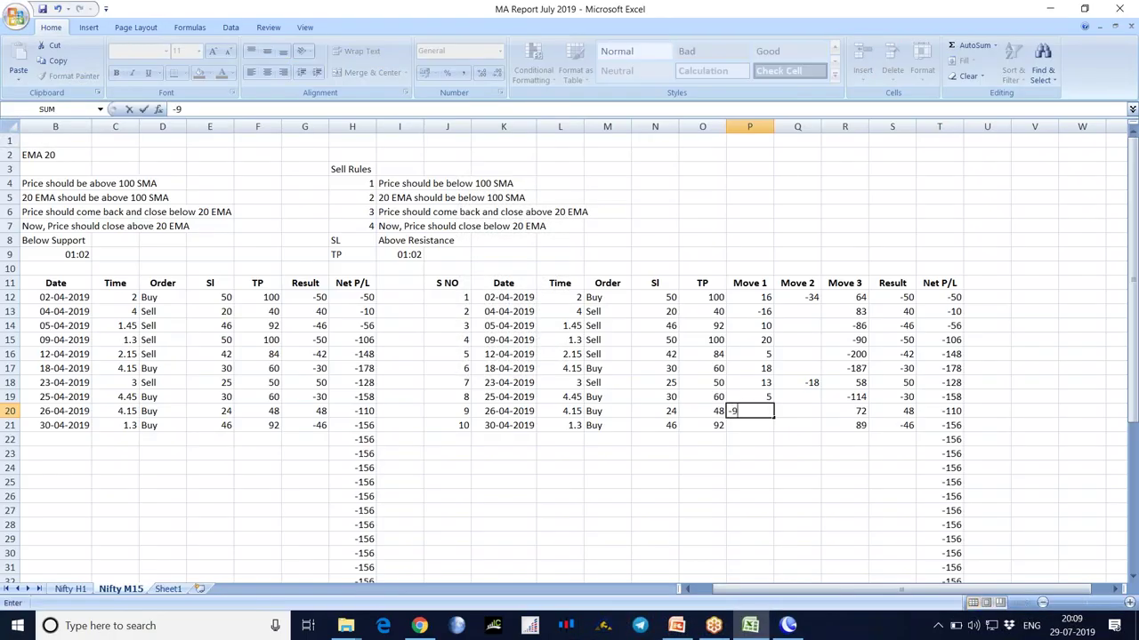
key("Return")
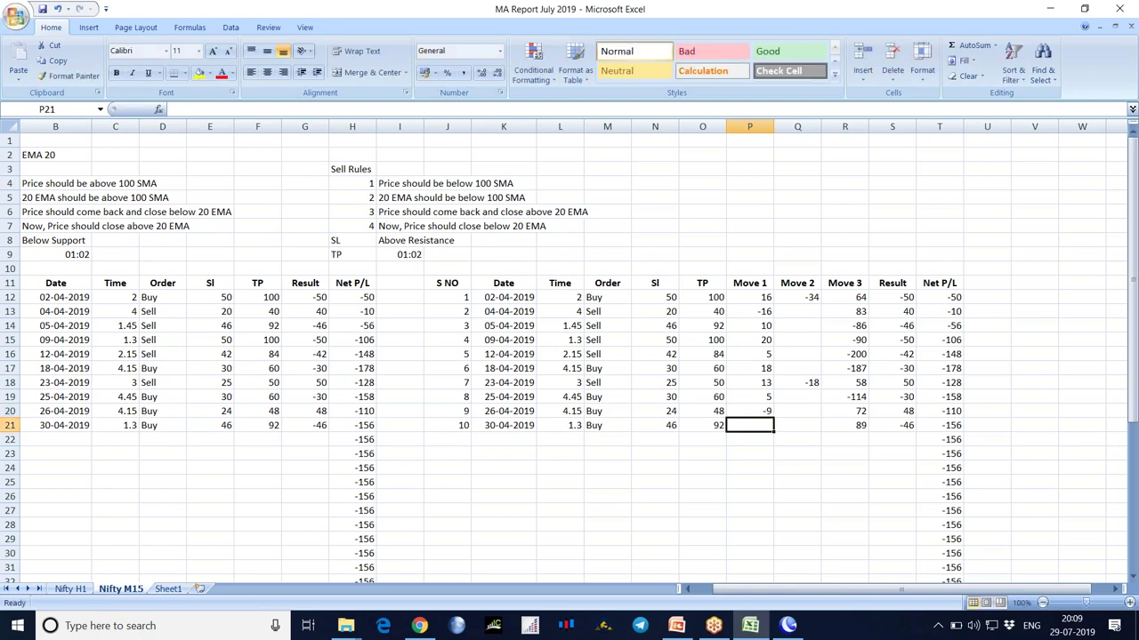
Switch to the MT4 Nifty M15 chart and measure the rise from the 1:30 candle of 30 April 2019 to the 2 May high
left_click(787, 626)
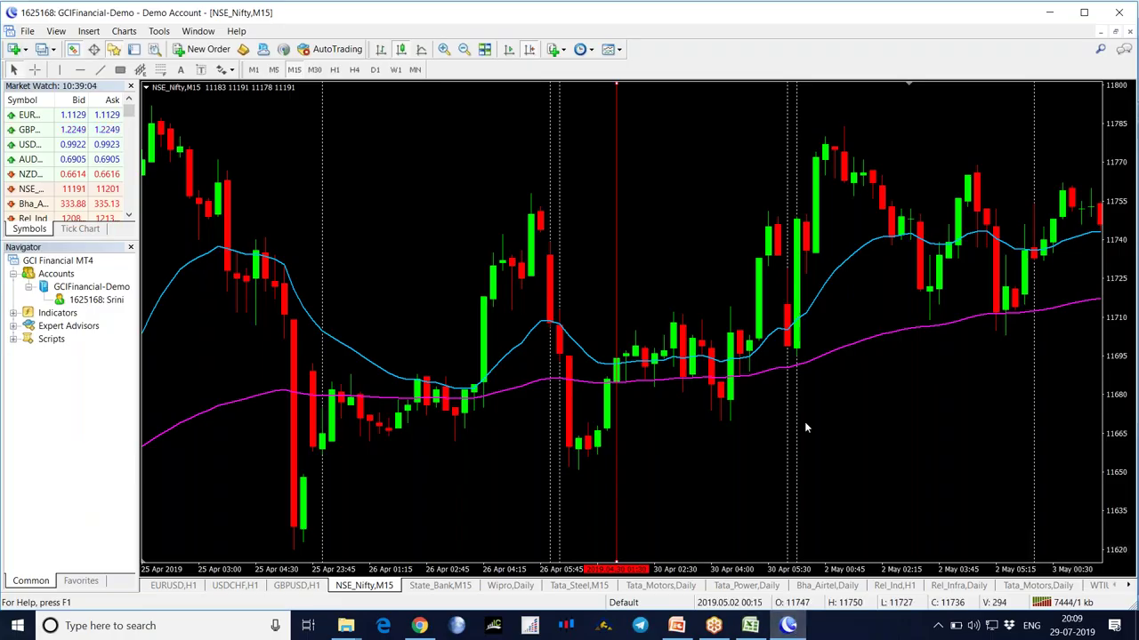
scroll(838, 415, "down", 3)
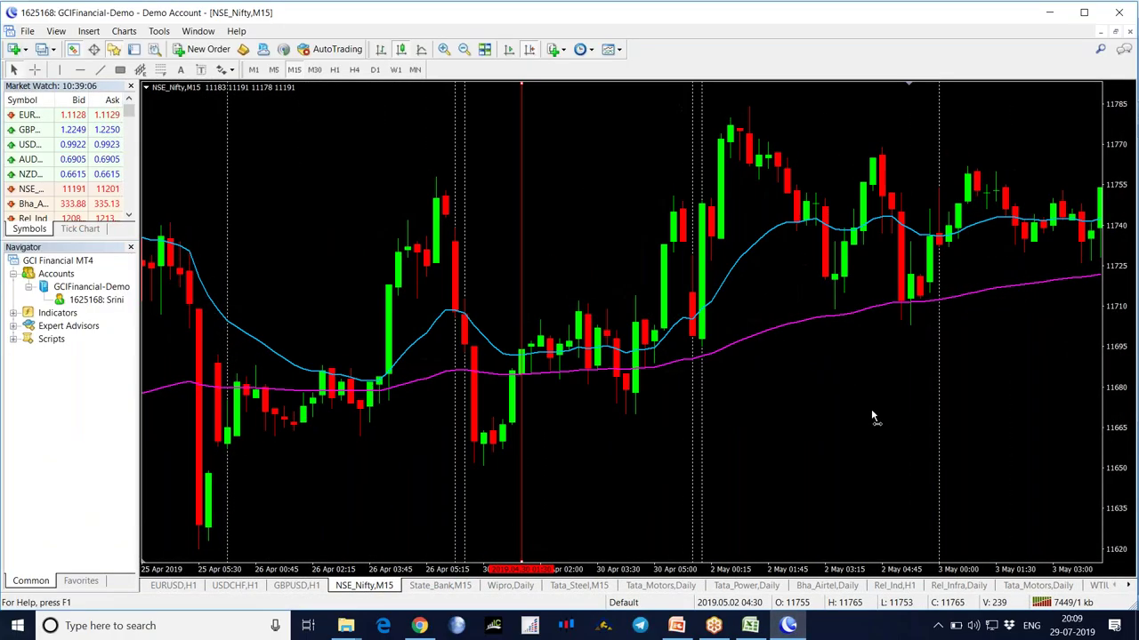
middle_click(521, 373)
left_click_drag(522, 347, 747, 110)
Return to Excel and enter 17 as the Move 1 value and -24 as the Move 2 value of trade 10
left_click(750, 625)
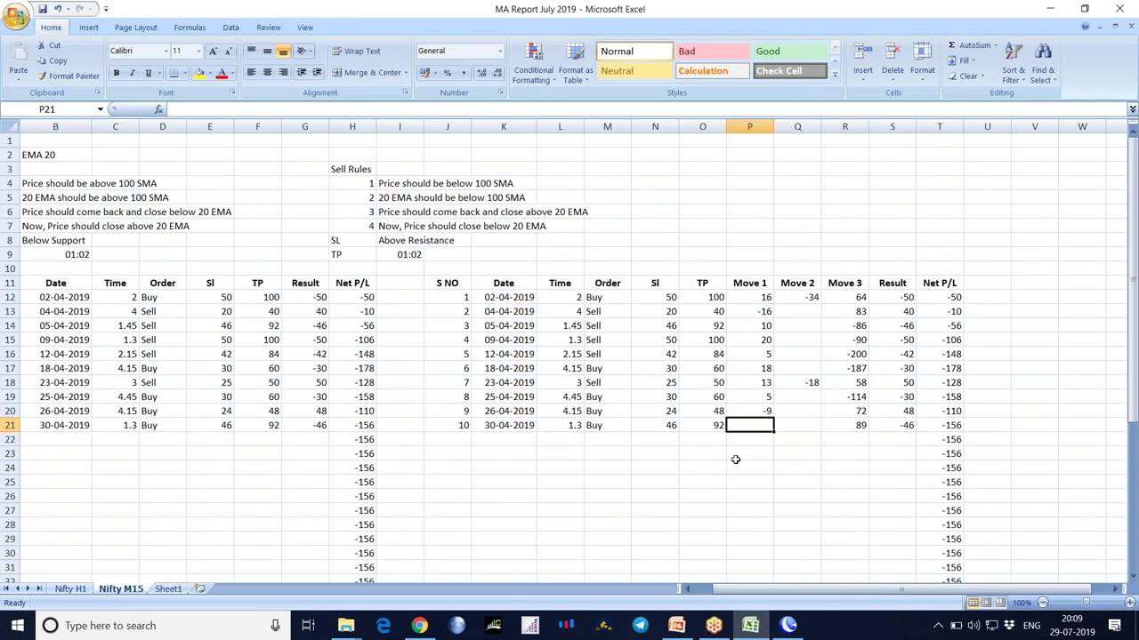
type("17")
key("Tab")
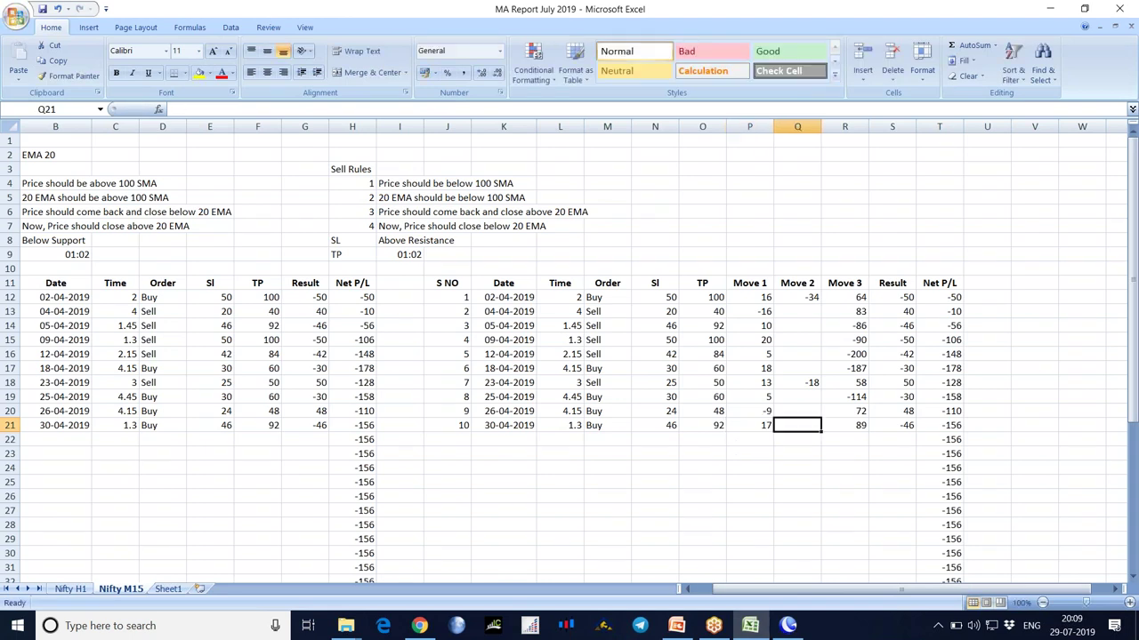
type("-24")
key("Return")
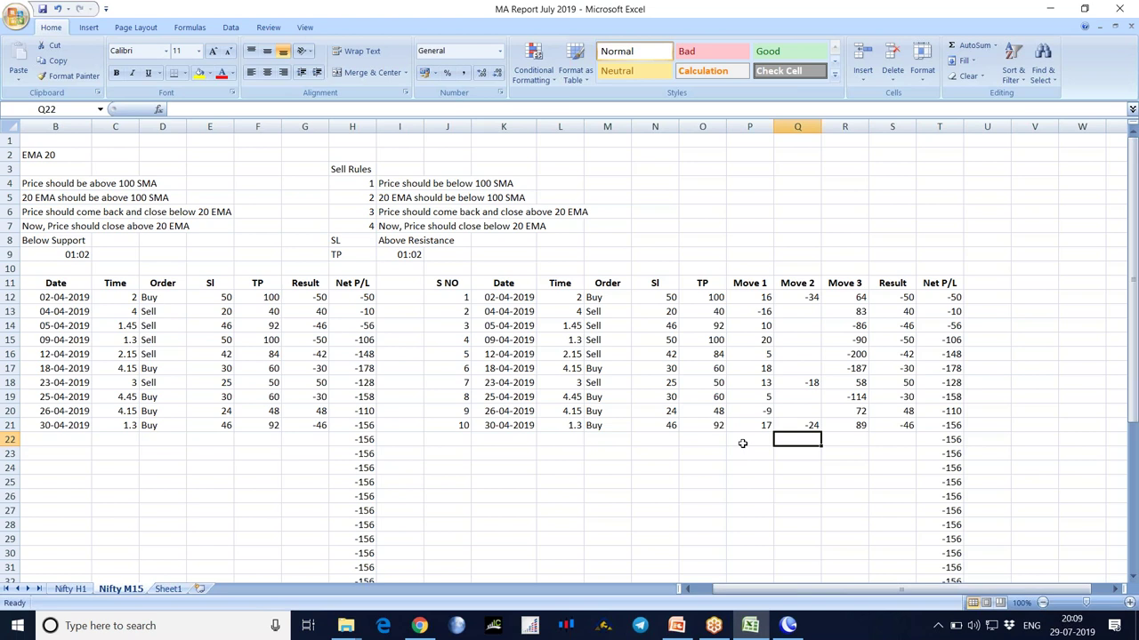
Review the Move 1 values of all ten trades, singling out the negative ones of trades 9 and 2
left_click(755, 494)
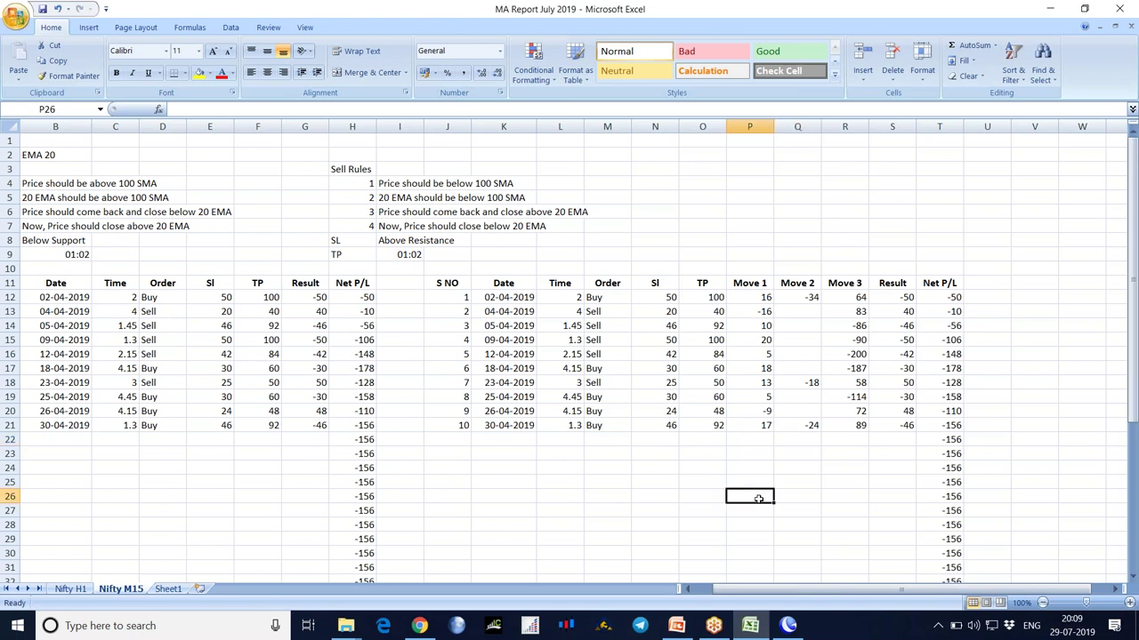
left_click_drag(755, 297, 758, 429)
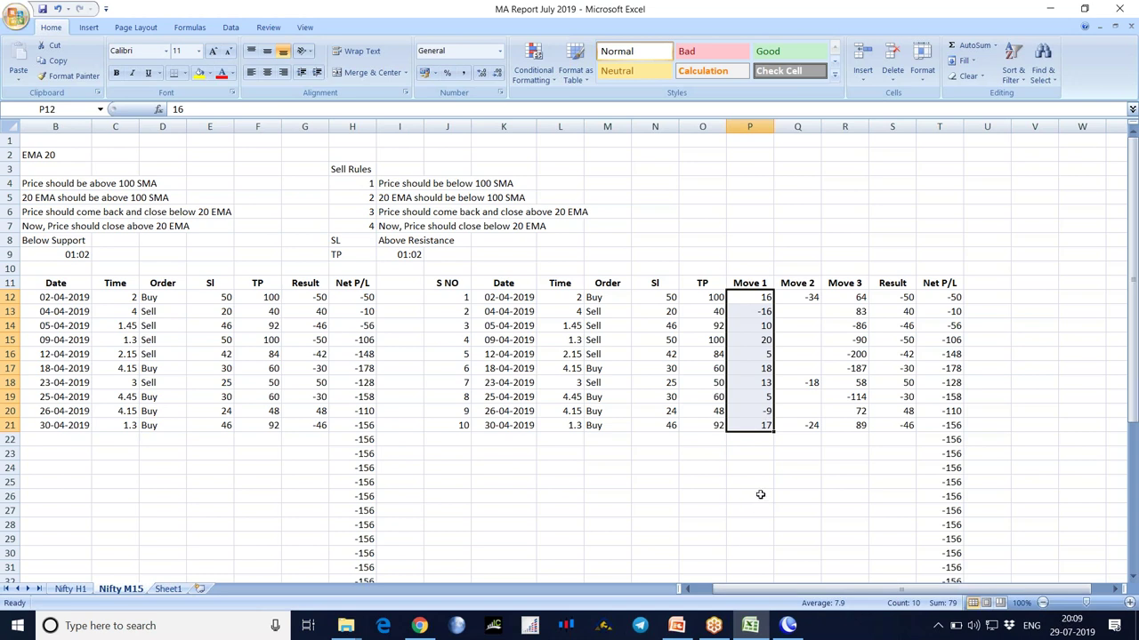
left_click(758, 410)
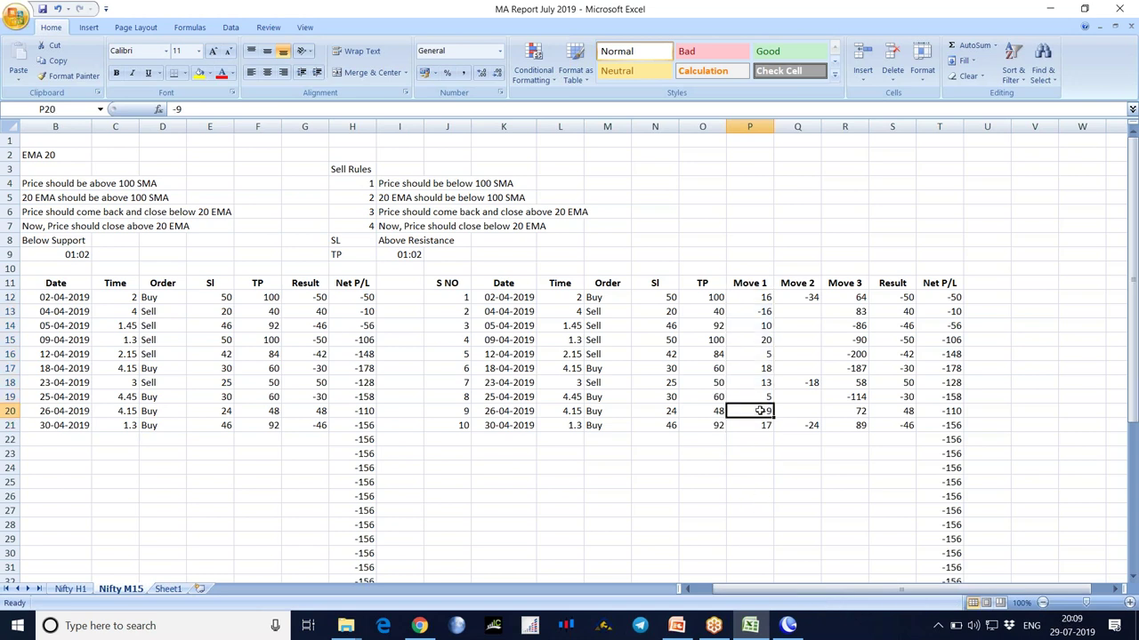
left_click(750, 311)
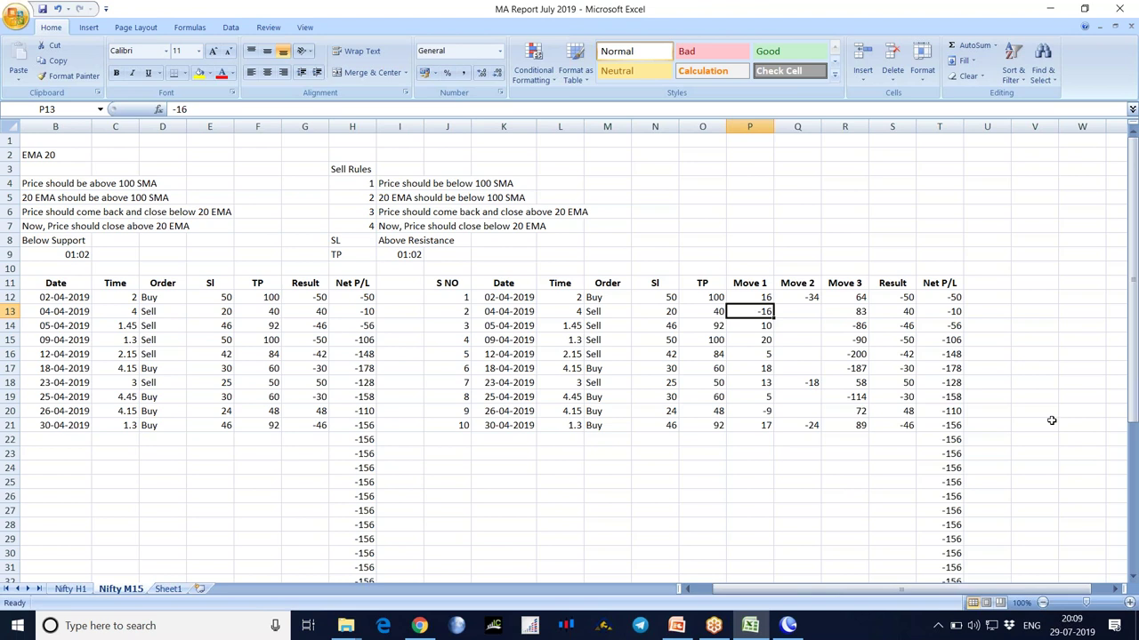
Clear the surplus Net P/L cells from row 23 downward beneath the numbered trade table in column T
scroll(958, 457, "down", 2)
left_click_drag(953, 368, 965, 587)
key("Delete")
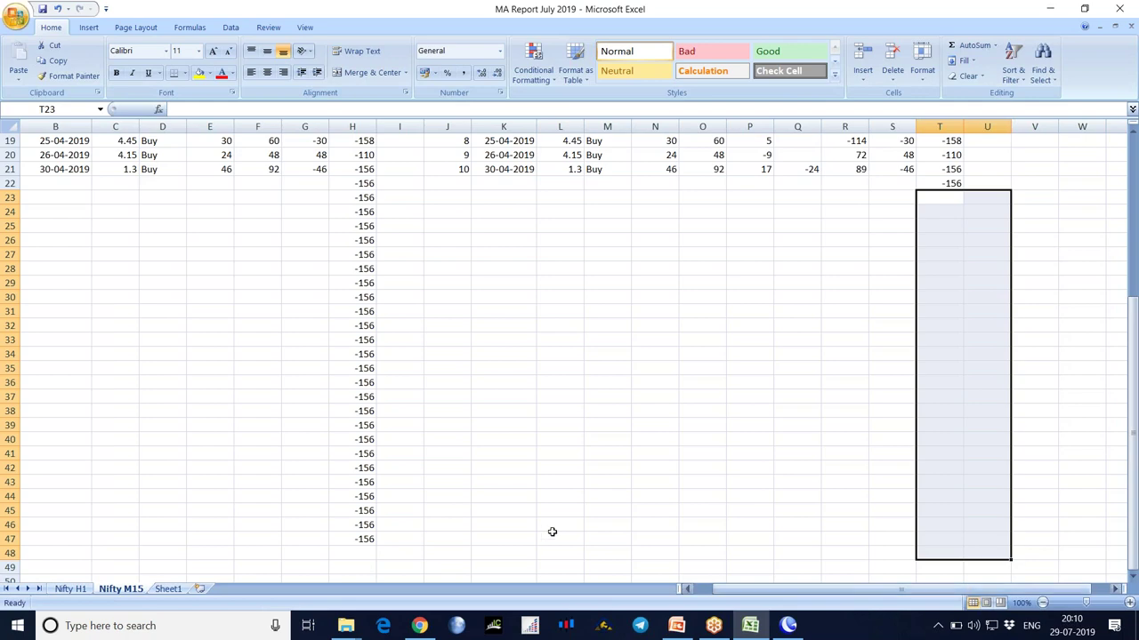
Copy the numbered trade table with its headers, J11 through U22, and paste it below starting at J25
left_click(655, 440)
scroll(654, 442, "up", 4)
left_click_drag(438, 197, 974, 353)
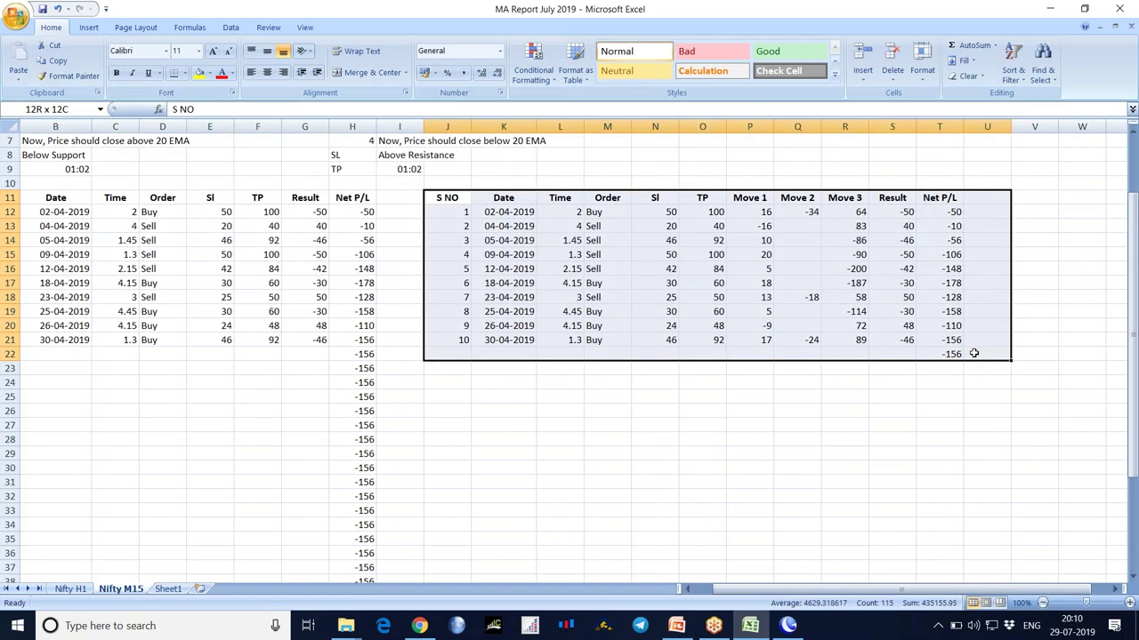
right_click(815, 302)
left_click(850, 331)
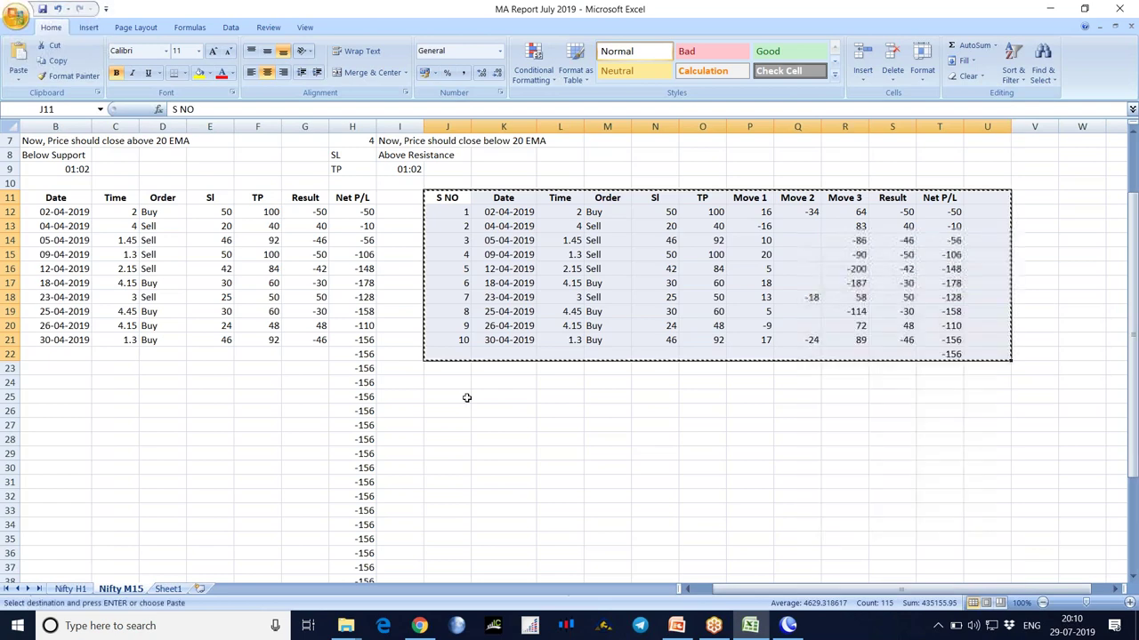
left_click(458, 396)
right_click(458, 396)
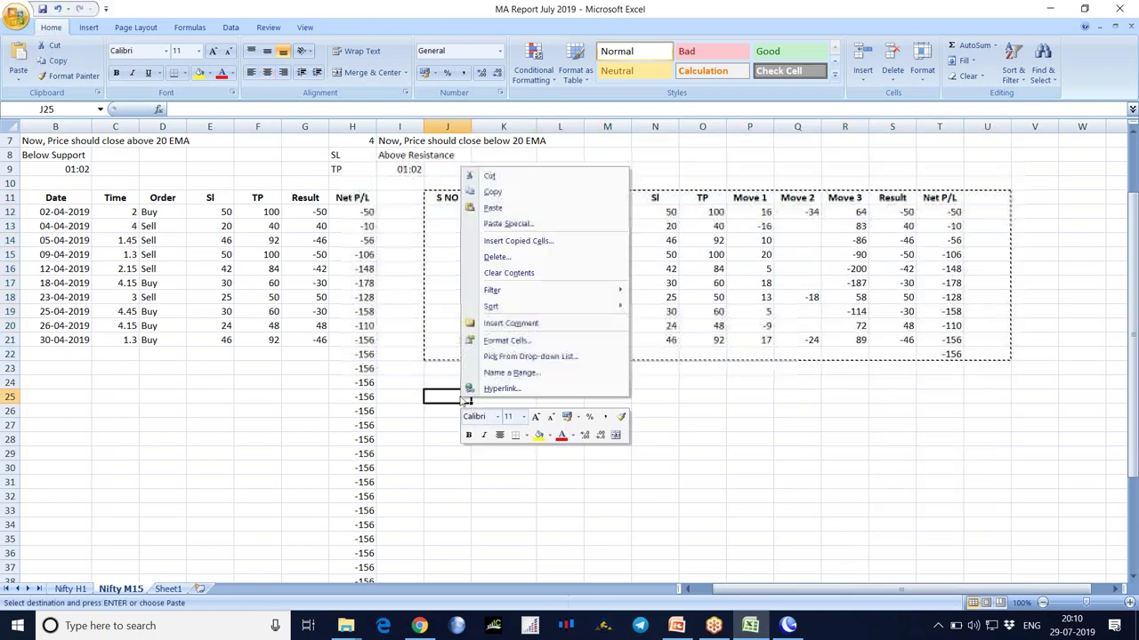
left_click(492, 208)
left_click(1062, 463)
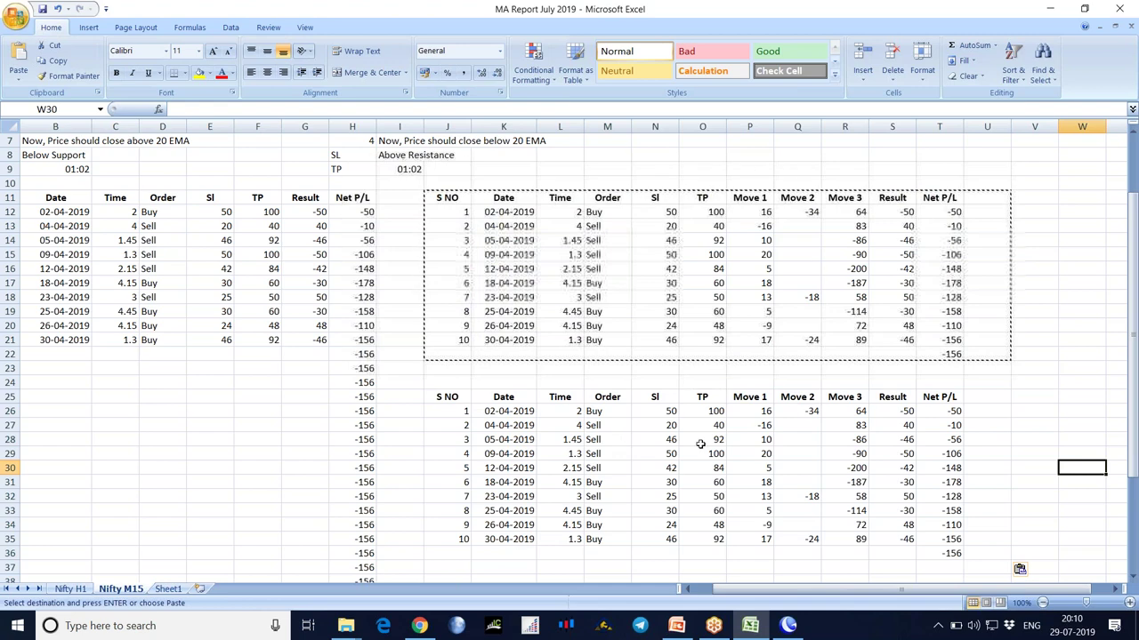
key("Escape")
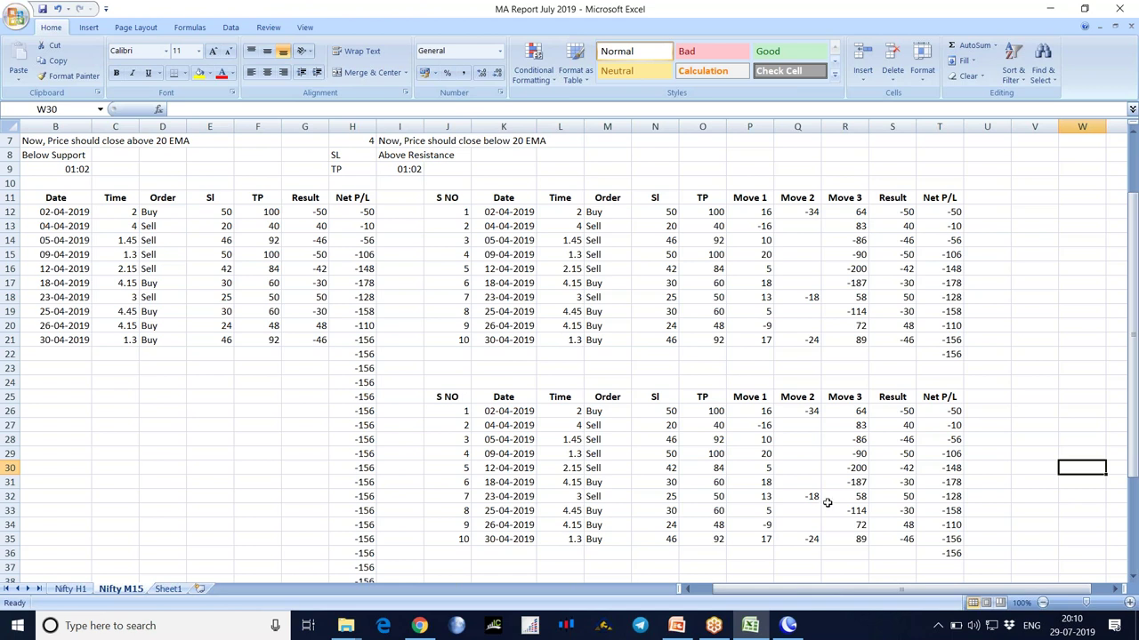
Replace the TP values of all ten trades in the copied table with 5
left_click_drag(703, 409, 716, 539)
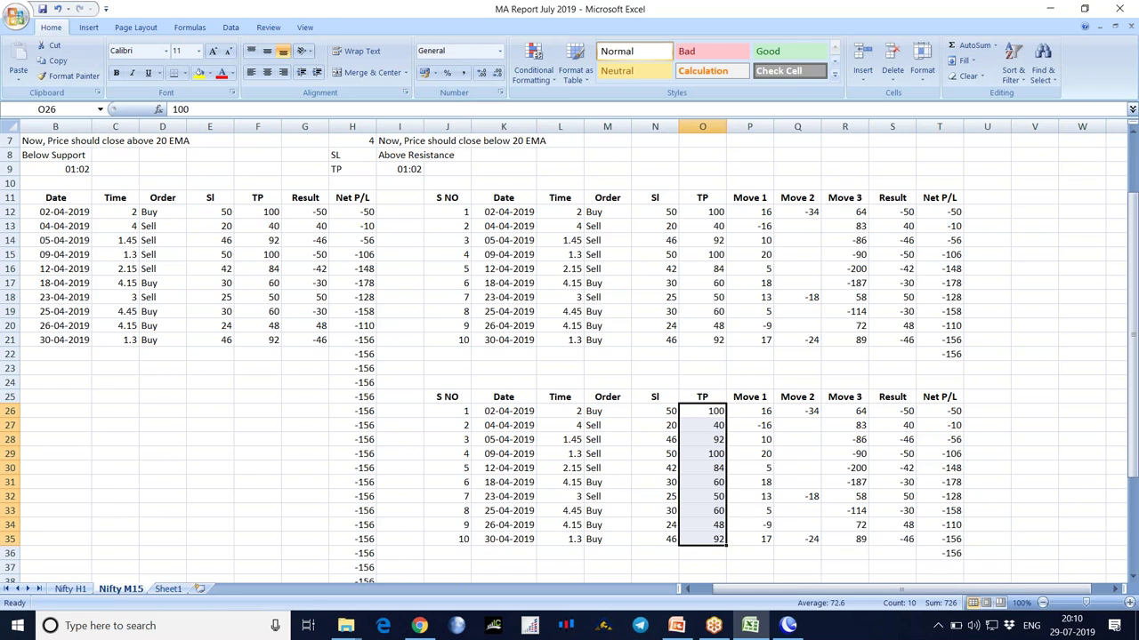
key("Delete")
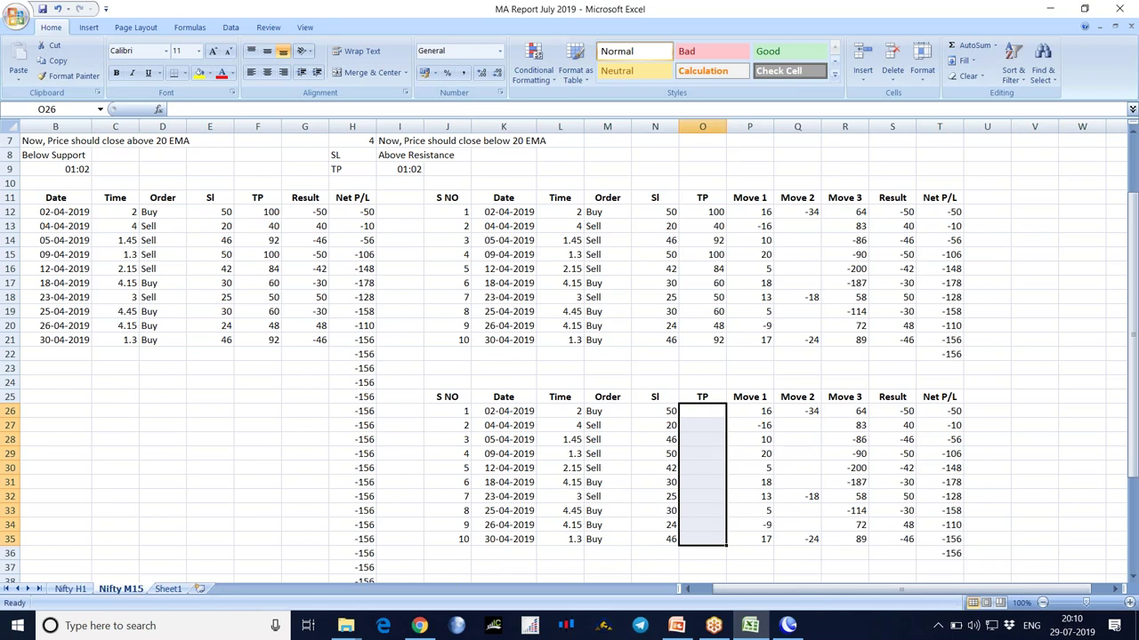
left_click(700, 413)
type("5")
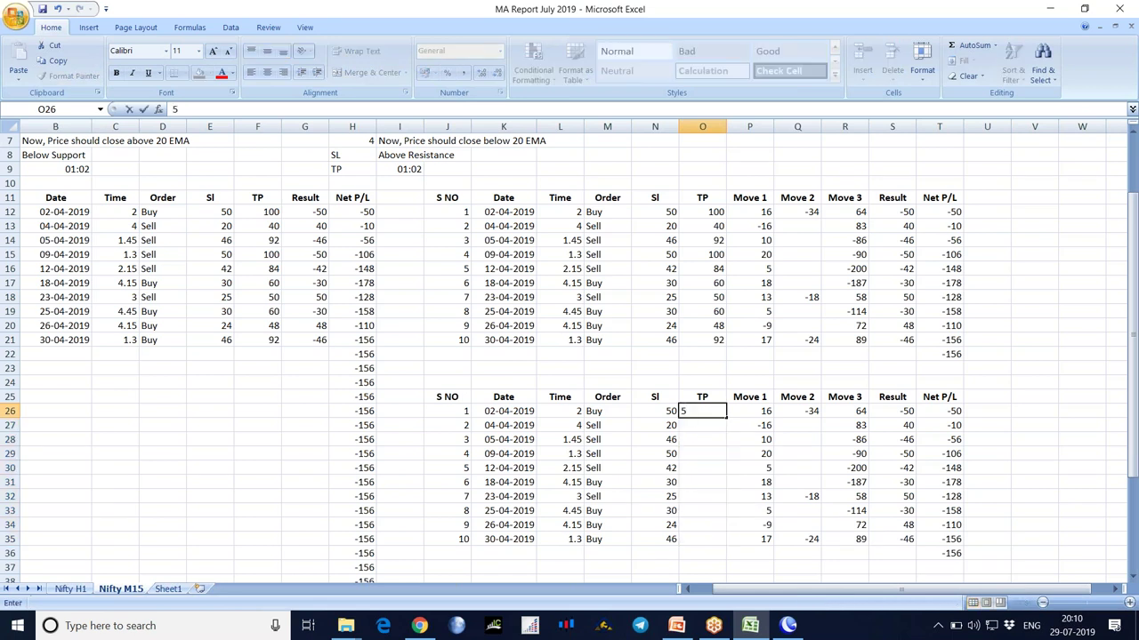
key("Return")
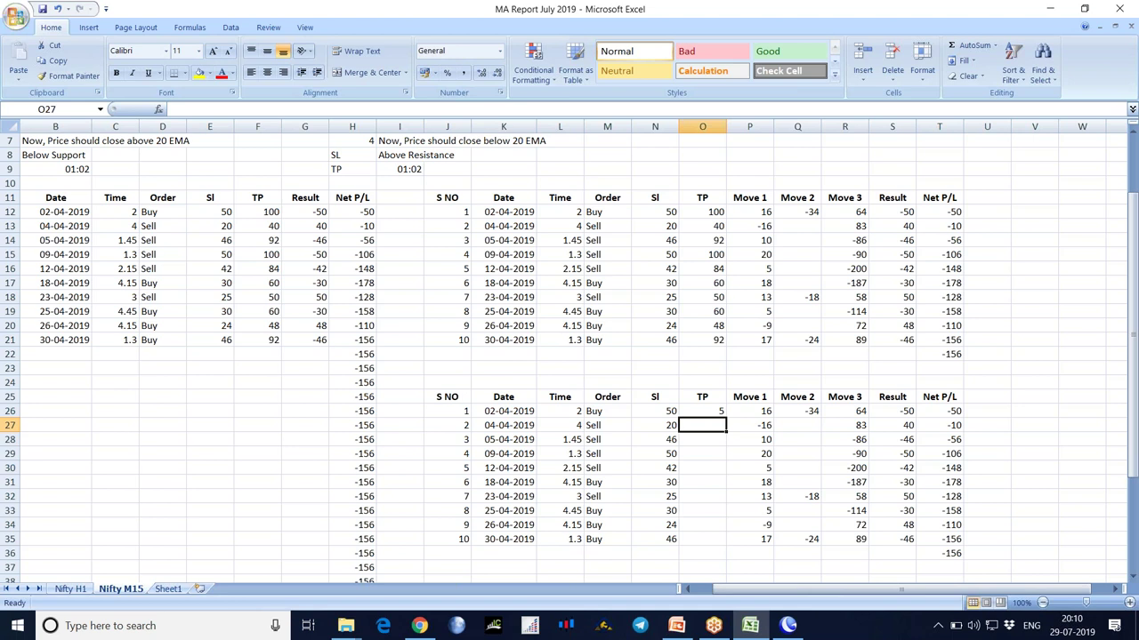
left_click(720, 413)
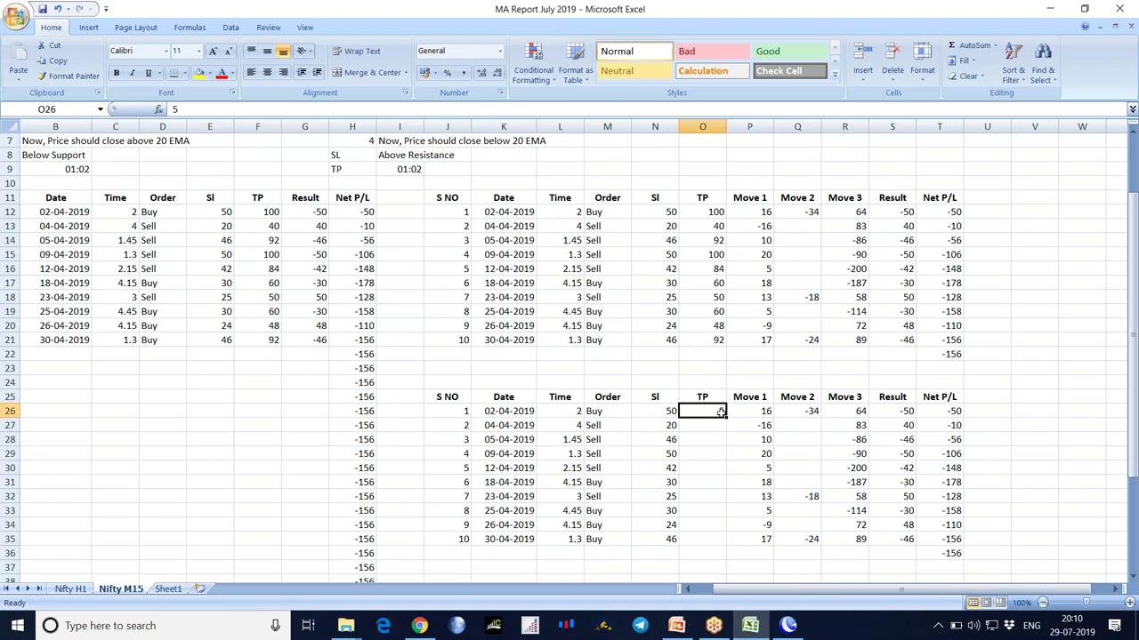
left_click_drag(725, 415, 729, 546)
left_click(759, 556)
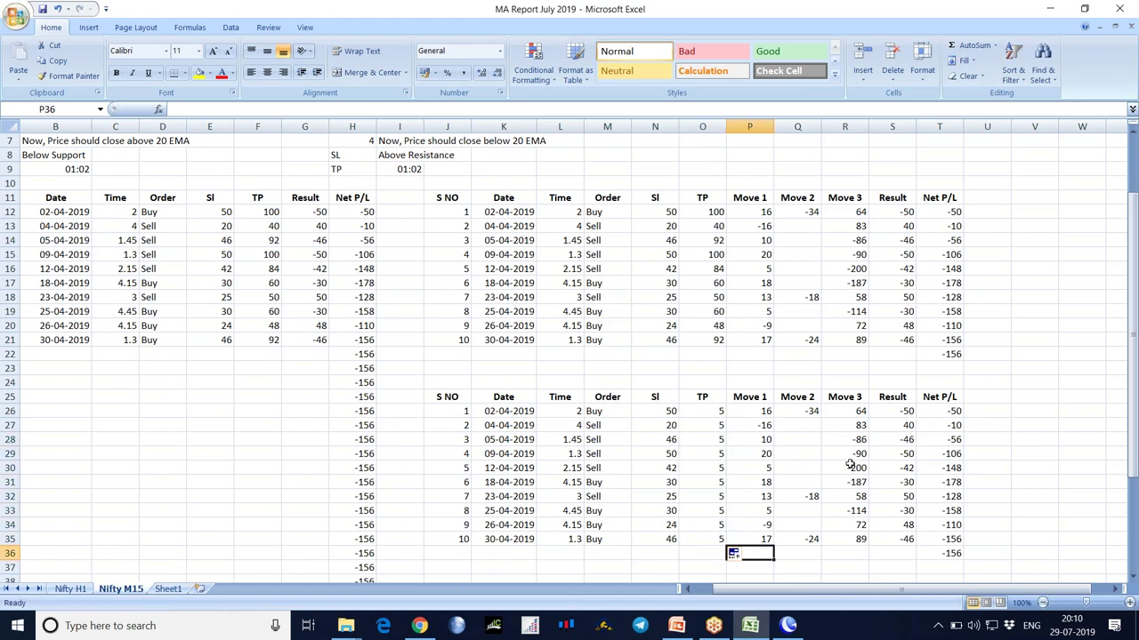
left_click(832, 444)
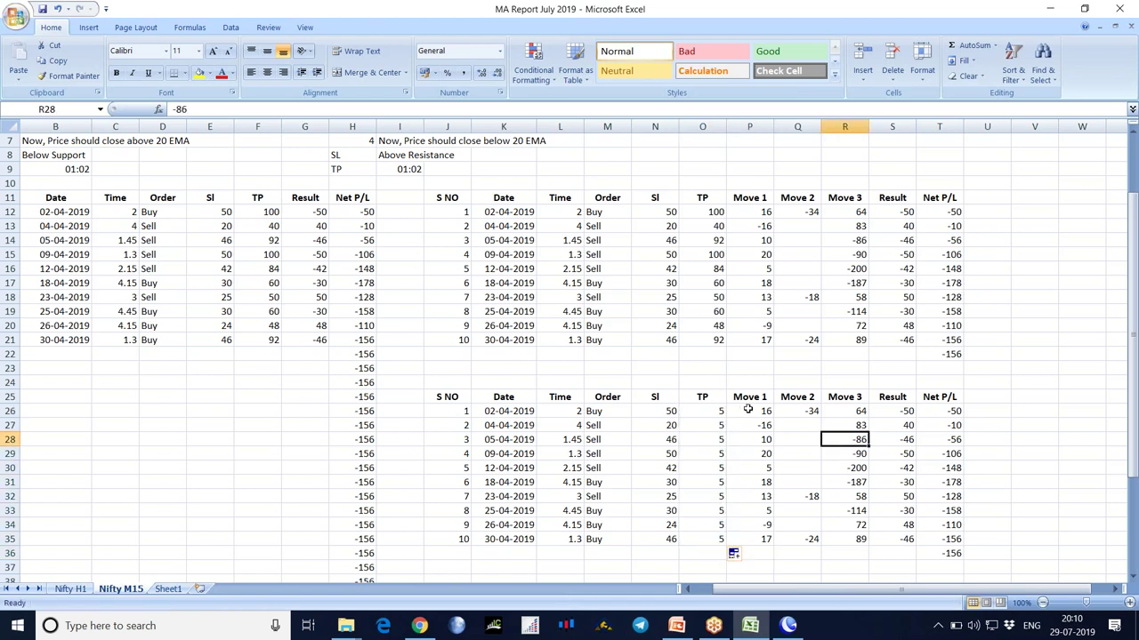
Set the Result of each of the ten trades in the copied table to 5
left_click(894, 407)
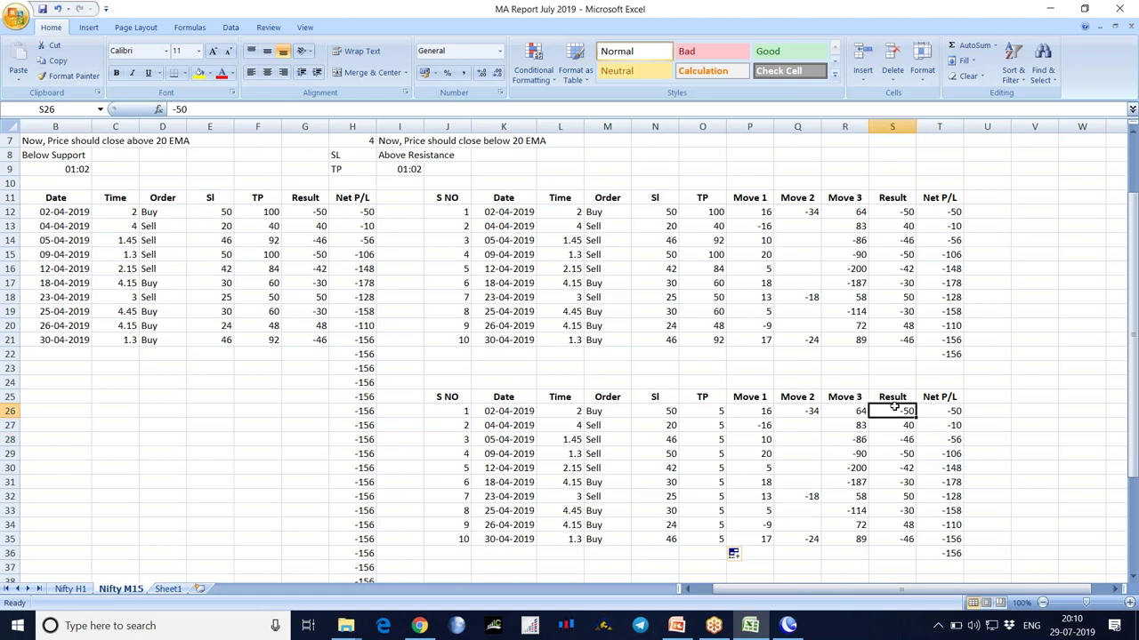
type("5")
key("Return")
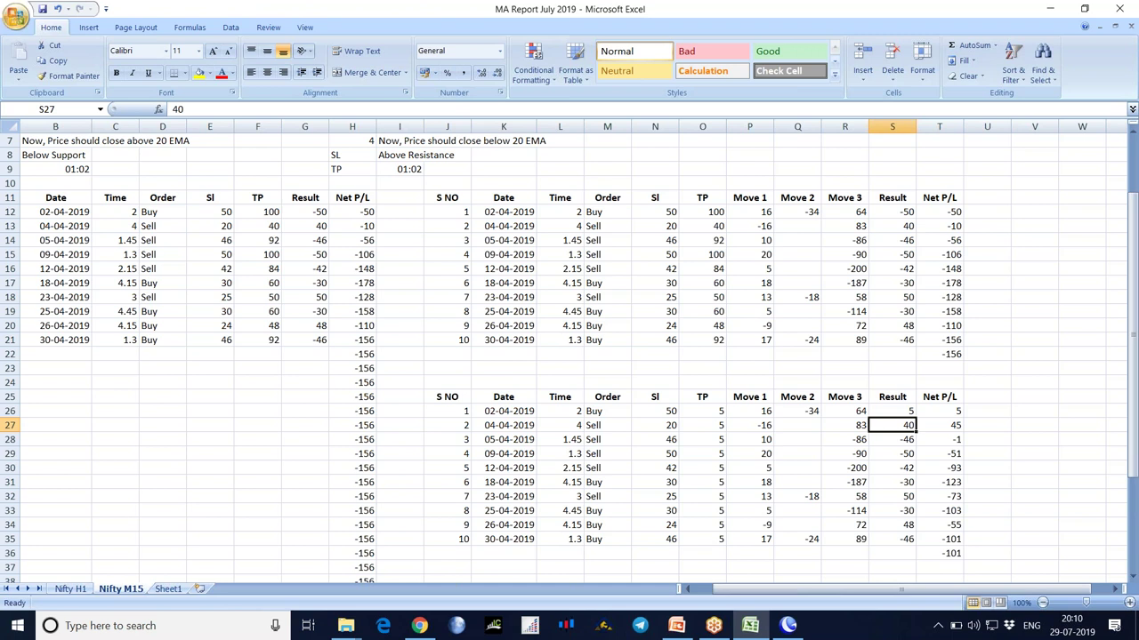
type("5")
key("Return")
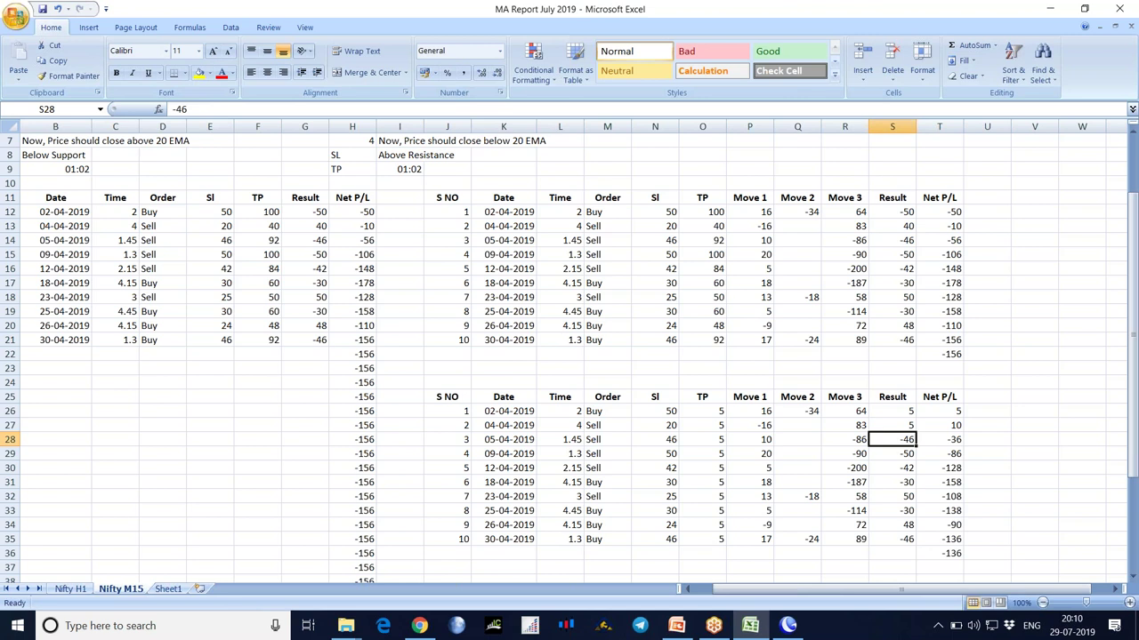
type("5")
key("Return")
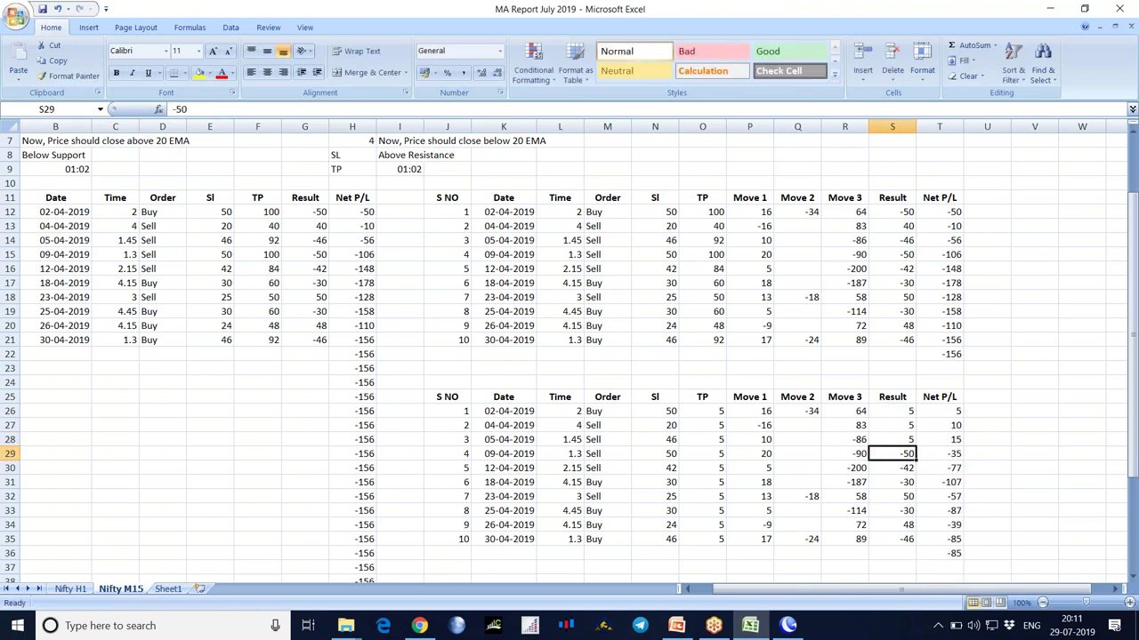
type("5")
key("Return")
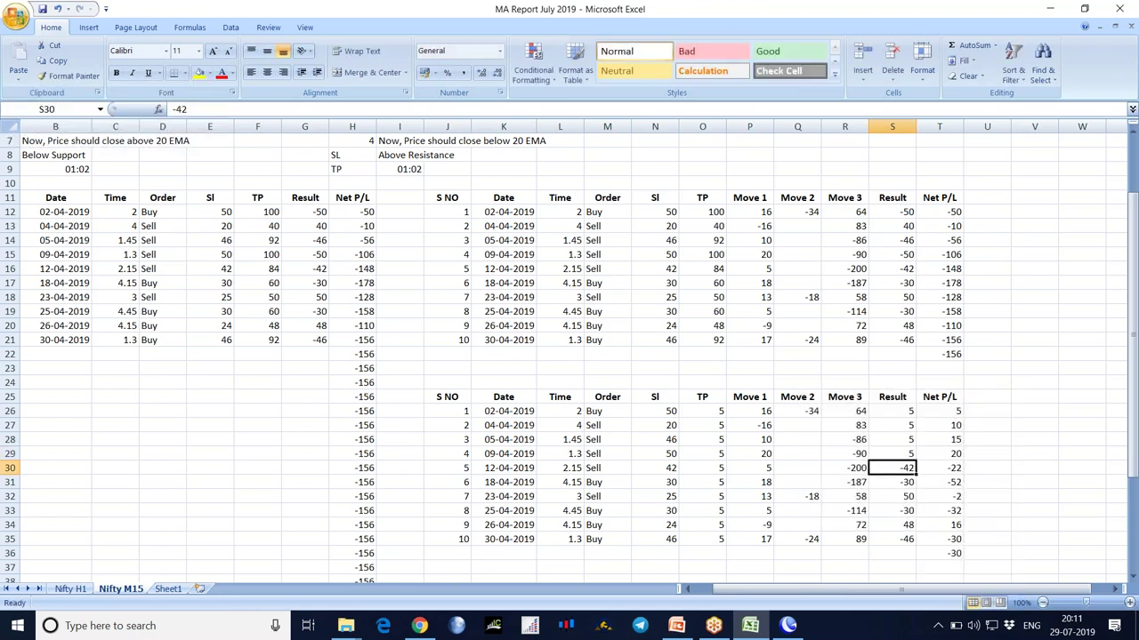
type("5")
key("Return")
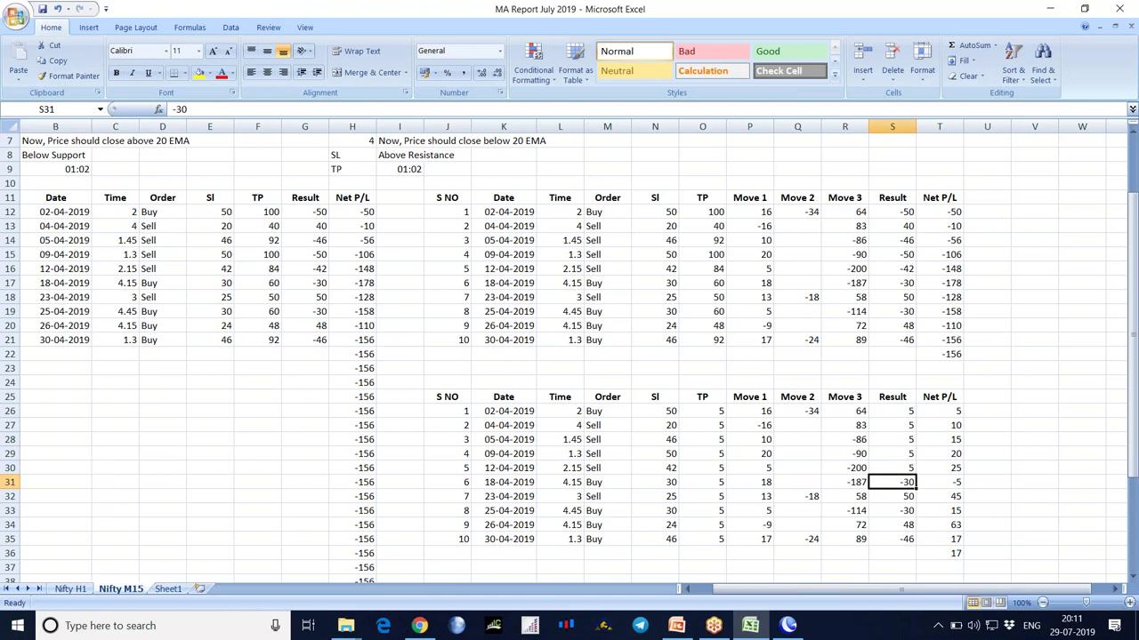
type("5")
key("Return")
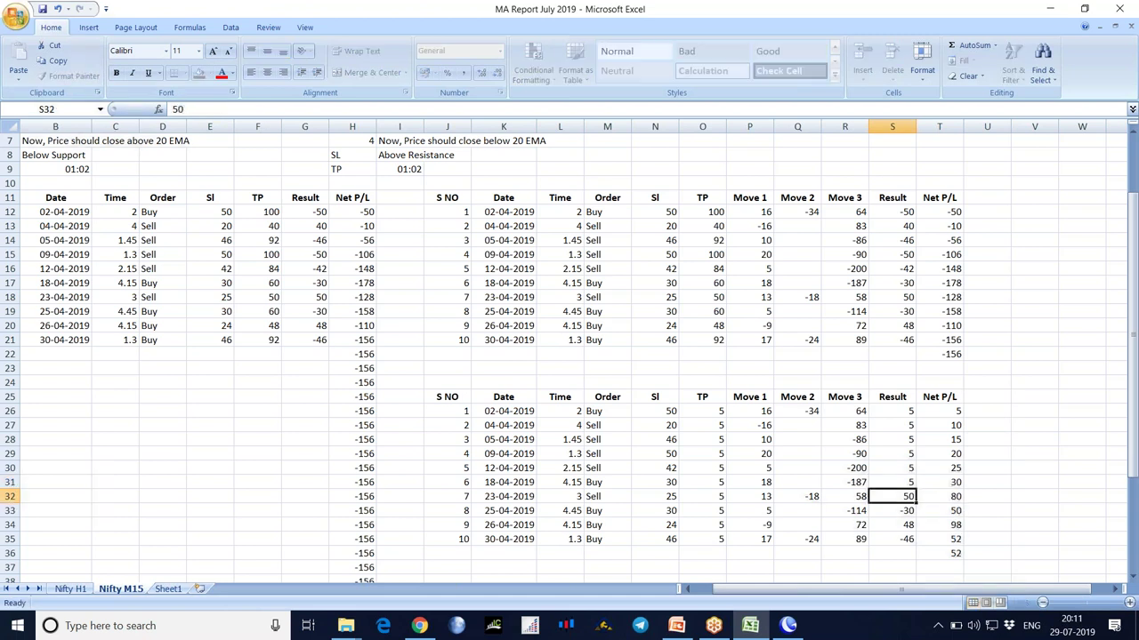
type("5")
key("Return")
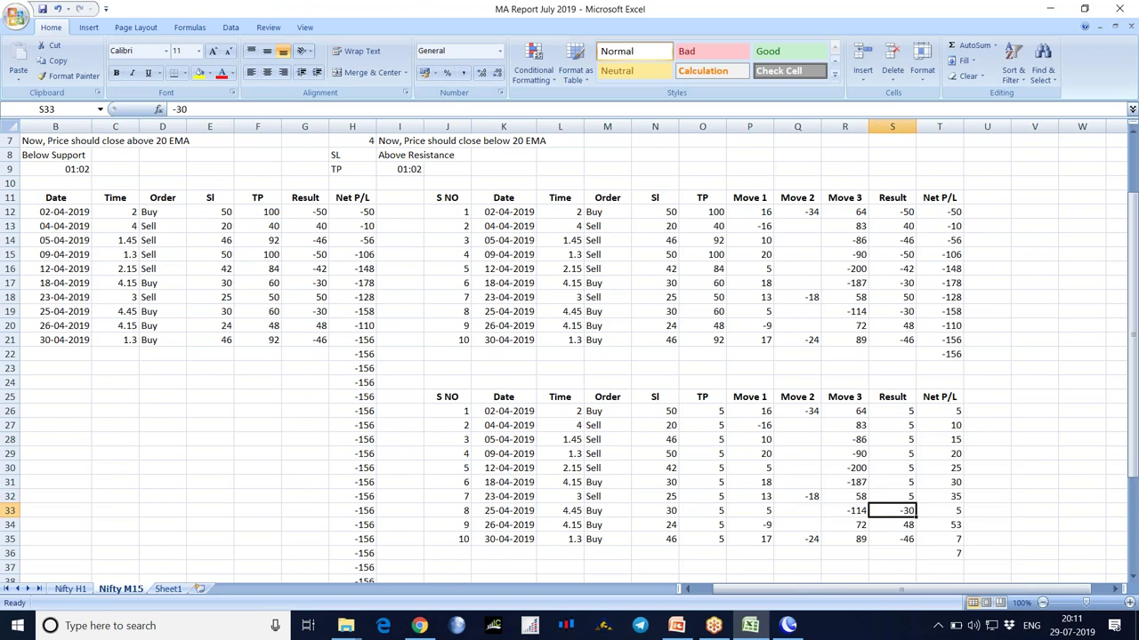
type("5")
key("Return")
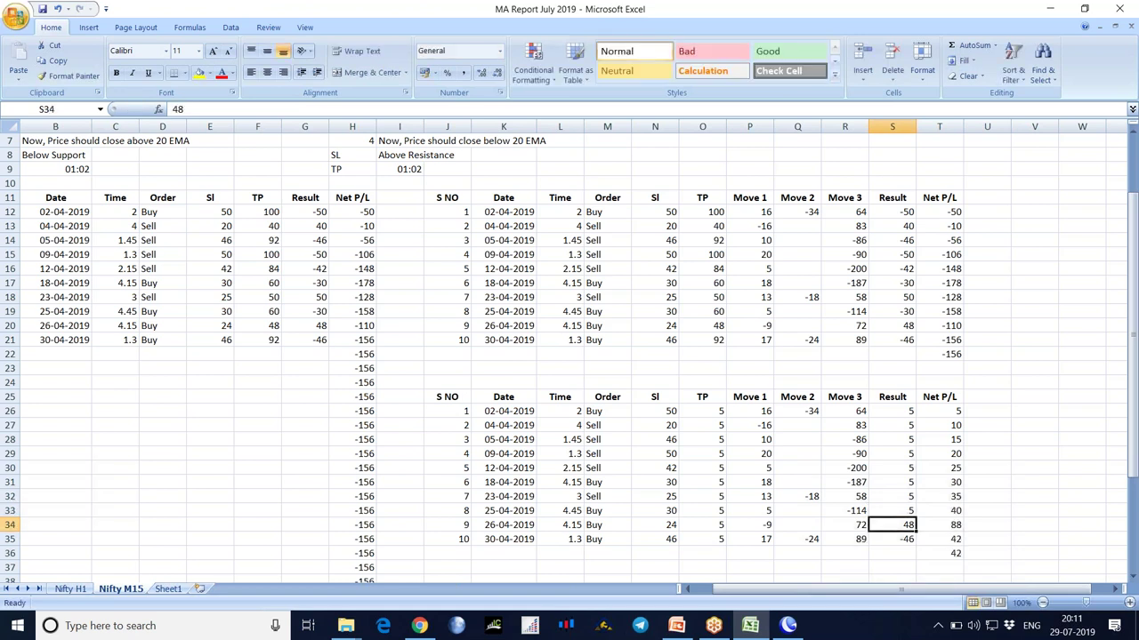
type("5")
key("Return")
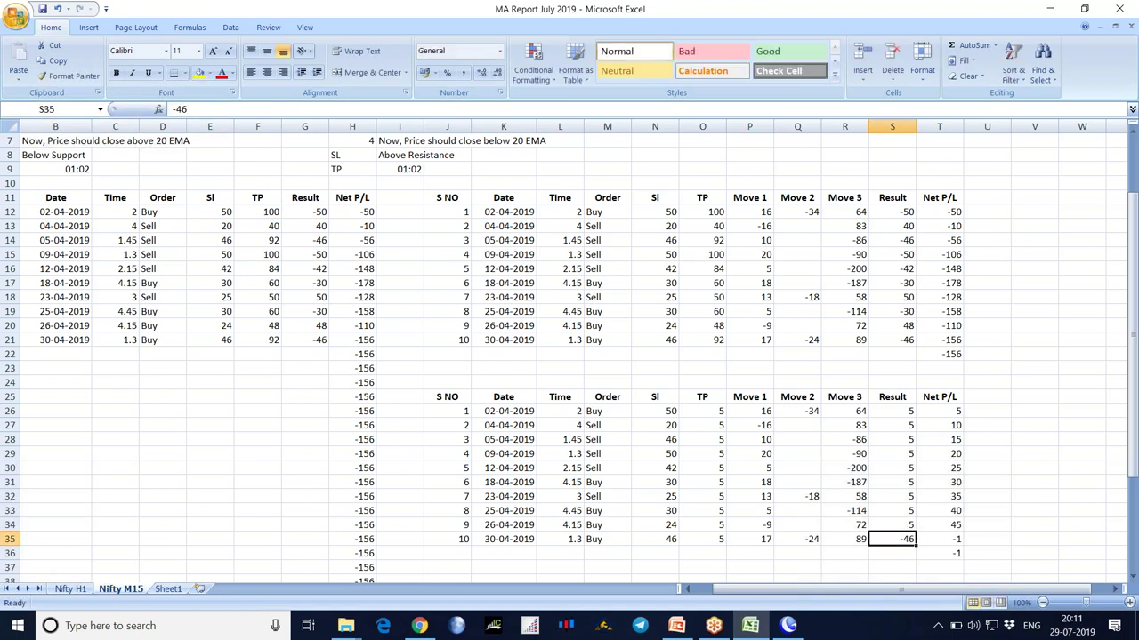
type("5")
key("Return")
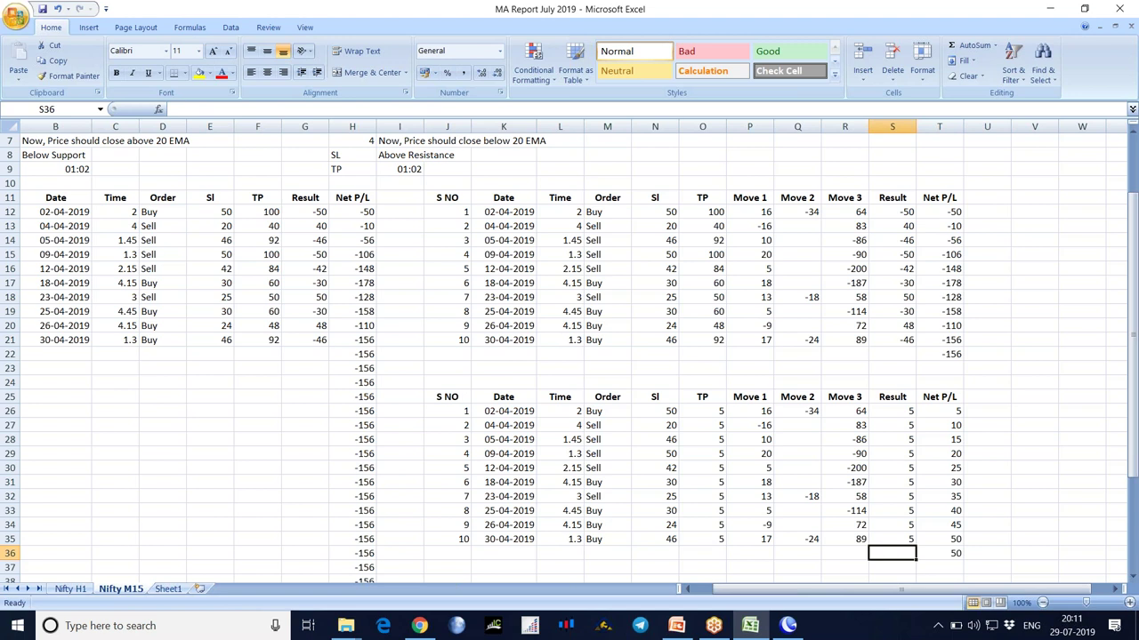
Examine the stop-loss and TP columns of the ten trades in the copied 5-point table
left_click(757, 469)
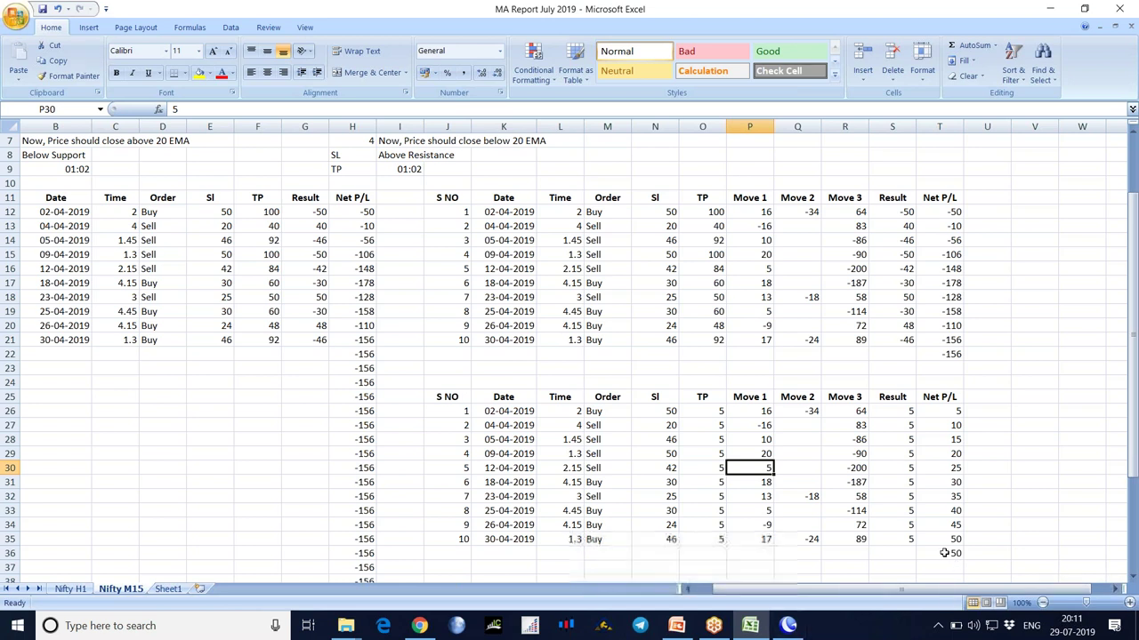
left_click_drag(671, 412, 656, 557)
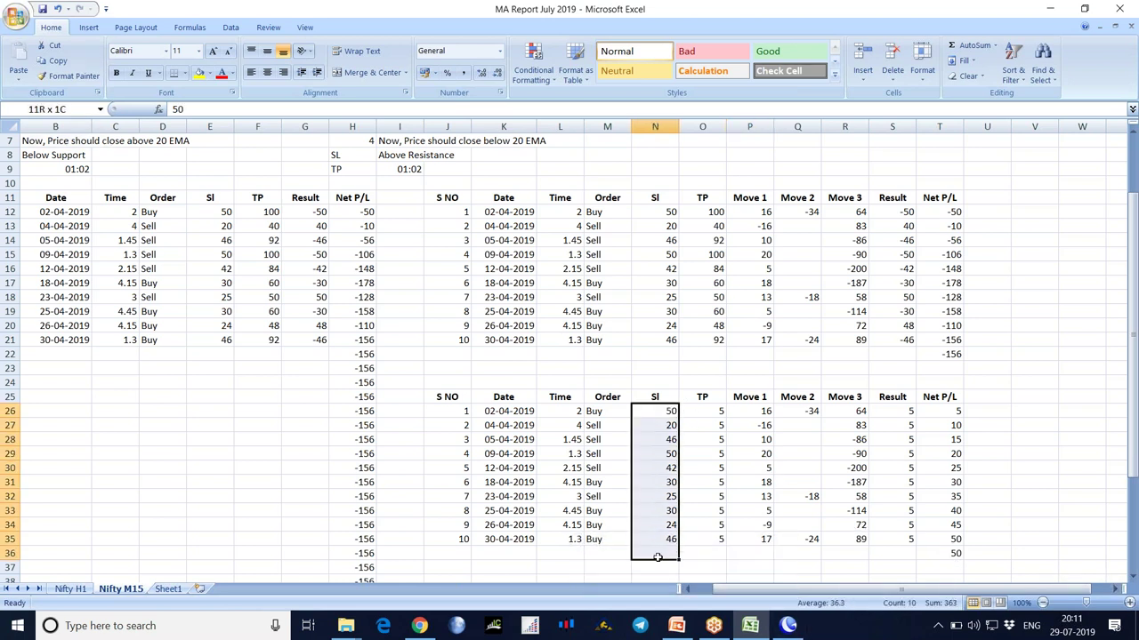
left_click_drag(708, 413, 719, 538)
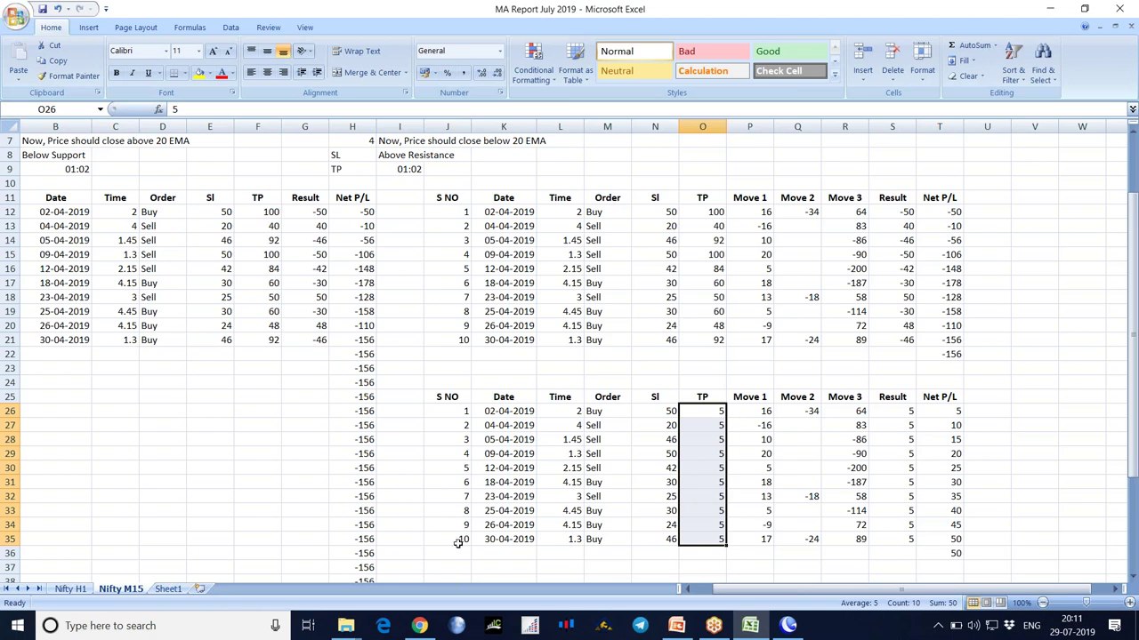
left_click(1000, 513)
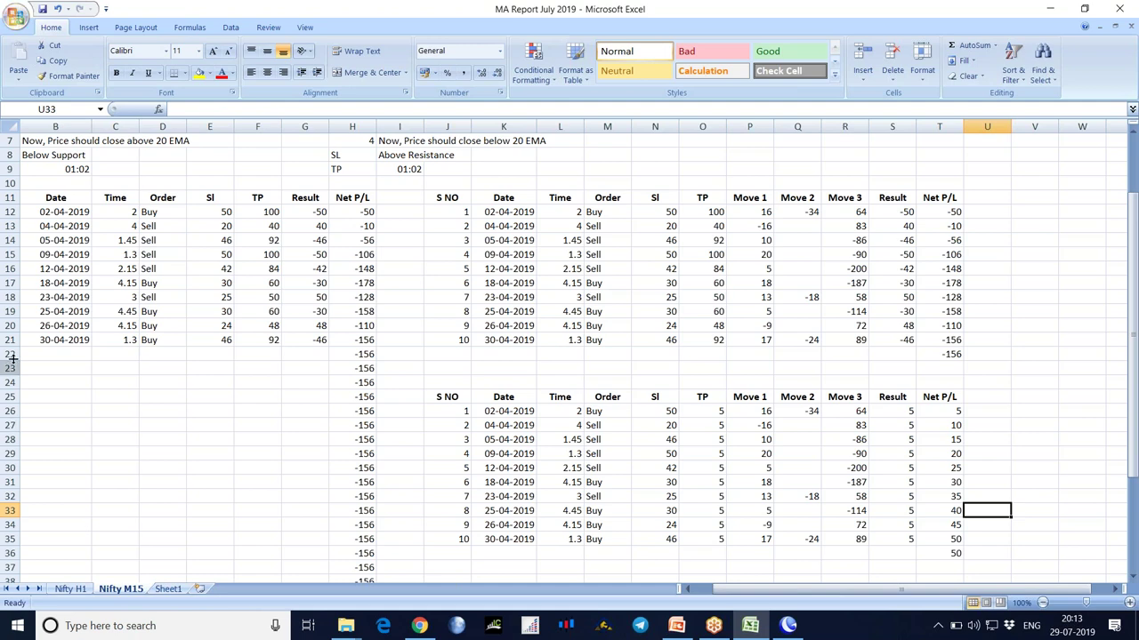
Compare the original trade table in columns B to H with the numbered table in columns J to T, row by row
left_click_drag(49, 198, 368, 342)
left_click(1036, 283)
left_click_drag(445, 197, 964, 356)
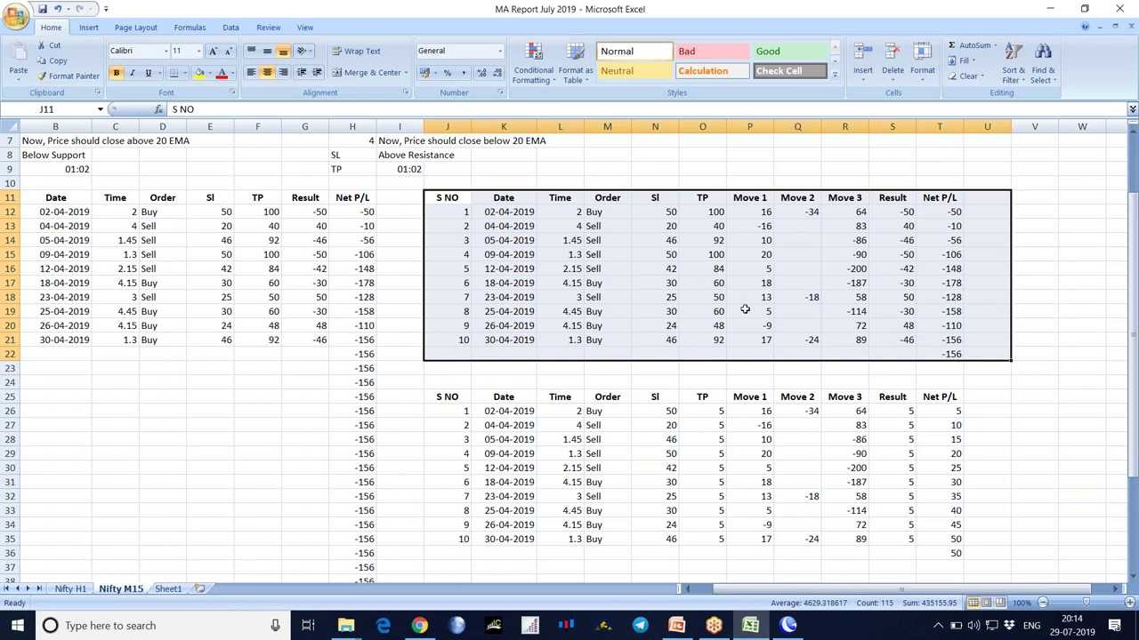
left_click(1011, 371)
left_click(1008, 400)
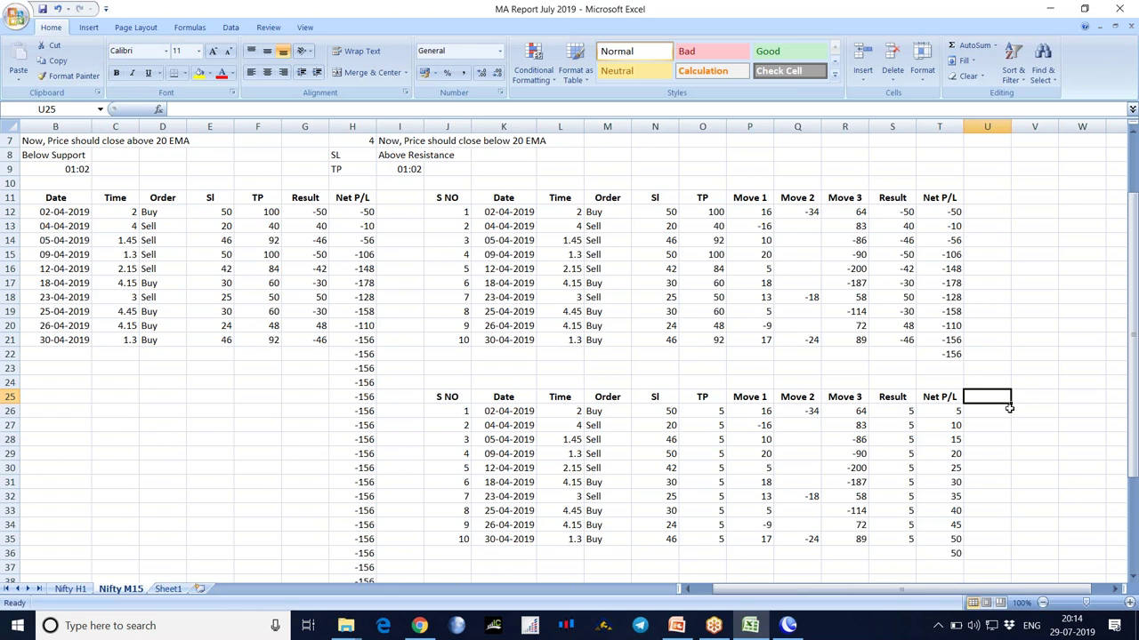
left_click_drag(430, 195, 956, 354)
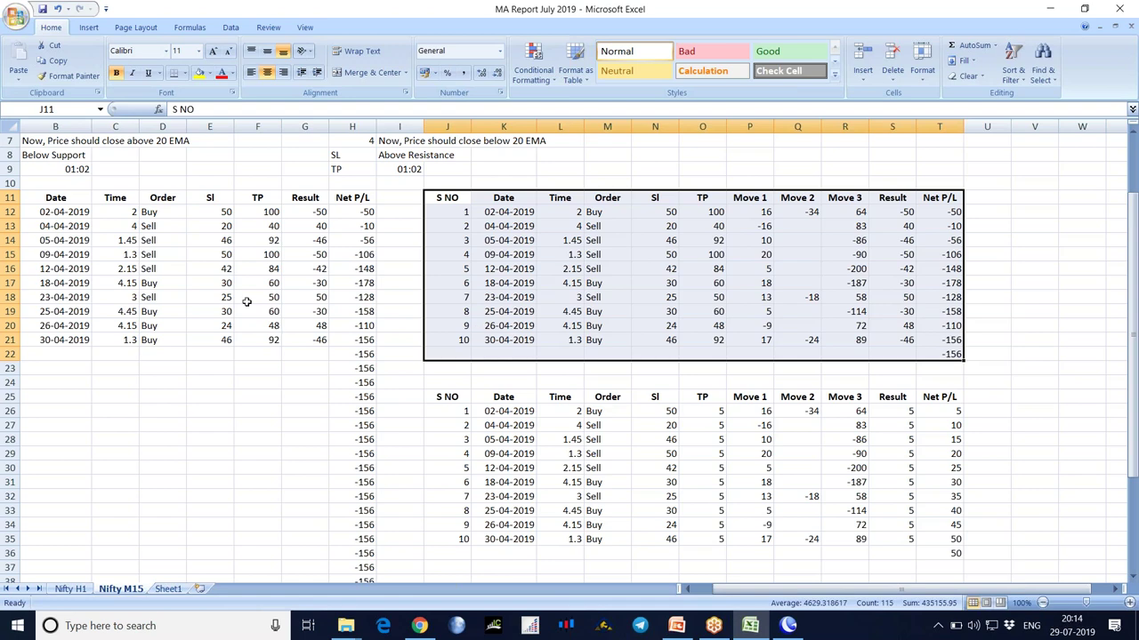
left_click_drag(39, 201, 365, 343)
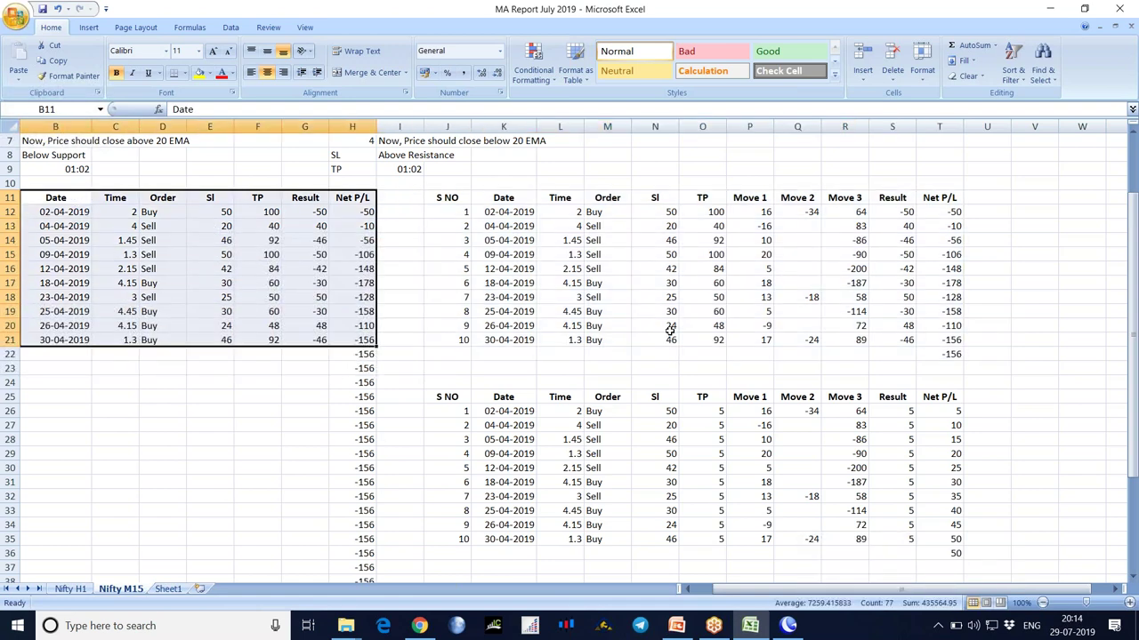
left_click_drag(438, 199, 950, 339)
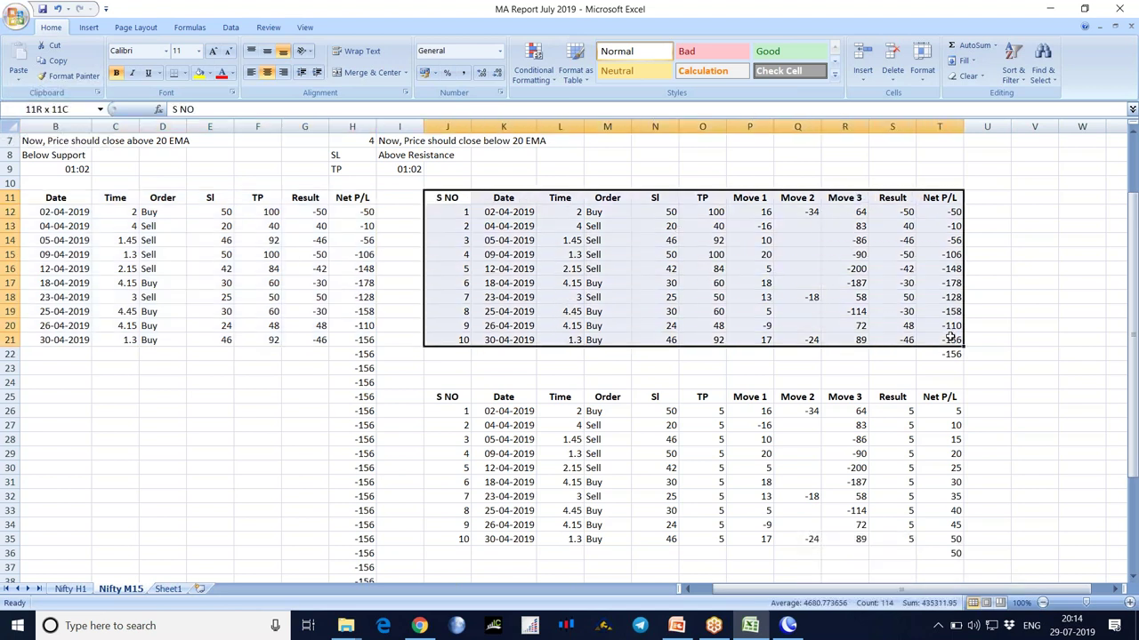
left_click_drag(950, 339, 950, 338)
Check the Move 1 values of trades 5 and 8 in the upper numbered table
left_click(759, 311)
left_click(758, 269)
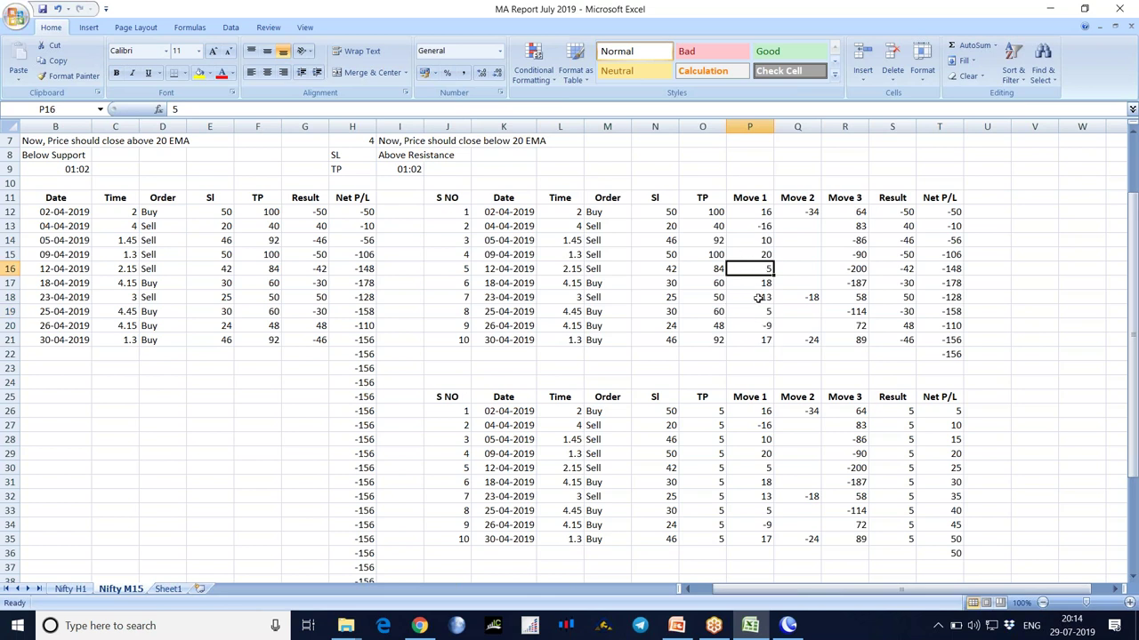
left_click(758, 312)
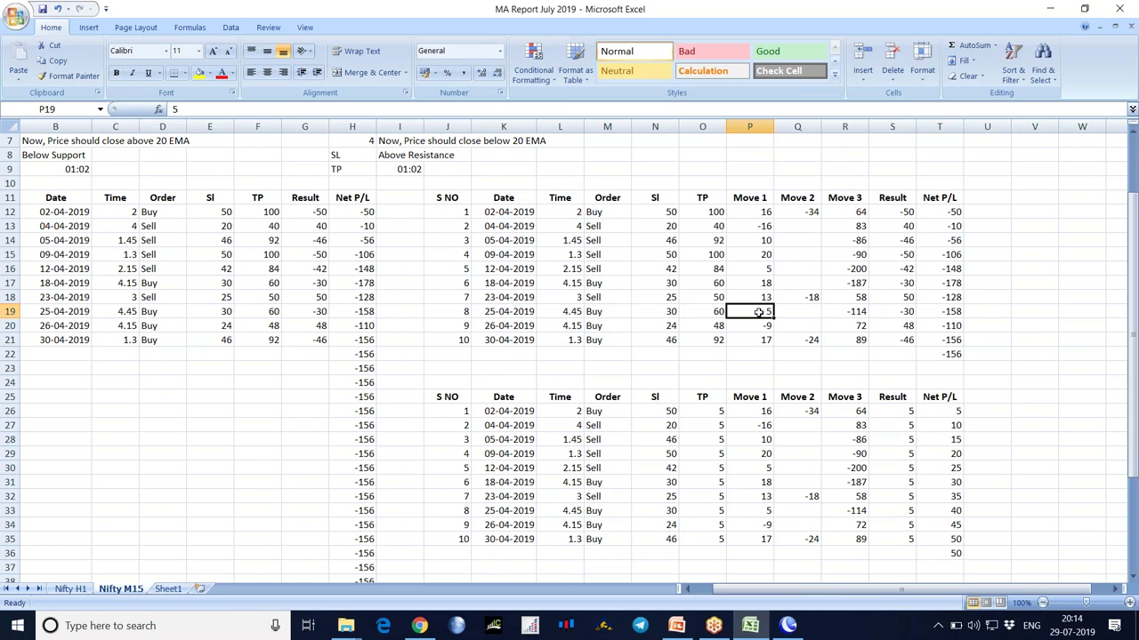
Go through the Move 1 values of all ten trades in the upper numbered table, checking Move 3 for trades 2 and 9
left_click(753, 213)
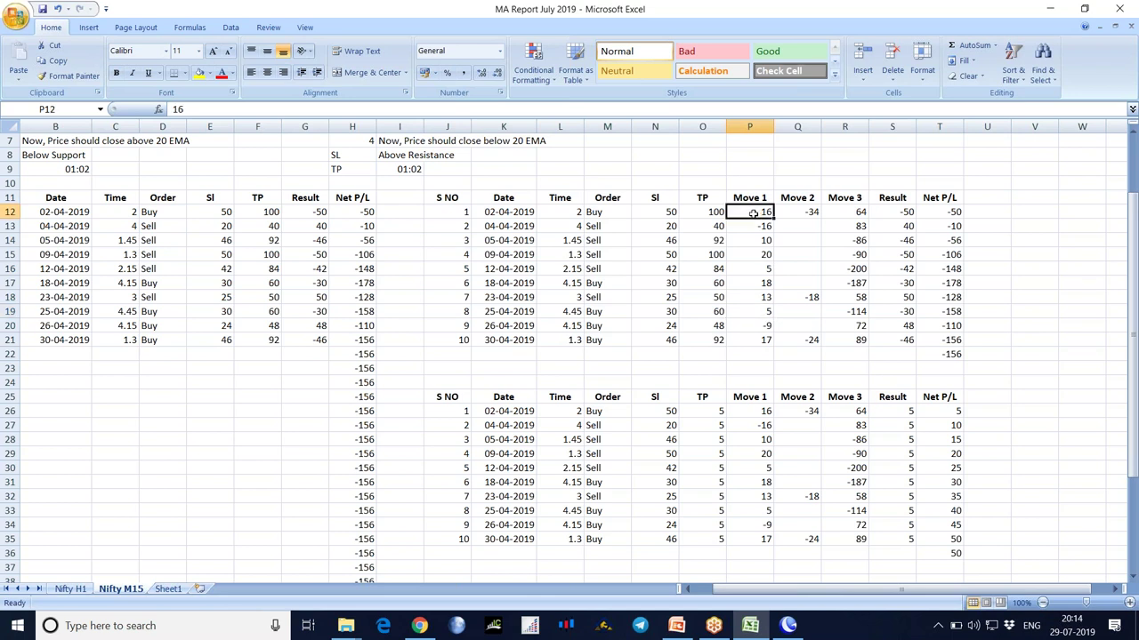
left_click(755, 227)
left_click(845, 226)
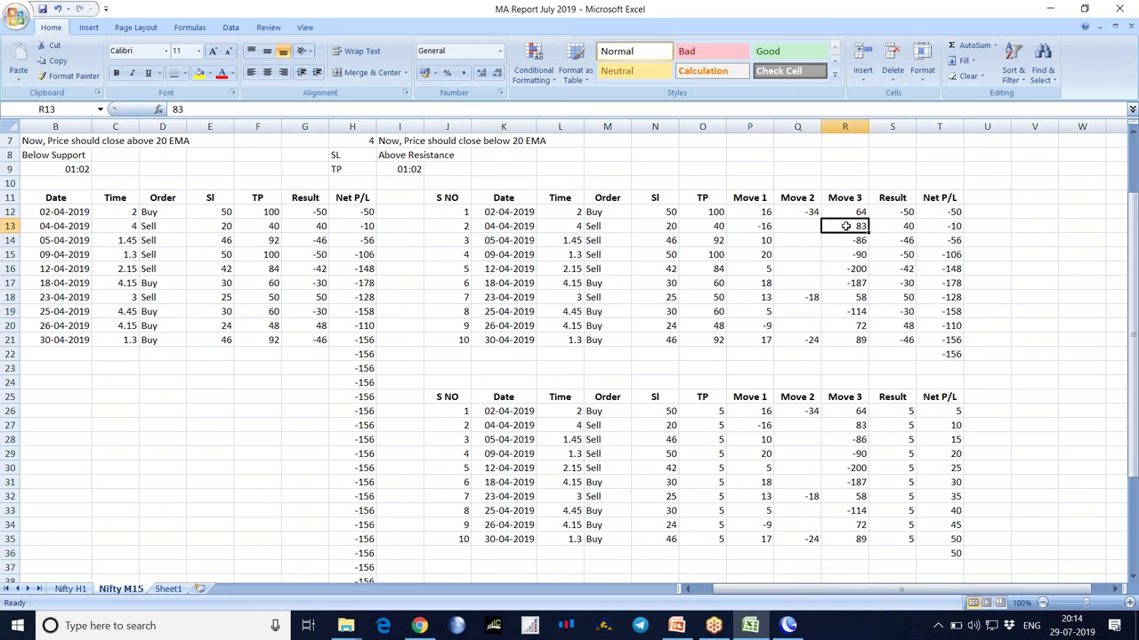
left_click(763, 239)
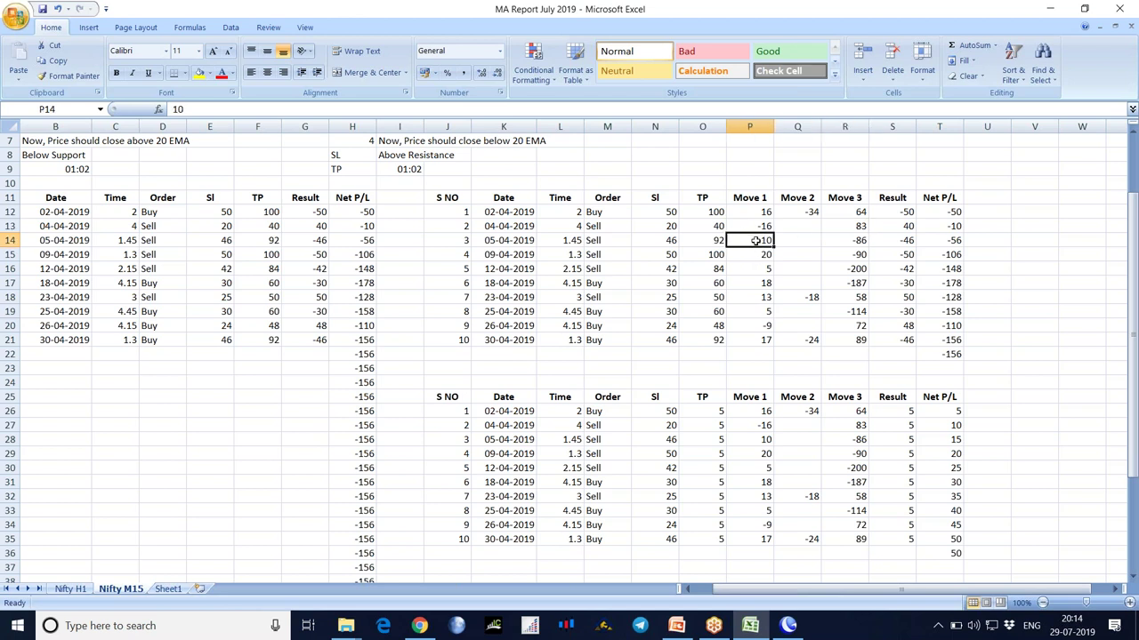
left_click(756, 258)
left_click(763, 272)
left_click(759, 288)
left_click(759, 303)
left_click(758, 313)
left_click(761, 328)
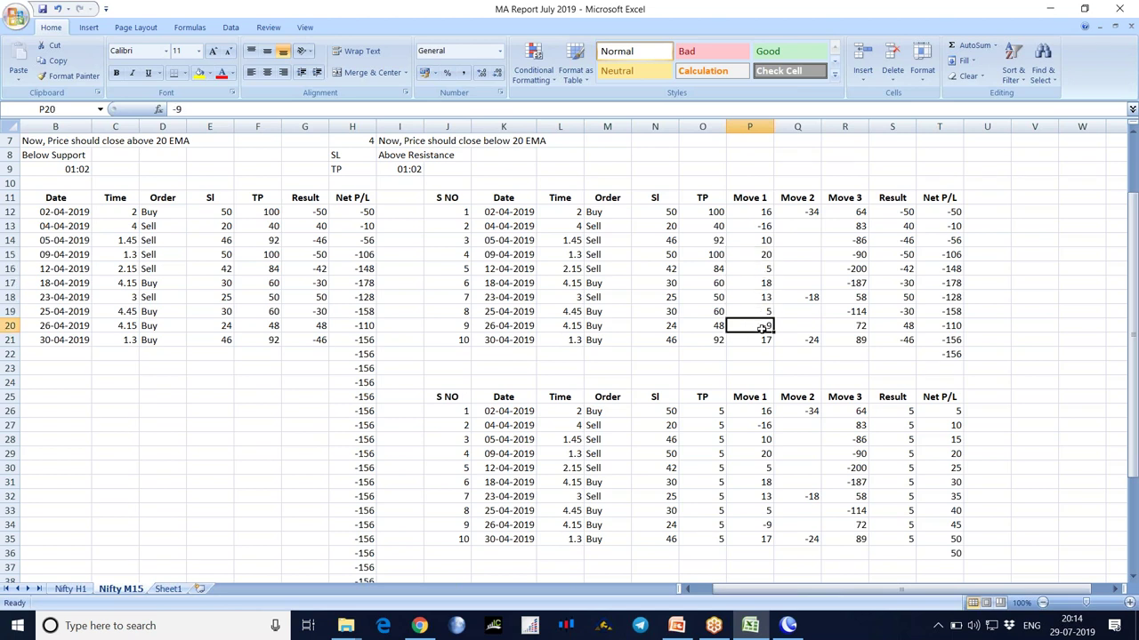
left_click(847, 326)
left_click(770, 340)
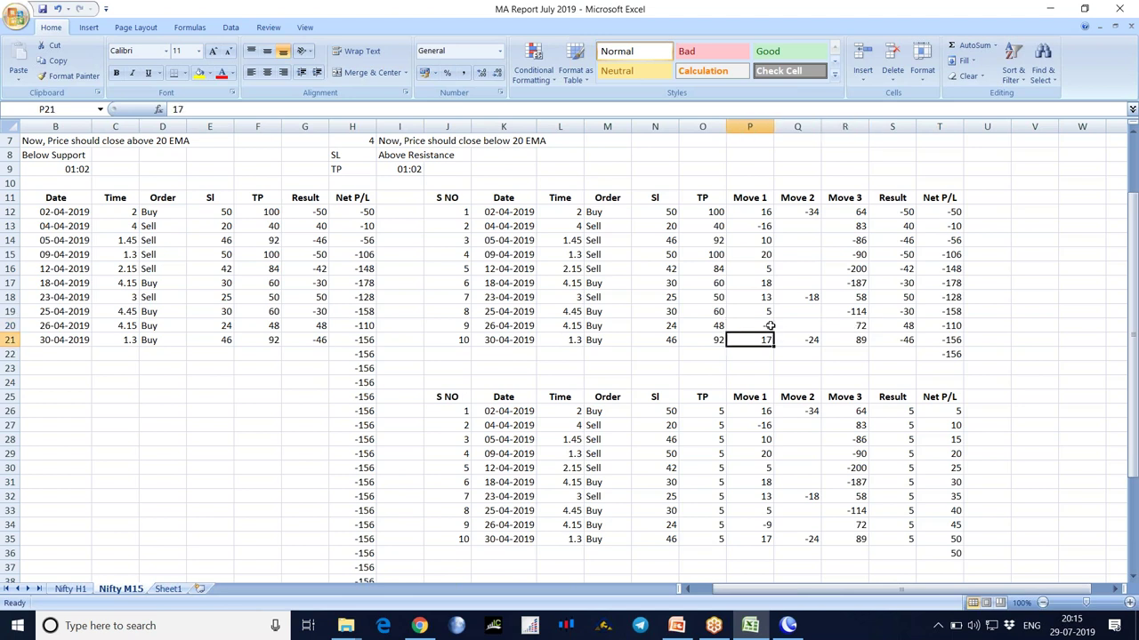
left_click(759, 312)
left_click(756, 241)
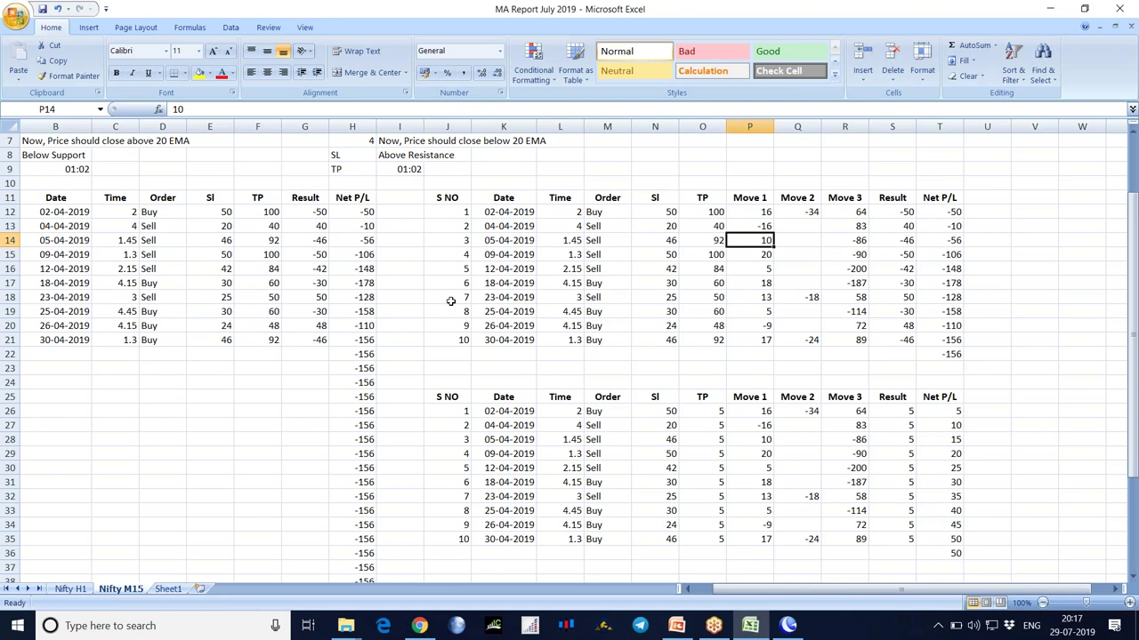
Open the second workbook in the MA Strategy Reports folder and examine the Net P/L column of its Nifty M15 sheet
left_click(346, 625)
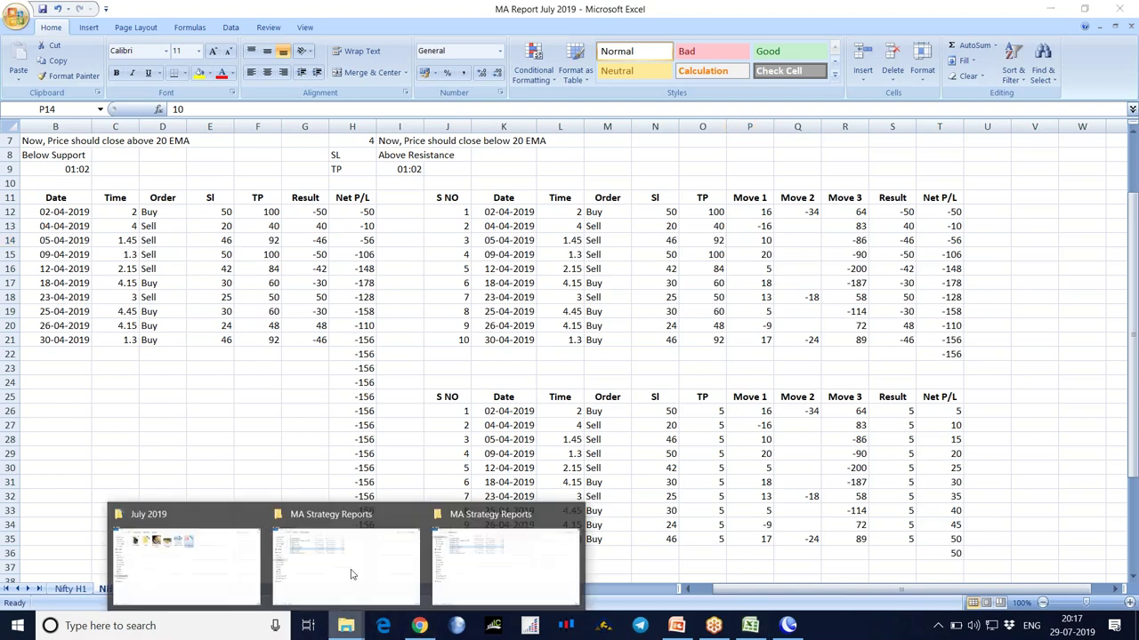
left_click(307, 567)
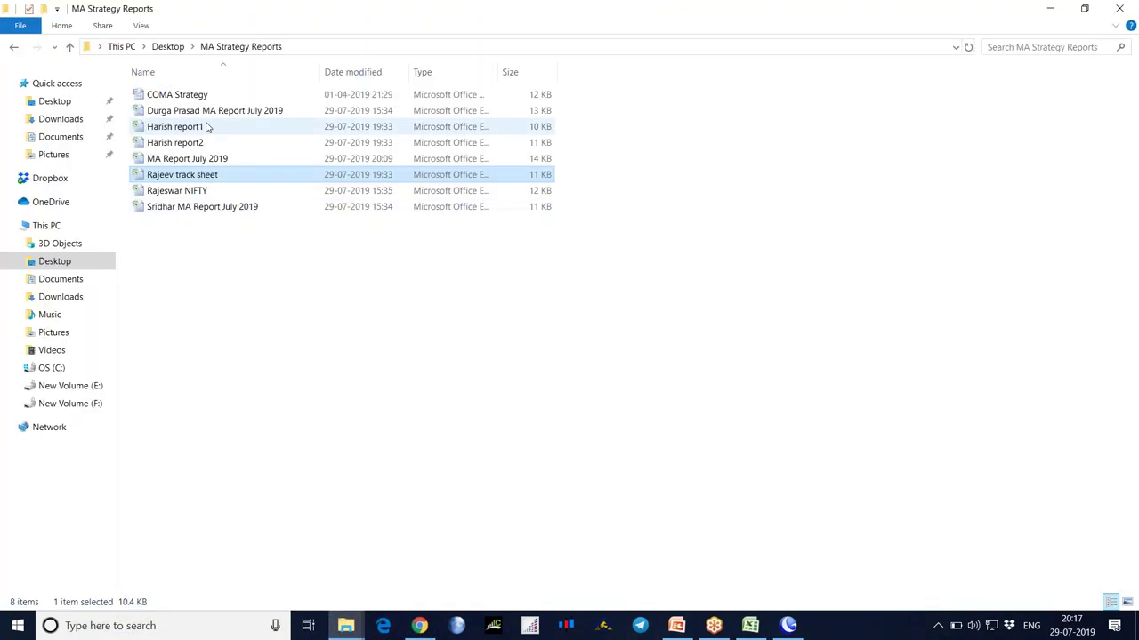
left_click(188, 113)
double_click(188, 112)
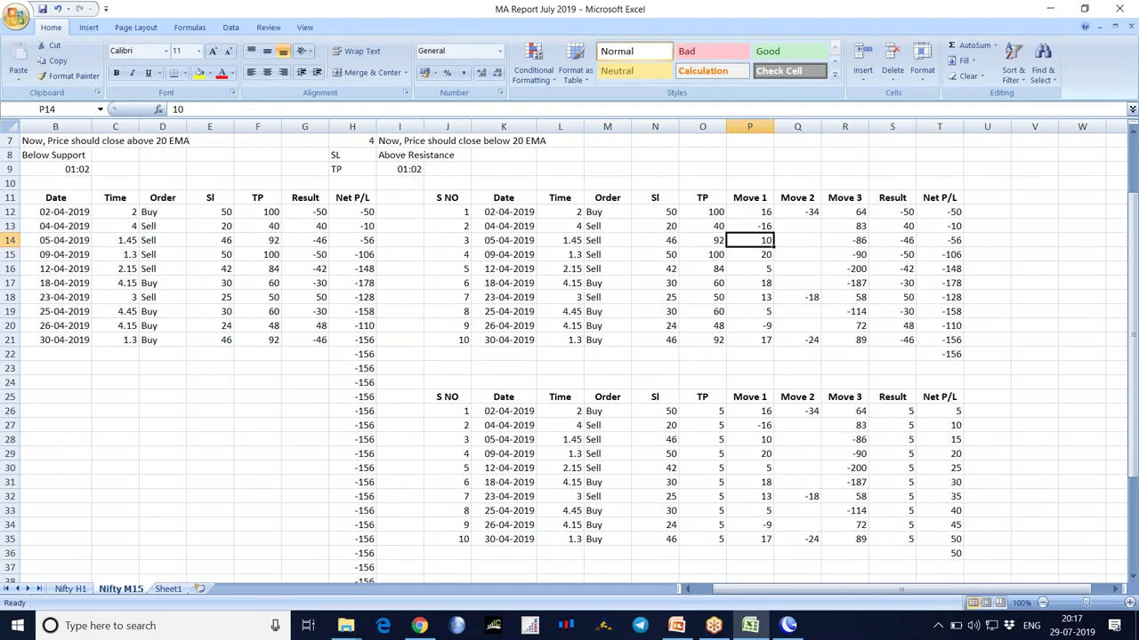
left_click_drag(405, 171, 387, 464)
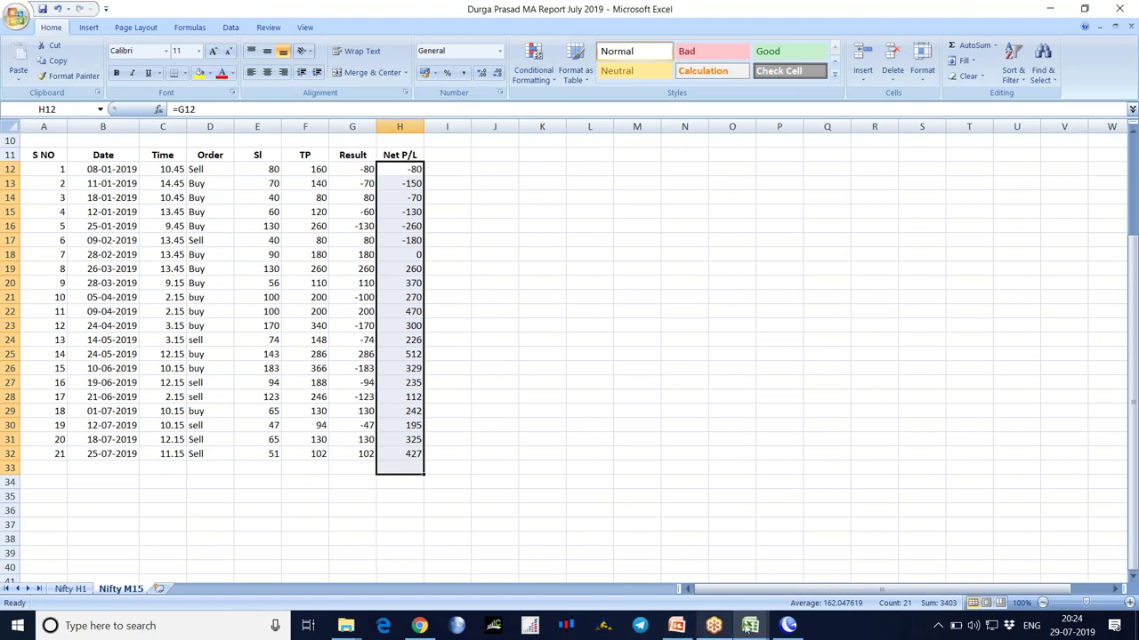
Switch back to the MA Report July 2019 workbook and view the 5-point target table
mouse_move(750, 626)
left_click(712, 537)
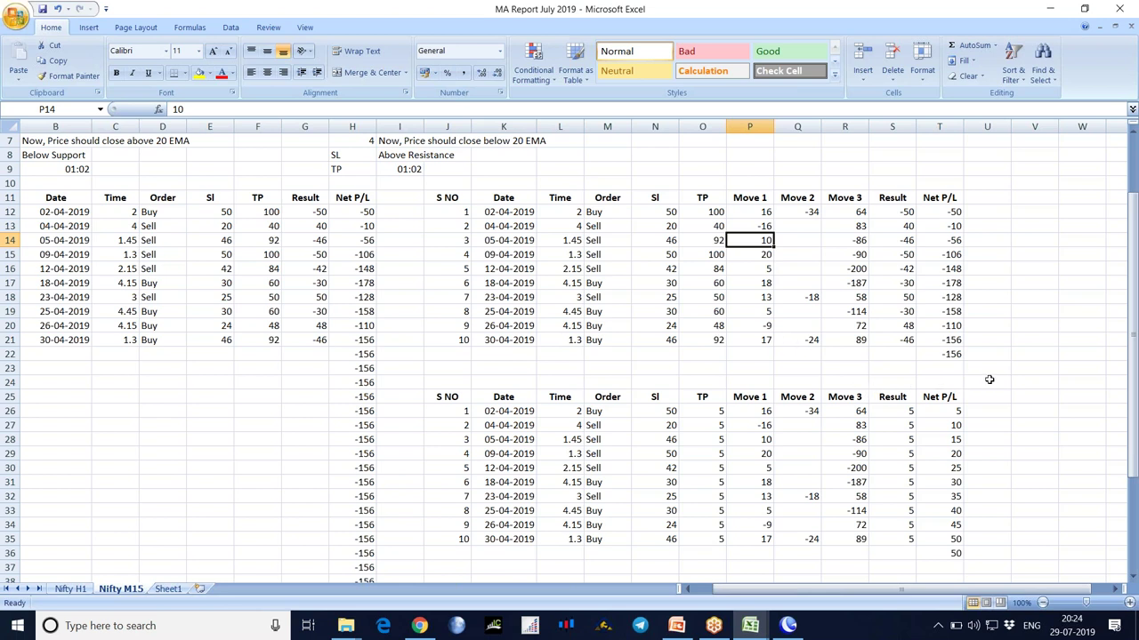
scroll(988, 380, "down", 3)
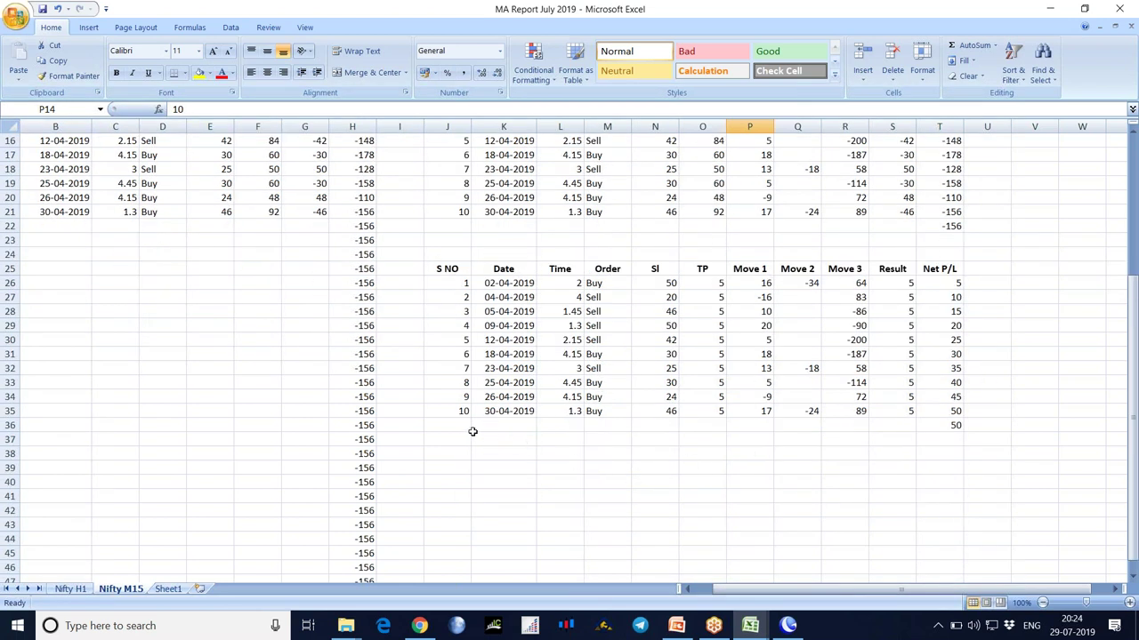
left_click(473, 431)
left_click(546, 440)
left_click(526, 457)
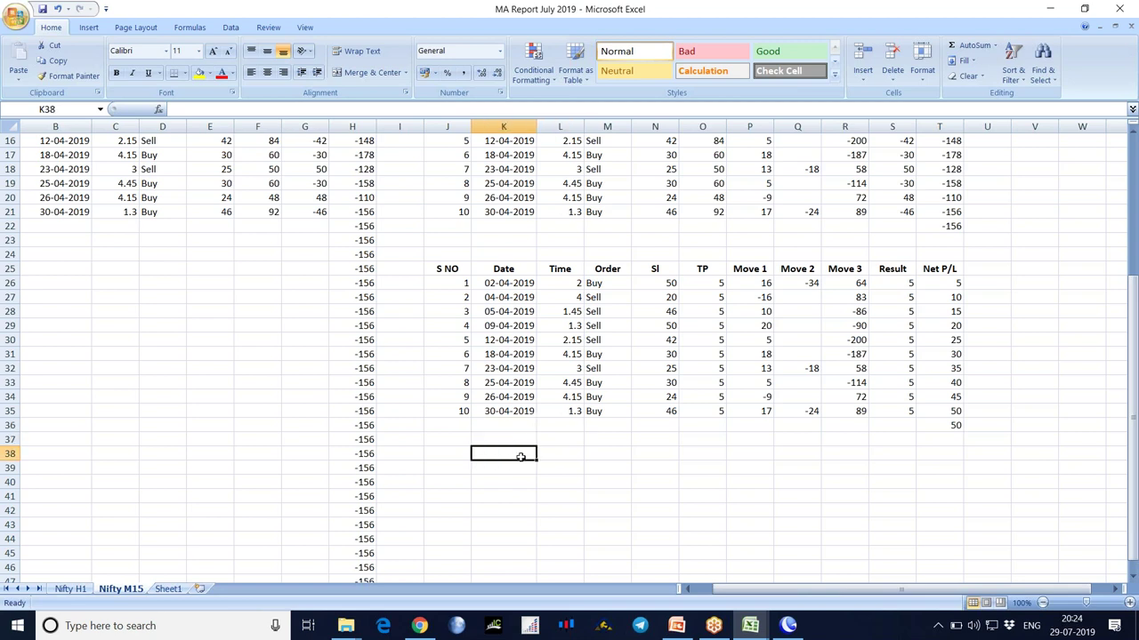
left_click(447, 468)
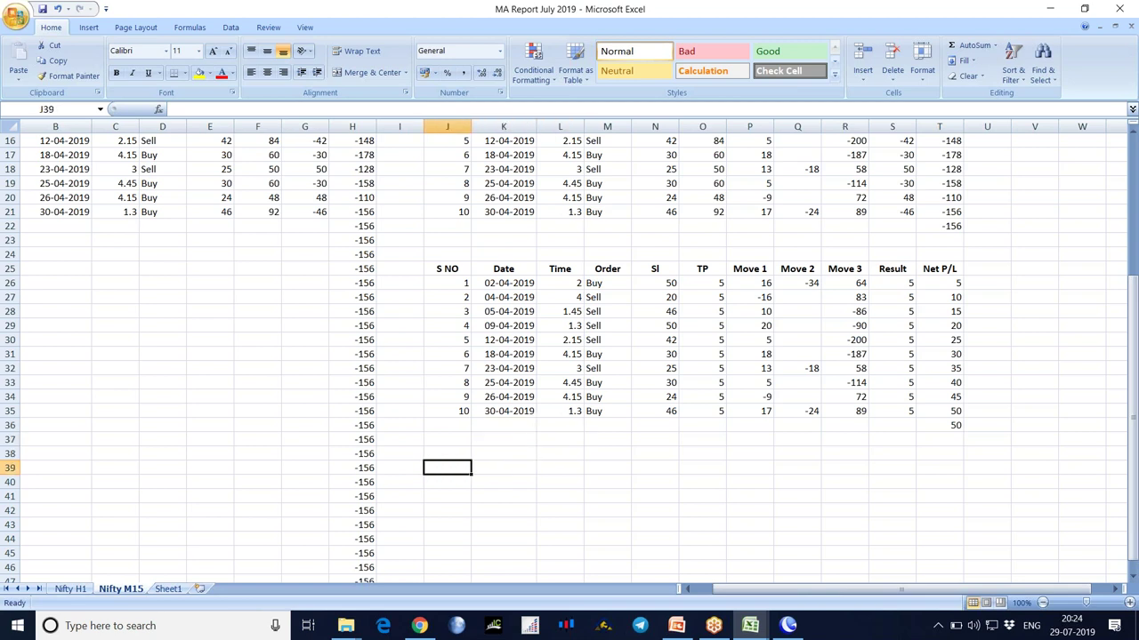
left_click(398, 479)
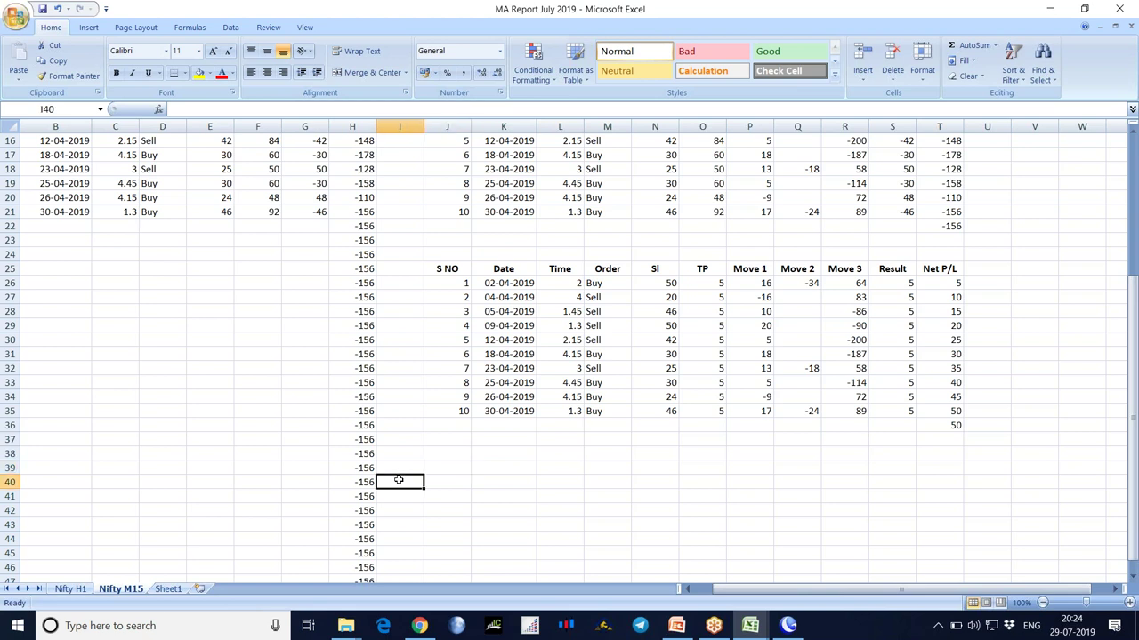
left_click(346, 495)
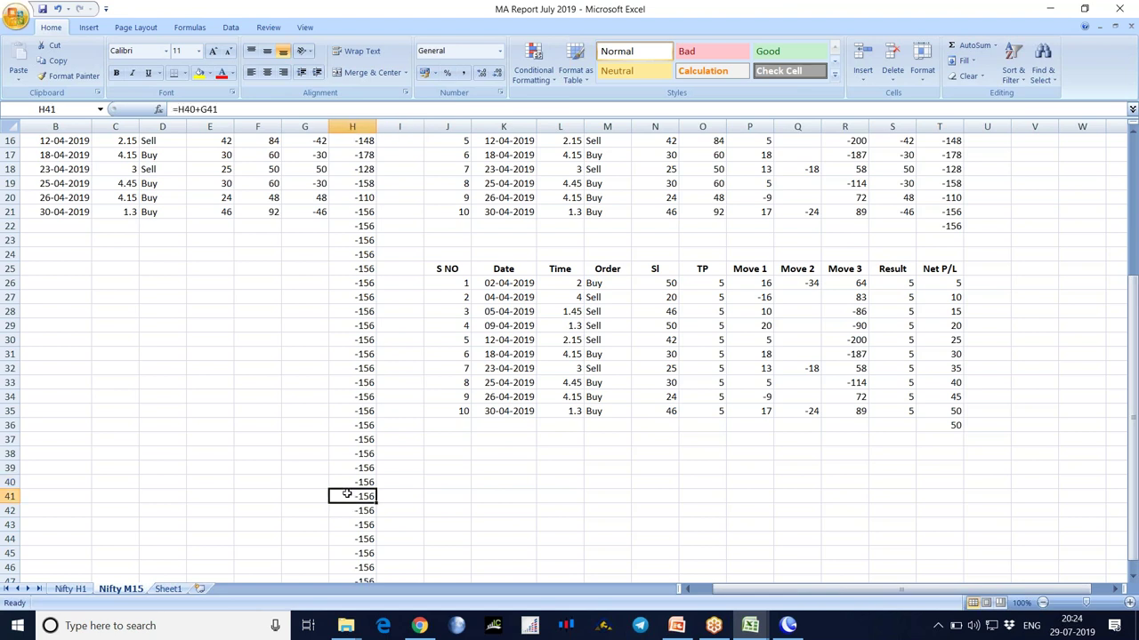
left_click(315, 483)
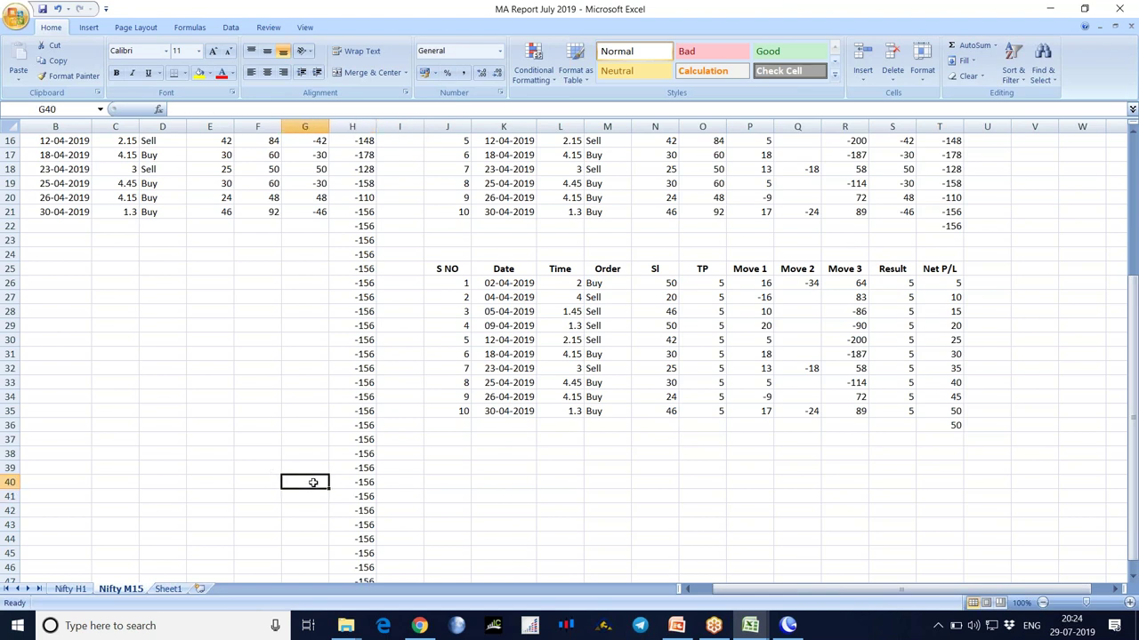
left_click(261, 469)
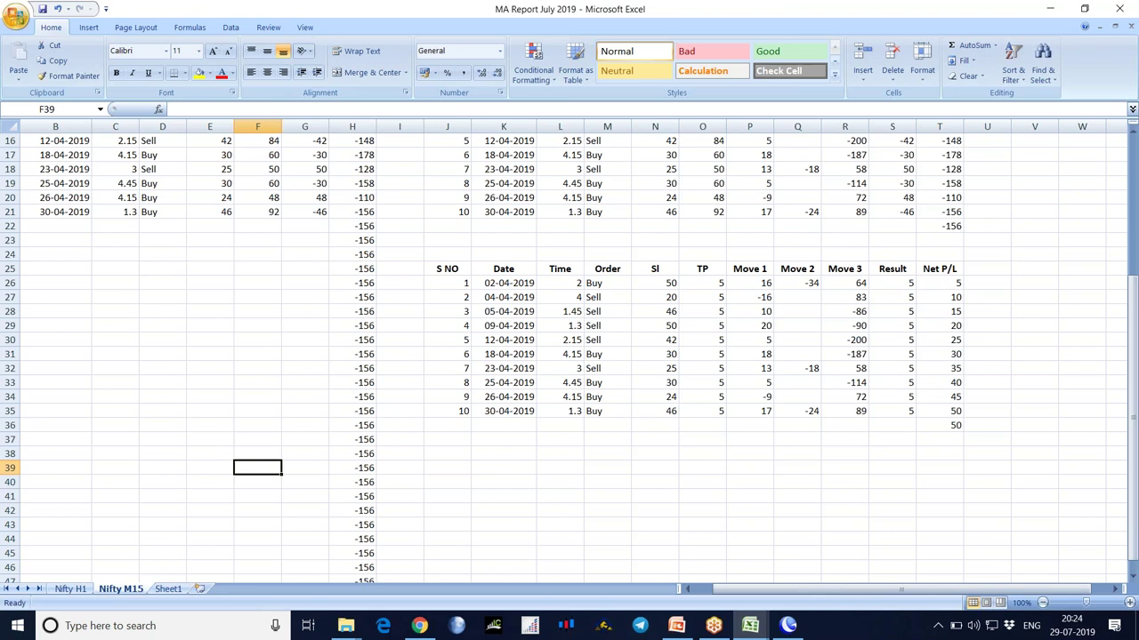
left_click(217, 454)
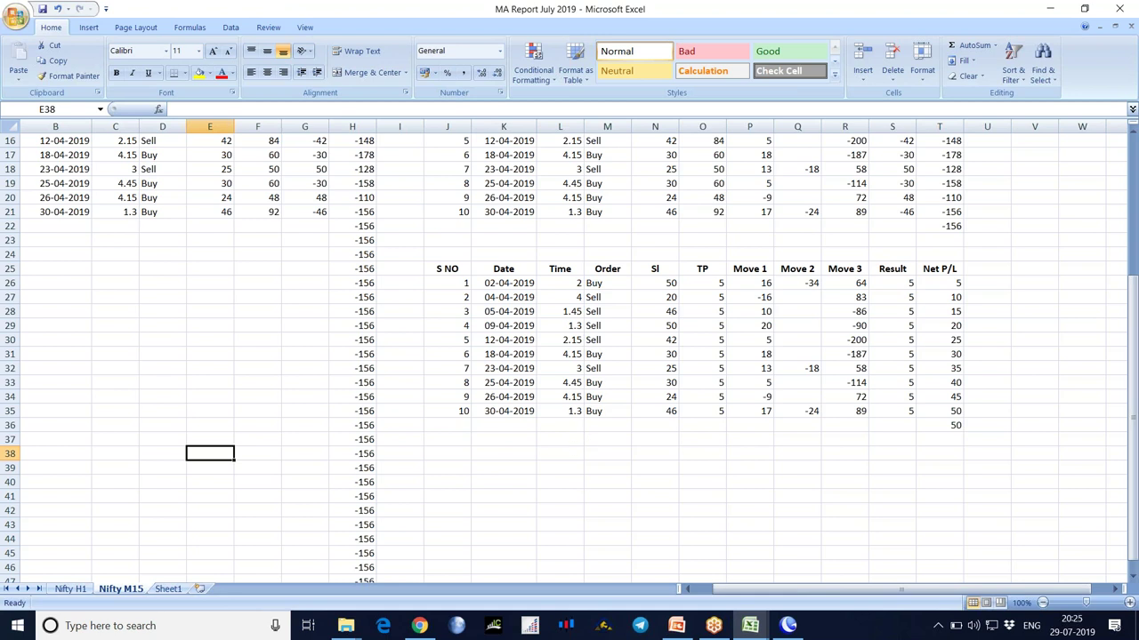
Review the buy and sell rules and the upper numbered trade table with its recorded moves and results
scroll(439, 285, "up", 5)
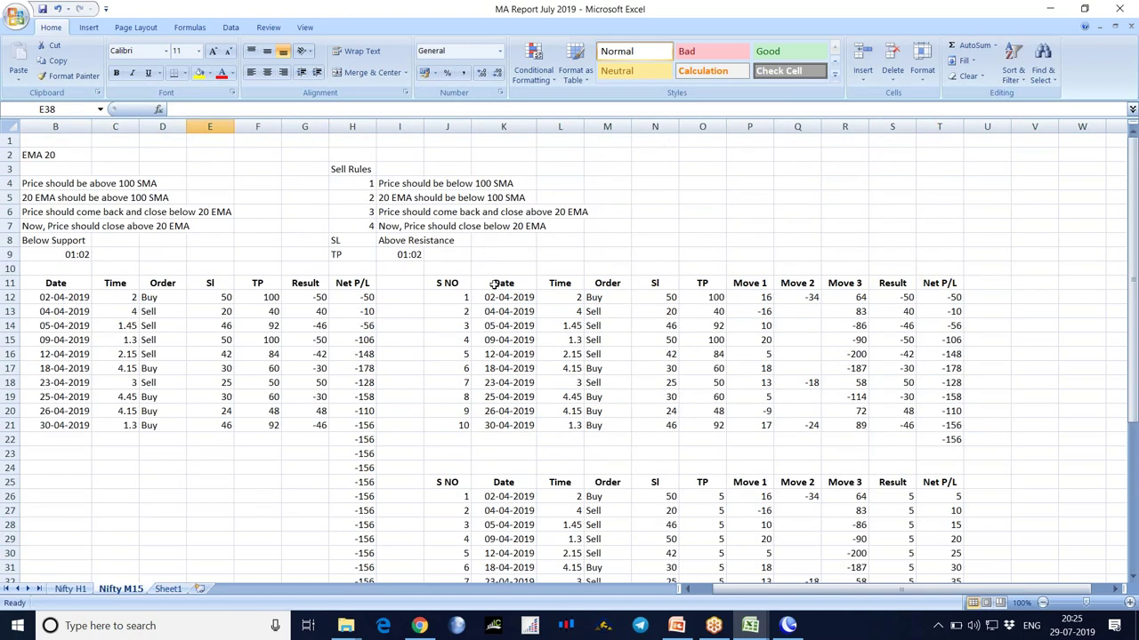
left_click_drag(659, 328, 952, 454)
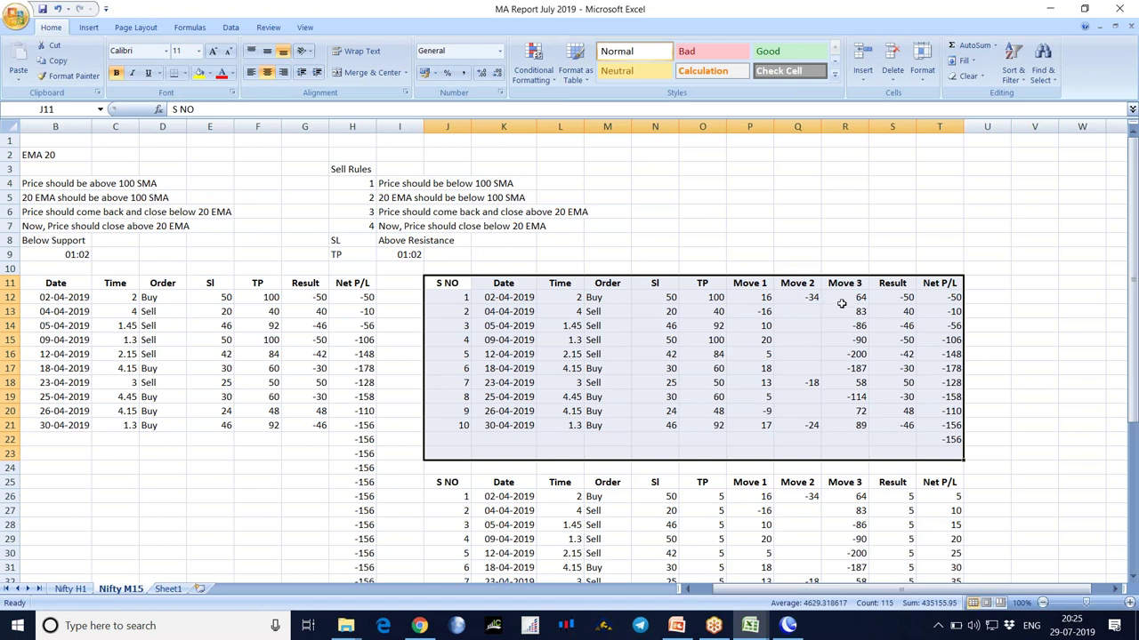
left_click(787, 321)
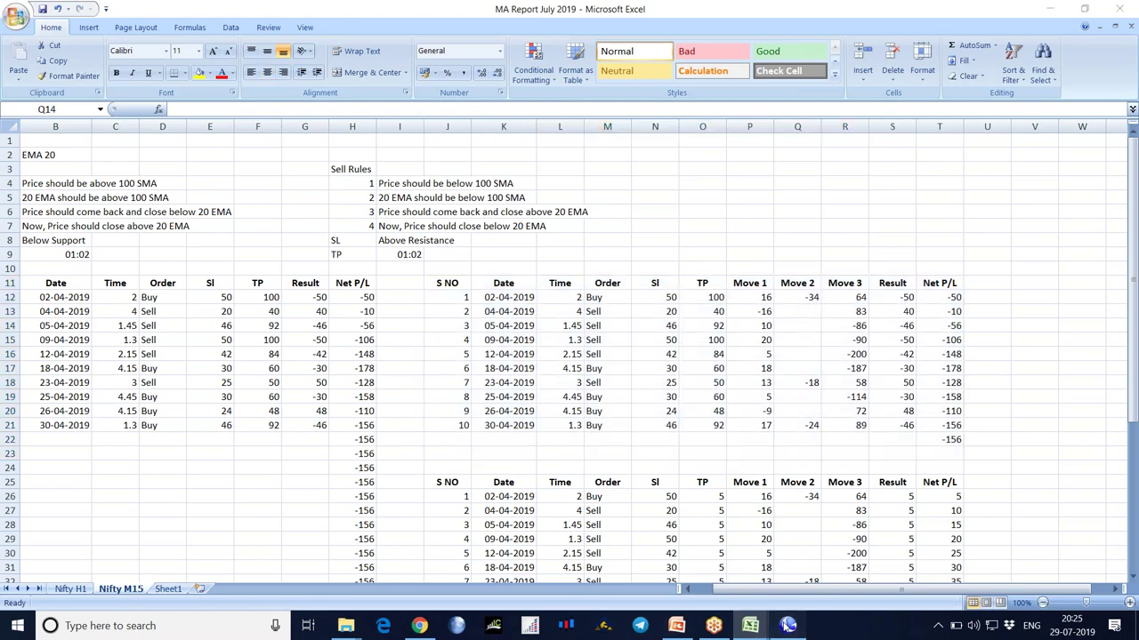
Switch to the MT4 NSE_Nifty M15 chart and measure from the 2 May 4:00 candle to the following pullback low
left_click(788, 626)
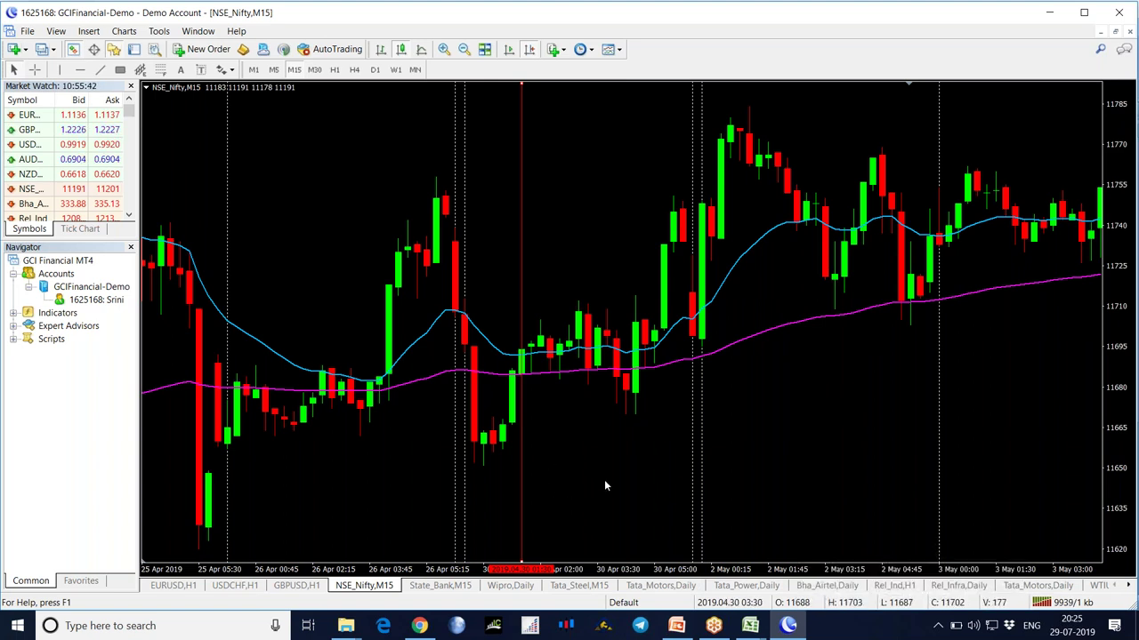
middle_click(831, 298)
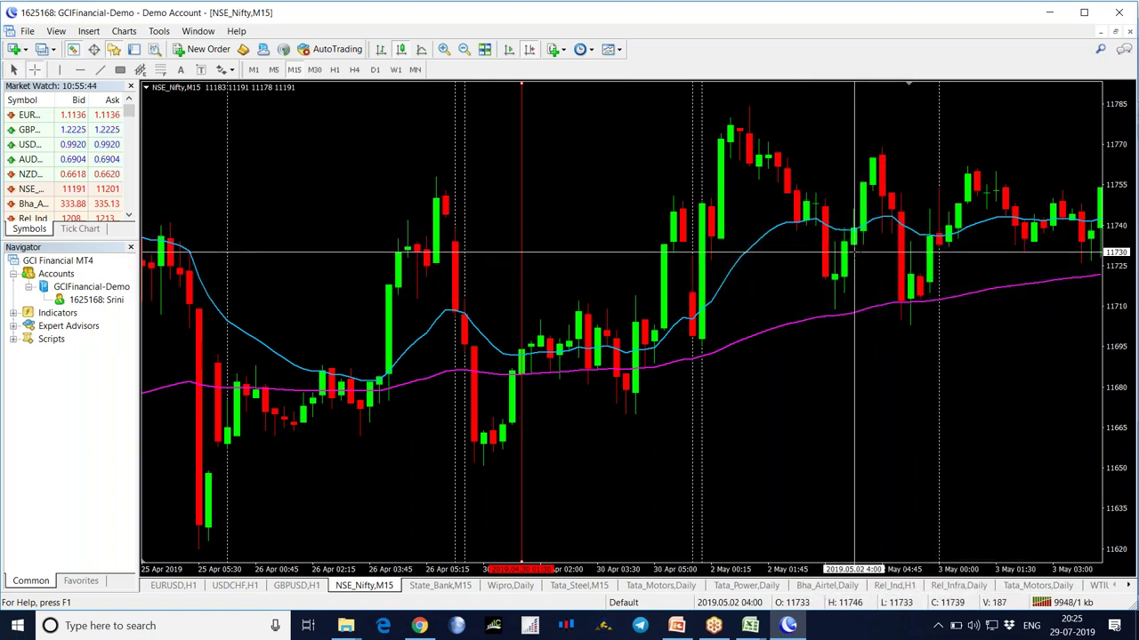
left_click_drag(857, 229, 903, 322)
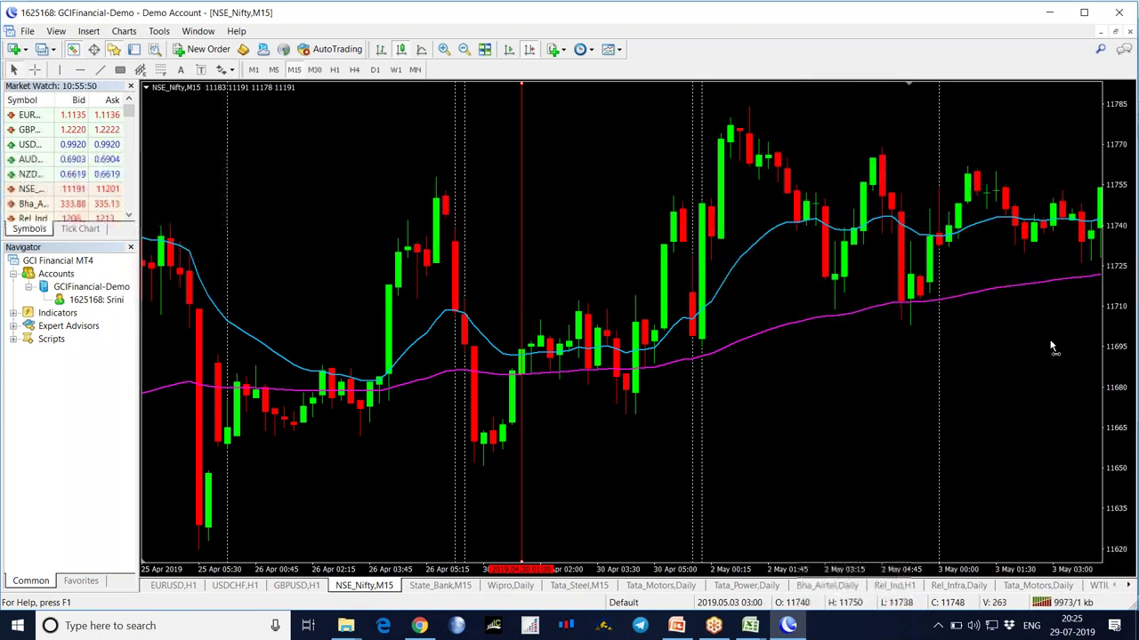
Measure the Nifty price move from the 2 May 4:00 candle down to the 6 May gap-down low
scroll(978, 356, "down", 5)
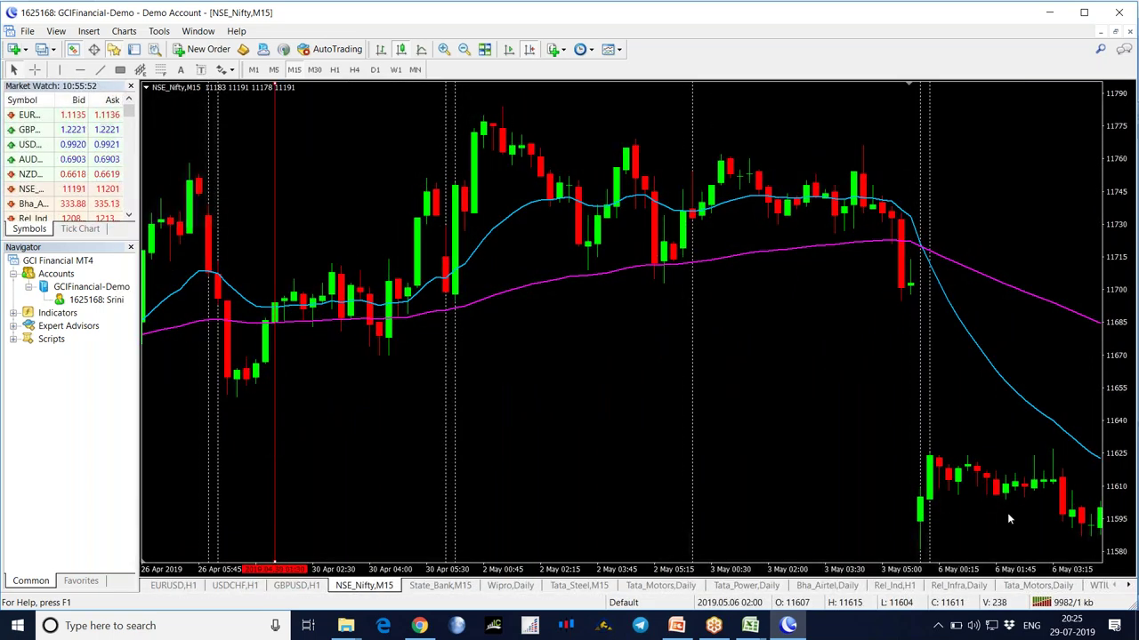
middle_click(610, 281)
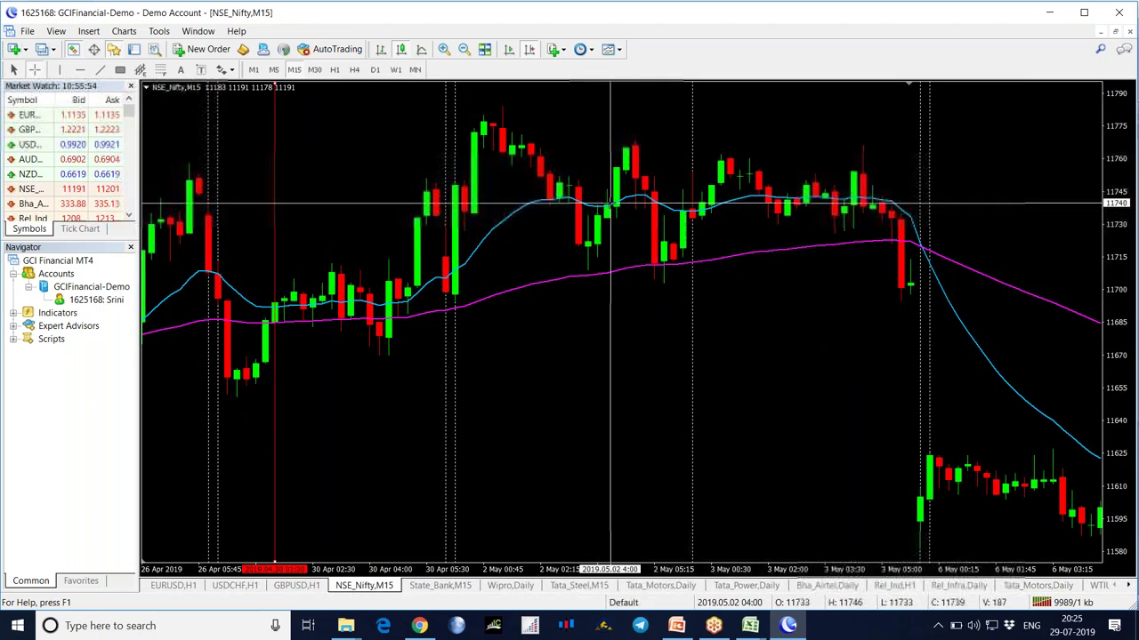
mouse_move(610, 204)
left_click_drag(611, 204, 925, 549)
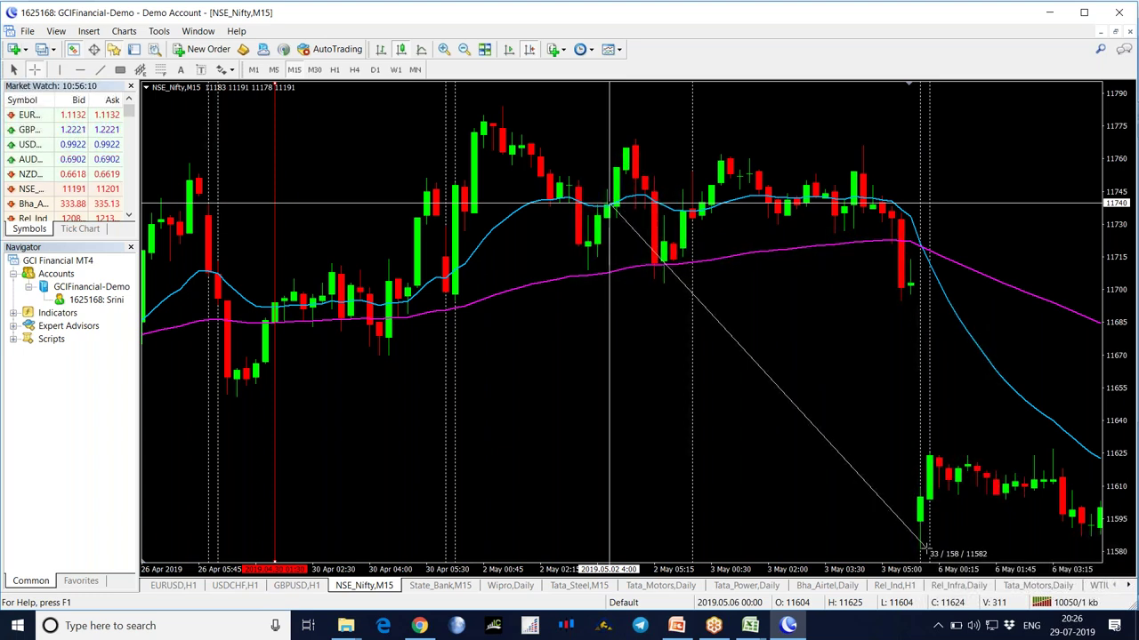
left_click_drag(925, 549, 766, 148)
Measure the Nifty fall from the 7 May sell entry candle down to the subsequent lows
left_click_drag(795, 347, 439, 343)
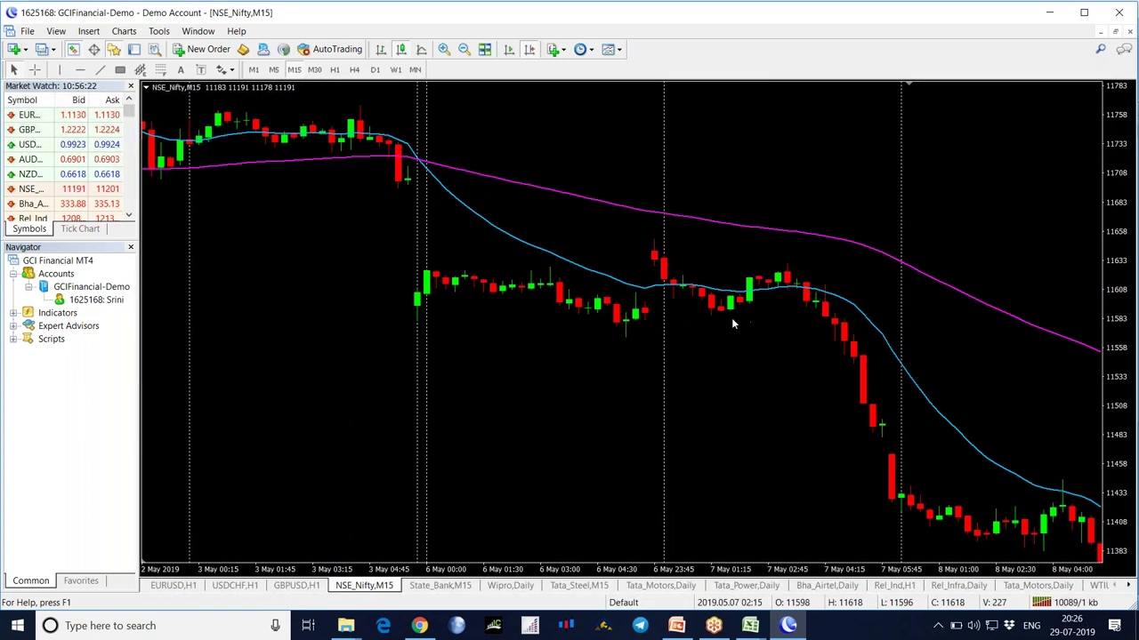
middle_click(756, 305)
left_click_drag(811, 302, 1058, 544)
left_click_drag(890, 399, 504, 355)
middle_click(438, 166)
left_click_drag(437, 166, 929, 551)
Measure the drop from the 9 May 5:15 candle to the 10 May low and check the 13 May 0:45 candle
scroll(890, 472, "down", 5)
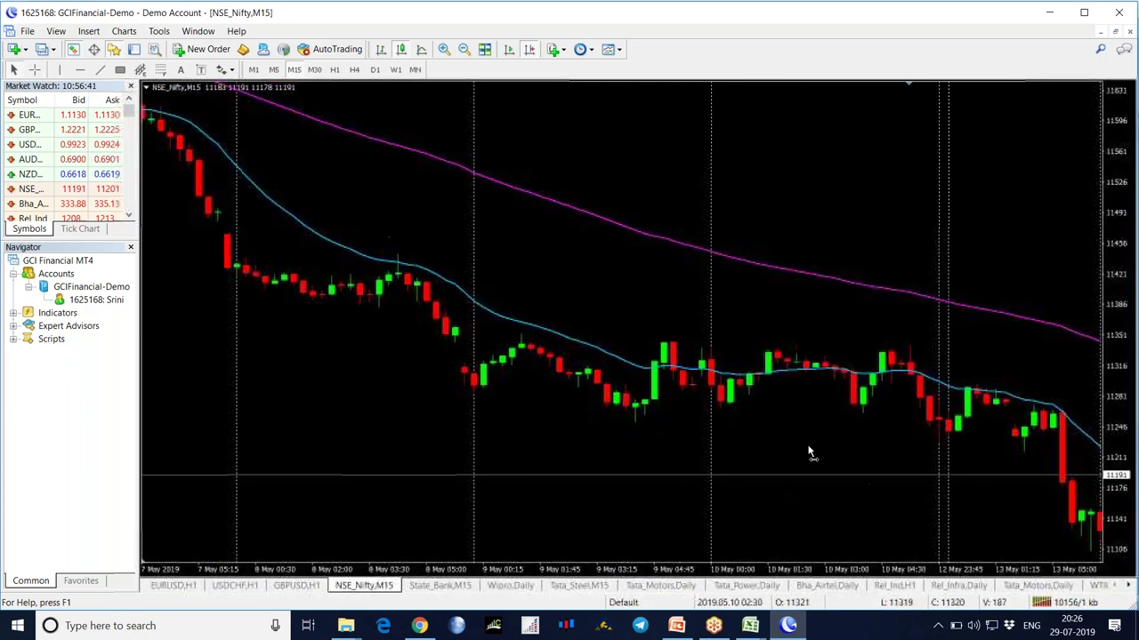
scroll(747, 418, "down", 2)
middle_click(544, 282)
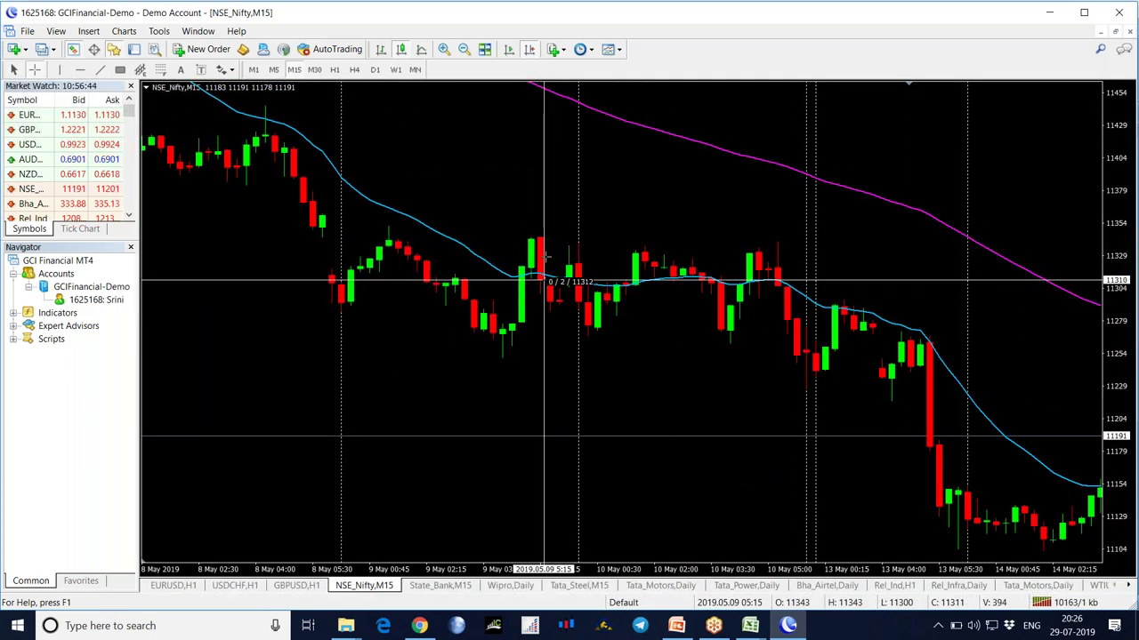
left_click_drag(544, 281, 807, 384)
middle_click(836, 319)
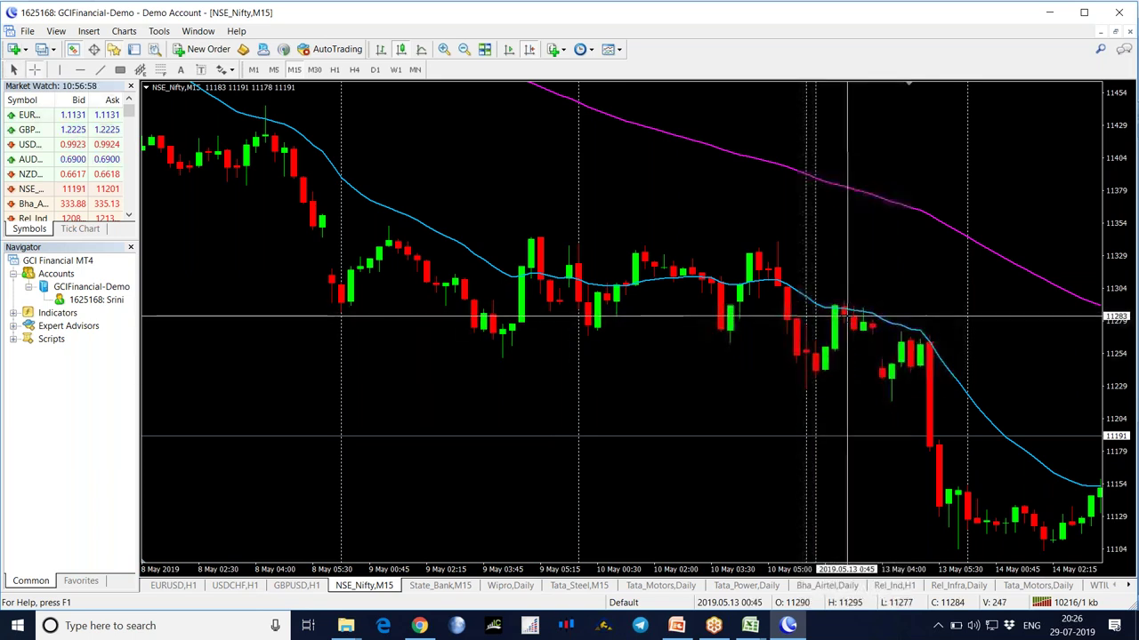
middle_click(847, 320)
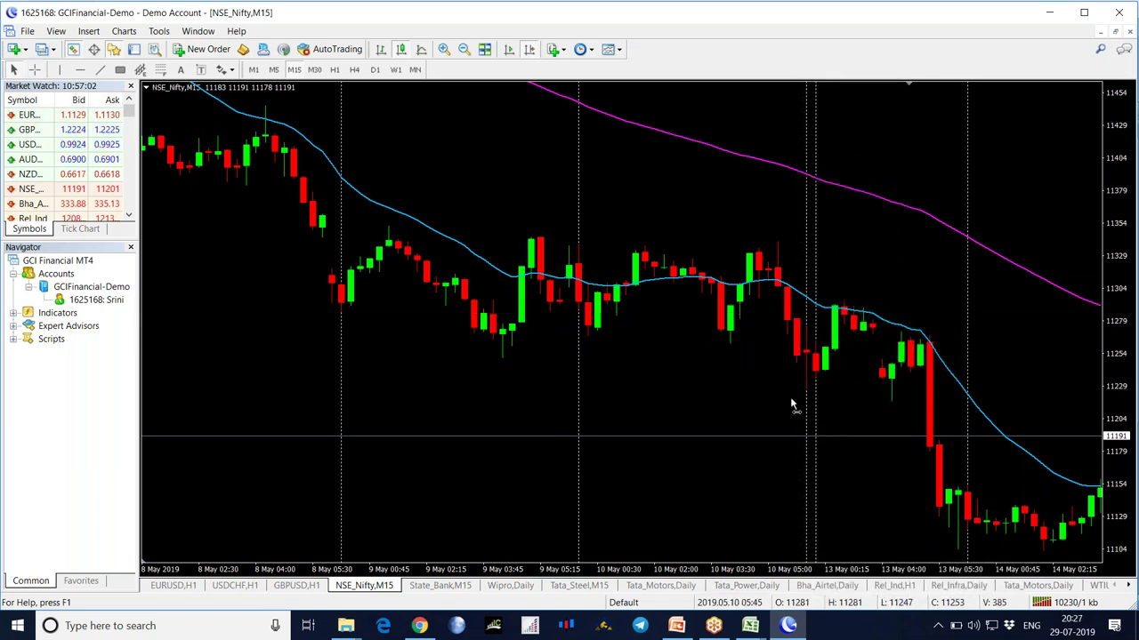
Examine the Nifty M15 chart from 13 May to 10 June for further moving-average trade setups
left_click_drag(791, 405, 490, 427)
left_click_drag(846, 432, 732, 422)
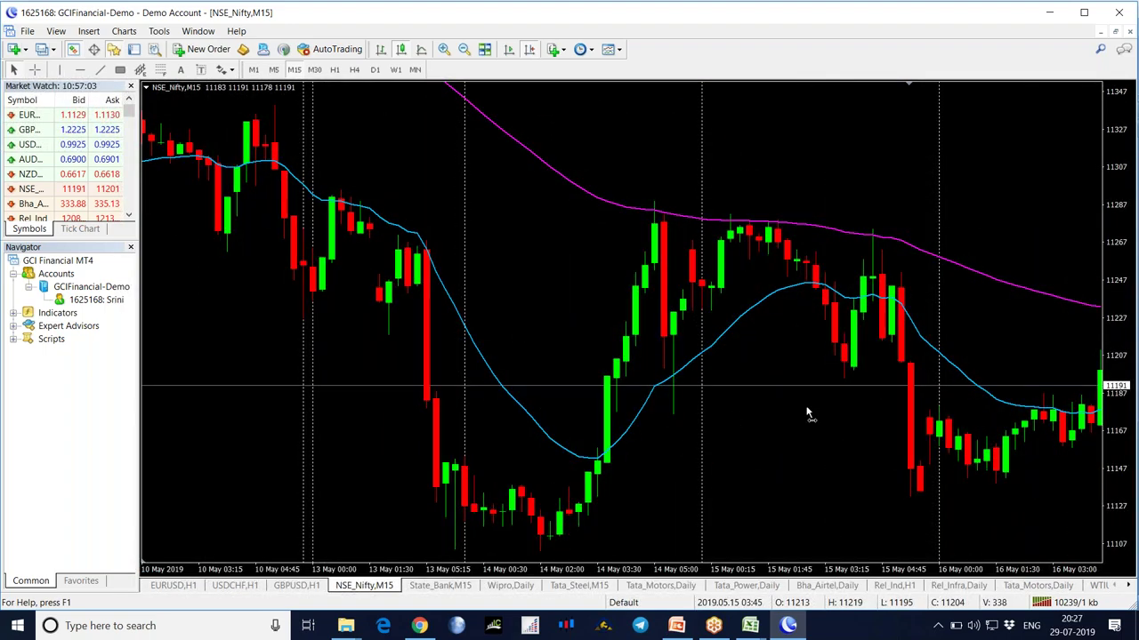
left_click_drag(808, 412, 455, 419)
left_click_drag(1085, 391, 688, 453)
left_click_drag(978, 436, 641, 445)
left_click_drag(928, 445, 498, 454)
left_click_drag(858, 389, 498, 400)
left_click_drag(722, 355, 433, 374)
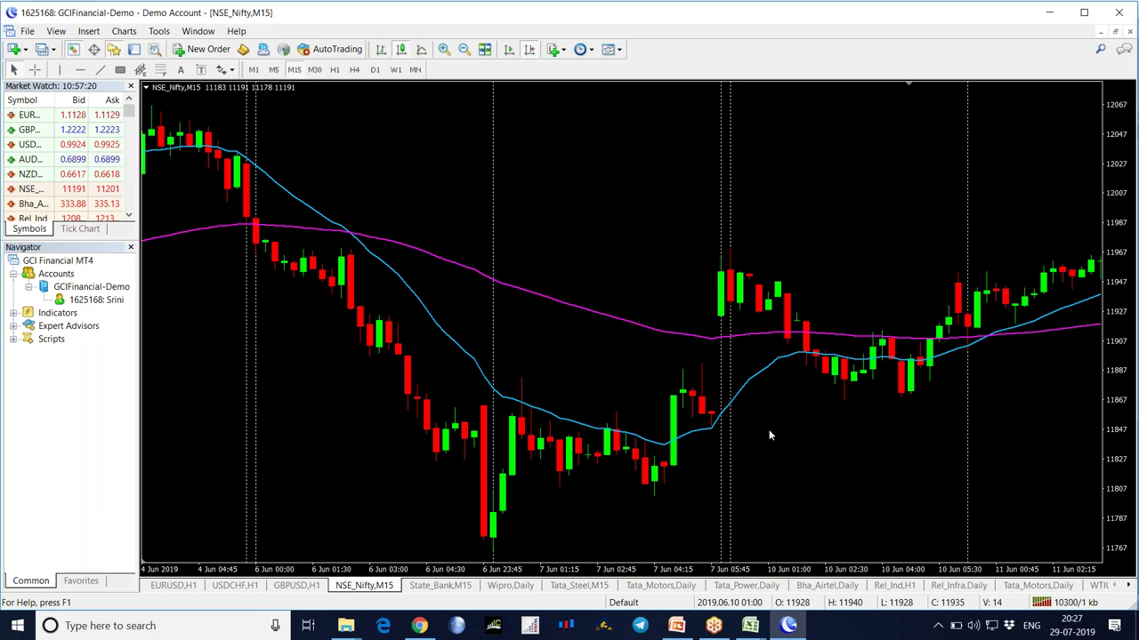
Measure the price move from the 10 June 2:15 candle at the 20 EMA
middle_click(818, 369)
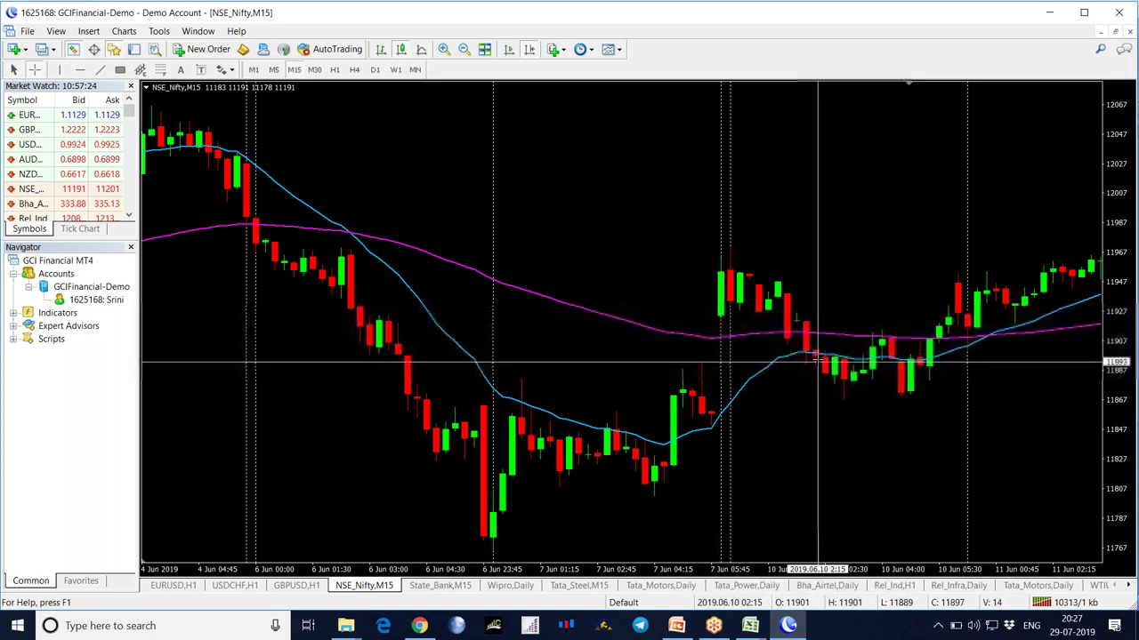
left_click_drag(815, 354, 886, 373)
scroll(768, 460, "down", 5)
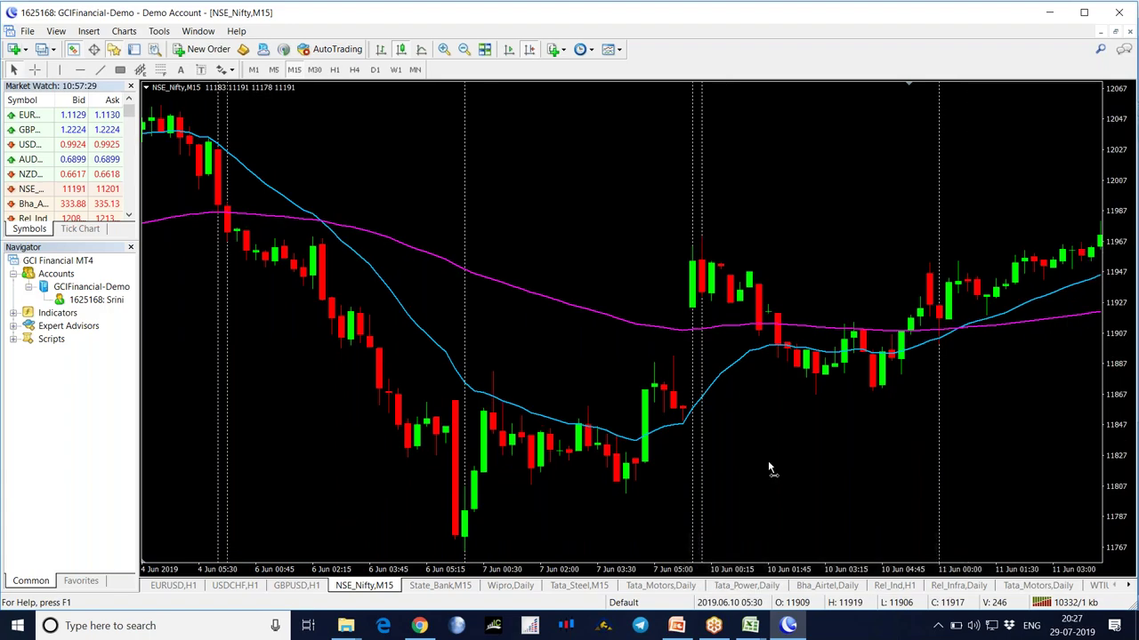
Review the Nifty M15 candles against both moving averages from 11 June through 28 June
scroll(771, 441, "down", 8)
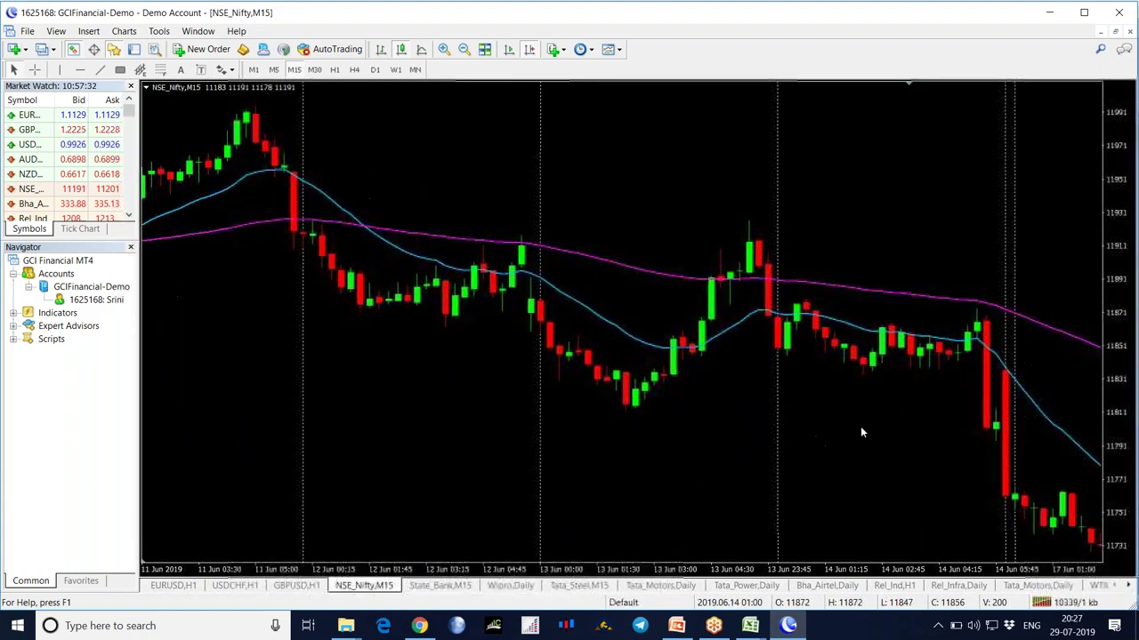
scroll(790, 435, "down", 8)
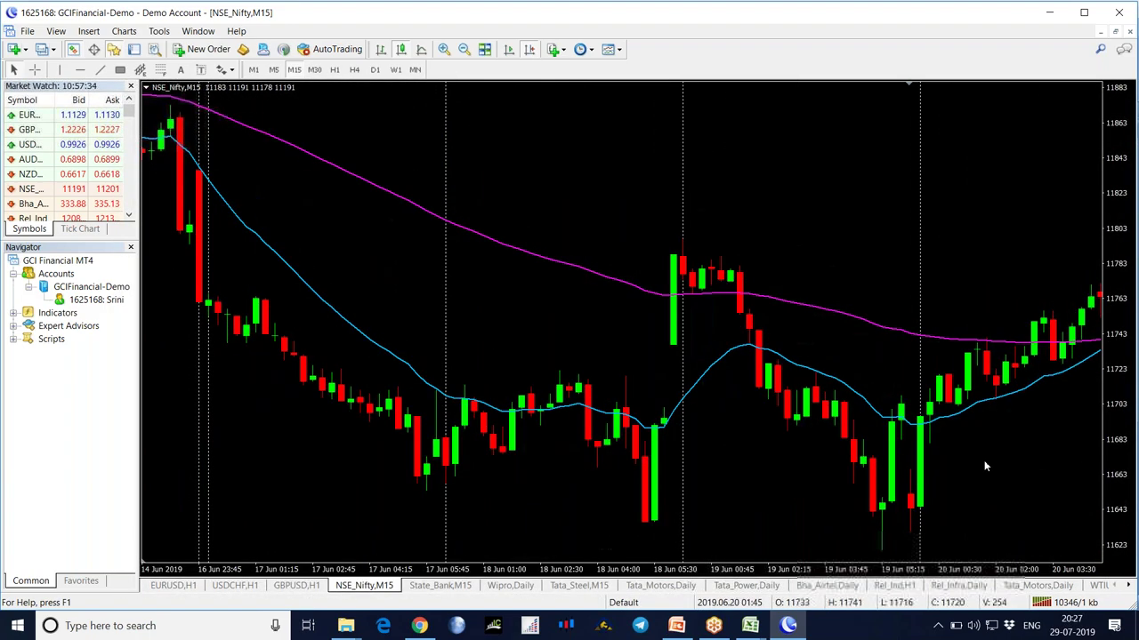
scroll(647, 485, "down", 10)
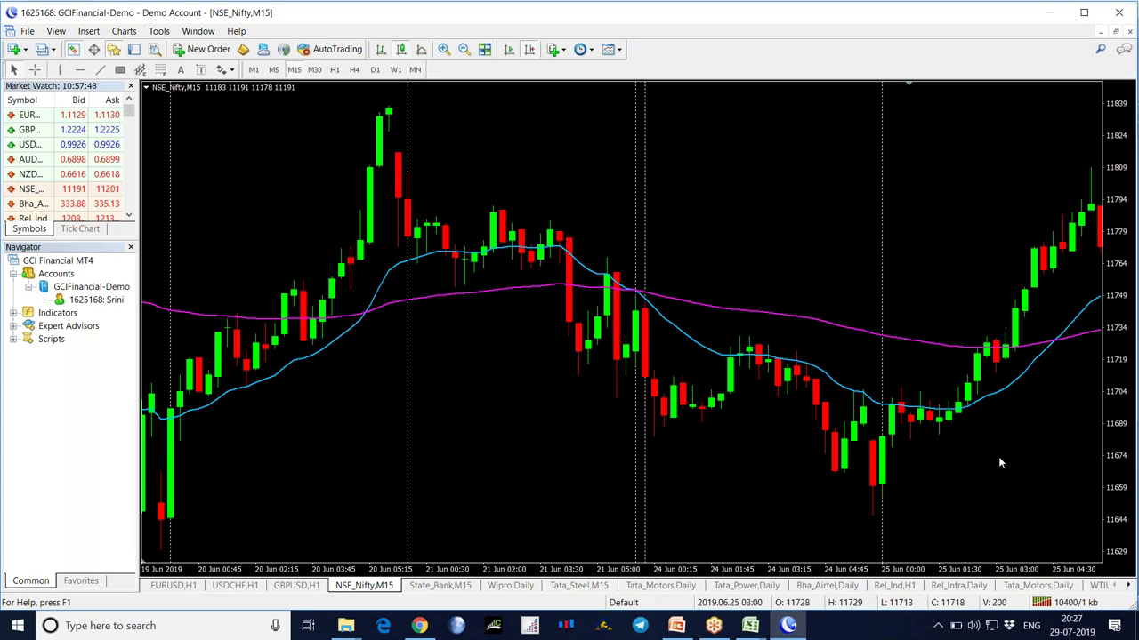
left_click_drag(1003, 458, 778, 480)
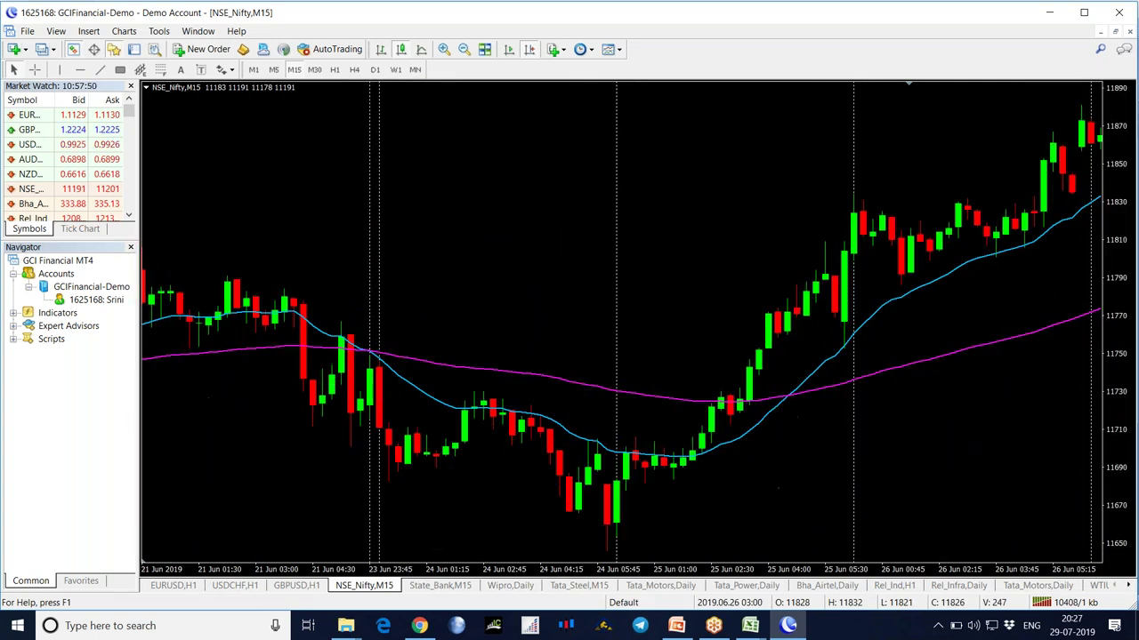
left_click_drag(1046, 463, 838, 470)
left_click_drag(991, 424, 808, 460)
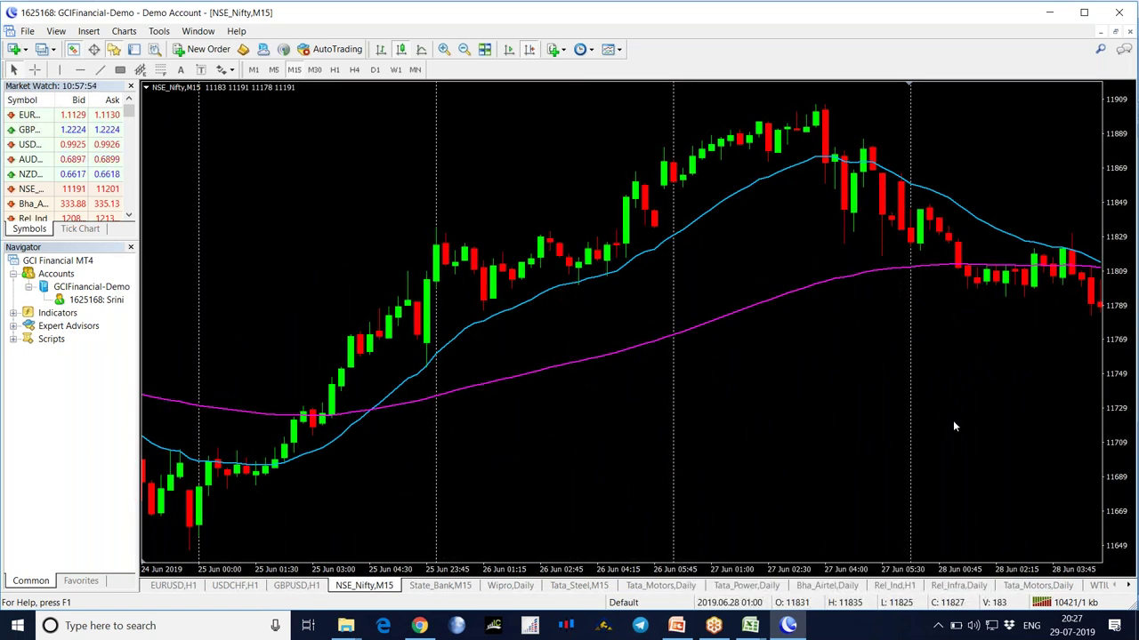
scroll(953, 426, "down", 3)
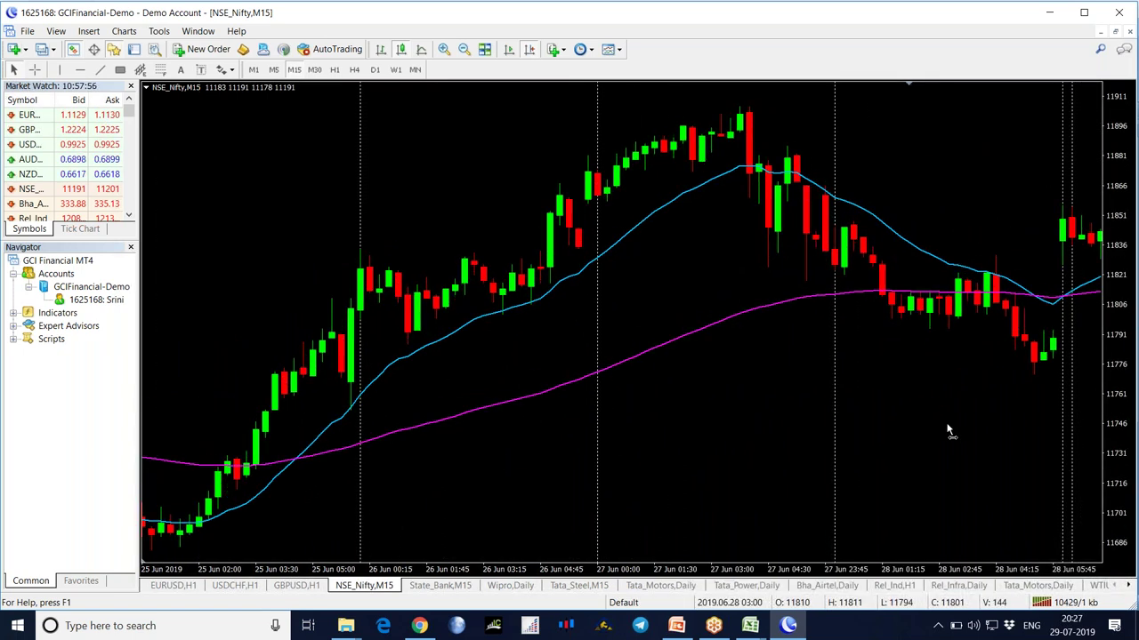
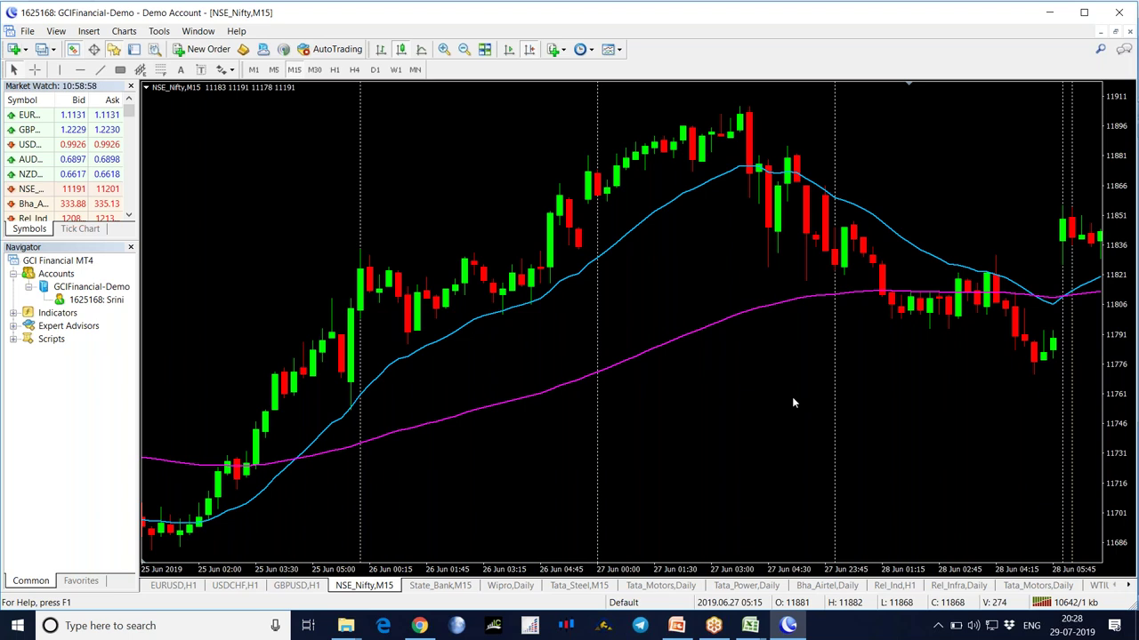
left_click(752, 626)
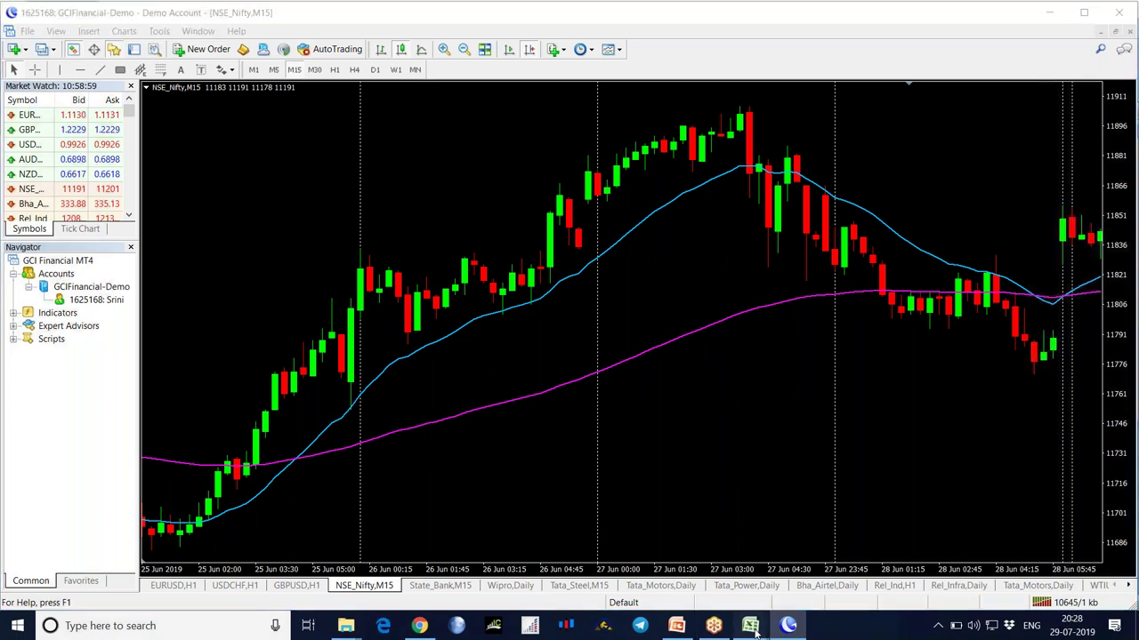
left_click(809, 458)
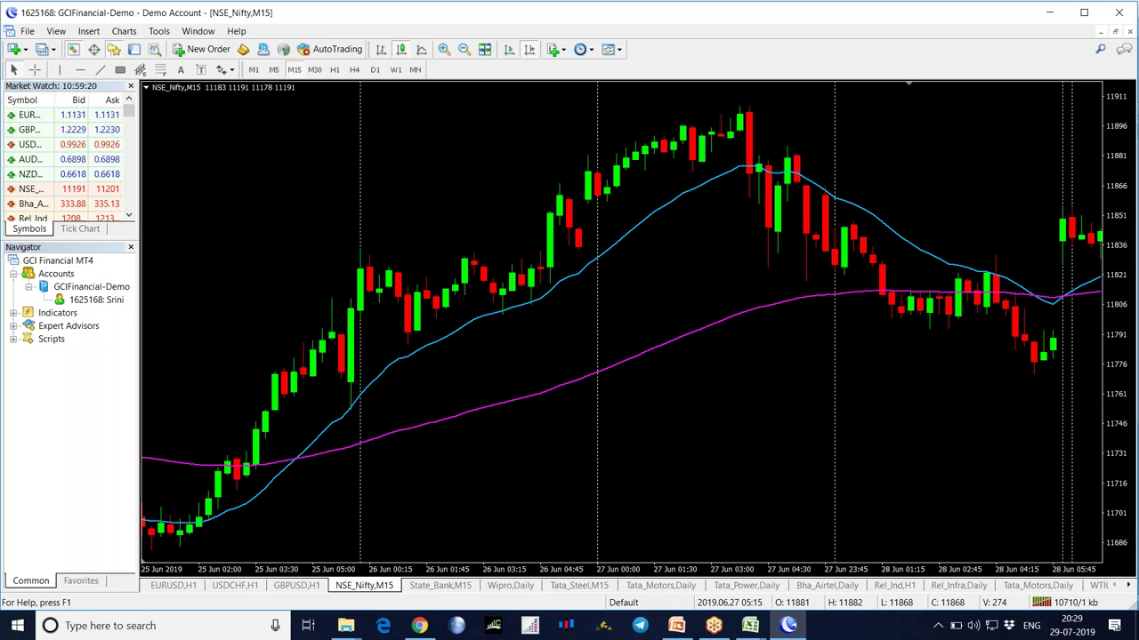
left_click(610, 50)
left_click(632, 210)
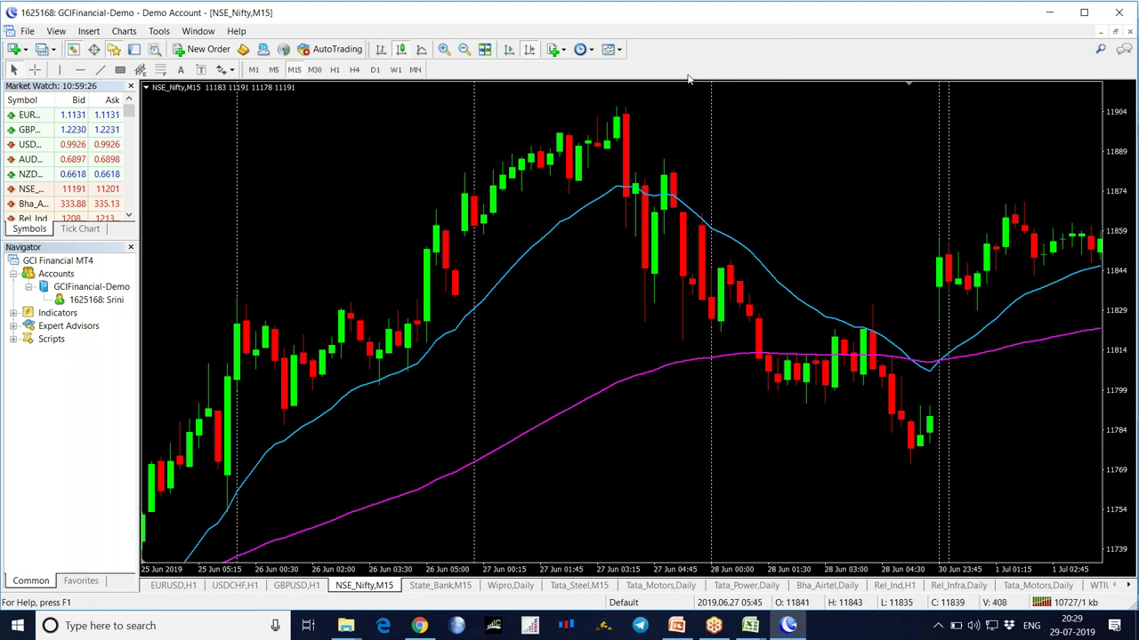
left_click(611, 50)
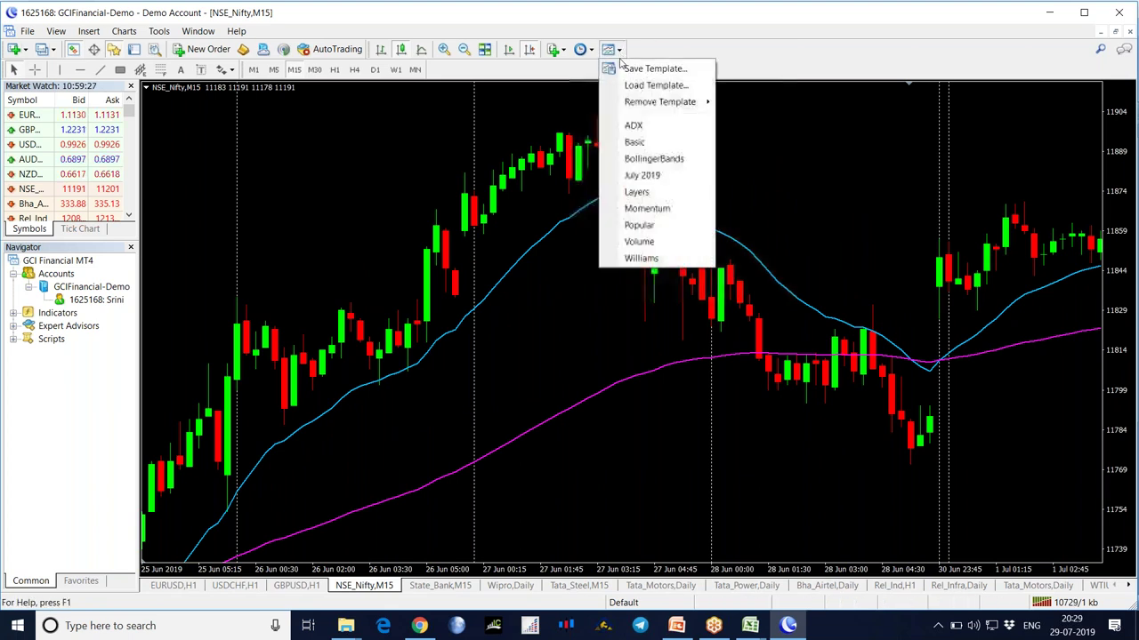
left_click(623, 225)
Switch to the Tradize-Demo MetaTrader 4 terminal, view the NIFTY# M15 chart and open the BANKNIFTY# M15 chart
left_click(555, 625)
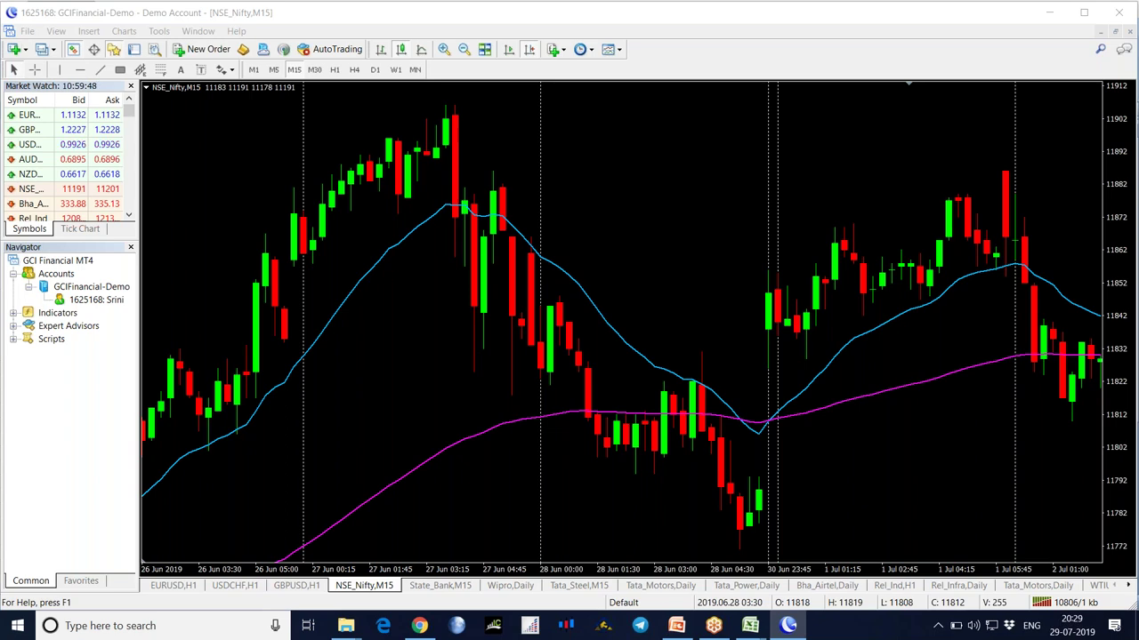
key("alt+Tab")
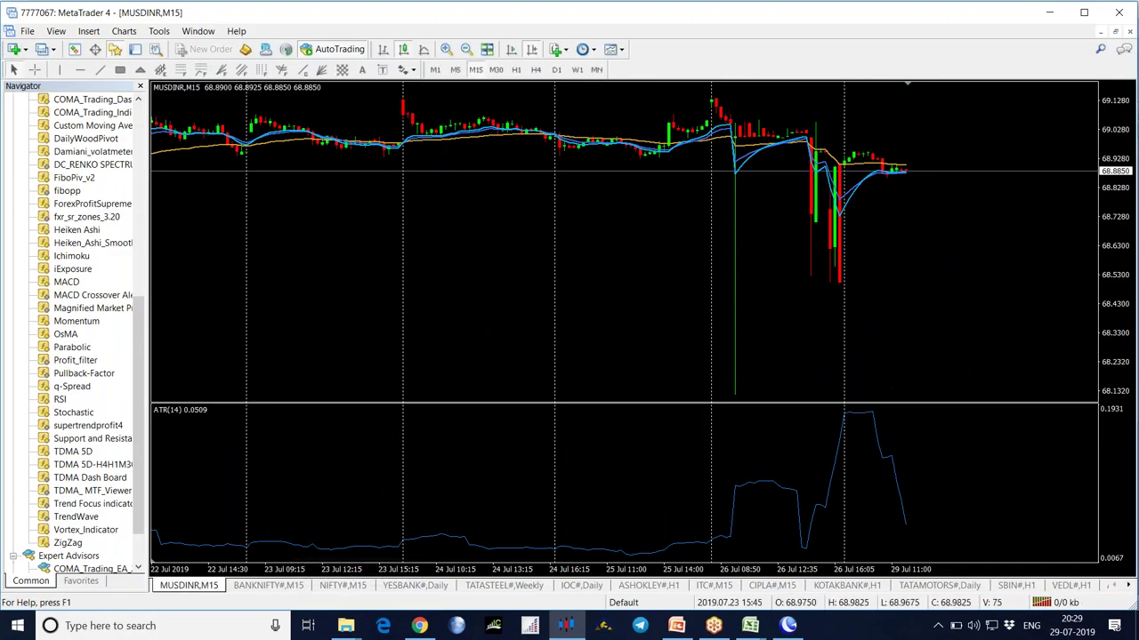
left_click(354, 587)
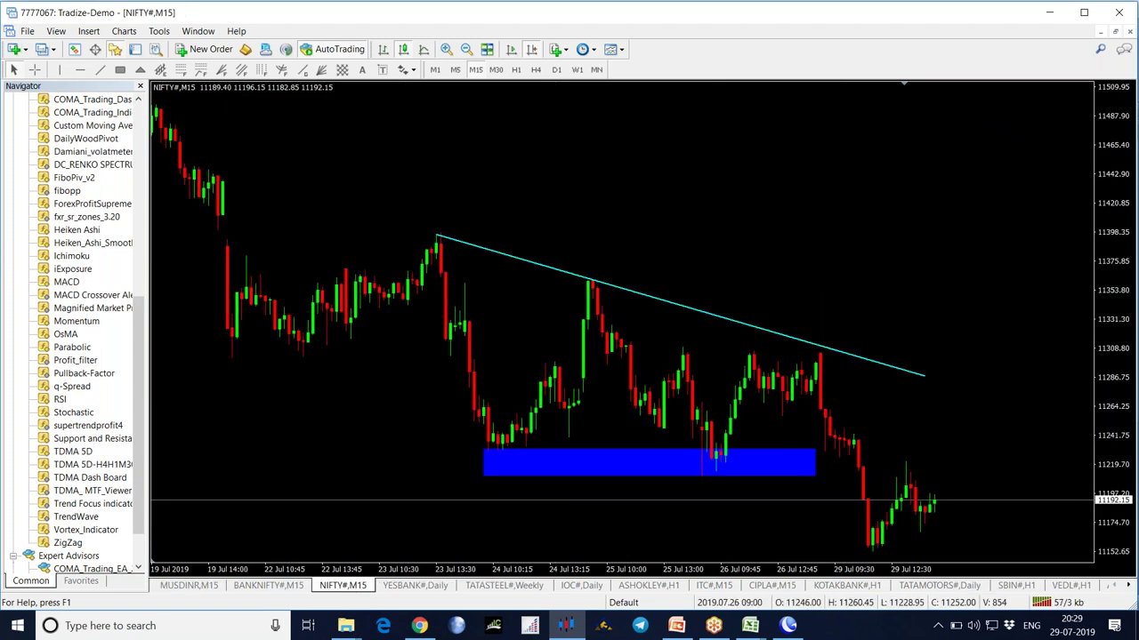
left_click(294, 587)
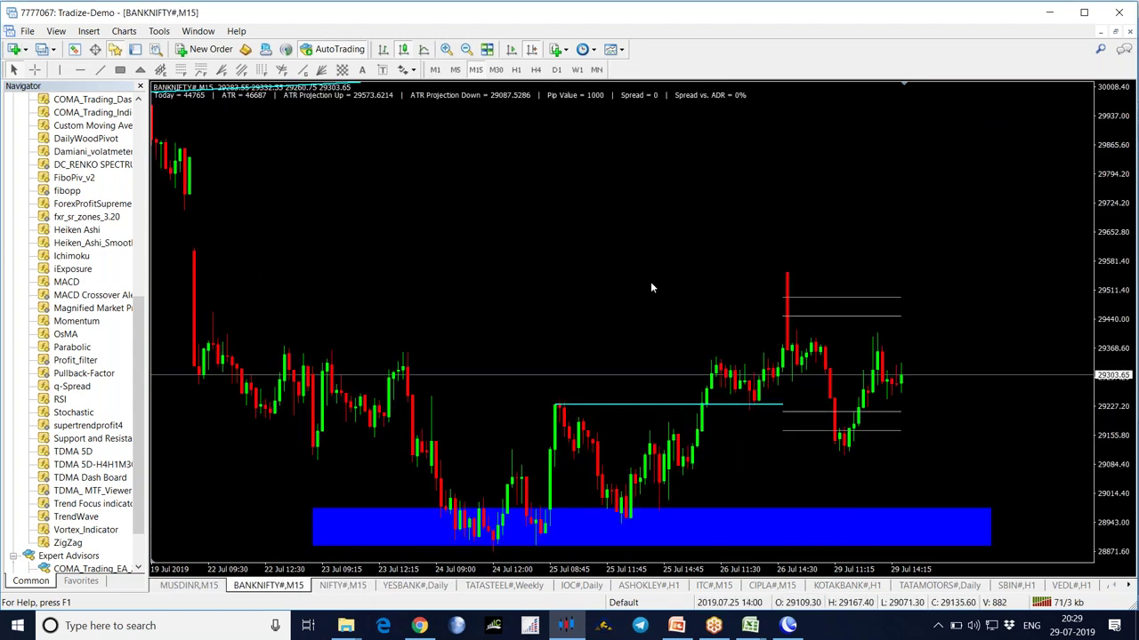
Apply the 0COMA Trading Strategy template to the BANKNIFTY# M15 chart and examine its moving averages over 16 to 25 July
left_click(612, 50)
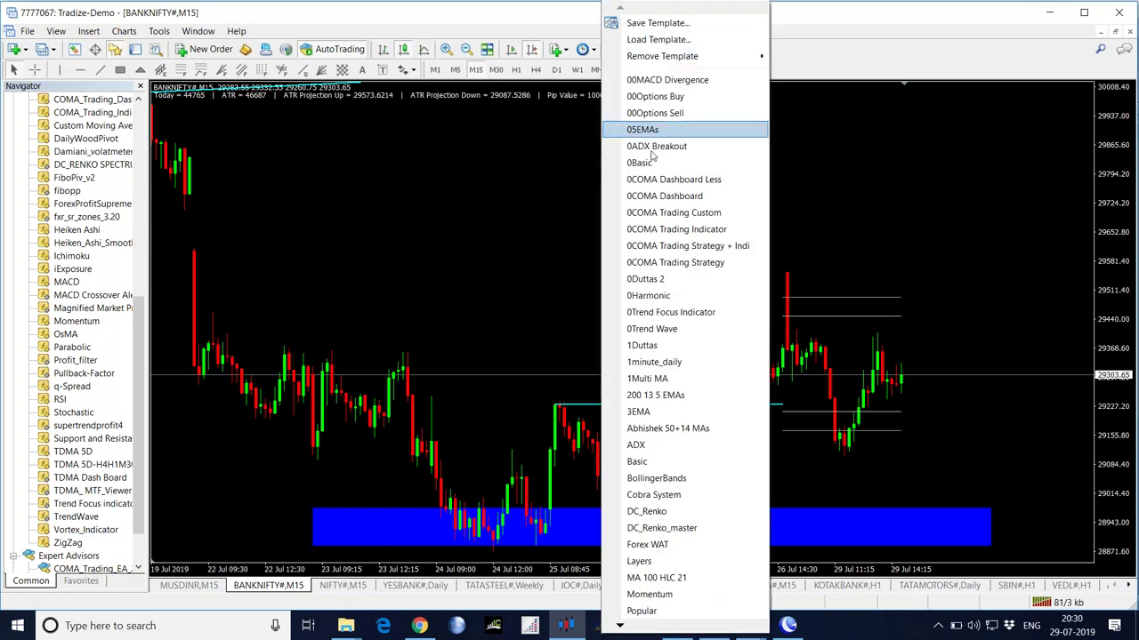
left_click(674, 263)
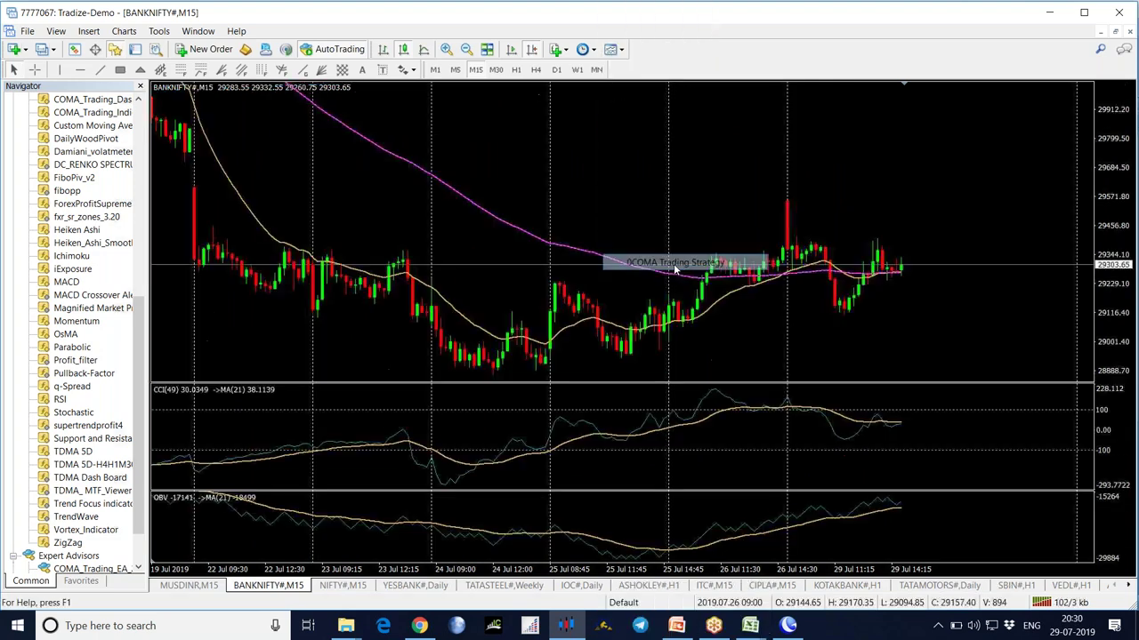
left_click_drag(807, 338, 821, 342)
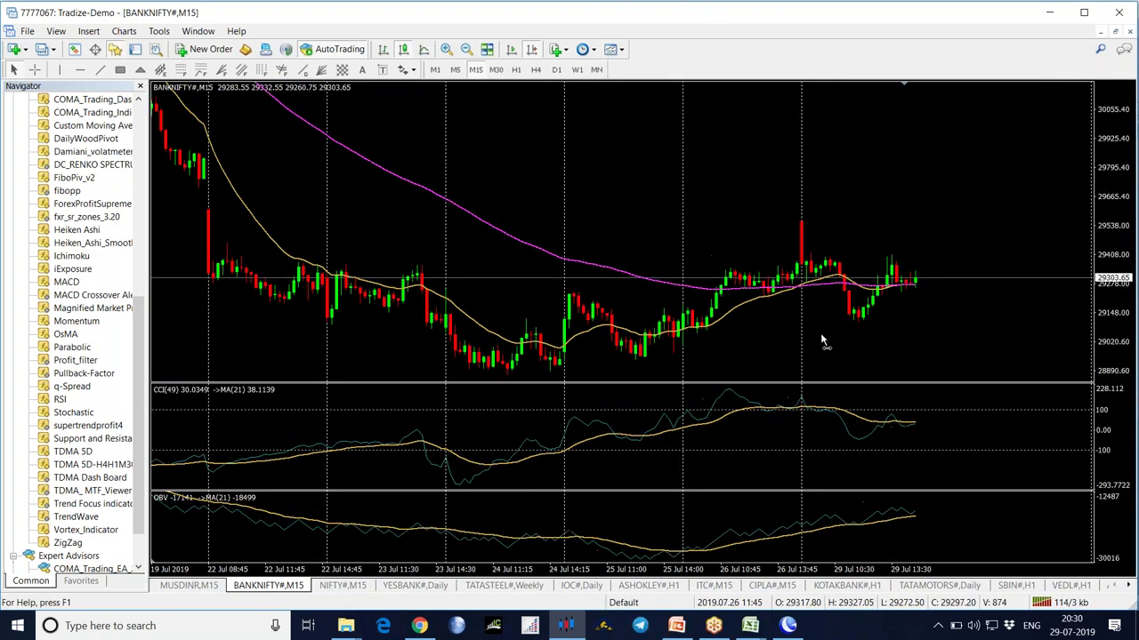
scroll(821, 341, "down", 5)
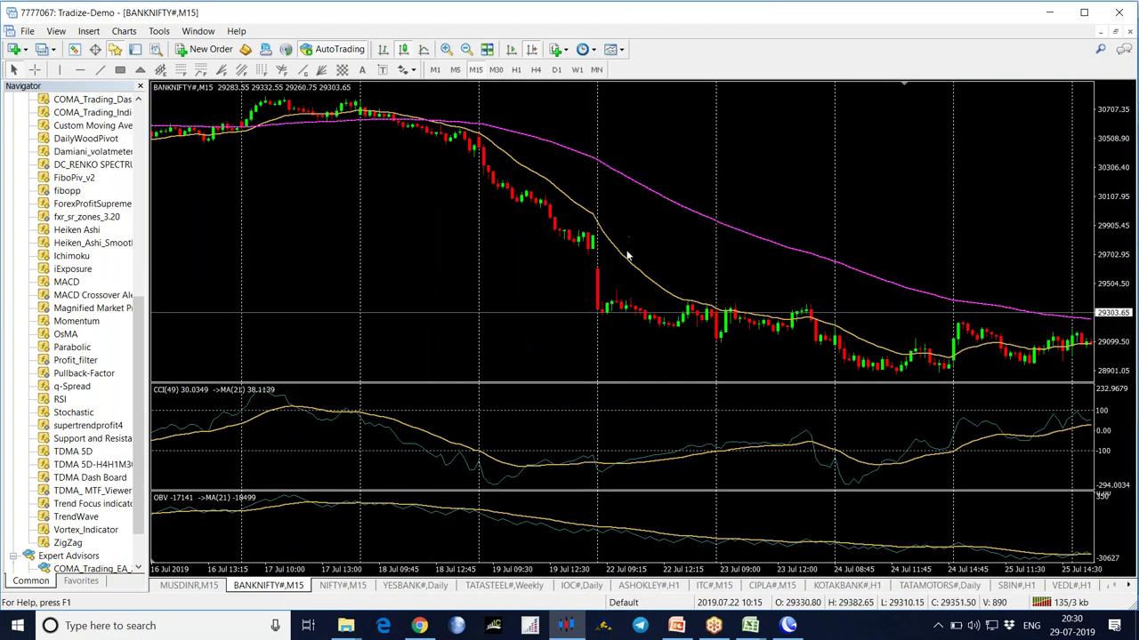
mouse_move(628, 265)
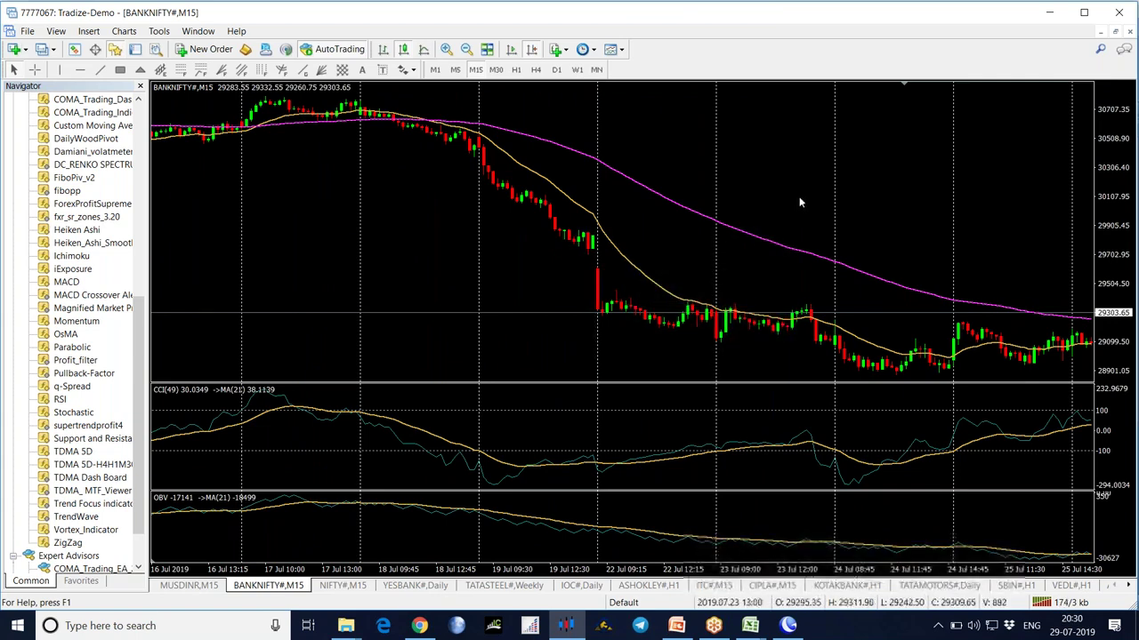
Examine the CCI and On Balance Volume lines against the BANKNIFTY# M15 price decline from 18 July
left_click_drag(788, 198, 696, 200)
left_click_drag(1003, 162, 613, 242)
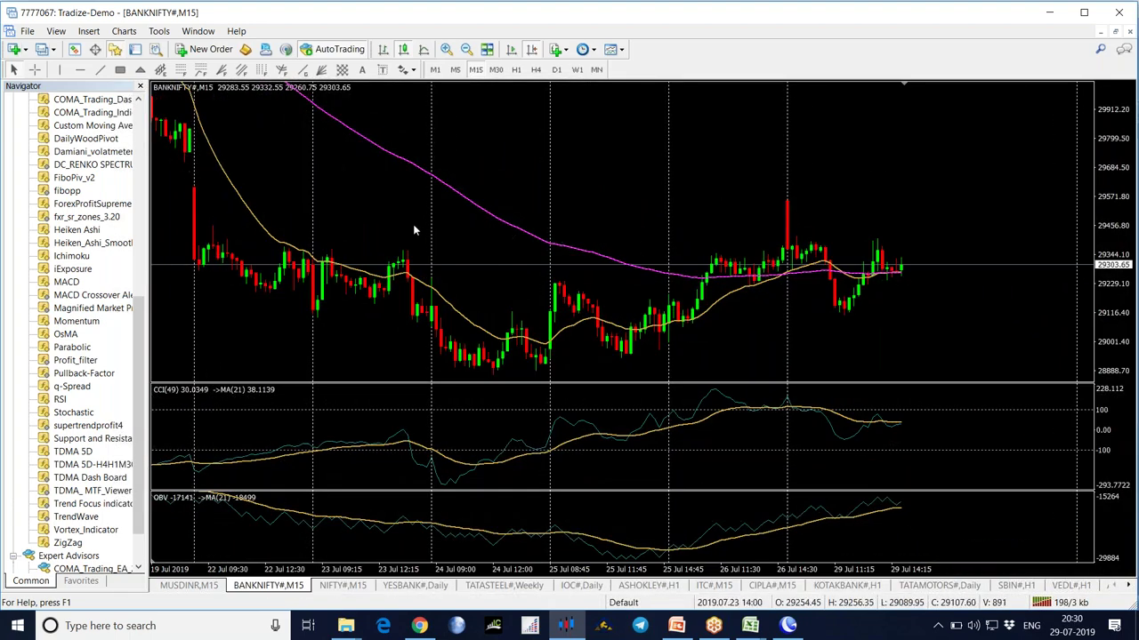
left_click_drag(376, 198, 620, 224)
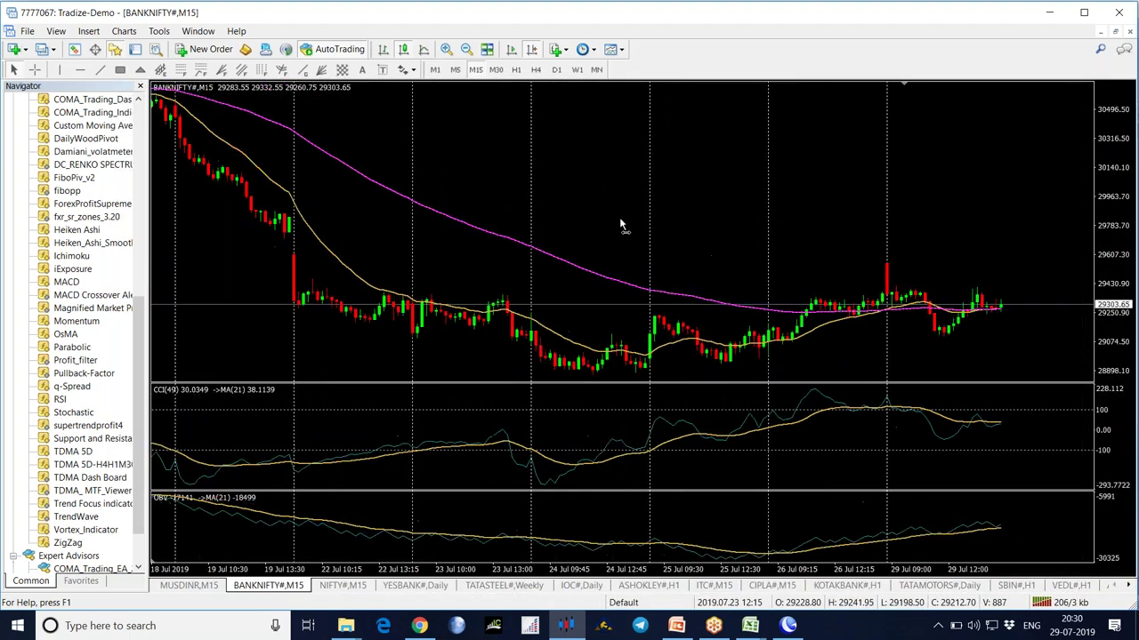
scroll(620, 217, "up", 3)
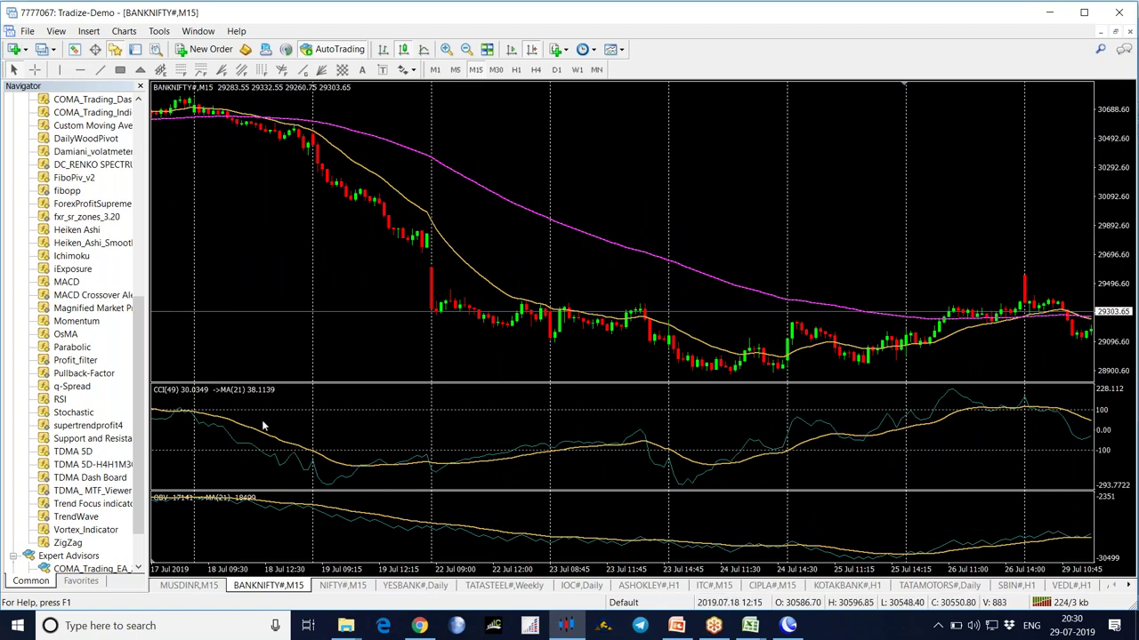
mouse_move(283, 518)
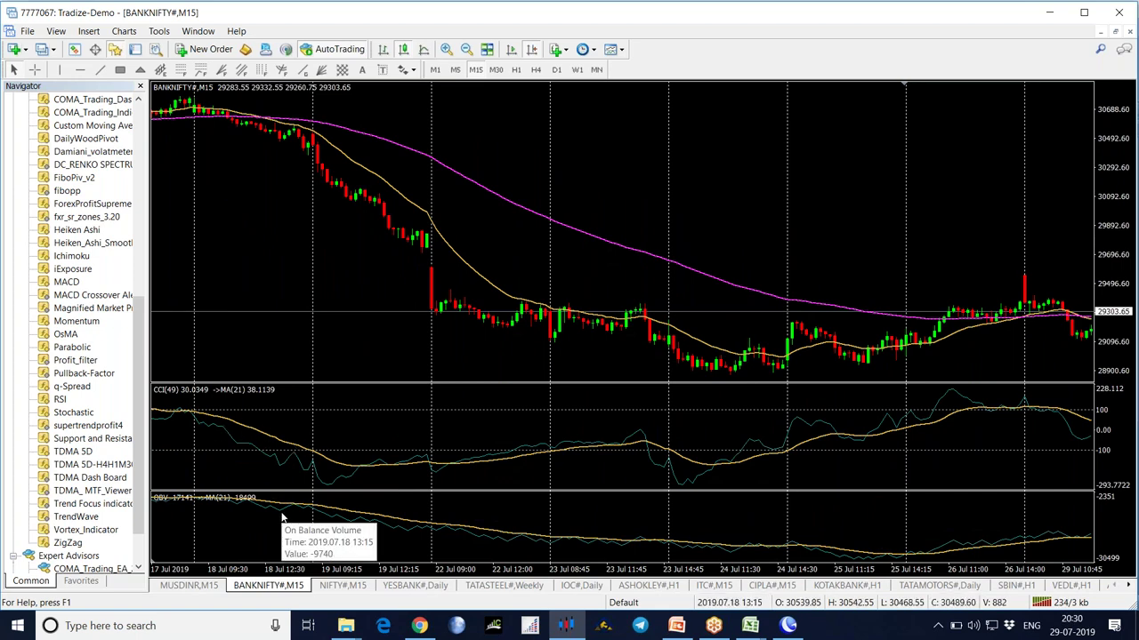
mouse_move(263, 434)
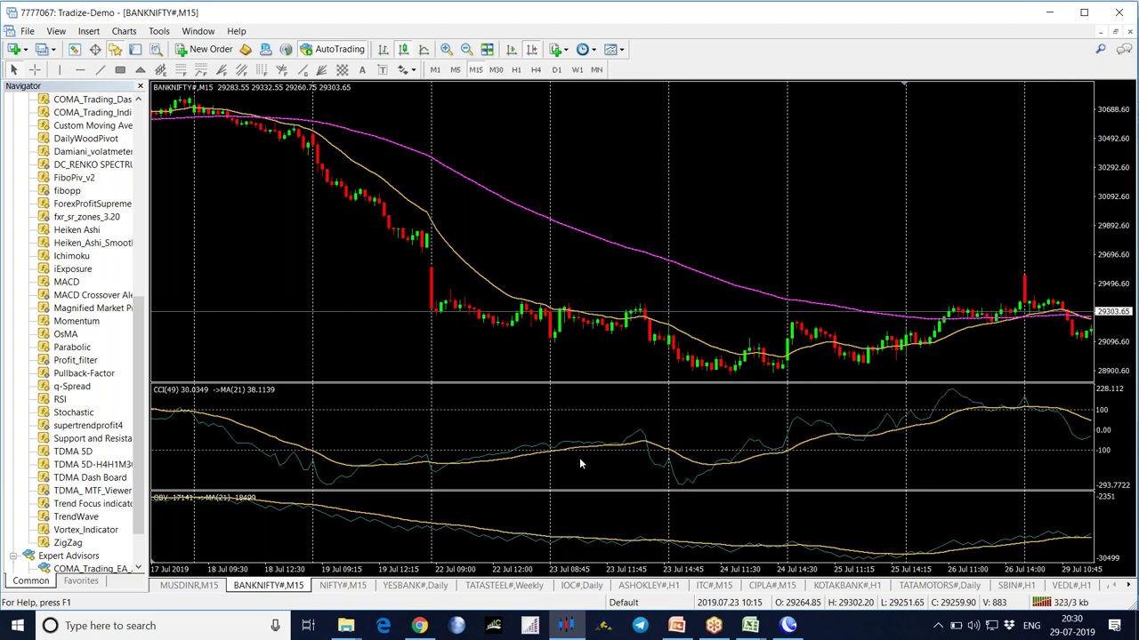
mouse_move(509, 461)
Review the BANKNIFTY# M15 candles from the latest 29 July bars back to 15 July
scroll(813, 234, "down", 3)
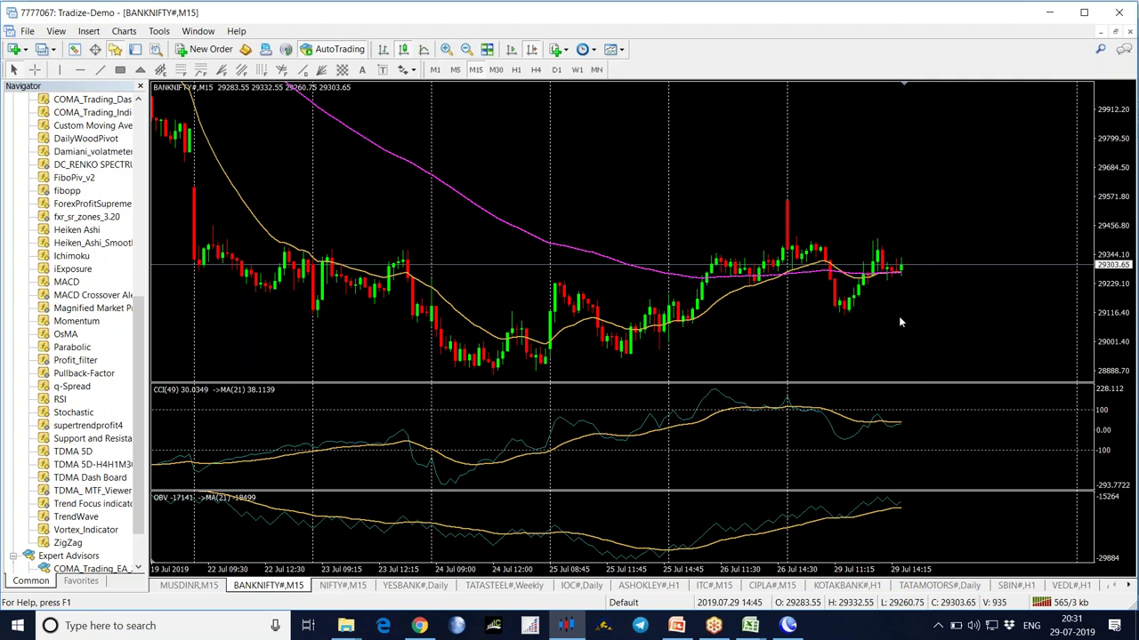
scroll(535, 336, "left", 3)
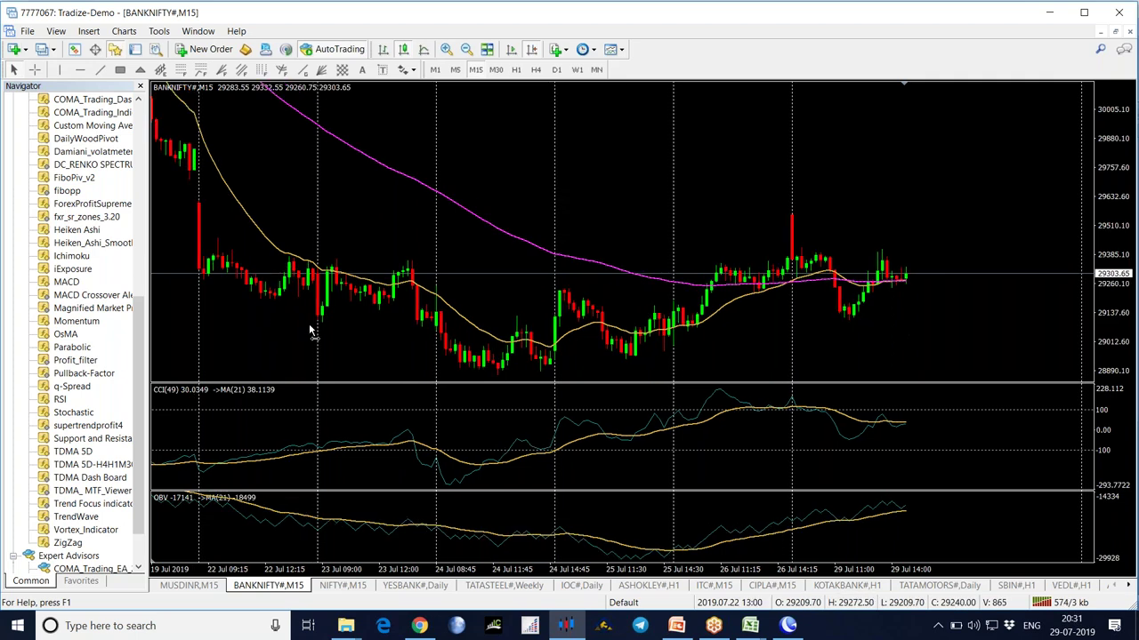
scroll(536, 333, "left", 3)
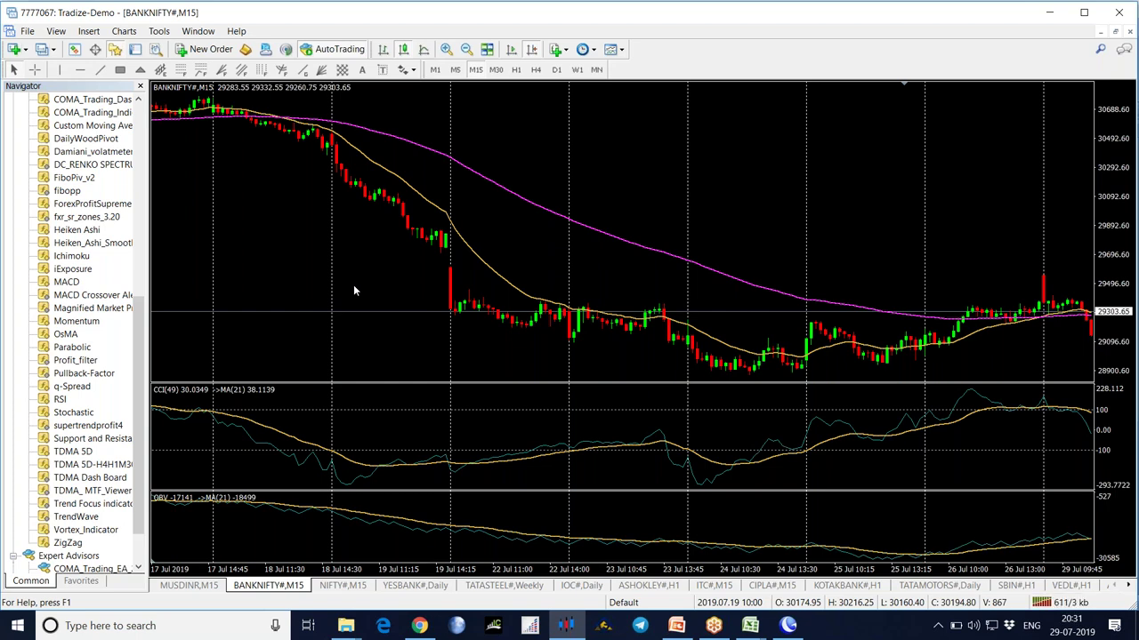
left_click_drag(353, 289, 296, 282)
left_click_drag(480, 267, 493, 266)
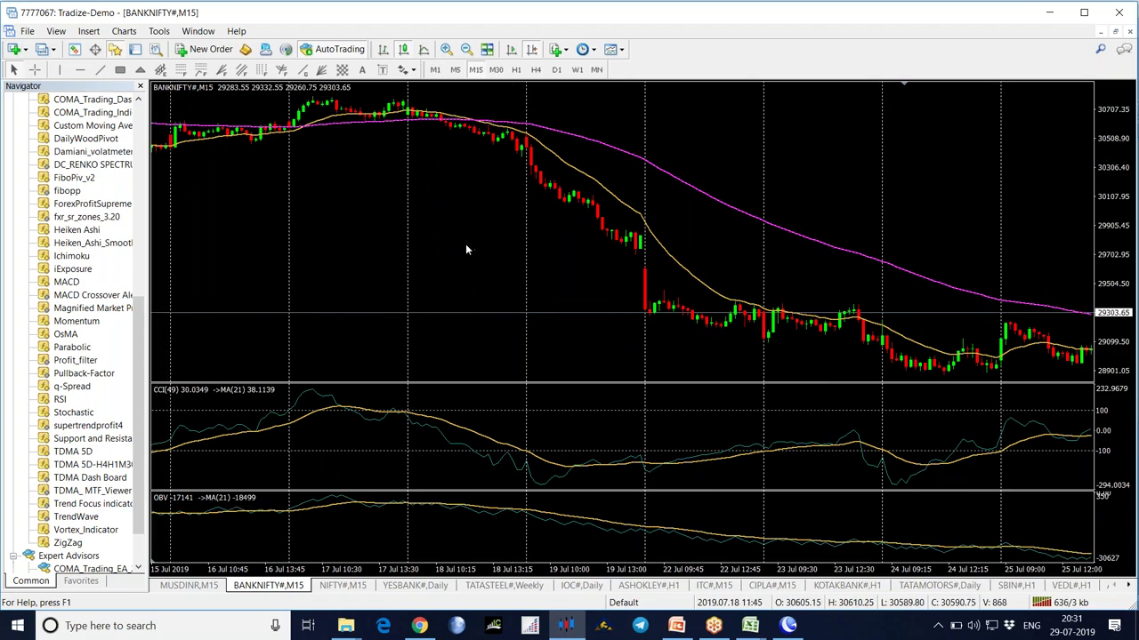
Measure the price swings from the 12 July 14:15 candle to the high and from that high to the 15 July low
scroll(314, 266, "up", 5)
scroll(494, 257, "up", 8)
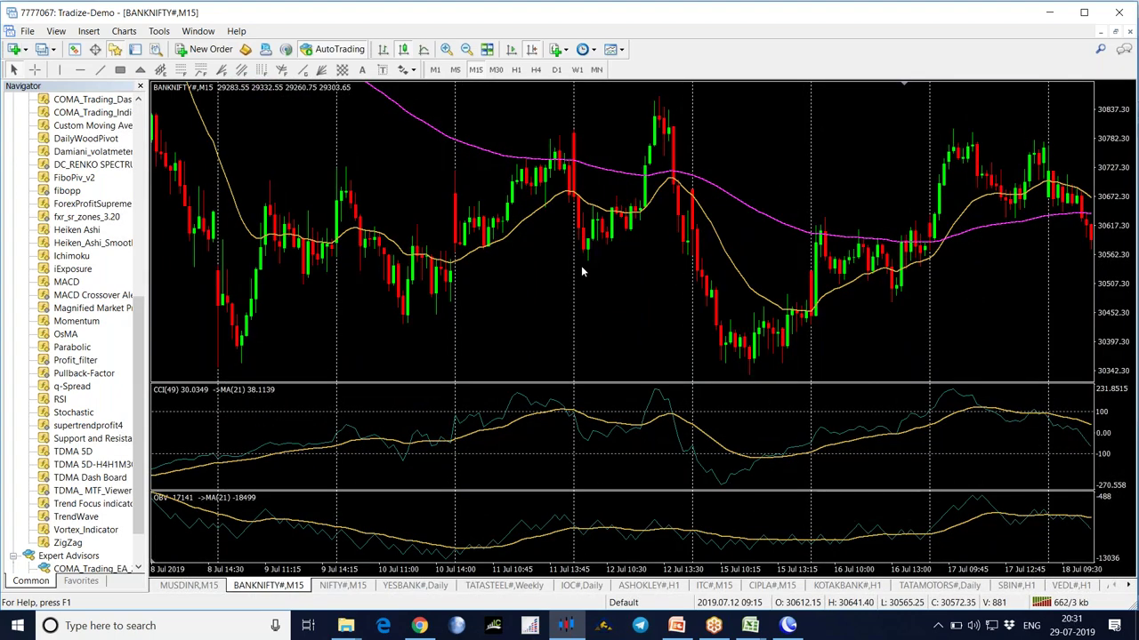
middle_click(589, 259)
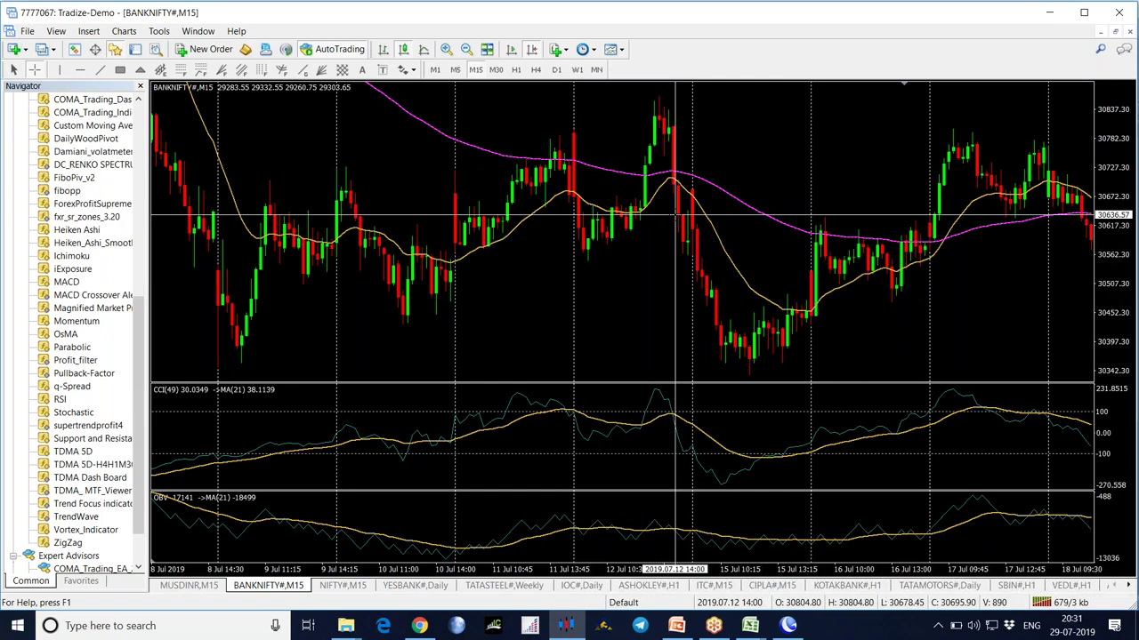
left_click_drag(677, 185, 663, 90)
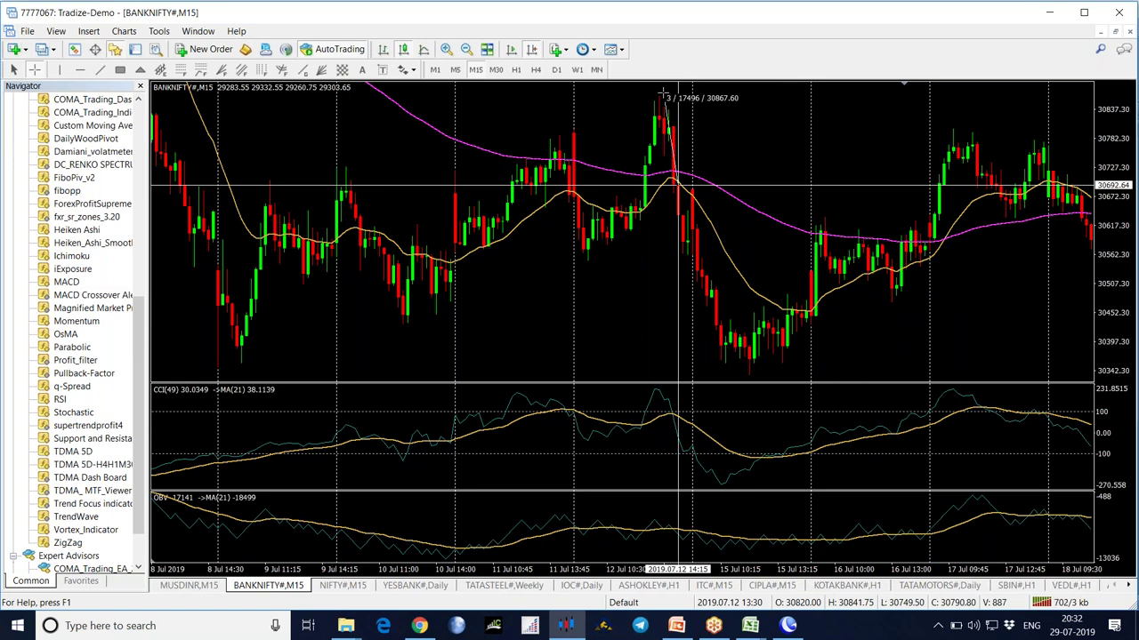
left_click_drag(662, 92, 753, 369)
scroll(871, 318, "down", 5)
middle_click(856, 242)
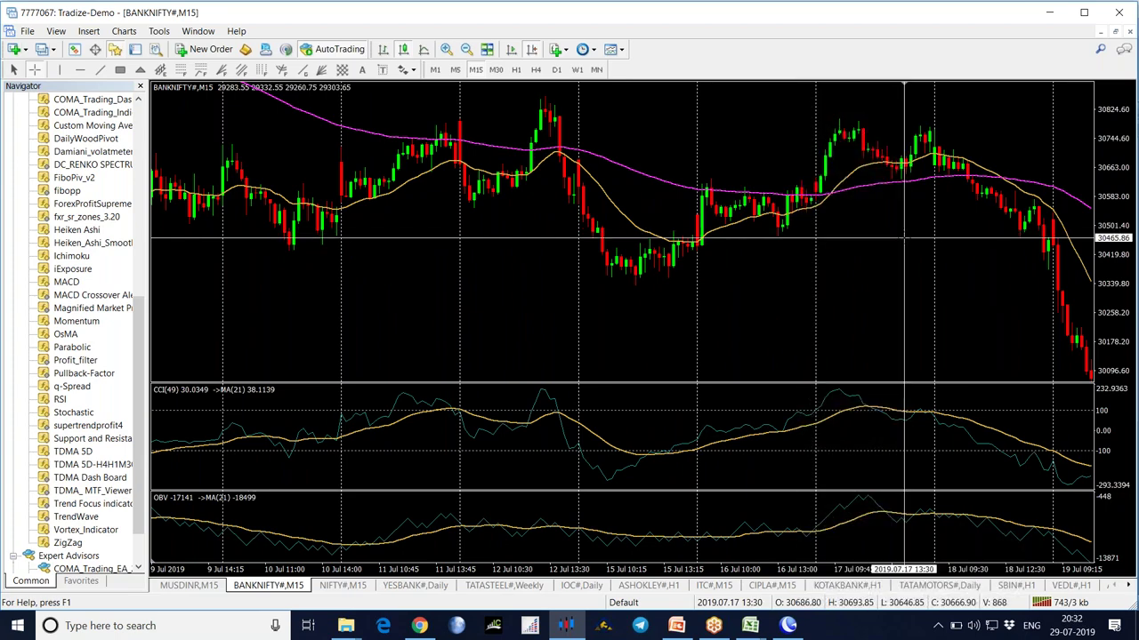
Review the earlier BANKNIFTY# M15 candles and moving averages back to 25 June
middle_click(904, 238)
left_click_drag(862, 279, 699, 305)
left_click_drag(460, 323, 652, 269)
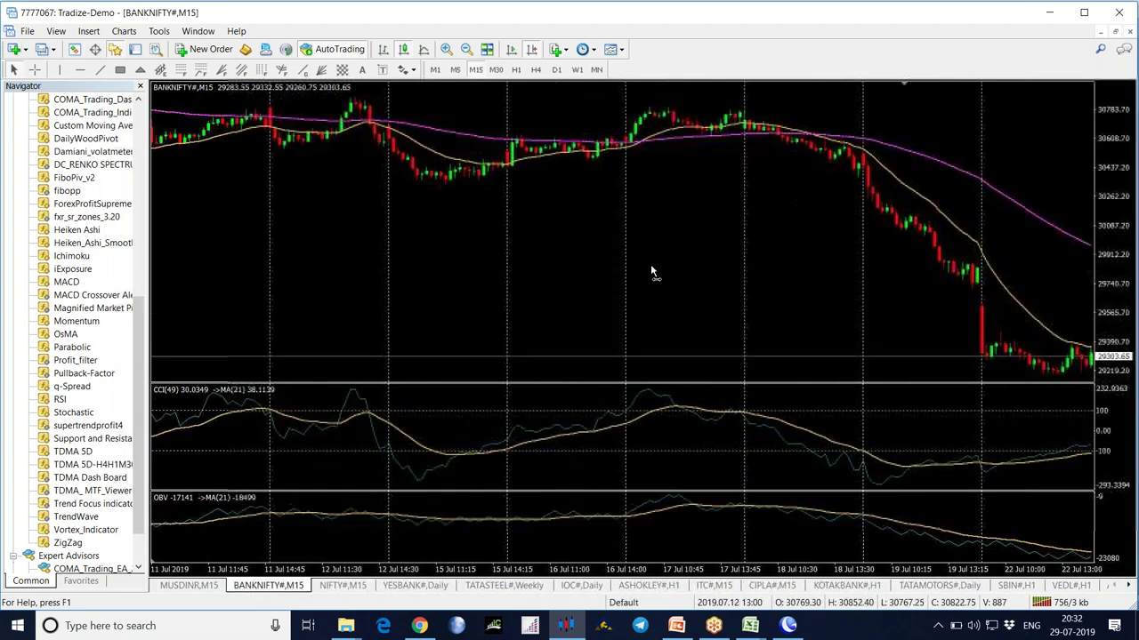
left_click_drag(410, 302, 622, 283)
left_click_drag(445, 284, 646, 280)
left_click_drag(399, 285, 863, 283)
Inspect the 28 June to 2 July candles around both moving averages with the crosshair
left_click(34, 70)
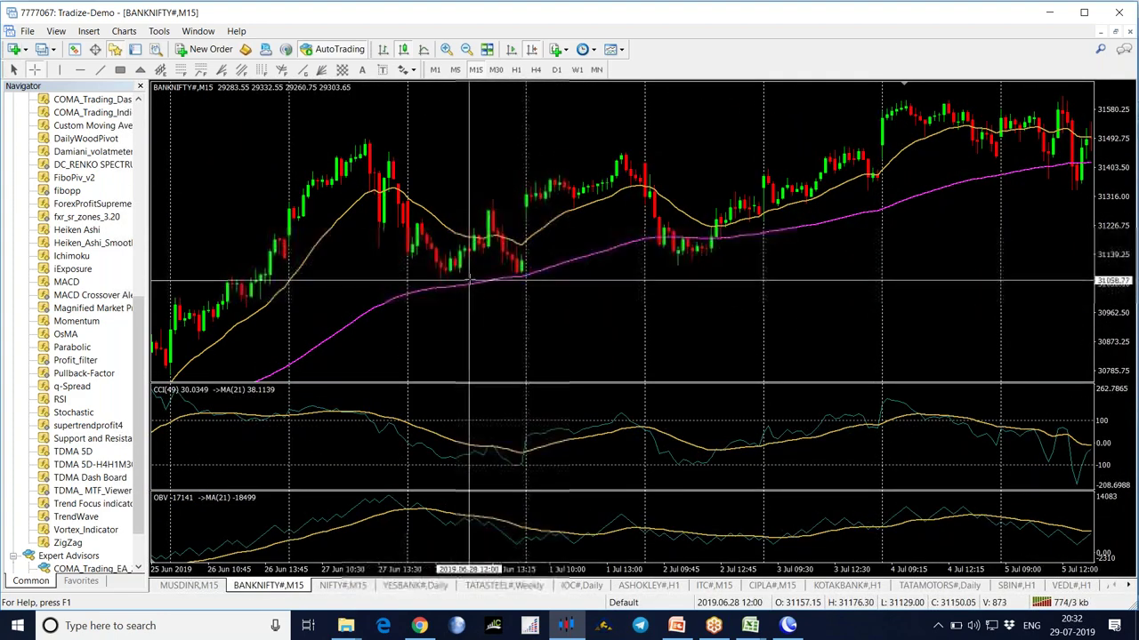
left_click_drag(477, 242, 478, 249)
middle_click(622, 271)
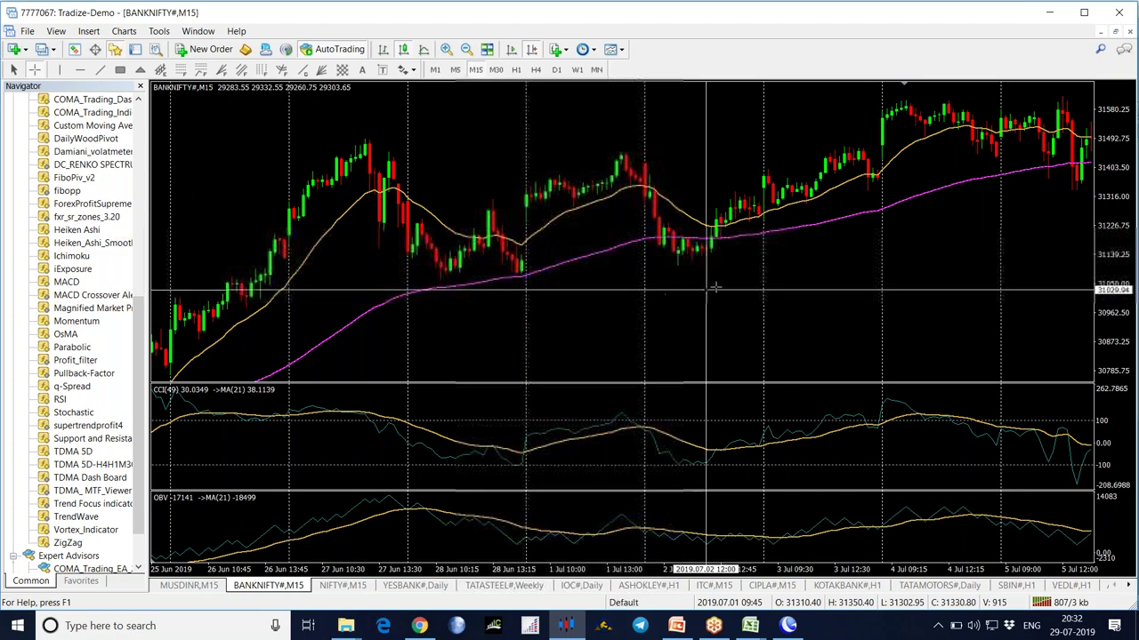
middle_click(437, 314)
Check the 20 June to 2 July uptrend and return to the latest BANKNIFTY# candles of 29 July
scroll(562, 307, "up", 1)
scroll(562, 307, "up", 10)
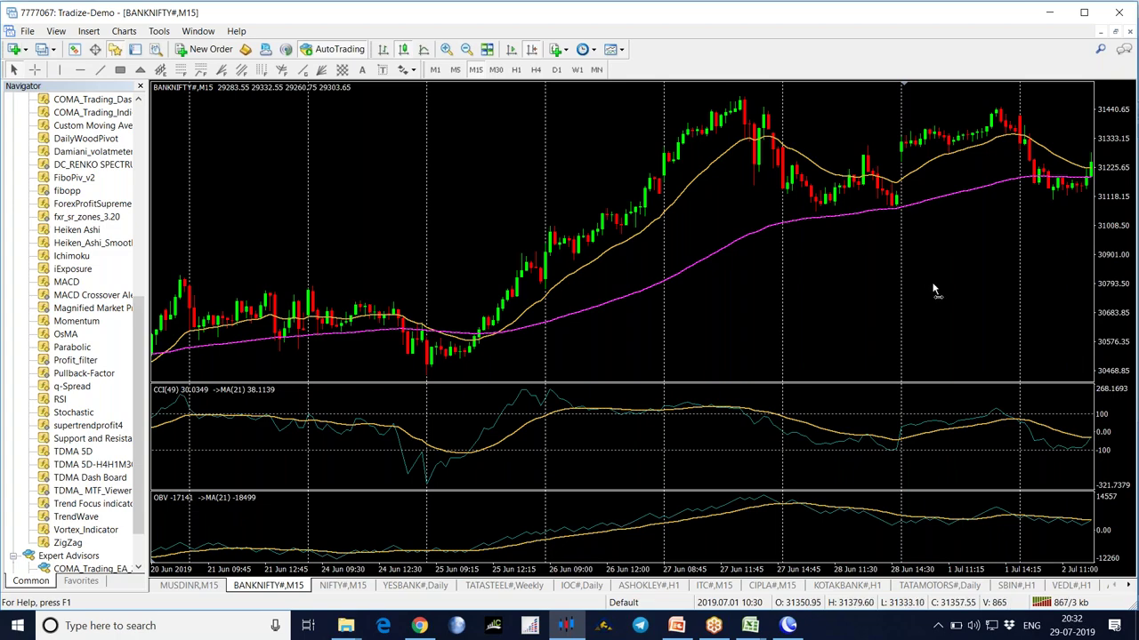
scroll(934, 289, "down", 10)
scroll(671, 354, "down", 15)
scroll(756, 214, "down", 15)
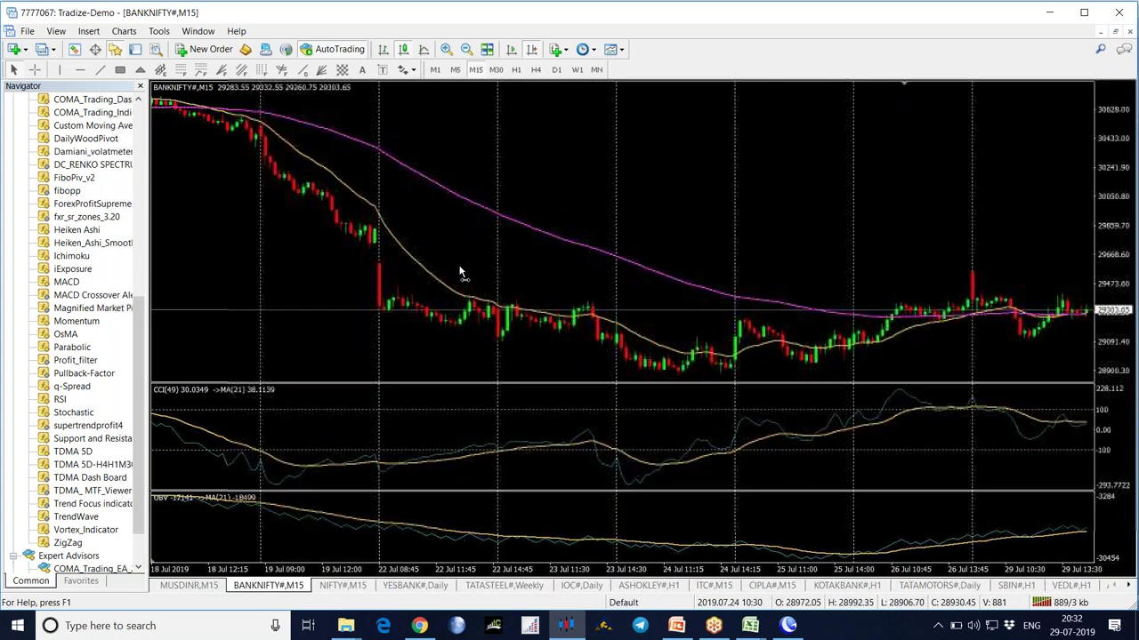
scroll(507, 258, "down", 5)
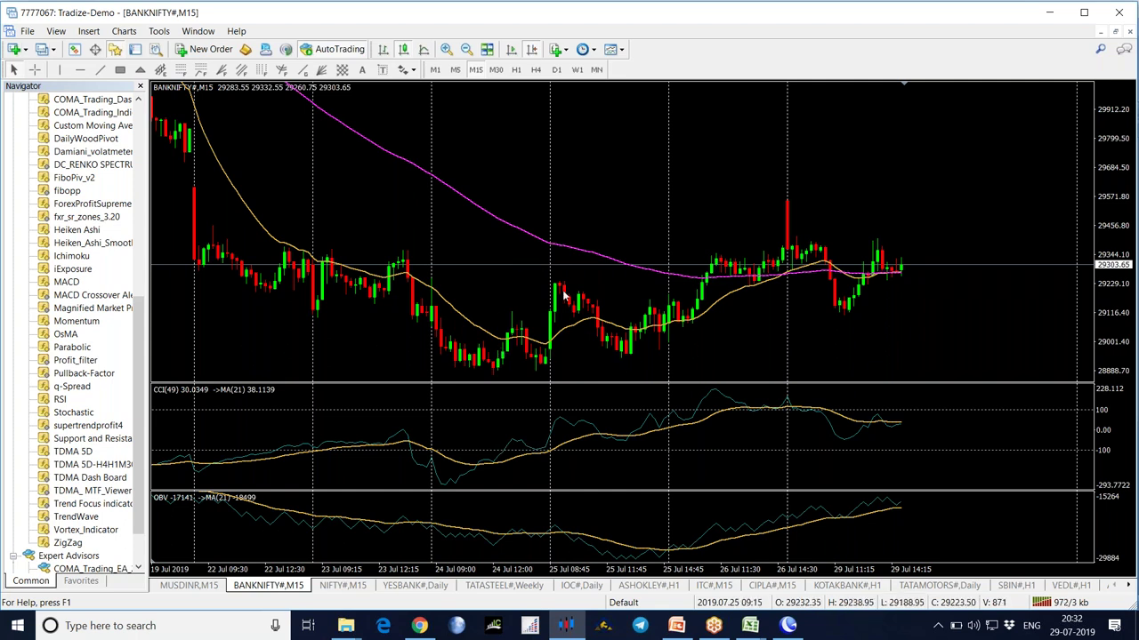
Switch to the MA Report July 2019 workbook in Excel and examine the Nifty M15 trade tables
left_click(750, 625)
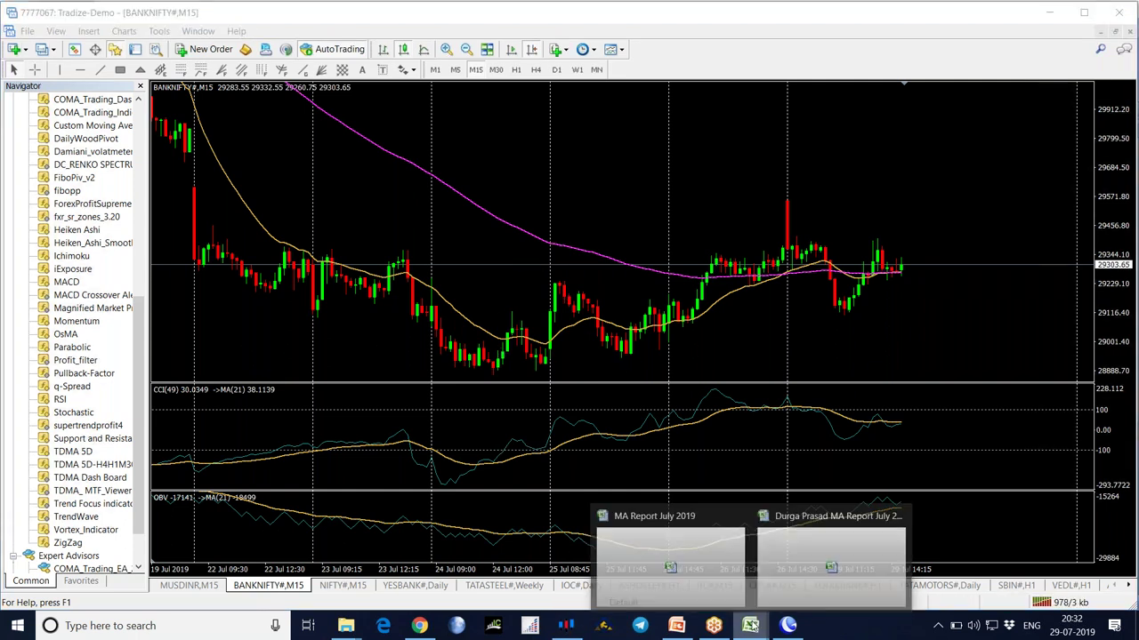
left_click(709, 556)
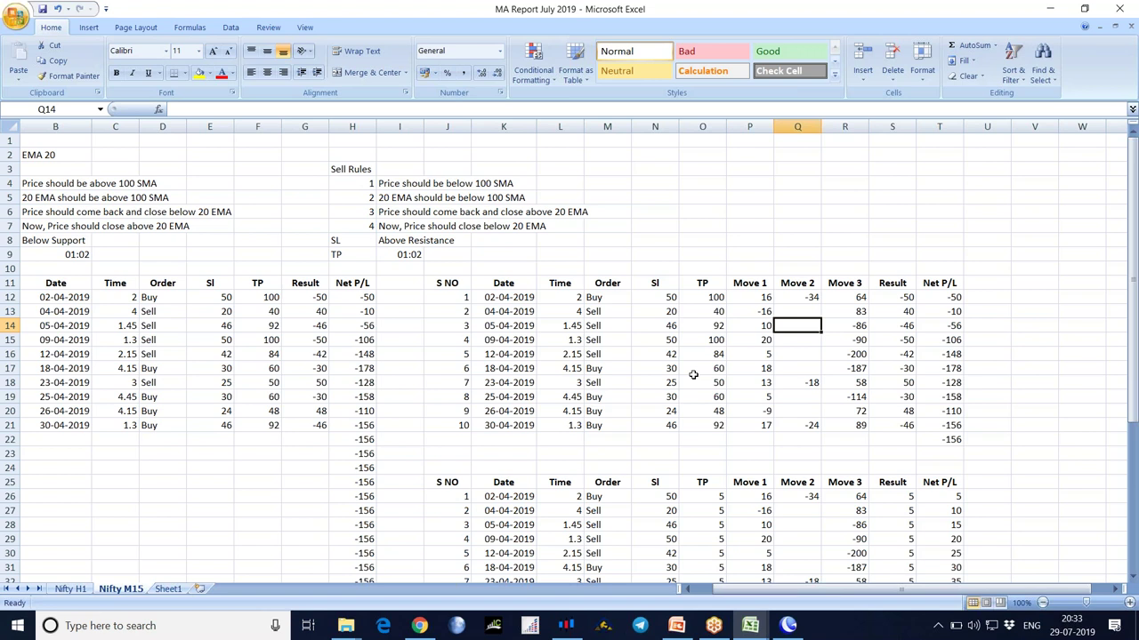
left_click(848, 259)
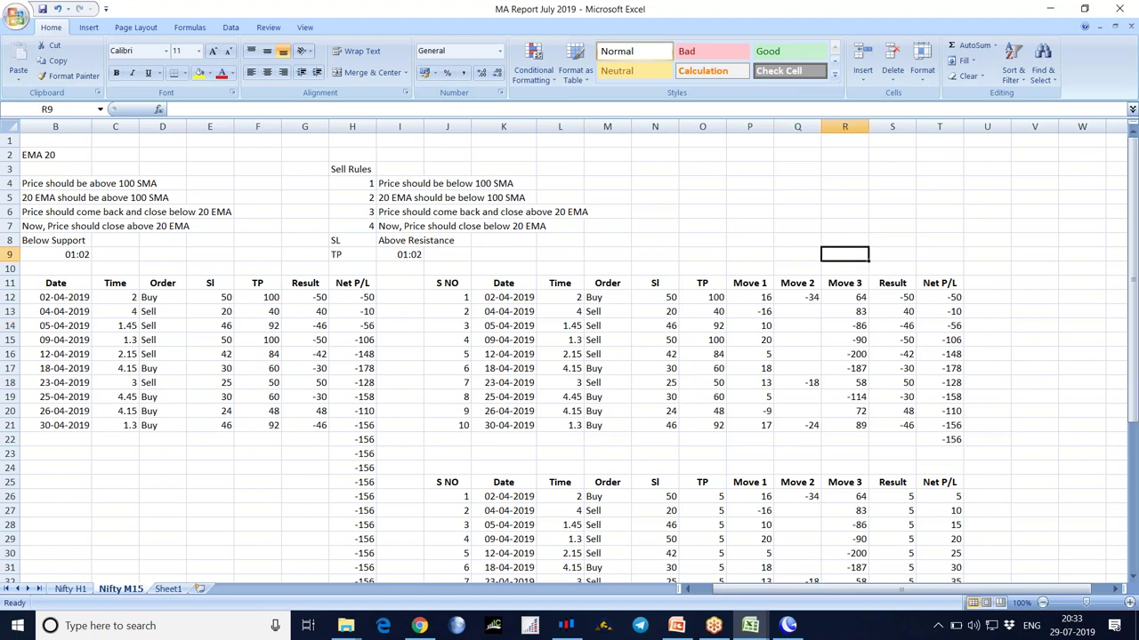
left_click(907, 269)
left_click(974, 284)
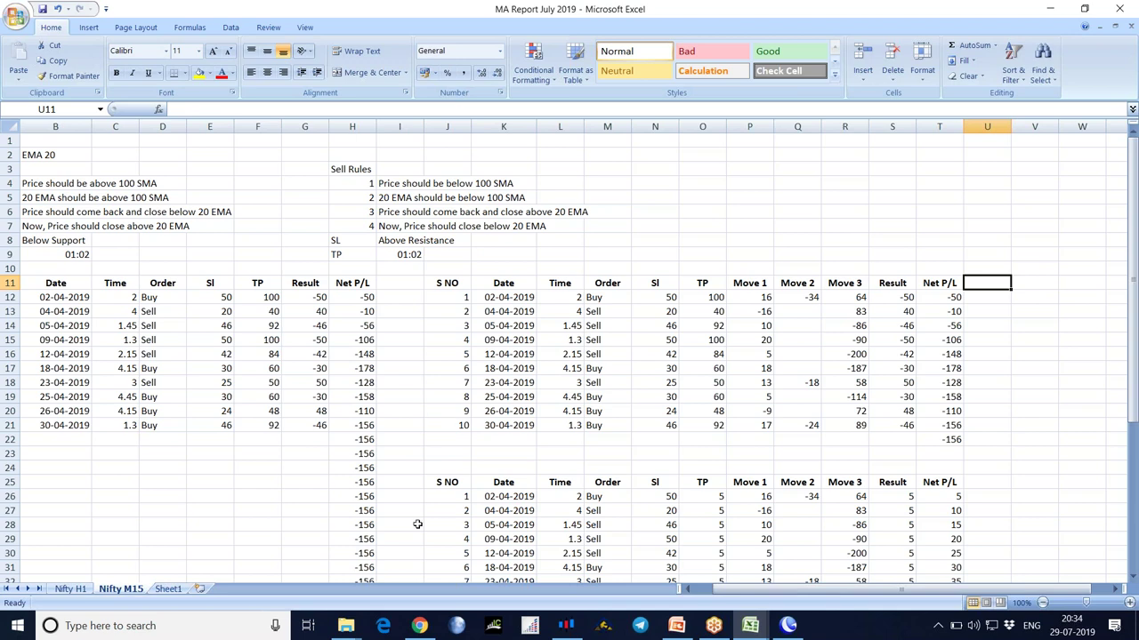
Switch to File Explorer and open the Correct Trades folder of the Asian Trade Strategies in the Forex folder on drive E
left_click(346, 626)
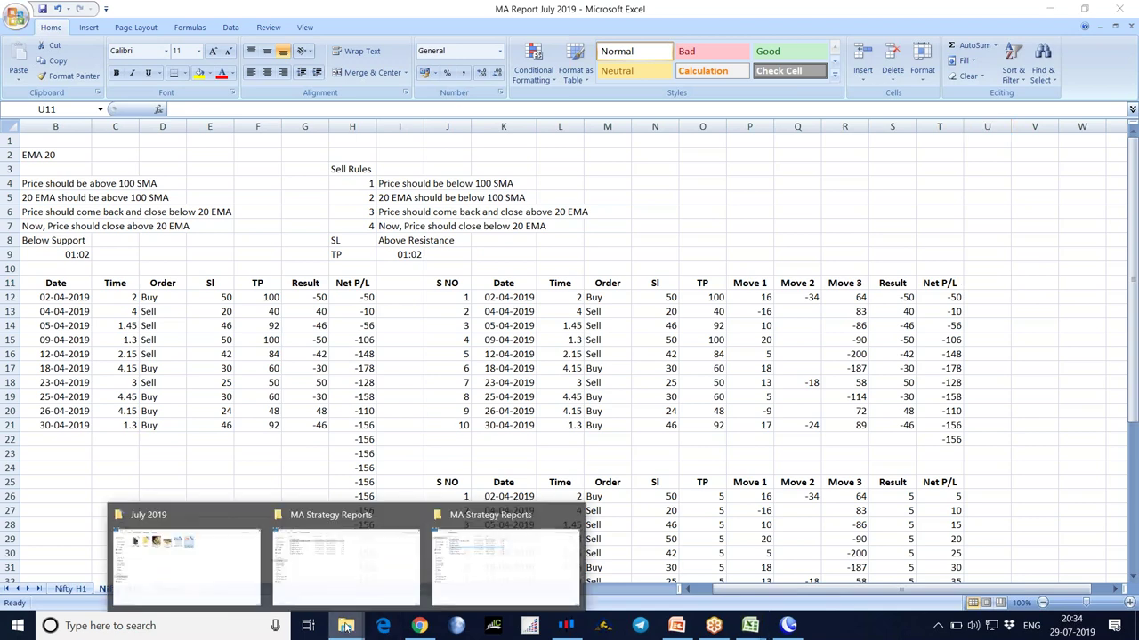
left_click(219, 578)
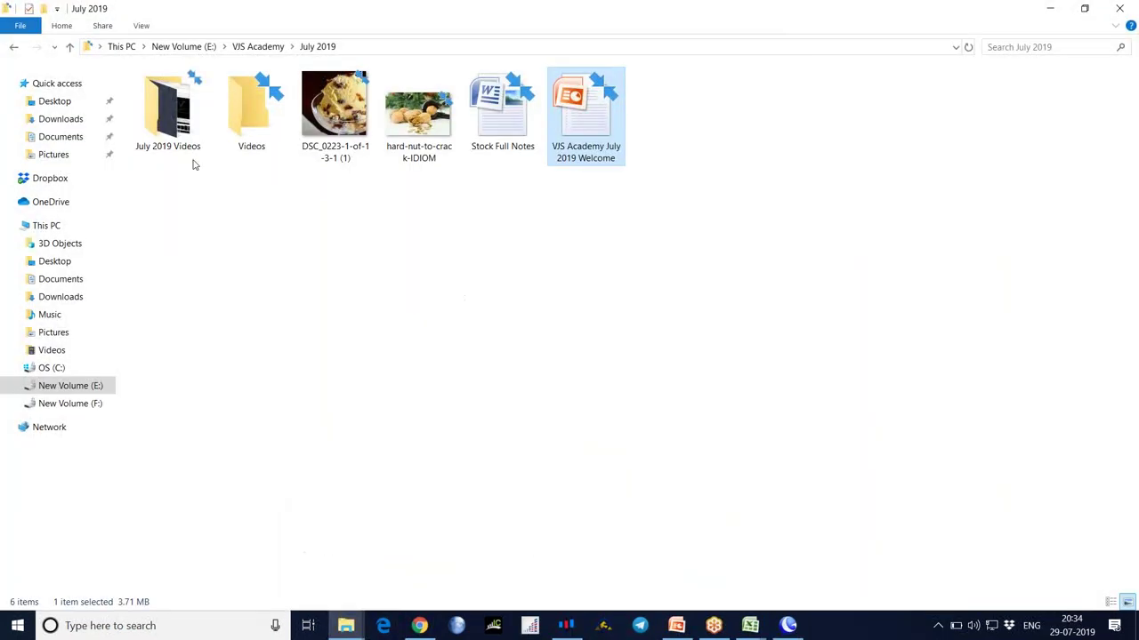
left_click(71, 386)
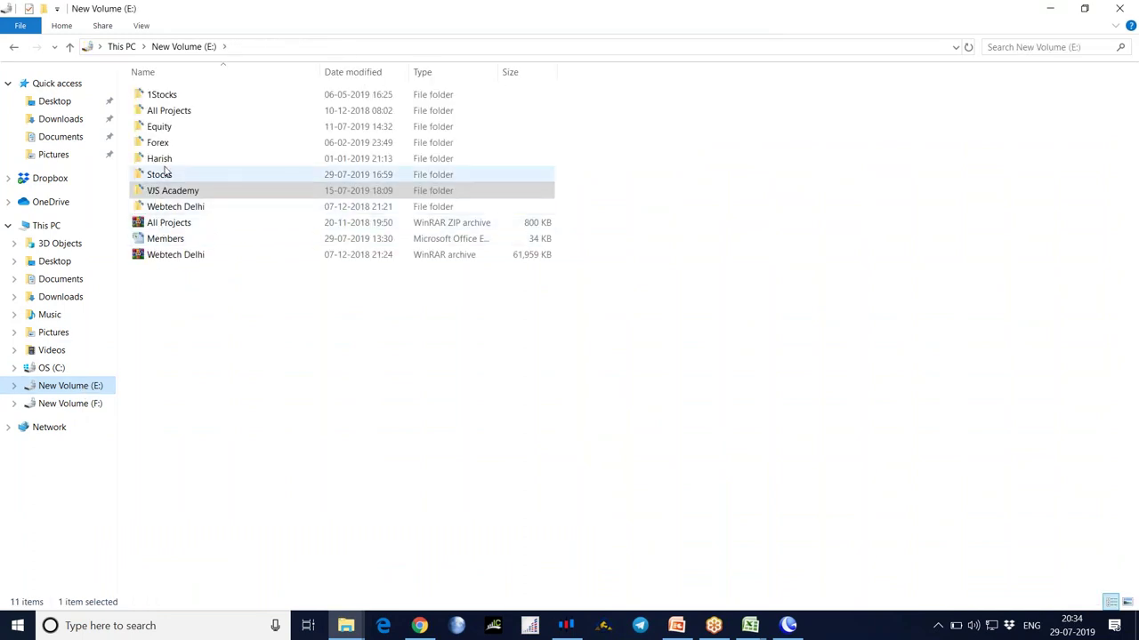
double_click(158, 142)
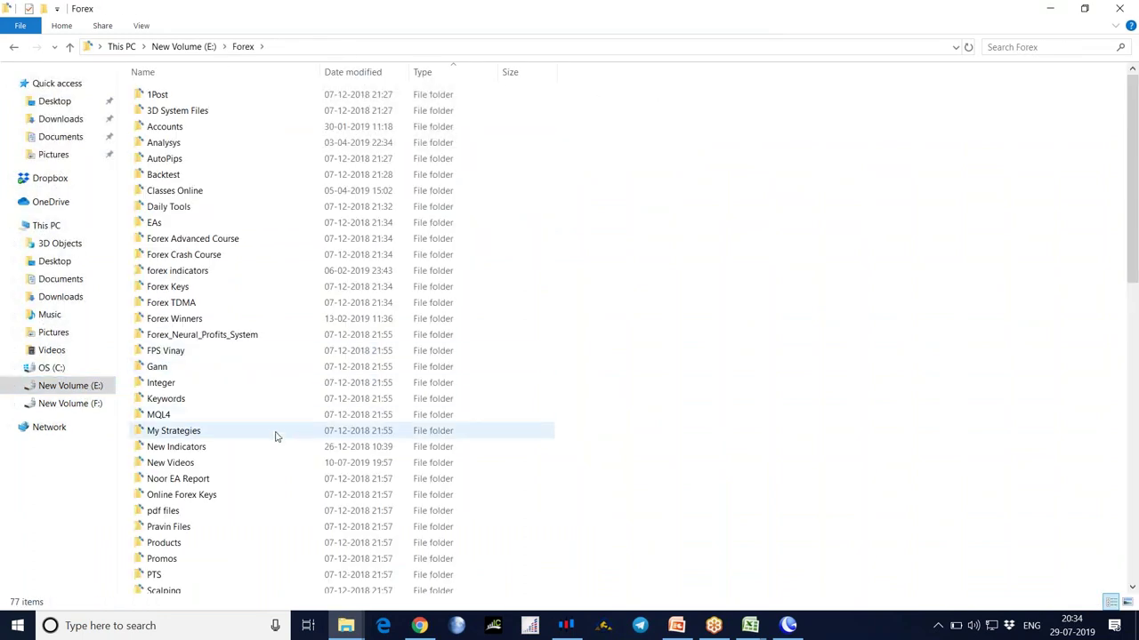
scroll(277, 435, "down", 2)
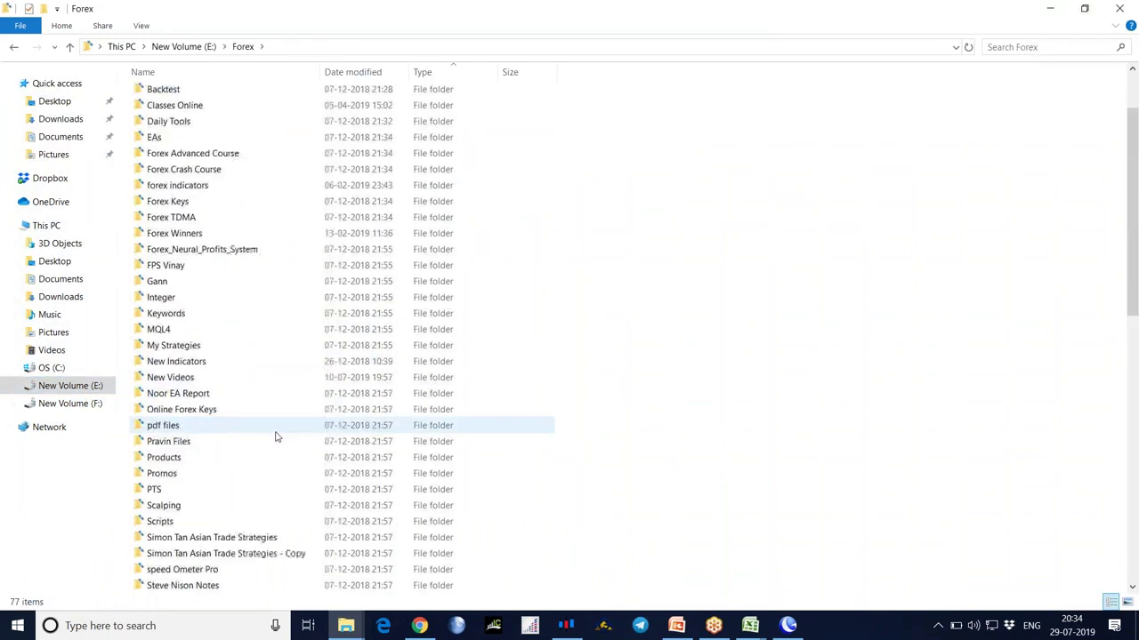
double_click(224, 540)
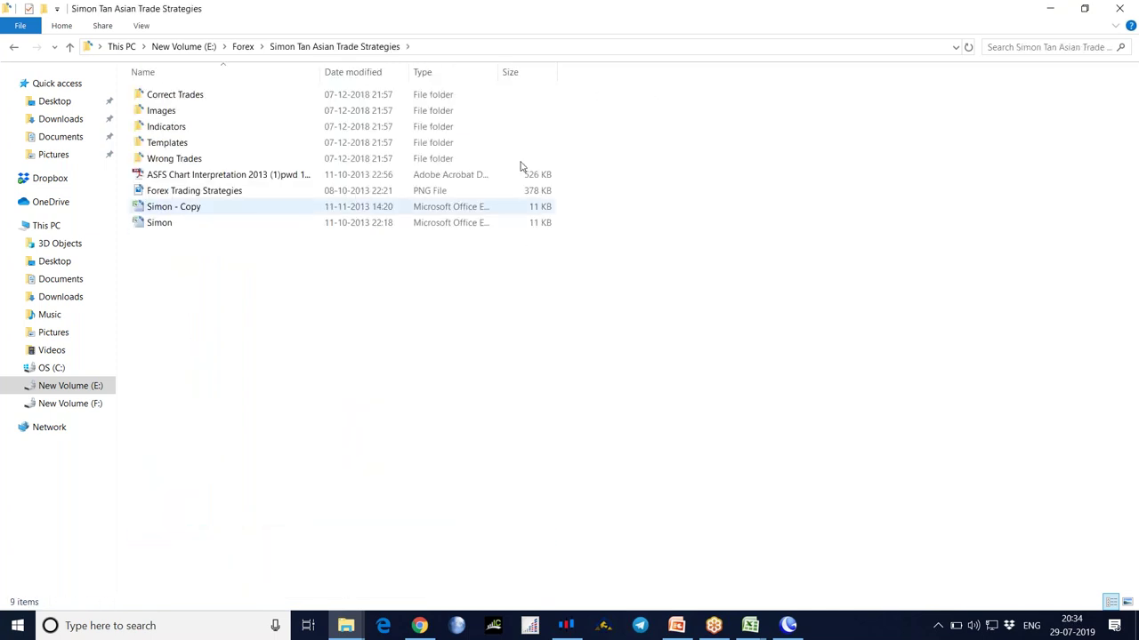
double_click(194, 100)
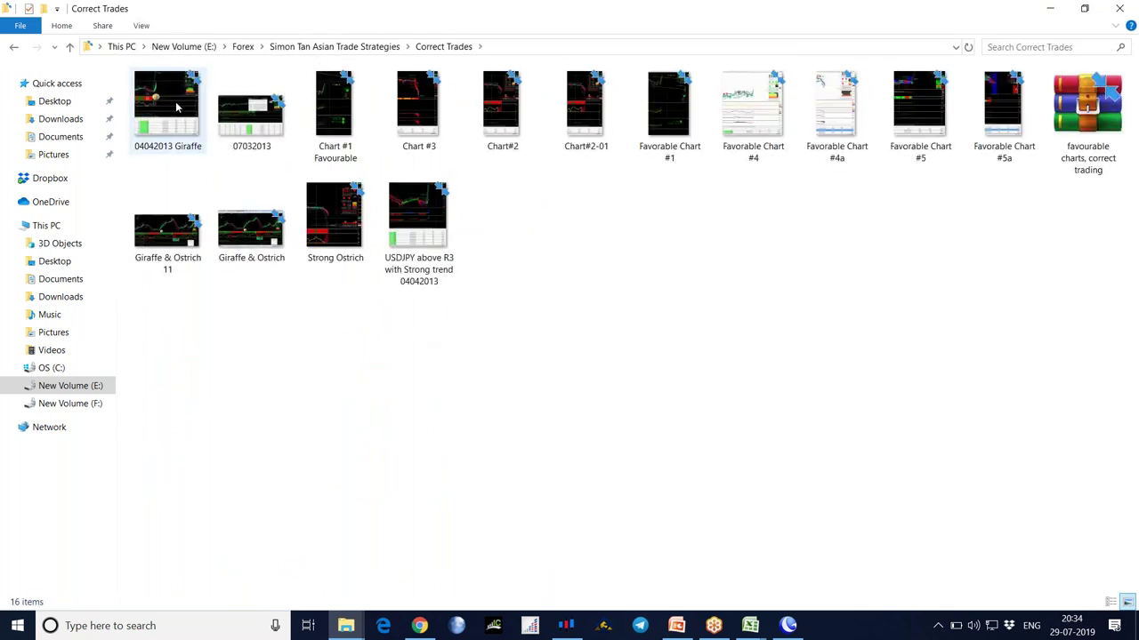
View the correct-trade chart images in sequence from 04042013 Giraffe to Favorable Chart #1
left_click(176, 107)
double_click(176, 107)
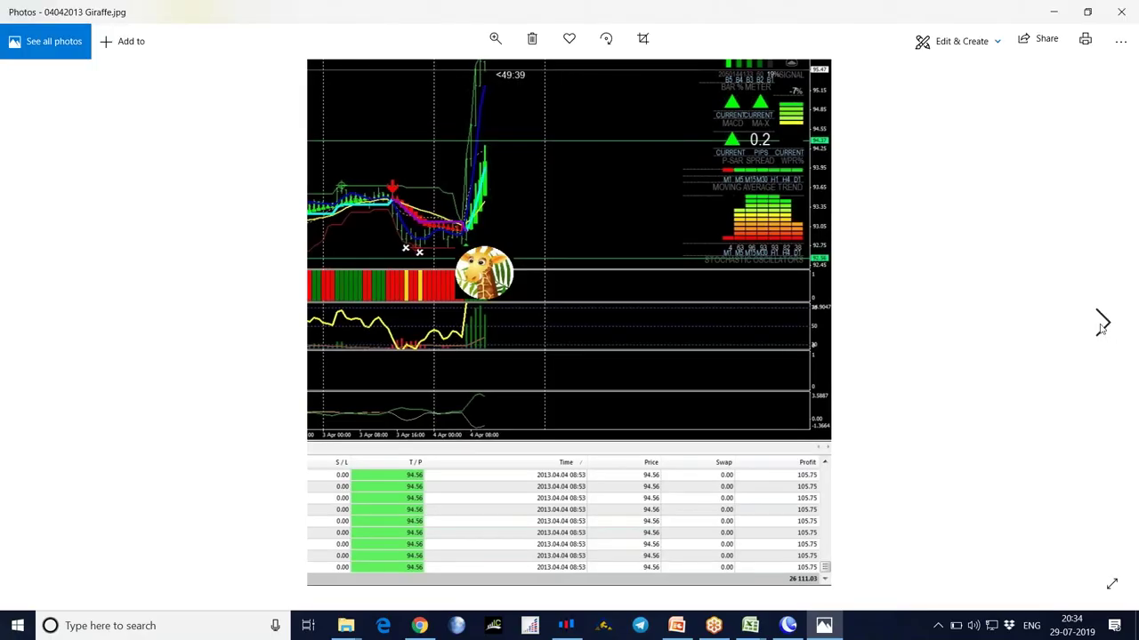
left_click(1102, 323)
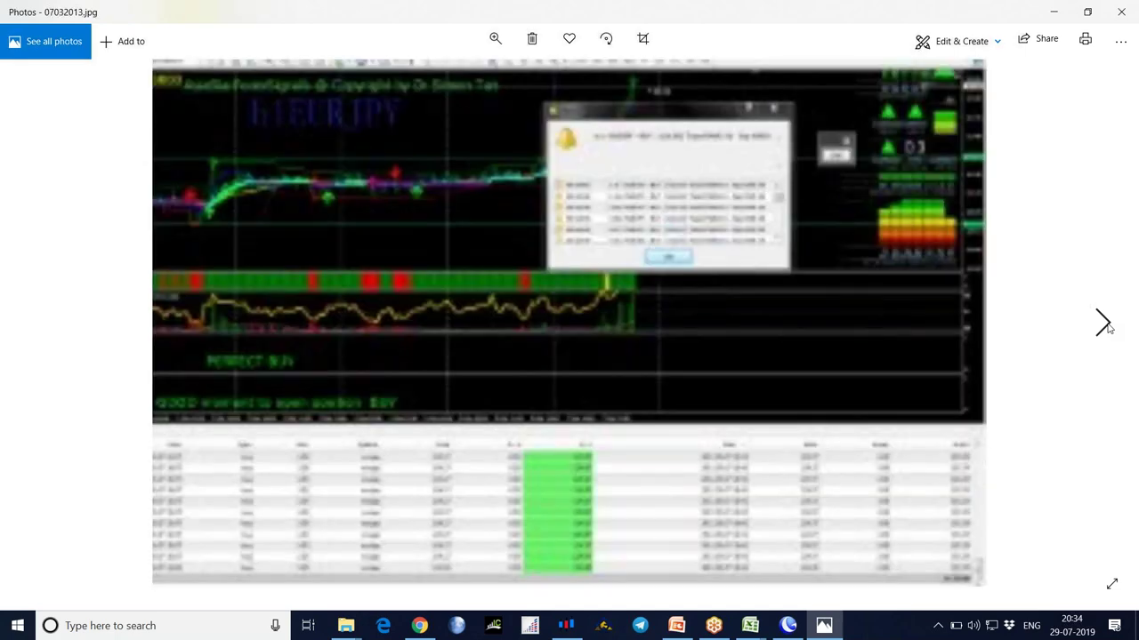
left_click(1103, 323)
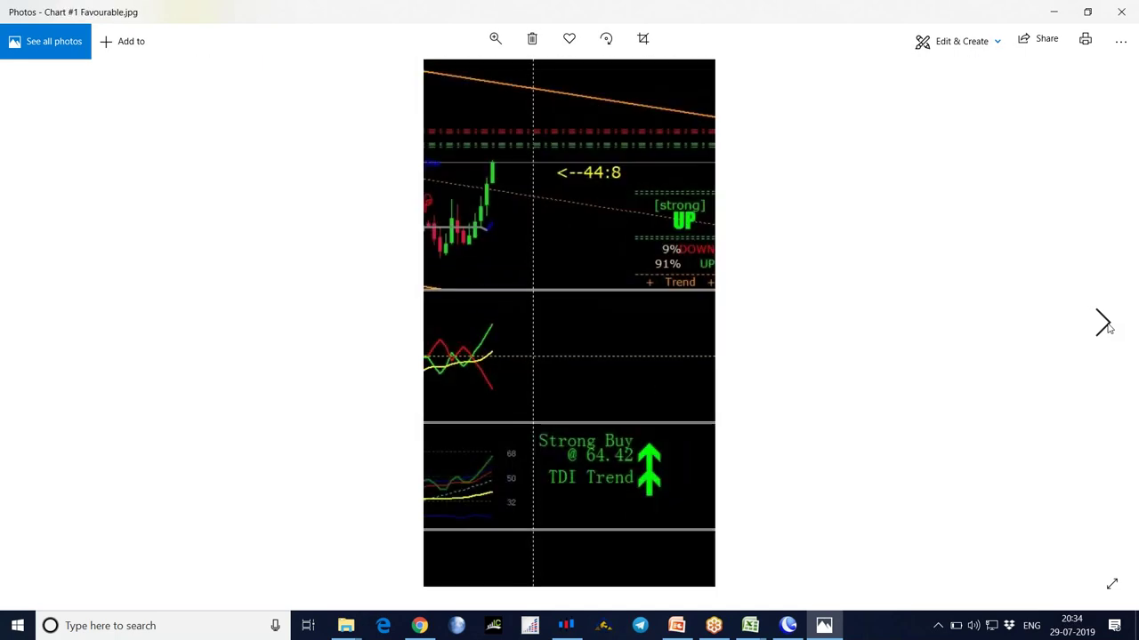
left_click(1103, 323)
left_click(1108, 328)
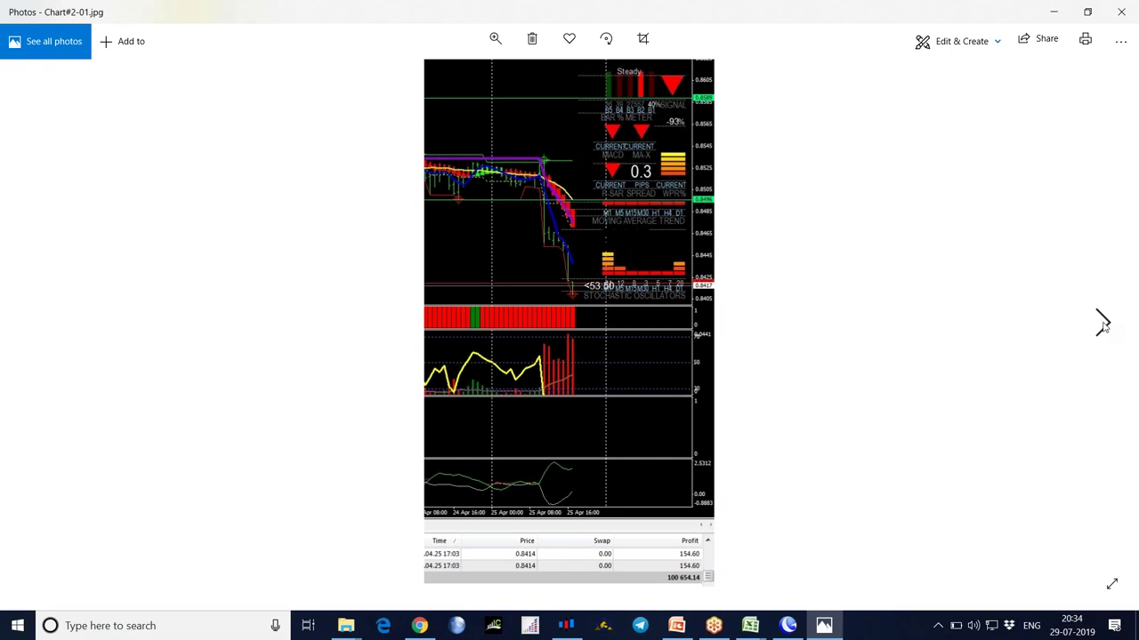
left_click(1103, 323)
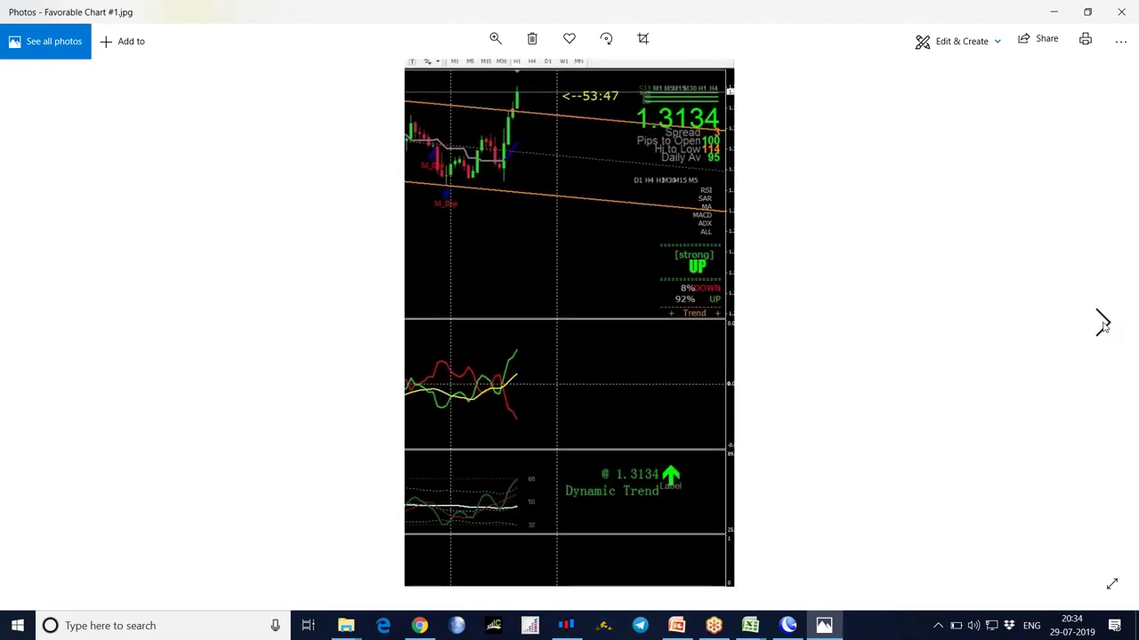
View the remaining correct-trade chart images through USDJPY above R3 with Strong trend 04042013 and close the image viewer
left_click(1103, 322)
left_click(1103, 324)
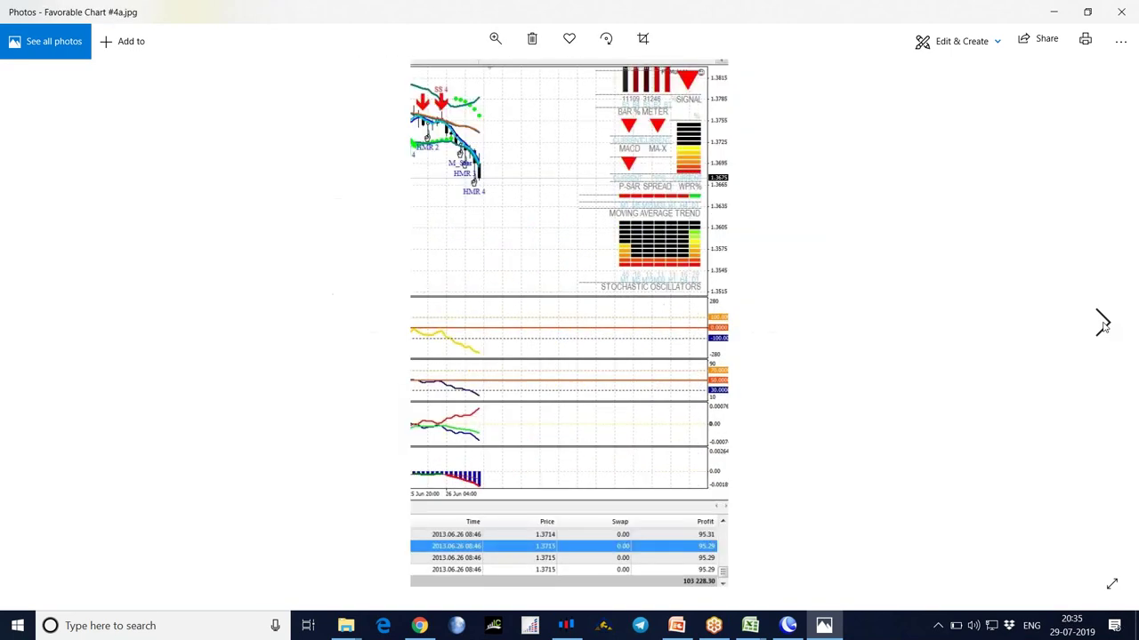
left_click(1103, 324)
left_click(1103, 324)
left_click(1103, 324)
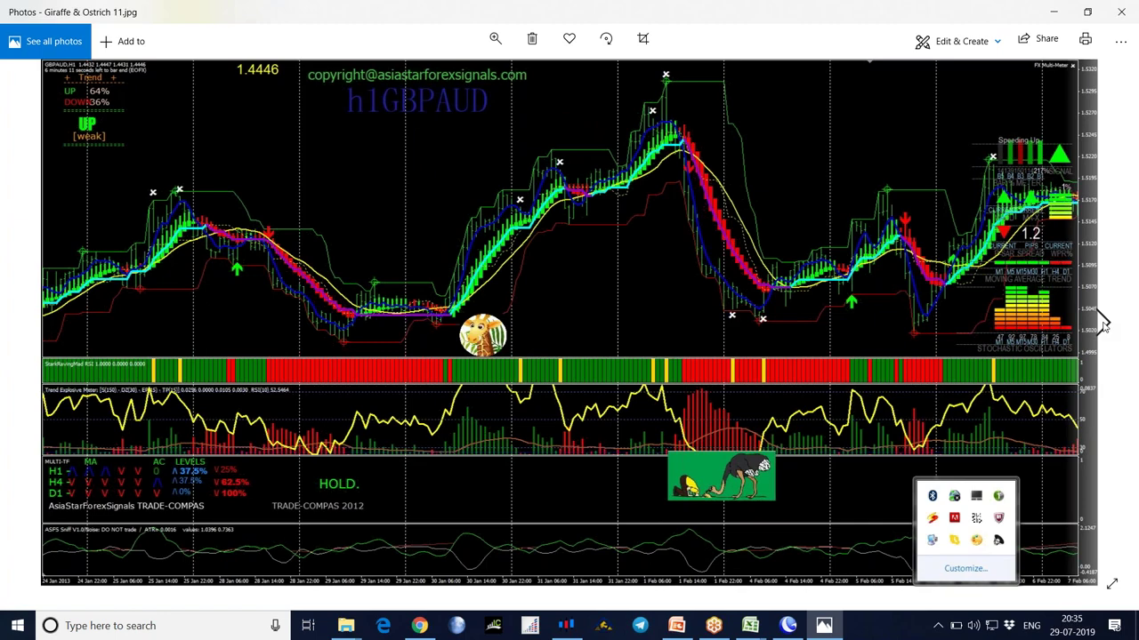
left_click(1103, 322)
left_click(1103, 322)
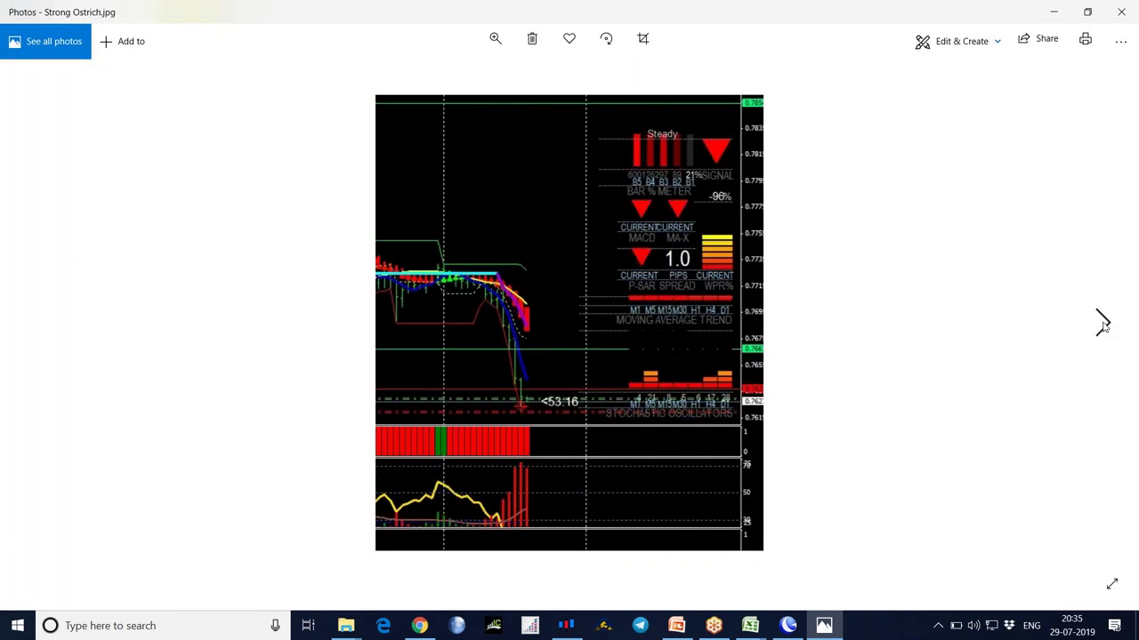
left_click(1103, 325)
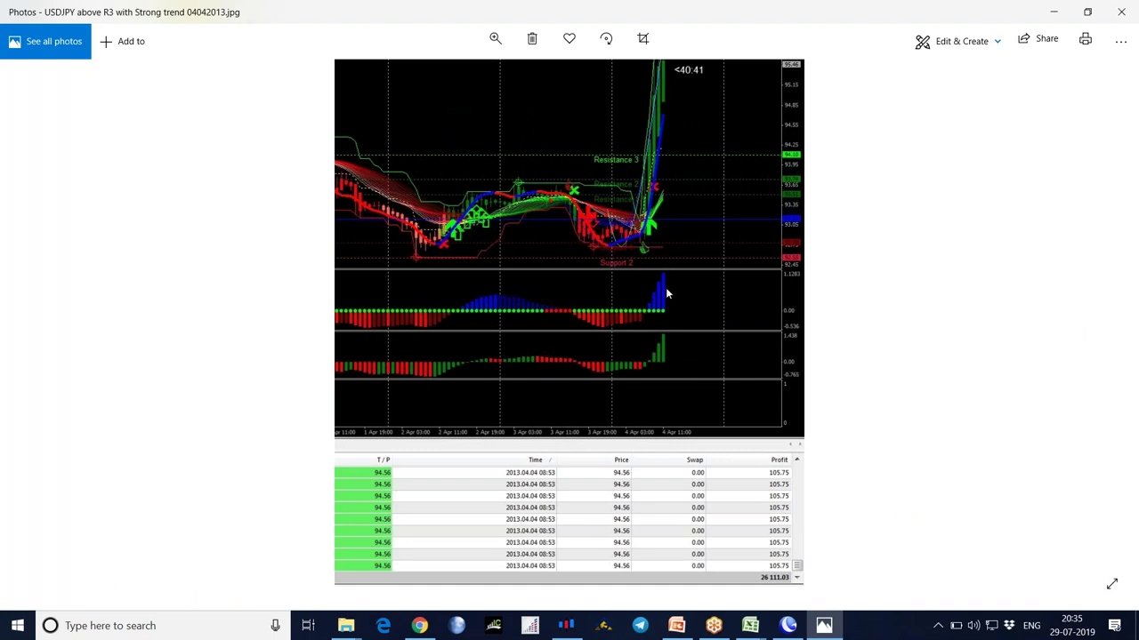
left_click(1121, 14)
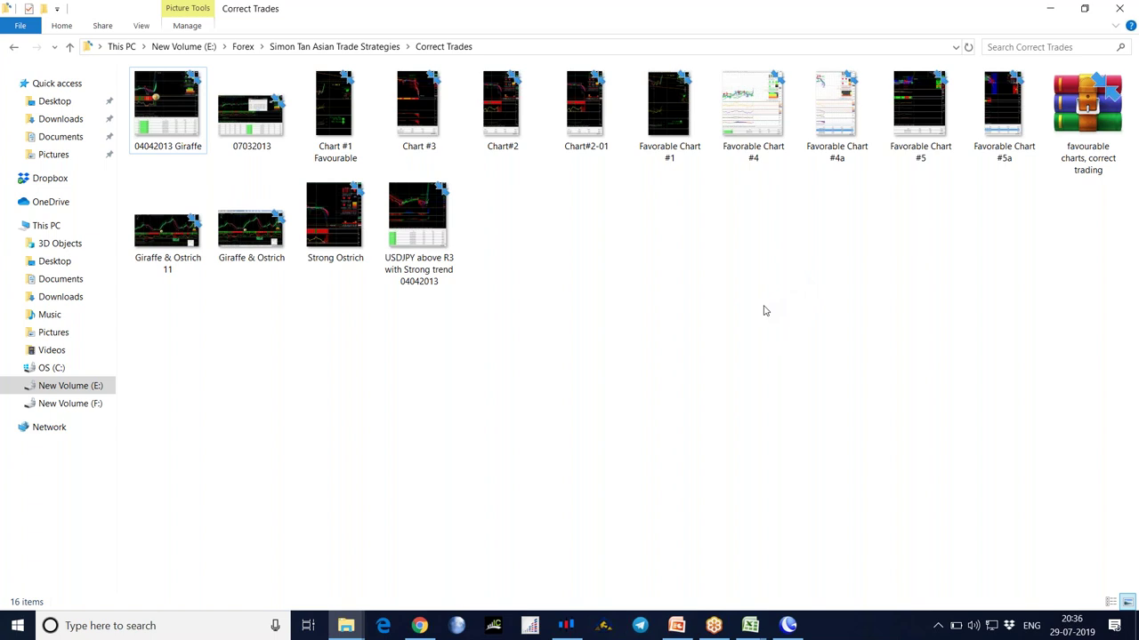
Return from Correct Trades to the Forex folder on drive E and open the EAs folder
left_click(14, 49)
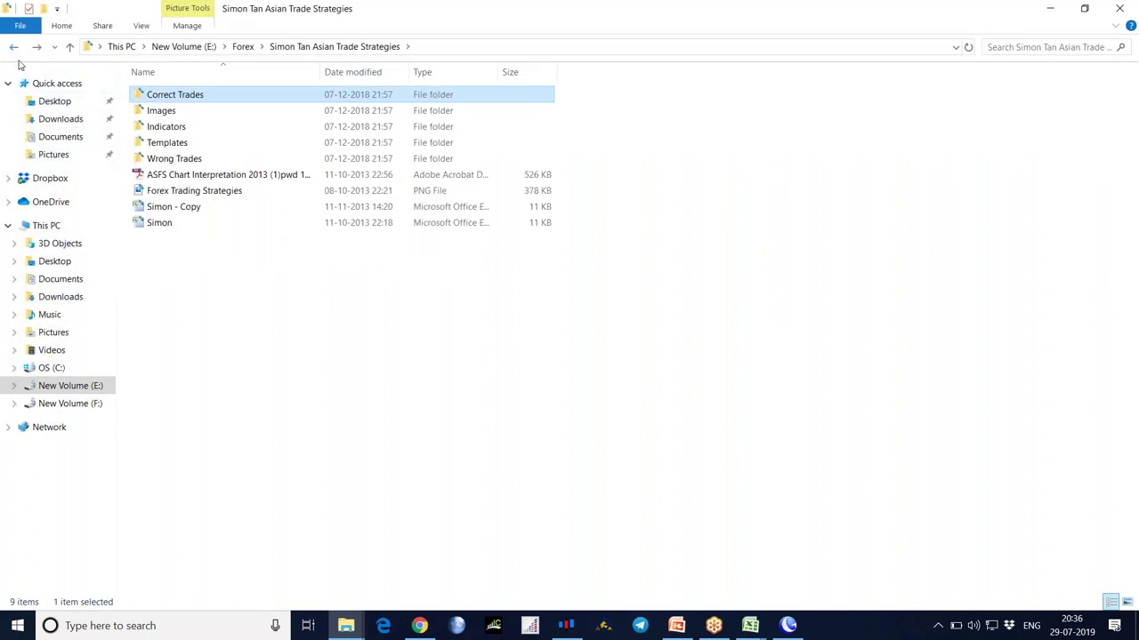
left_click(14, 49)
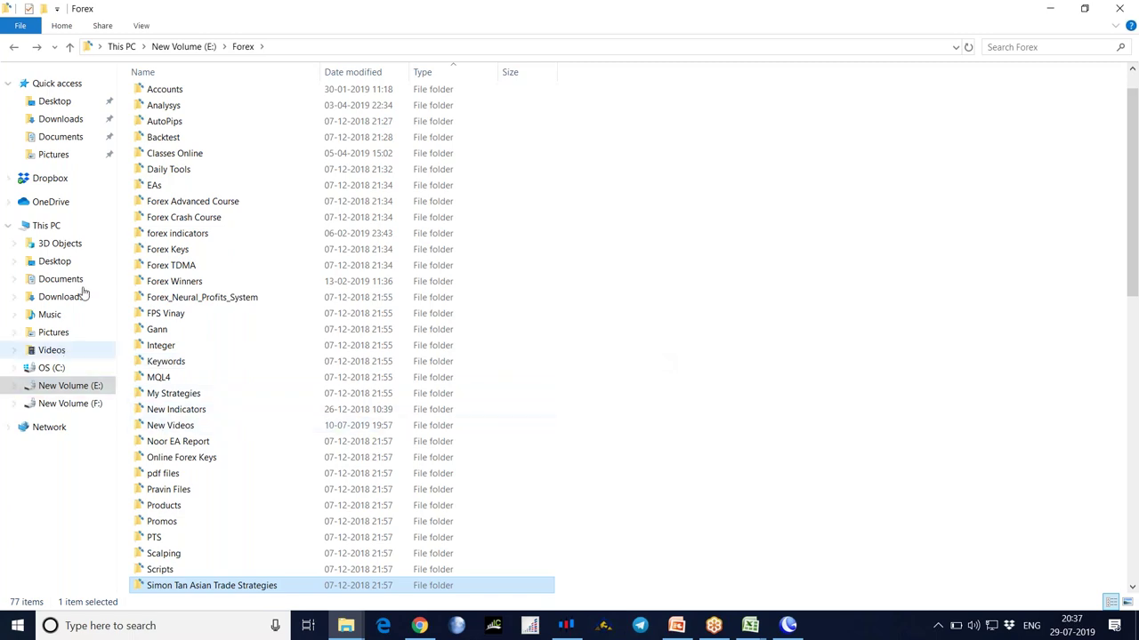
left_click(165, 187)
double_click(165, 187)
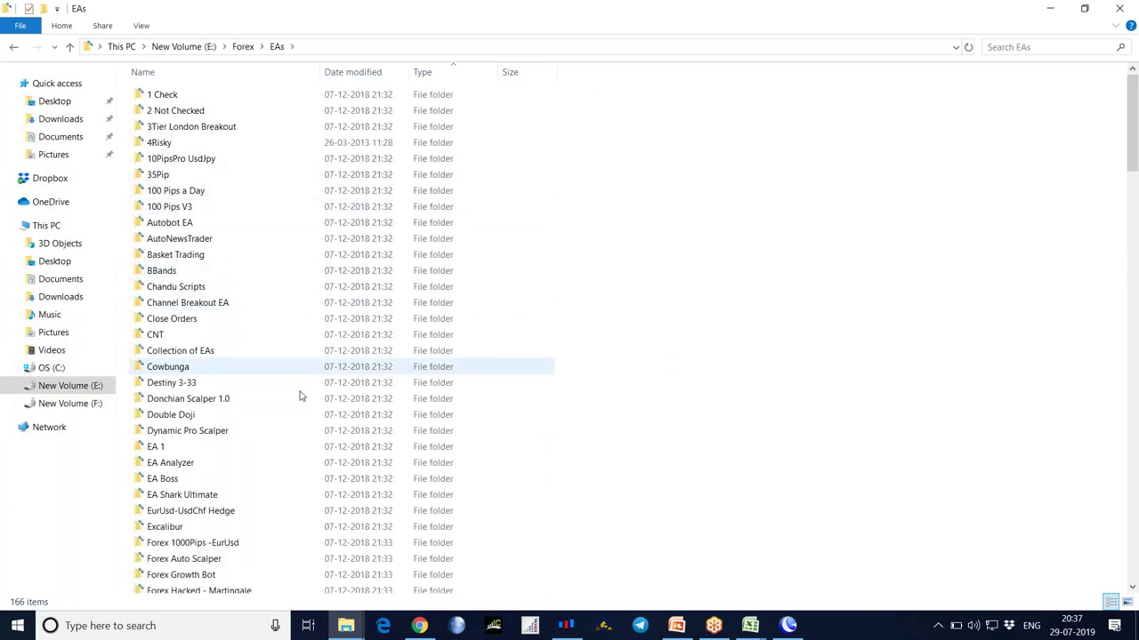
Look through the full list of expert advisor folders in EAs and return to its beginning
scroll(309, 396, "down", 4)
scroll(310, 396, "up", 5)
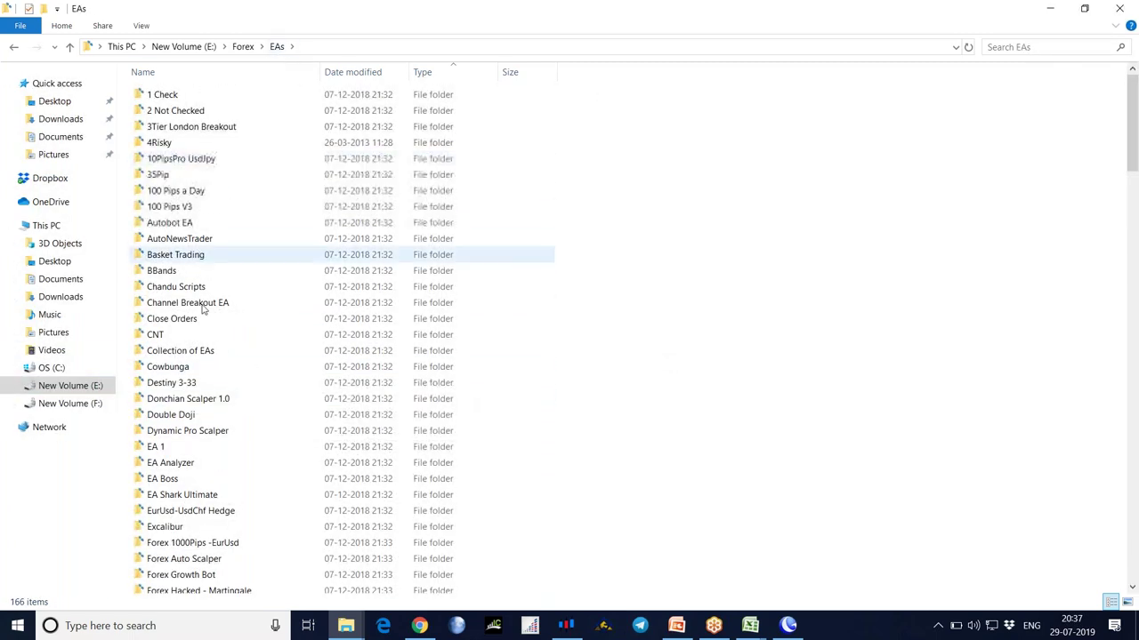
scroll(225, 360, "down", 12)
scroll(225, 360, "down", 20)
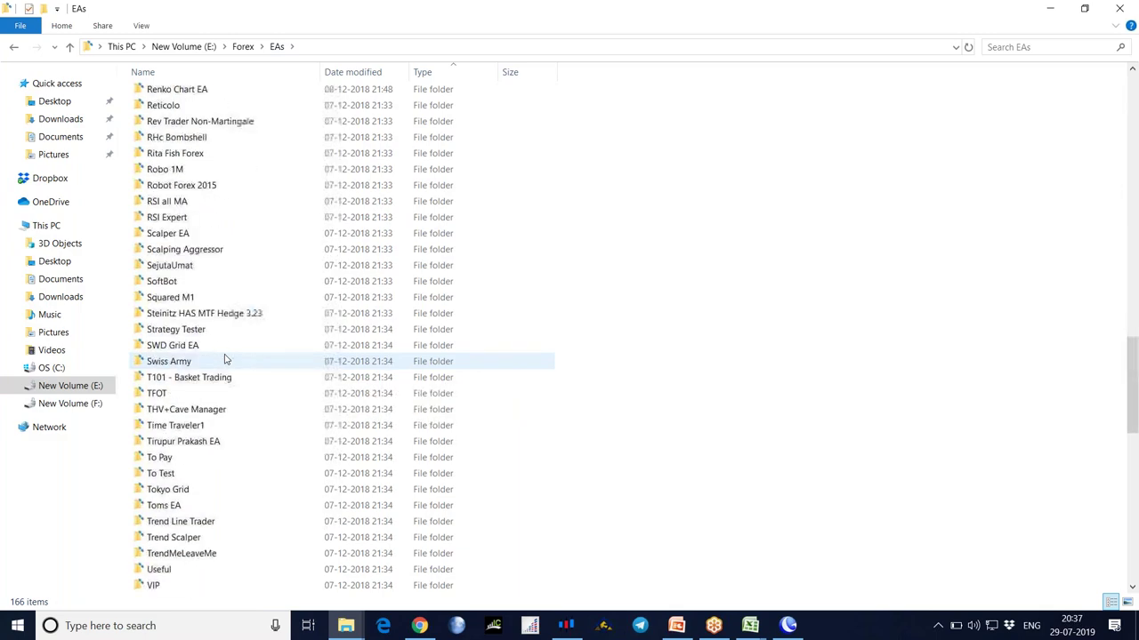
scroll(623, 379, "up", 20)
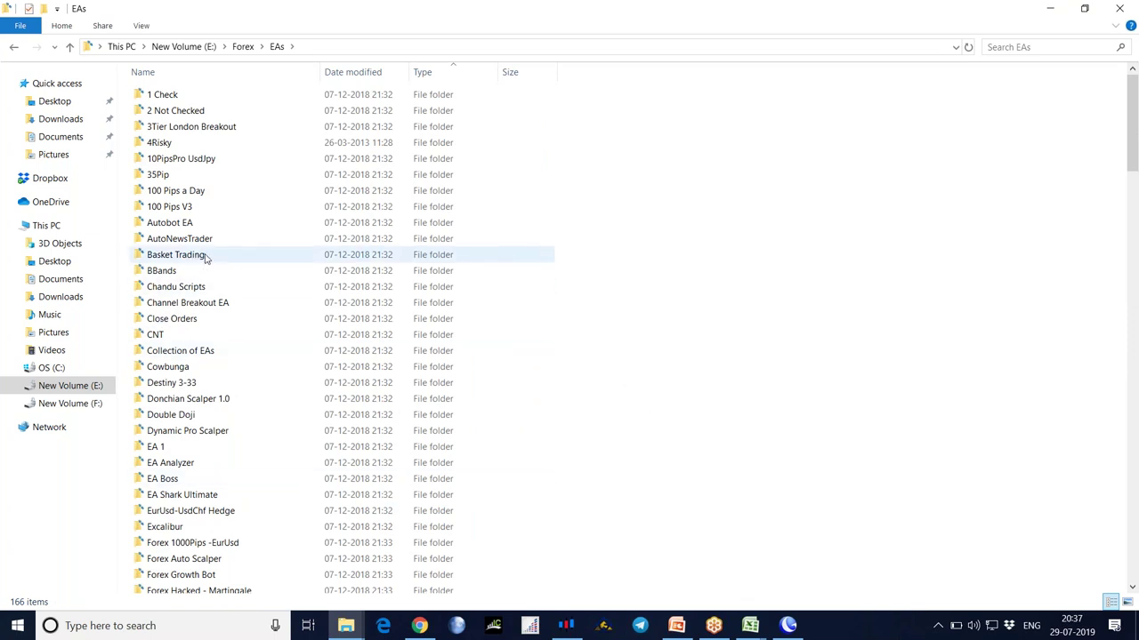
scroll(206, 256, "down", 10)
scroll(208, 282, "up", 10)
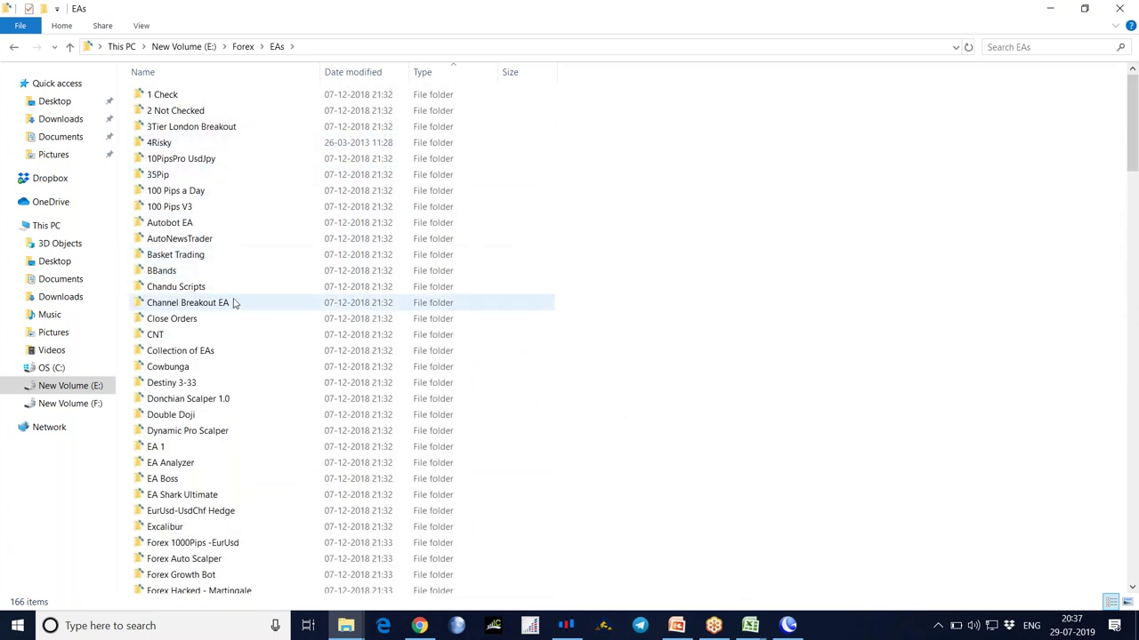
Open Collection of EAs and view the contents of its Expert Advisor Collection and experts subfolders
double_click(208, 351)
double_click(201, 94)
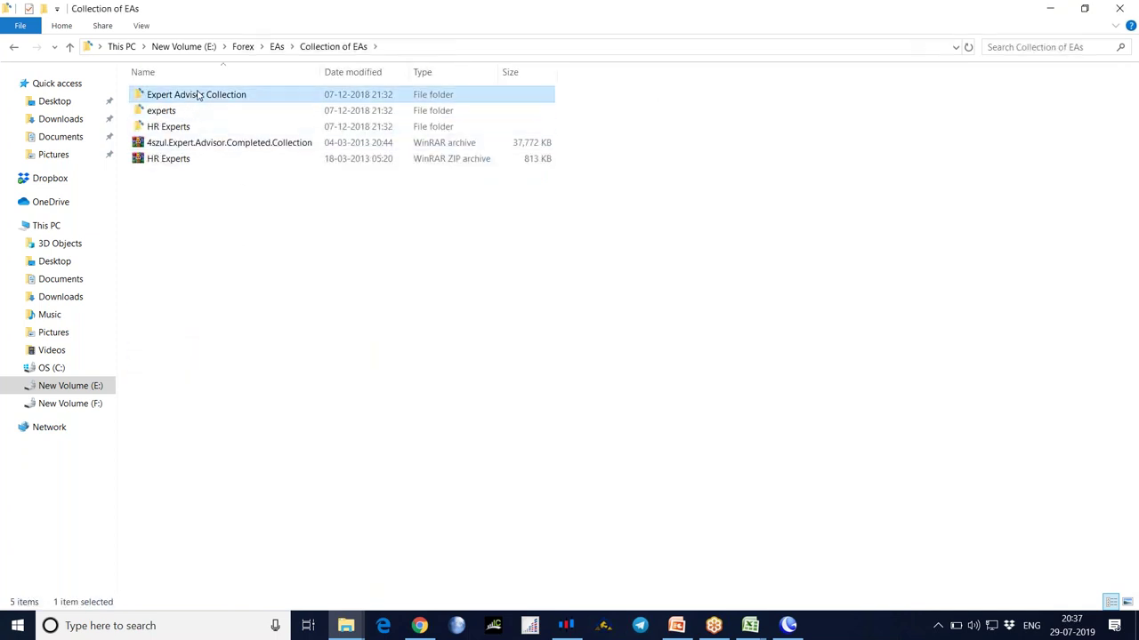
scroll(267, 361, "down", 1)
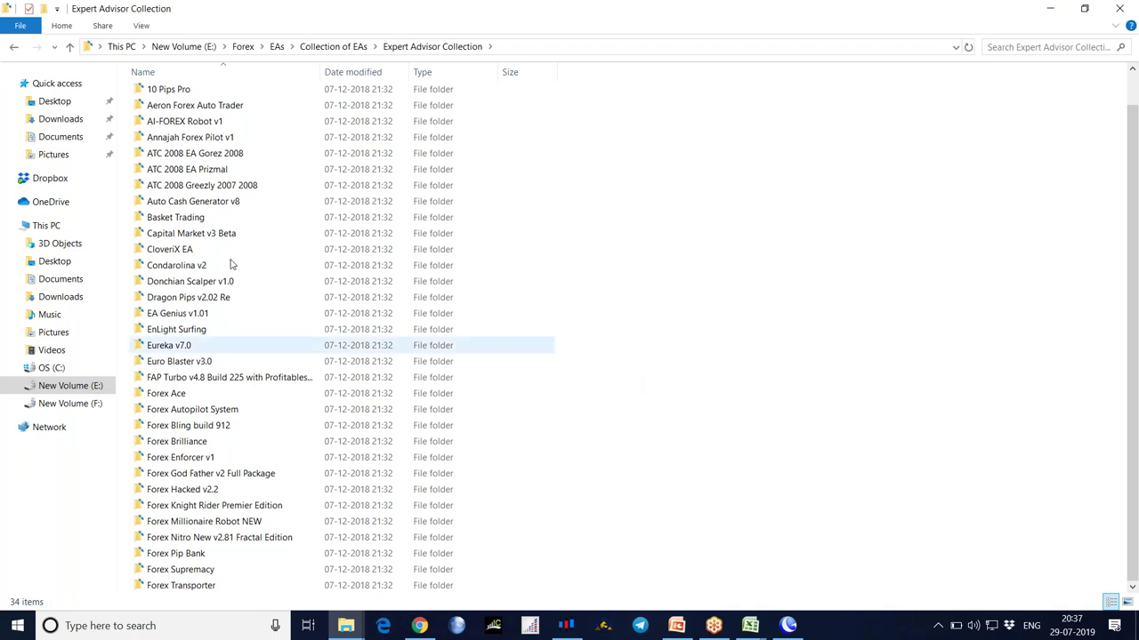
left_click(13, 46)
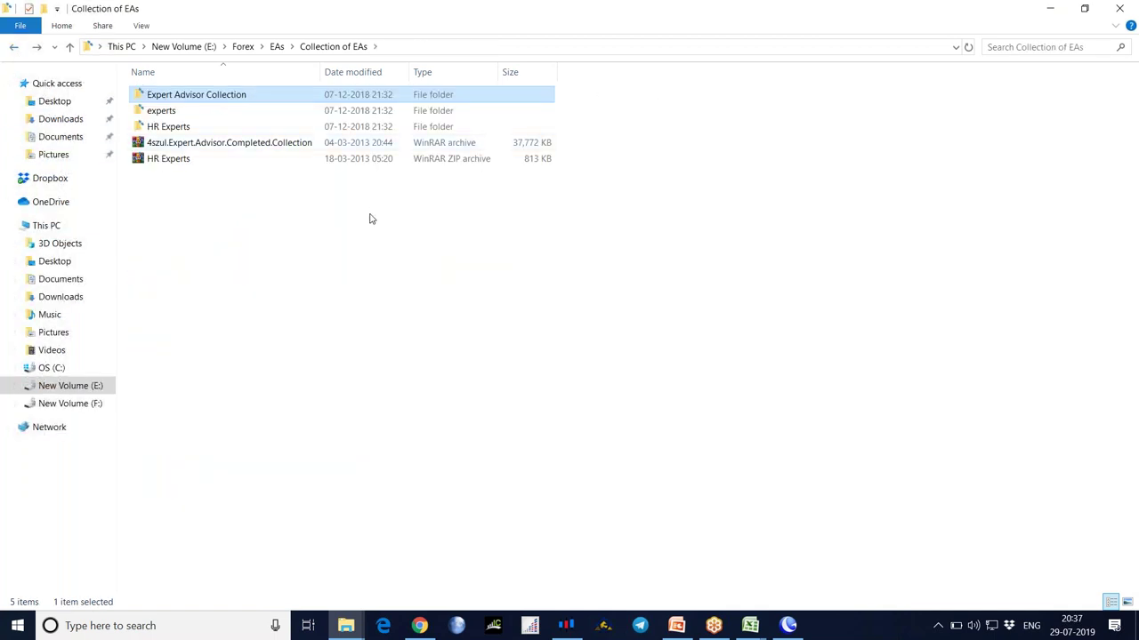
double_click(159, 110)
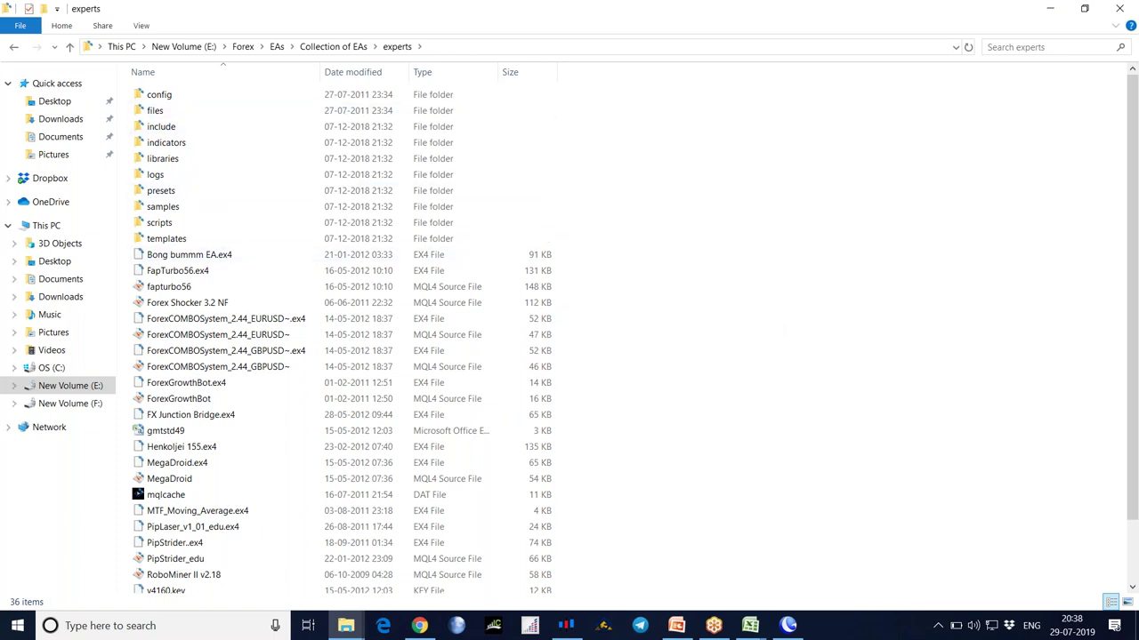
left_click(12, 47)
left_click(331, 255)
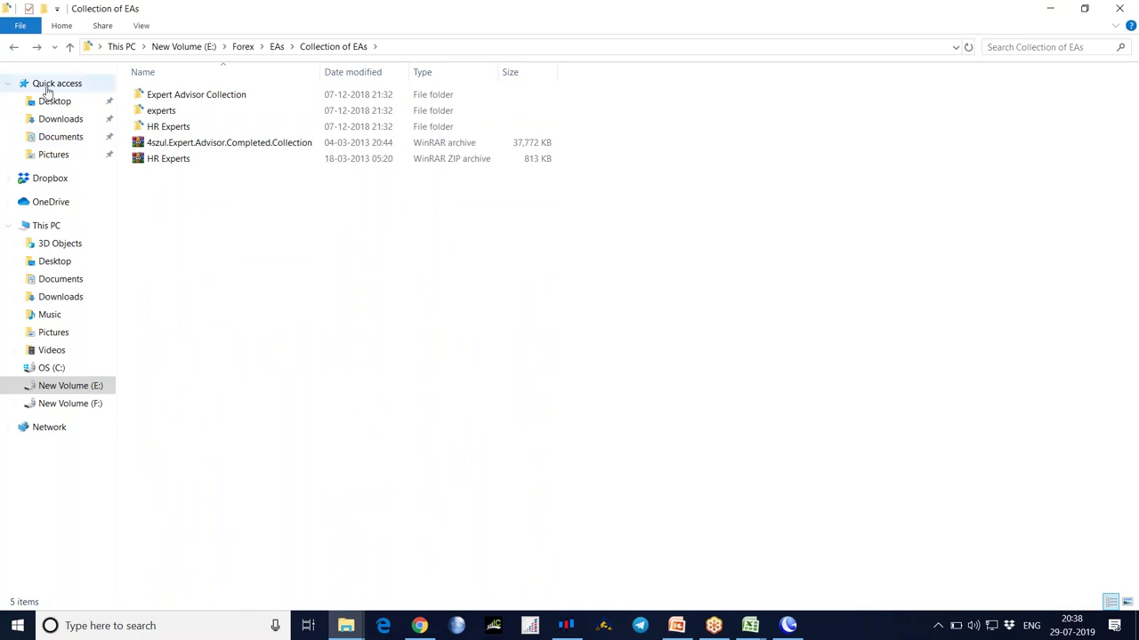
Go back to the Forex folder, reopen EAs and look through its list of expert advisors again
left_click(13, 47)
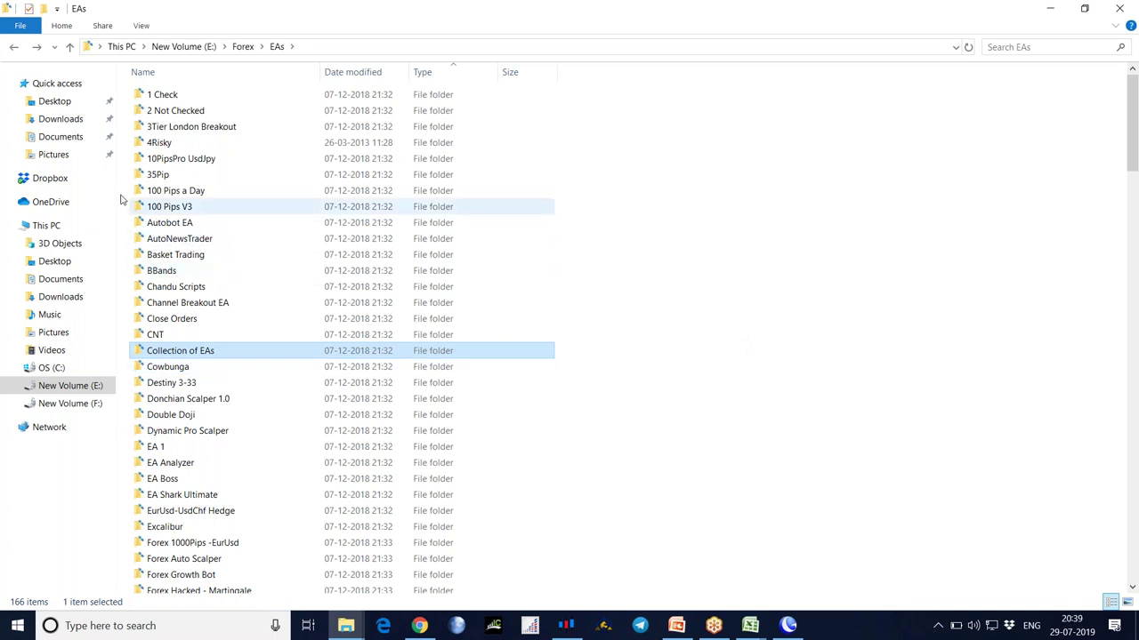
left_click(13, 47)
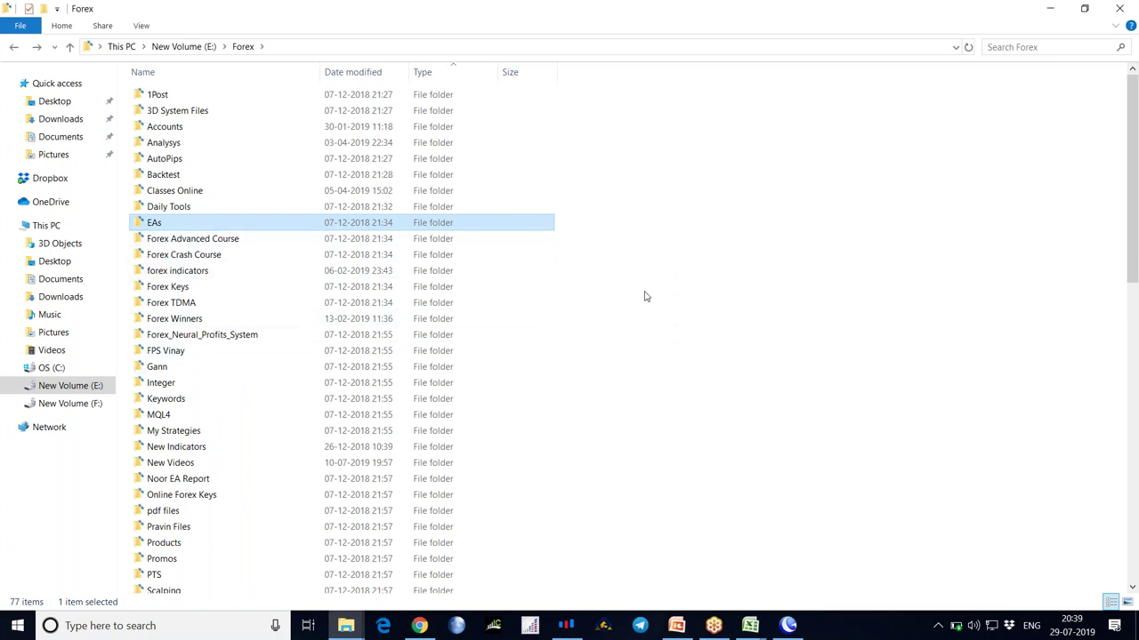
double_click(179, 228)
scroll(497, 384, "down", 14)
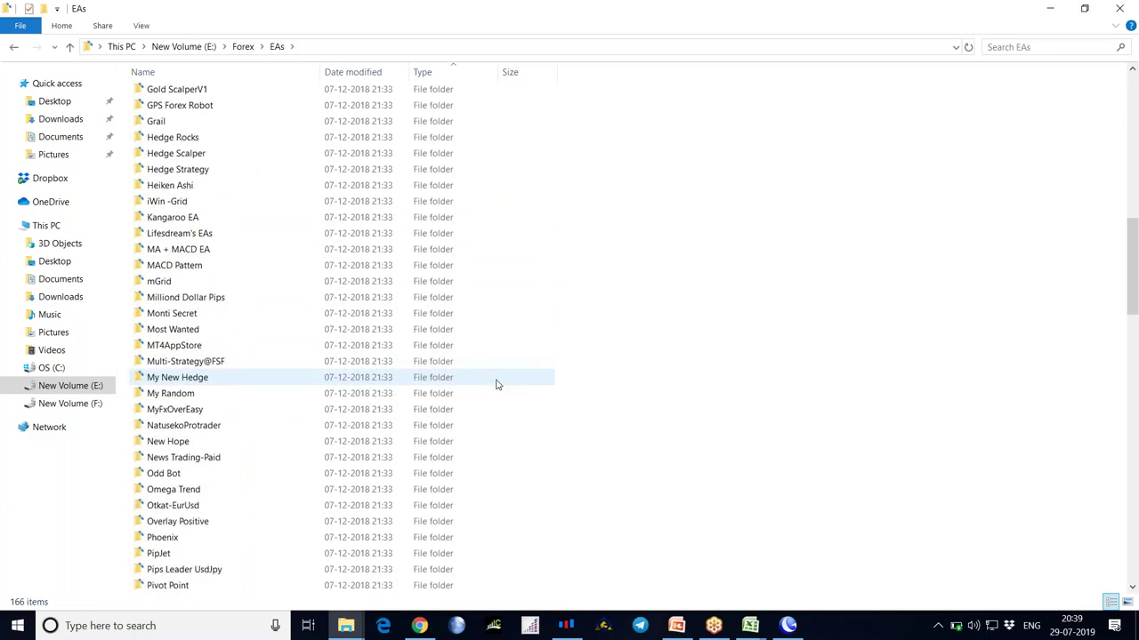
scroll(498, 384, "up", 13)
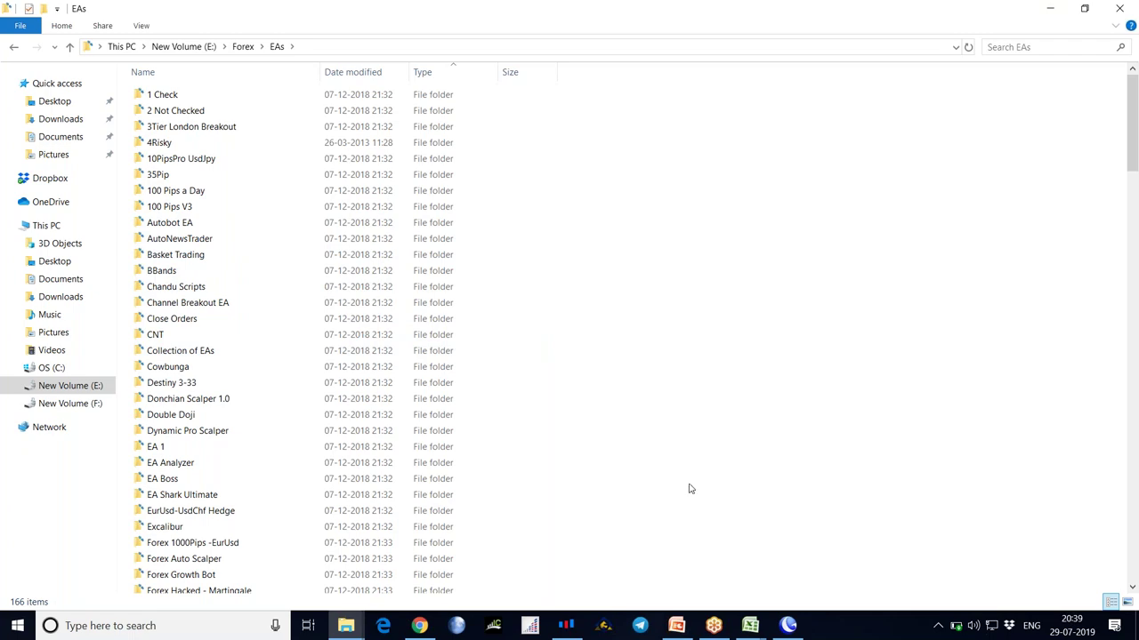
Switch to the MA Report July 2019 workbook in Excel and examine the Move 2 column of the upper Nifty M15 trade table
mouse_move(750, 626)
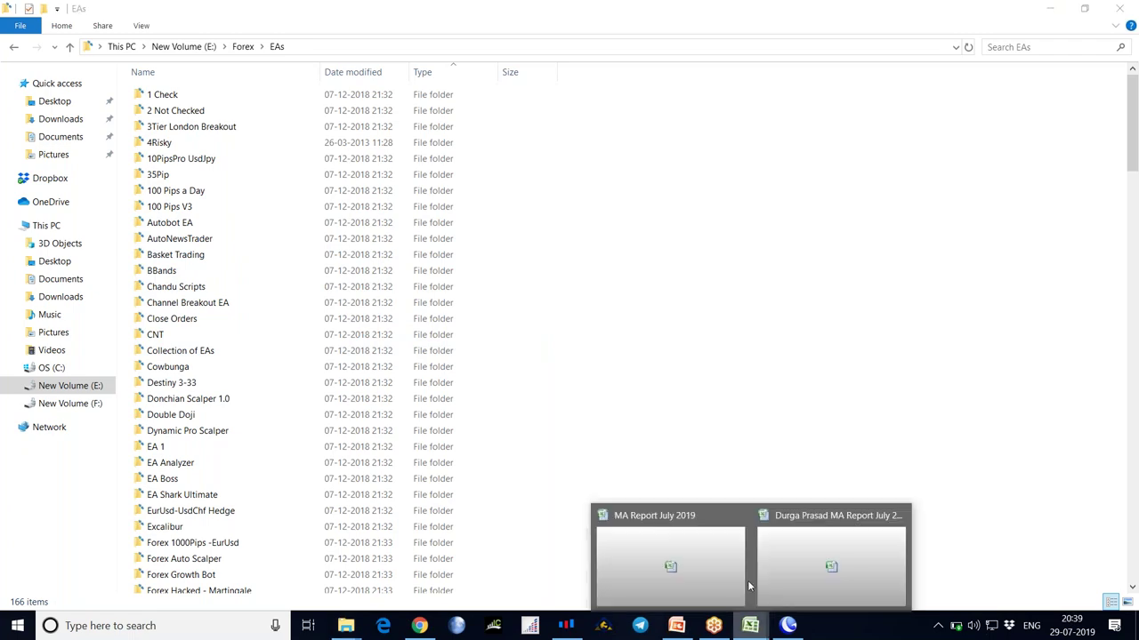
left_click(805, 557)
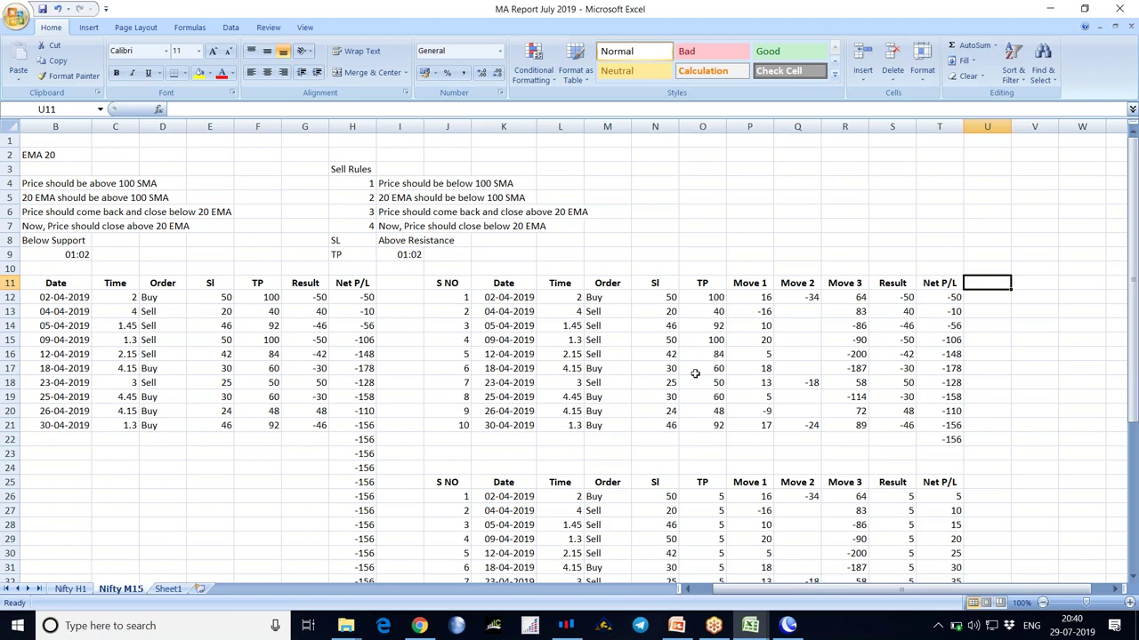
left_click(803, 352)
left_click(817, 402)
left_click(799, 367)
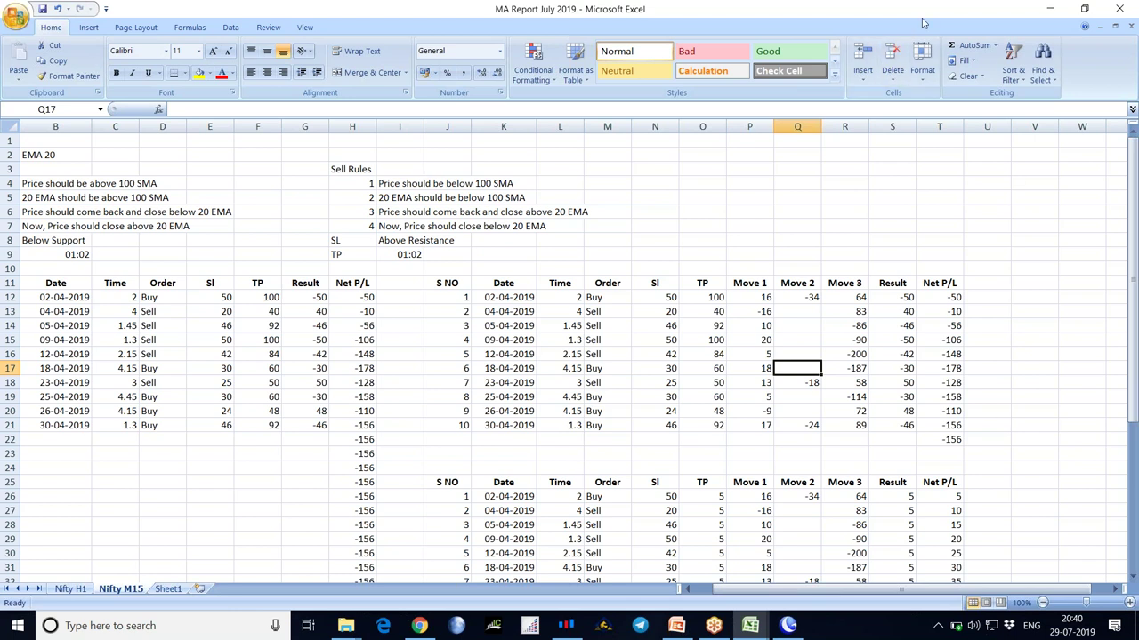
left_click(975, 20)
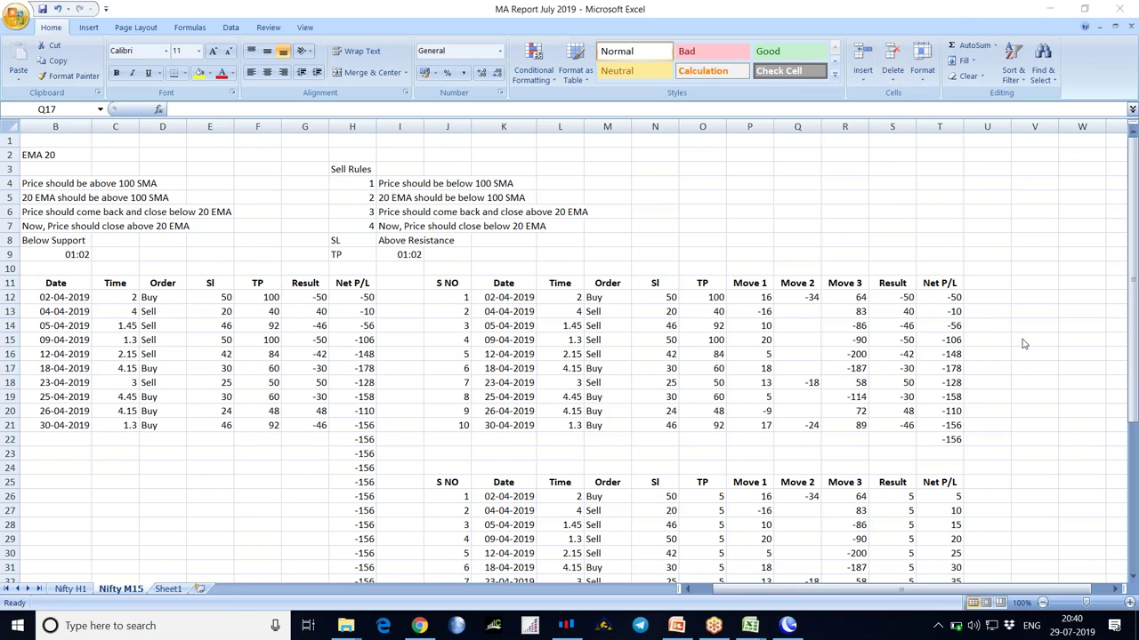